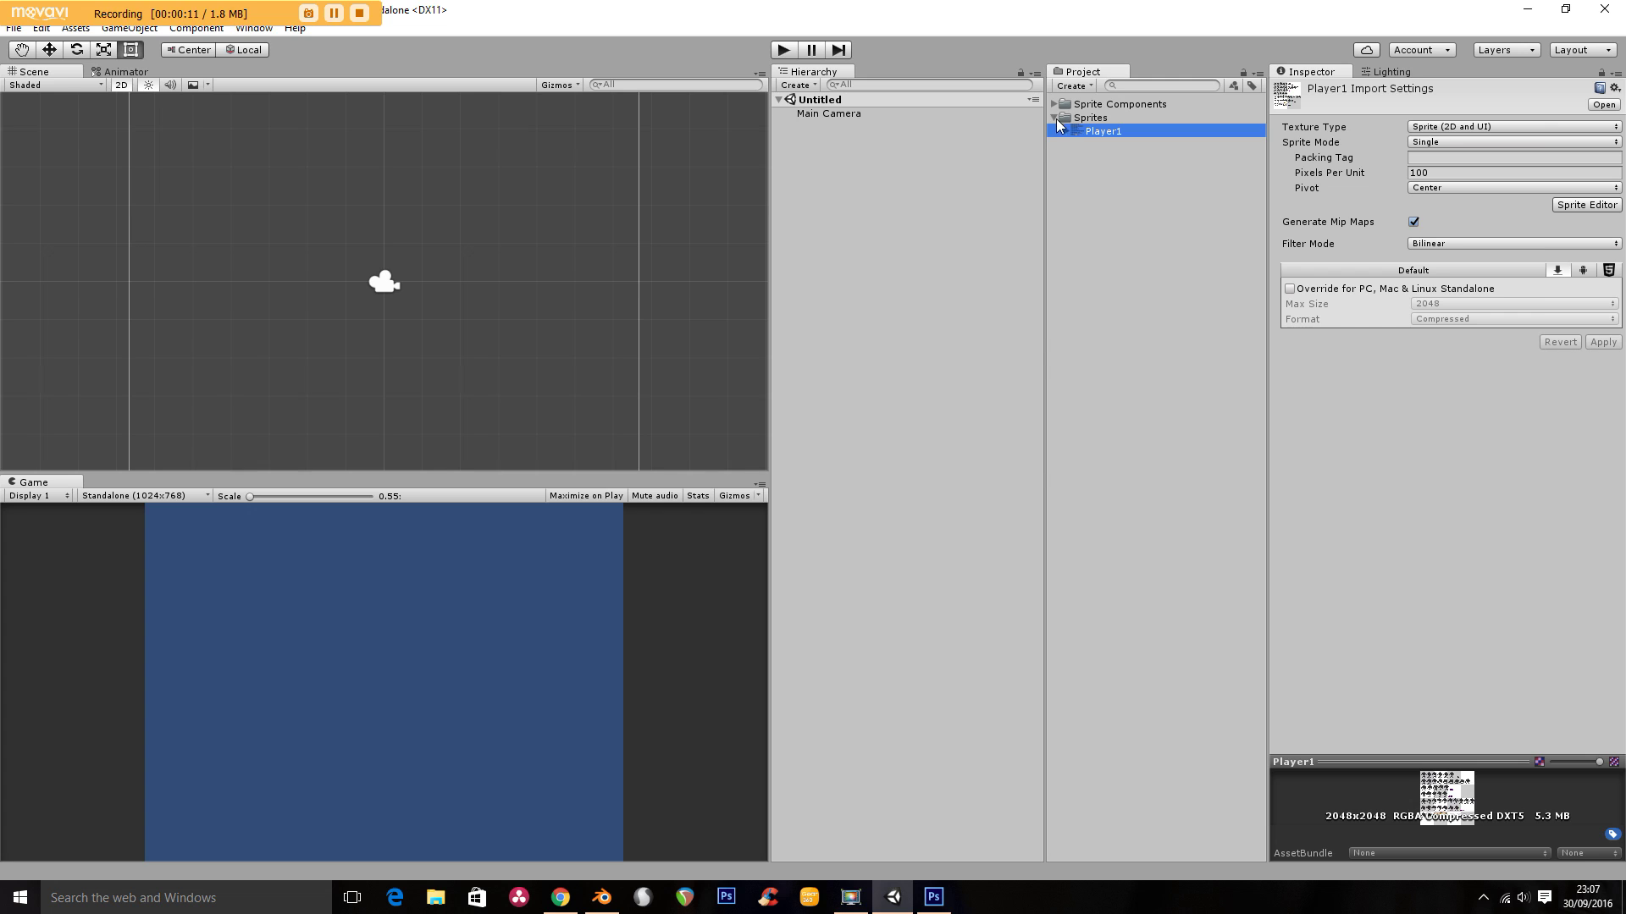
Look through the contents of the Sprites and Sprite Components folders in the project
click(1054, 118)
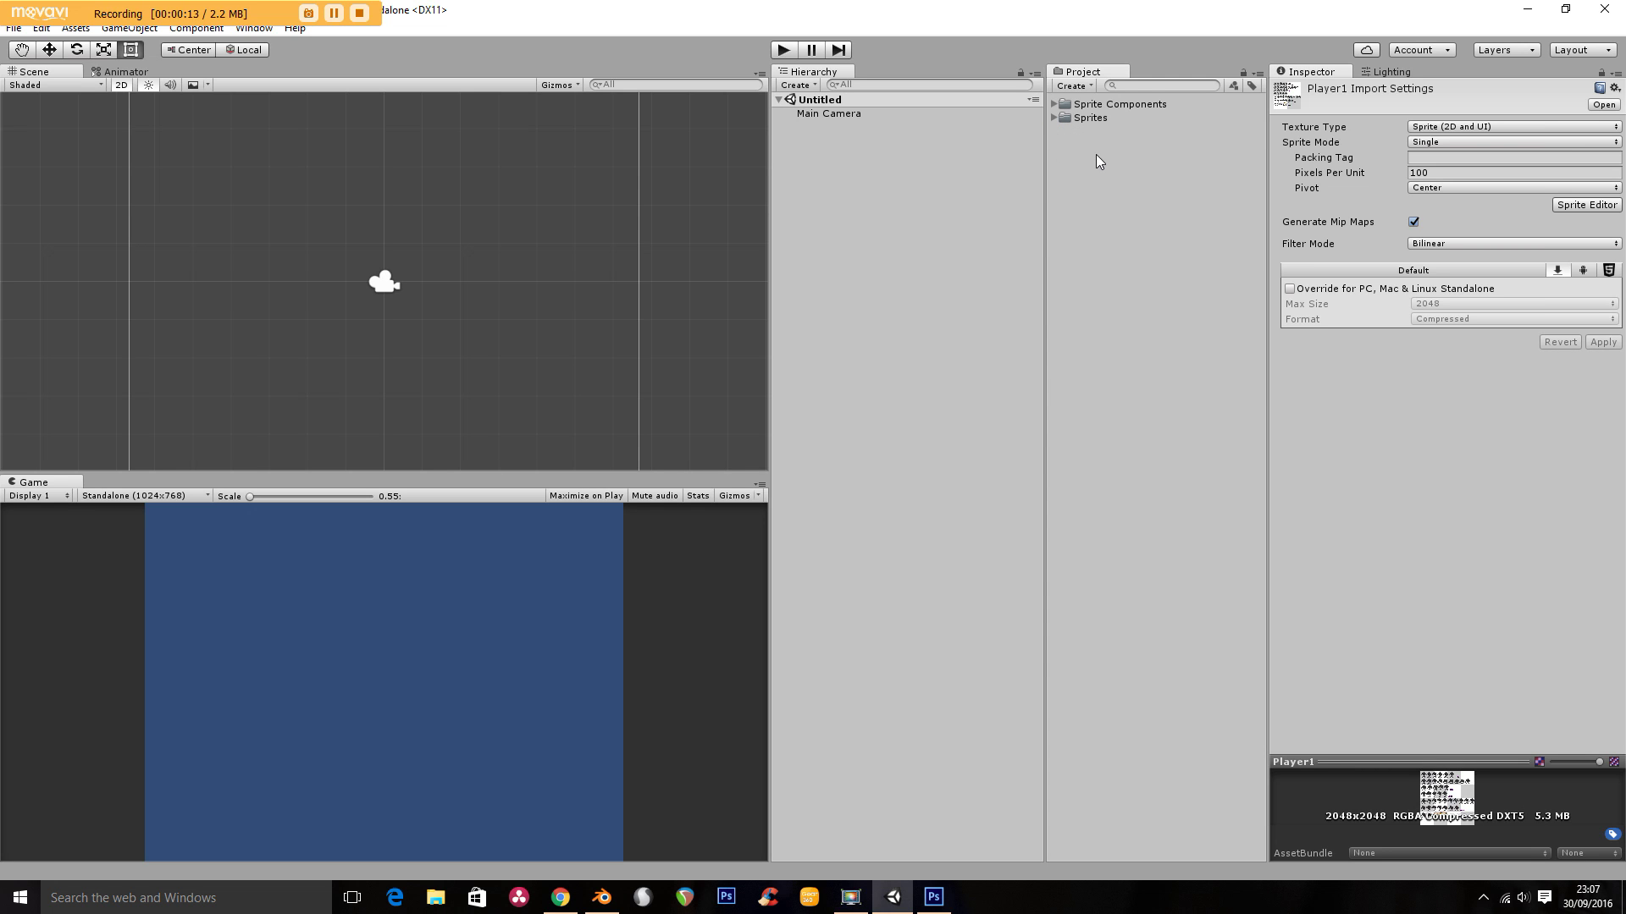
click(1054, 118)
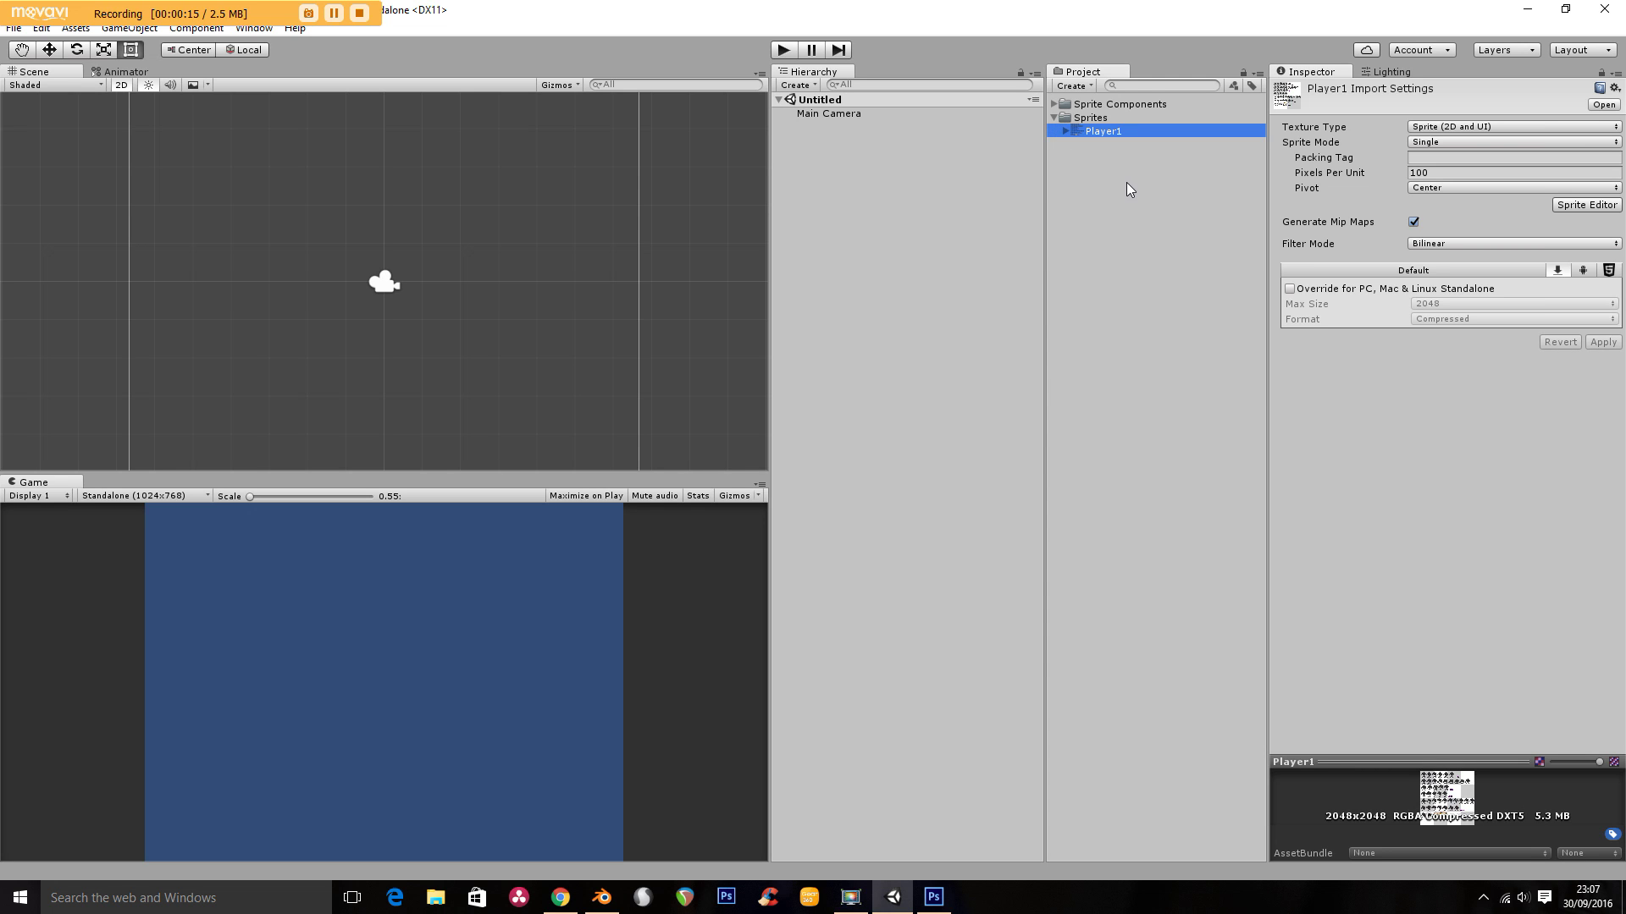
click(1053, 117)
click(1054, 104)
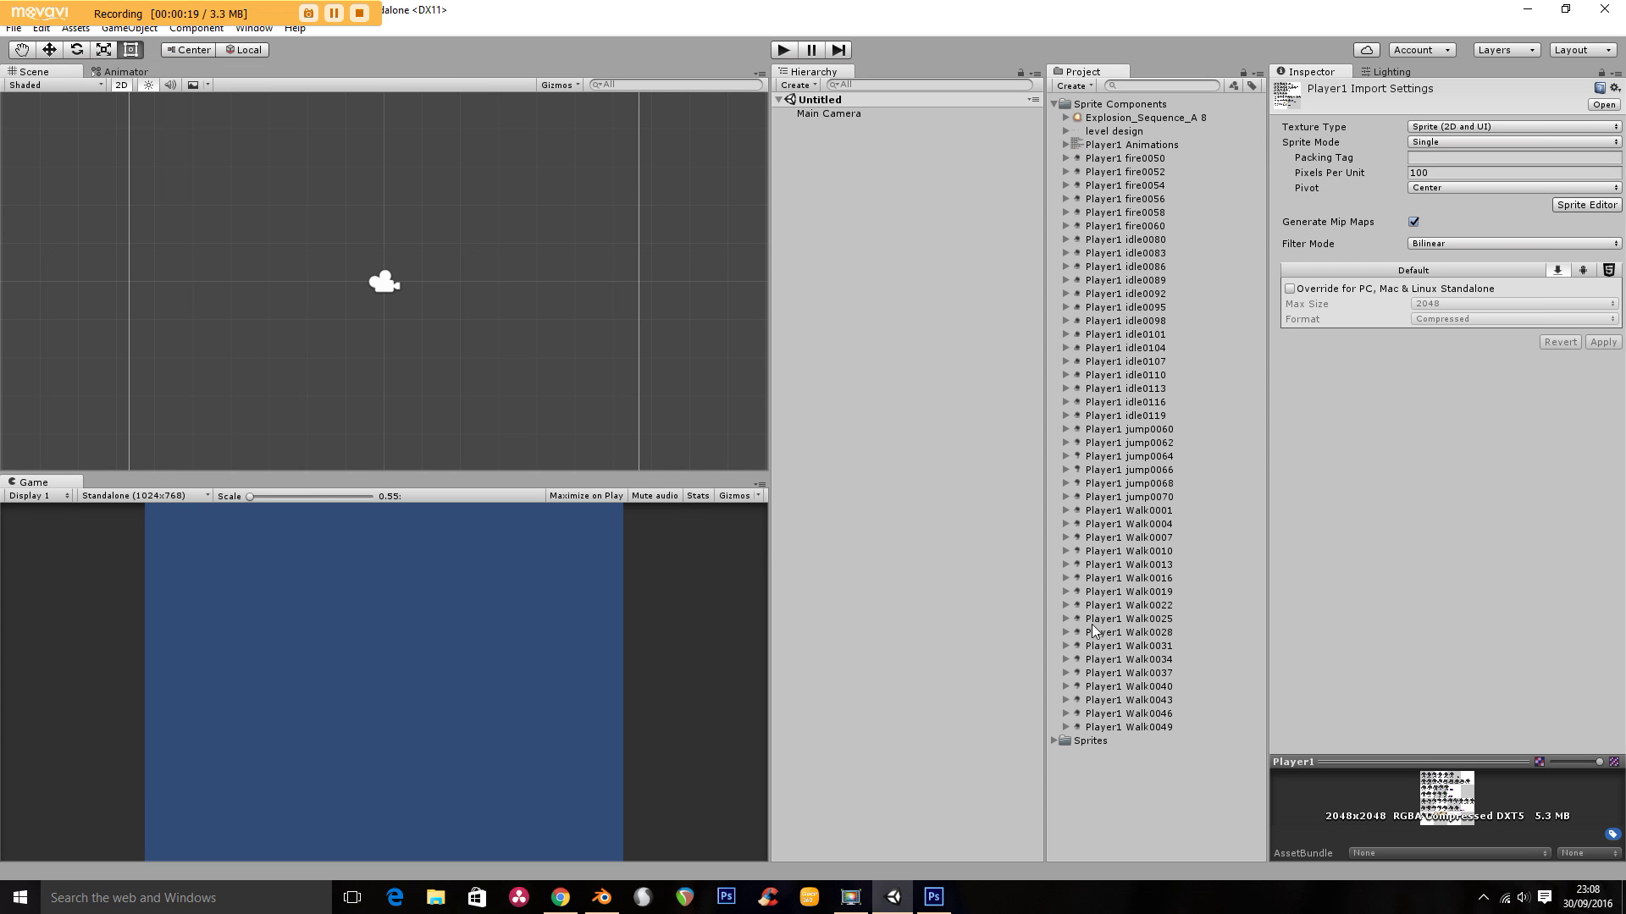
click(1053, 104)
Switch to File Explorer, view the Sprite Components files in the My Mechanical Animal project's Assets folder, and close the window
click(435, 898)
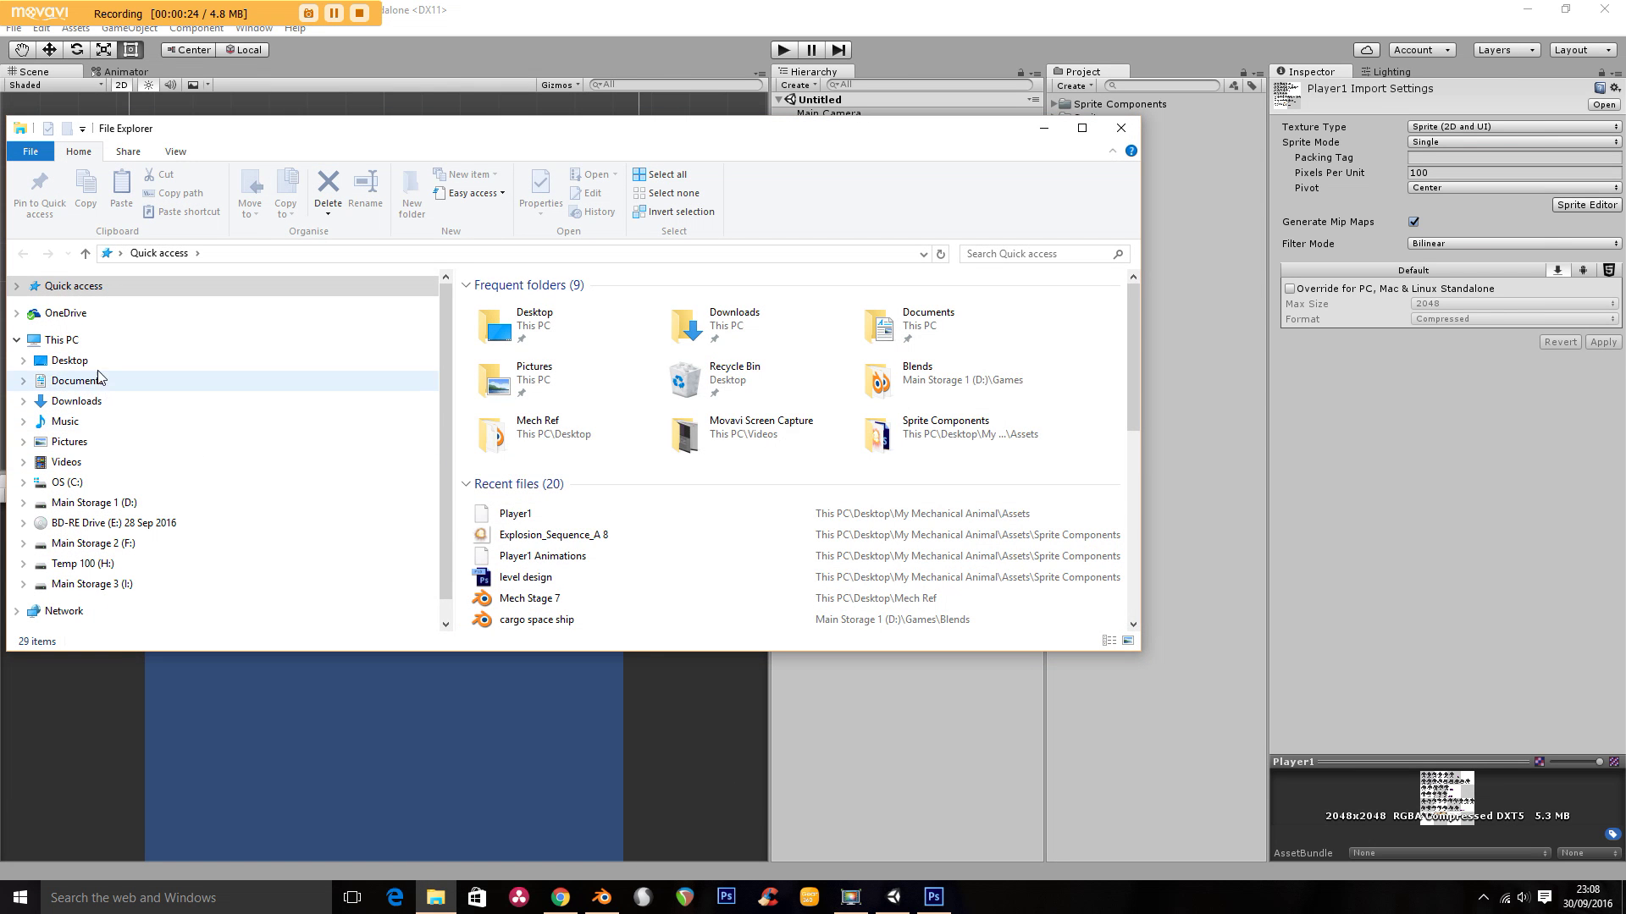
click(84, 360)
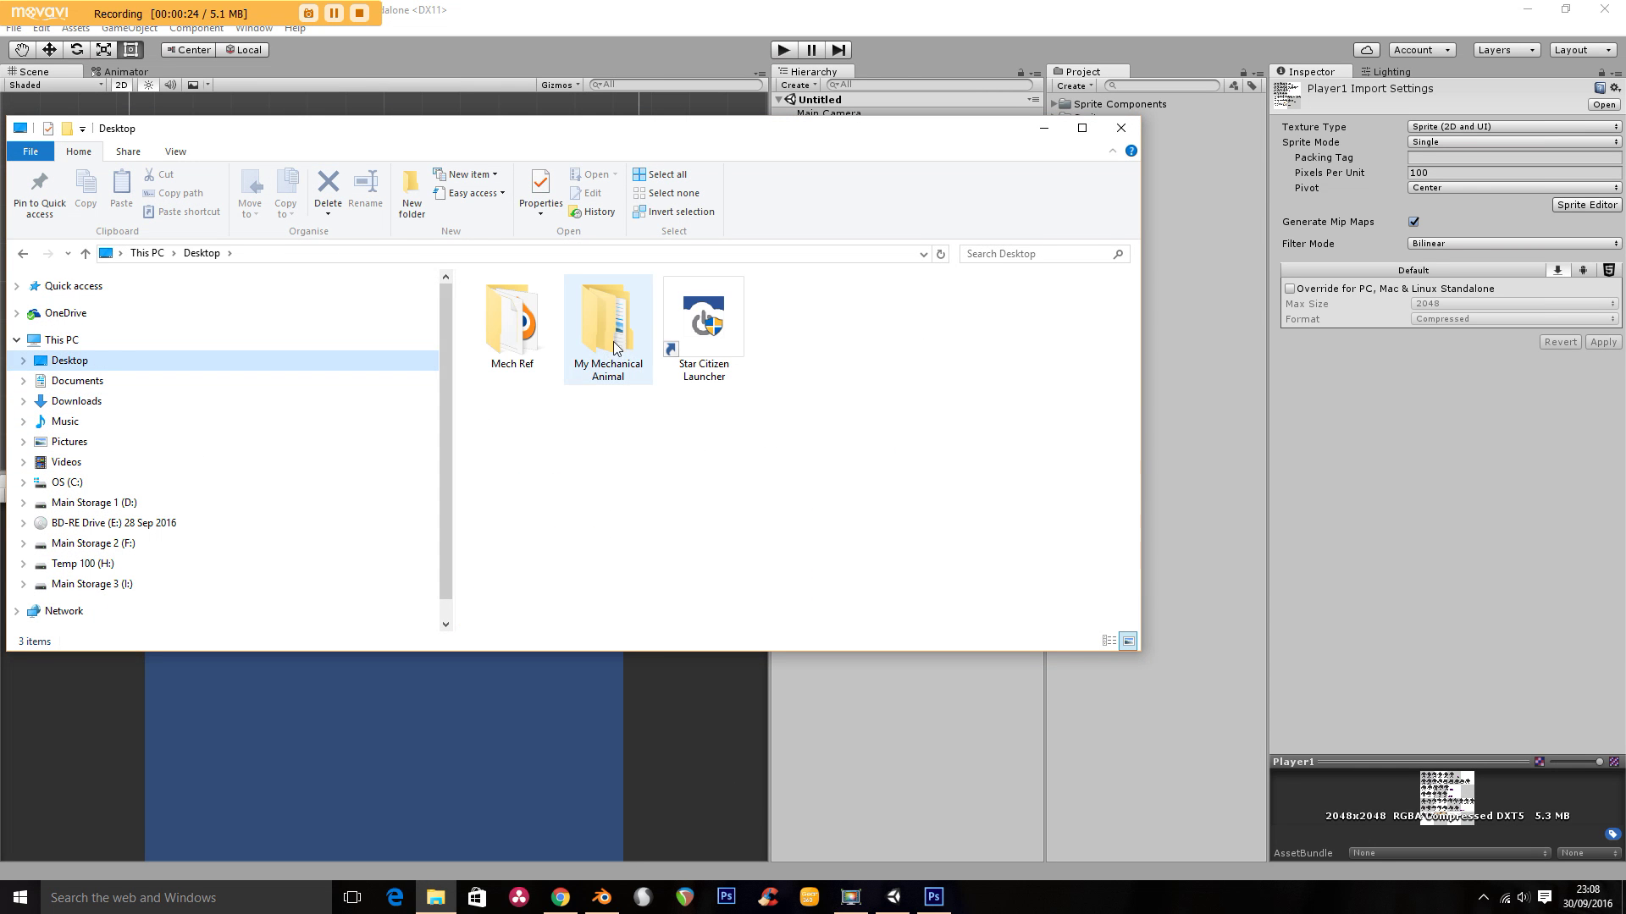
click(587, 318)
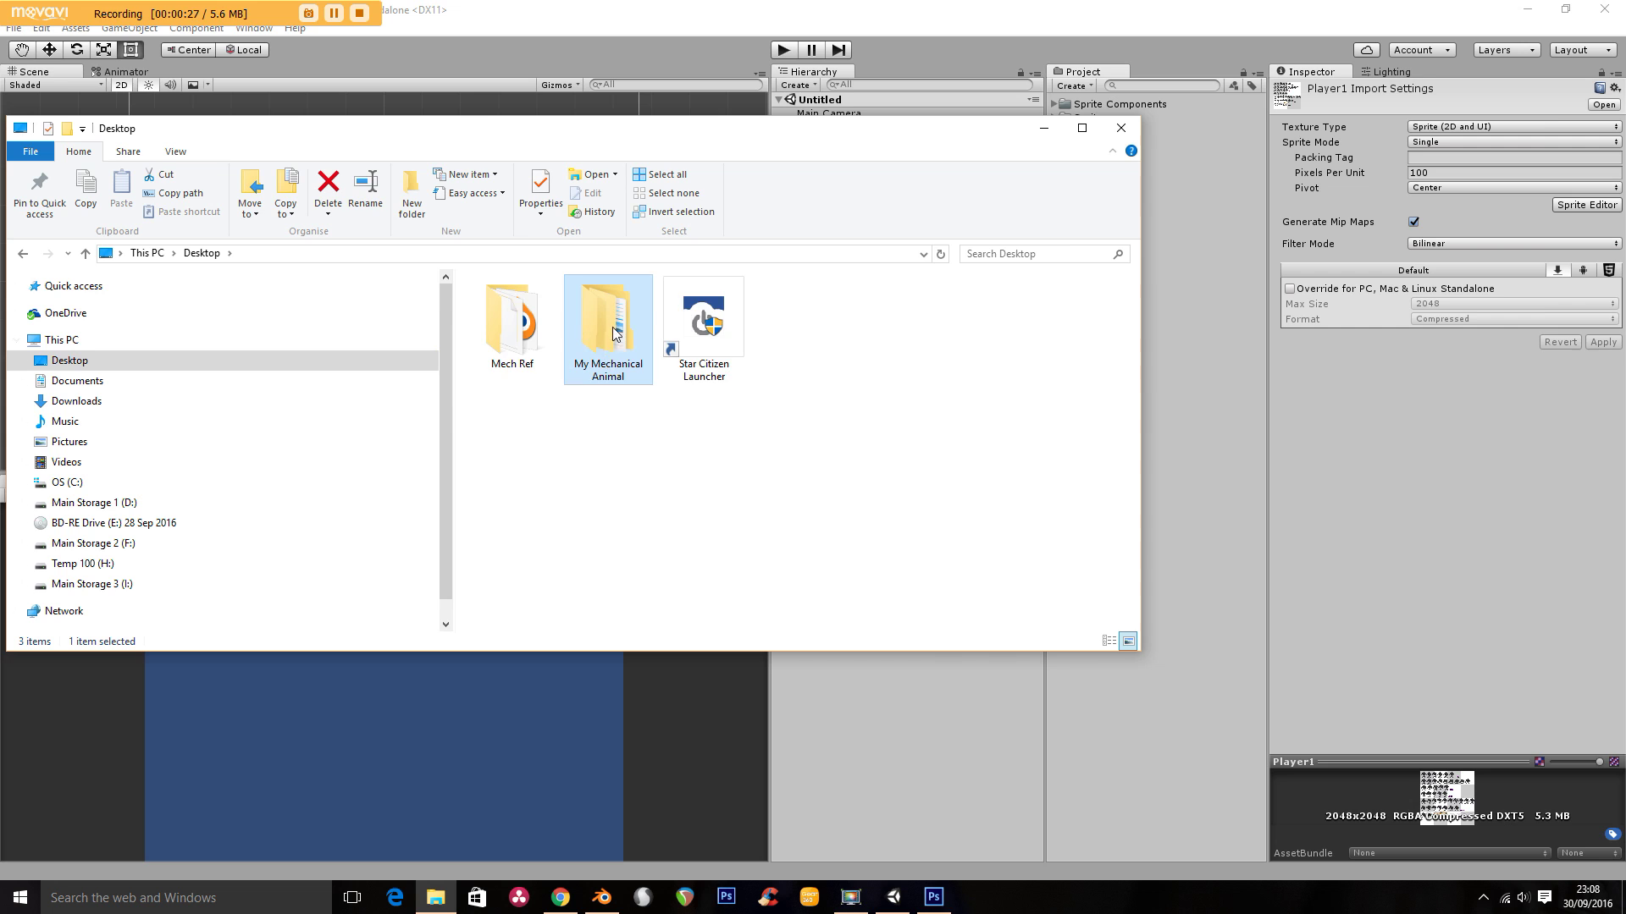
double_click(616, 332)
double_click(532, 305)
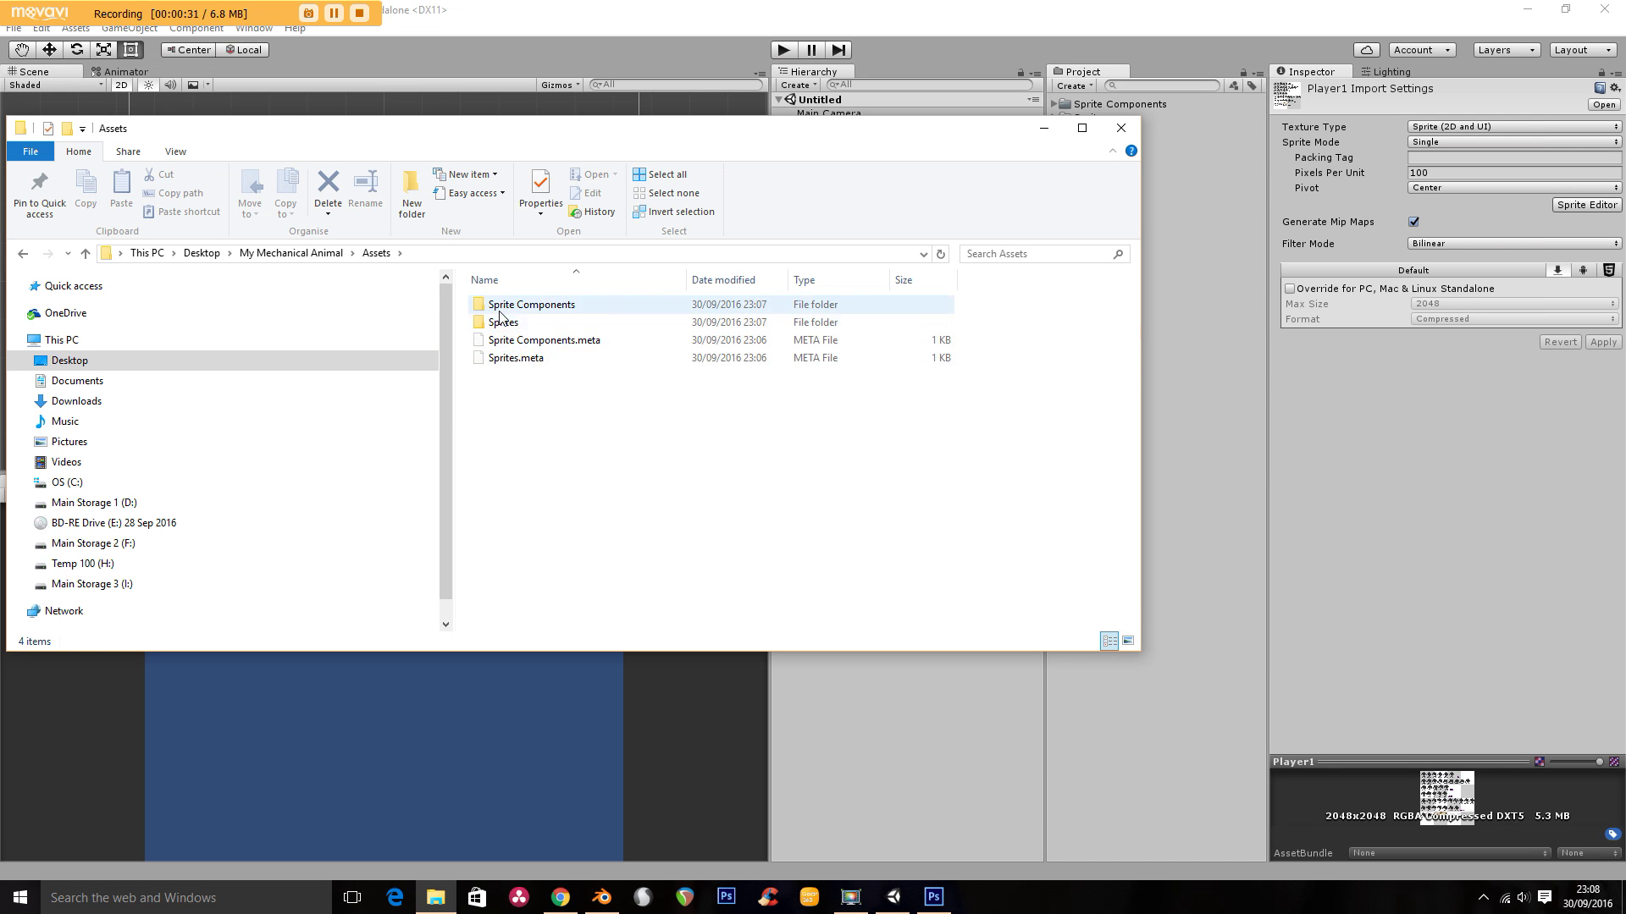
click(535, 311)
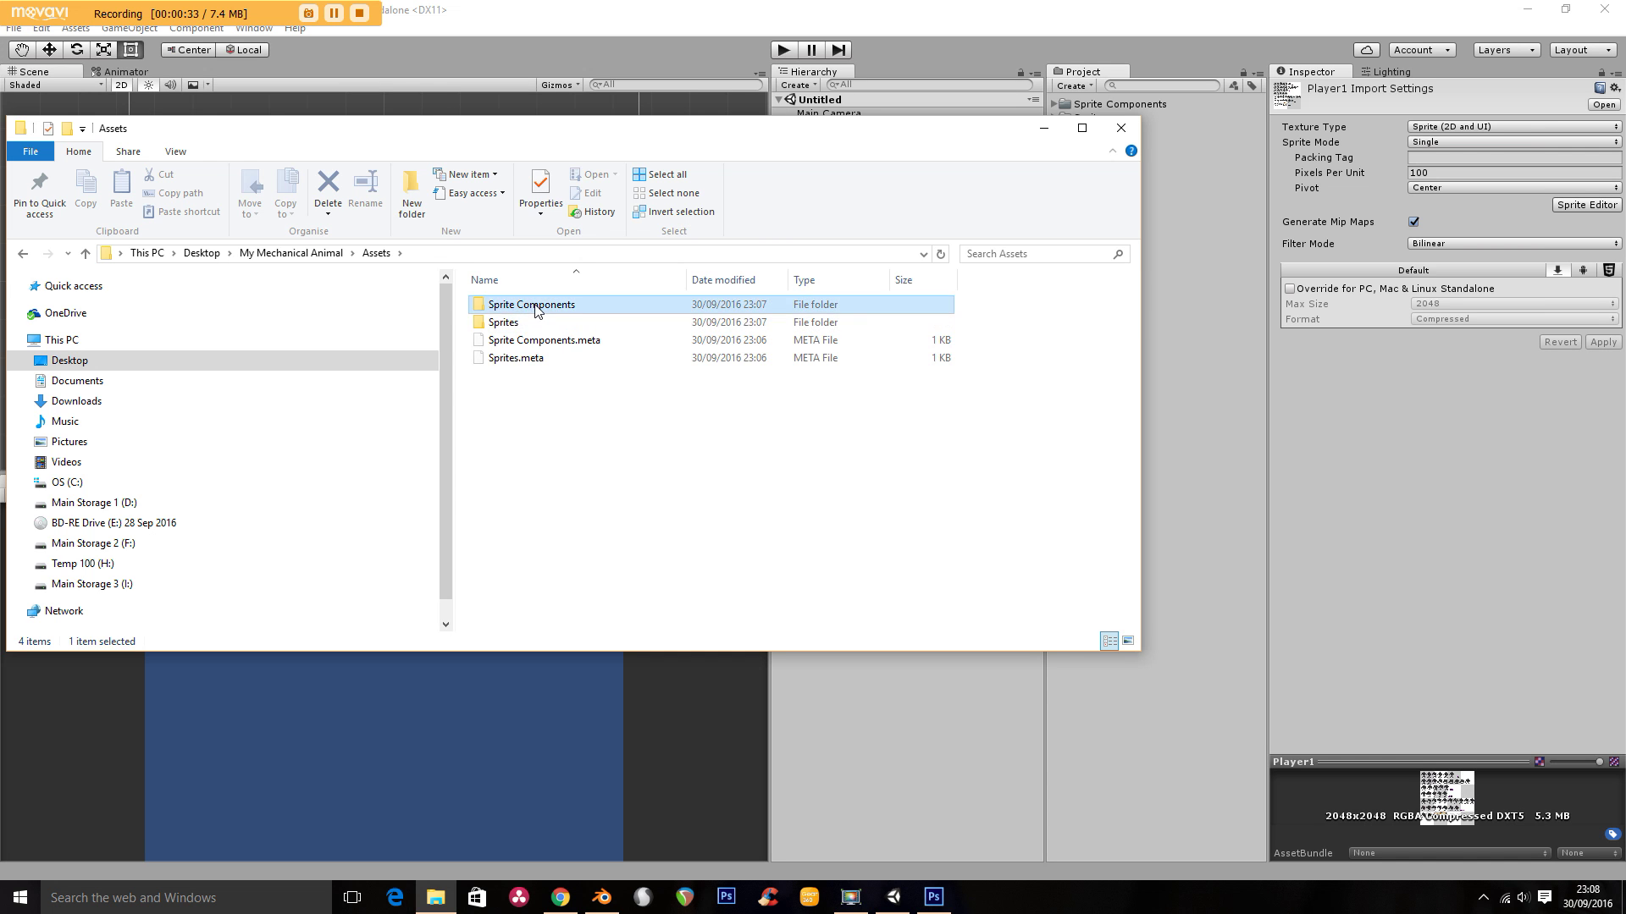
double_click(535, 311)
mouse_move(1133, 302)
mouse_down()
mouse_move(1136, 582)
mouse_move(1132, 310)
mouse_up()
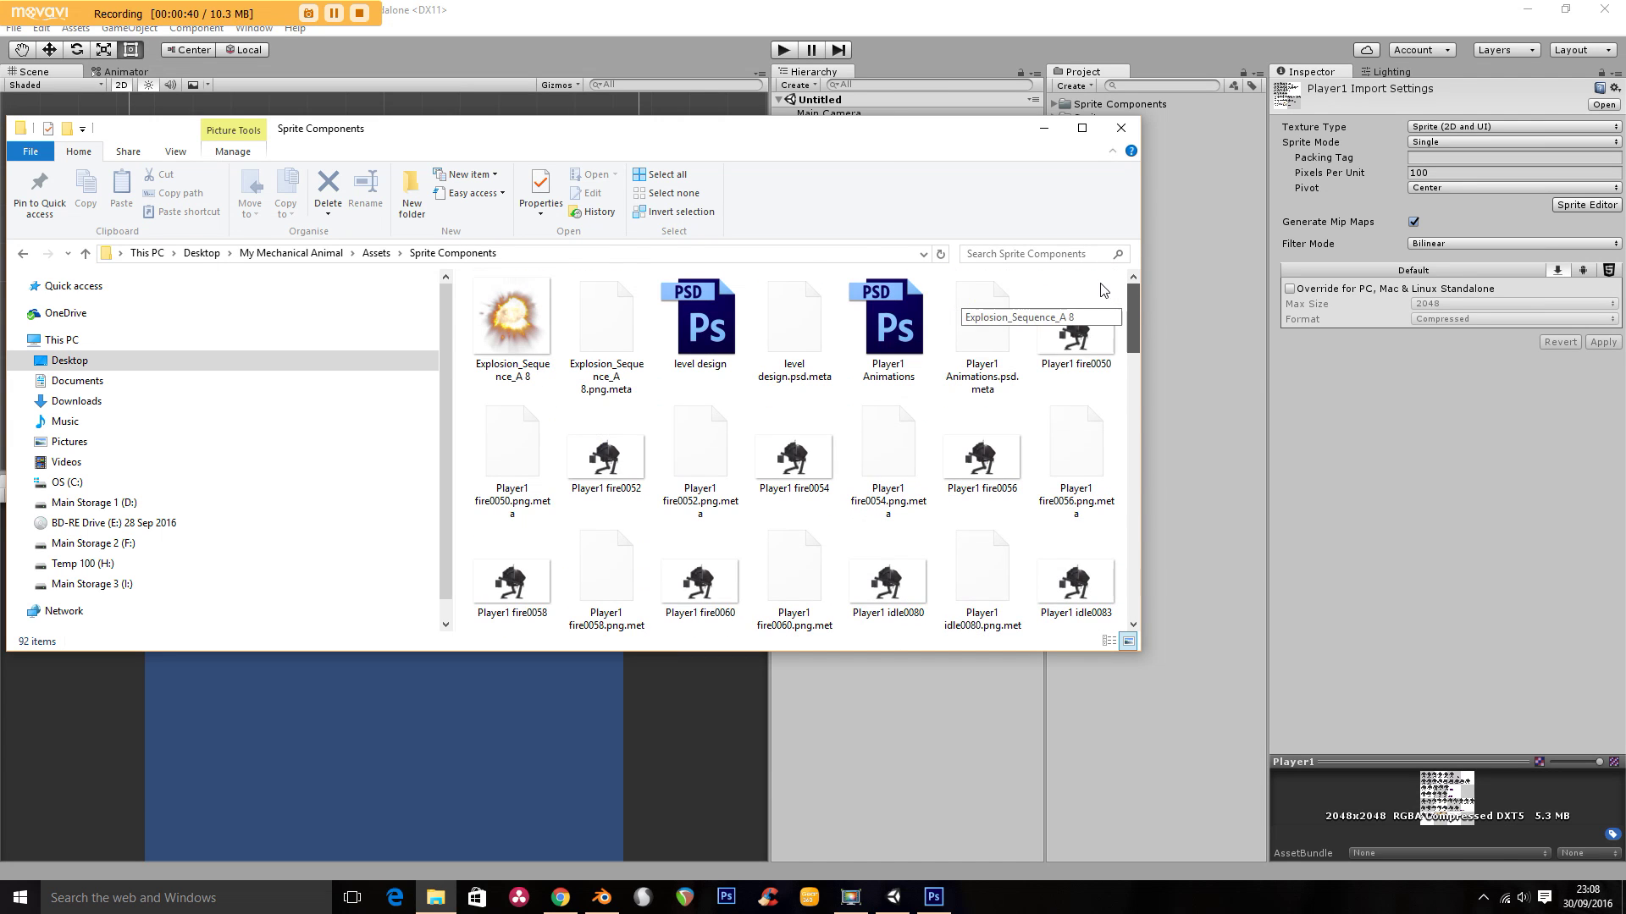
click(1117, 132)
Switch to Photoshop to view the Player1 Animations sheet, and return to Unity to look at the Animator view
click(933, 897)
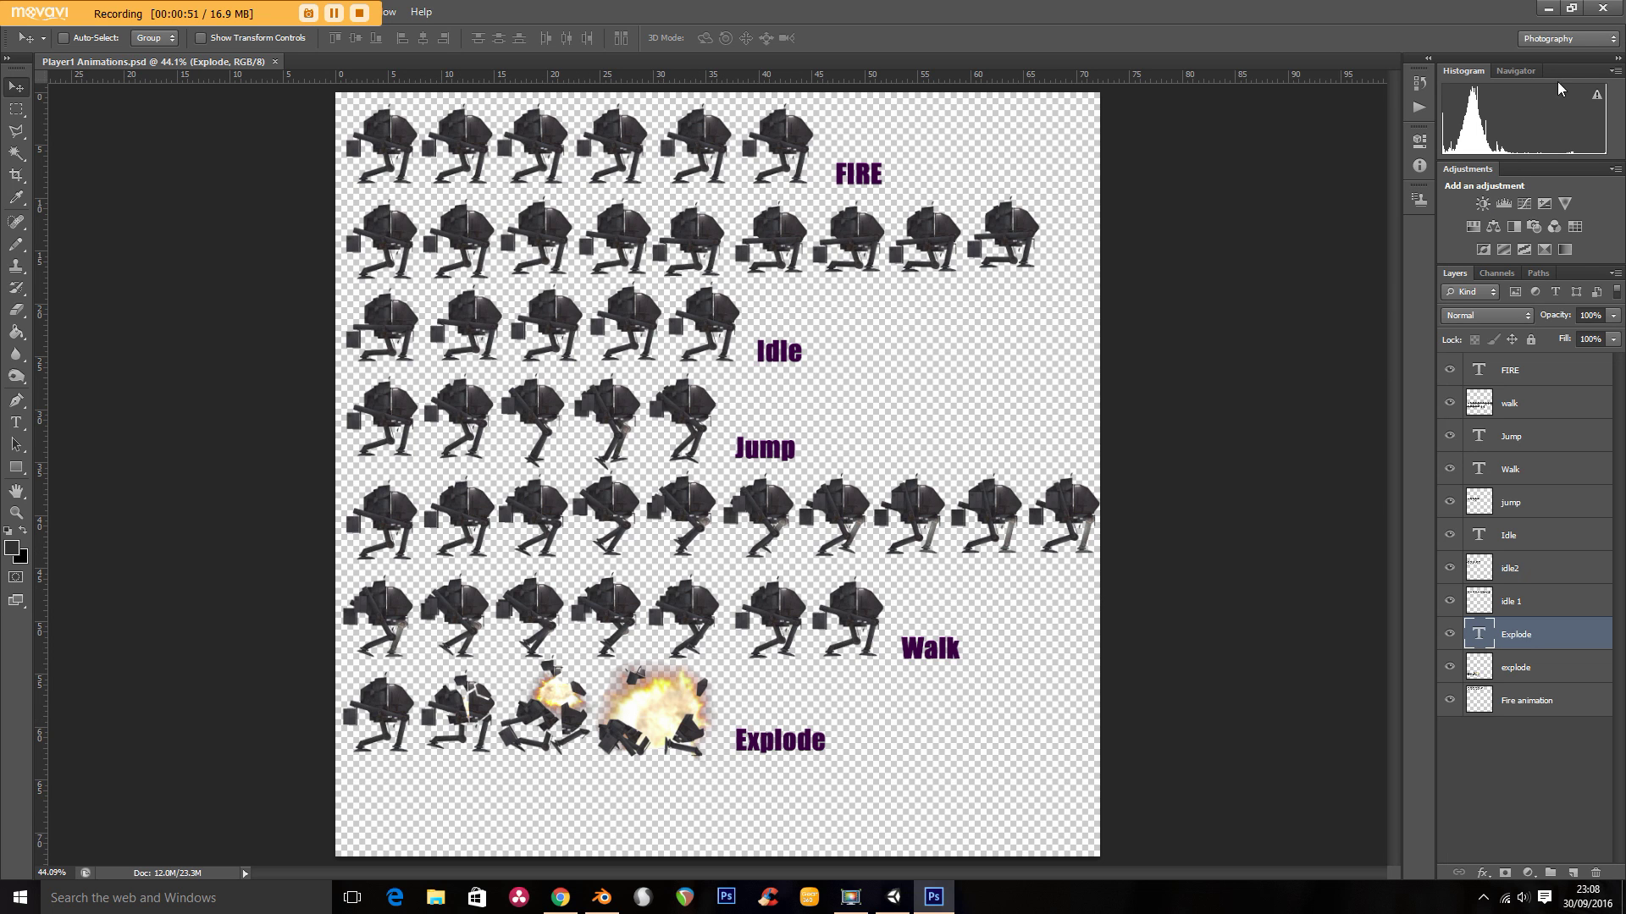
click(1548, 9)
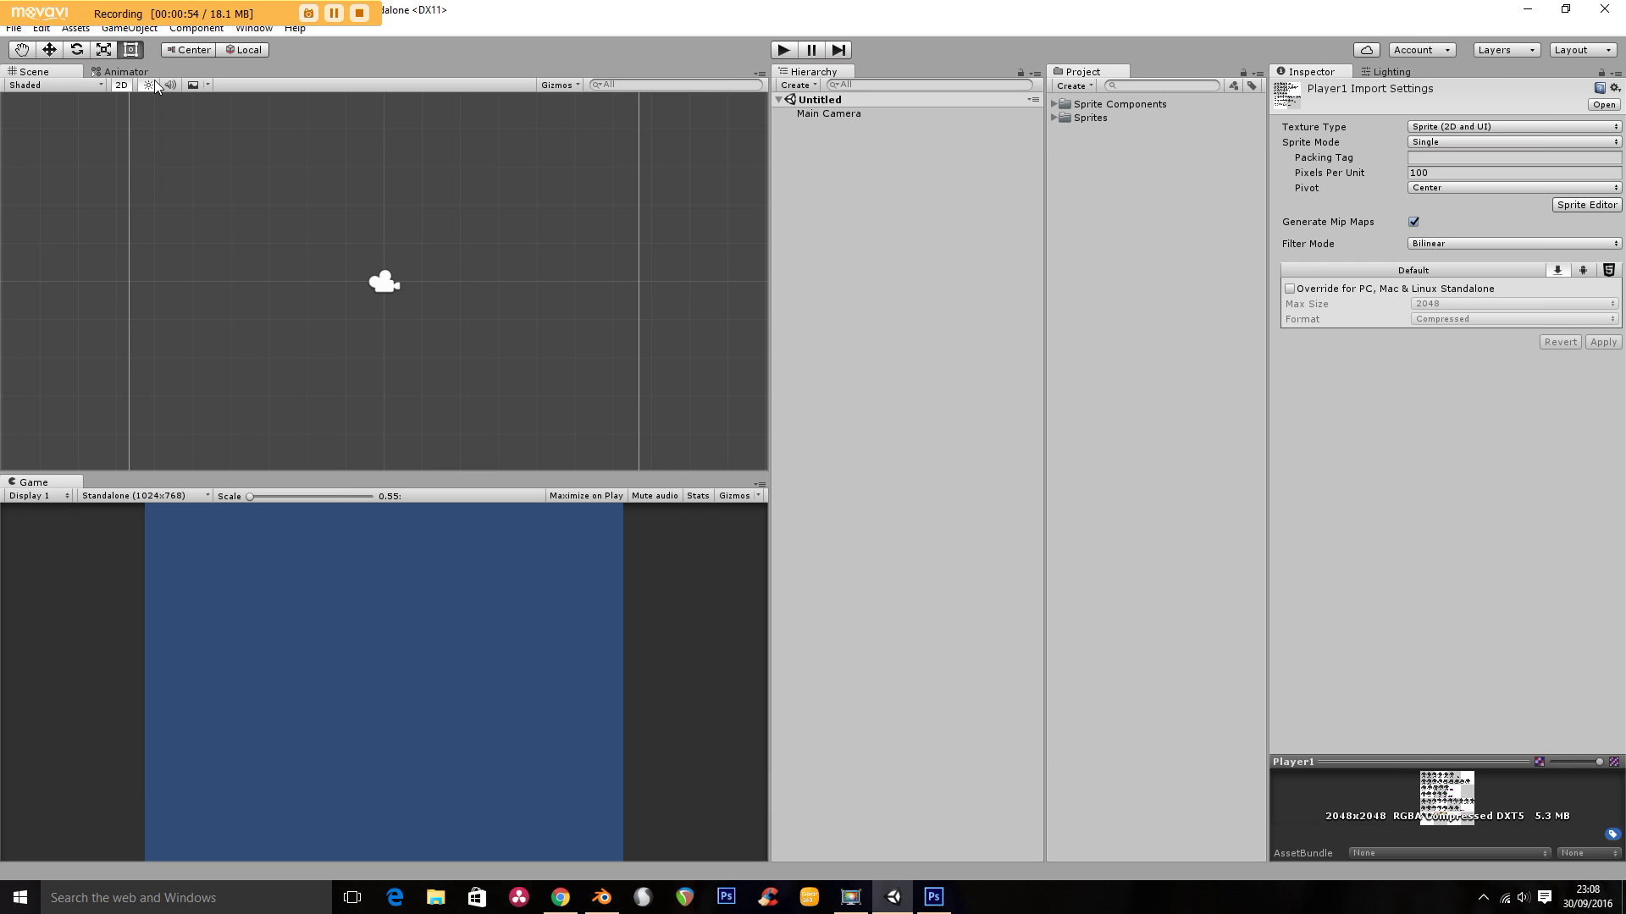
click(131, 72)
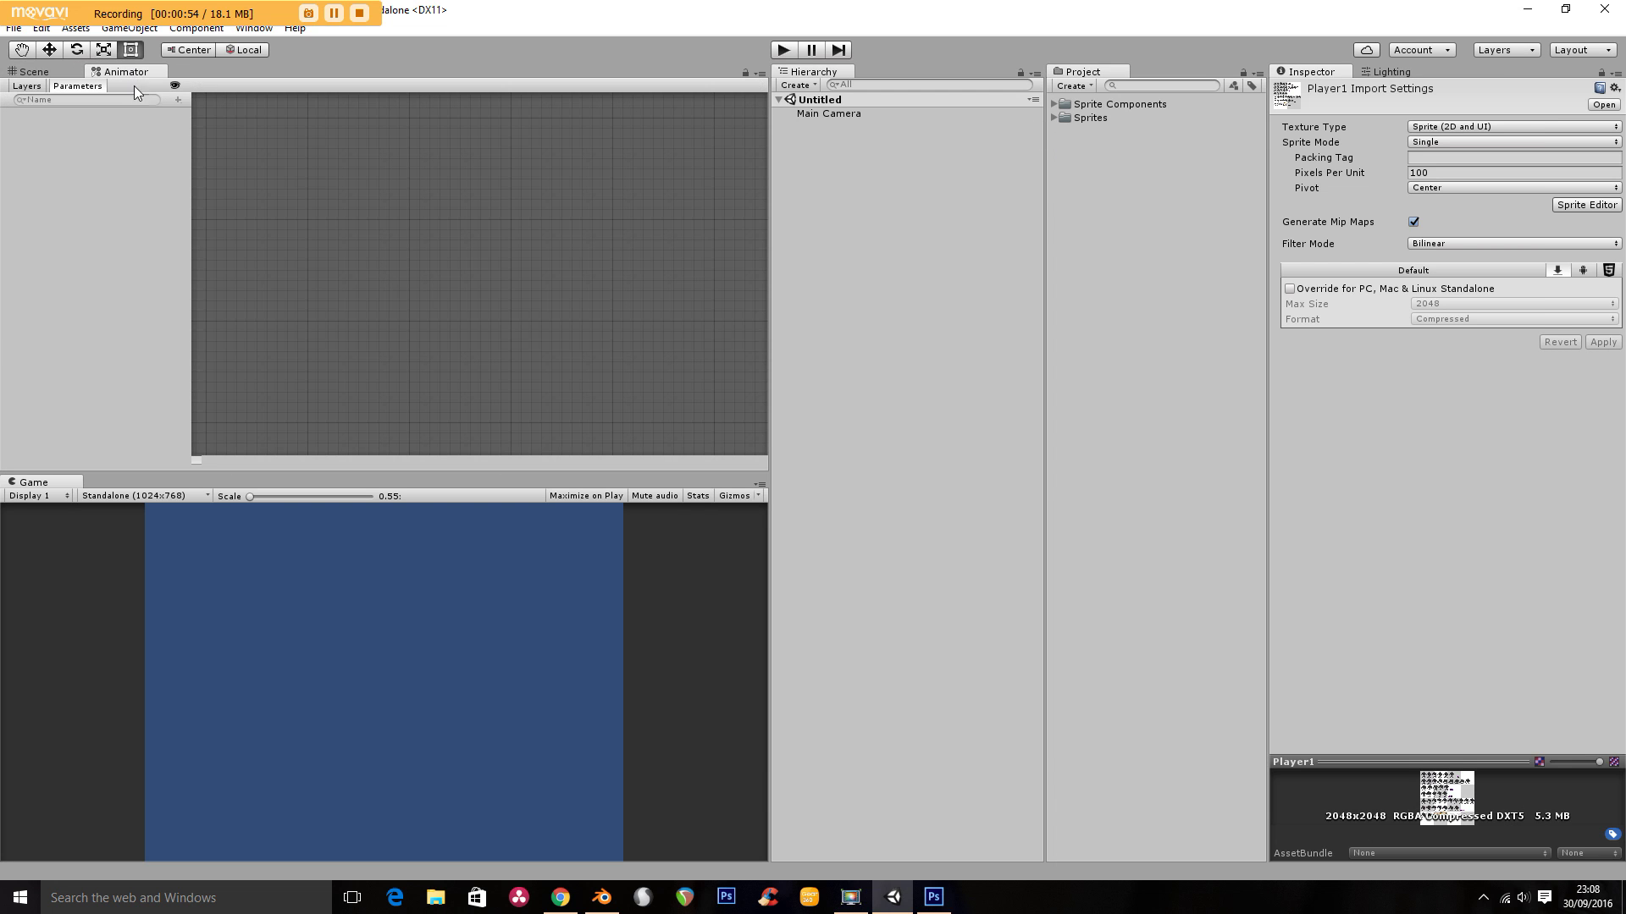
click(32, 73)
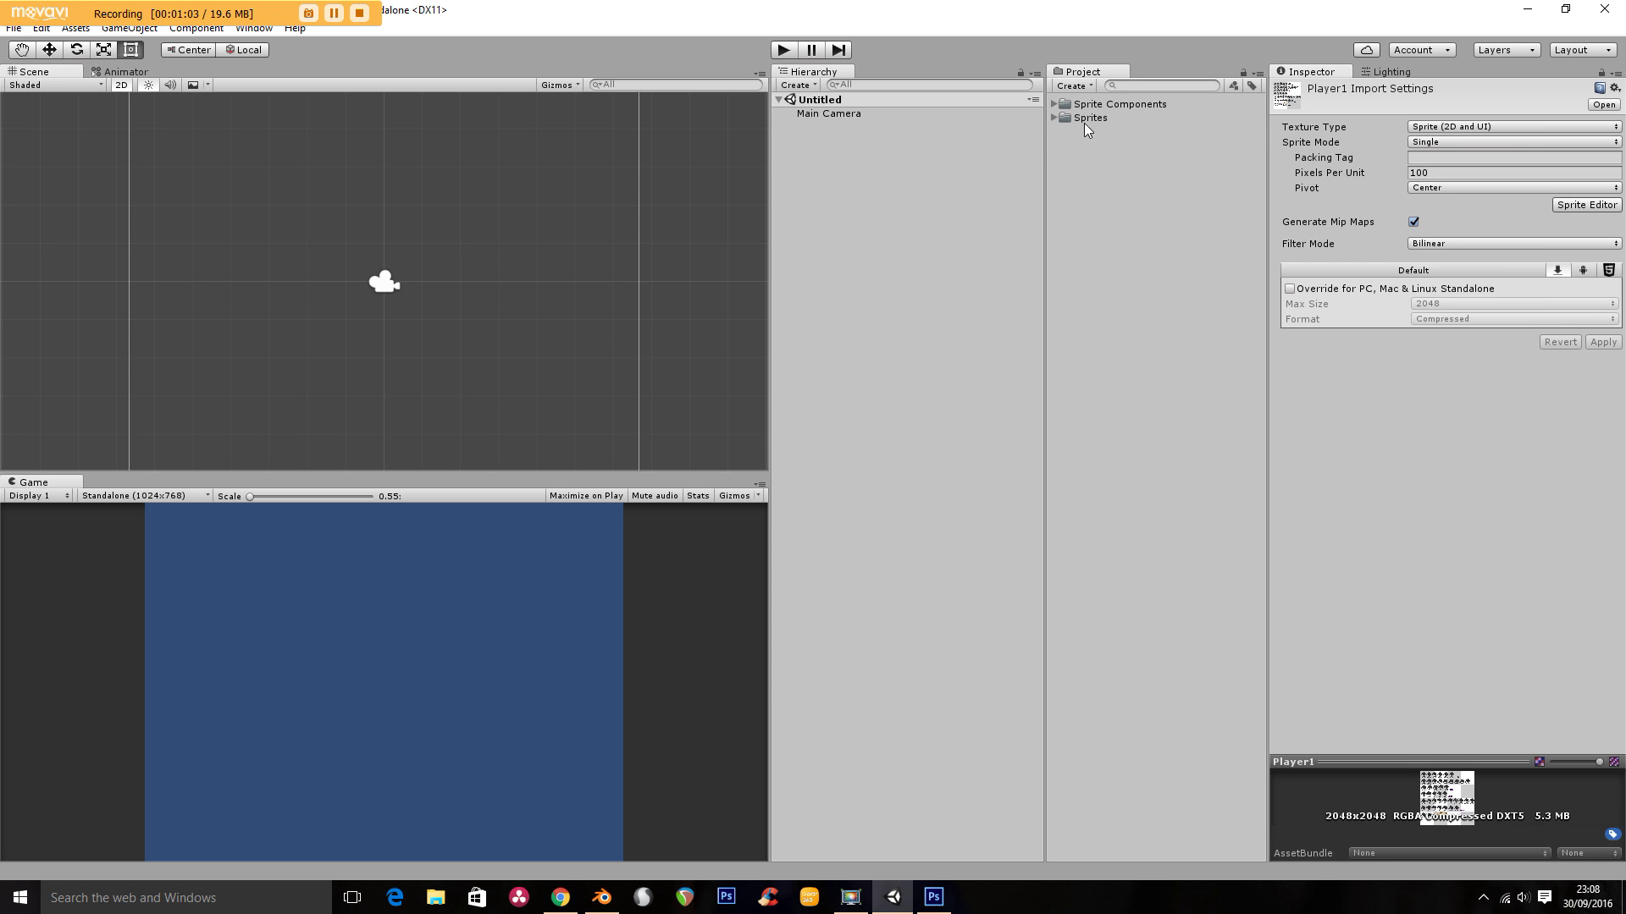
Set the sprite mode of the Player1 texture in the Sprites folder to Multiple and apply the import settings
click(1054, 118)
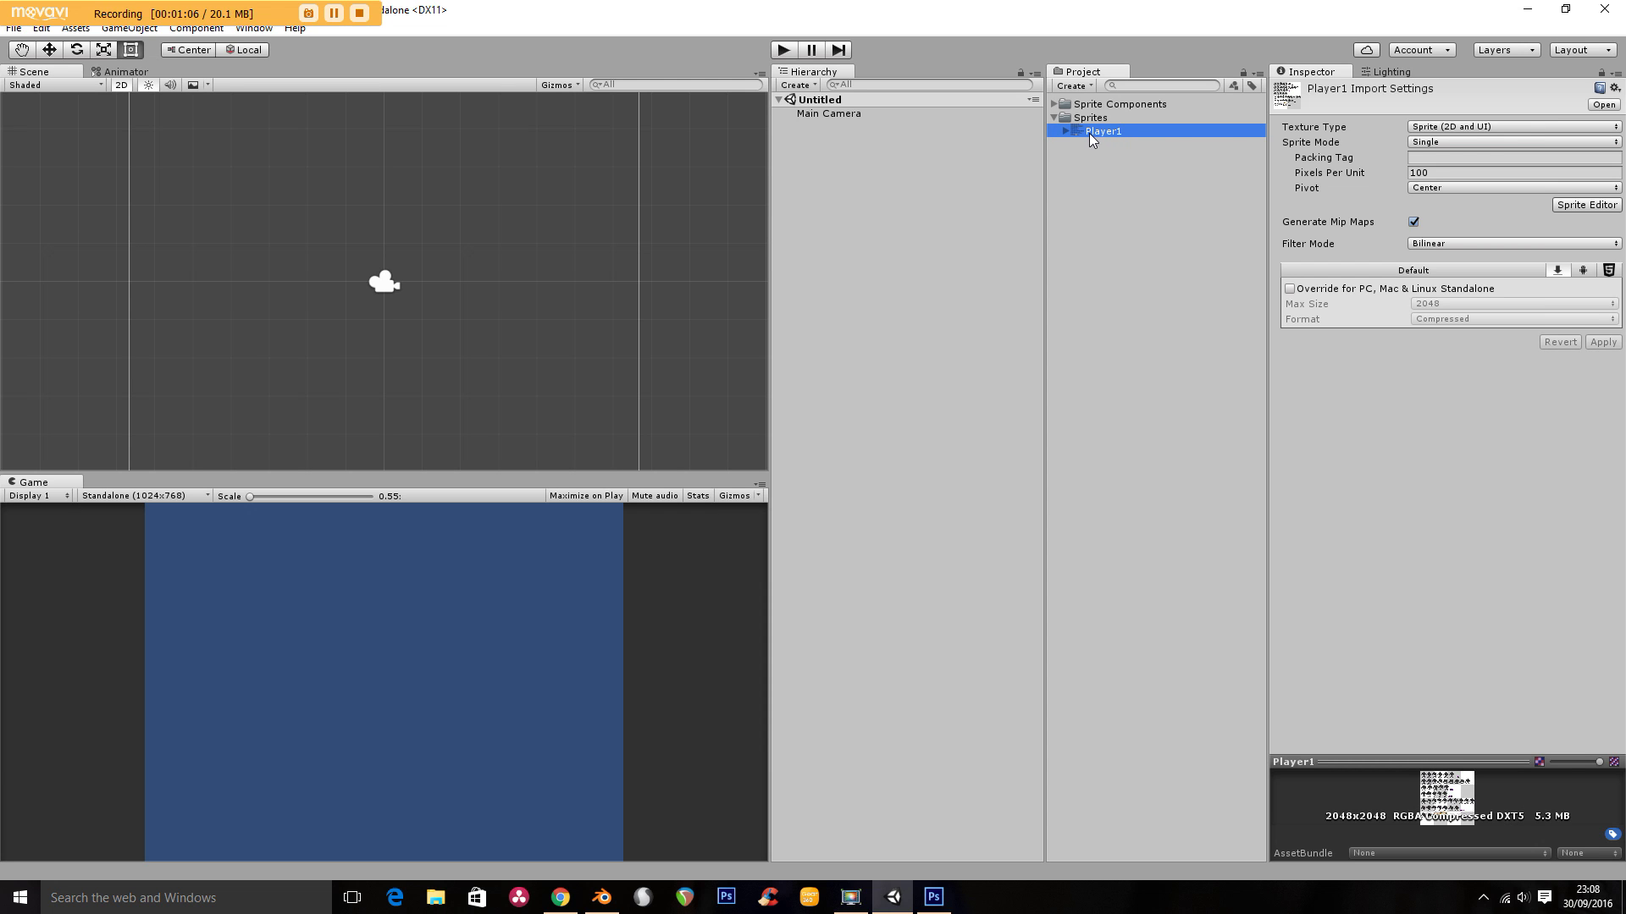
click(1468, 143)
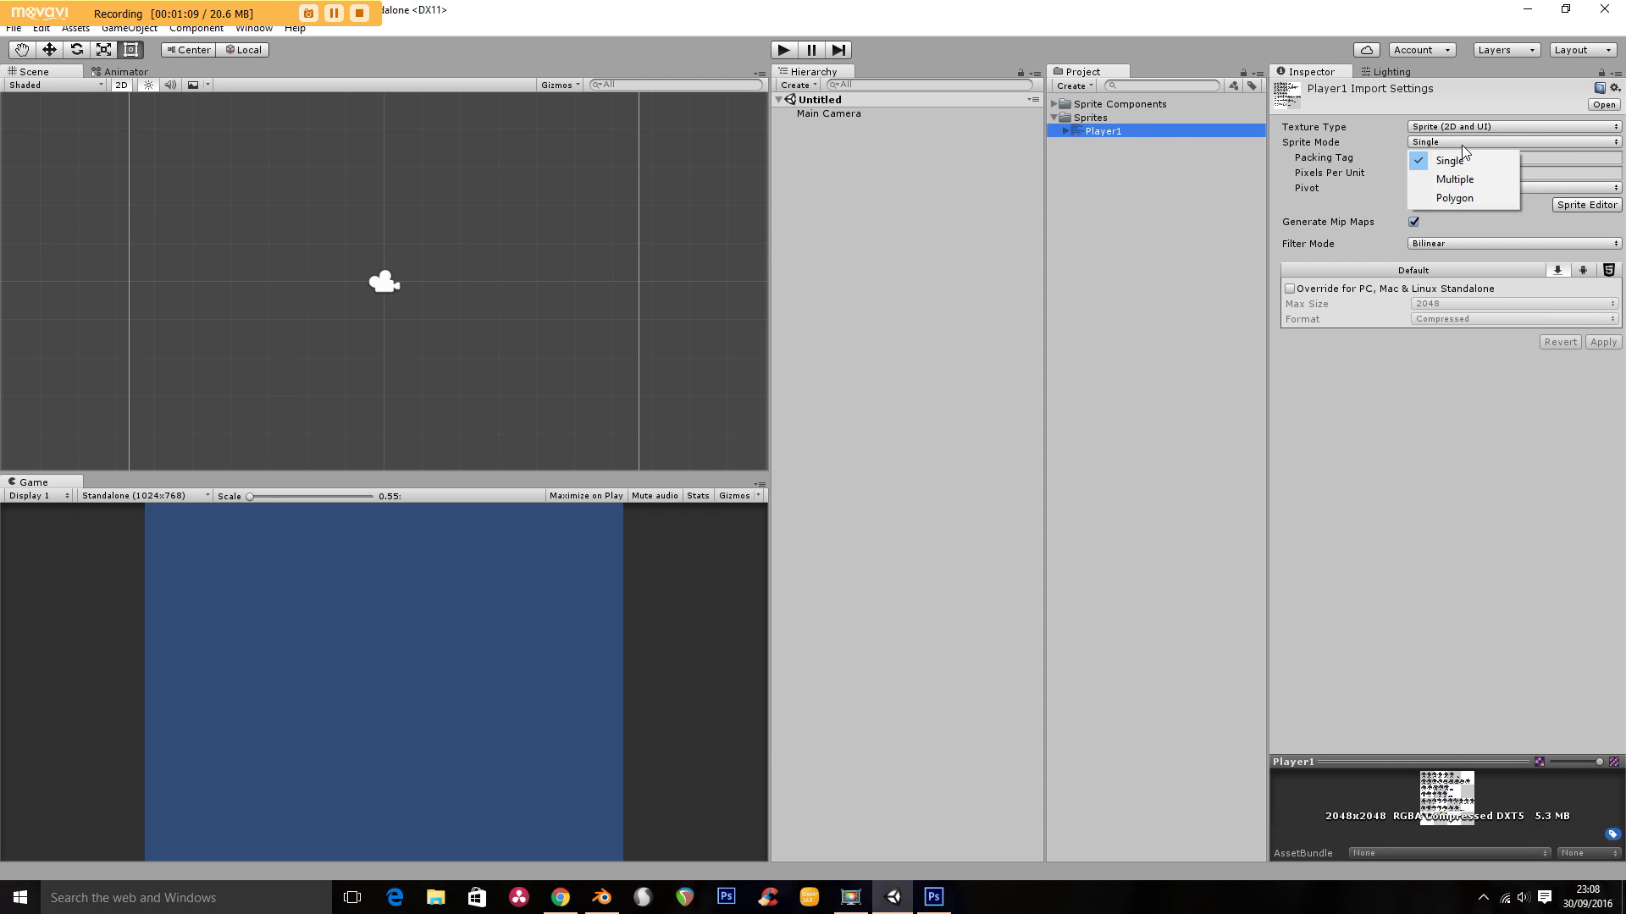
click(1467, 180)
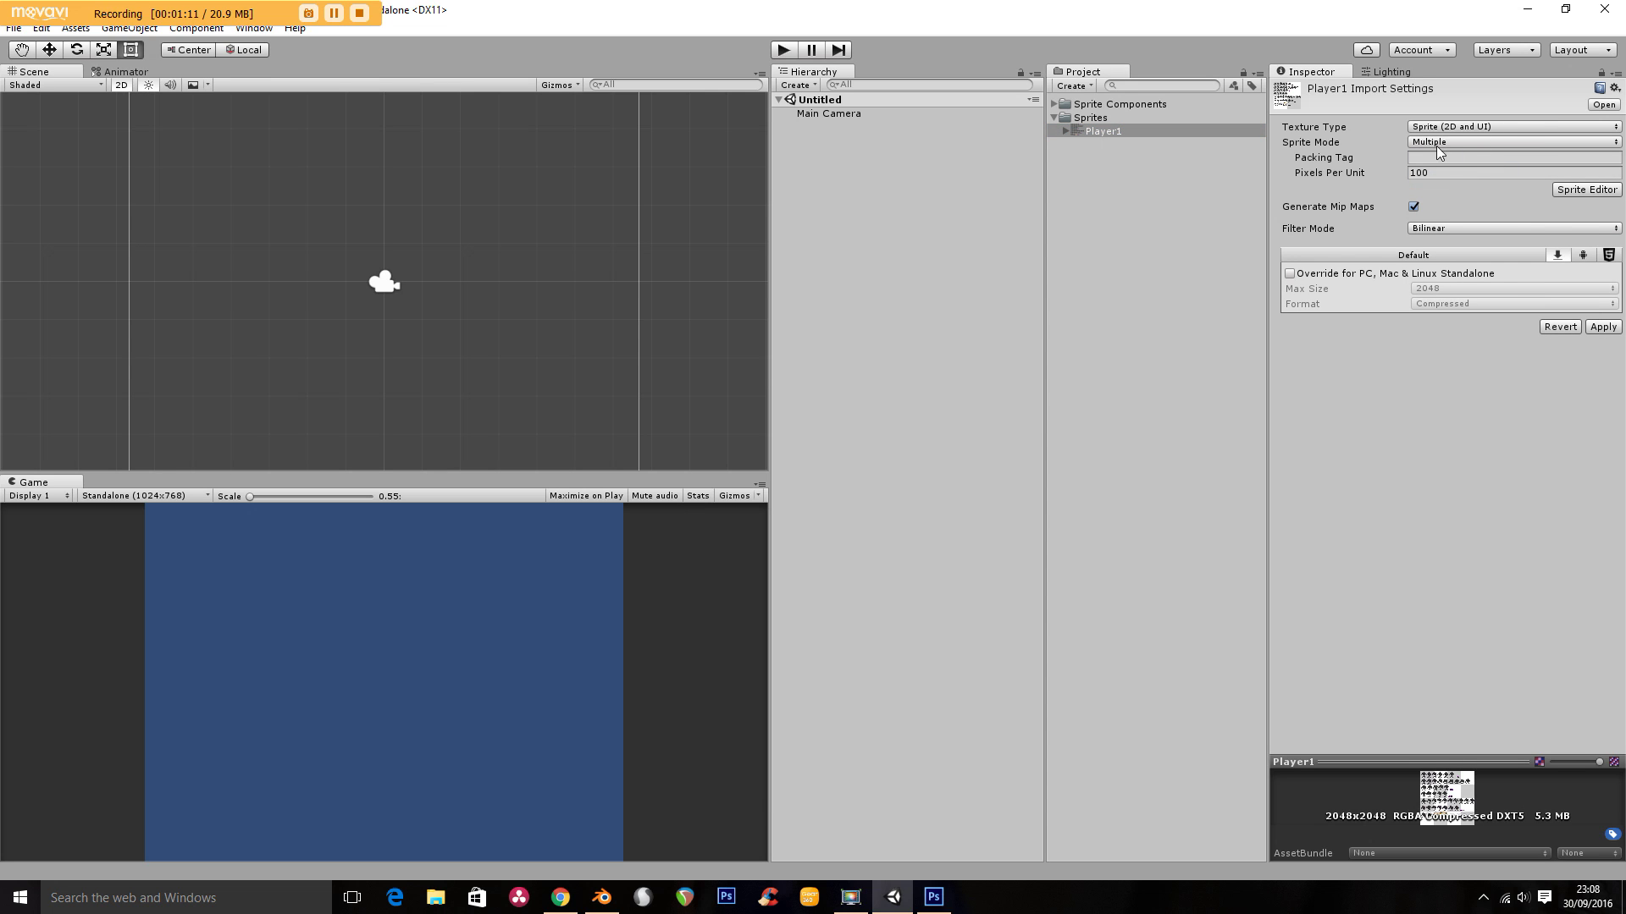
click(1602, 327)
Slice the Player1 sheet in the Sprite Editor with type Automatic, pivot Center and method Delete Existing
click(1568, 187)
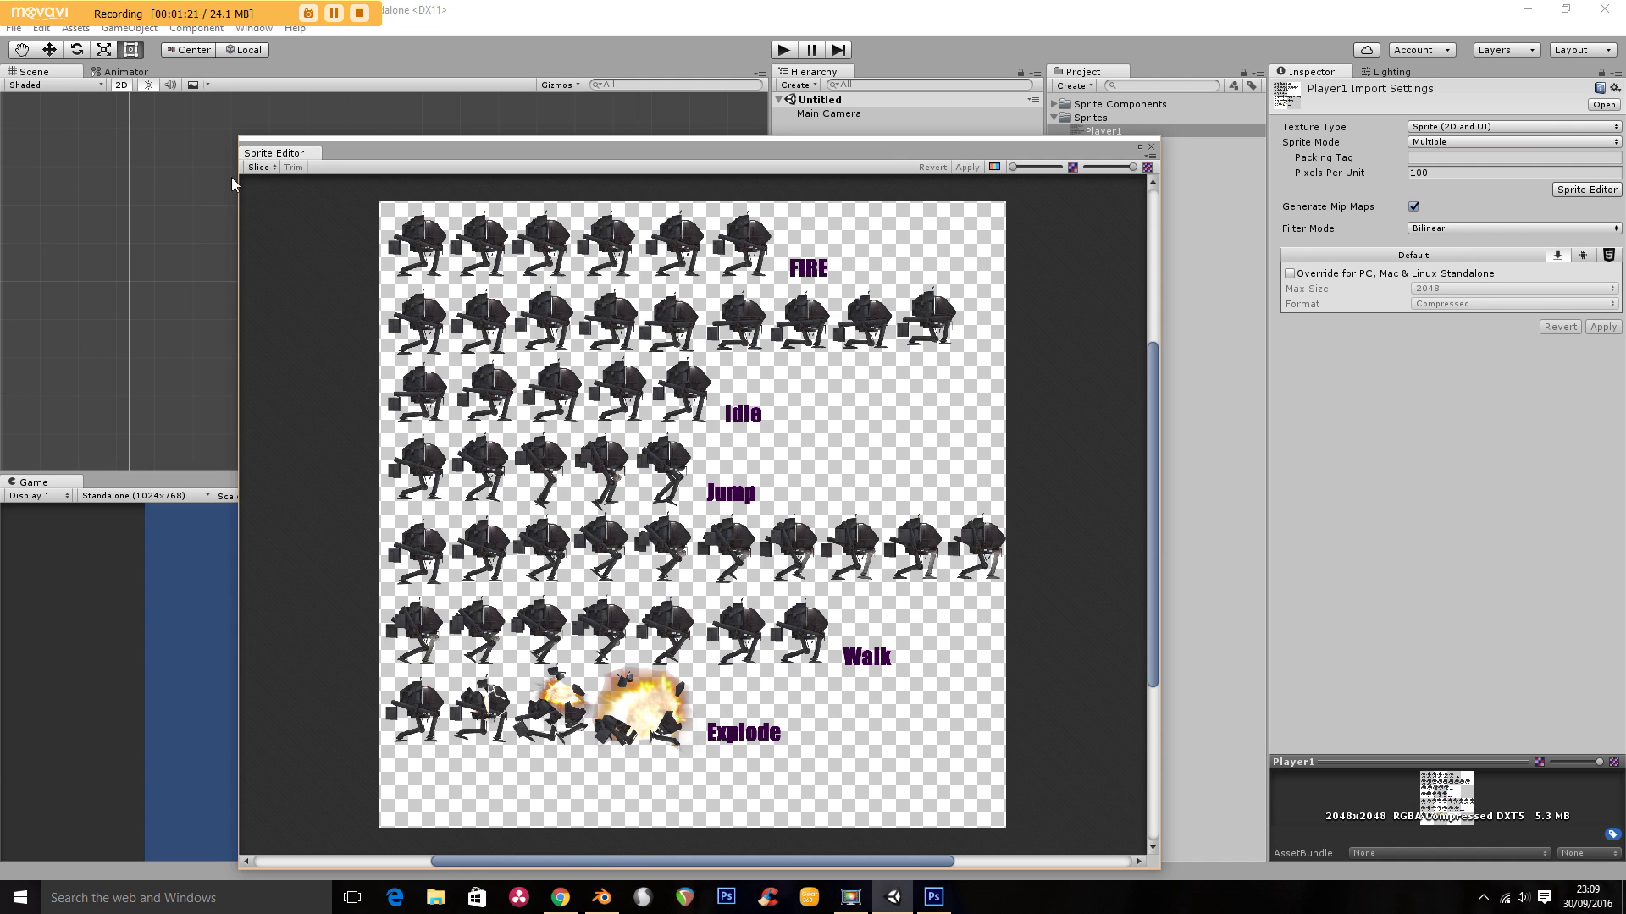
click(259, 168)
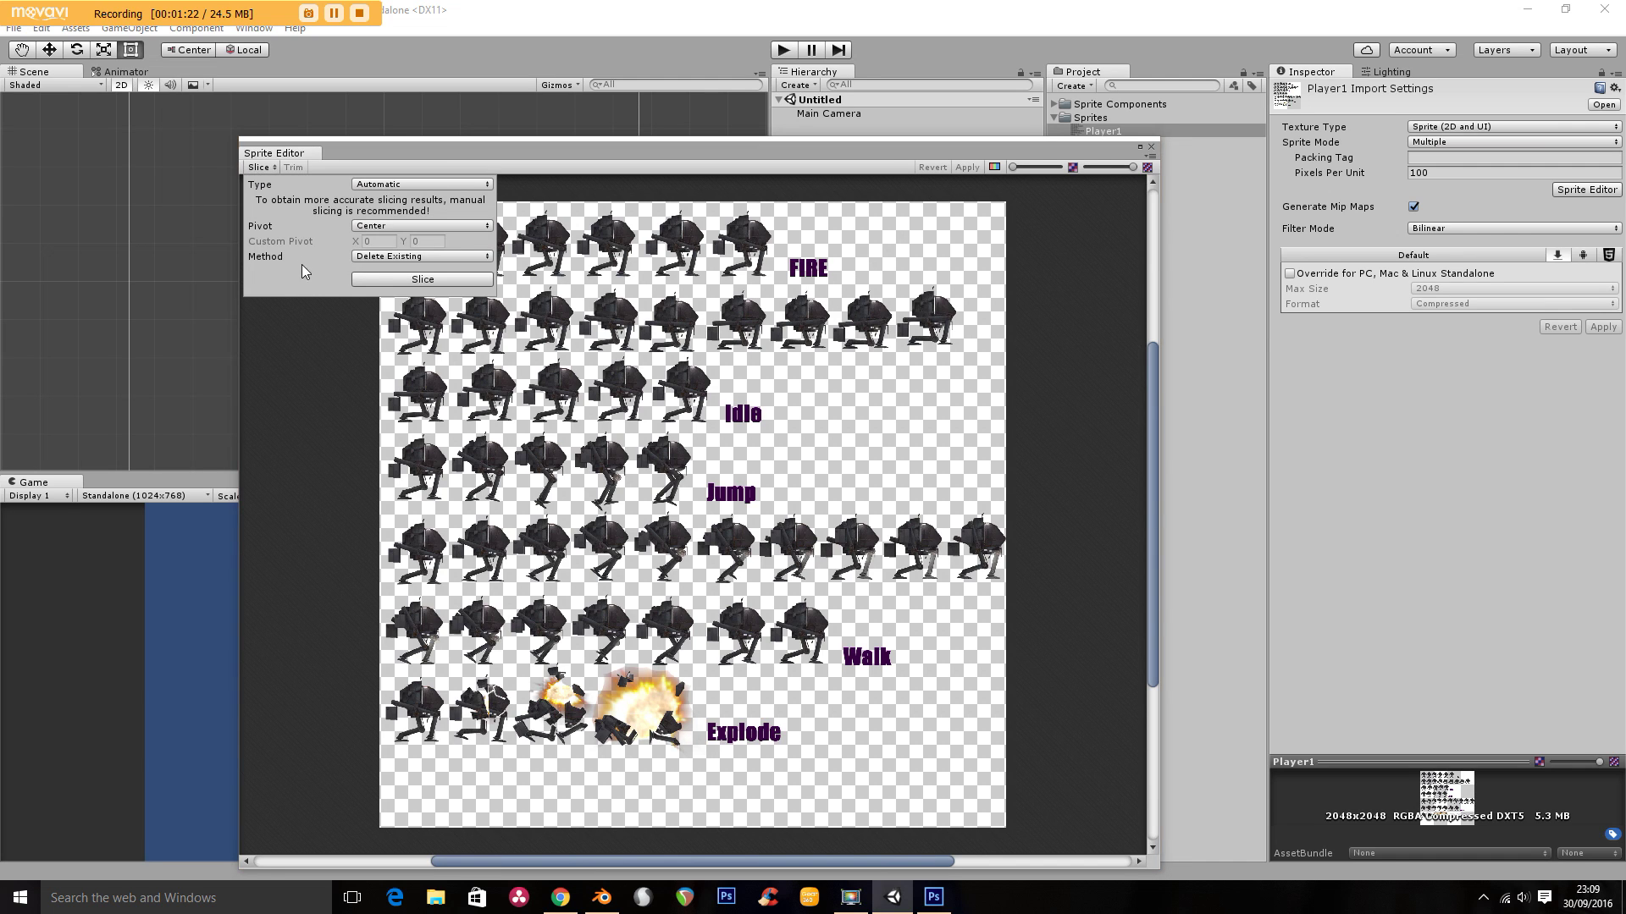
click(421, 279)
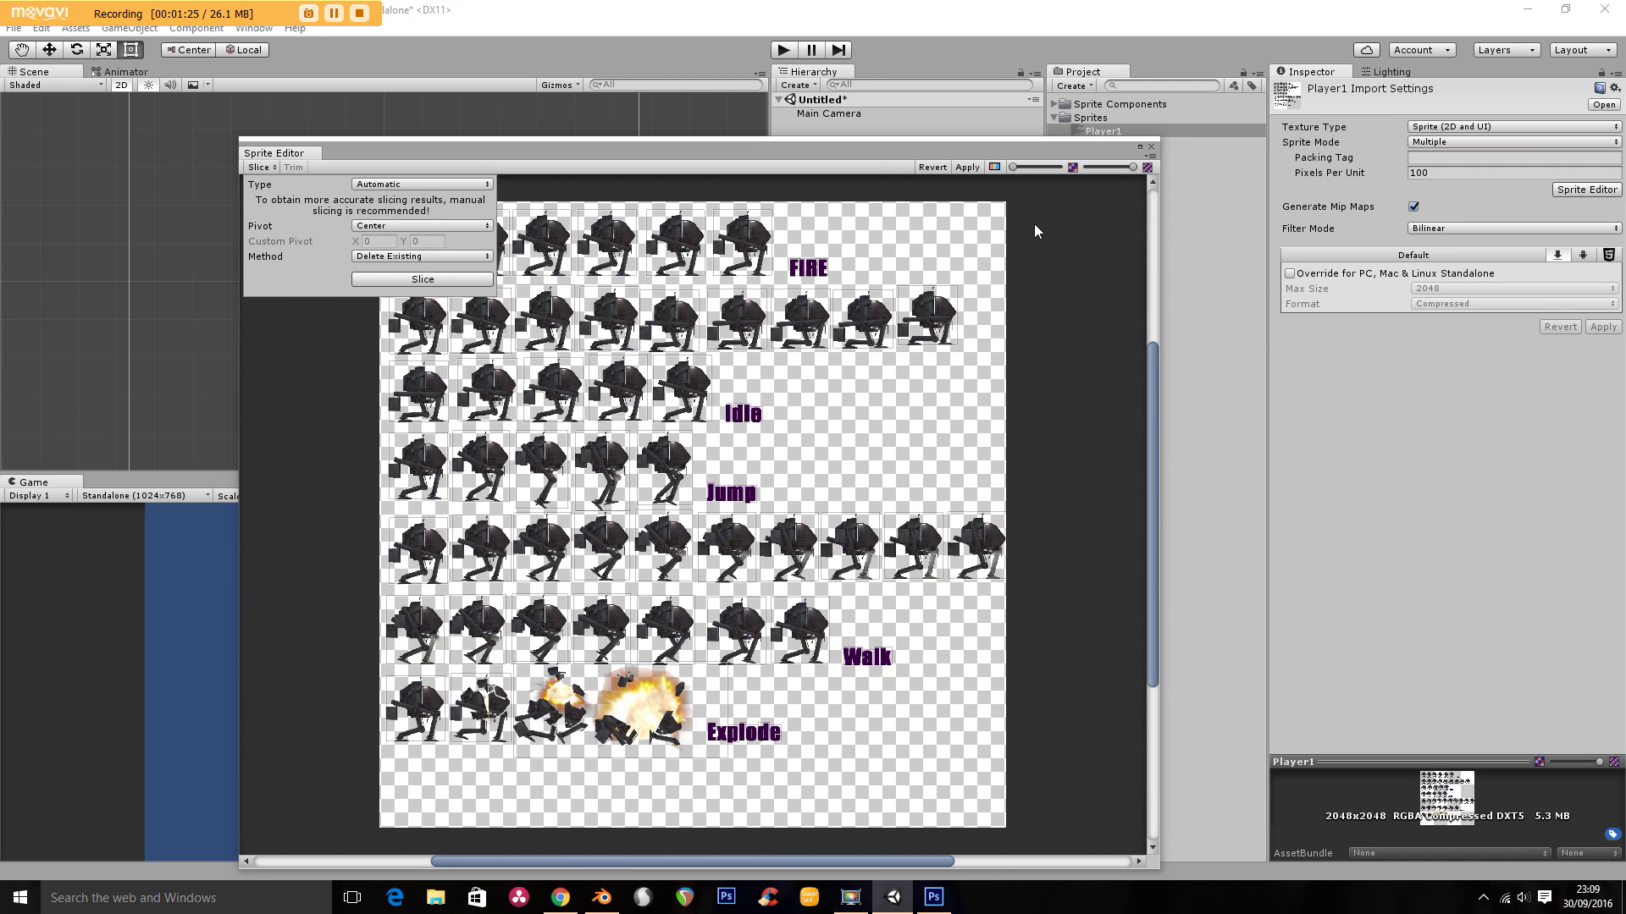
click(1038, 234)
Rename the first sprite slice in the FIRE row as j1
click(422, 244)
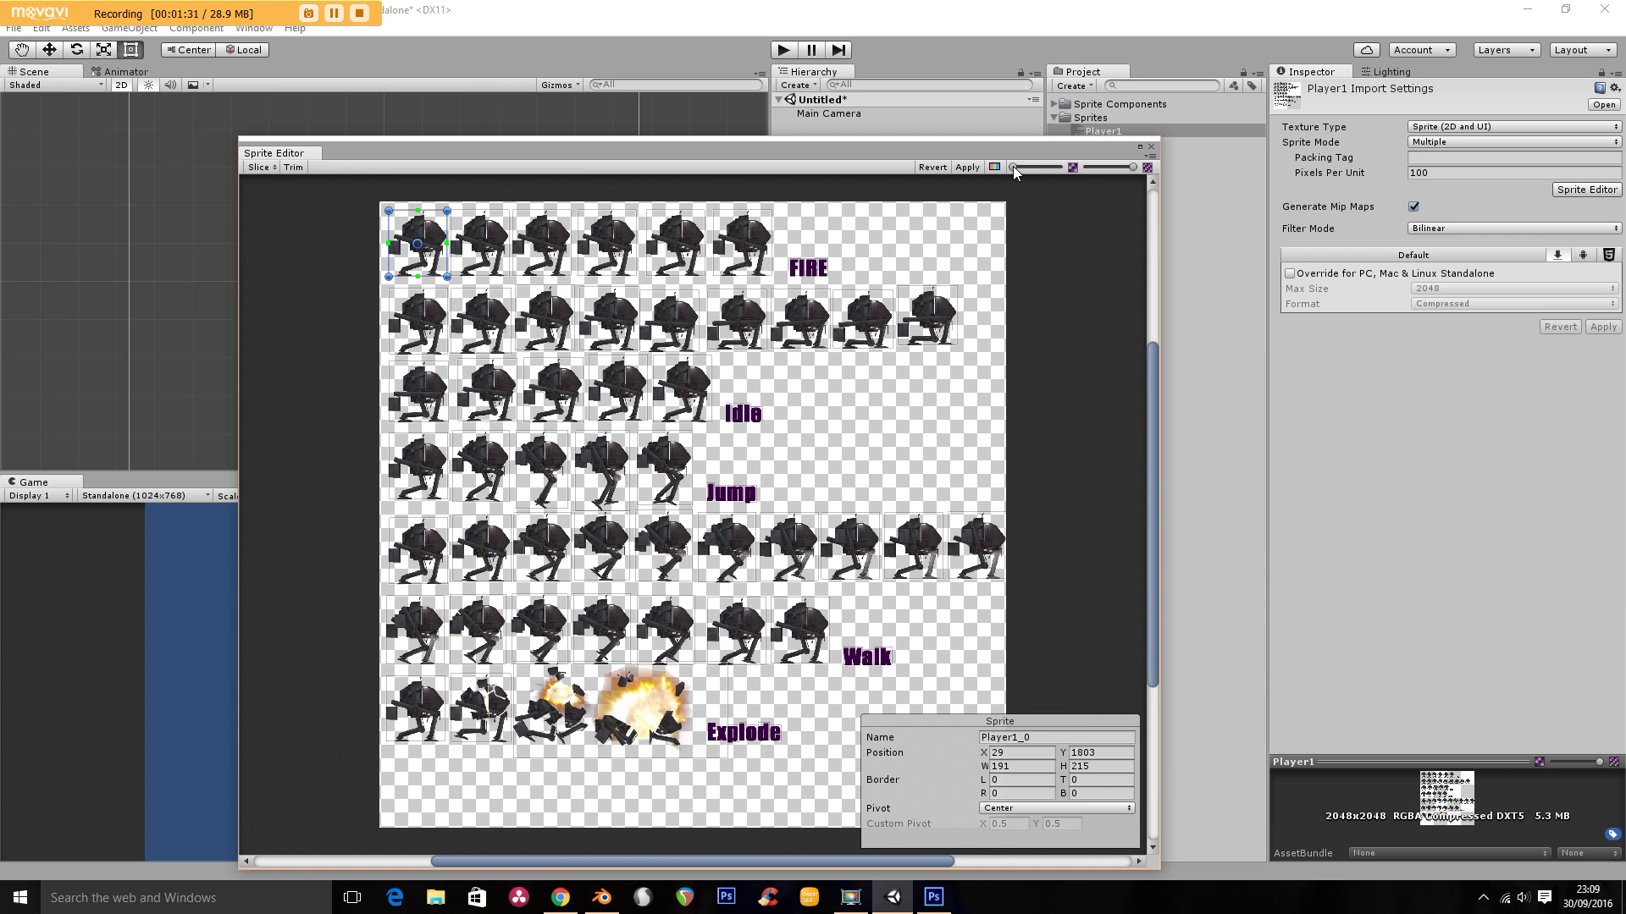
scroll(1013, 166, up, 5)
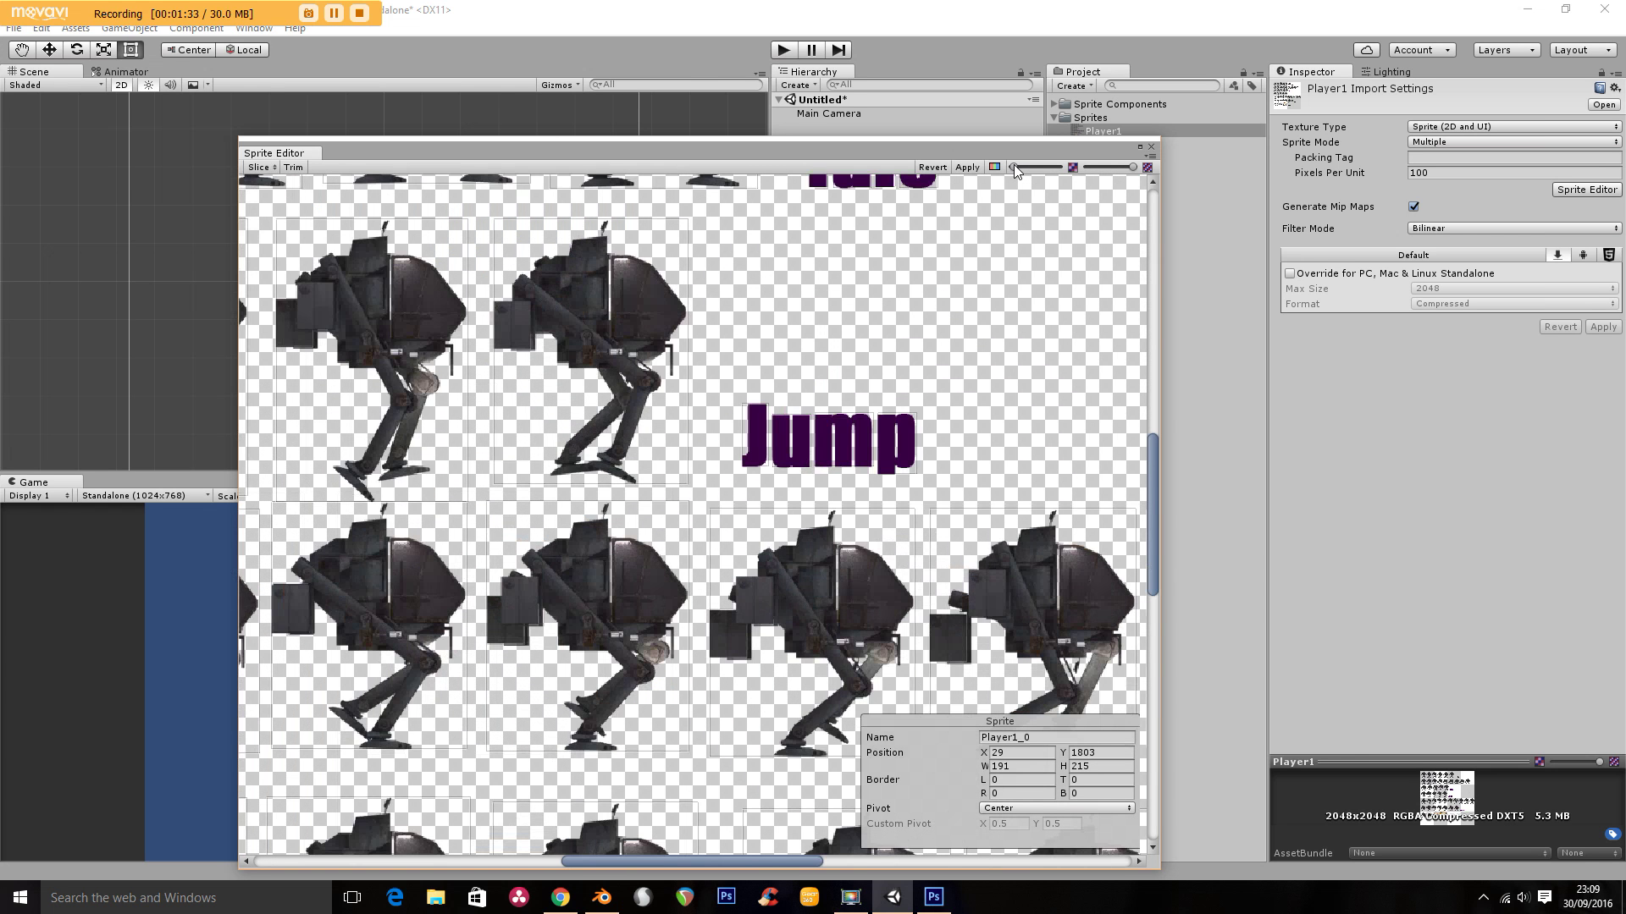
drag(1013, 164, 1009, 165)
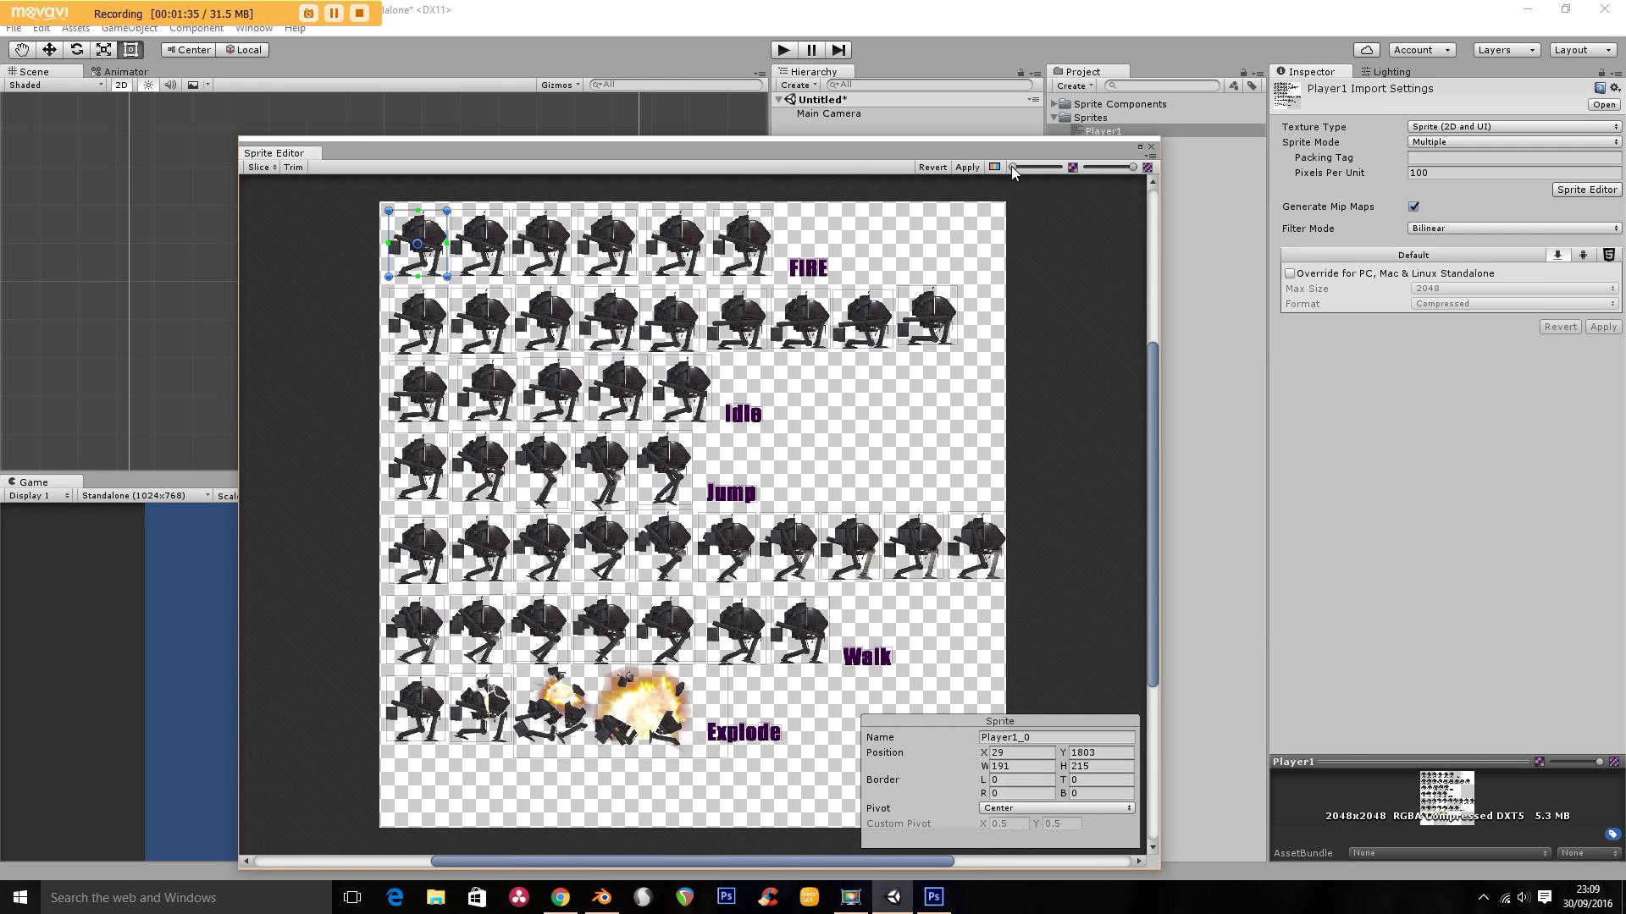
scroll(1013, 168, up, 5)
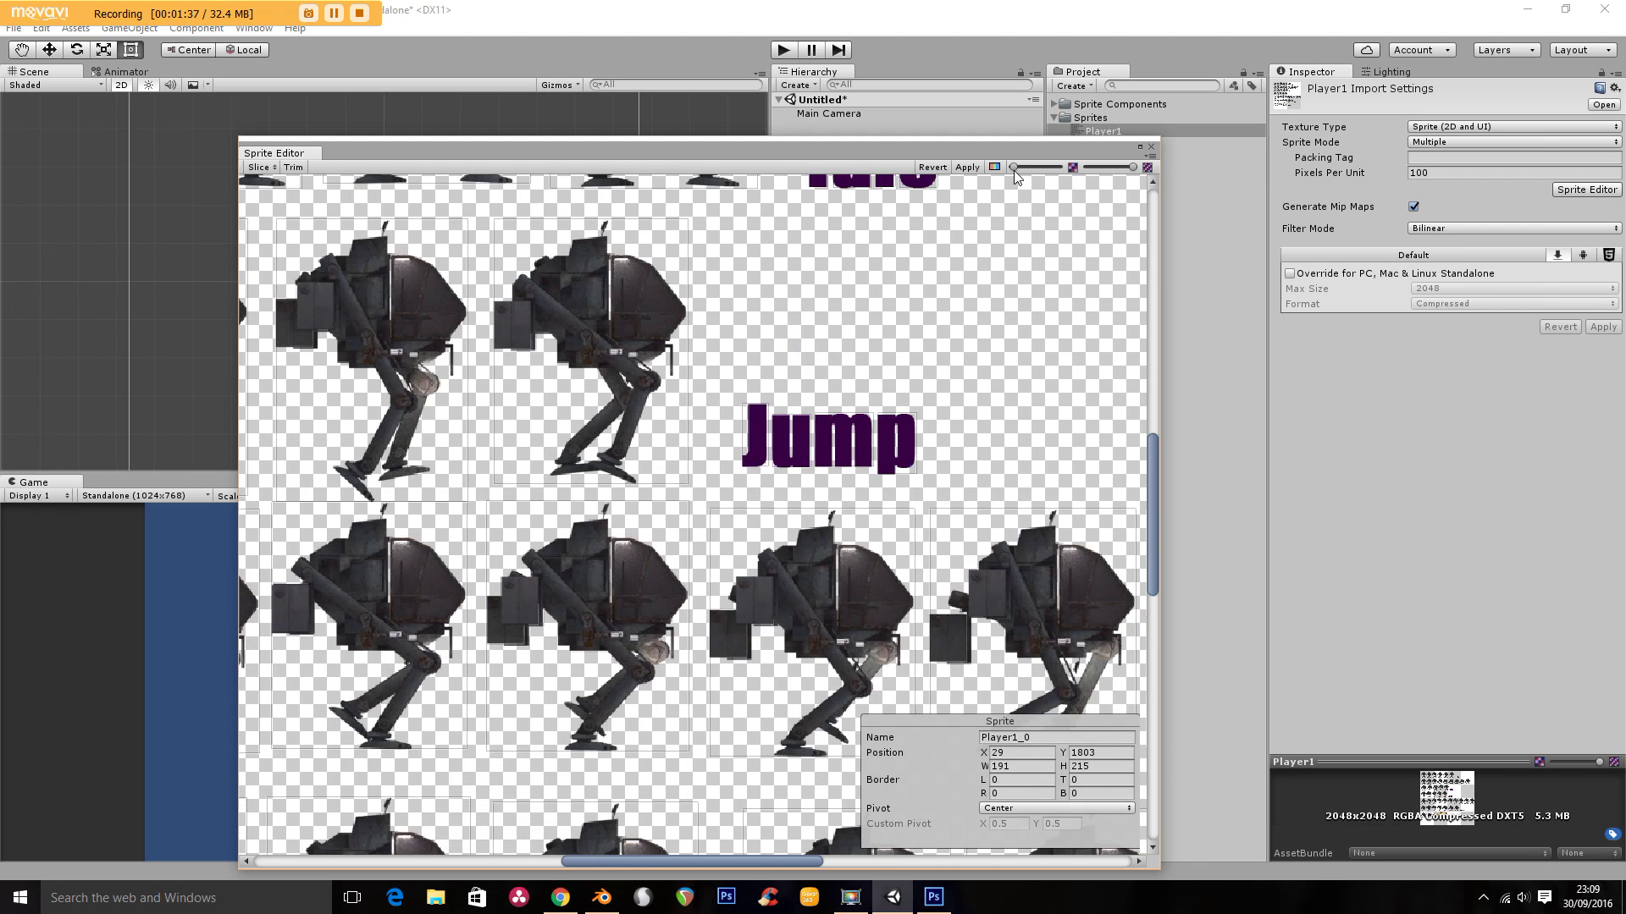
drag(1152, 447, 1136, 226)
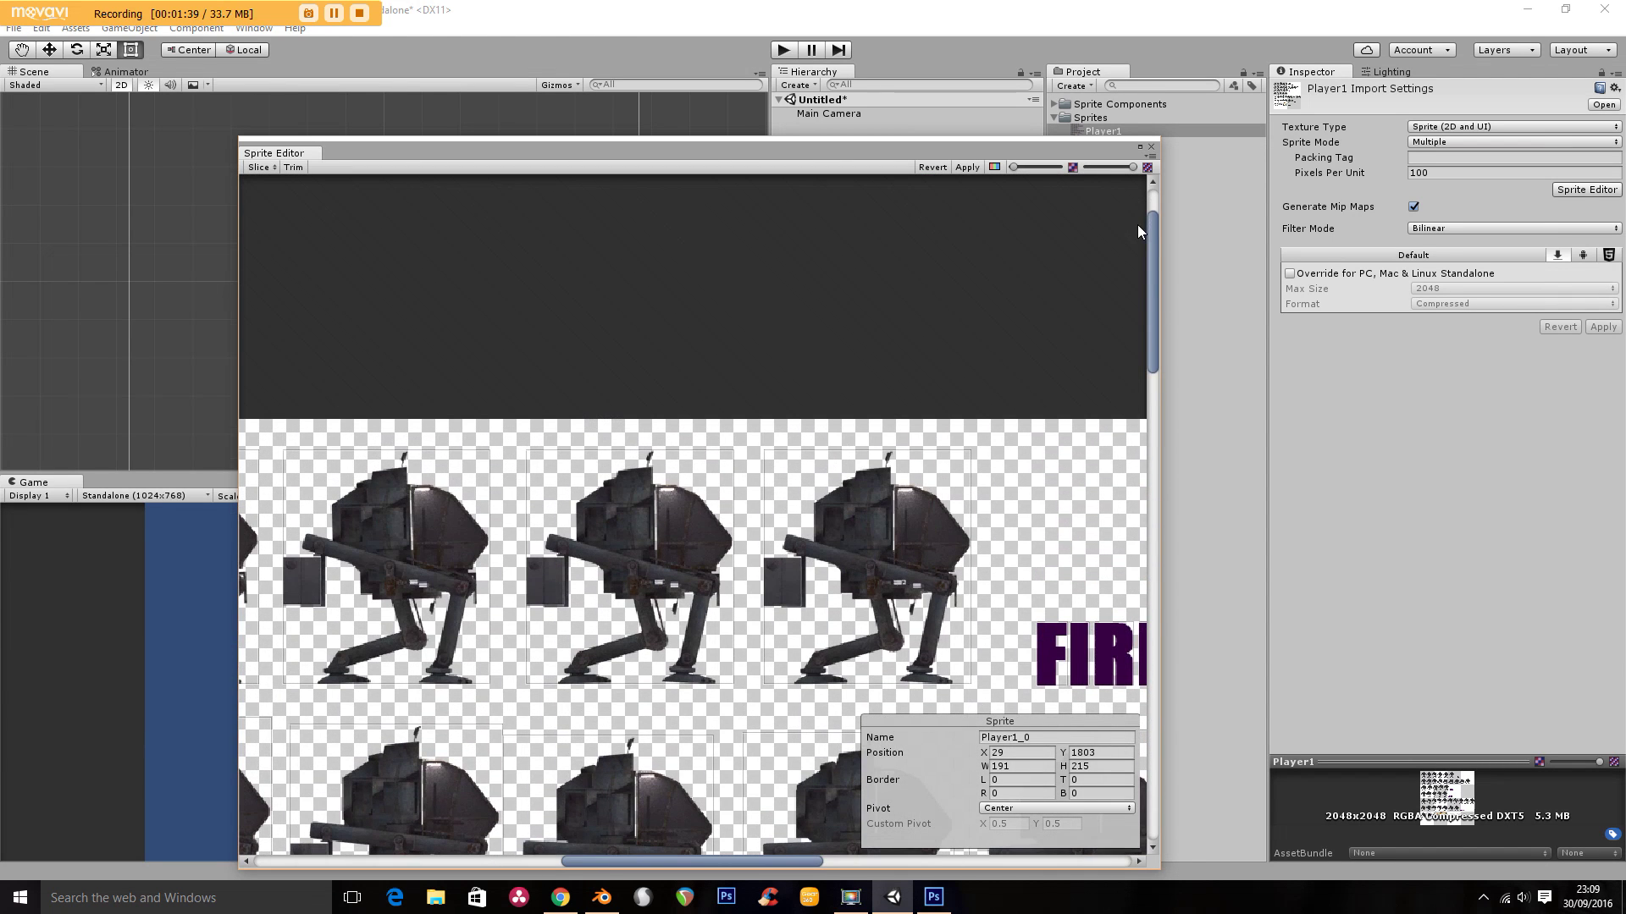
drag(685, 860, 458, 867)
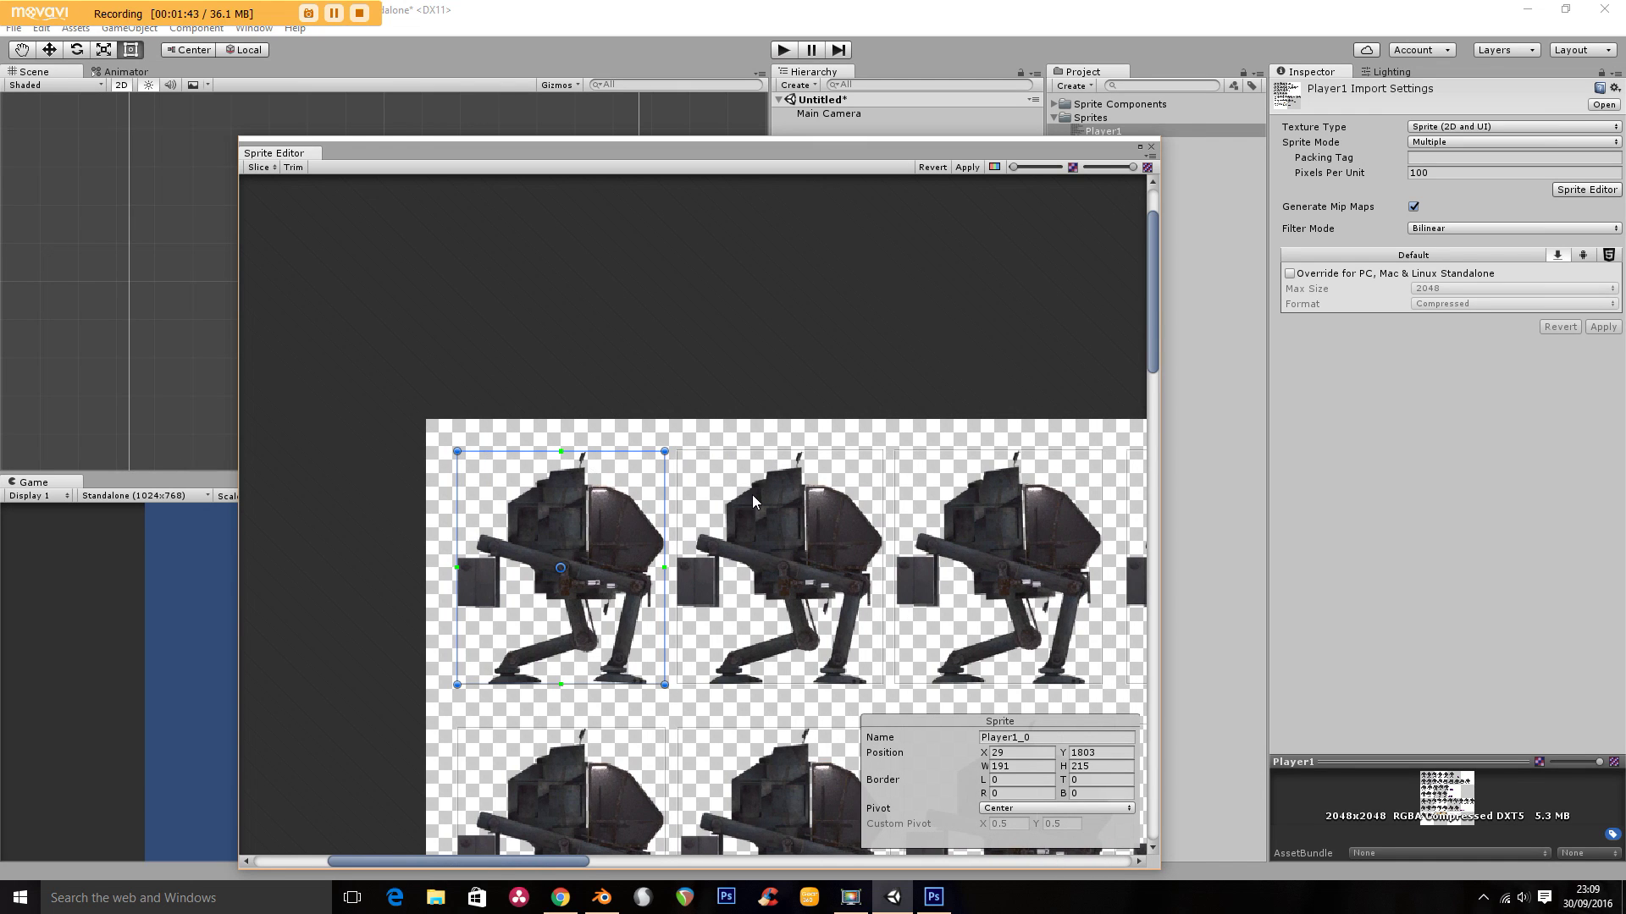
click(1023, 743)
key(ctrl+a)
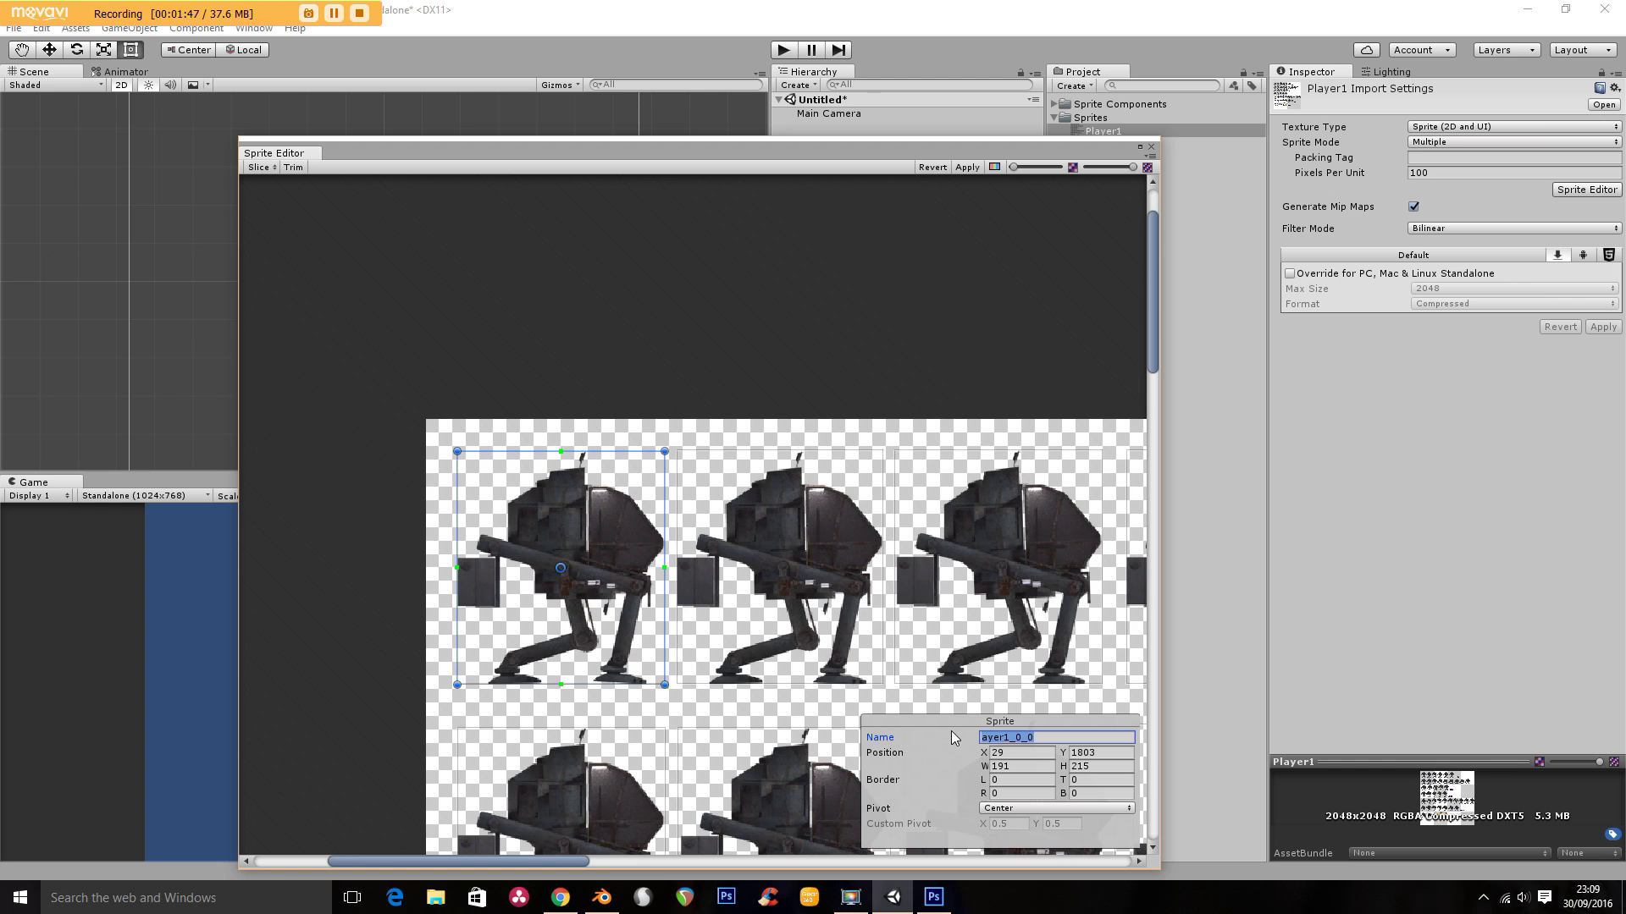
text(j1)
Rename the second and third sprite slices in the FIRE row as j2 and j3
click(829, 623)
click(989, 735)
key(ctrl+a)
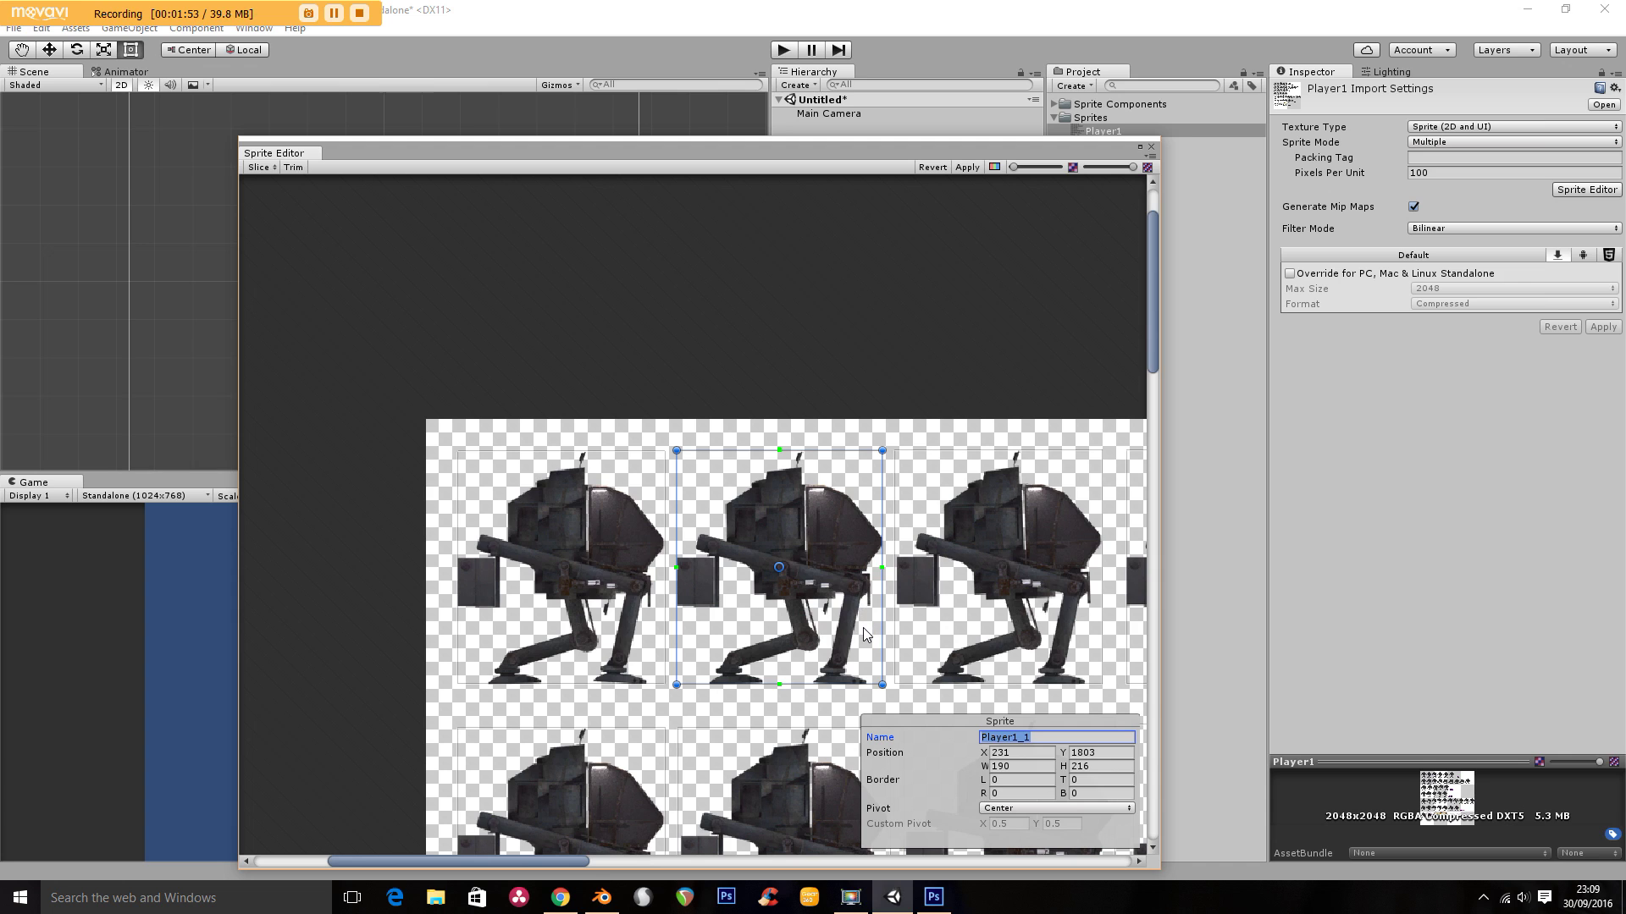
text(j2)
click(1024, 622)
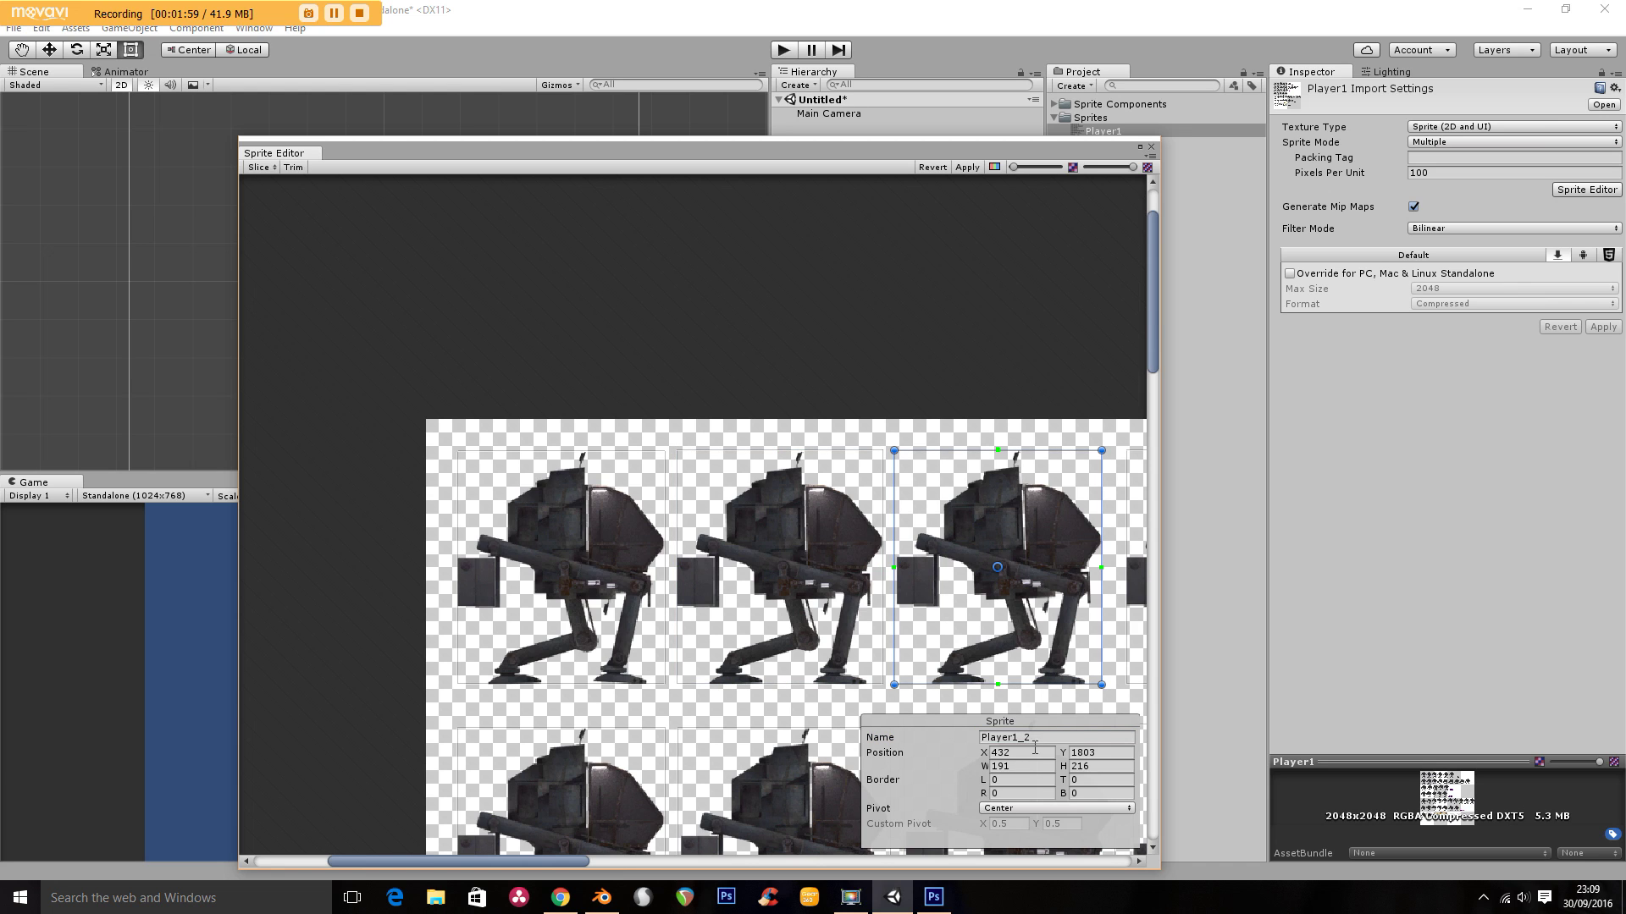
click(1038, 738)
text(j3)
Rename the fourth and fifth sprite slices in the FIRE row as j4 and j5
drag(533, 870, 662, 883)
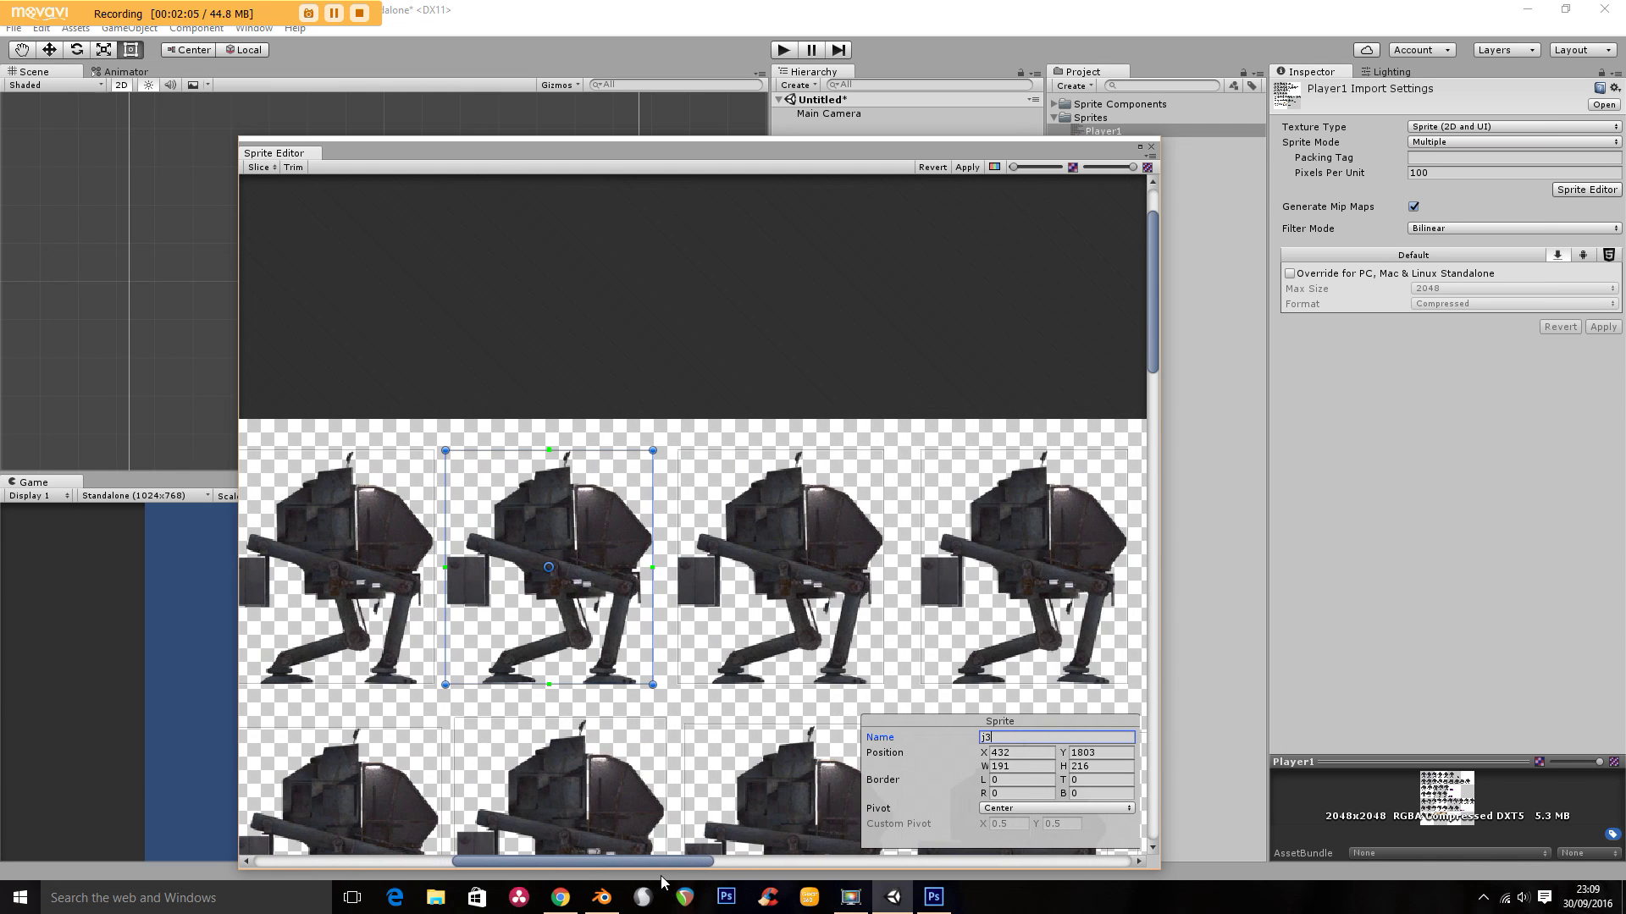
click(851, 542)
click(1038, 739)
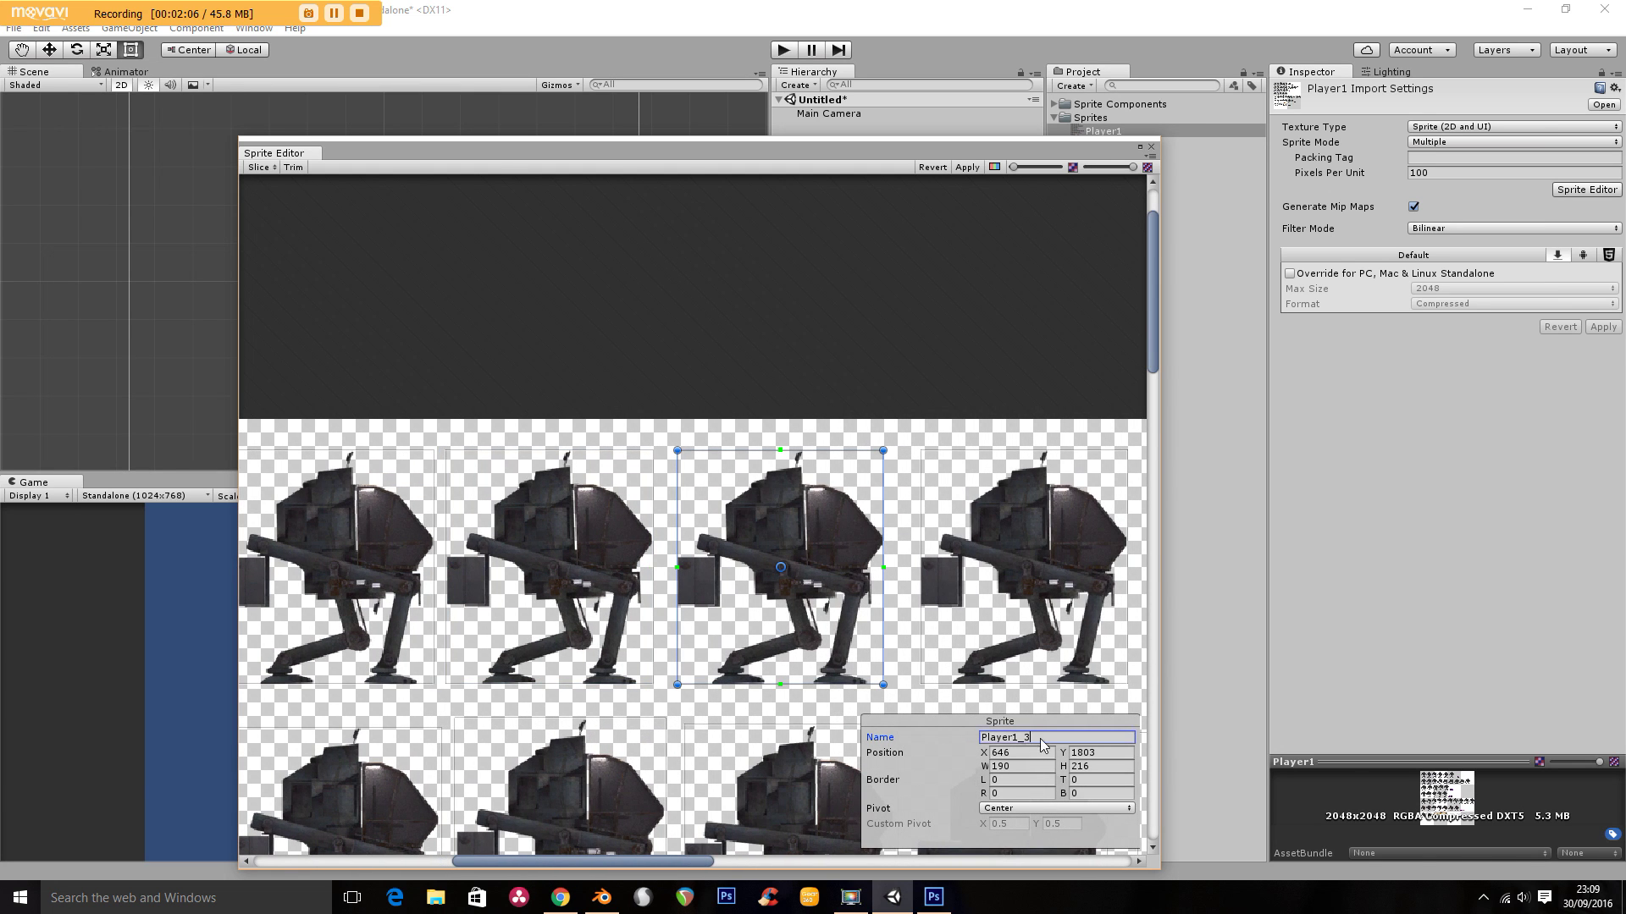
text(j4)
drag(700, 864, 792, 867)
click(732, 525)
click(1022, 742)
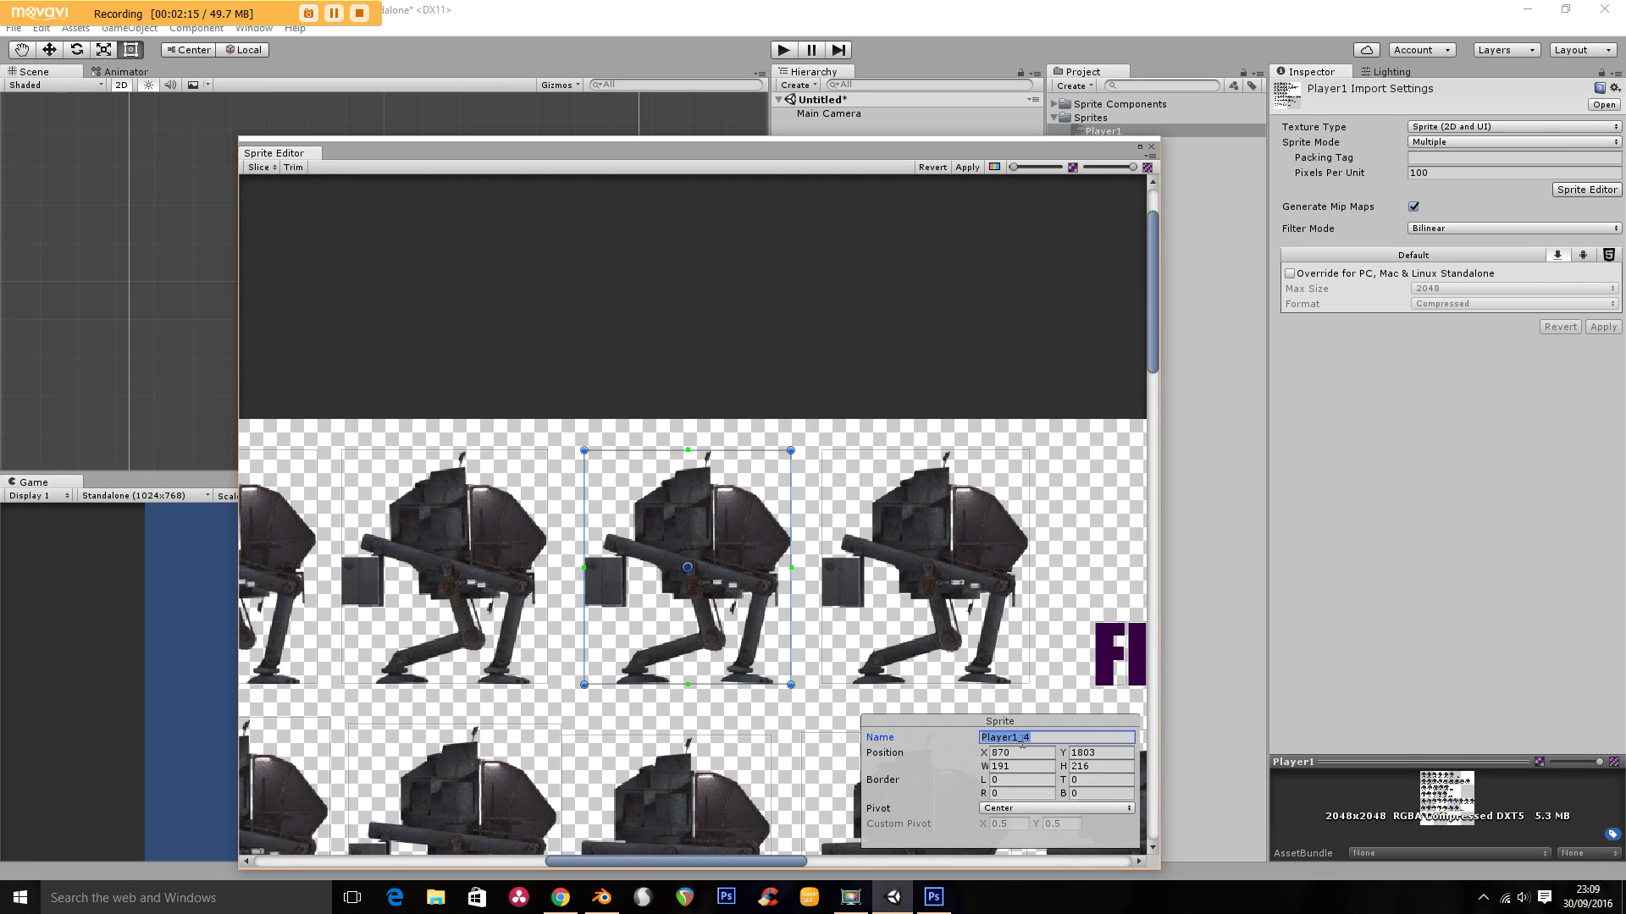
text(j5)
Rename the sixth sprite slice in the FIRE row as j6
drag(751, 872, 851, 843)
click(779, 563)
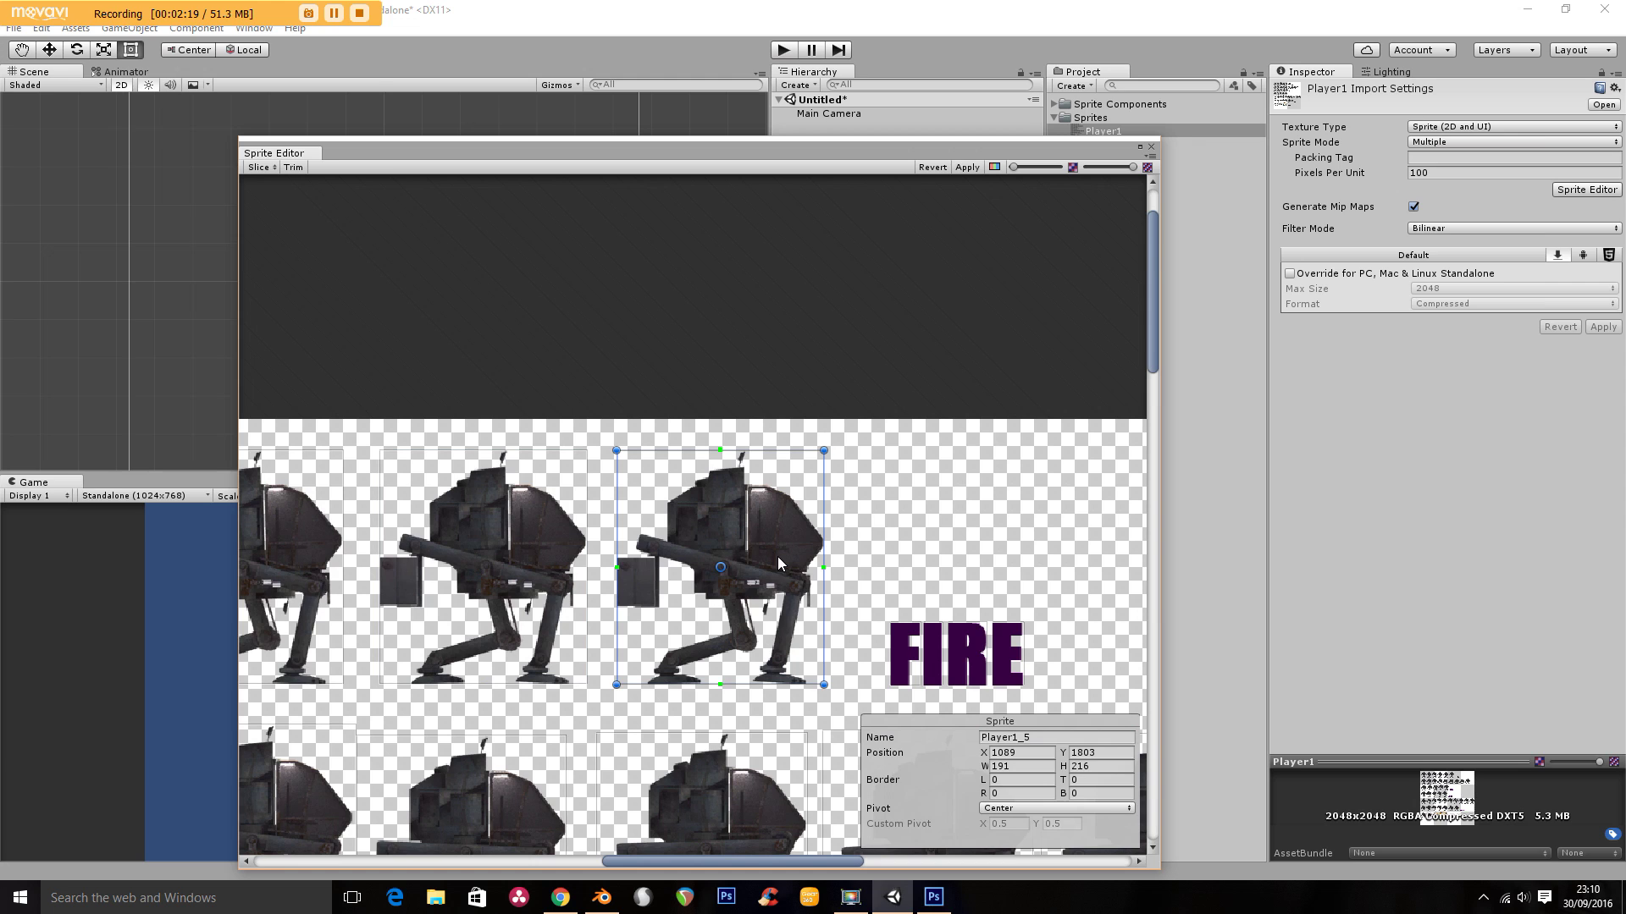
click(1012, 736)
text(j6)
Examine the slices on the letters of the FIRE label and look back over the row's frames
click(1007, 667)
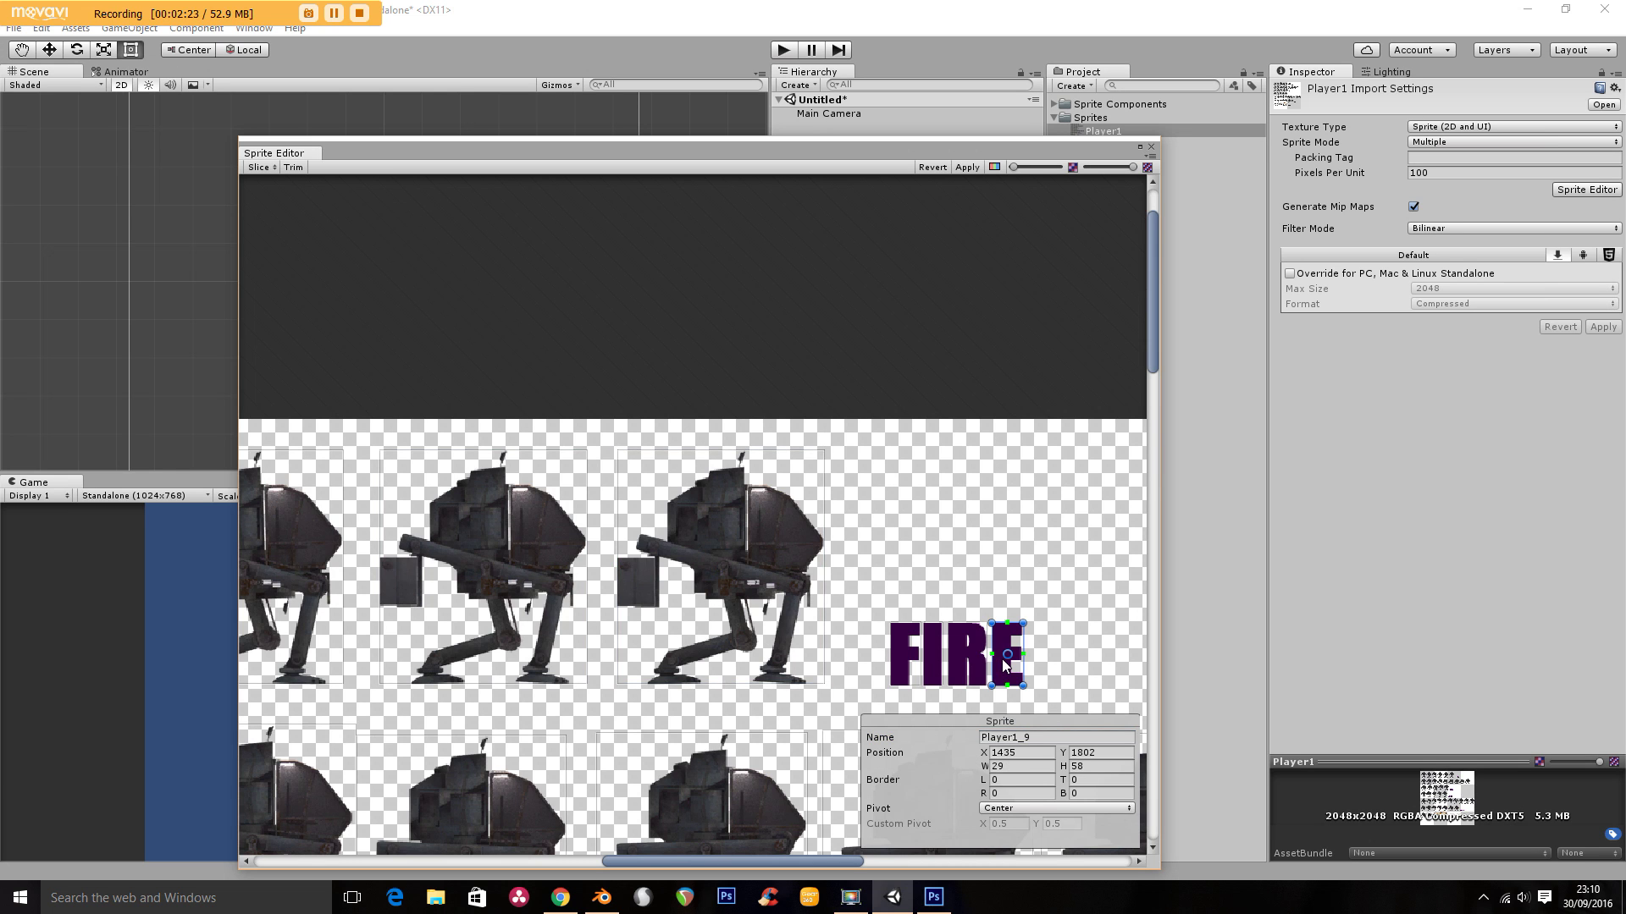
click(929, 654)
click(881, 659)
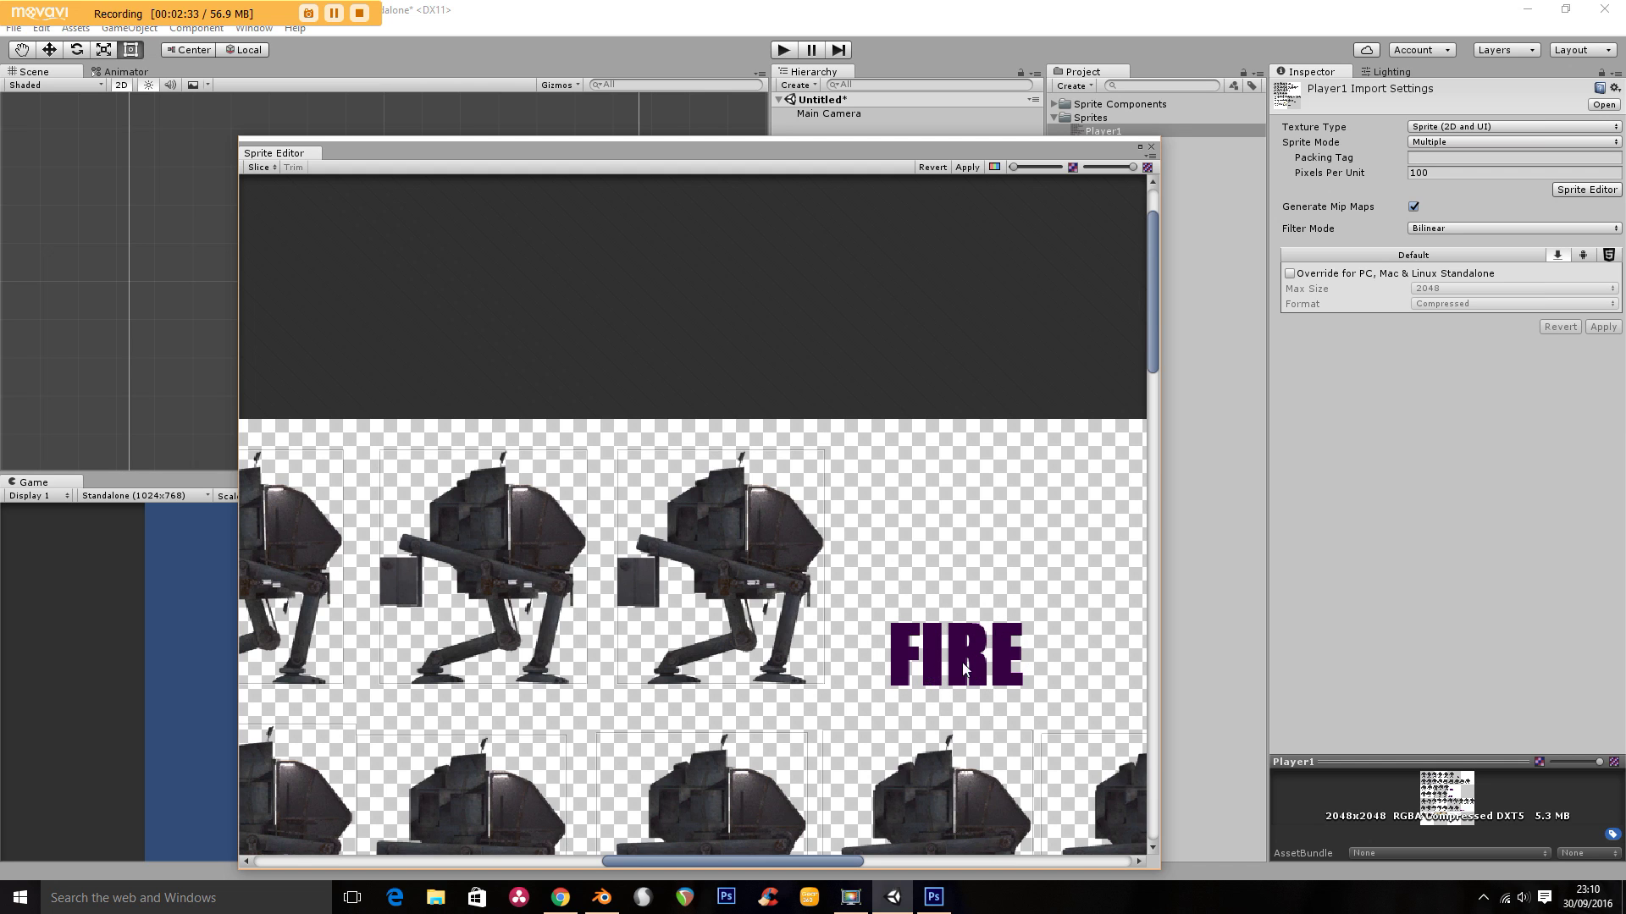
drag(828, 860, 687, 872)
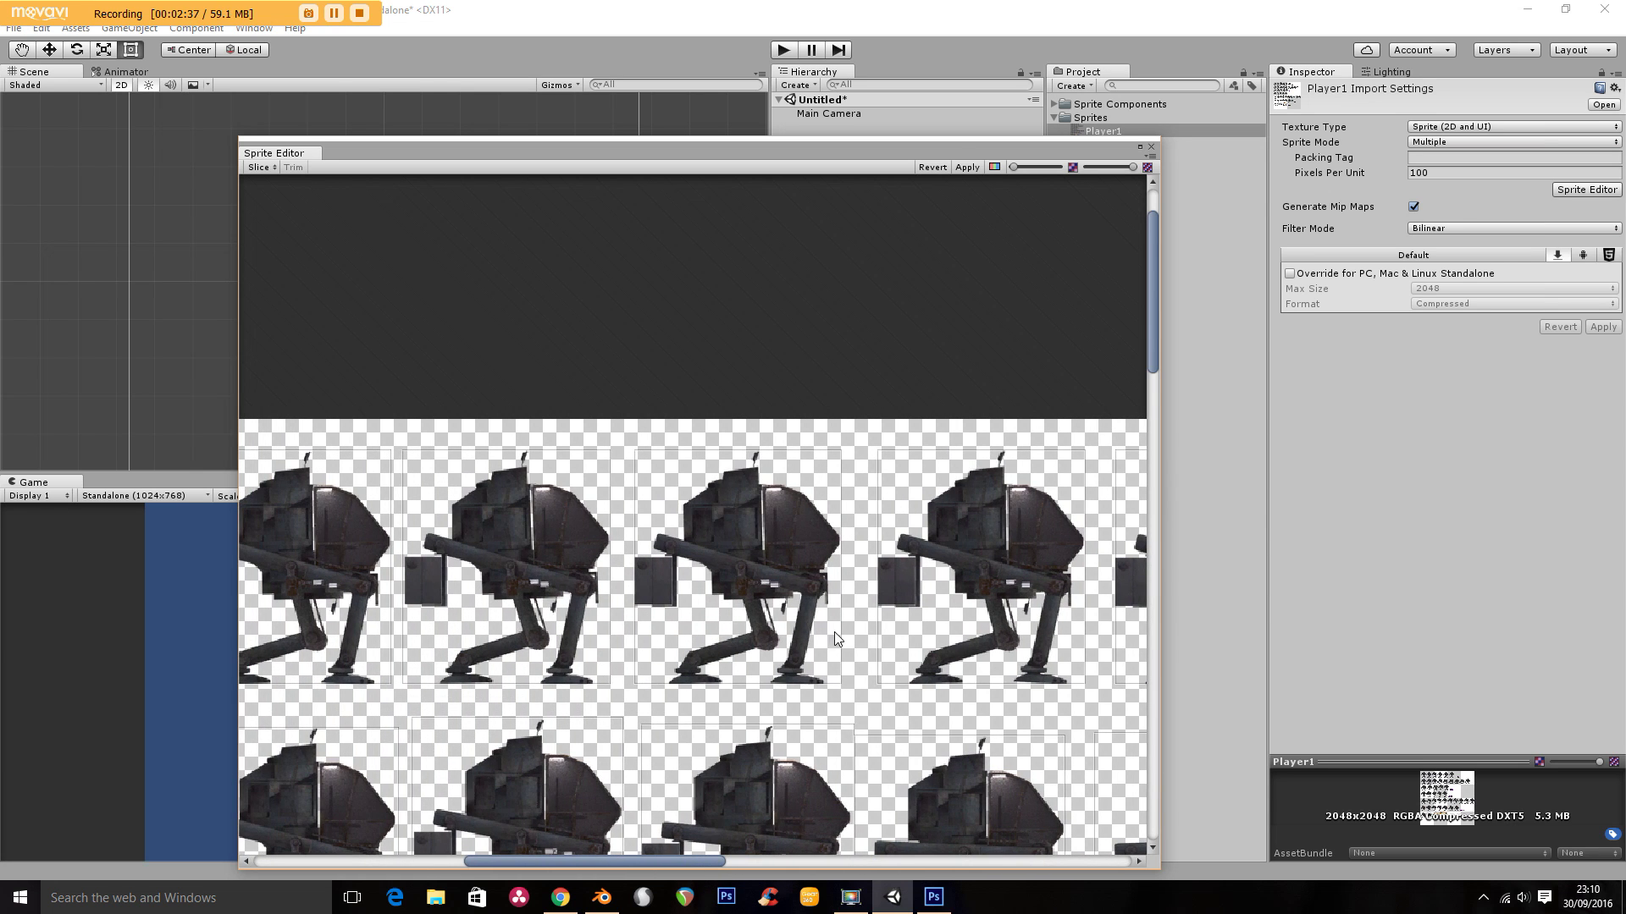
Rename the first sprite slice in the row below FIRE, giving it a name that starts with i
click(1012, 167)
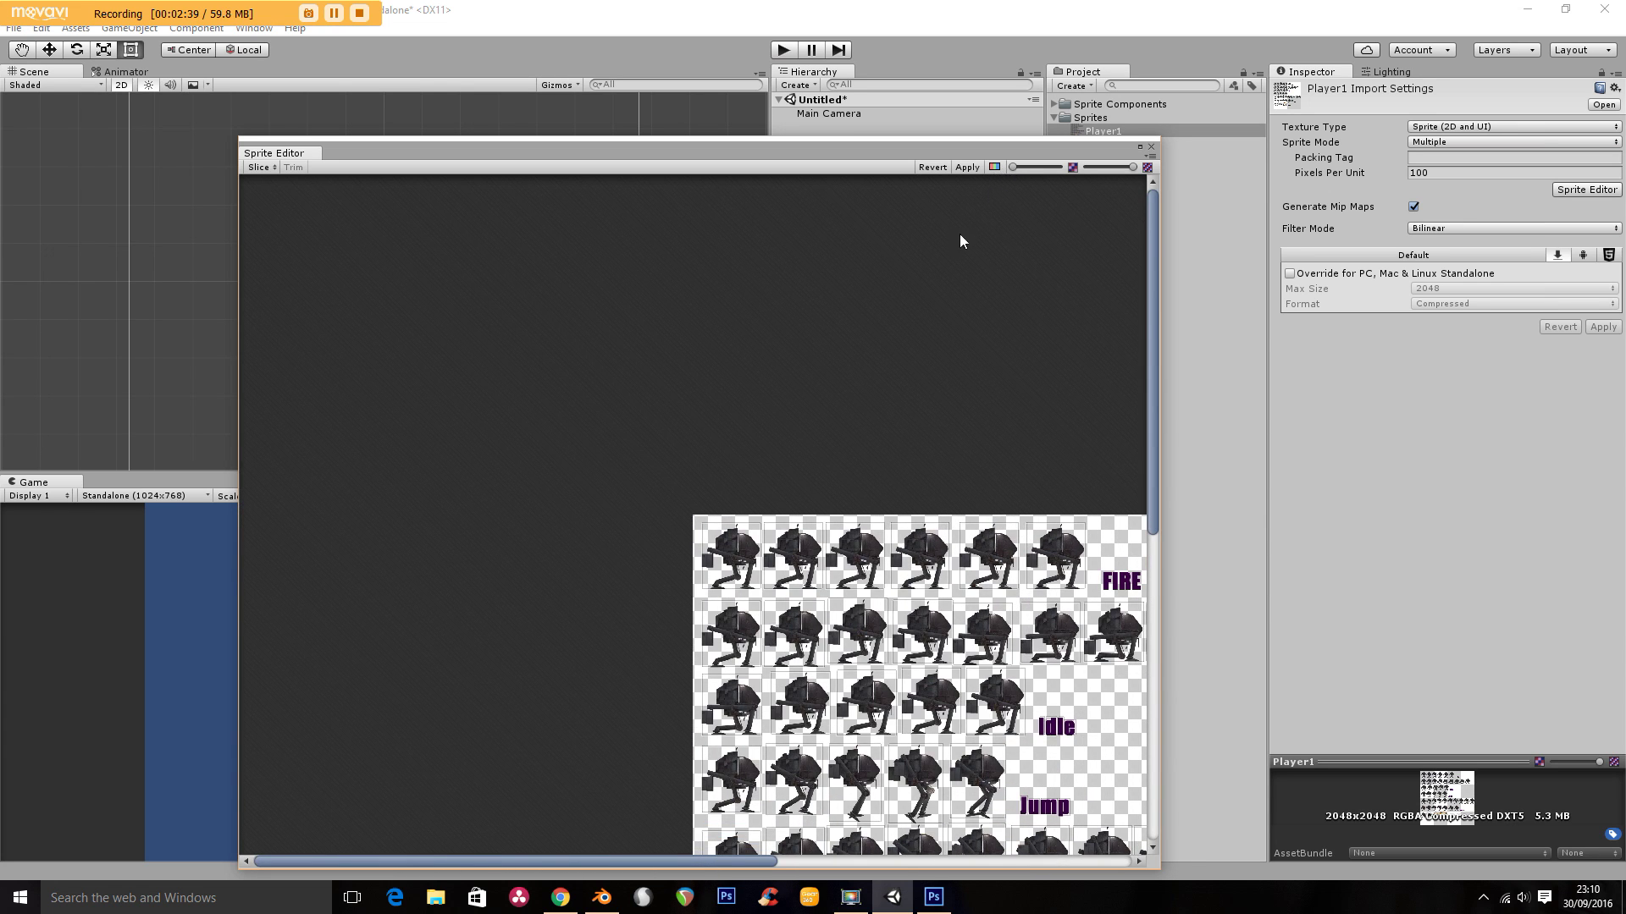
middle_drag(889, 454, 590, 204)
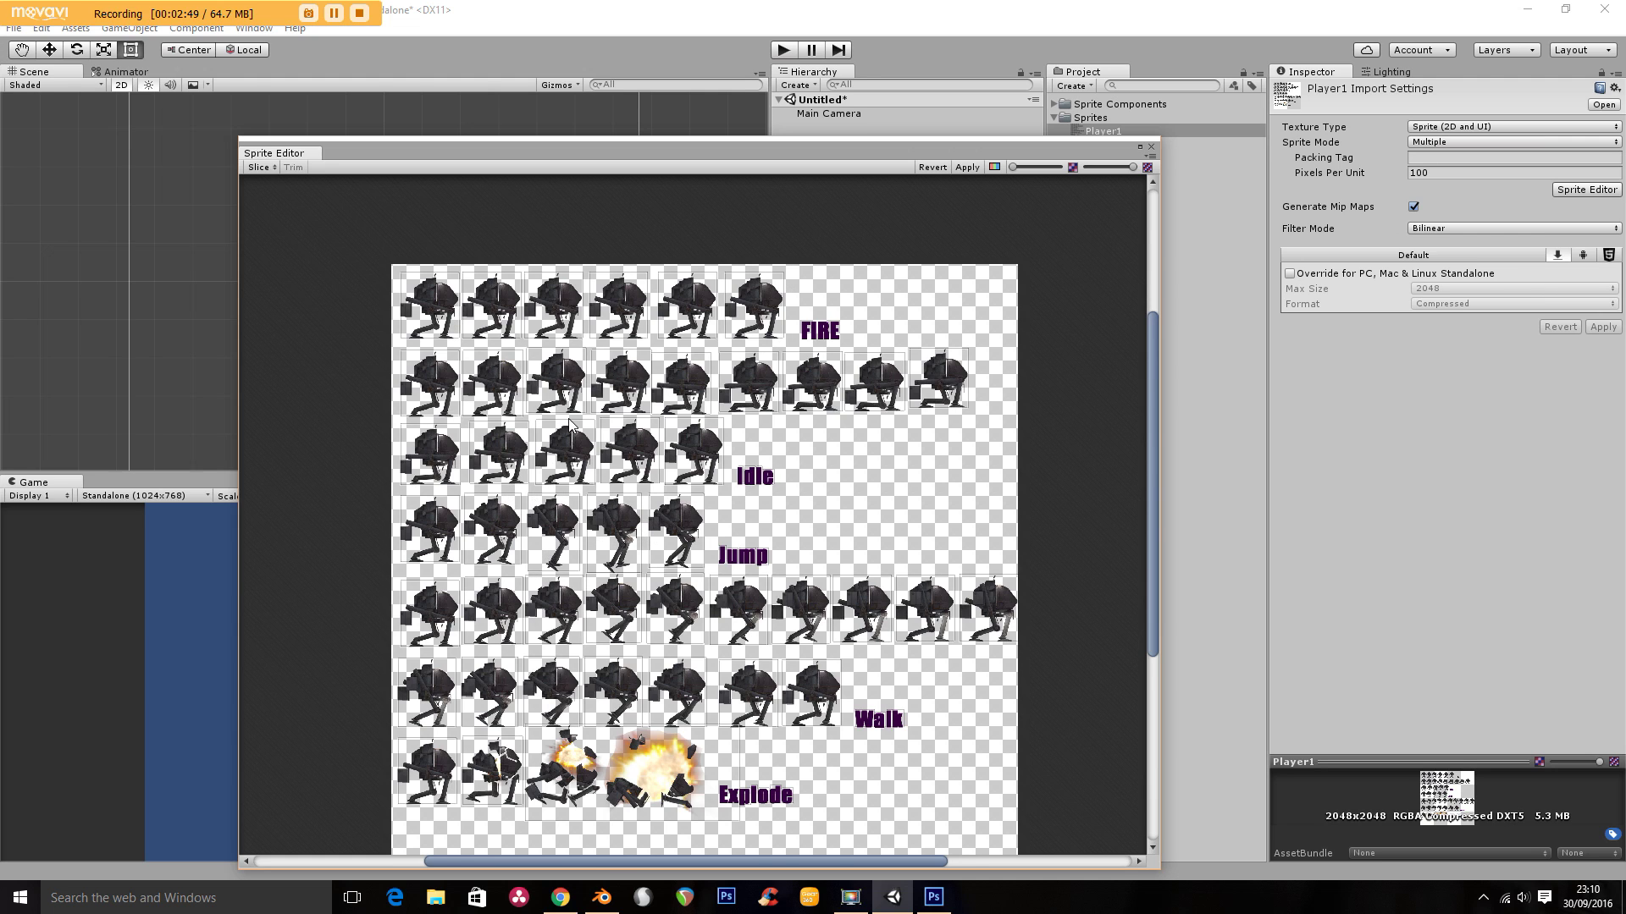
click(435, 382)
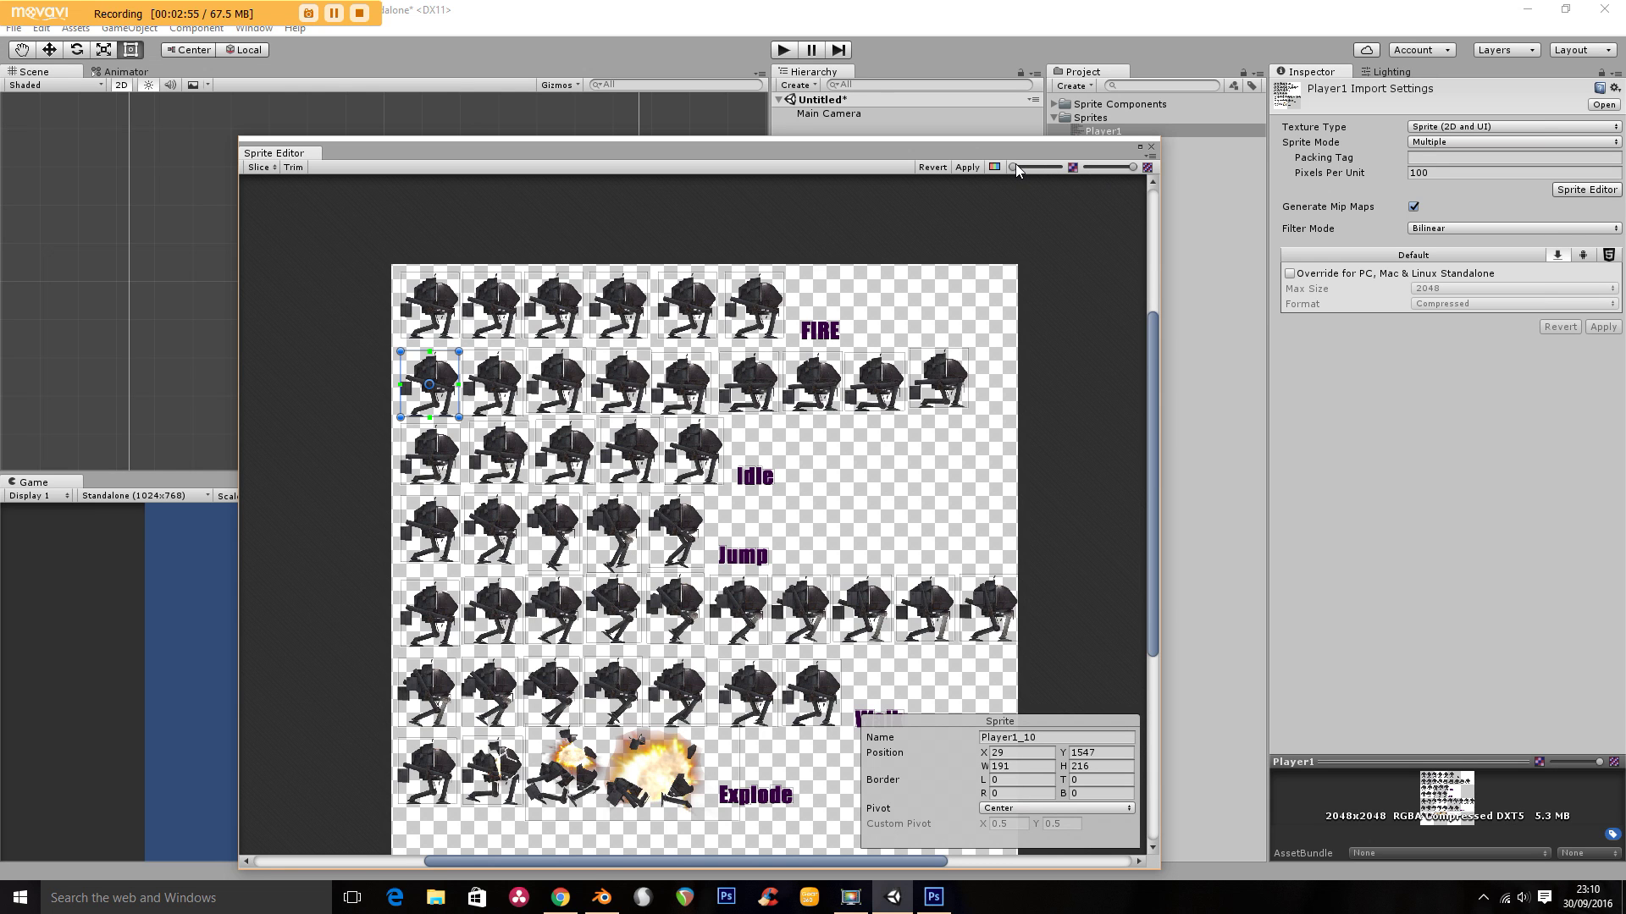
drag(1012, 164, 1014, 164)
drag(1133, 167, 1136, 167)
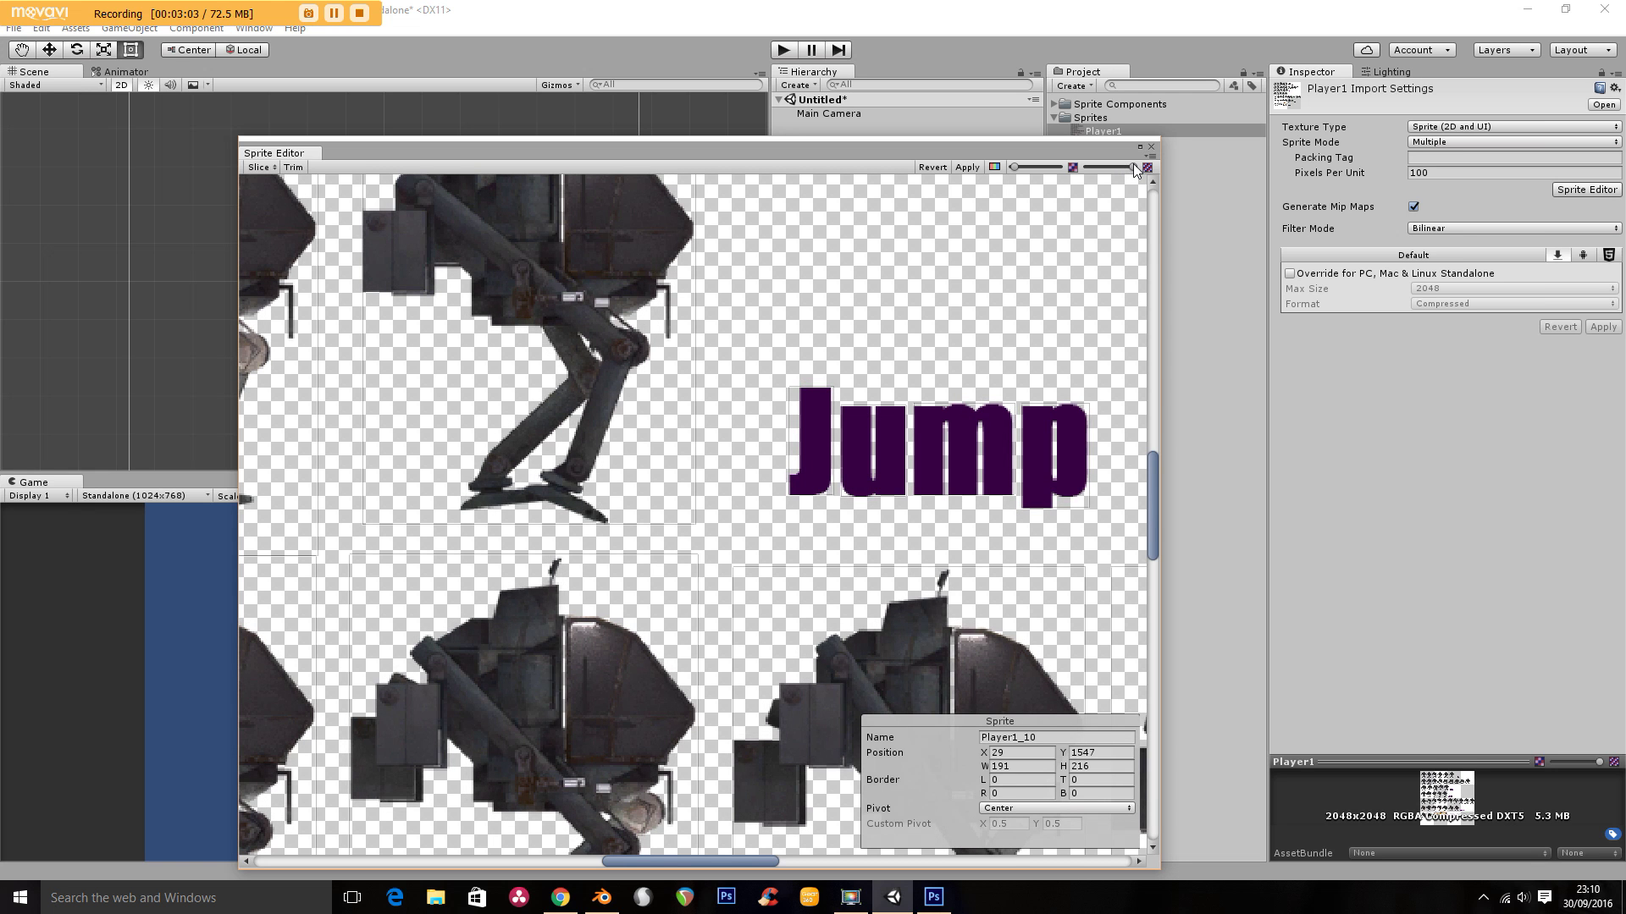
drag(708, 862, 446, 863)
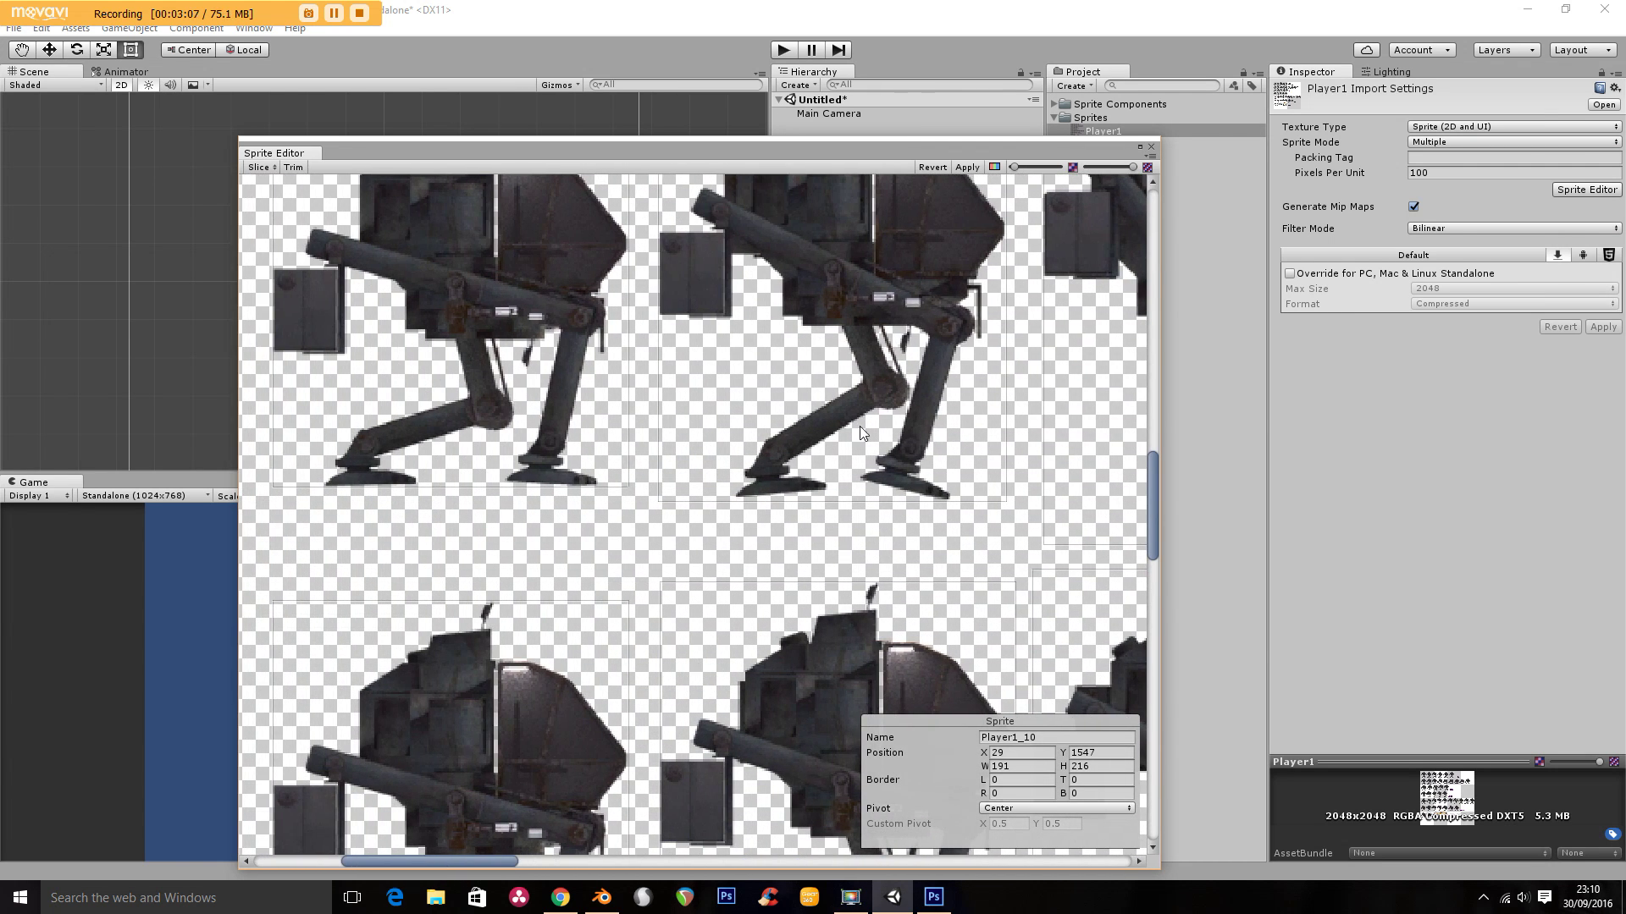
click(1014, 167)
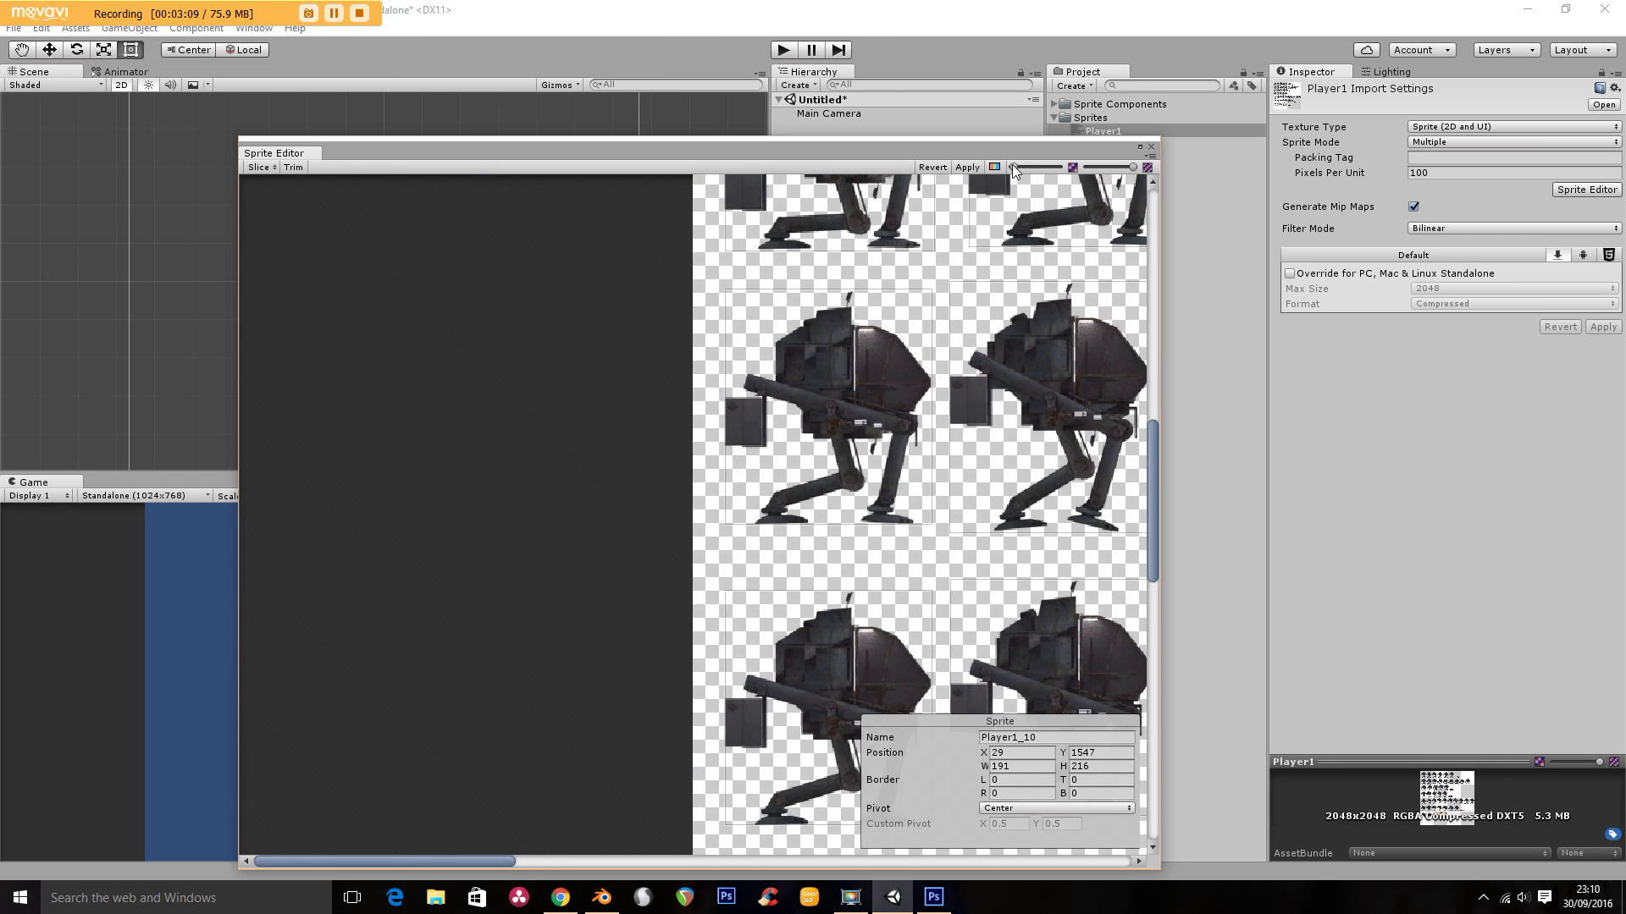
drag(1149, 474, 1149, 349)
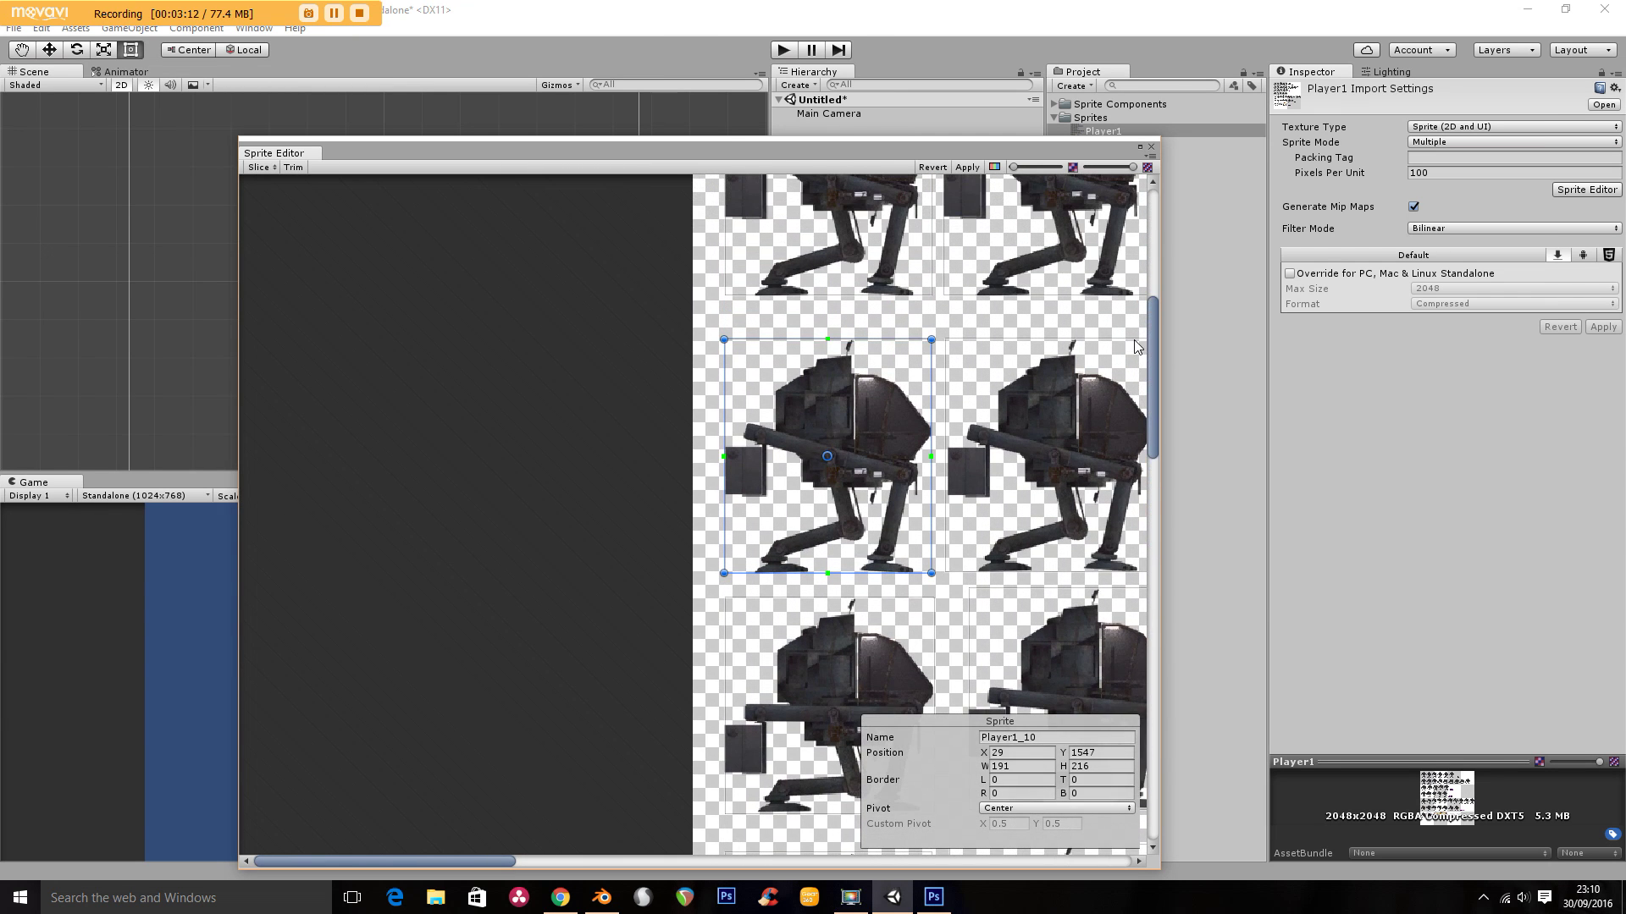
click(486, 854)
drag(464, 865, 582, 860)
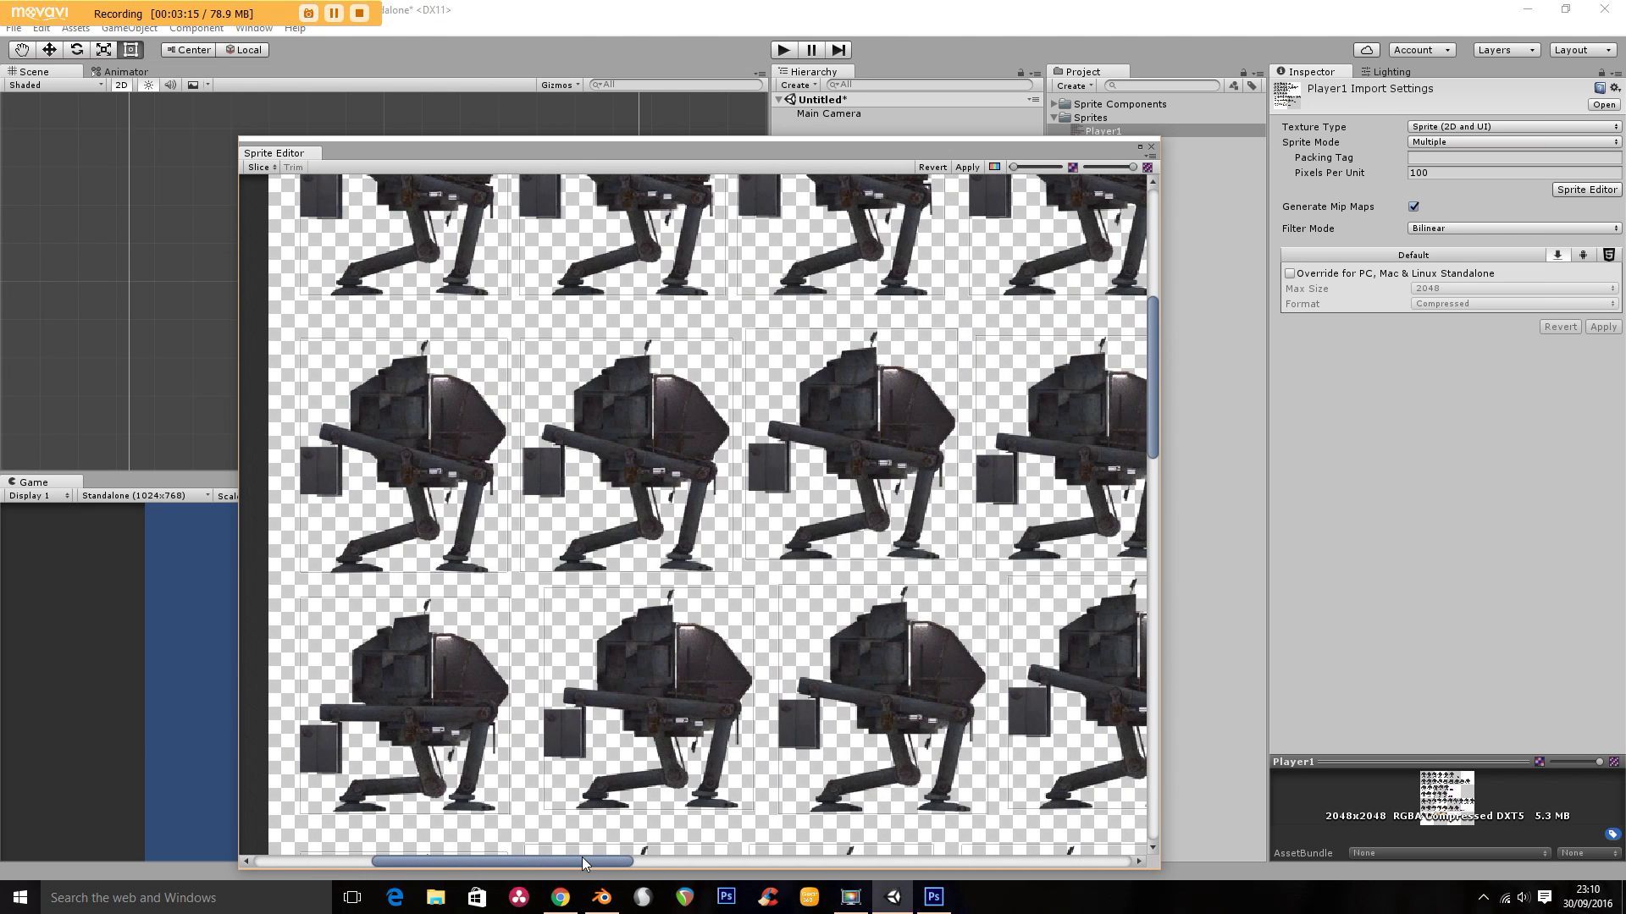
click(441, 516)
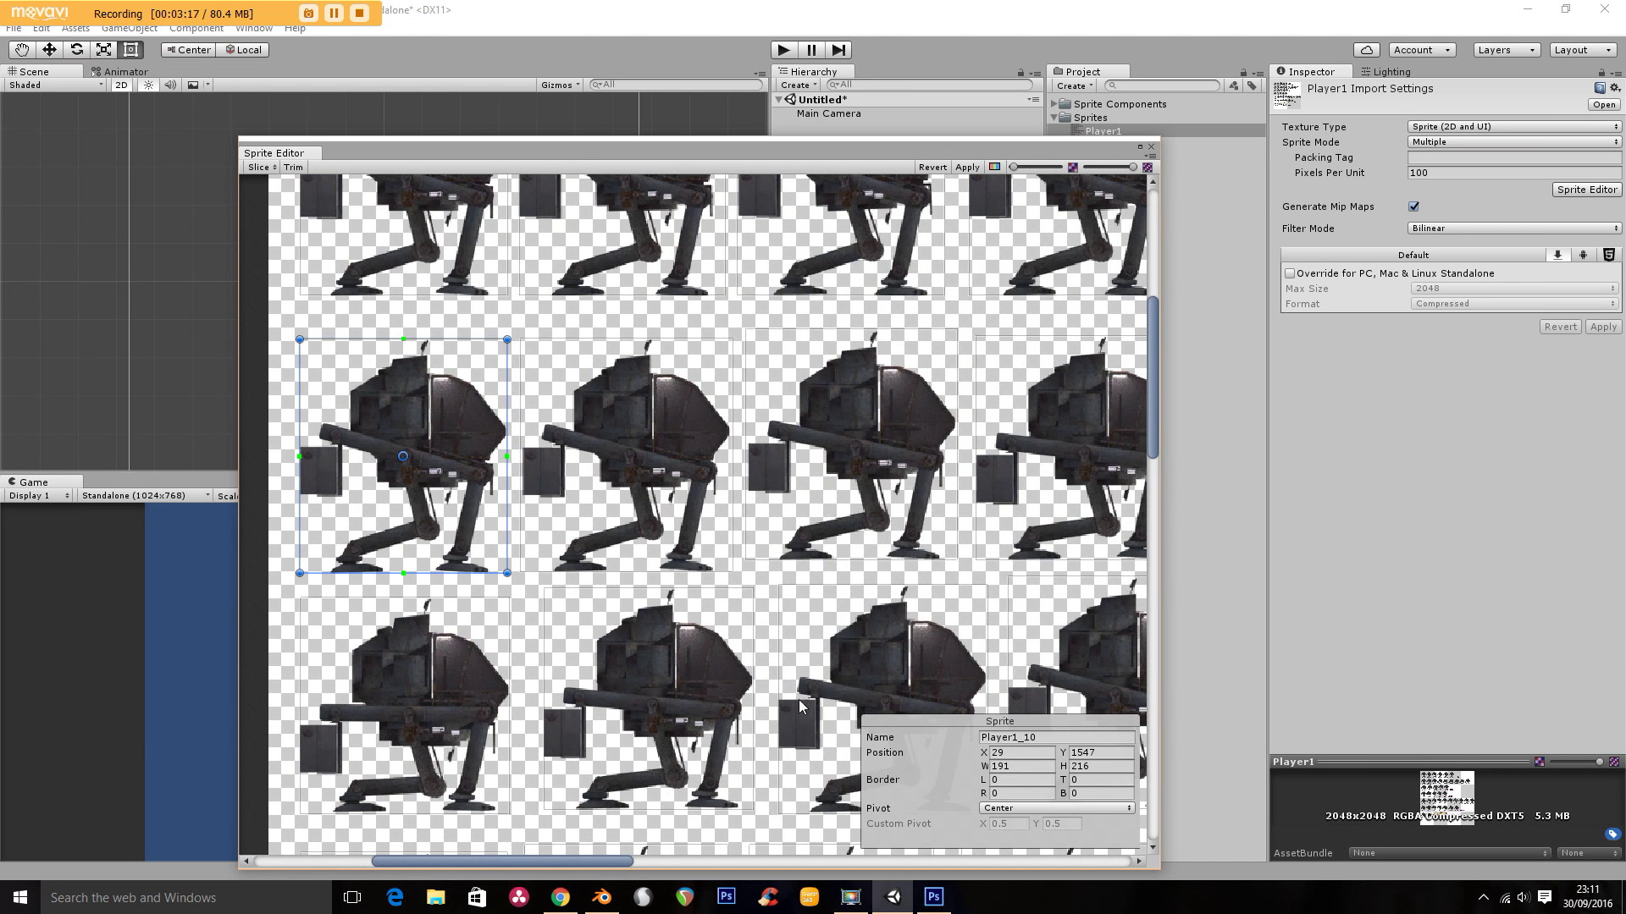
drag(597, 861, 554, 862)
click(1035, 738)
drag(1035, 739, 957, 744)
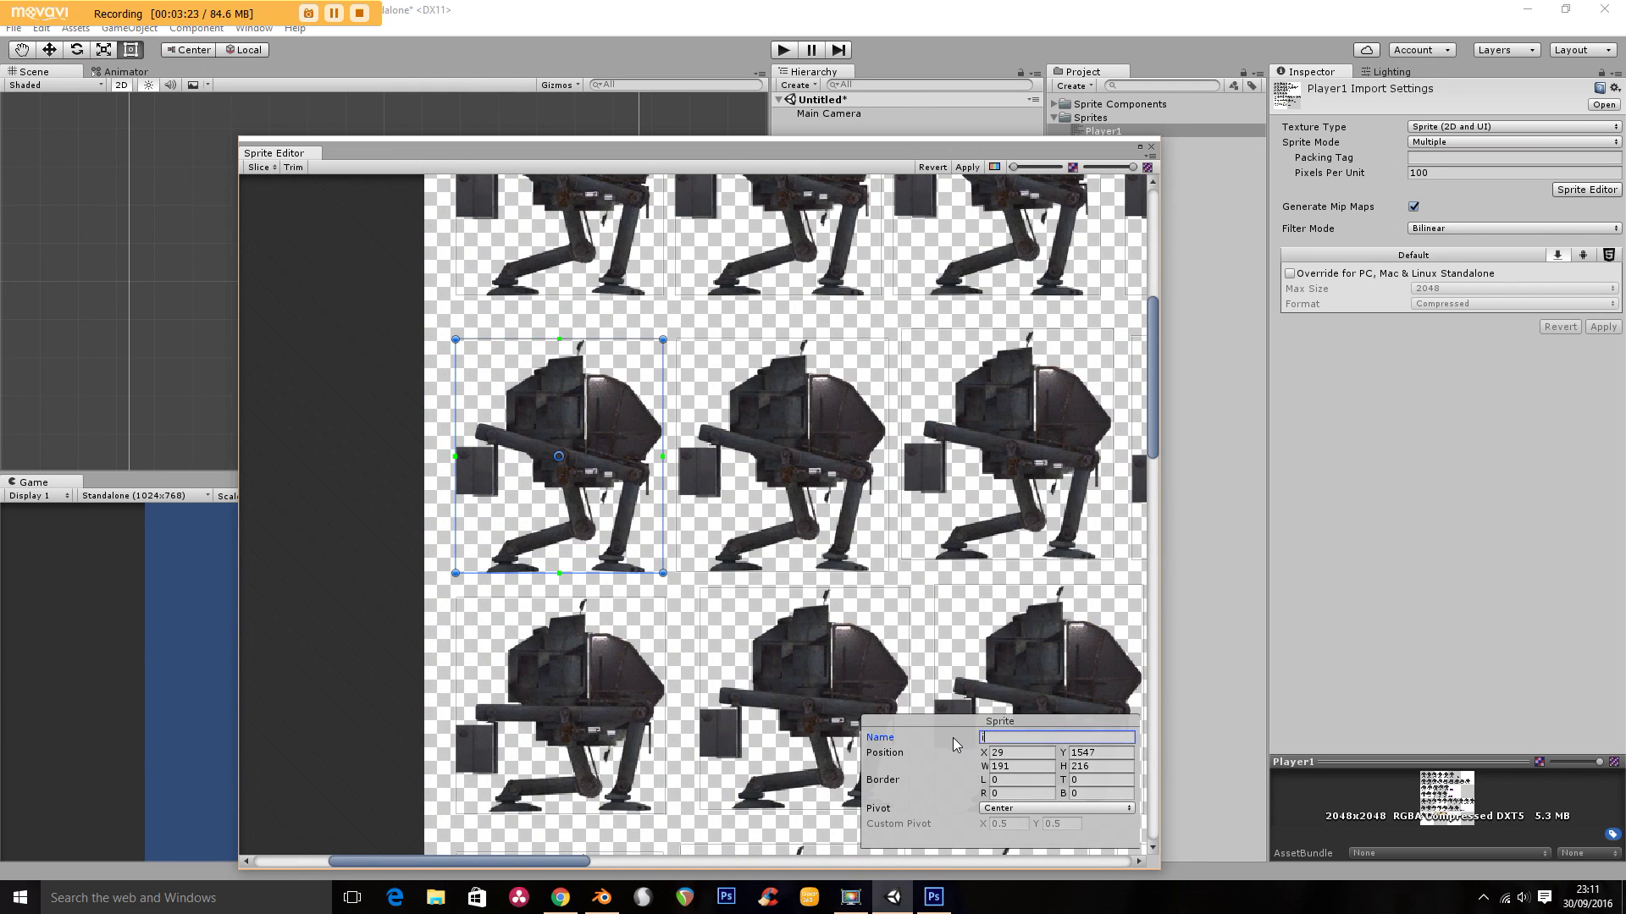
Rename the second and third sprite slices in the row below FIRE as i2 and i3
click(863, 484)
click(1025, 736)
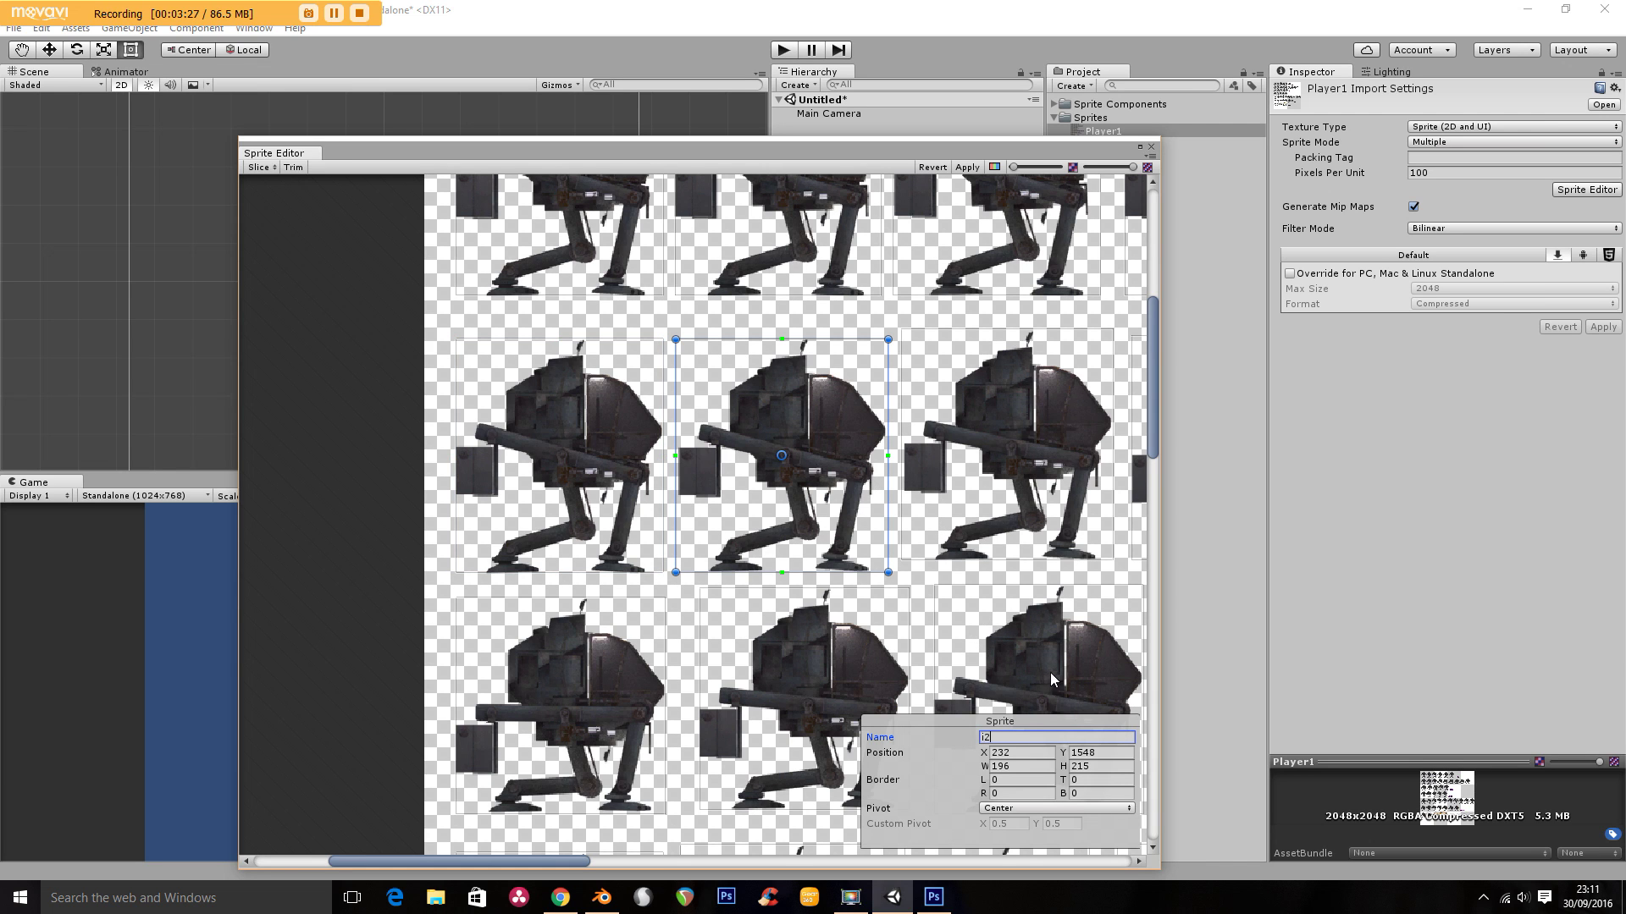
click(1007, 461)
click(1037, 740)
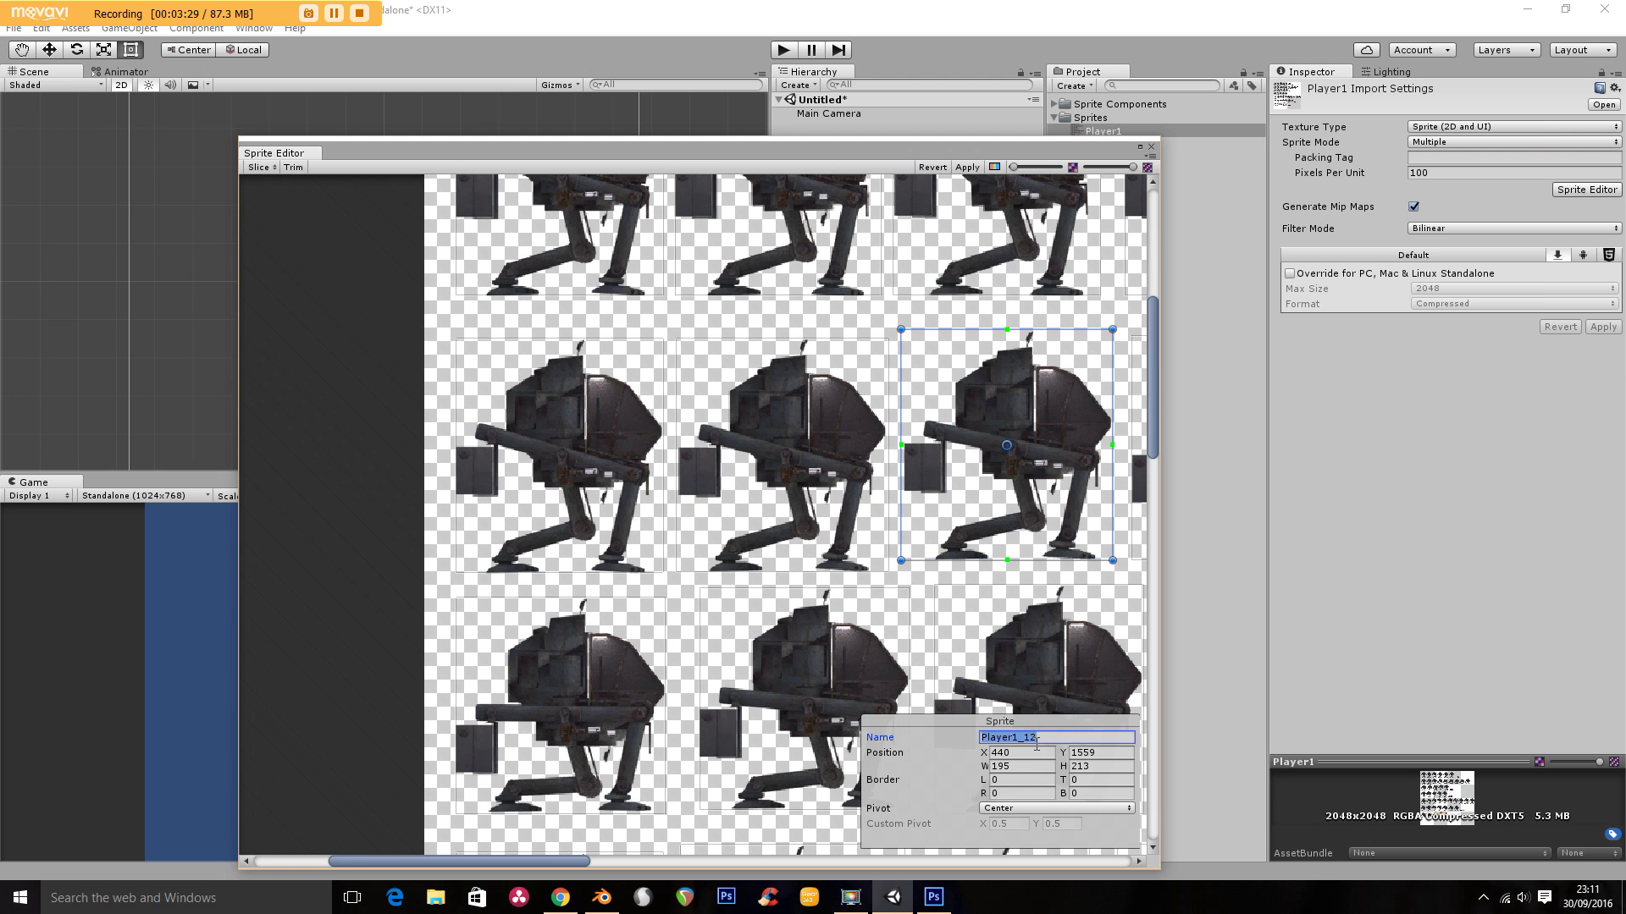
text(i3)
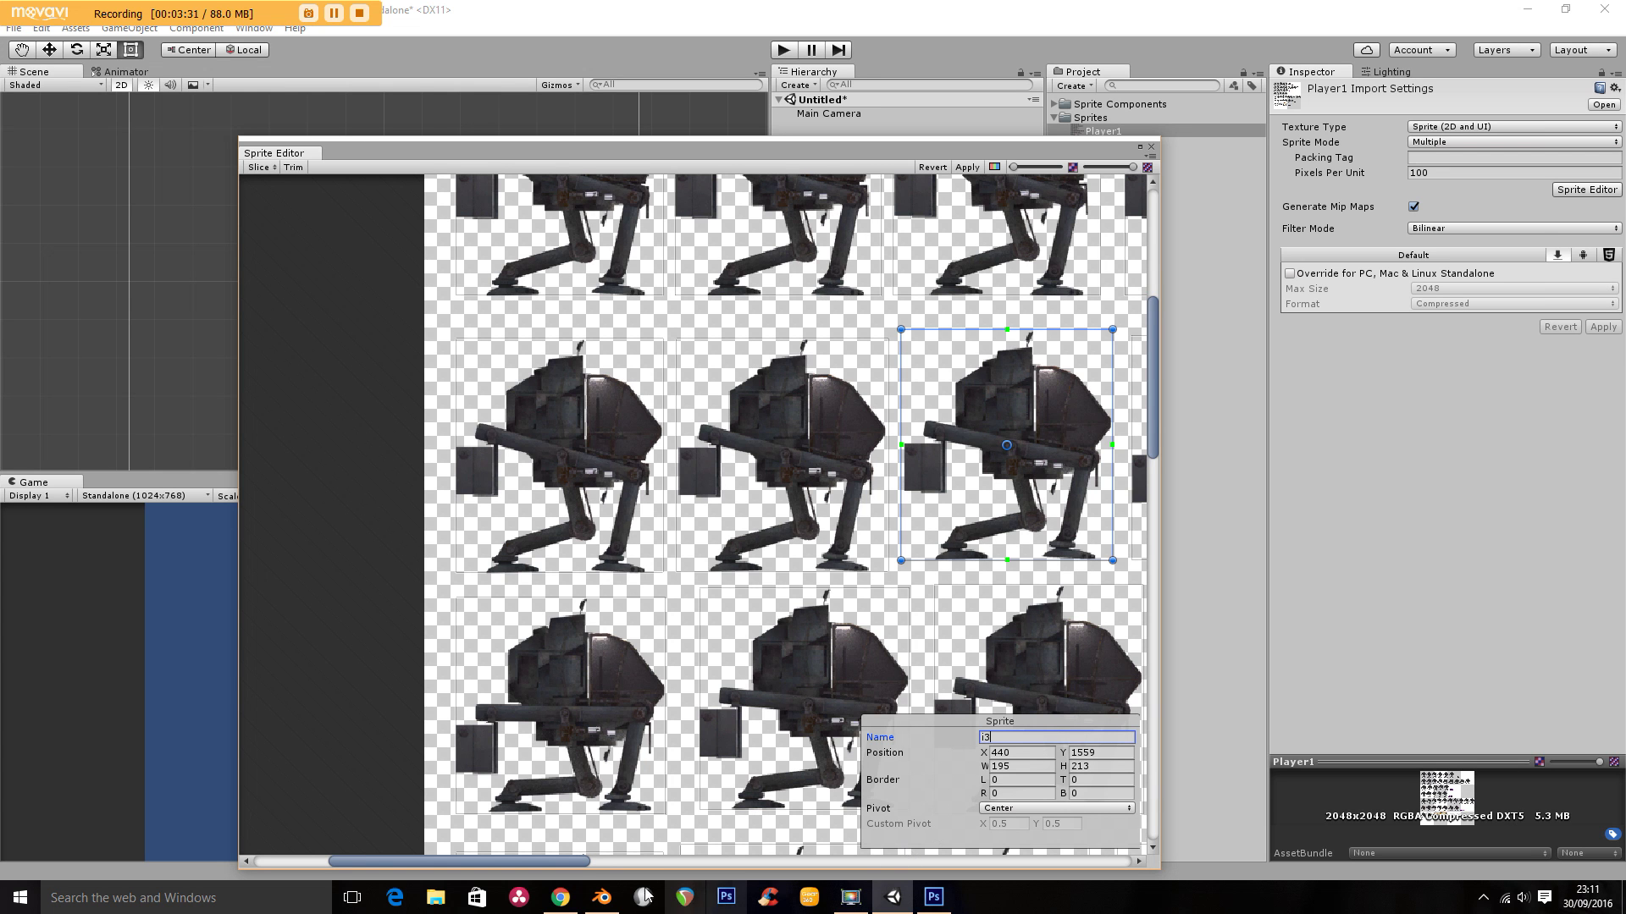
Rename the fourth sprite slice in the row below FIRE as i4 and continue the i numbering on the fifth
drag(559, 862, 733, 885)
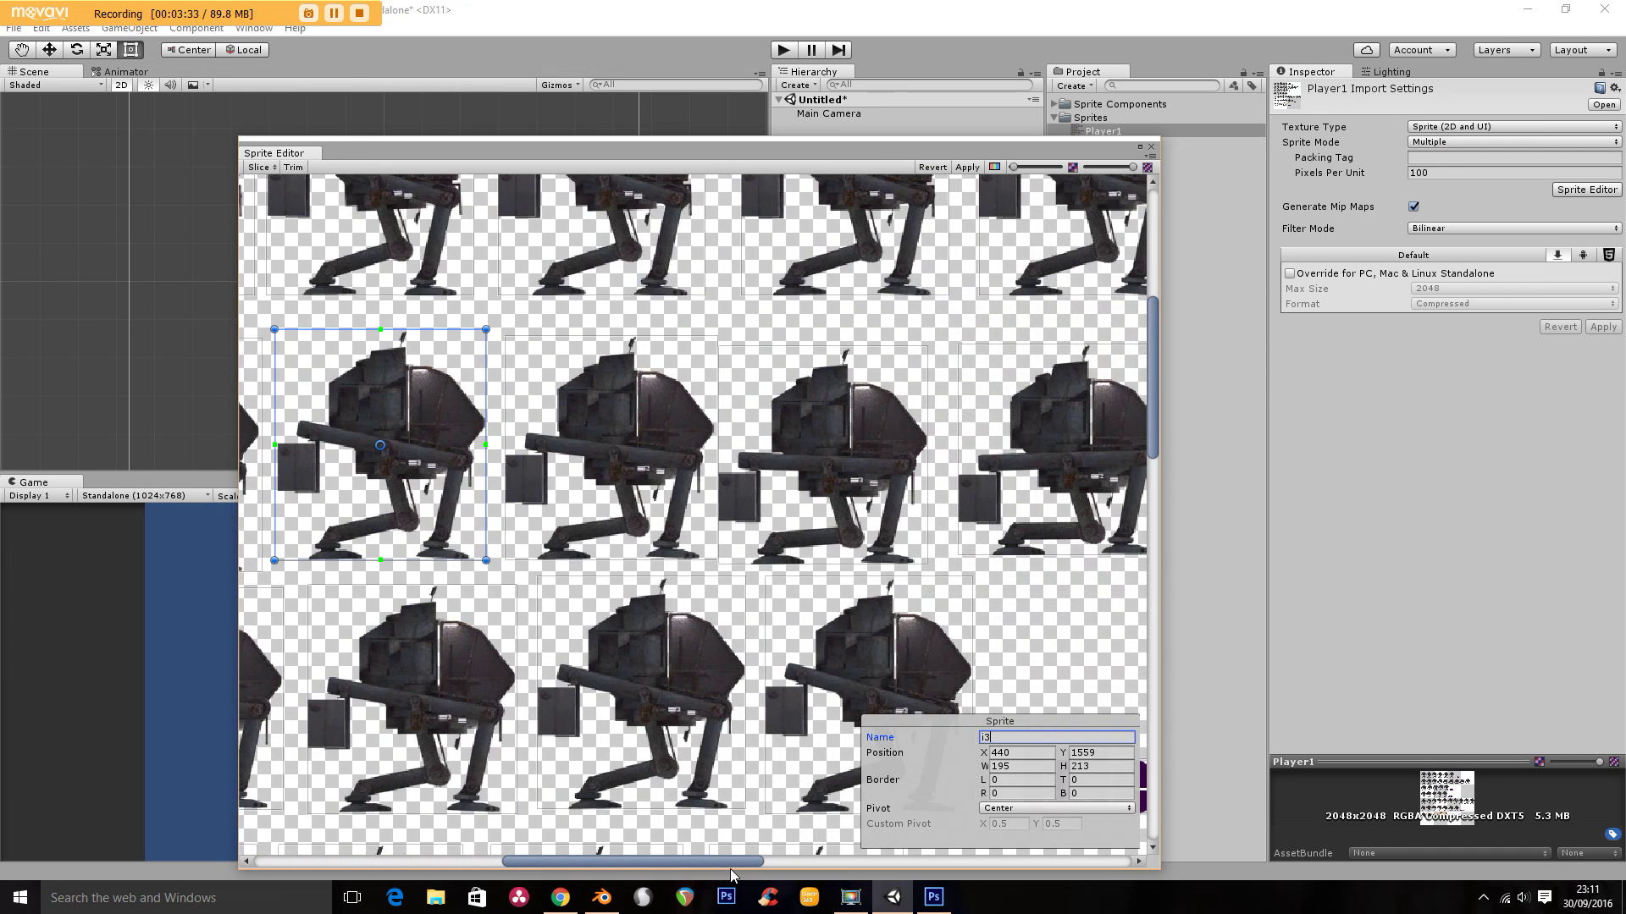
click(673, 535)
click(1040, 738)
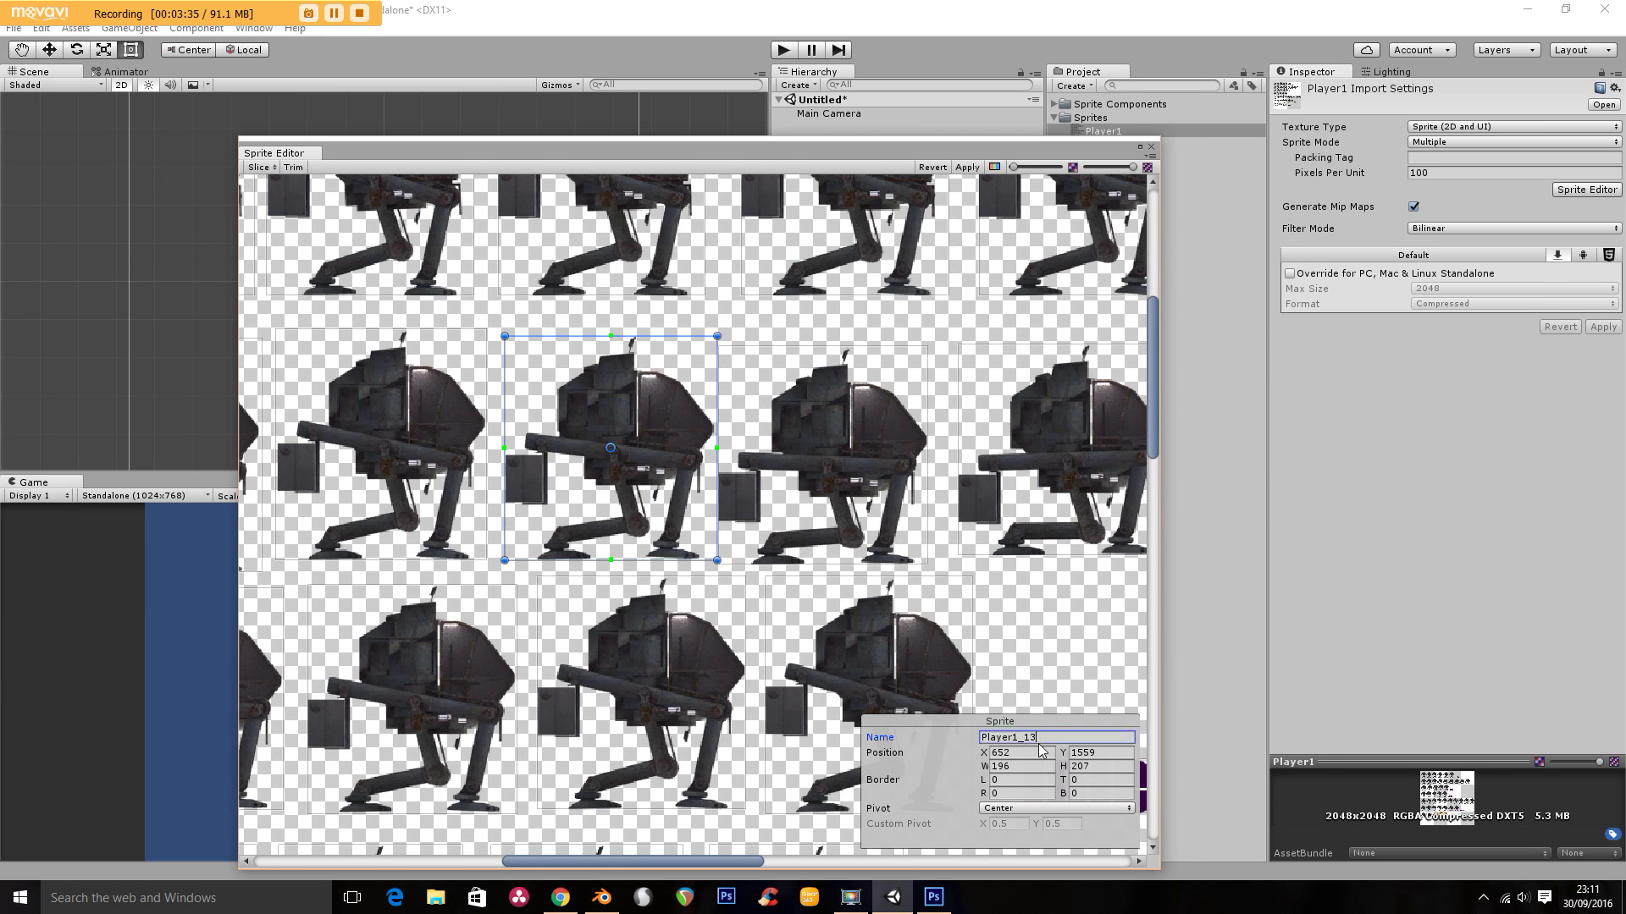
text(i4)
click(886, 460)
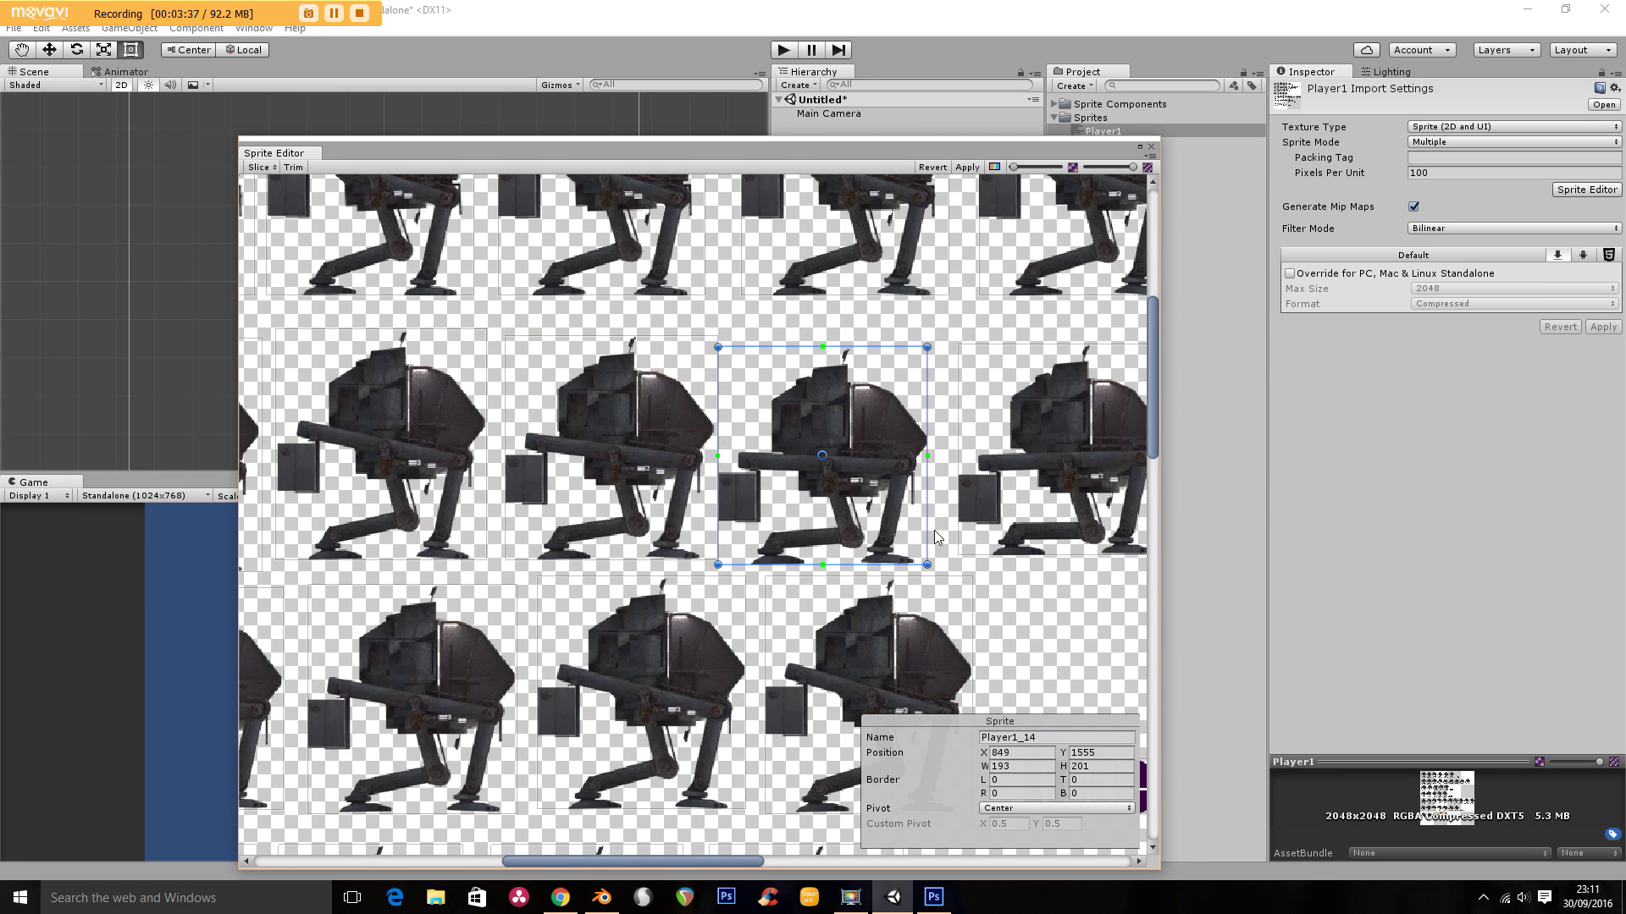
click(1014, 738)
text(i6)
Rename the sixth and seventh sprite slices in the row below FIRE as i6 and i7
click(1043, 460)
click(1000, 735)
text(i6)
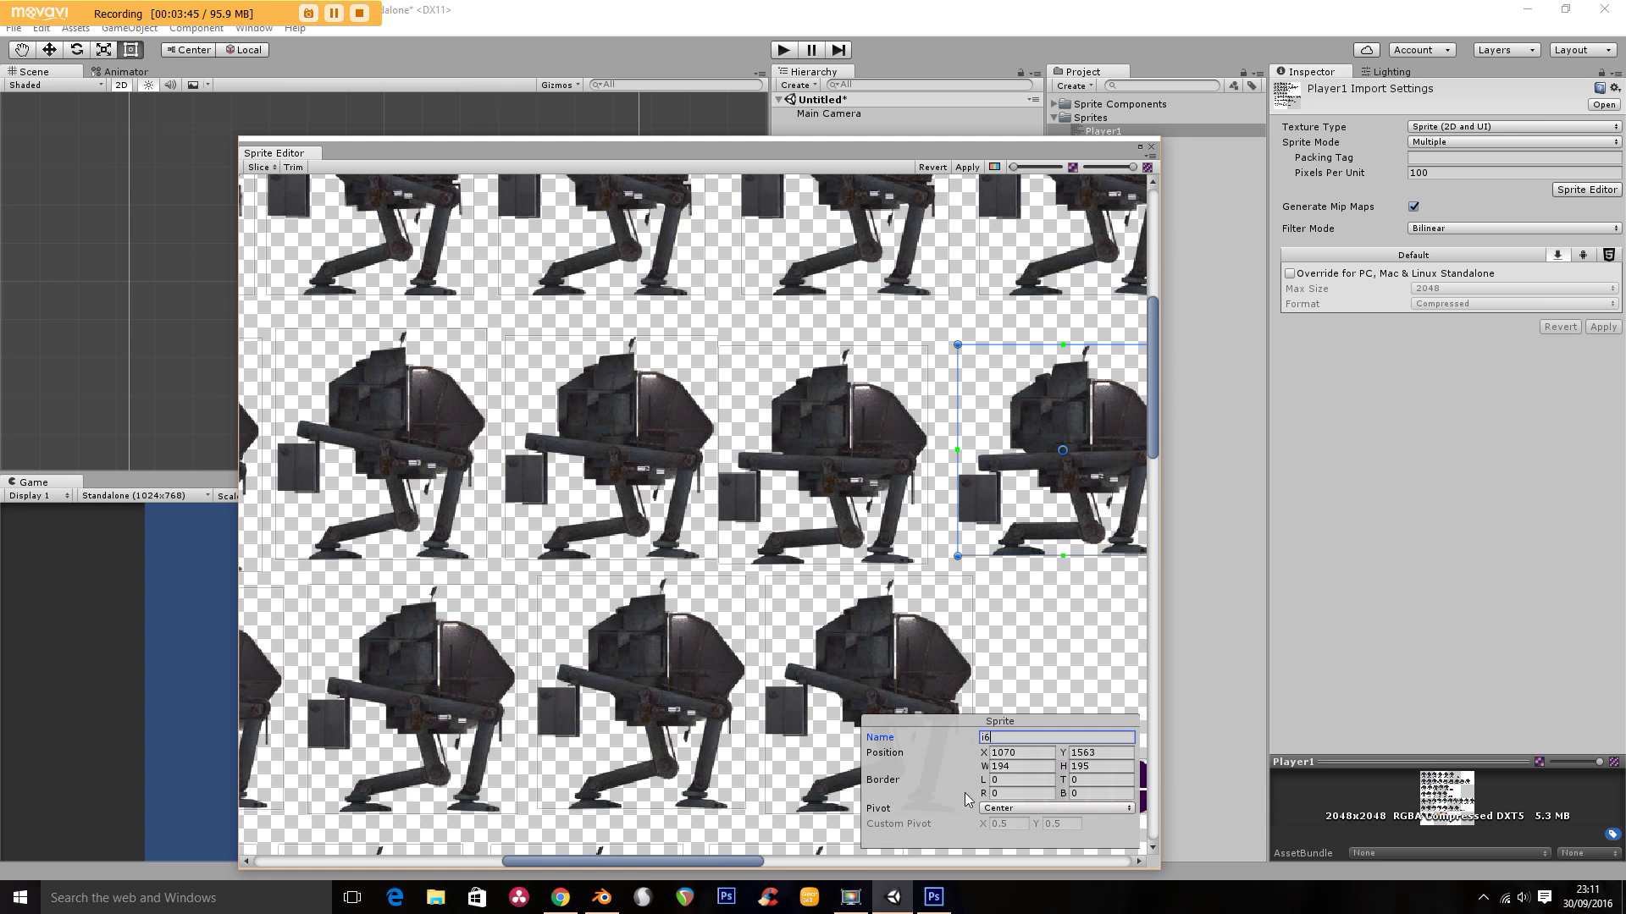
drag(708, 862, 828, 883)
click(906, 497)
click(1013, 739)
text(i7)
Rename the eighth and ninth sprite slices in the row below FIRE as i8 and i9
drag(844, 862, 939, 864)
click(791, 462)
click(1013, 739)
double_click(1014, 738)
text(i)
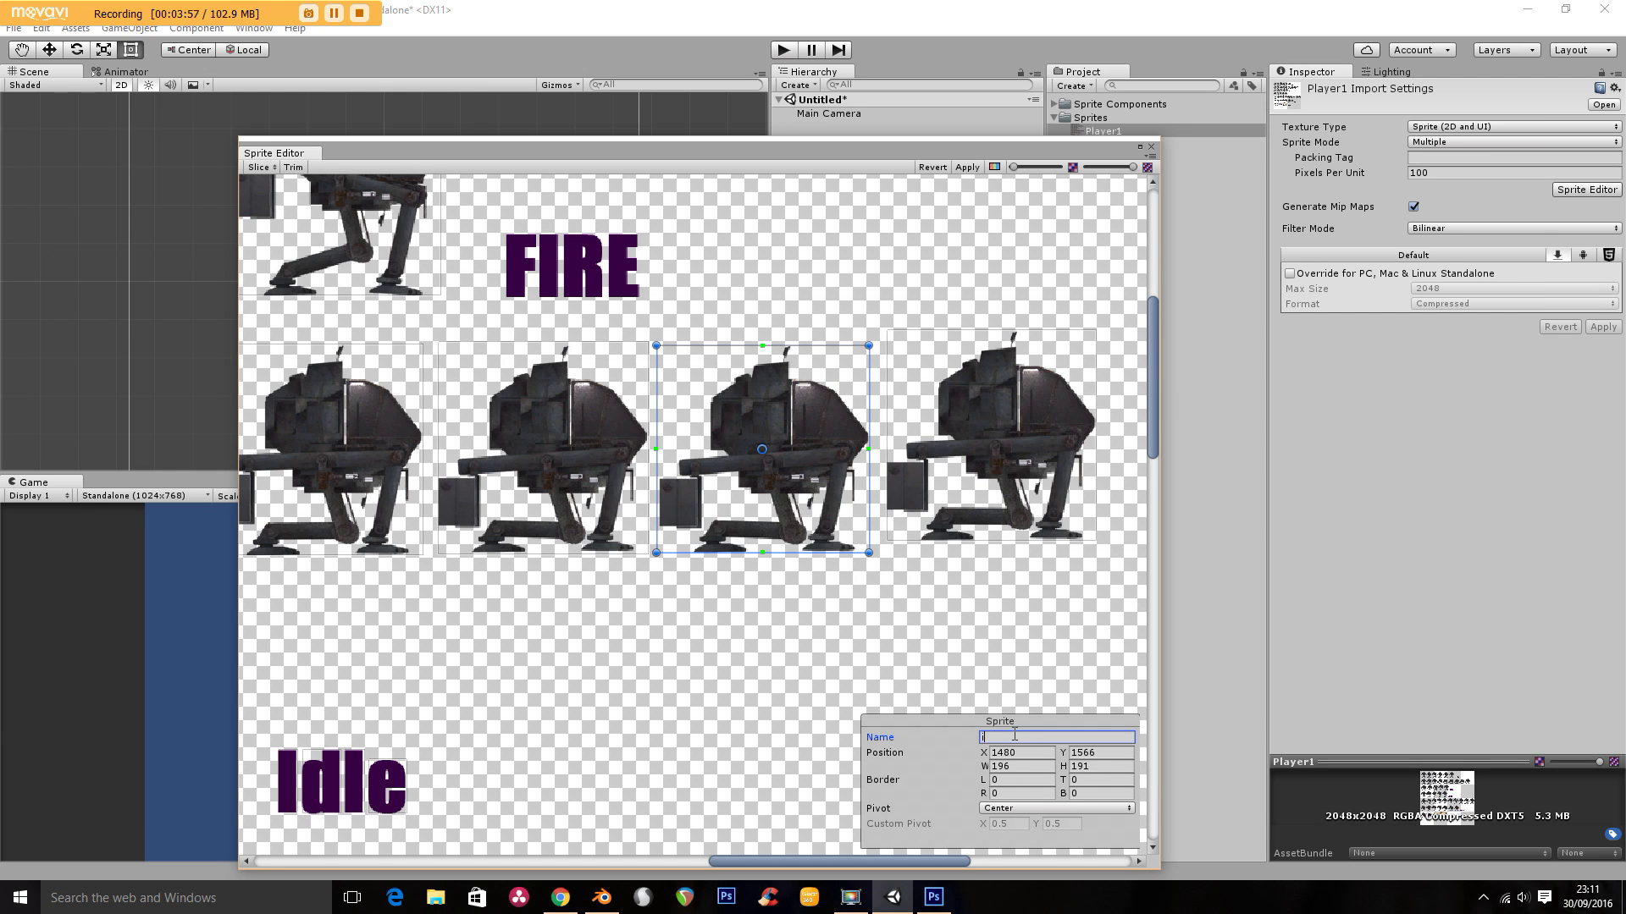
text(8)
click(992, 474)
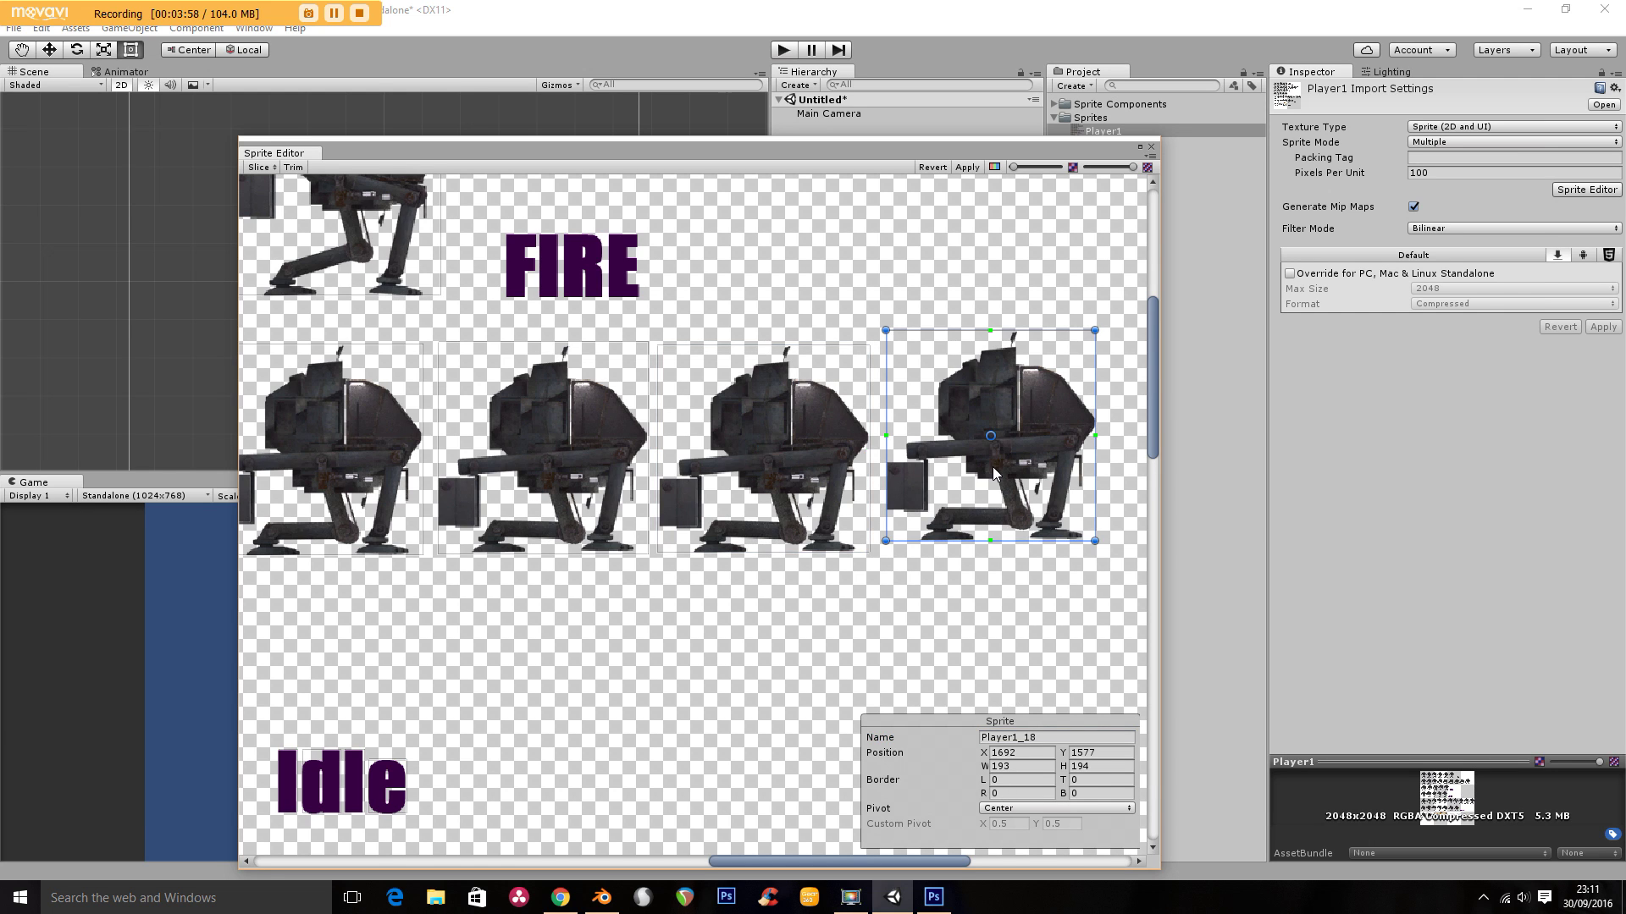
click(1016, 743)
double_click(1018, 740)
text(i9)
Rename the first sprite slice in the row labelled Idle as i10
drag(874, 864, 513, 877)
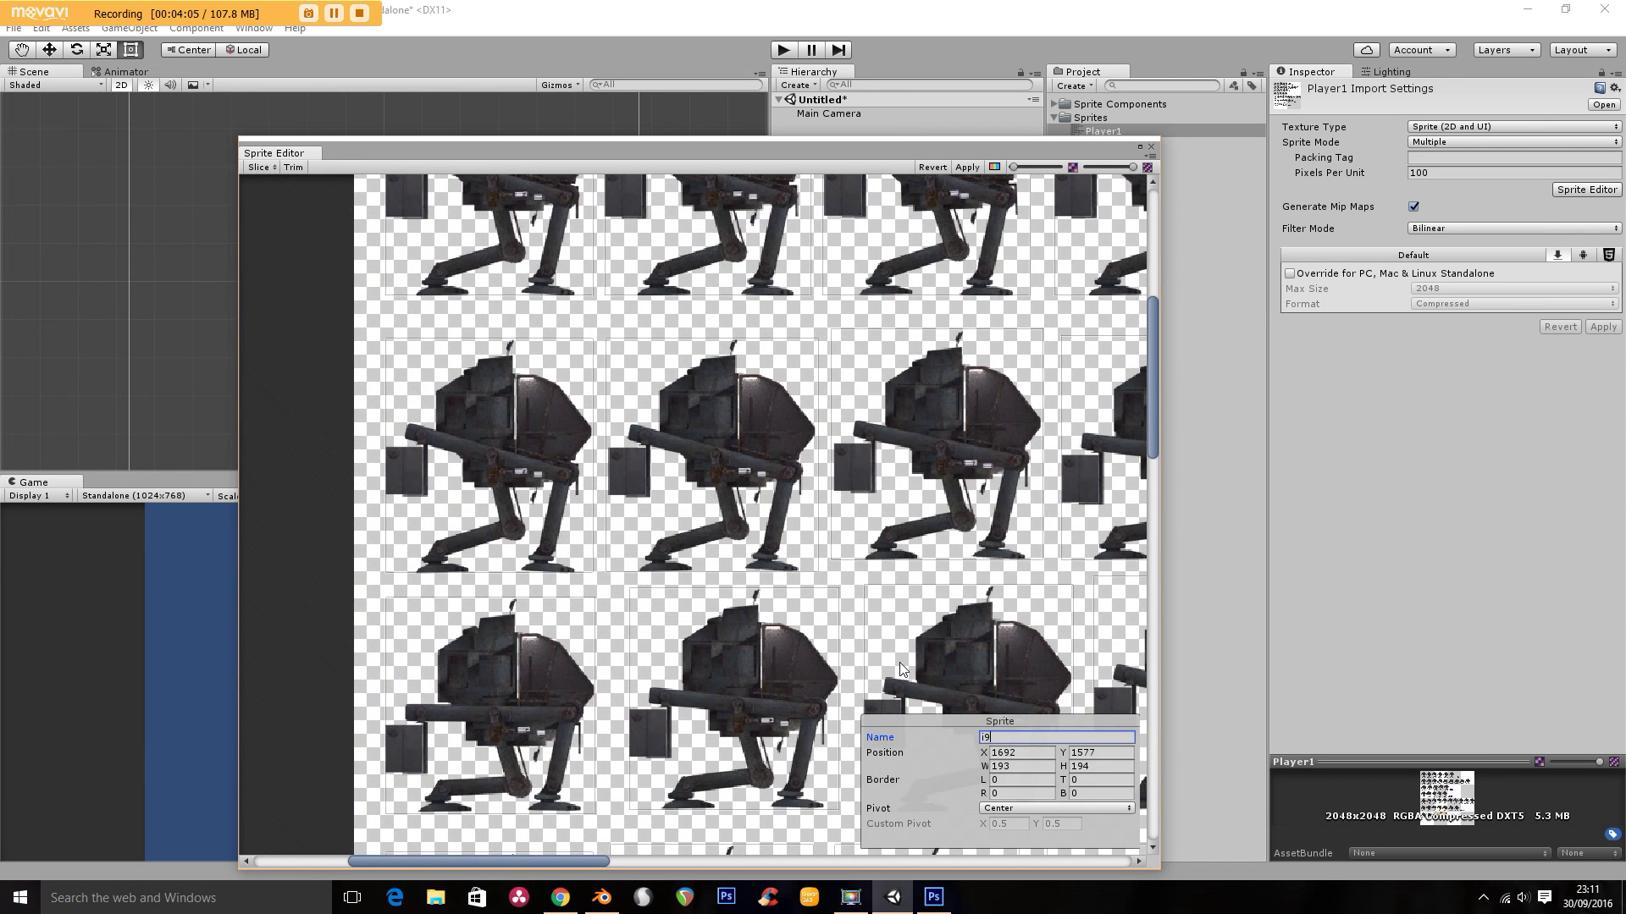
drag(1149, 356, 1150, 407)
click(444, 459)
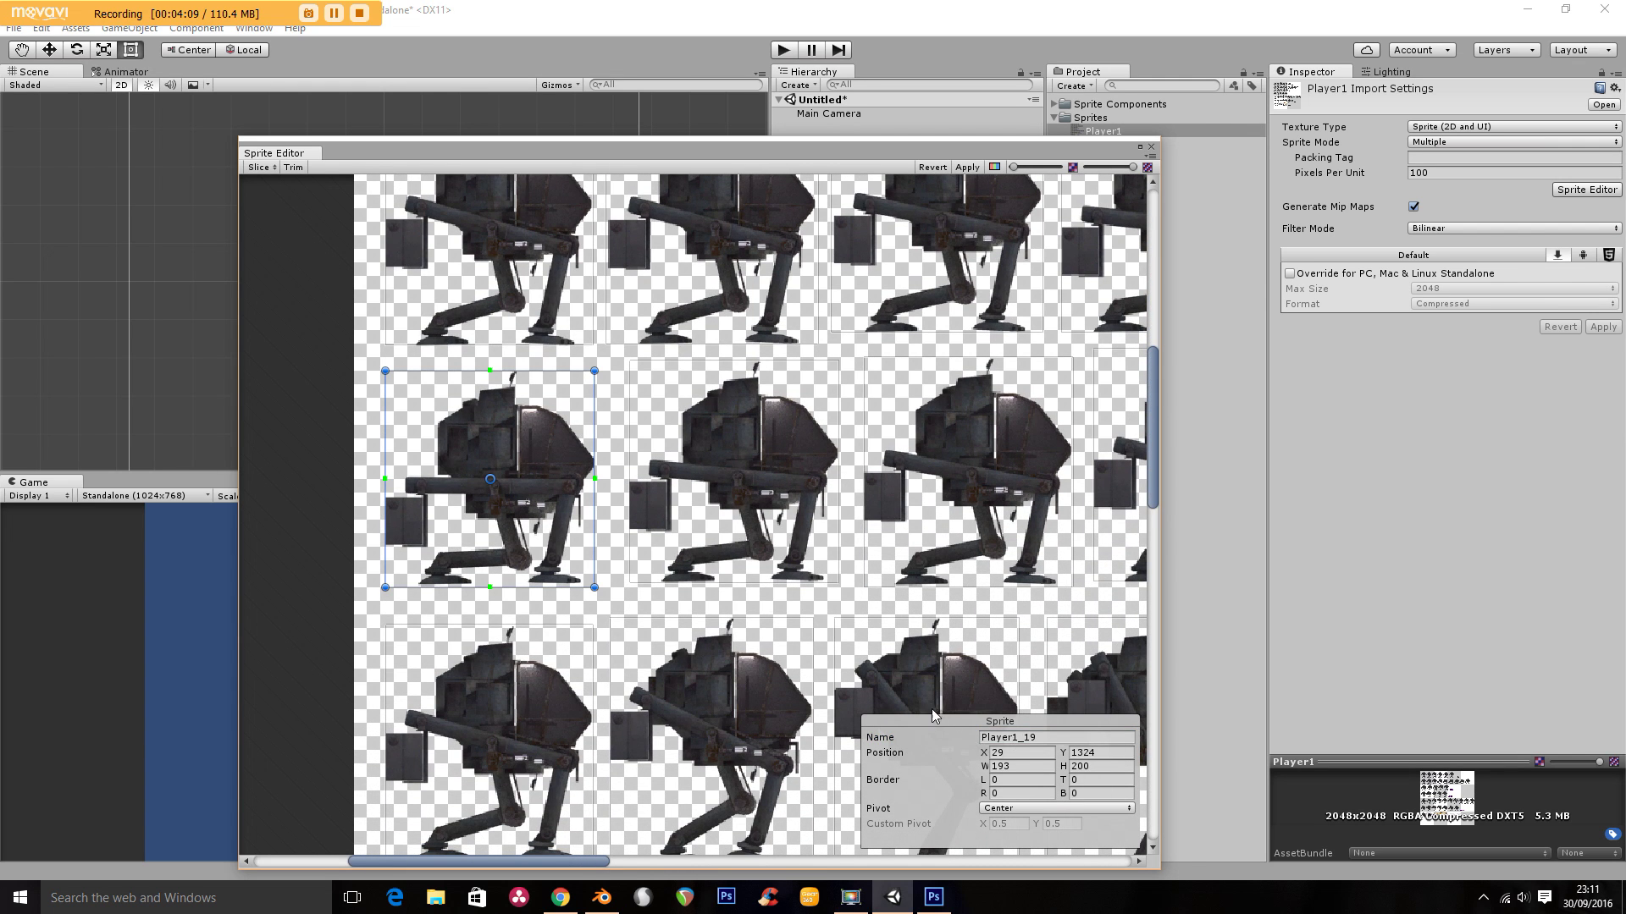
click(1027, 738)
text(i10)
Check the names and bounds of the first few slices in the Idle row and the row above it
click(955, 450)
click(737, 536)
click(576, 529)
click(790, 501)
click(762, 340)
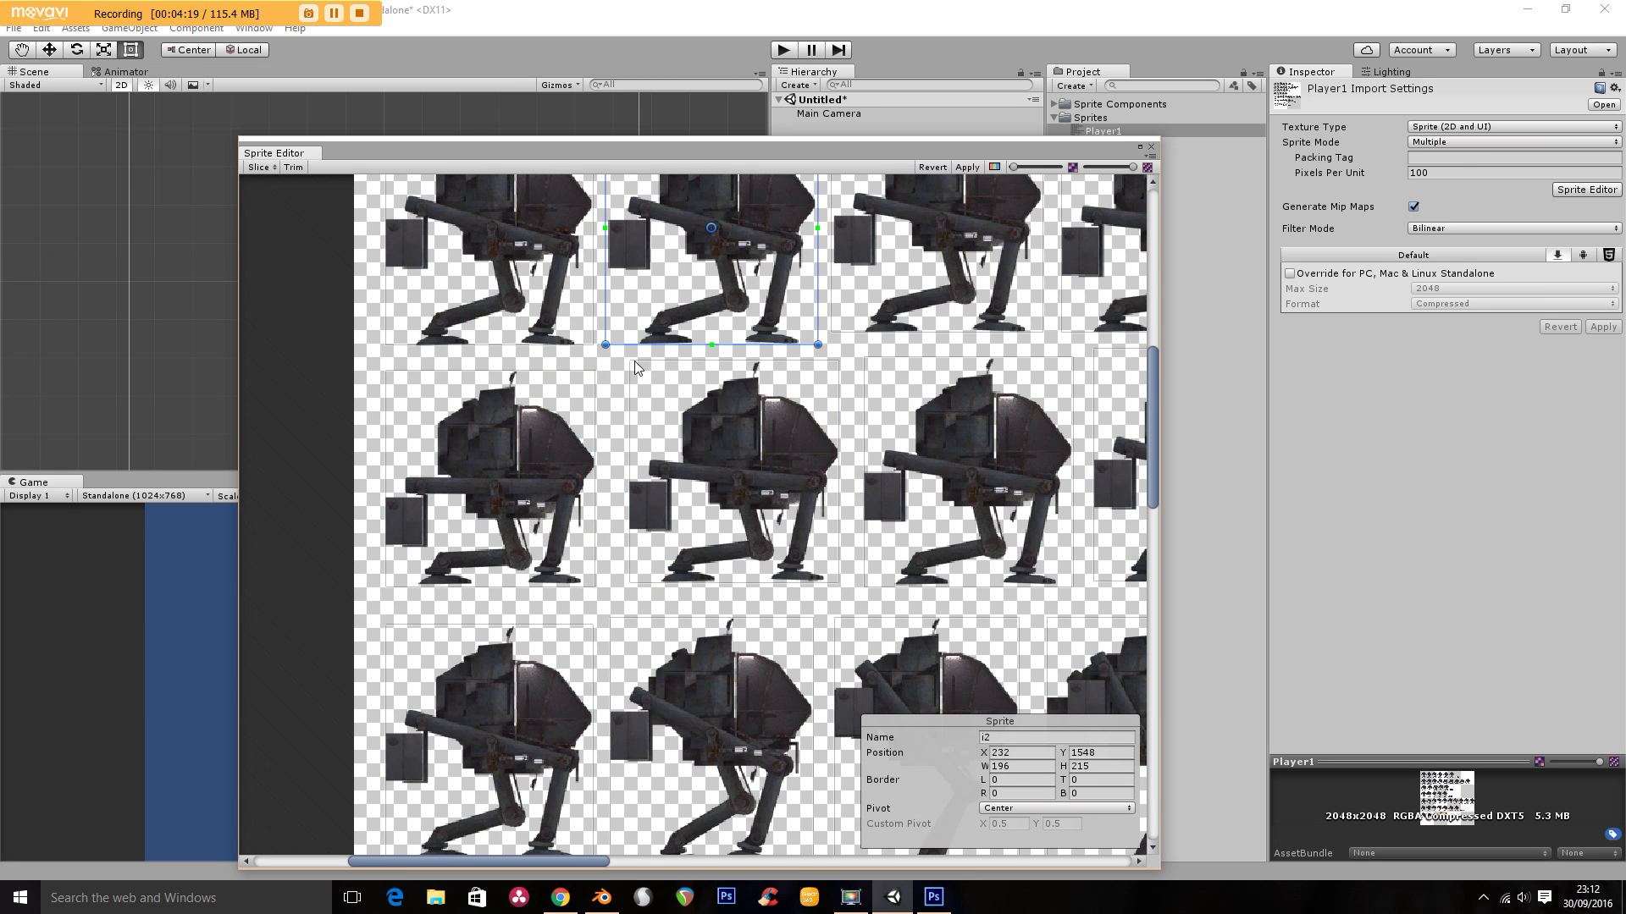
click(534, 332)
click(931, 288)
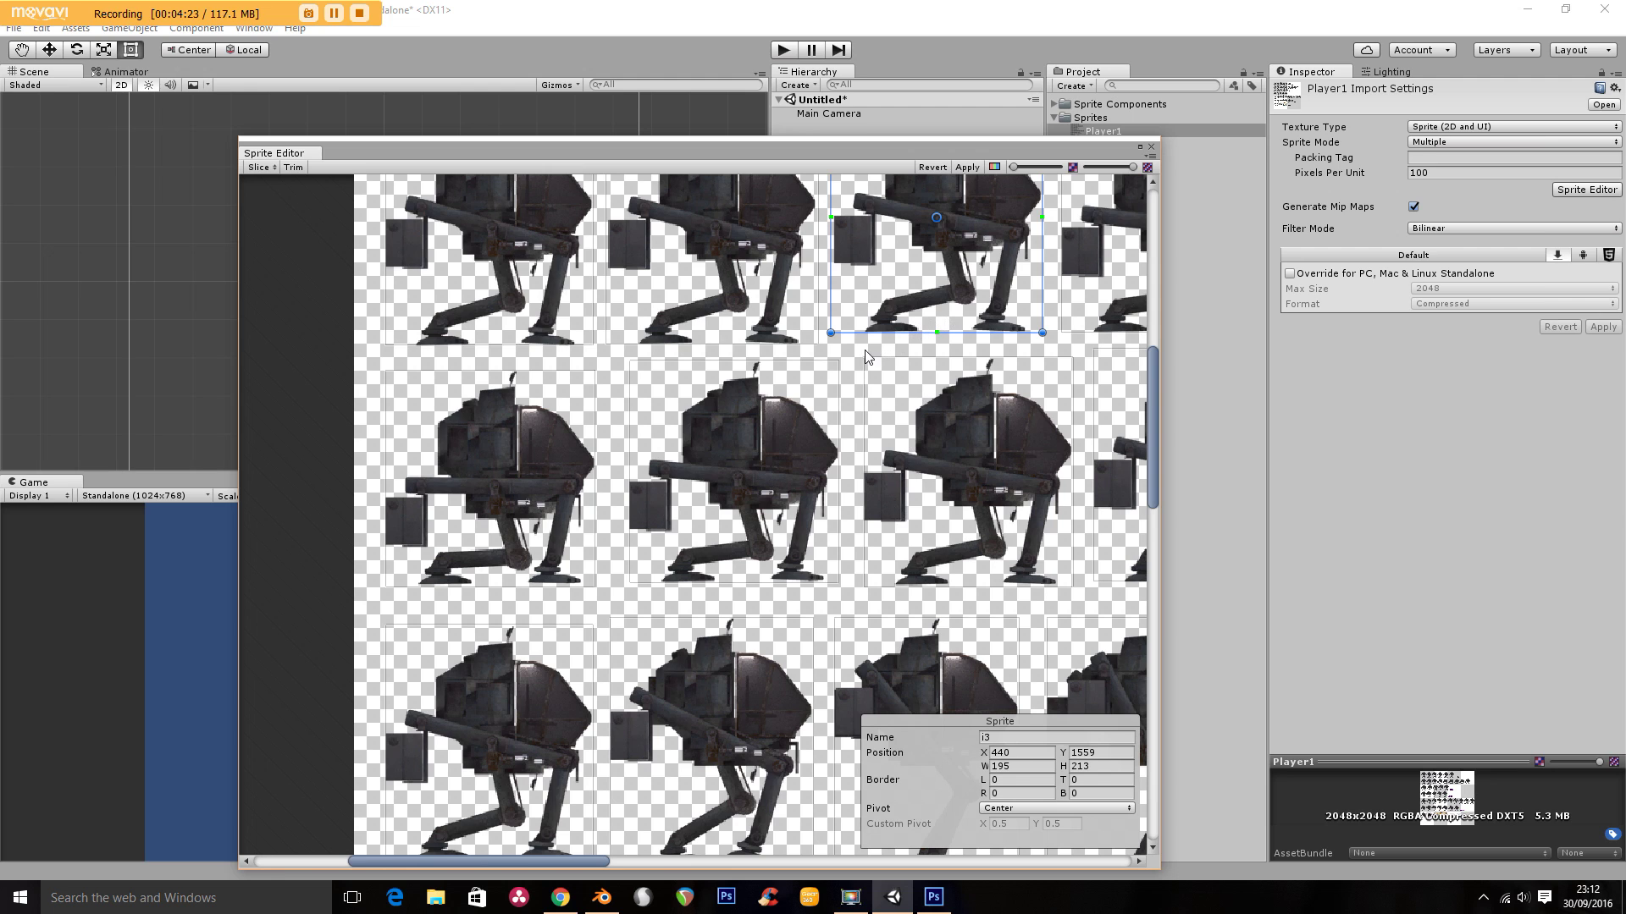
Nudge the first three sprite slices in the Idle row slightly upward
click(471, 479)
drag(470, 417, 470, 416)
click(712, 465)
drag(714, 459, 714, 456)
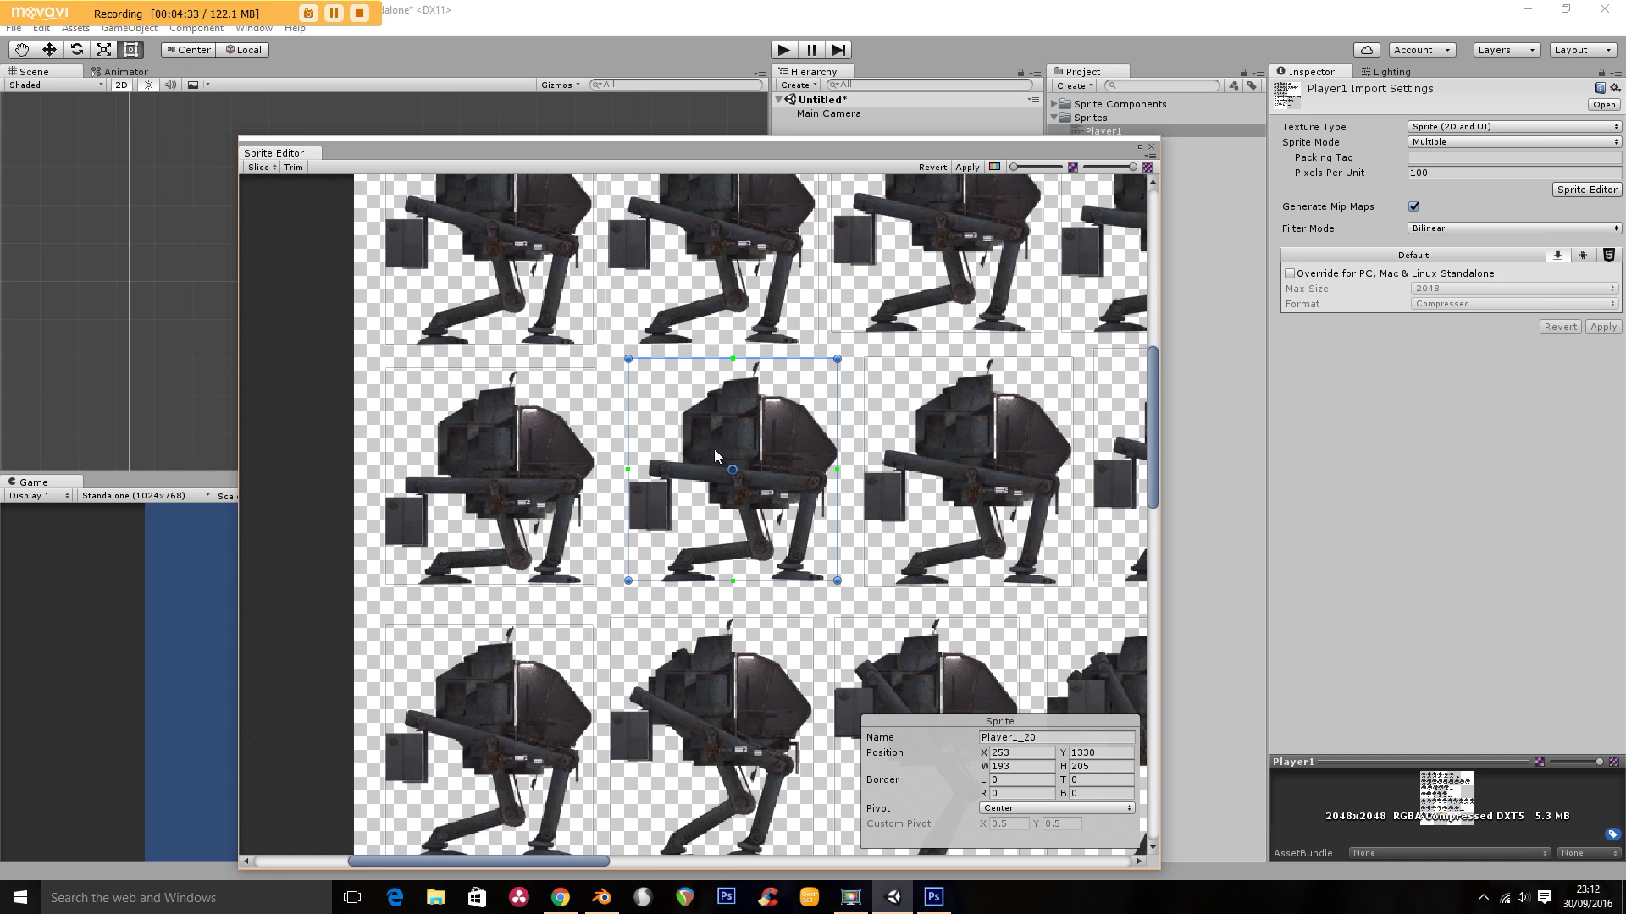
click(947, 487)
drag(971, 533, 971, 531)
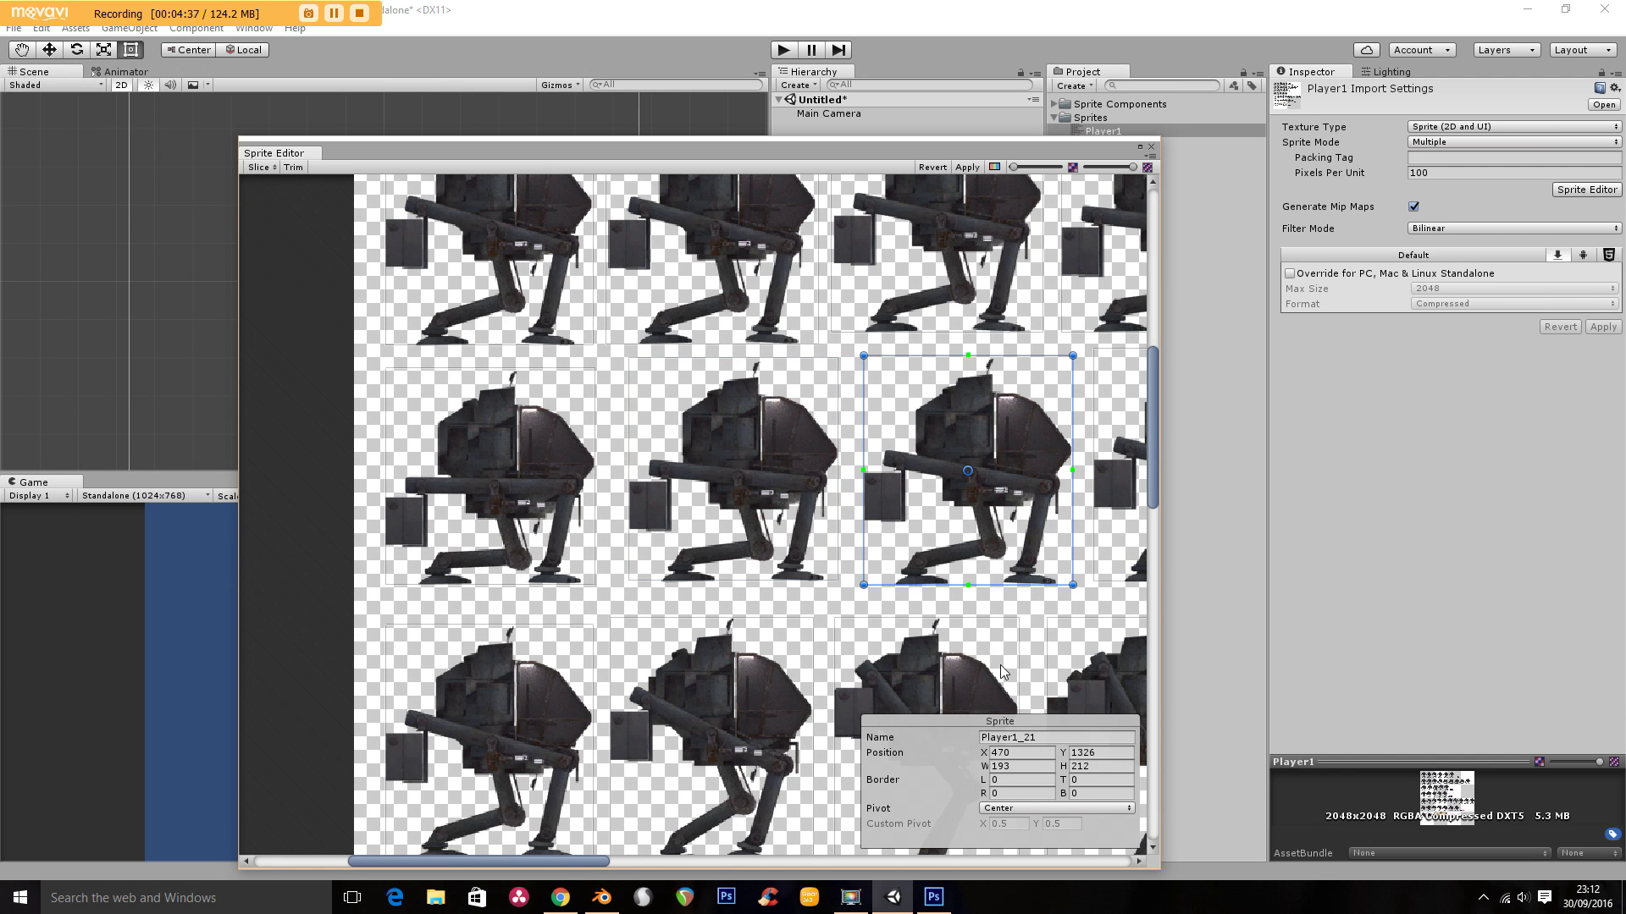
Rename the second and third sprite slices in the Idle row, continuing the i numbering
click(829, 525)
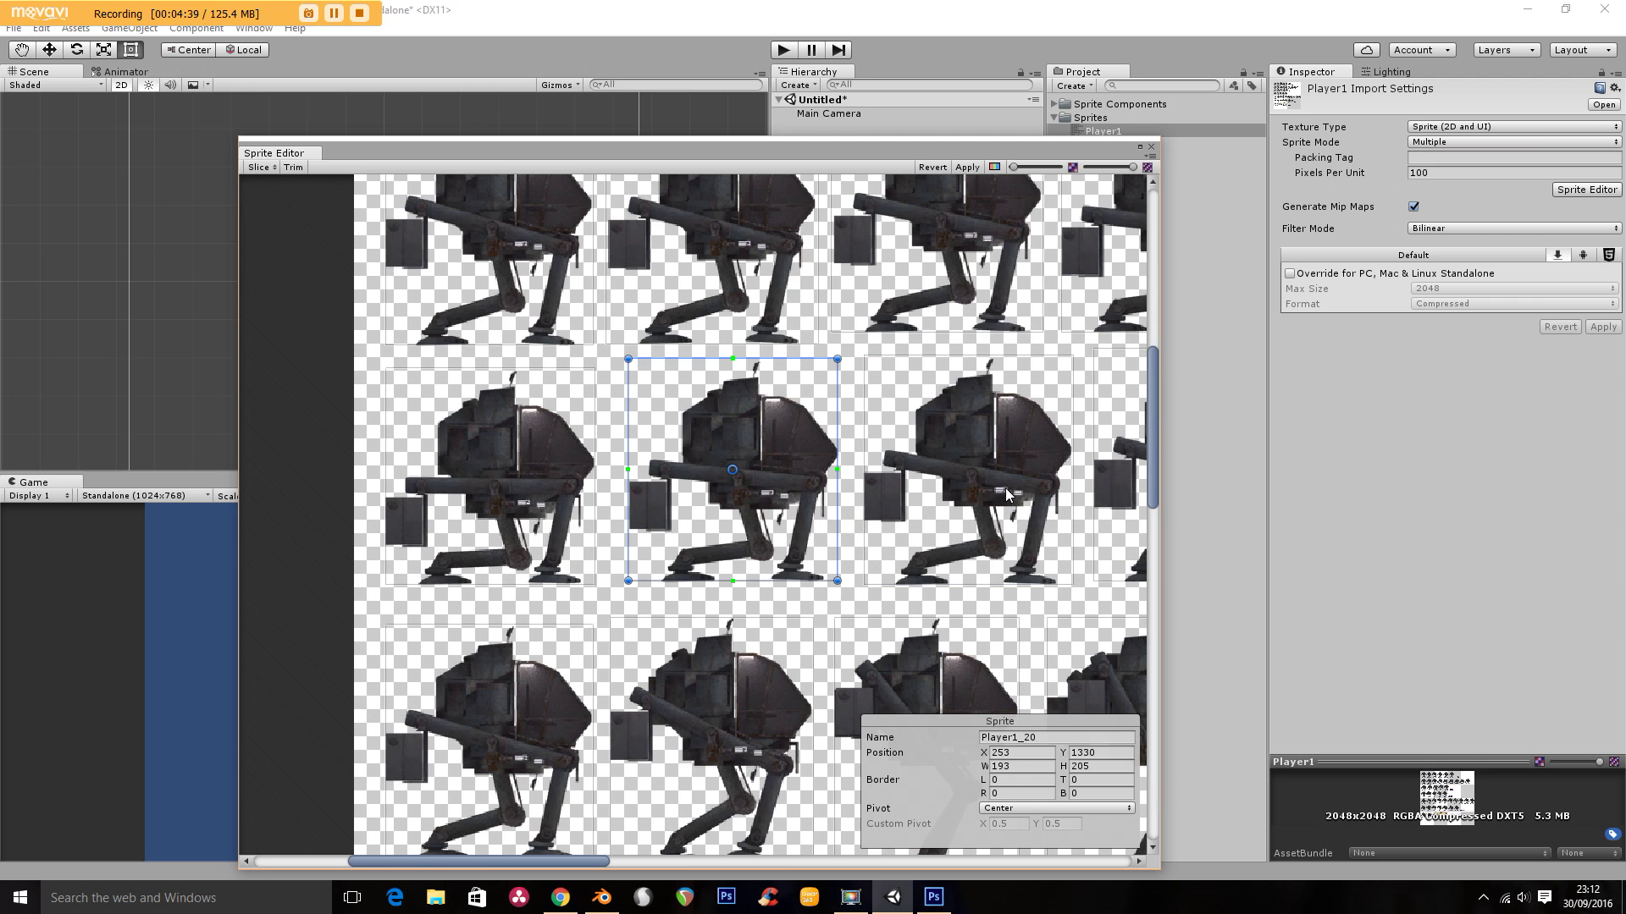
click(577, 580)
click(732, 480)
click(1044, 737)
key(BackSpace)
click(1015, 564)
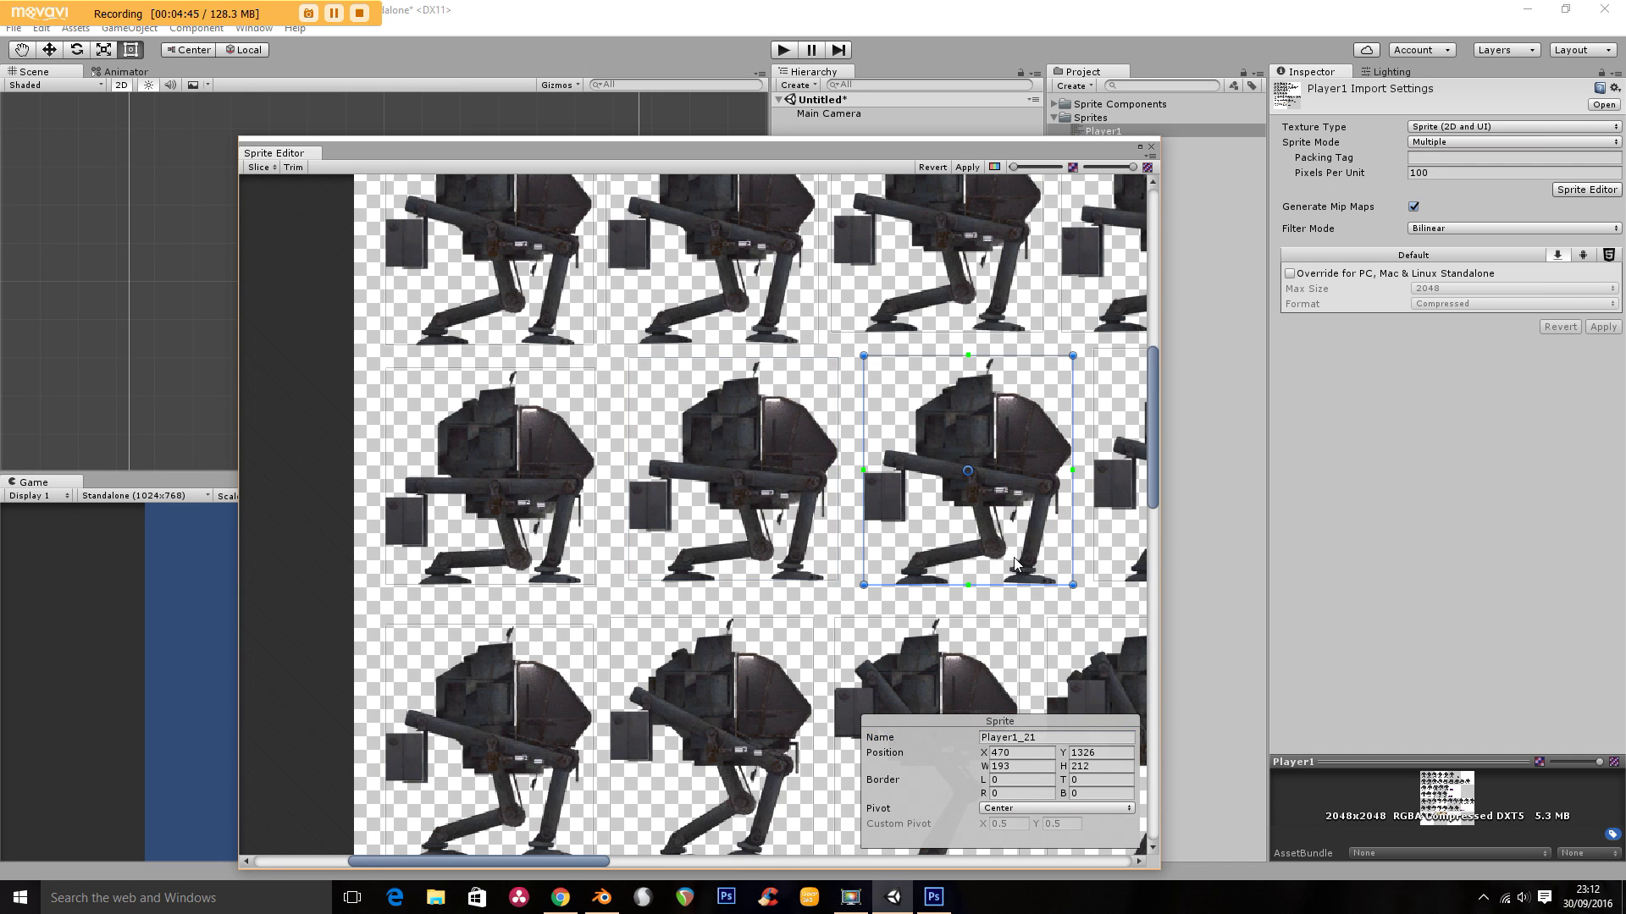
click(1037, 738)
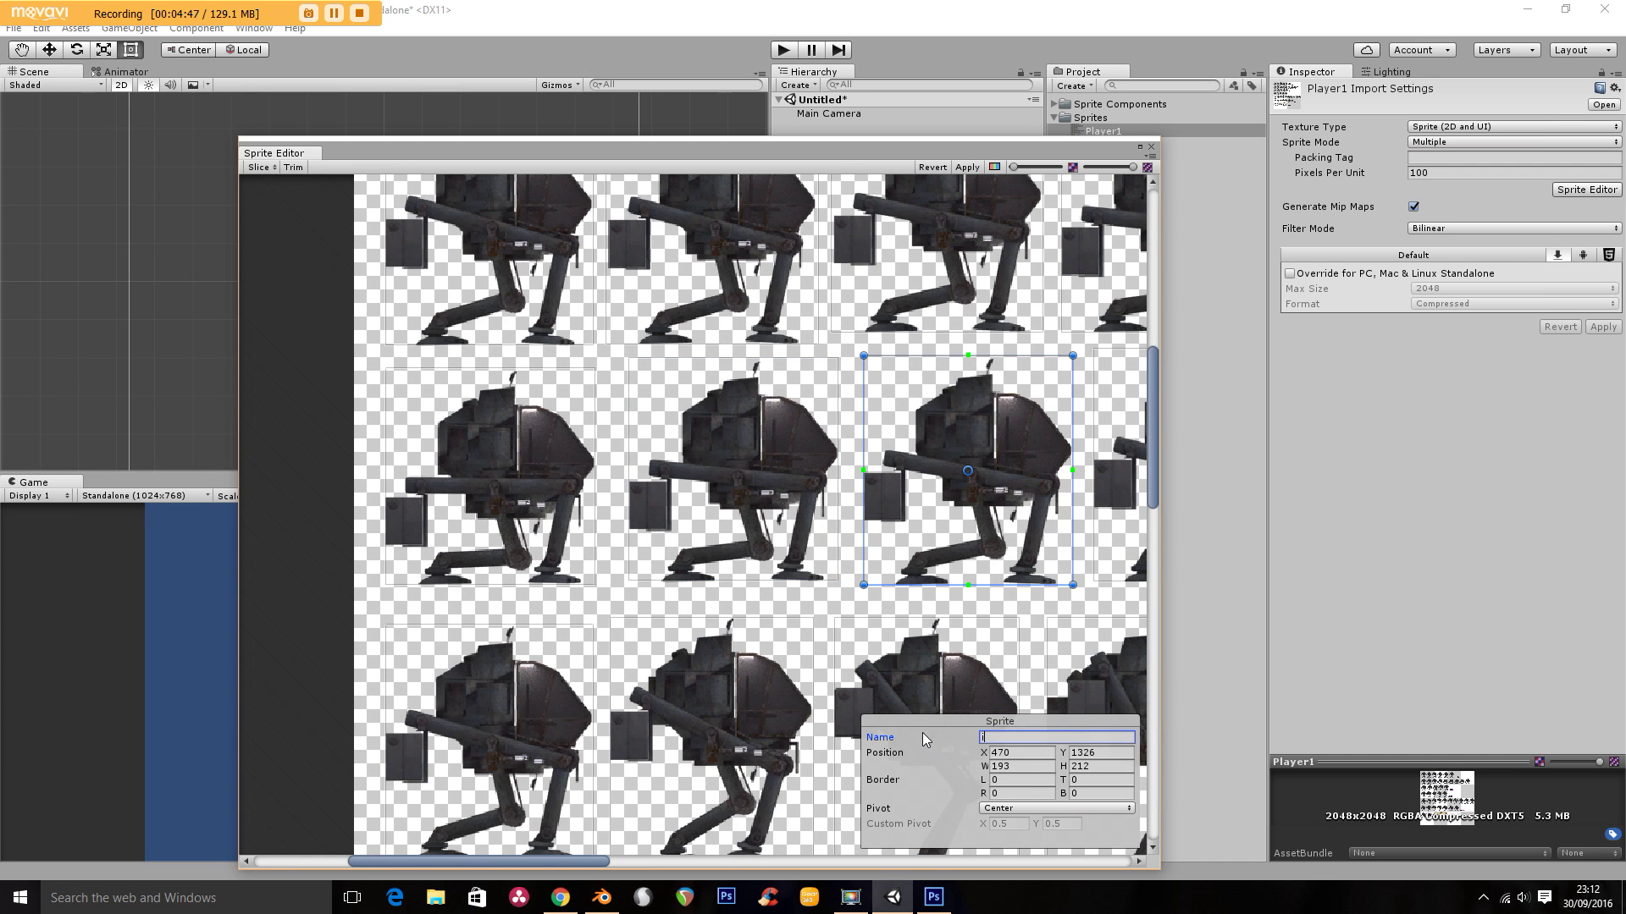
Rename the fourth sprite slice in the Idle row as I13
click(1116, 516)
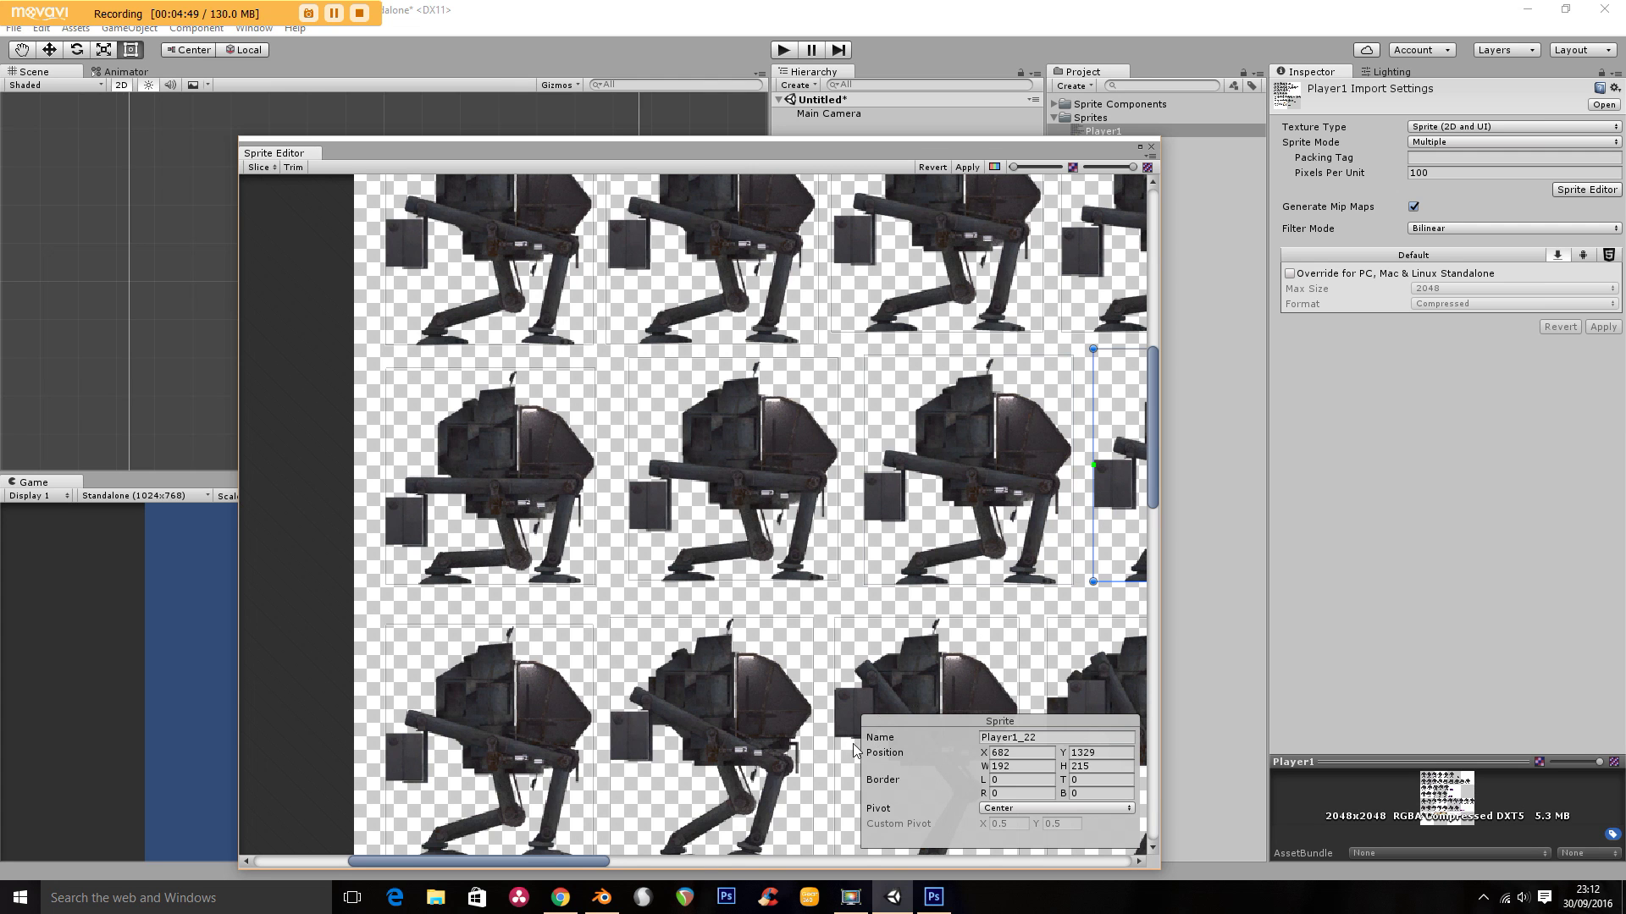
drag(586, 863, 780, 857)
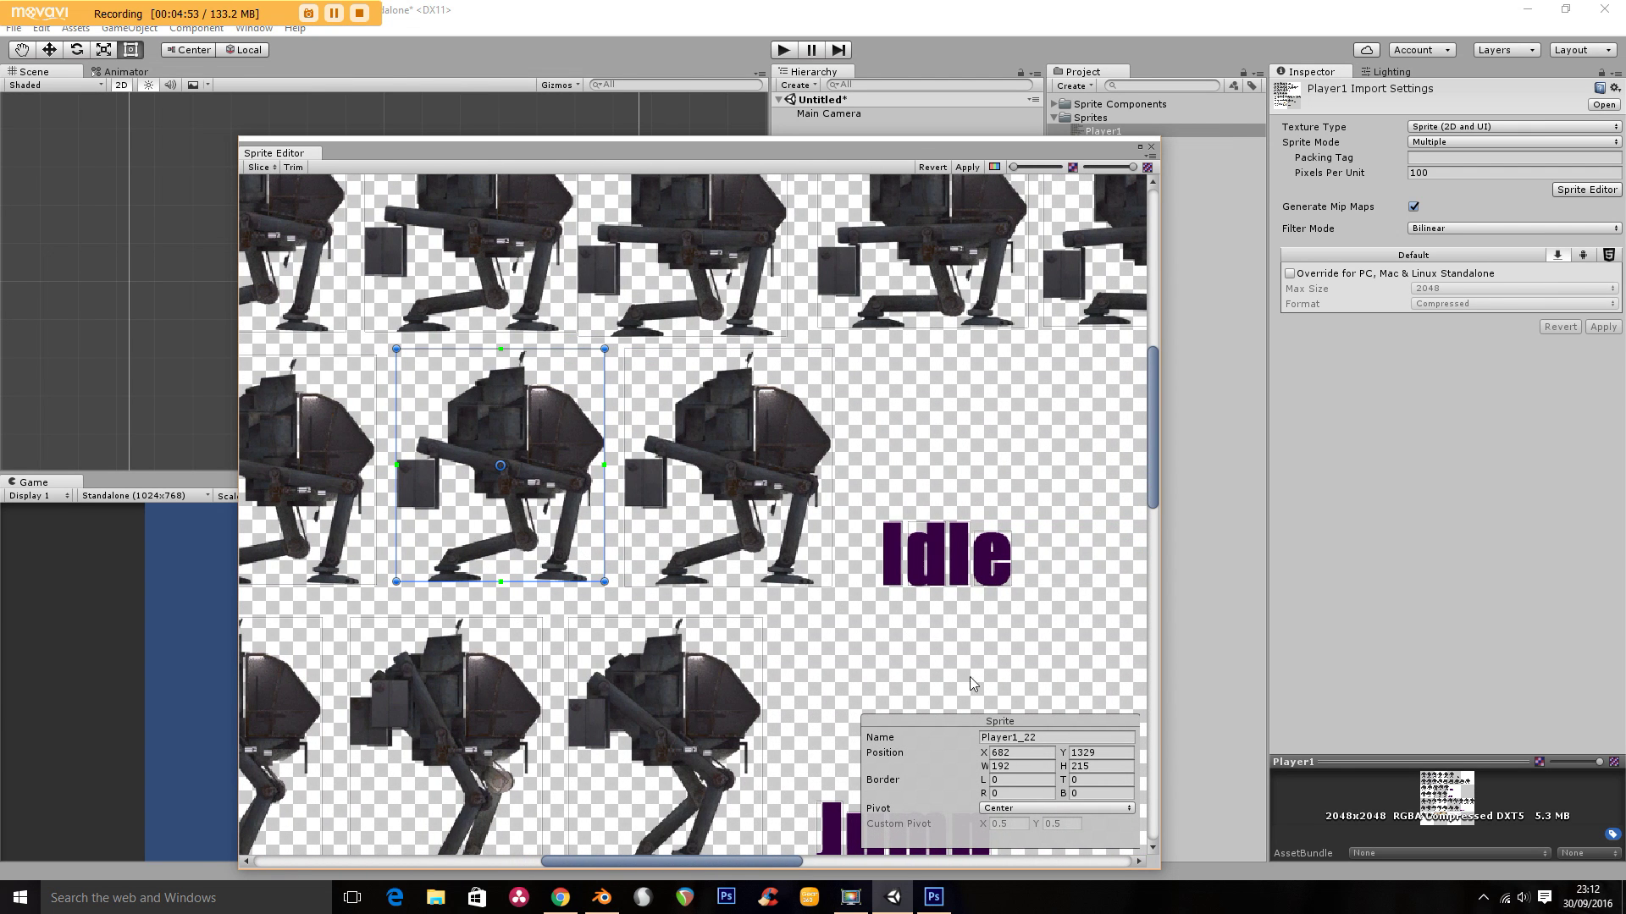
click(1008, 737)
text(I13)
Nudge the fifth sprite slice in the Idle row slightly upward to Y 1326 and rename it i14
click(752, 501)
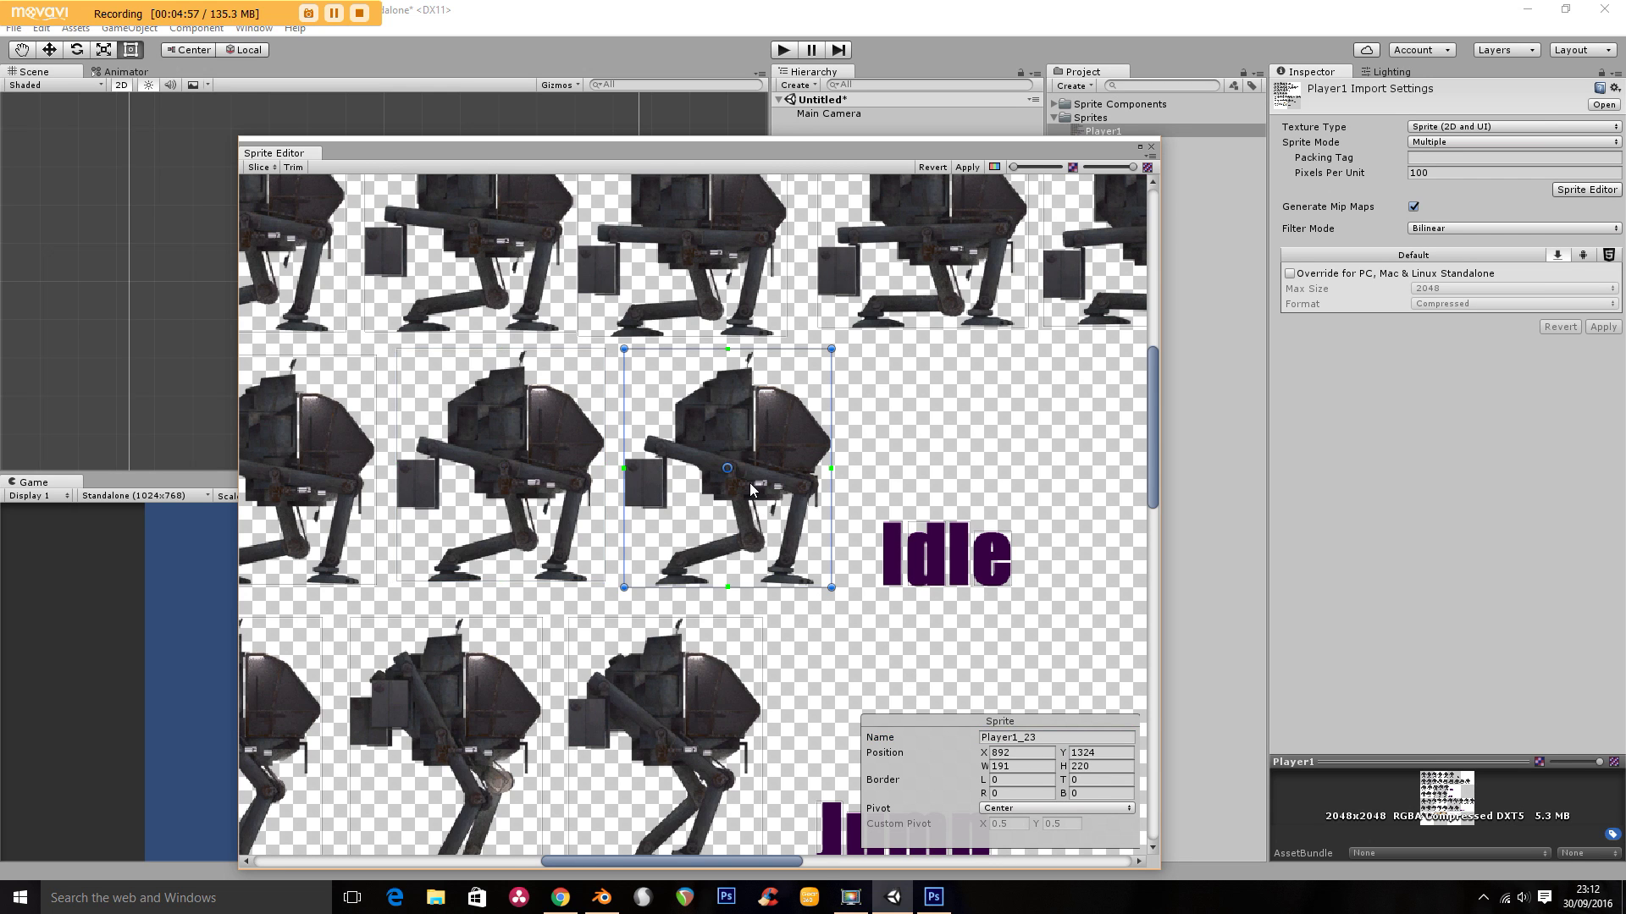
drag(718, 484, 718, 487)
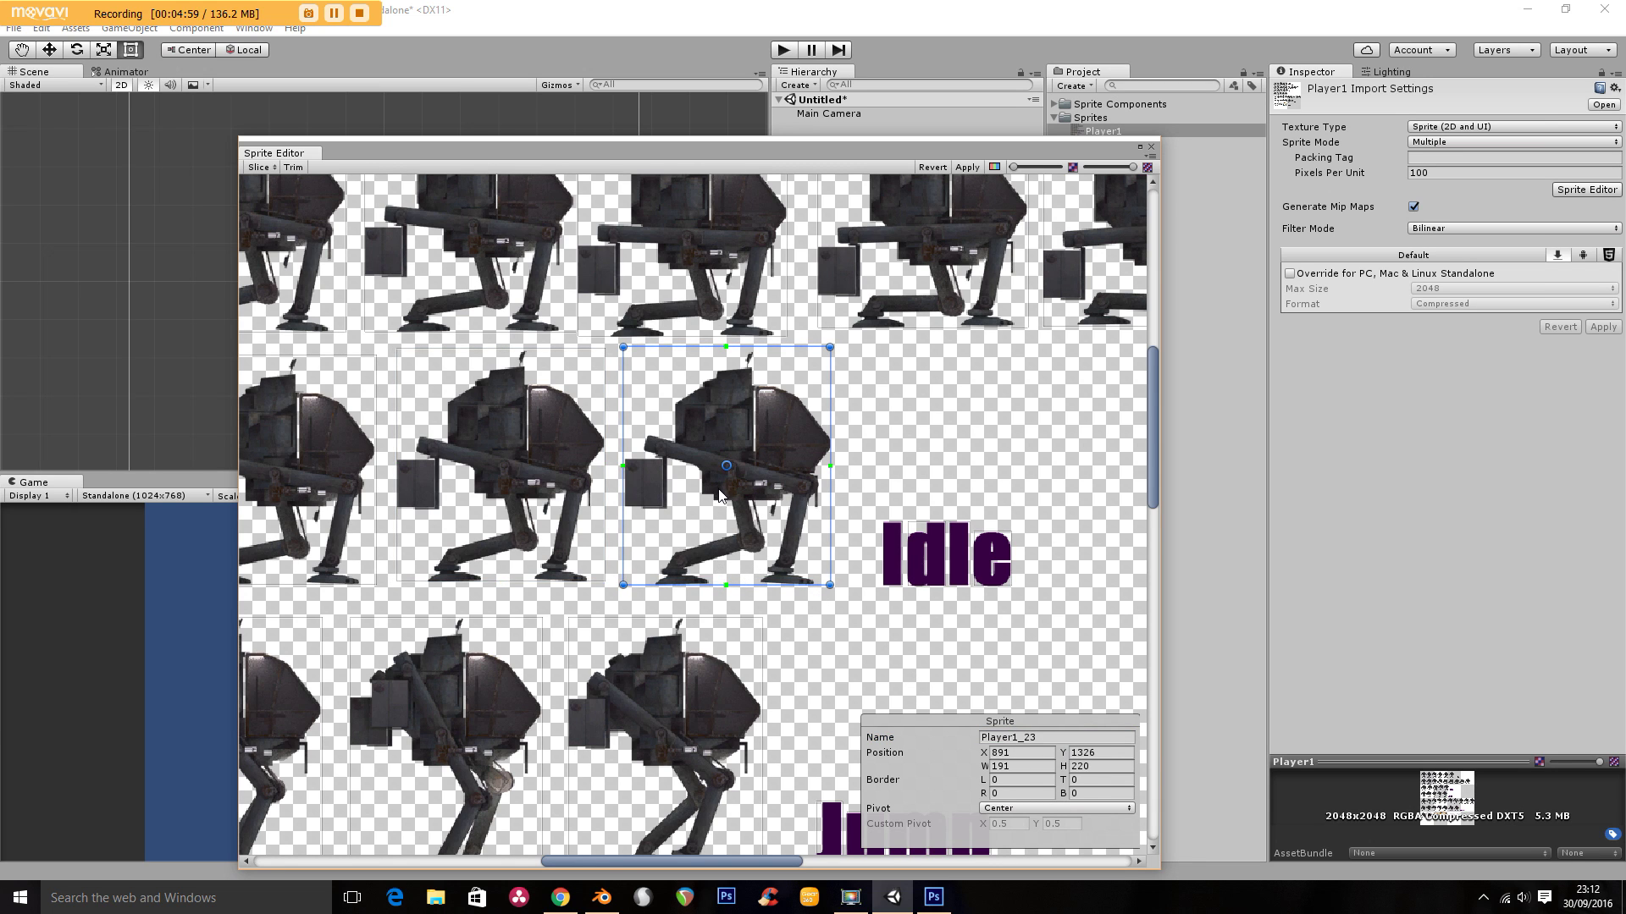
click(1003, 738)
text(i14)
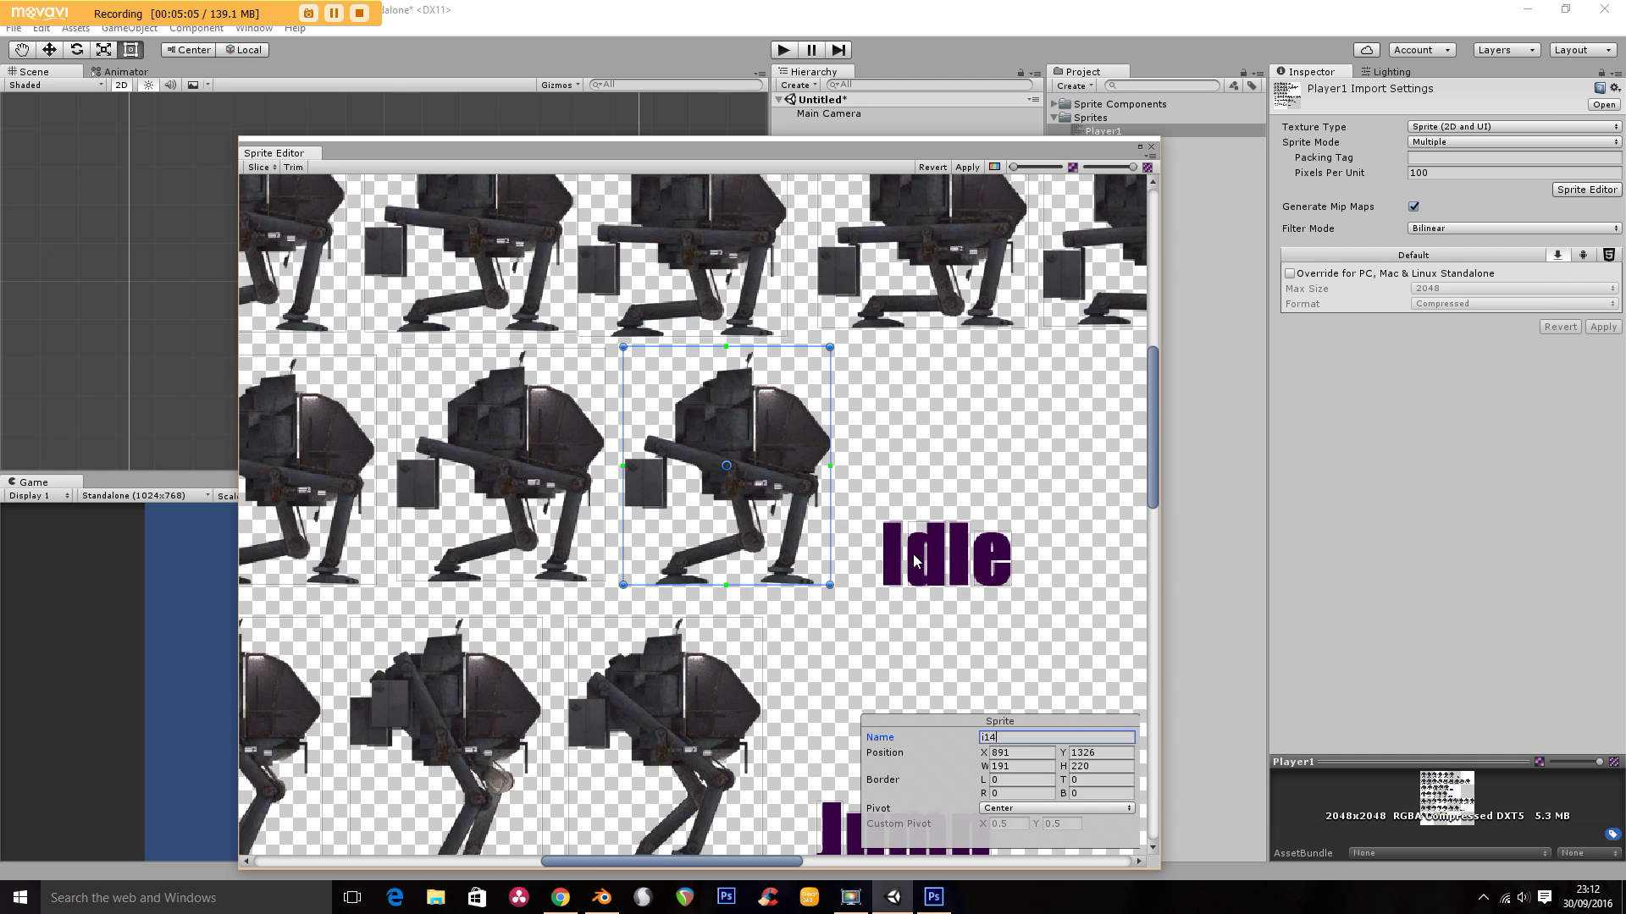
Examine the separate slices on the letters of the Idle label
click(891, 566)
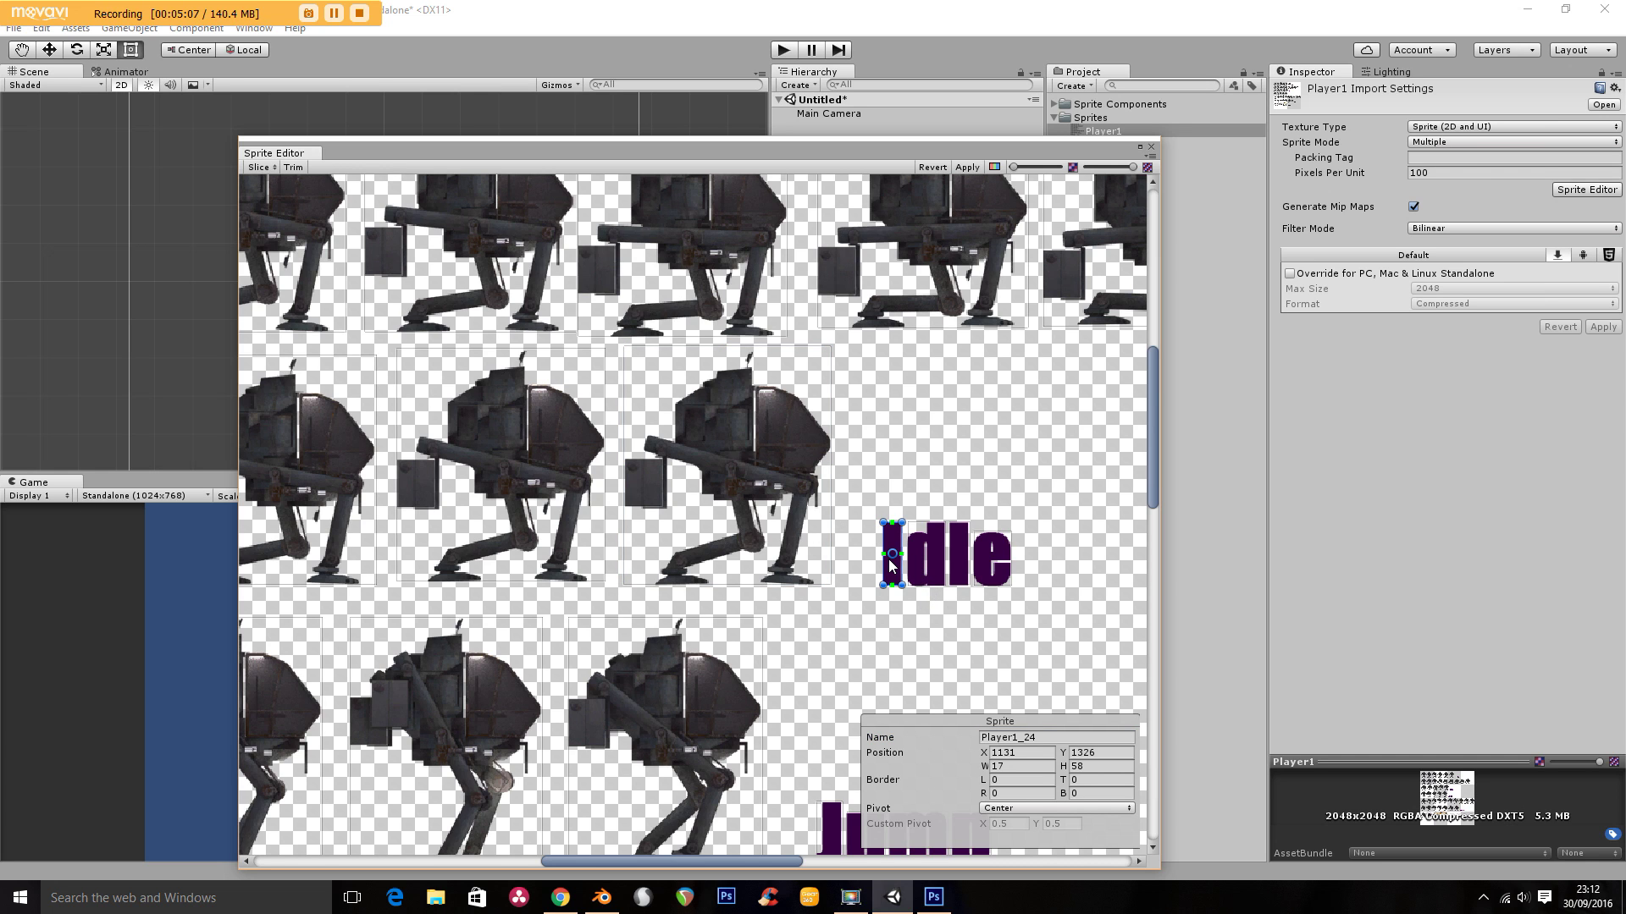
click(900, 581)
click(923, 581)
click(955, 569)
click(955, 569)
click(1021, 555)
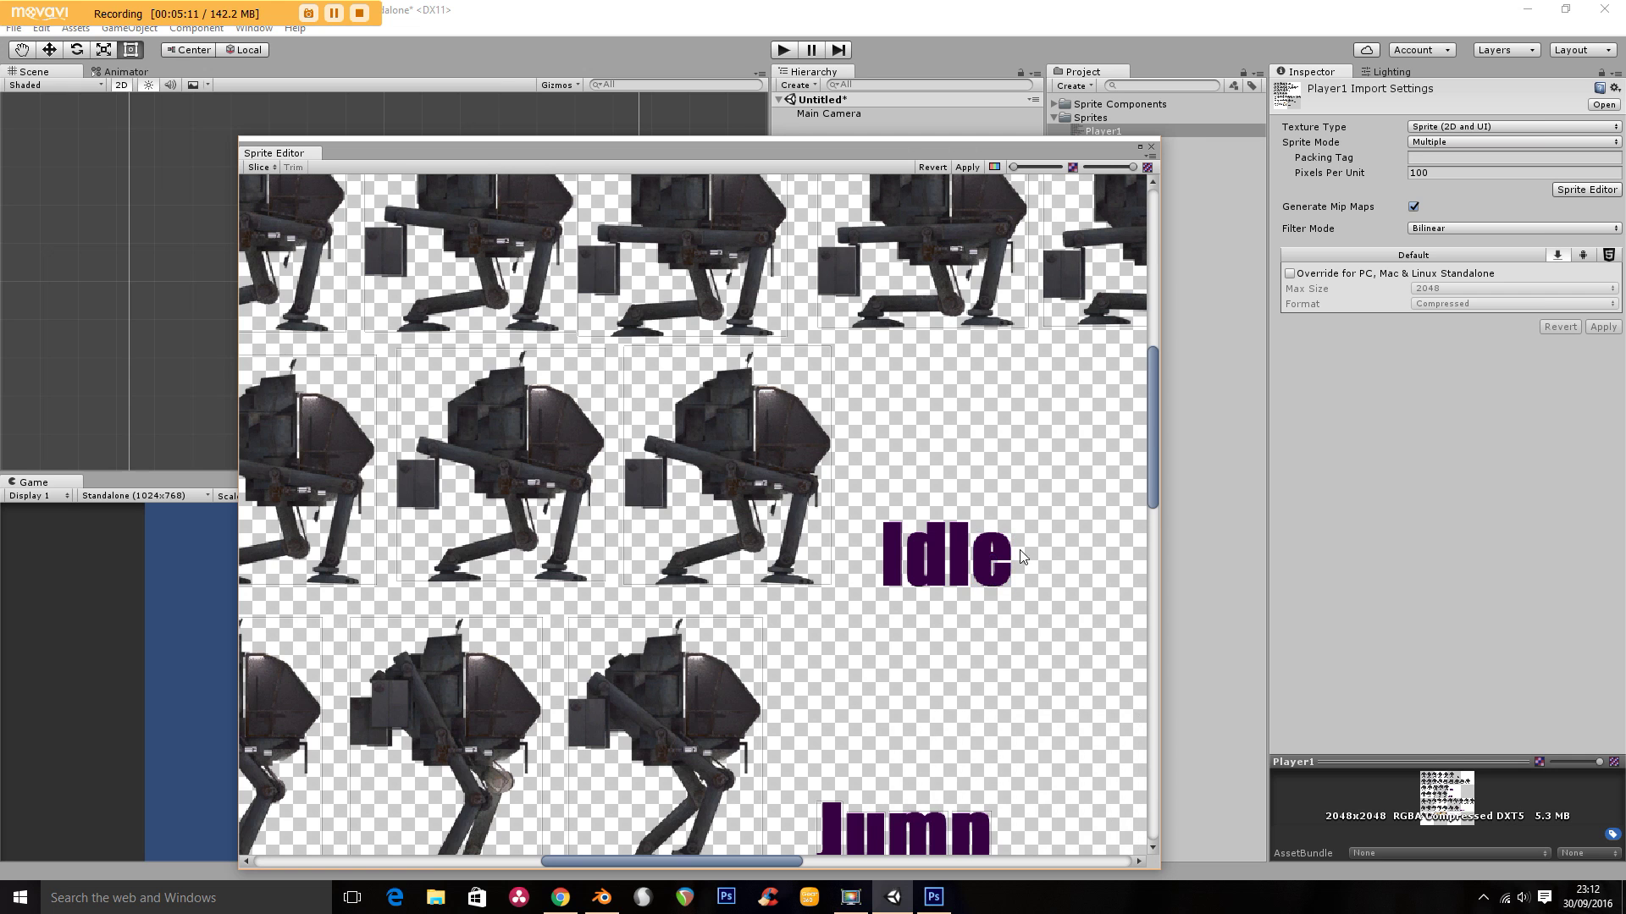
Rename the first two sprite slices in the Jump row as jump1 and jump2
drag(1150, 472, 1151, 540)
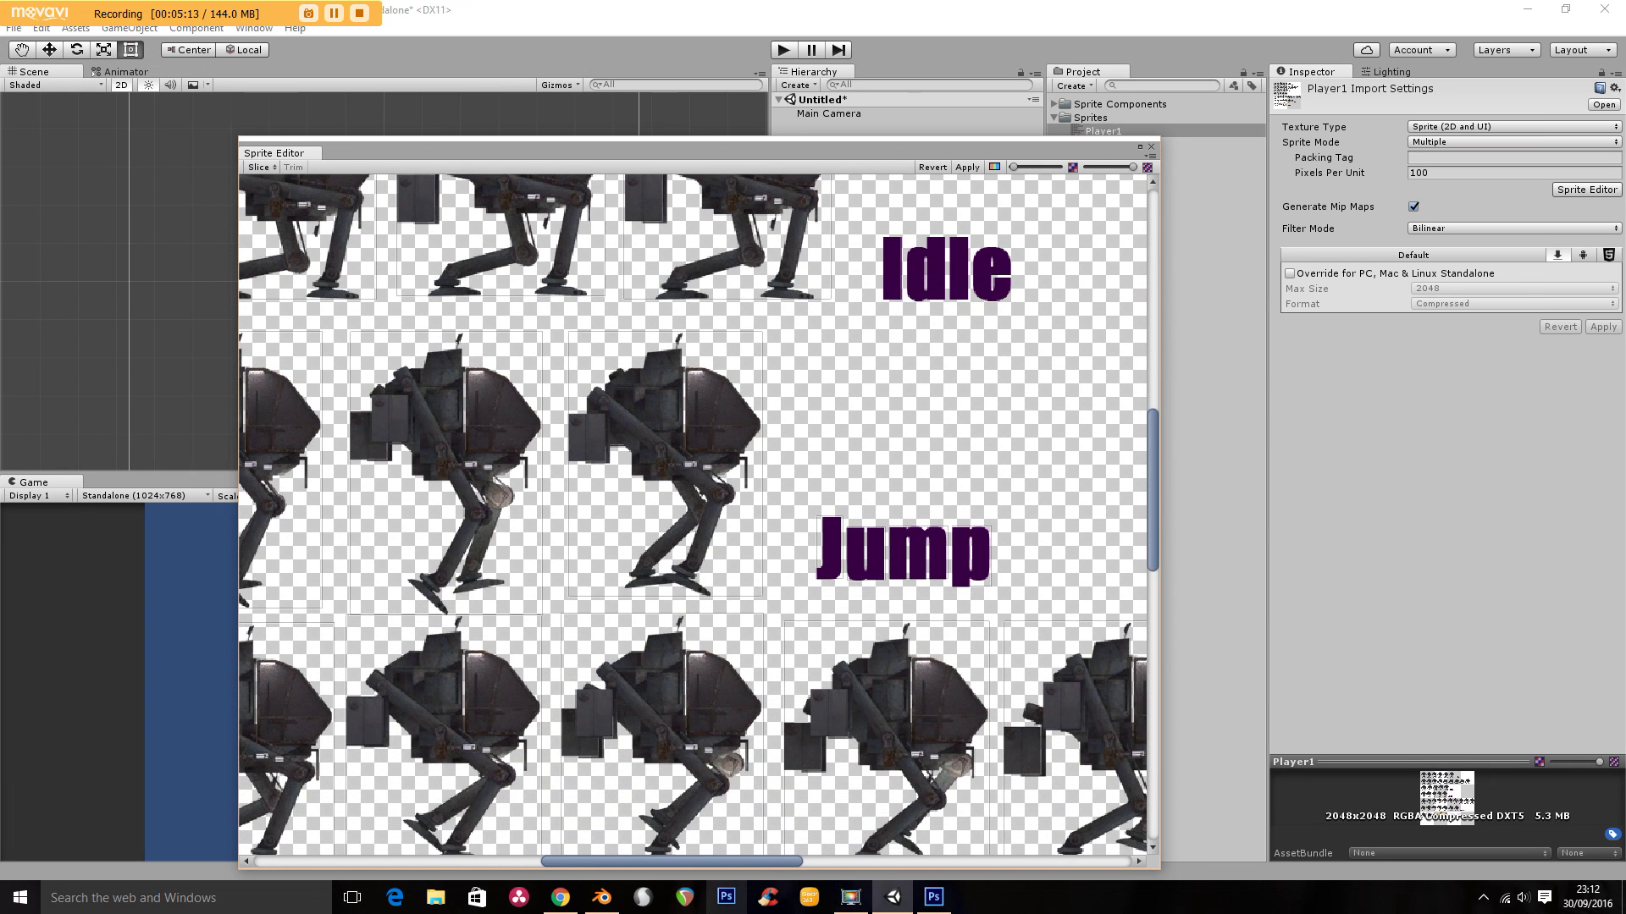
drag(730, 865, 518, 866)
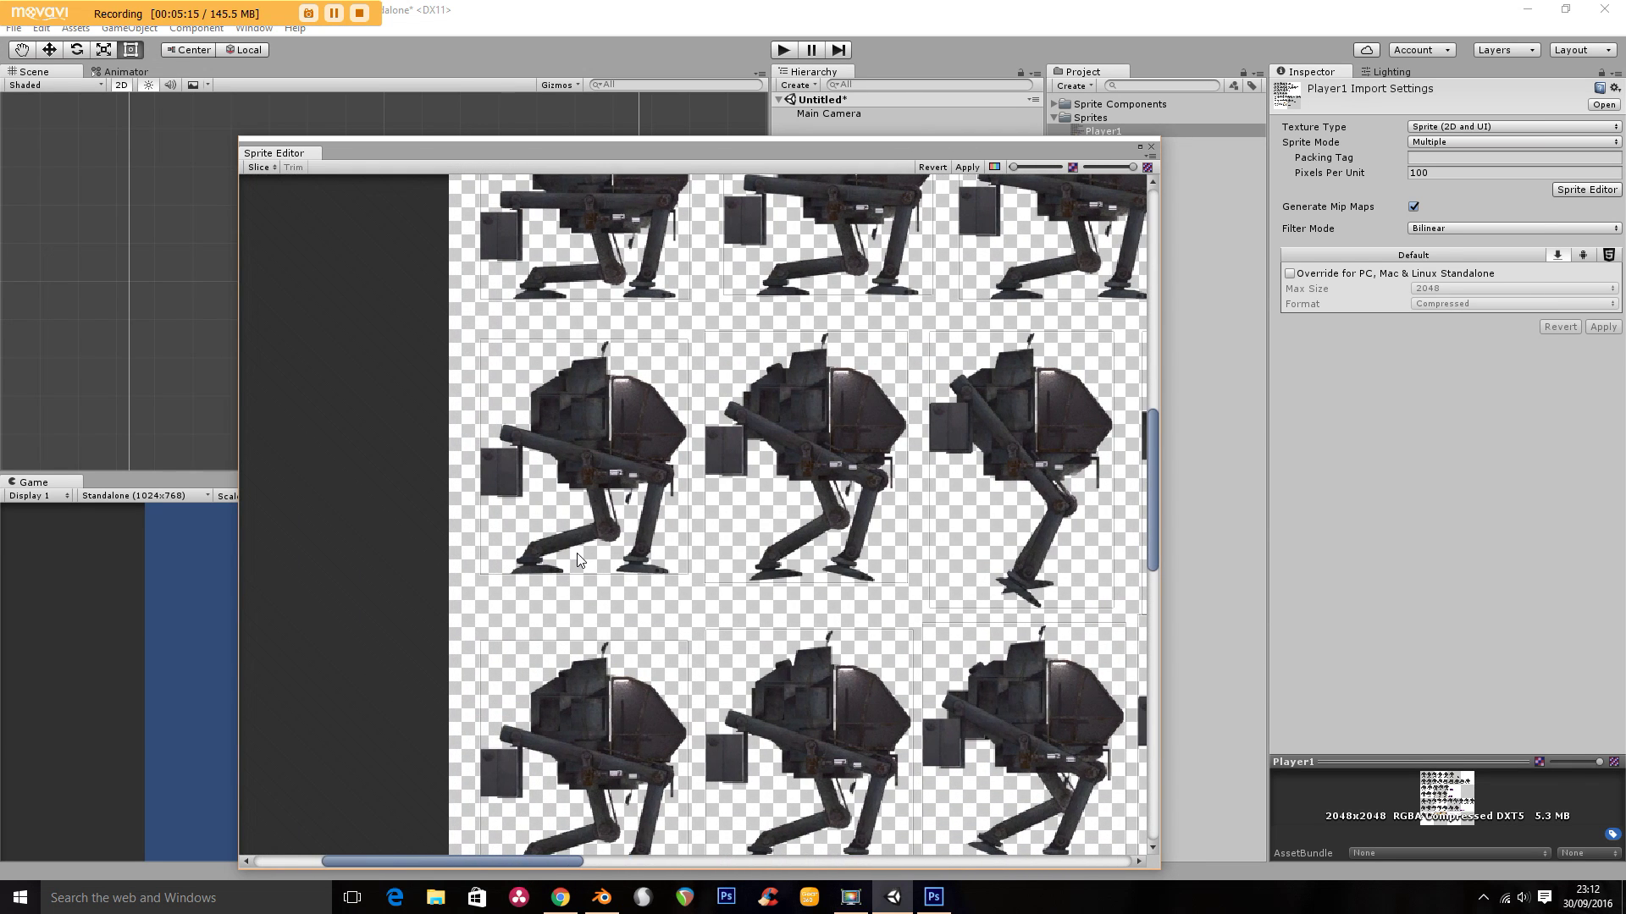
click(562, 440)
click(1012, 736)
text(jump1)
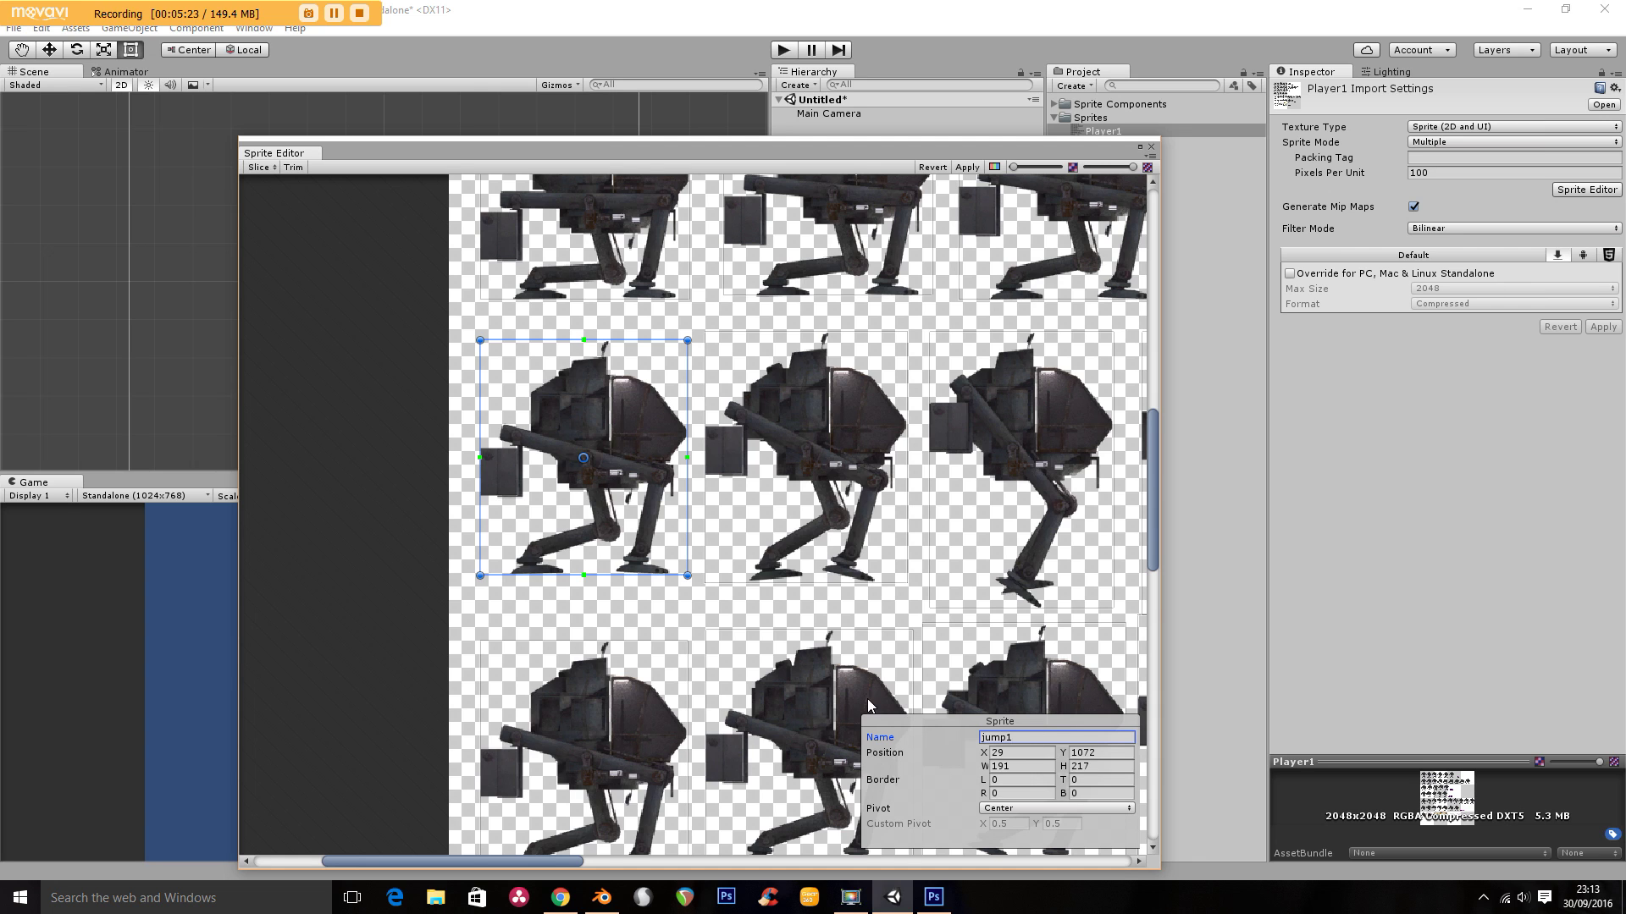
click(777, 452)
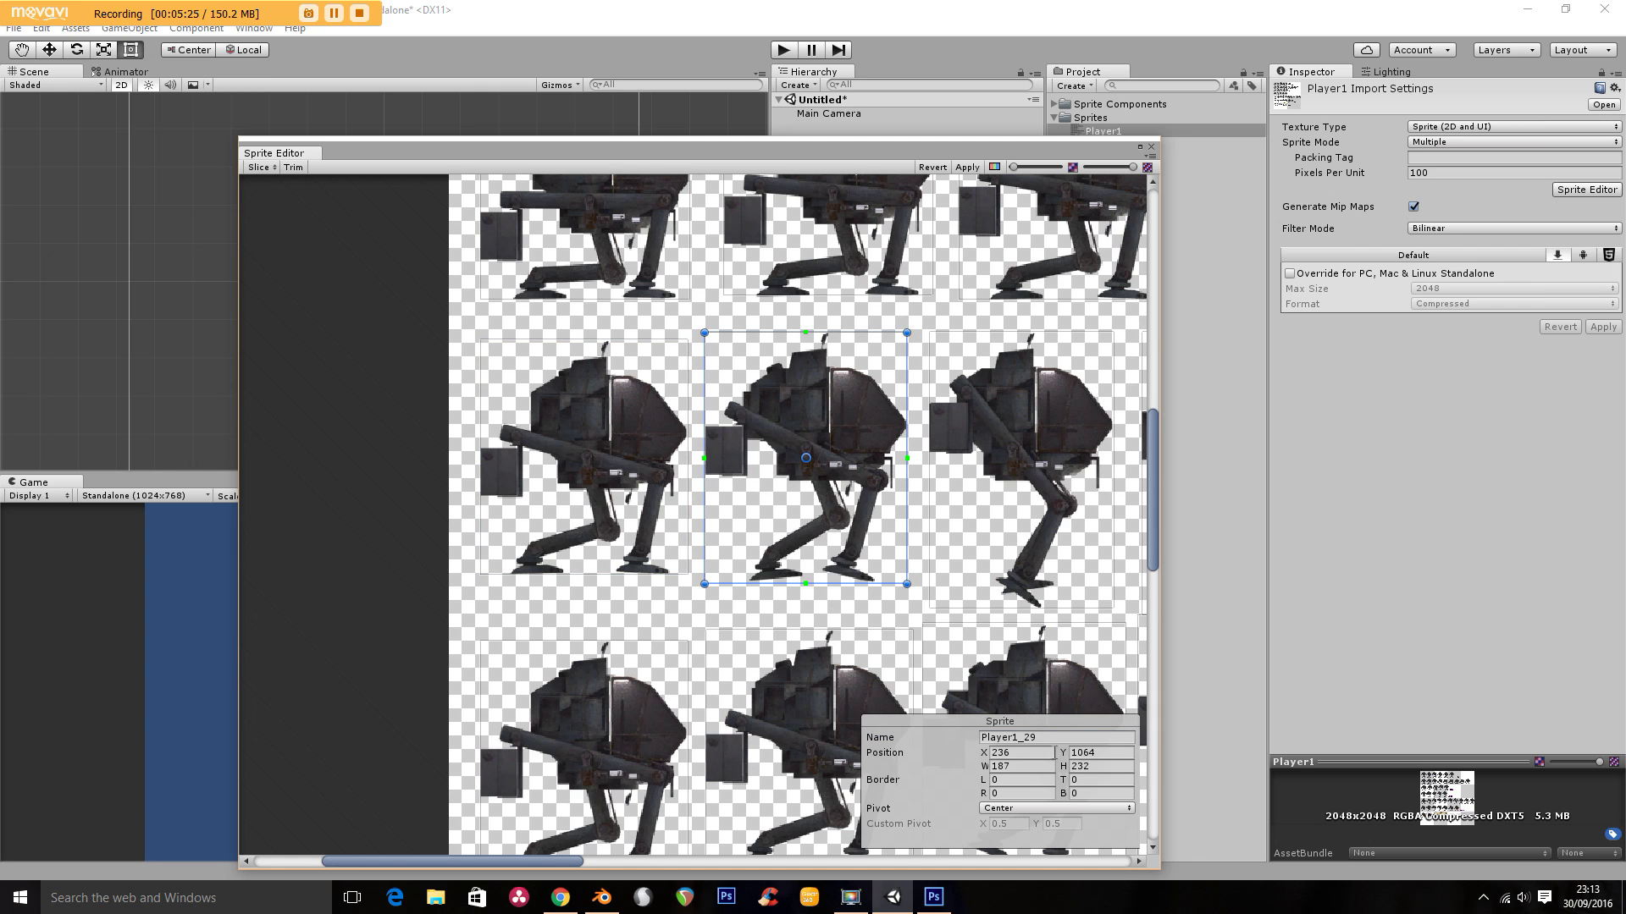
click(1021, 736)
text(jump2)
Rename the third and fourth sprite slices in the Jump row as jump3 and jump4
drag(531, 862, 615, 862)
click(711, 457)
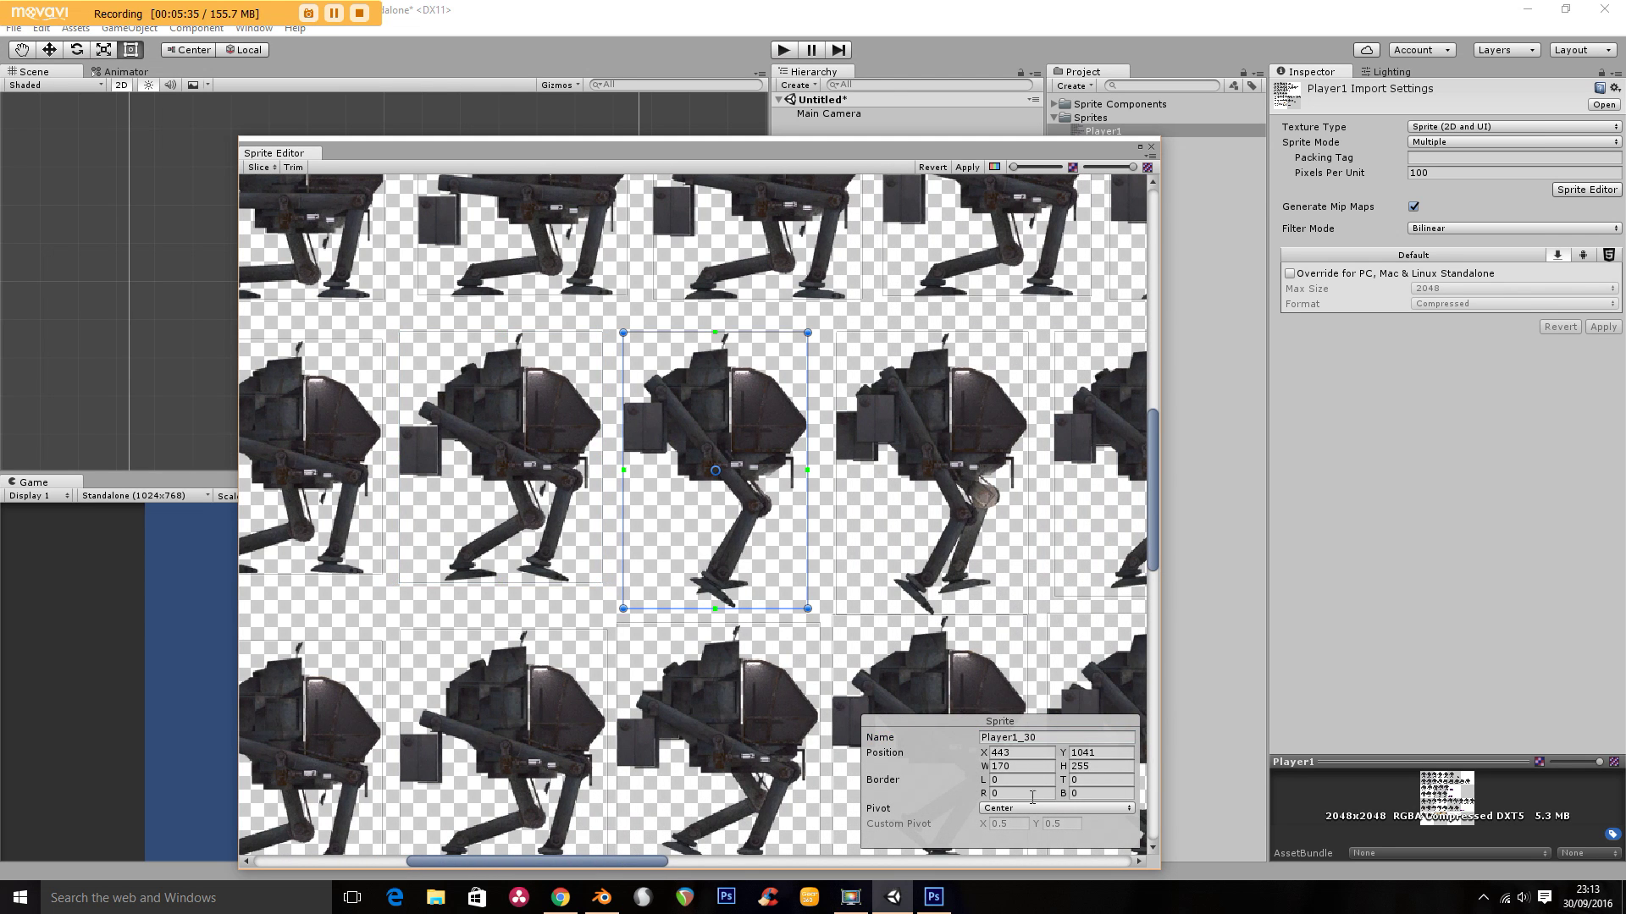
click(1031, 738)
text(jump3)
click(931, 453)
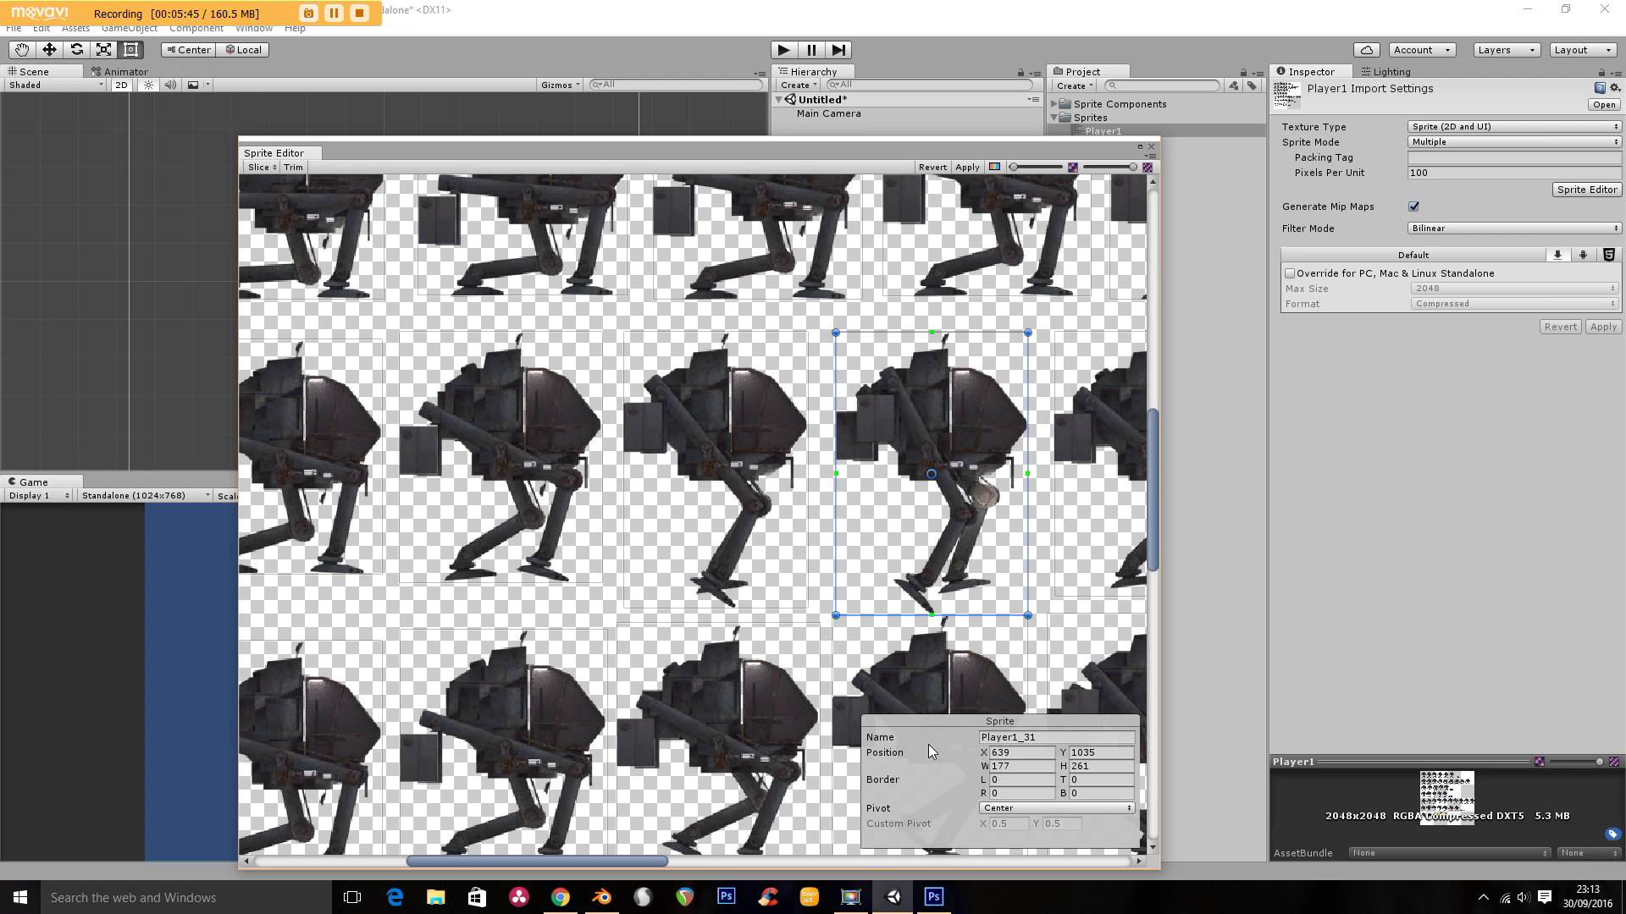
click(1010, 744)
text(jump4)
Rename the fifth sprite slice in the Jump row as jump5
drag(632, 862, 766, 862)
click(677, 435)
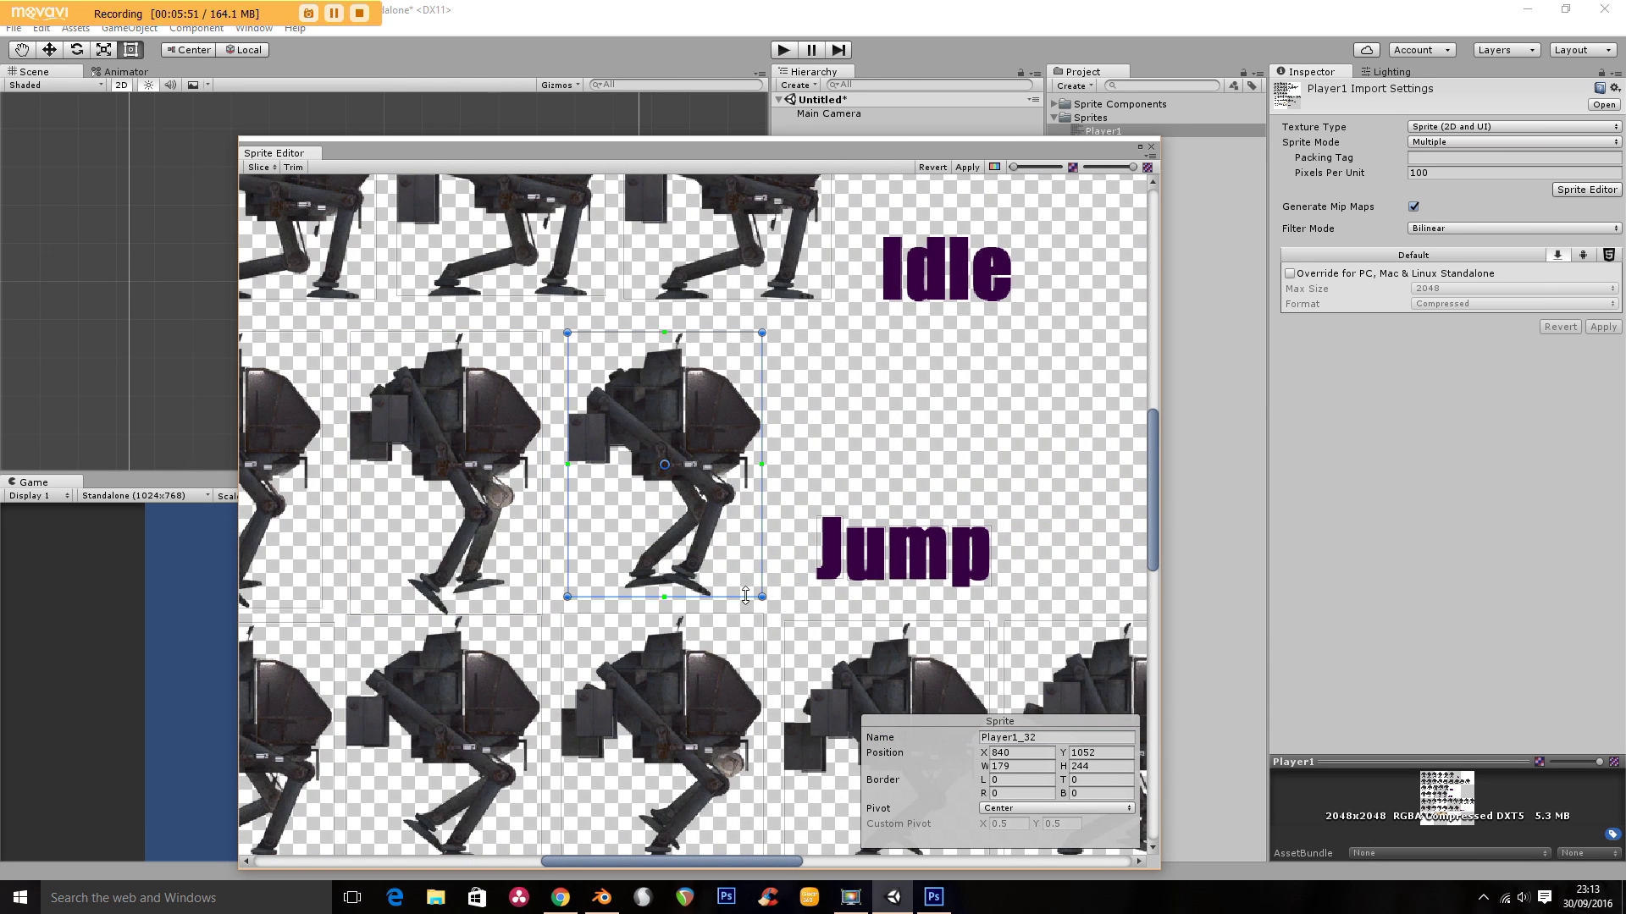
click(1059, 736)
text(jump5)
Delete the separate slices on the letters of the Jump label
click(862, 556)
click(838, 551)
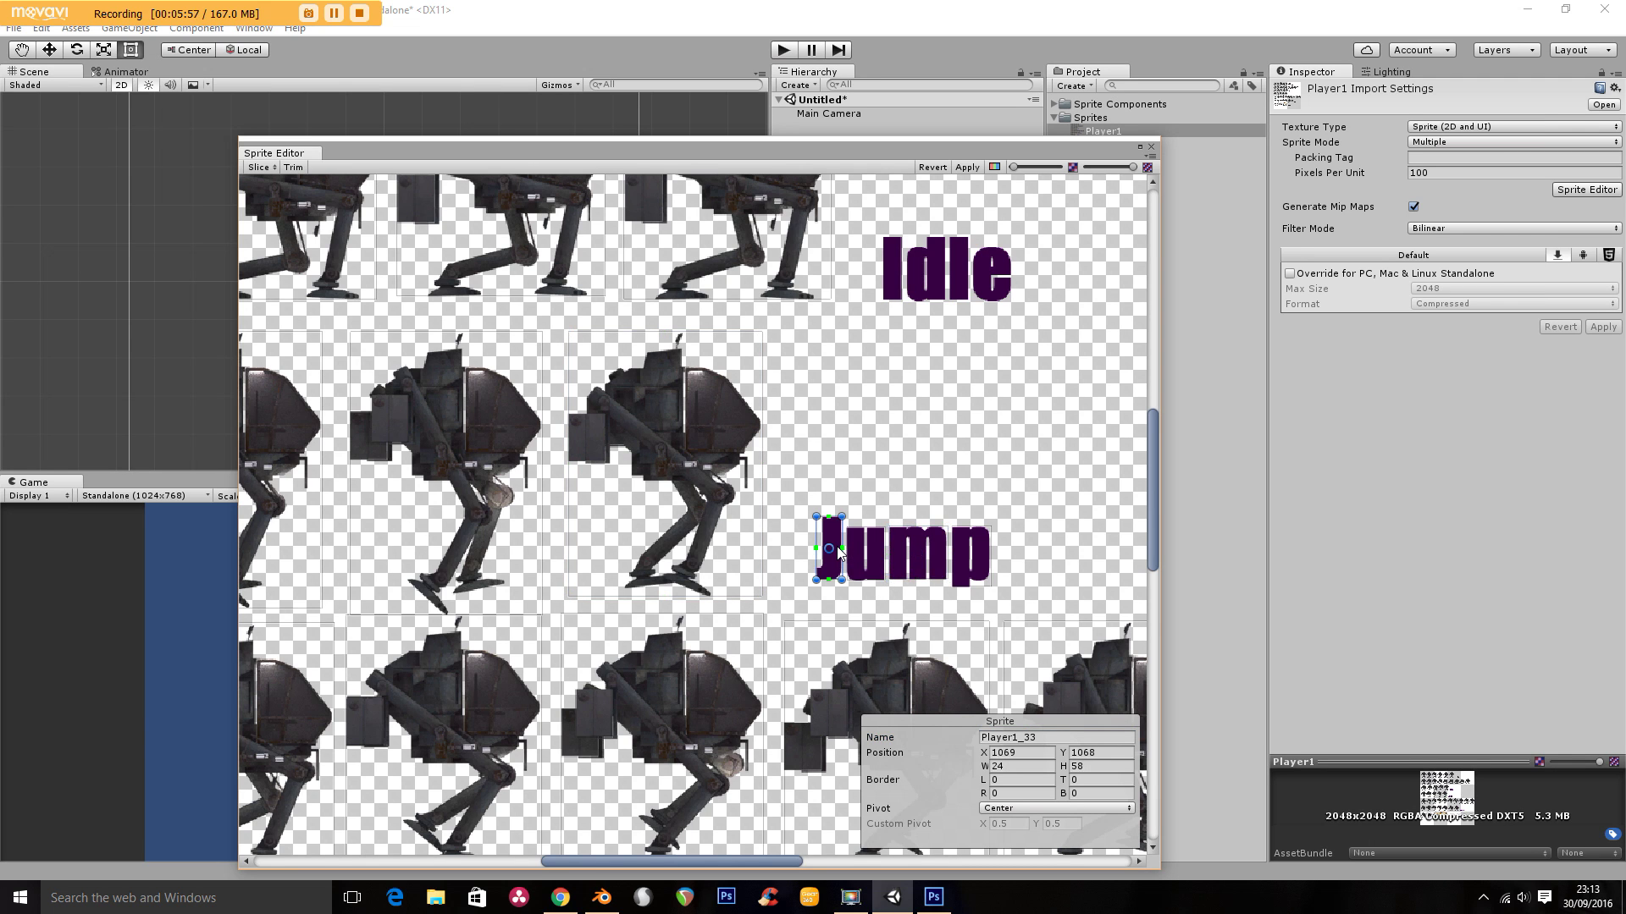
key(Delete)
click(855, 551)
key(Delete)
click(917, 560)
key(Delete)
click(974, 562)
key(Delete)
Rename the first three sprite slices in the upper Walk row, numbering them from w1 to w3
drag(763, 861, 700, 862)
drag(1152, 546, 1158, 632)
drag(649, 859, 509, 851)
click(468, 464)
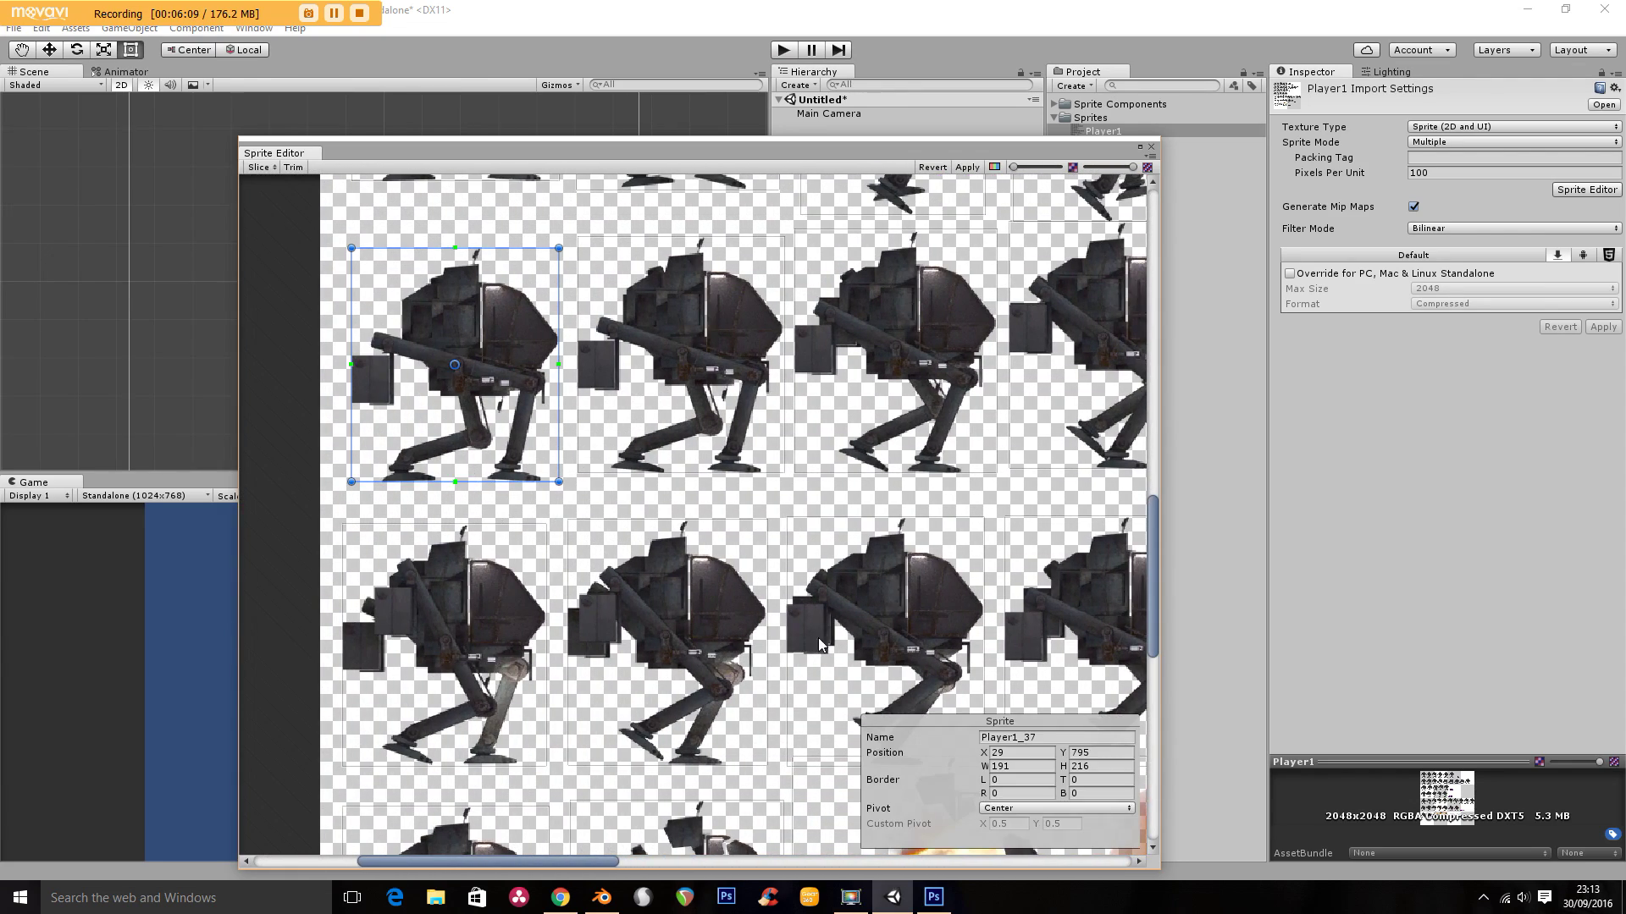
click(1012, 735)
text(w1)
click(713, 457)
click(996, 736)
click(932, 444)
click(1033, 736)
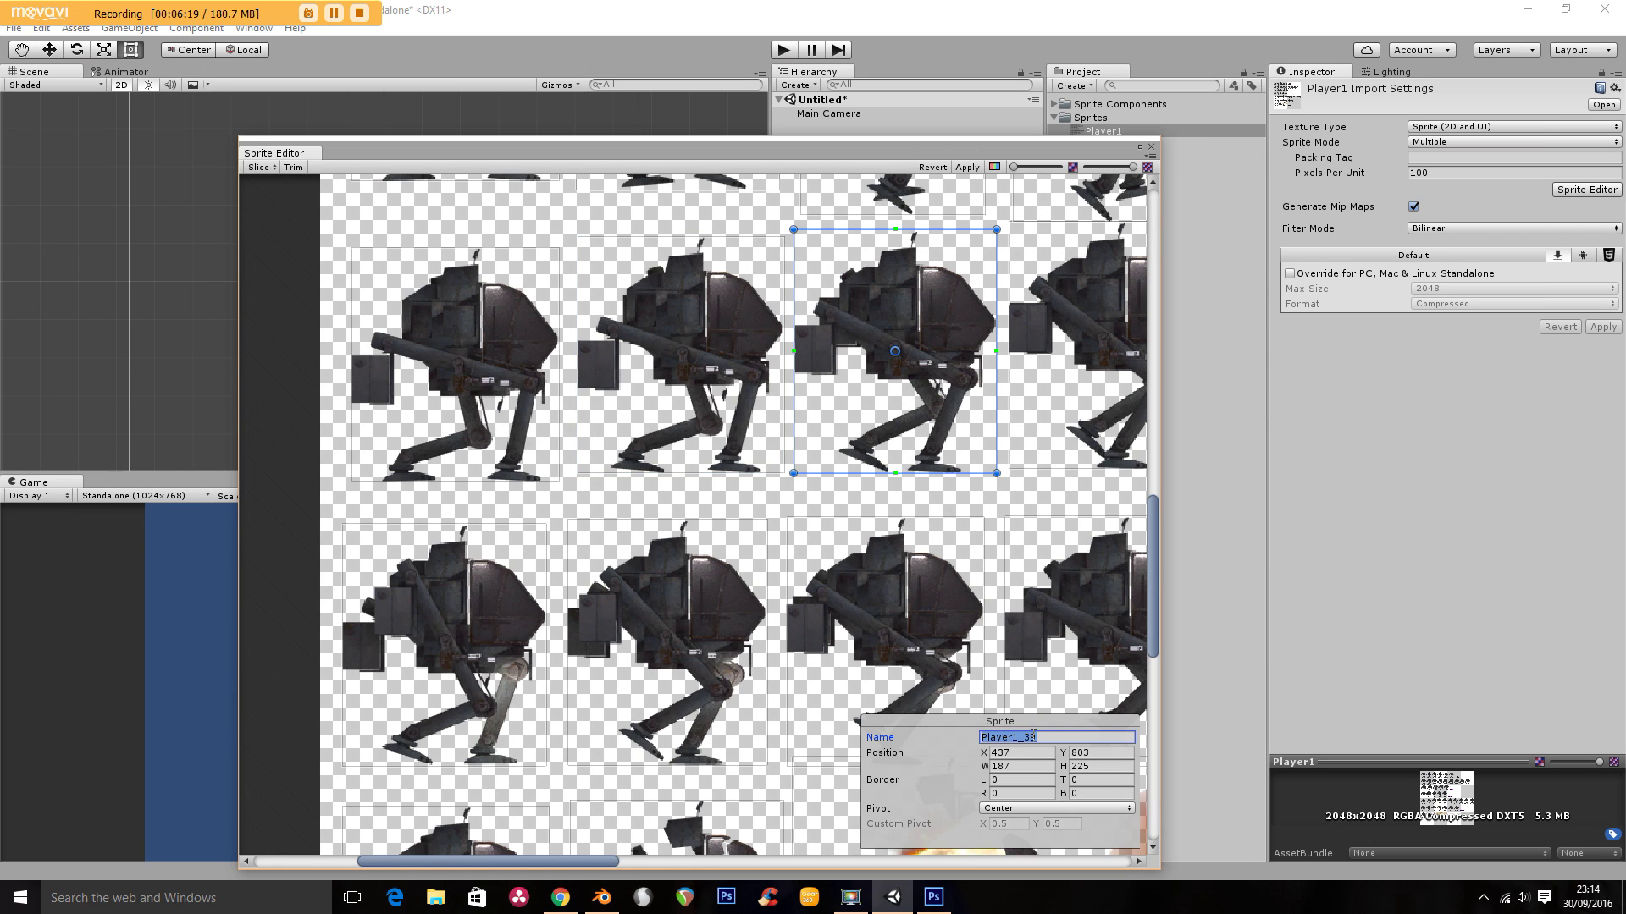
text(w3)
Rename the fourth and fifth sprite slices in the upper Walk row as w4 and w5
click(1121, 405)
drag(605, 861, 724, 862)
click(1033, 736)
text(w4)
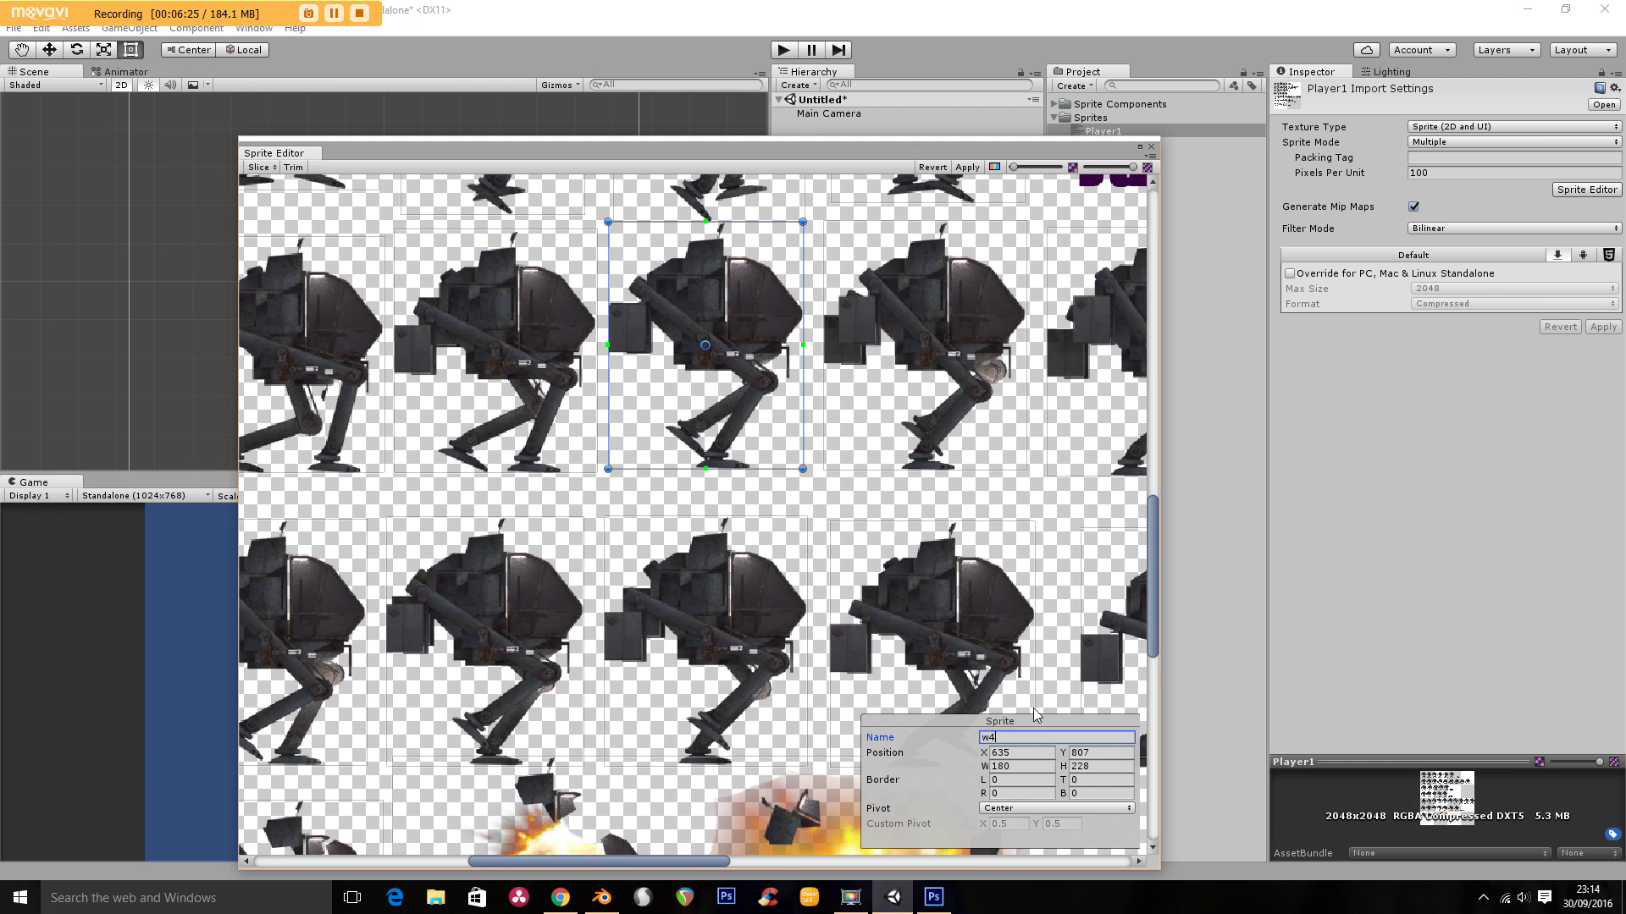
click(948, 418)
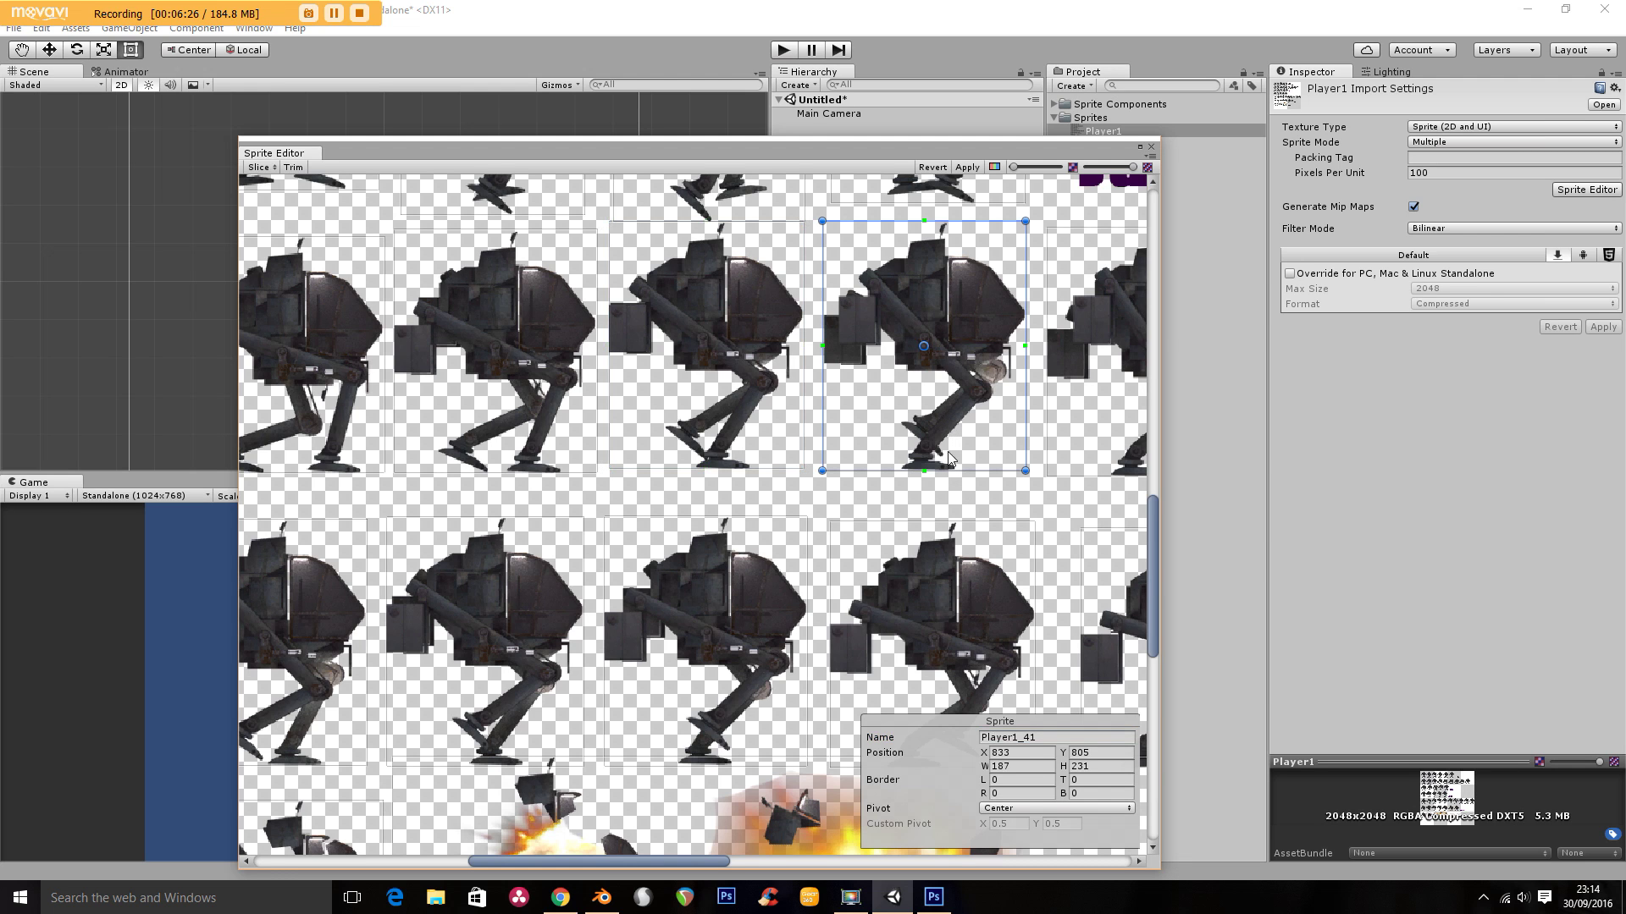
click(1011, 736)
text(w5)
Rename the sixth and seventh sprite slices in the upper Walk row, continuing the w numbering up to w7
click(1101, 420)
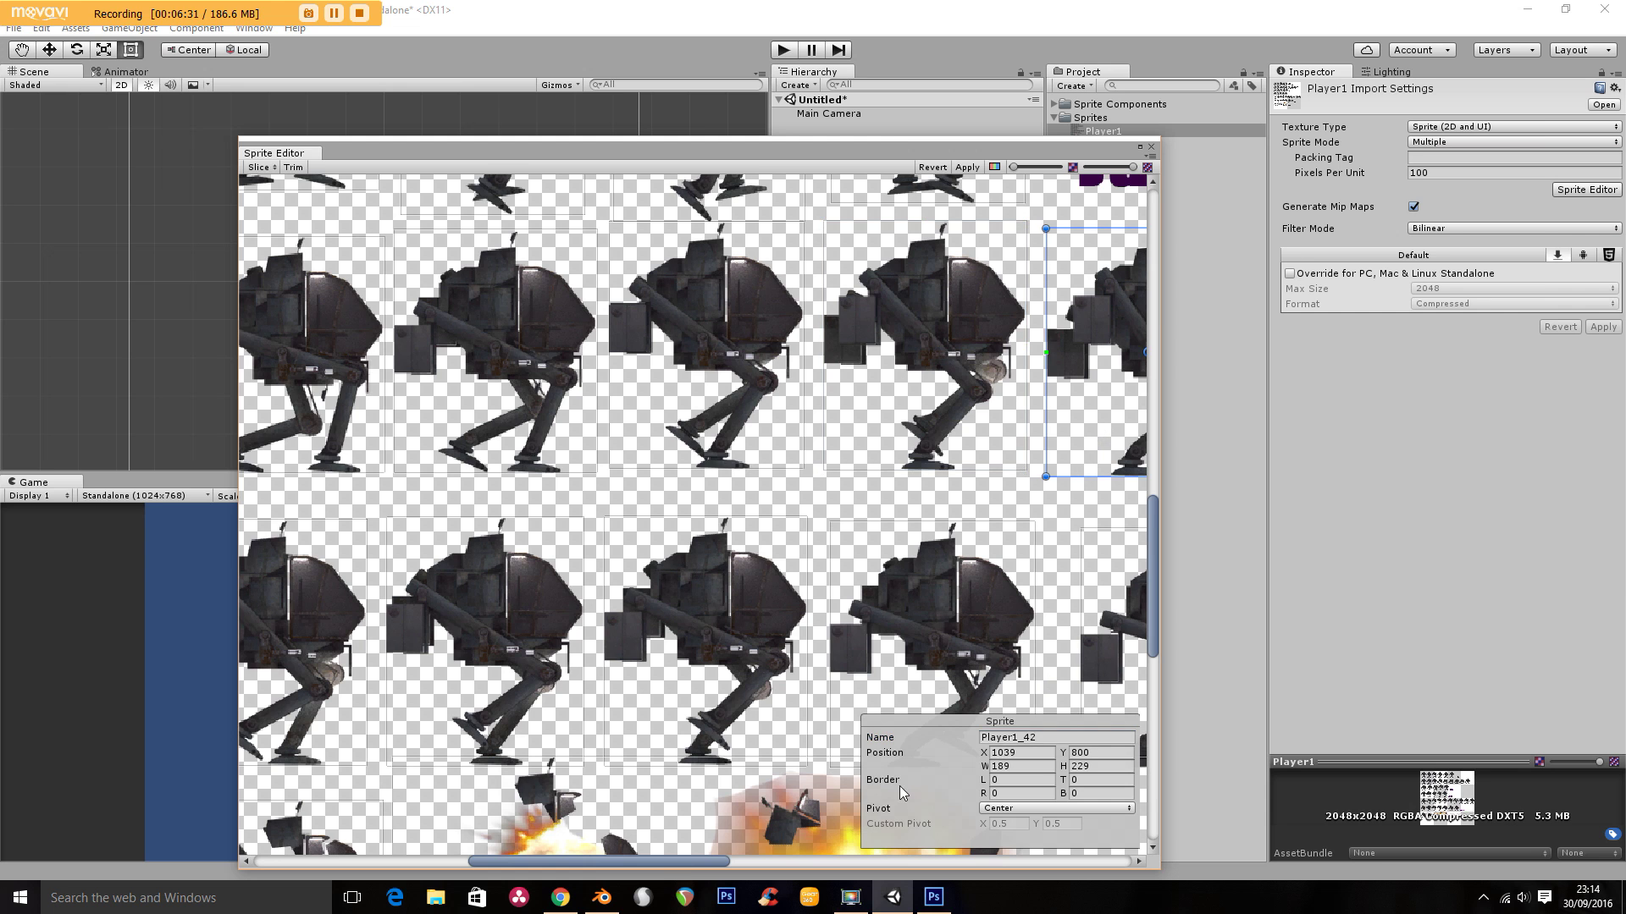
drag(672, 859, 790, 859)
click(1023, 738)
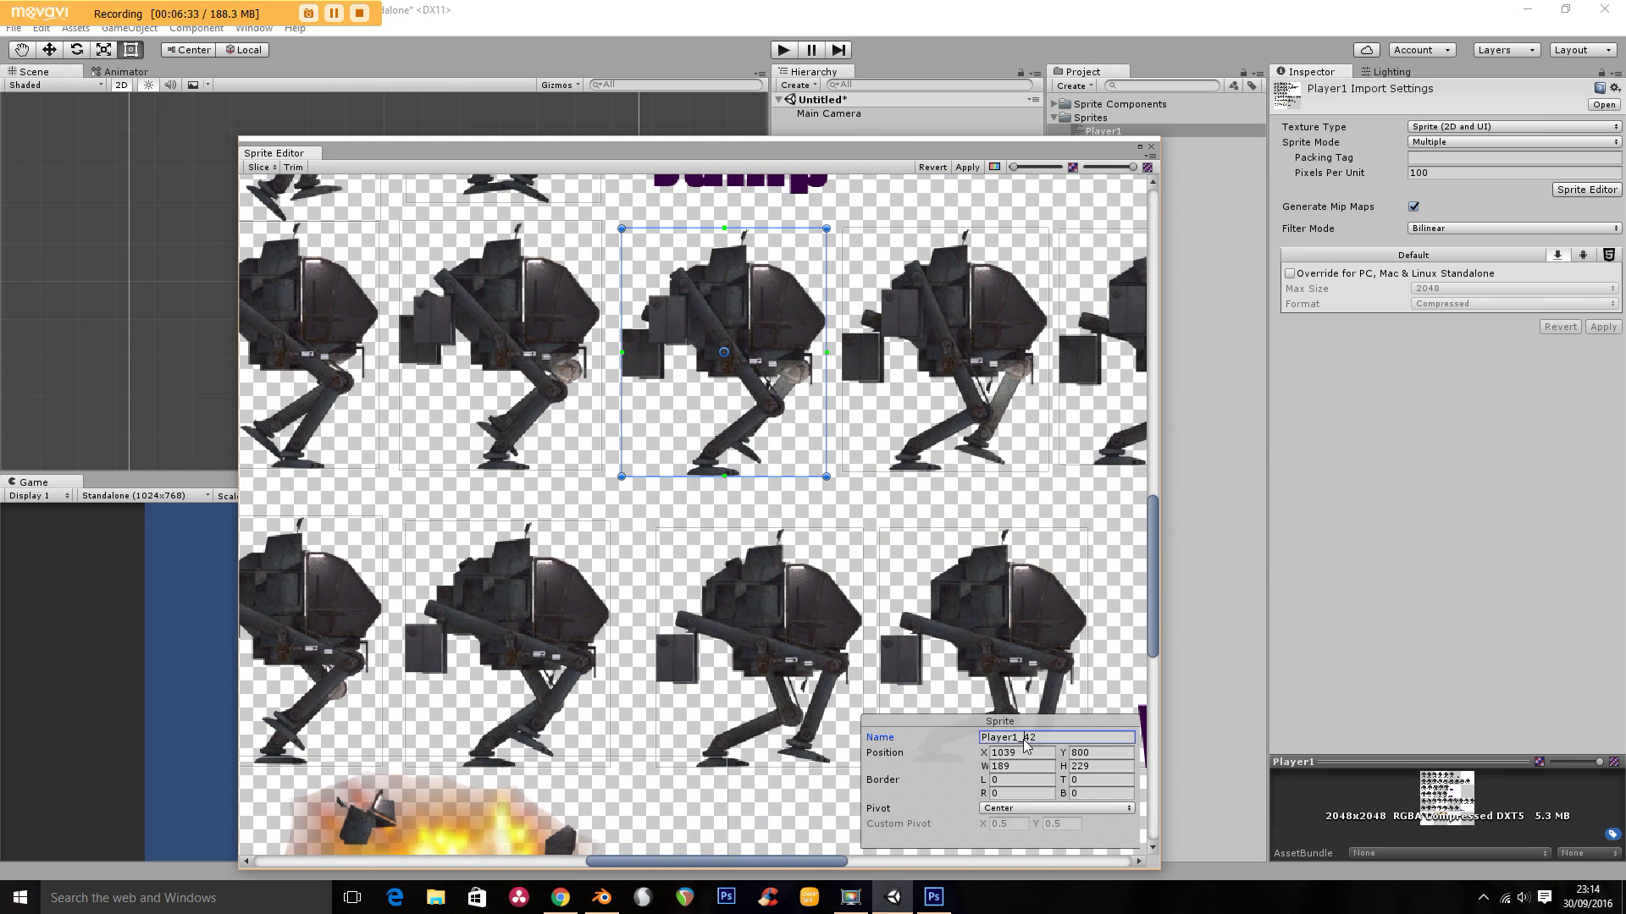
click(1019, 367)
click(1017, 738)
text(w7)
Rename the eighth and ninth sprite slices in the upper Walk row as w8 and w9
click(1081, 410)
click(1007, 740)
text(w8)
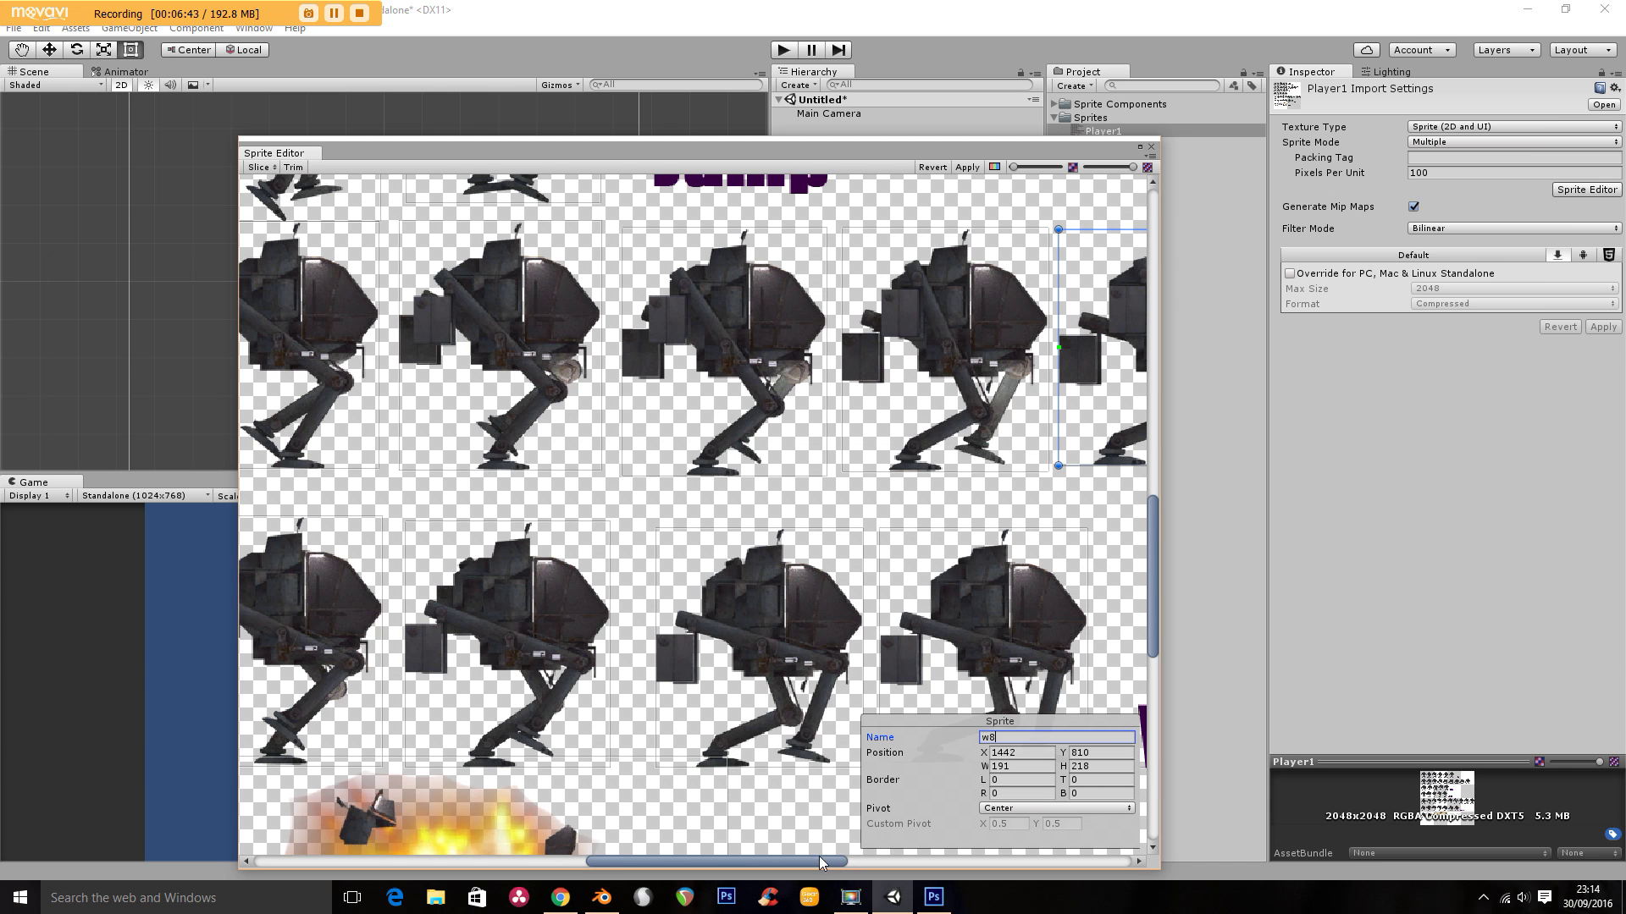
drag(819, 861, 960, 859)
click(927, 376)
click(1026, 737)
text(w9)
Rename the last sprite slice in the upper Walk row as w10
drag(852, 861, 899, 868)
click(961, 436)
click(1030, 737)
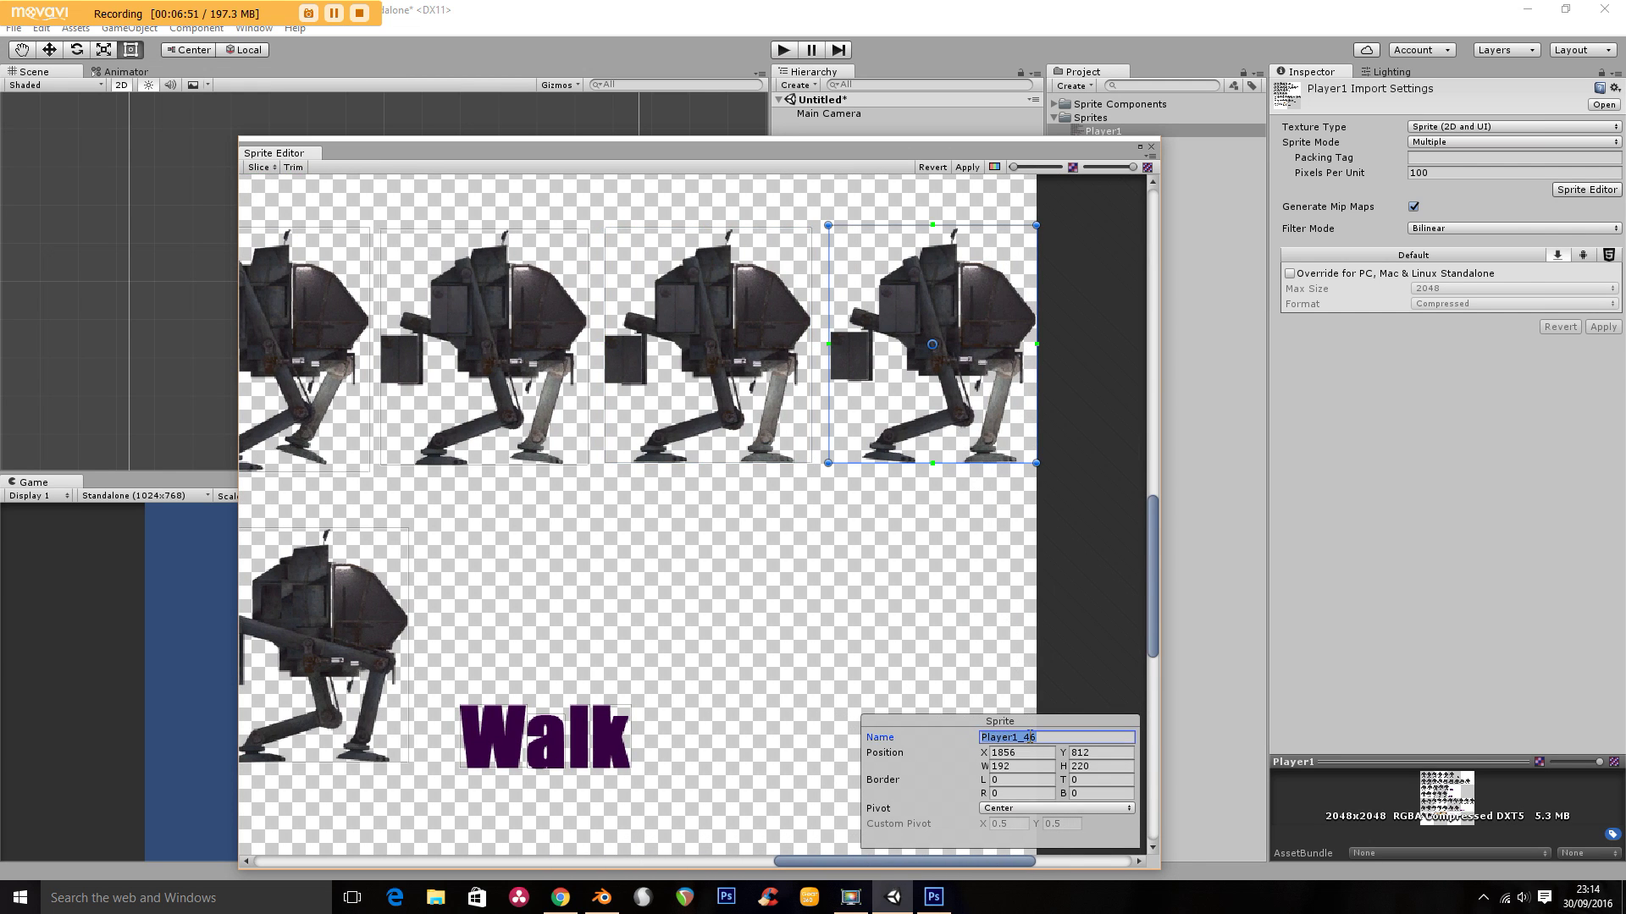
text(w10)
Nudge the first sprite slice in the lower Walk row slightly to X 21, Y 533
drag(1150, 590, 1153, 625)
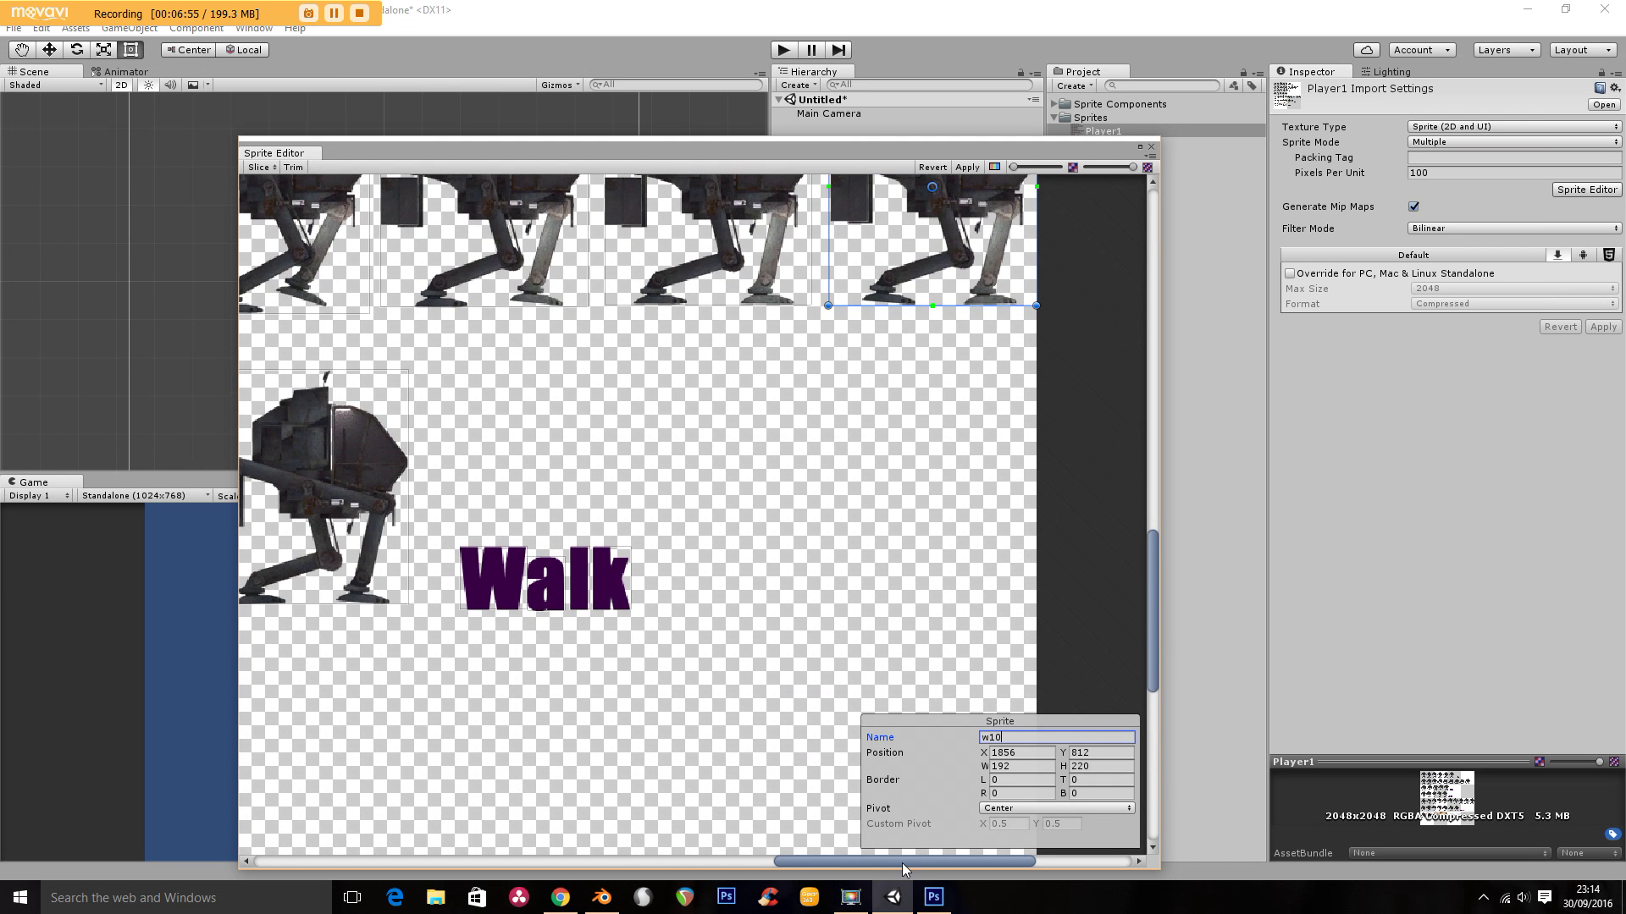
drag(899, 870, 488, 869)
click(457, 551)
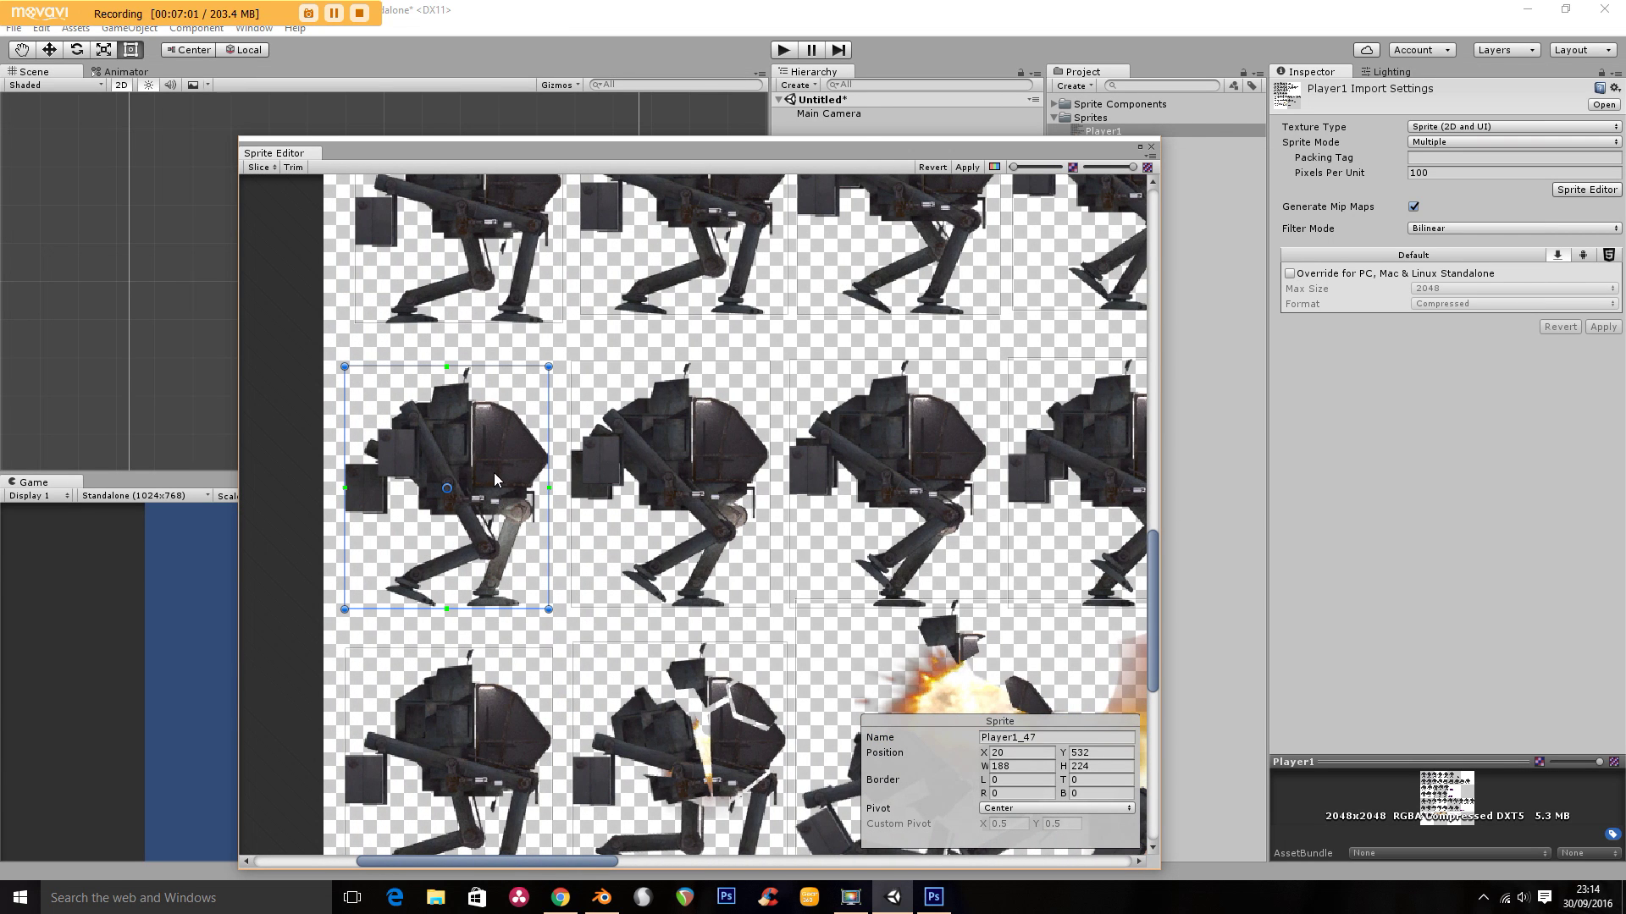
drag(495, 474, 495, 471)
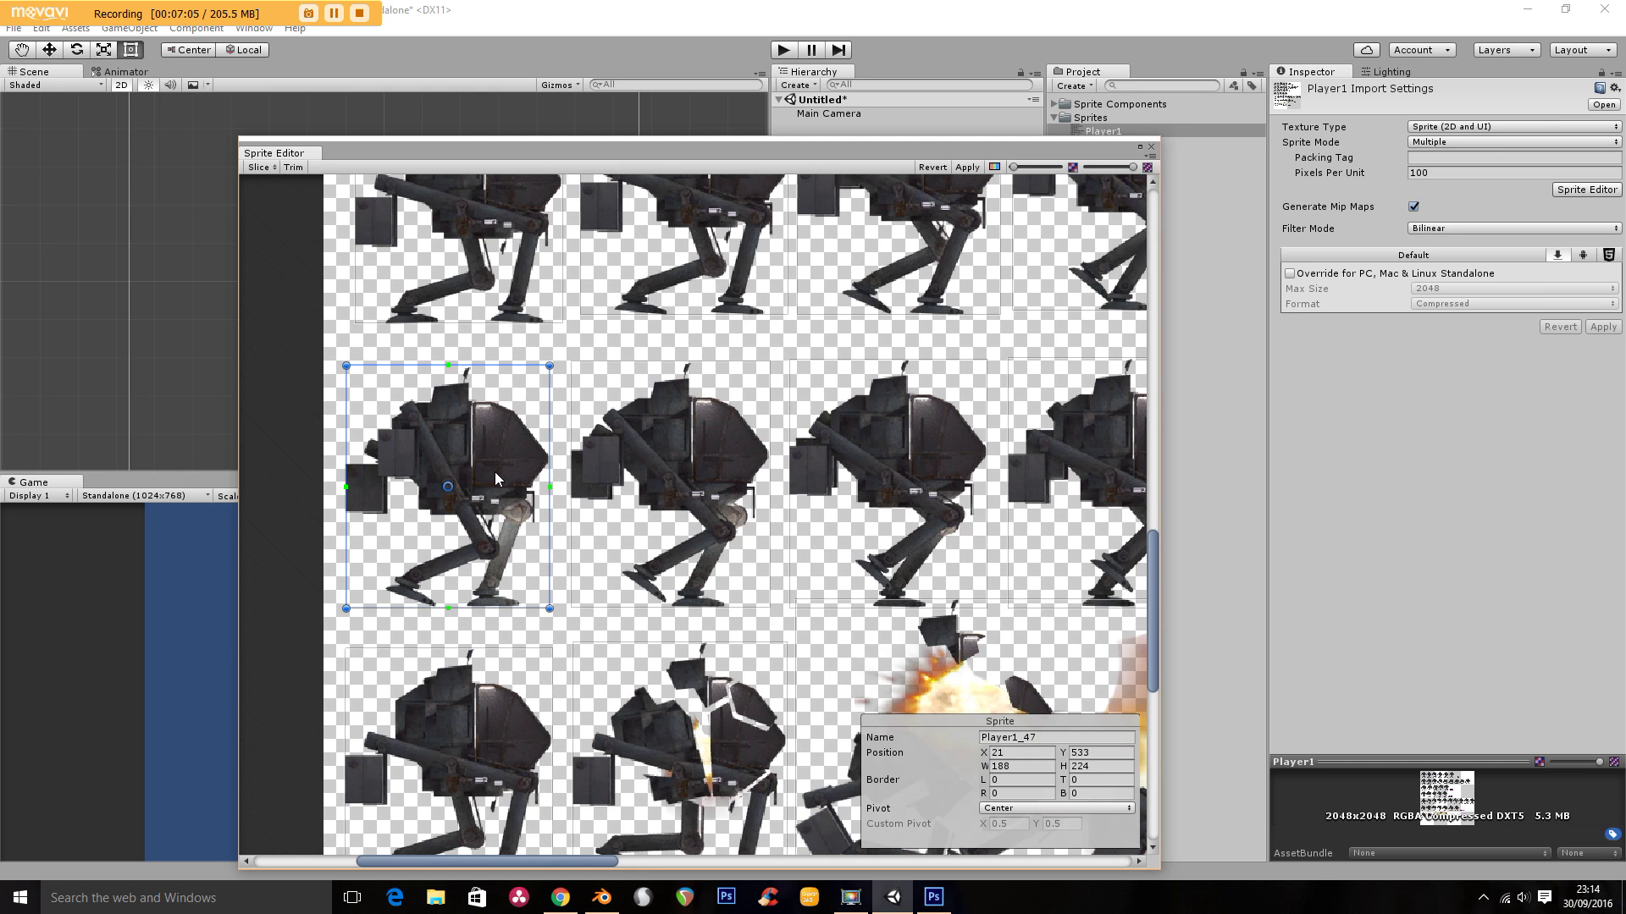
Check the name of the upper Walk row's last slice and rename the lower row's first slice as w11
click(1010, 733)
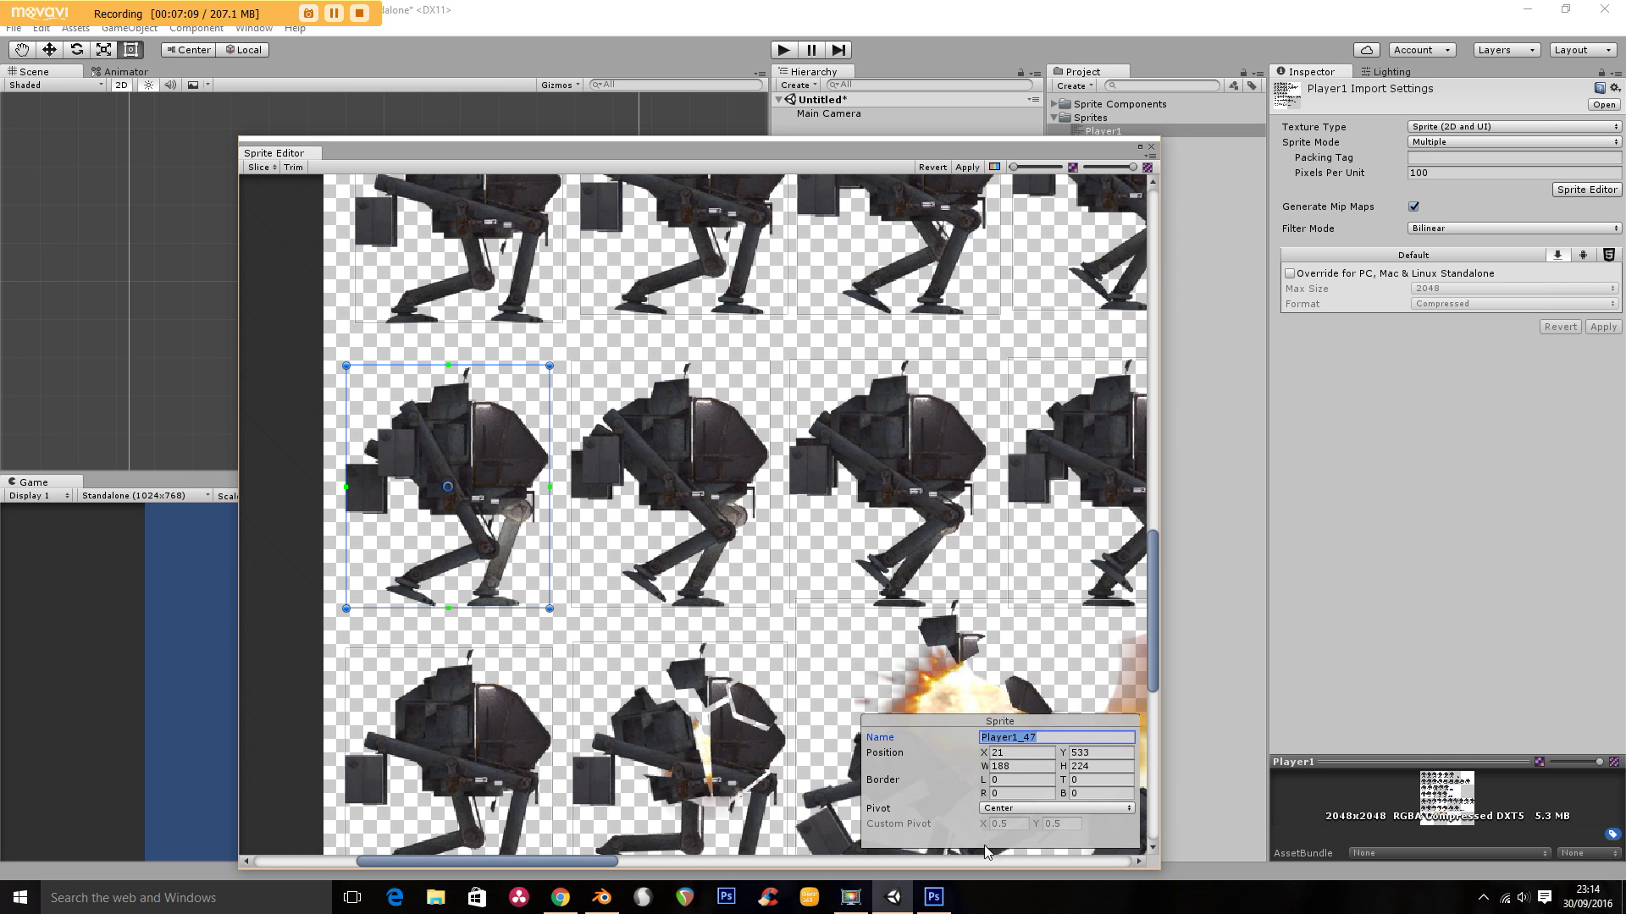
drag(603, 862, 962, 791)
click(1075, 266)
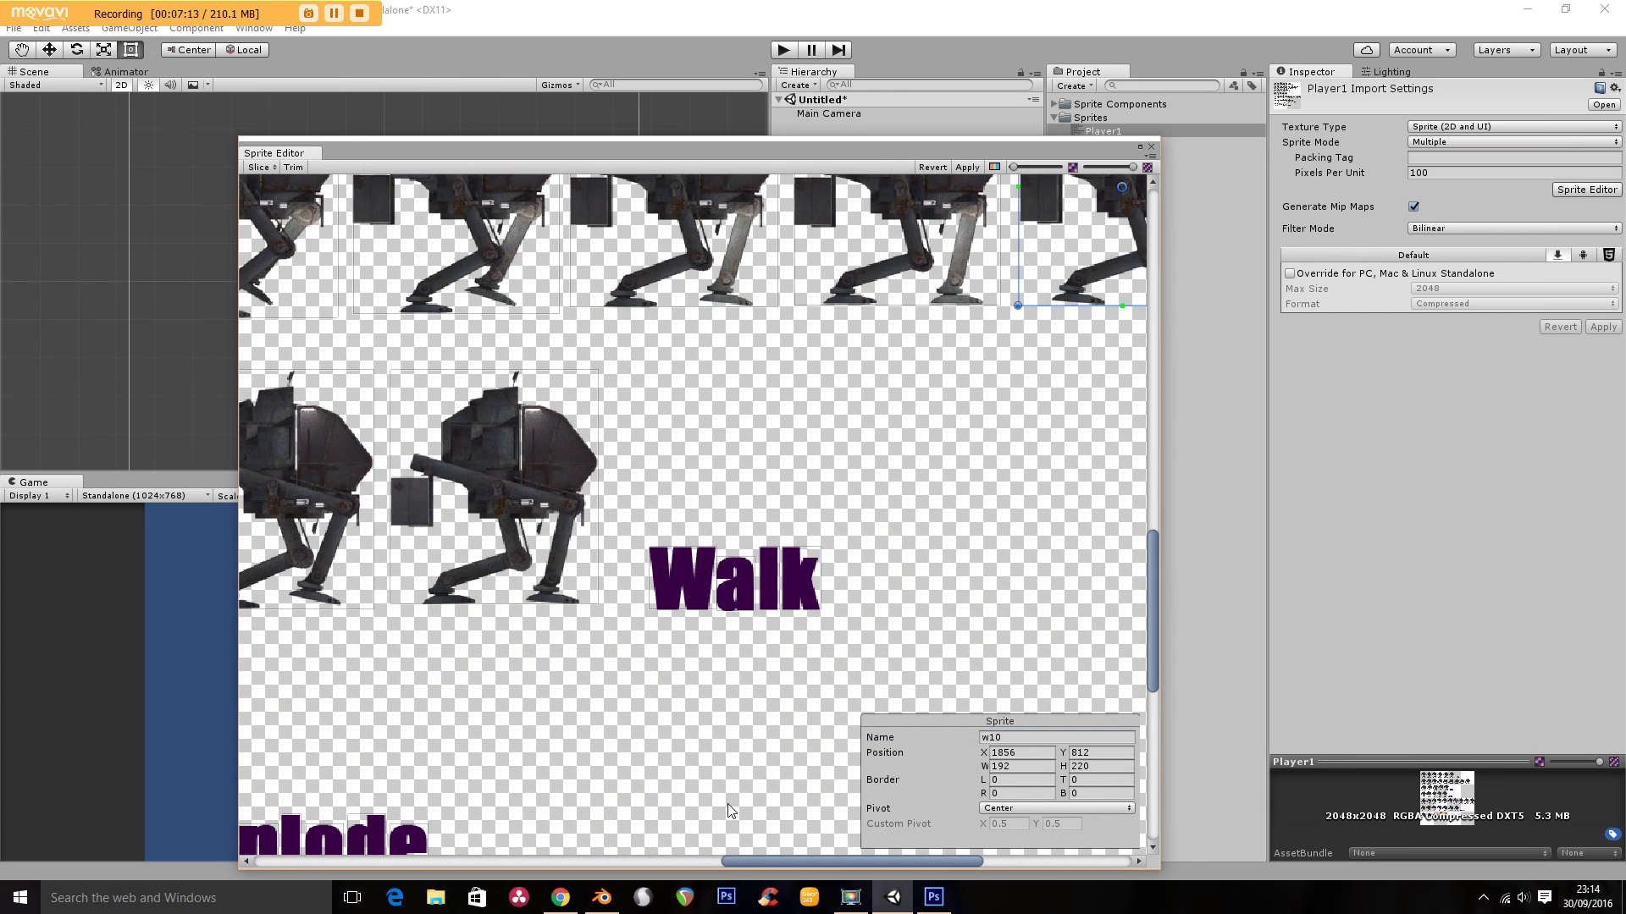
drag(784, 862, 407, 818)
click(400, 463)
click(1001, 735)
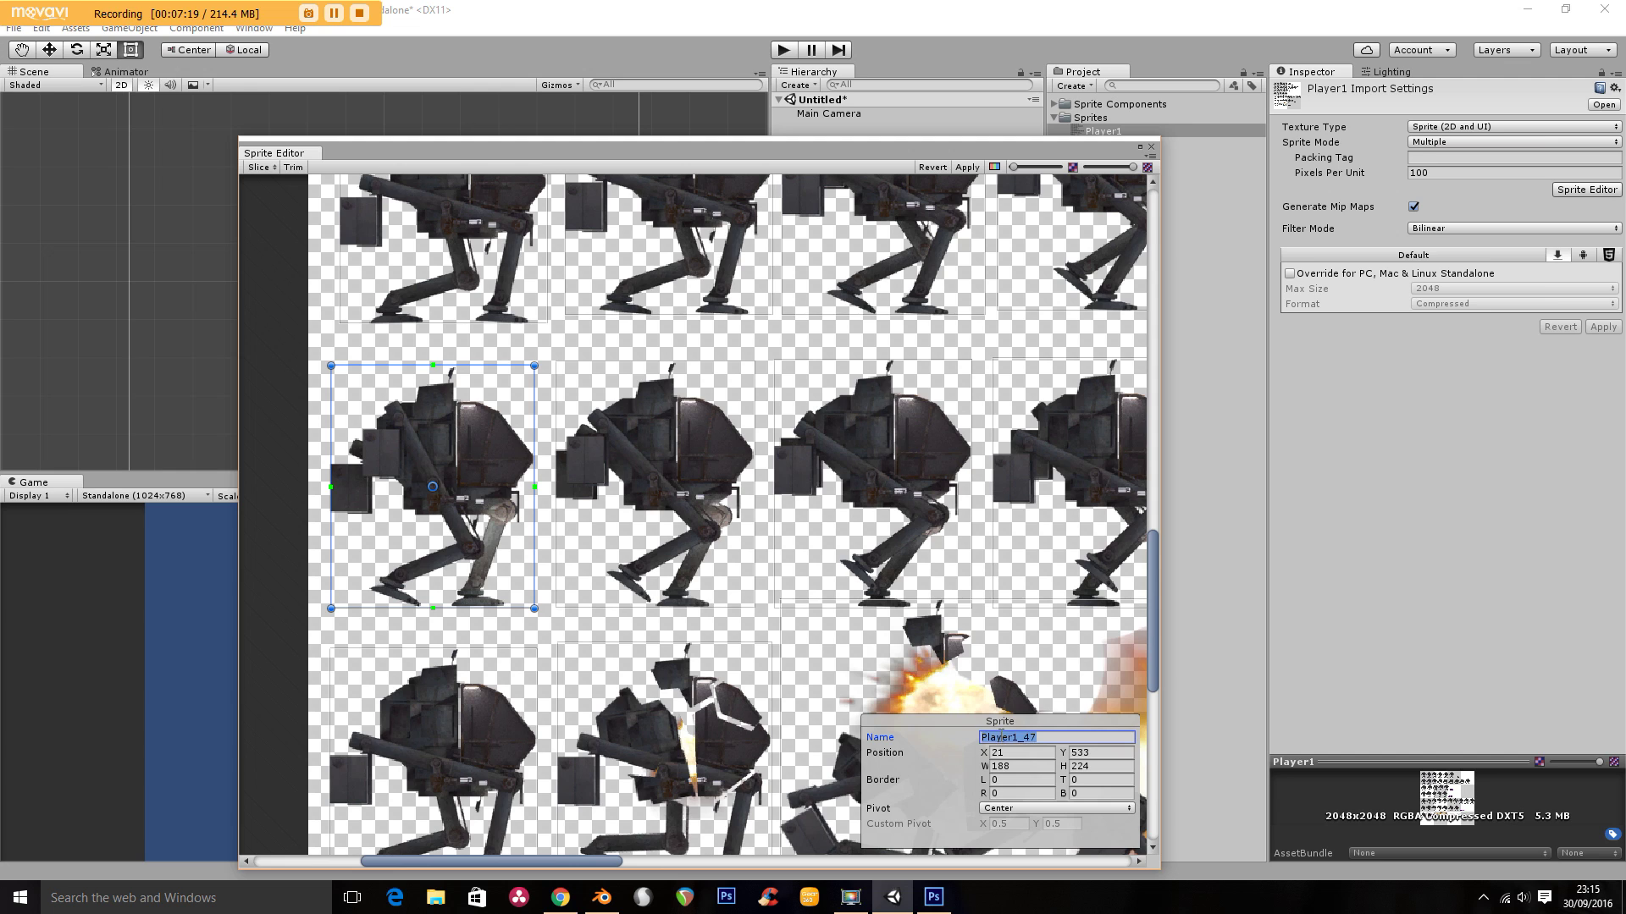
text(w11)
Rename the second and third sprite slices in the lower Walk row, continuing the w numbering up to w13
click(701, 482)
click(1032, 737)
text(w)
click(879, 459)
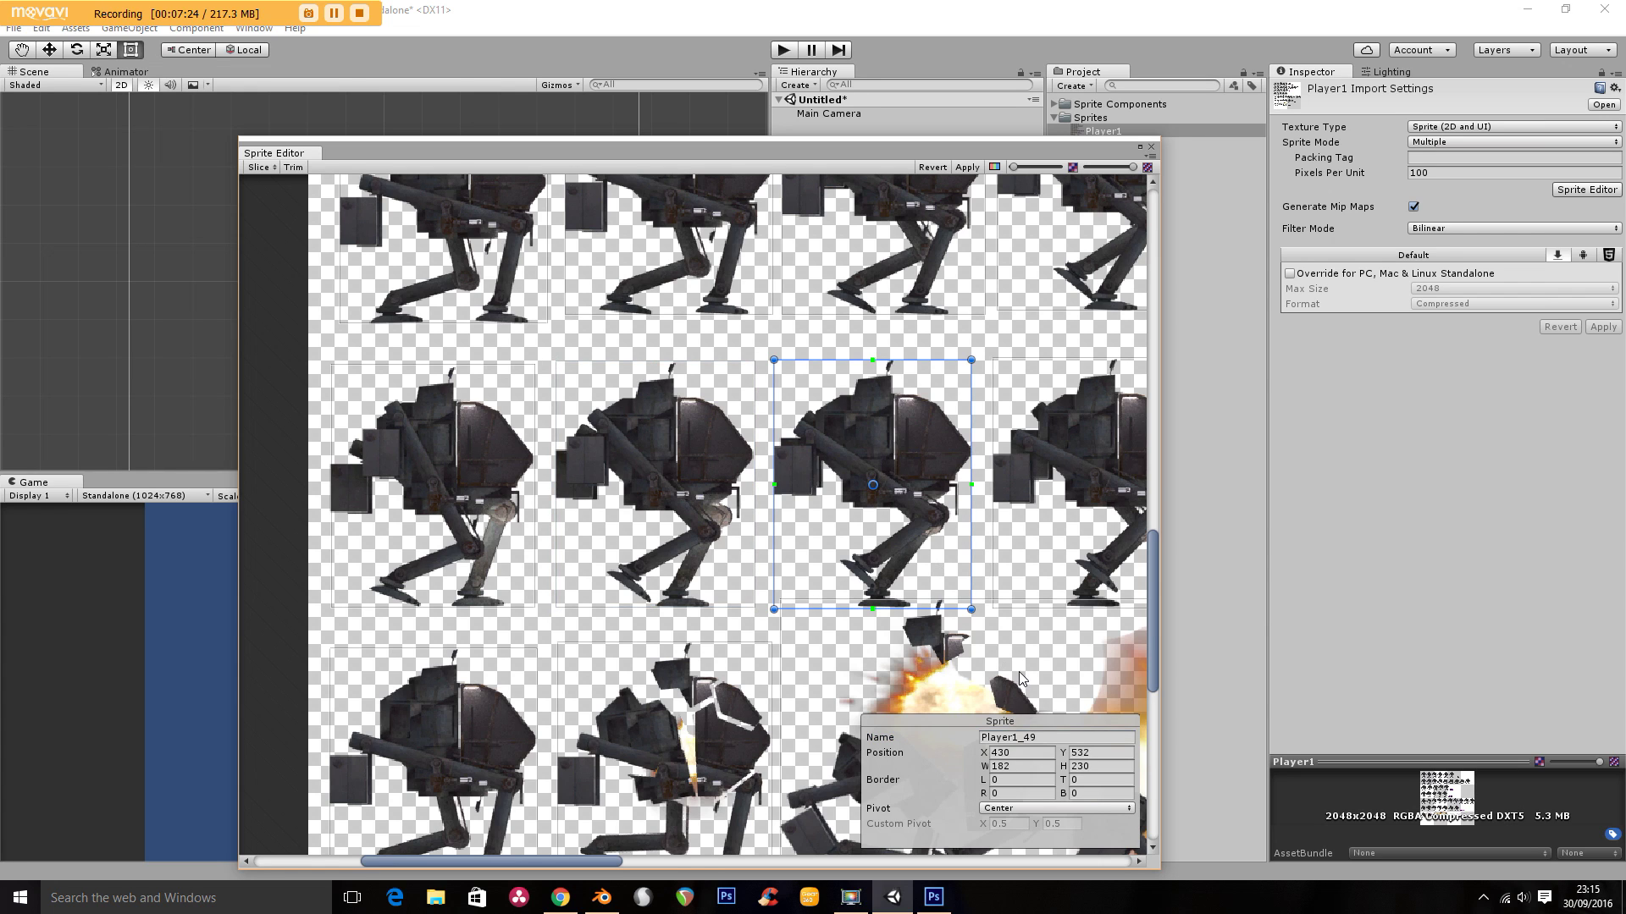
click(1032, 735)
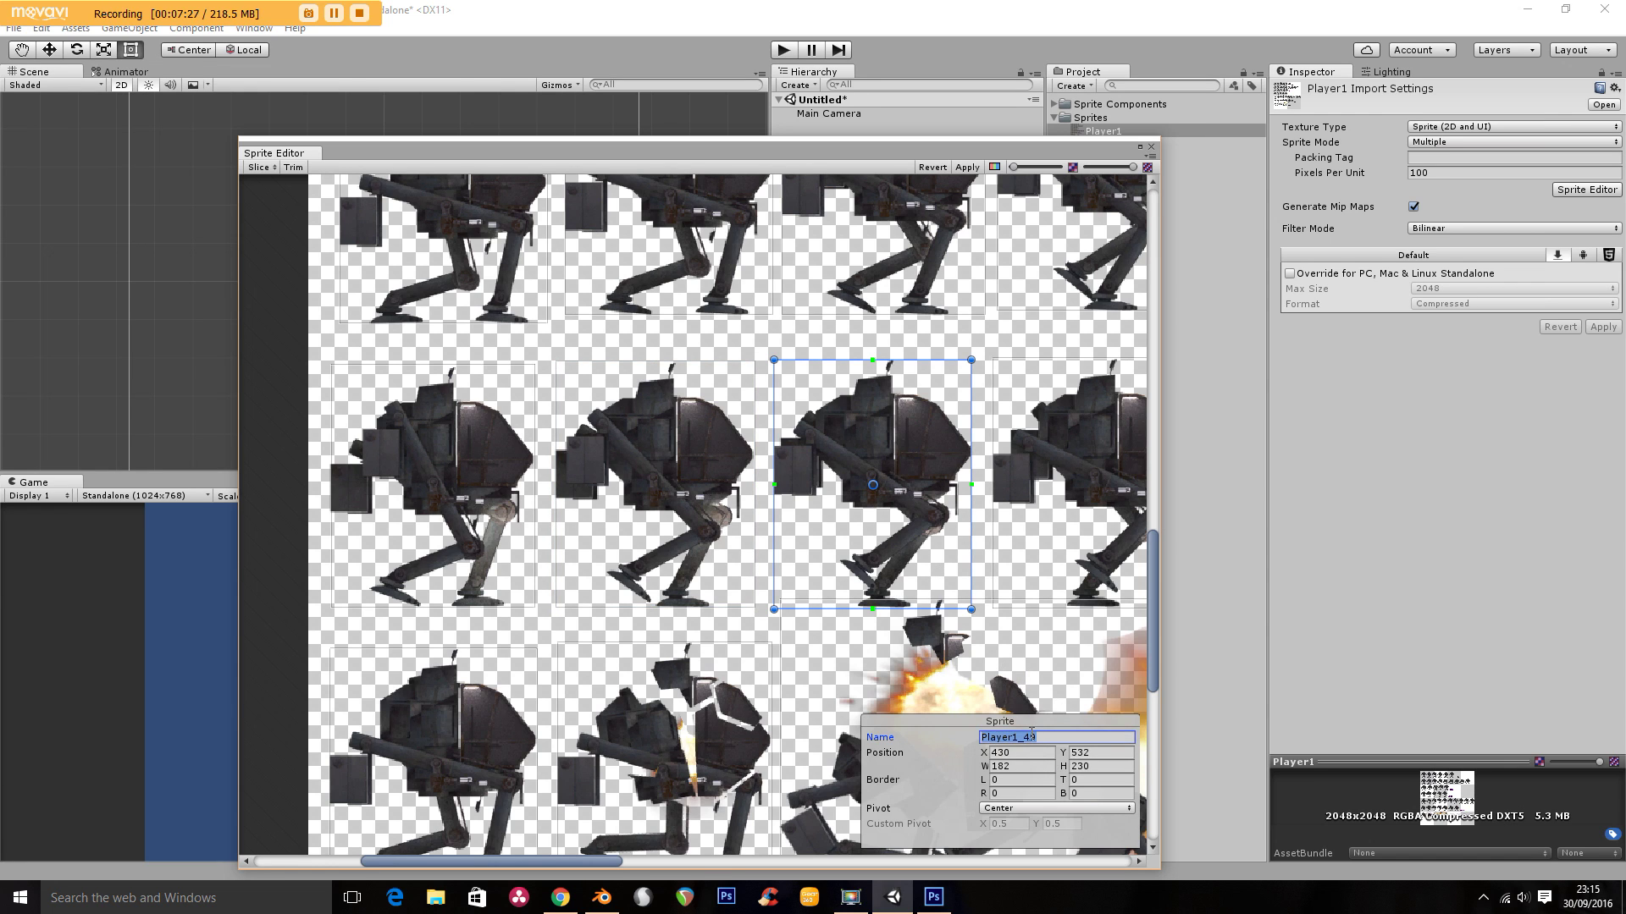
text(w13)
Rename the fourth and fifth sprite slices in the lower Walk row, continuing the w numbering up to w15
click(1135, 533)
drag(585, 861, 705, 859)
click(998, 741)
key(ctrl+a)
text(w)
click(950, 565)
click(1053, 738)
text(w)
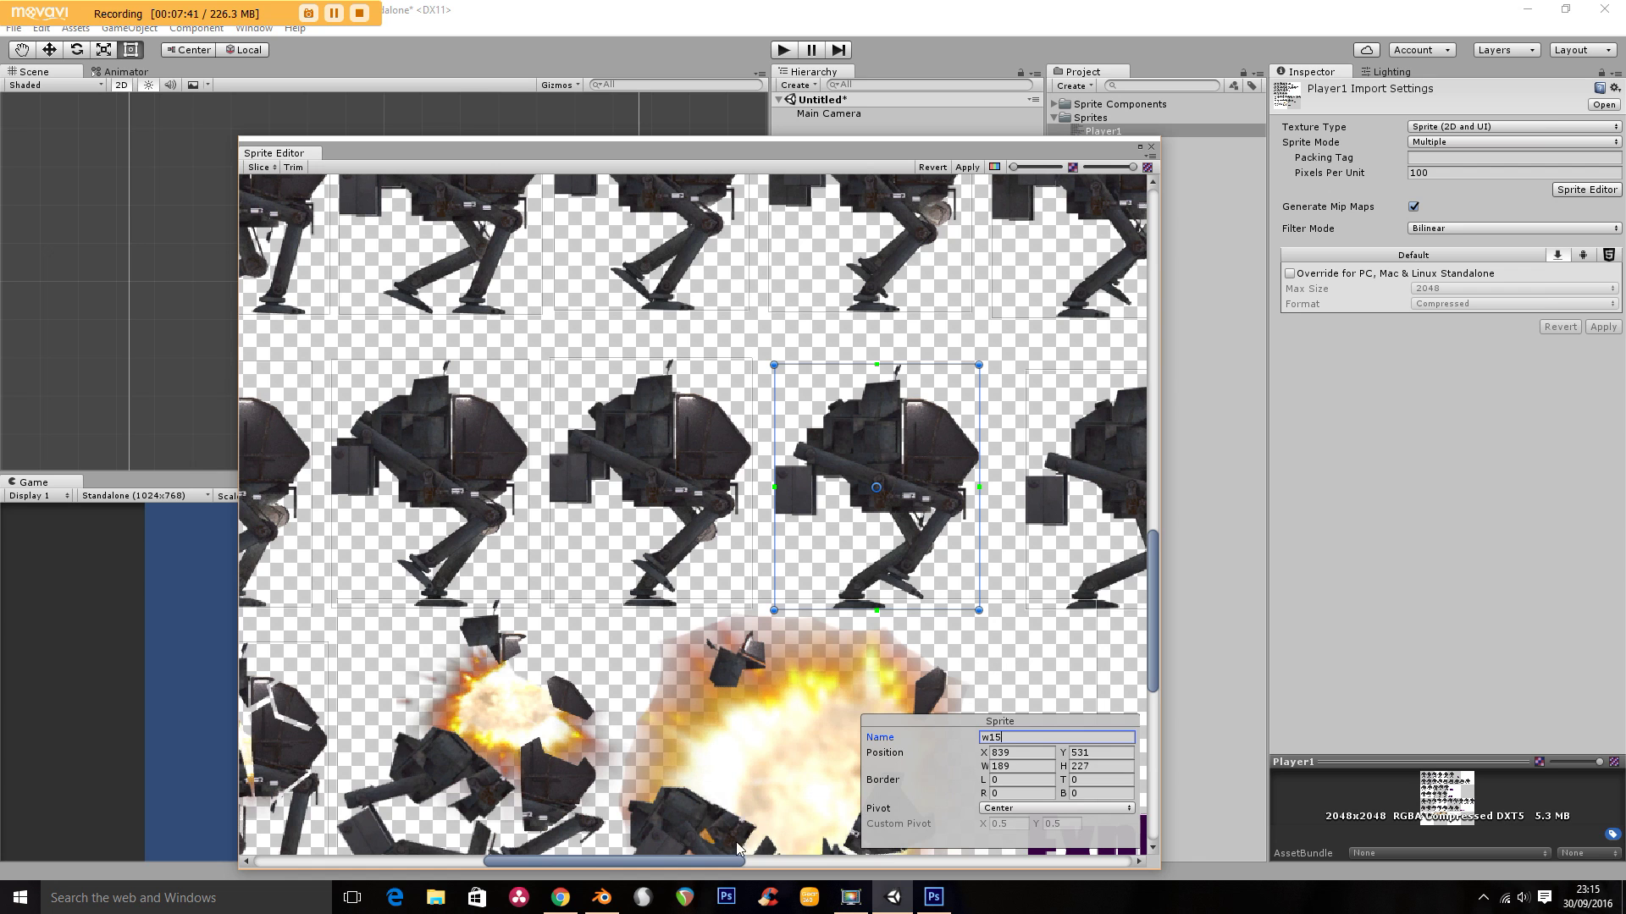
Rename the sixth sprite slice in the lower Walk row as W15 and the seventh as w16
drag(721, 864, 830, 863)
click(800, 474)
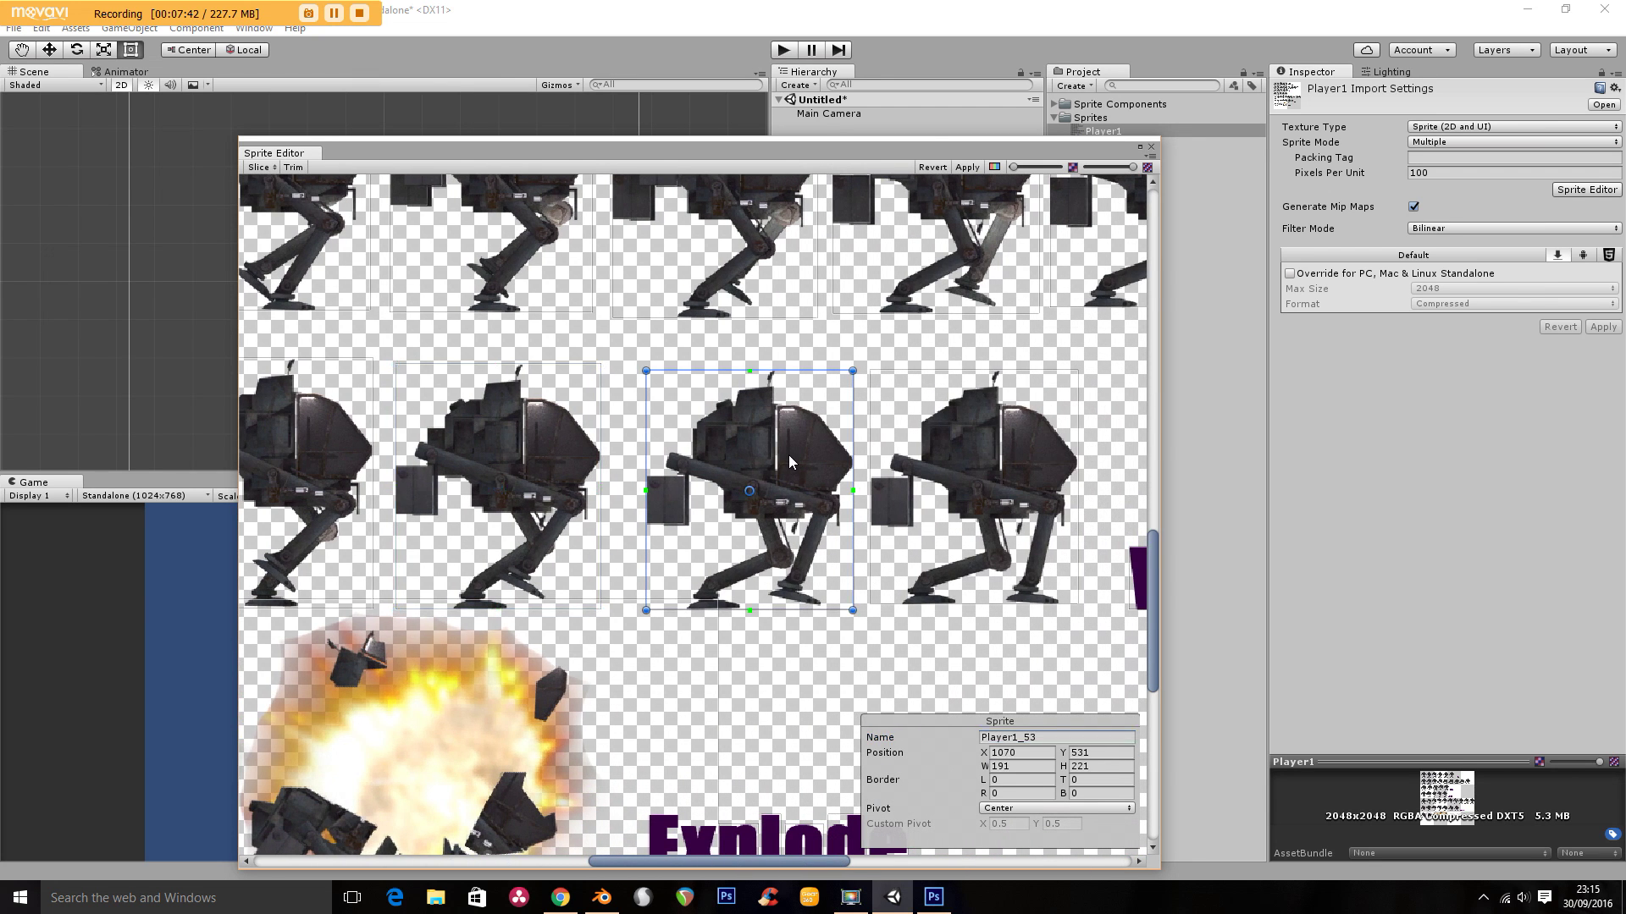
click(1005, 740)
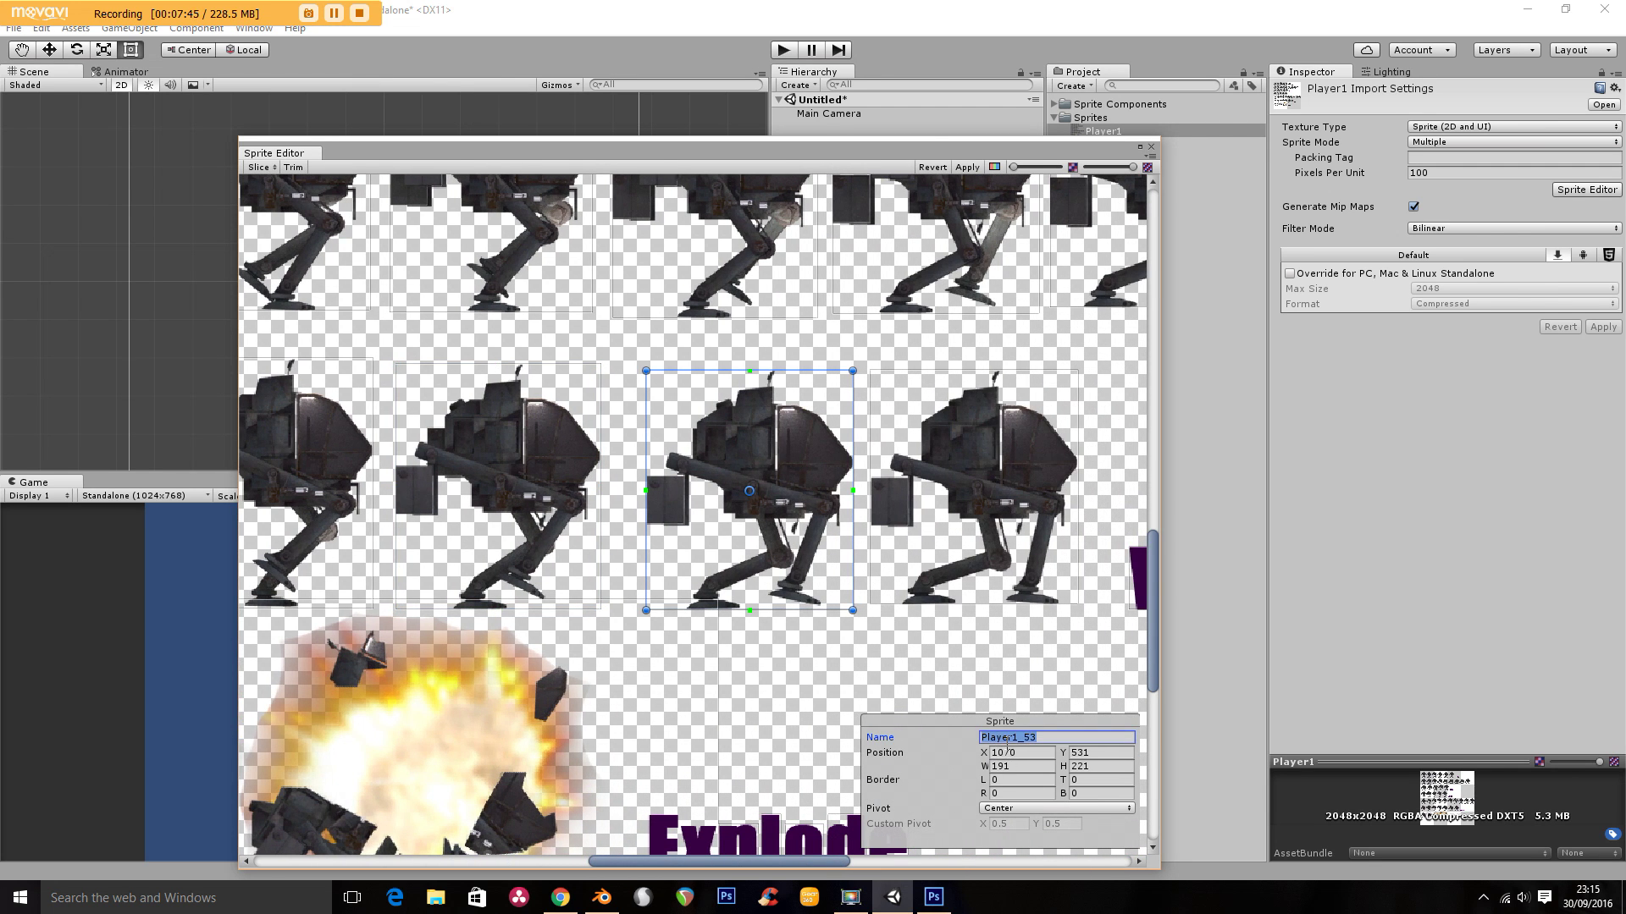
text(W15)
click(960, 489)
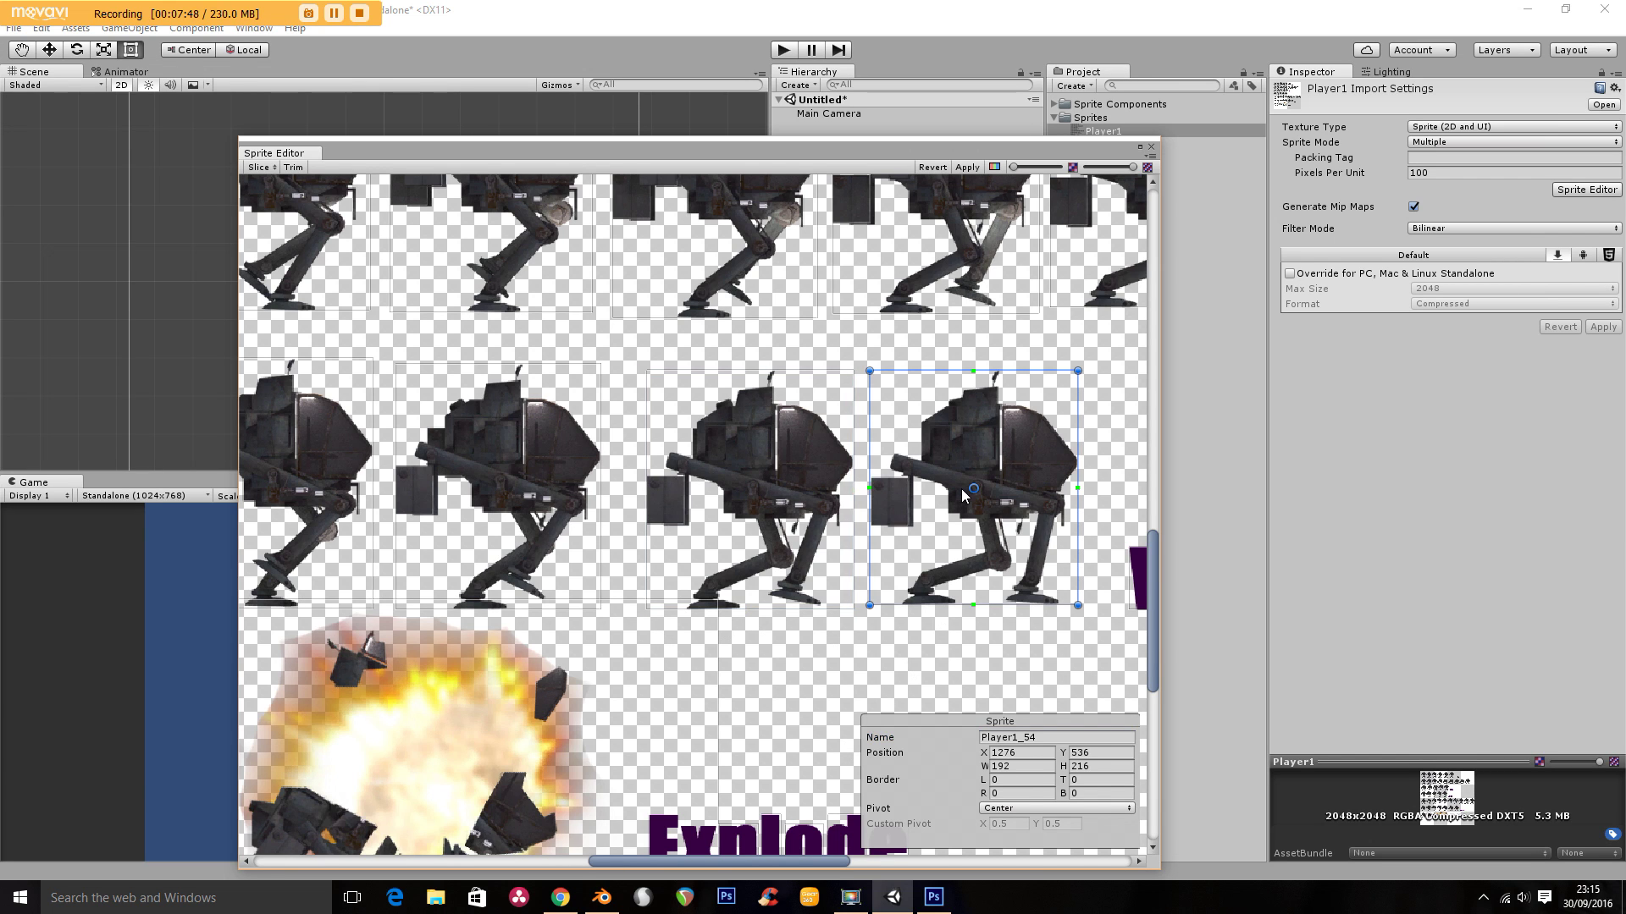
click(999, 736)
text(w16)
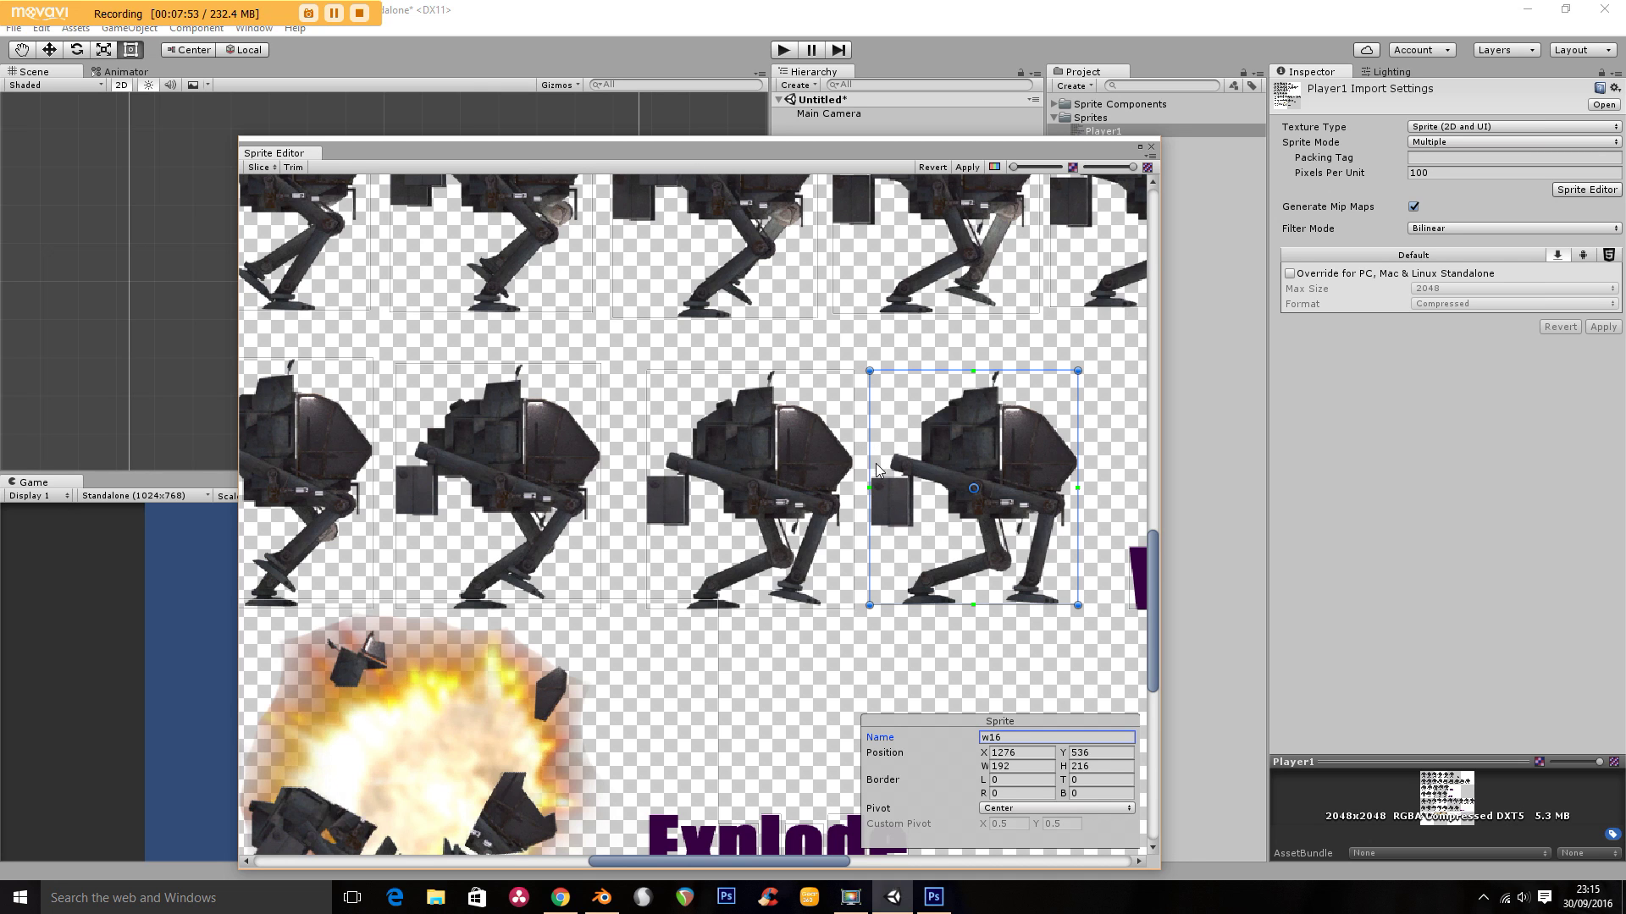
drag(871, 461, 830, 459)
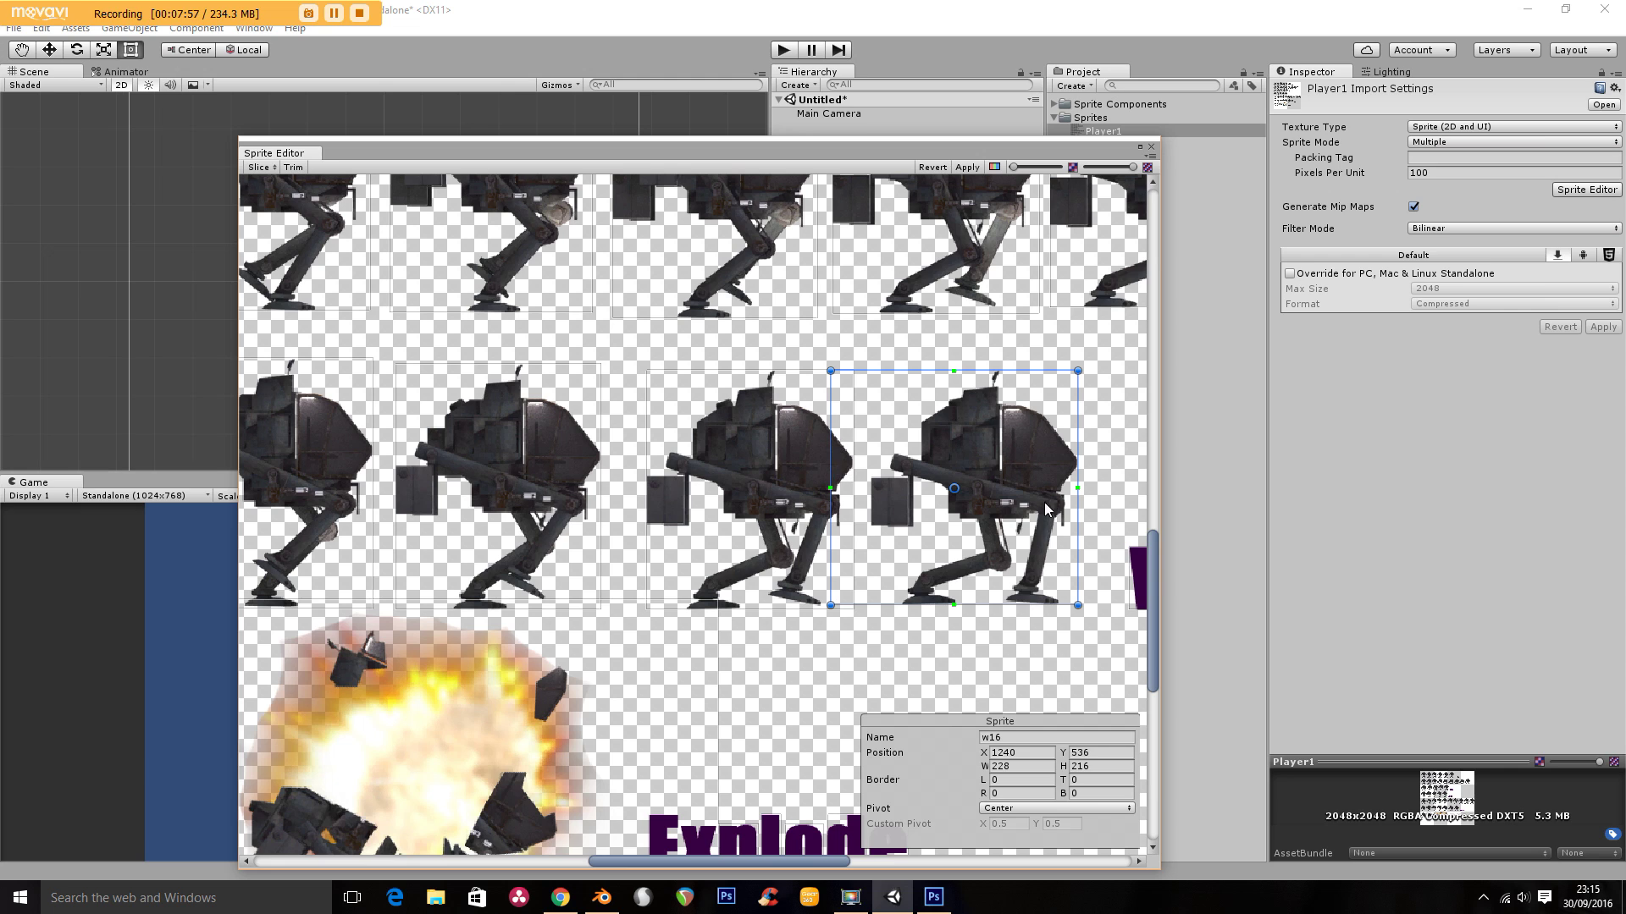
drag(830, 453, 872, 445)
Delete the separate slices on the letters of the Walk label
drag(815, 861, 943, 858)
click(712, 565)
key(Delete)
click(747, 580)
key(Delete)
click(777, 577)
key(Delete)
click(818, 580)
key(Delete)
Rename the first two sprite slices in the Explode row as ex1 and ex2
drag(803, 856, 654, 861)
drag(1150, 594, 1156, 649)
click(596, 465)
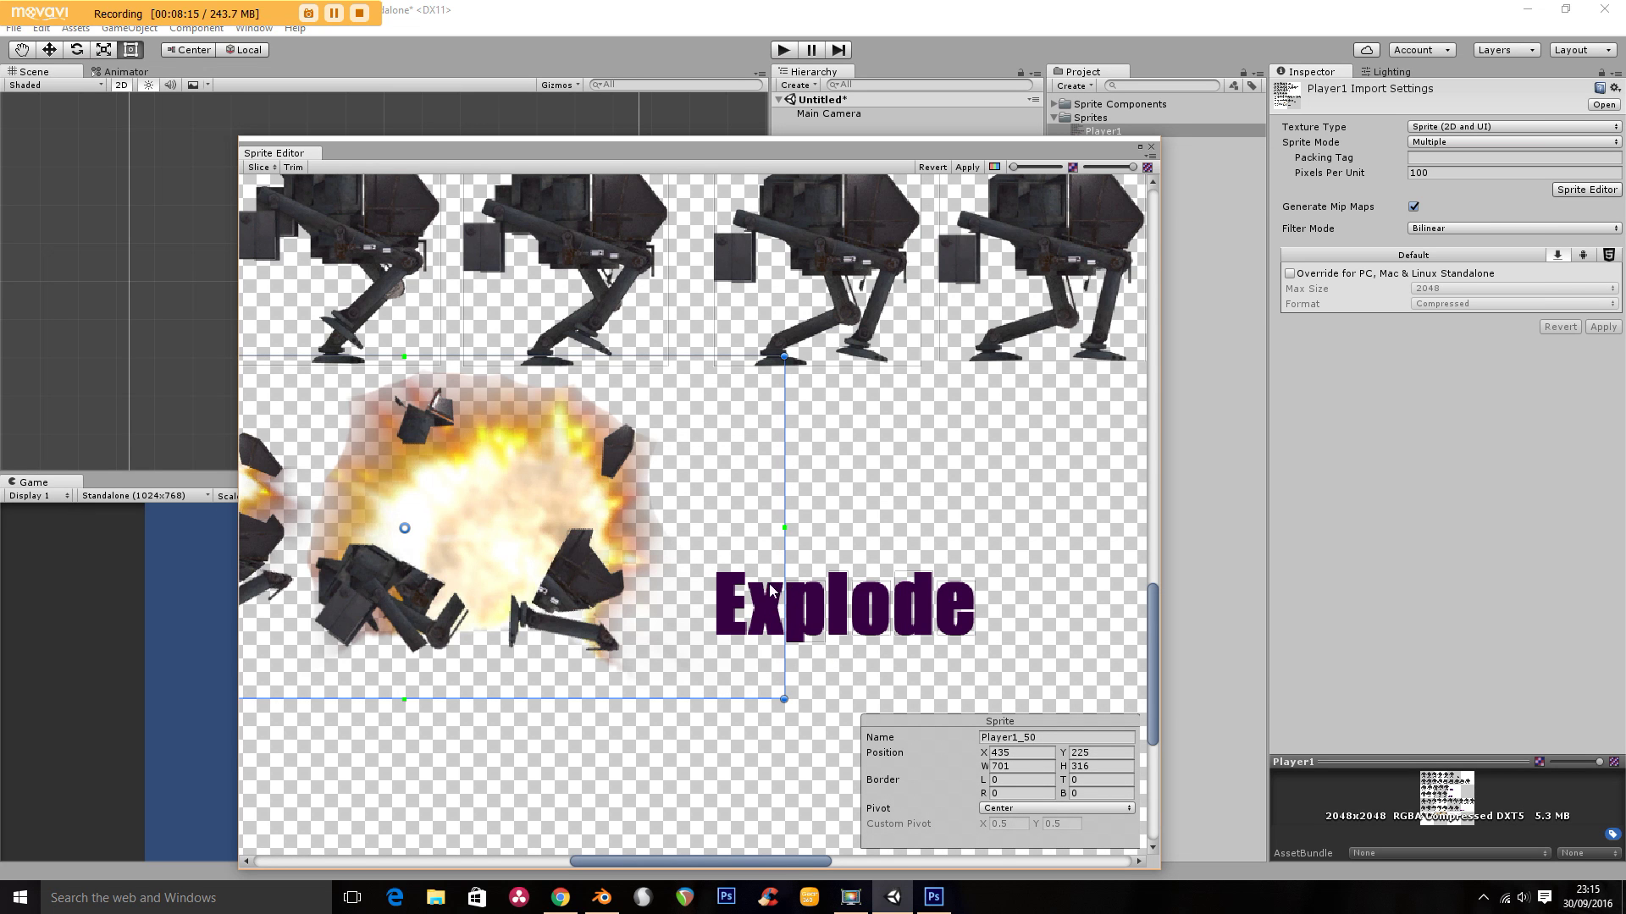
drag(761, 861, 522, 853)
click(506, 564)
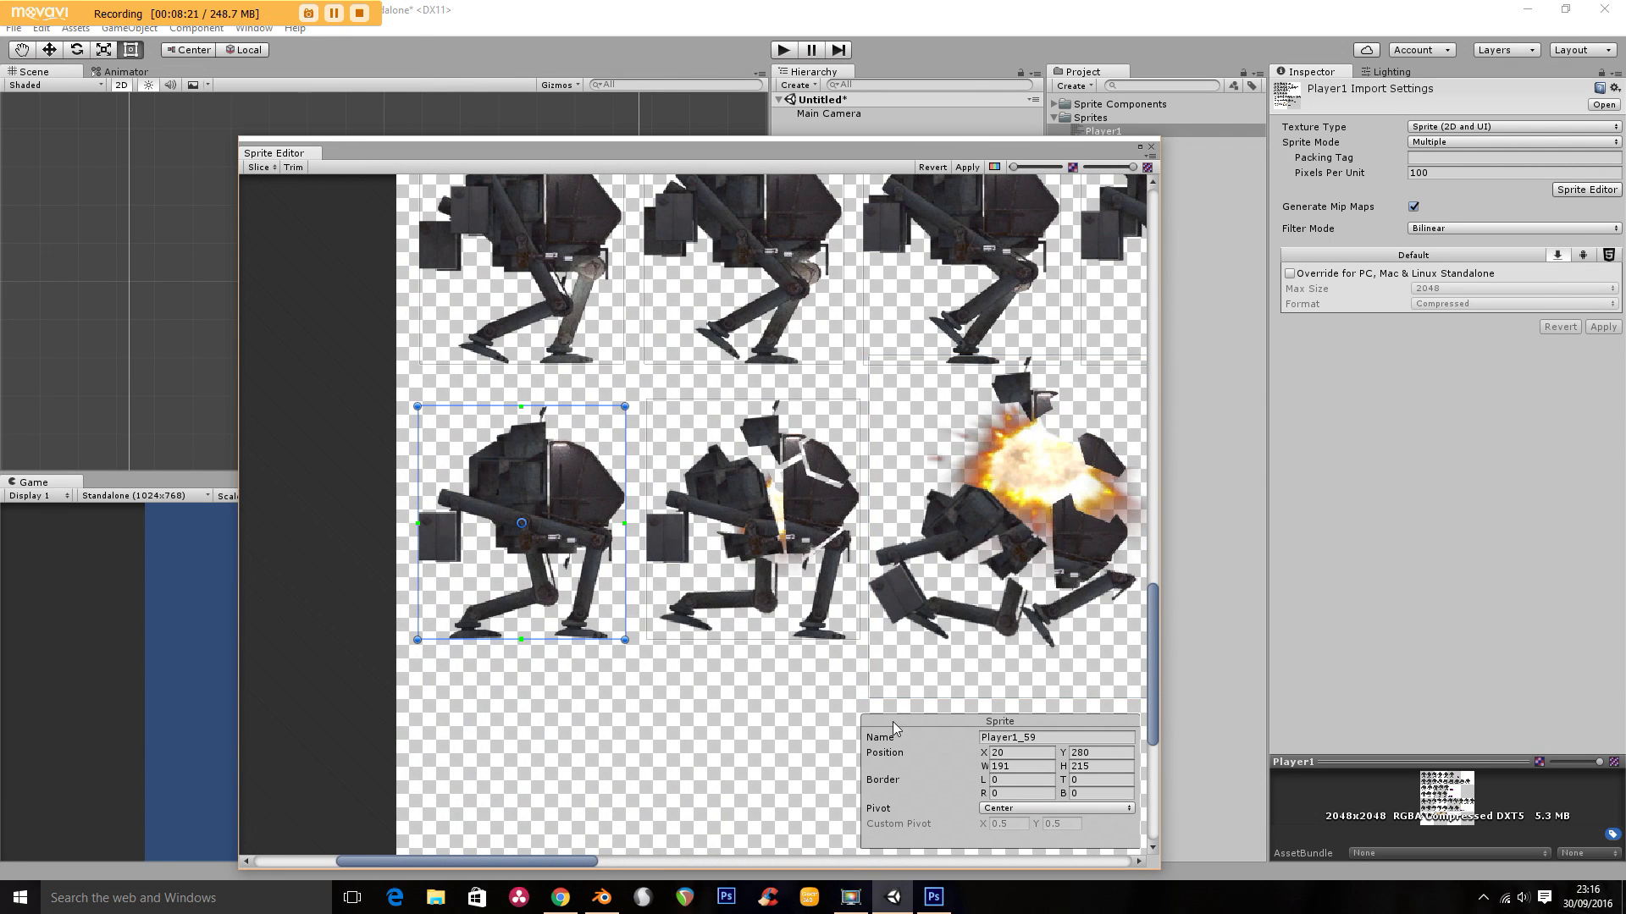
click(1036, 738)
text(ex1)
click(731, 520)
click(1004, 738)
text(ex2)
Shrink the third Explode row slice to 256 by 264 pixels so it encloses only the small explosion frame
click(1001, 502)
drag(545, 861, 691, 862)
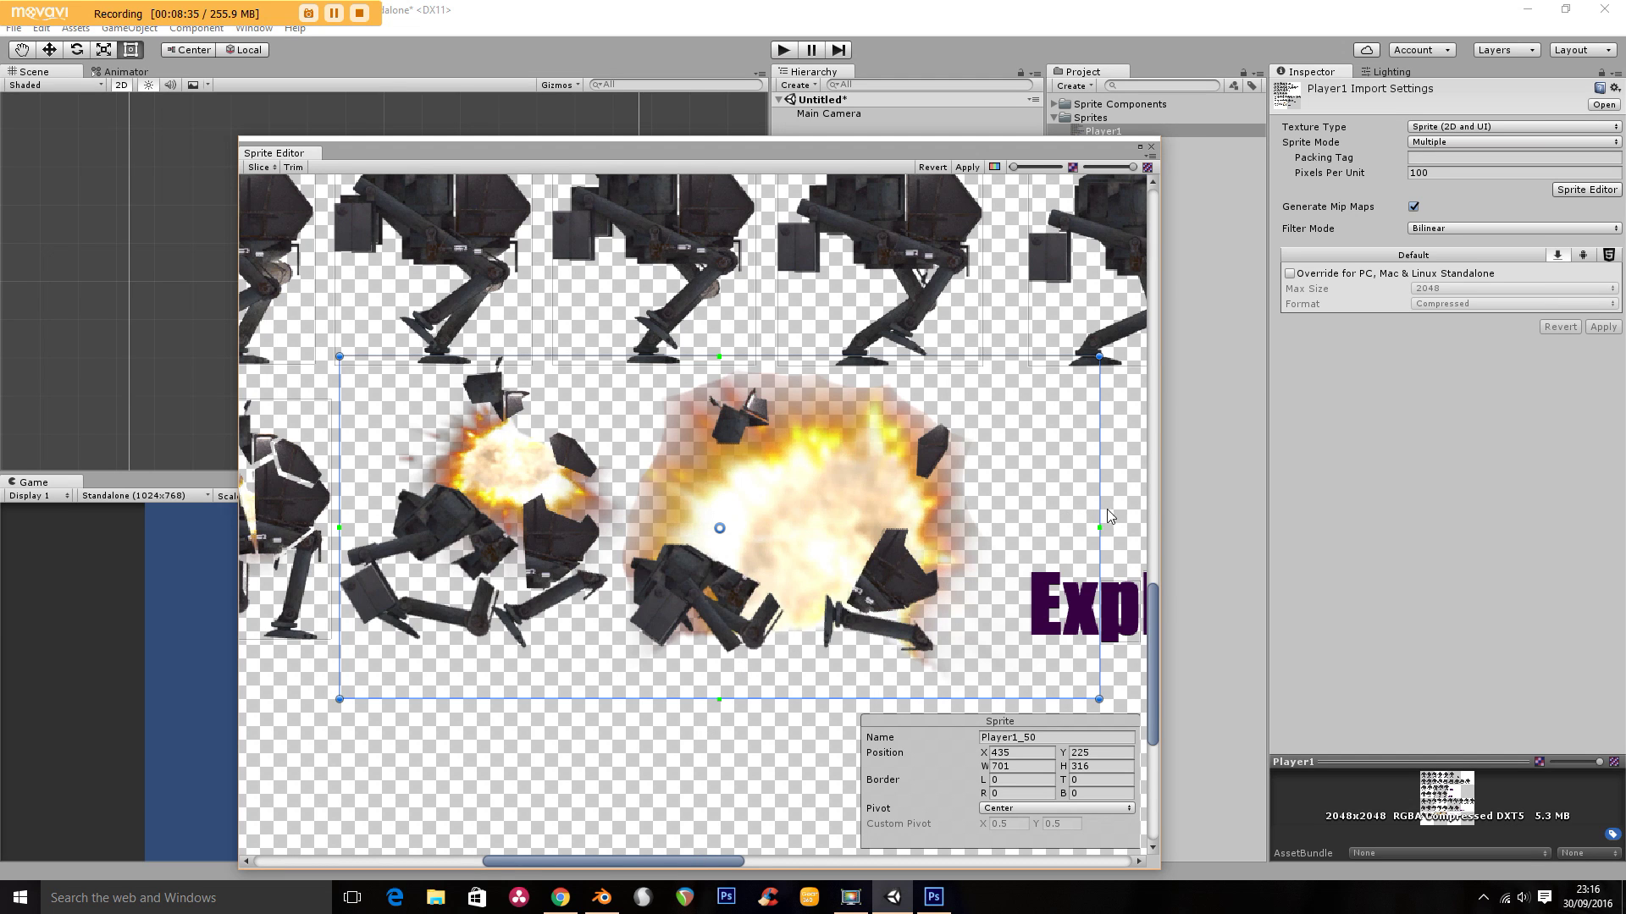
drag(1099, 523, 616, 502)
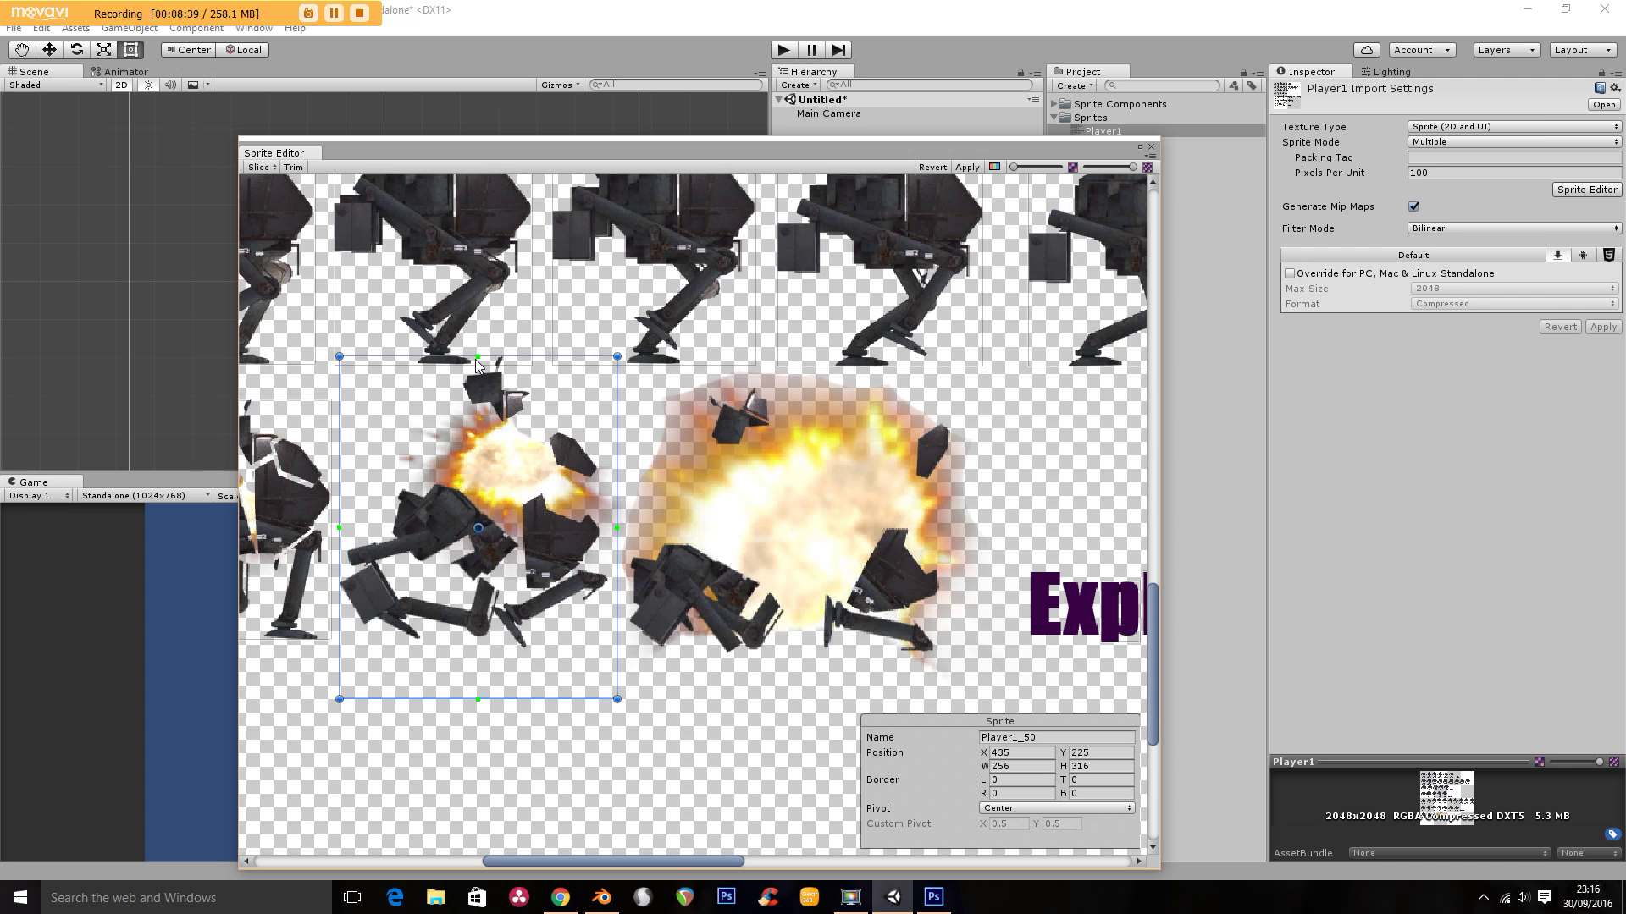
drag(477, 356, 478, 374)
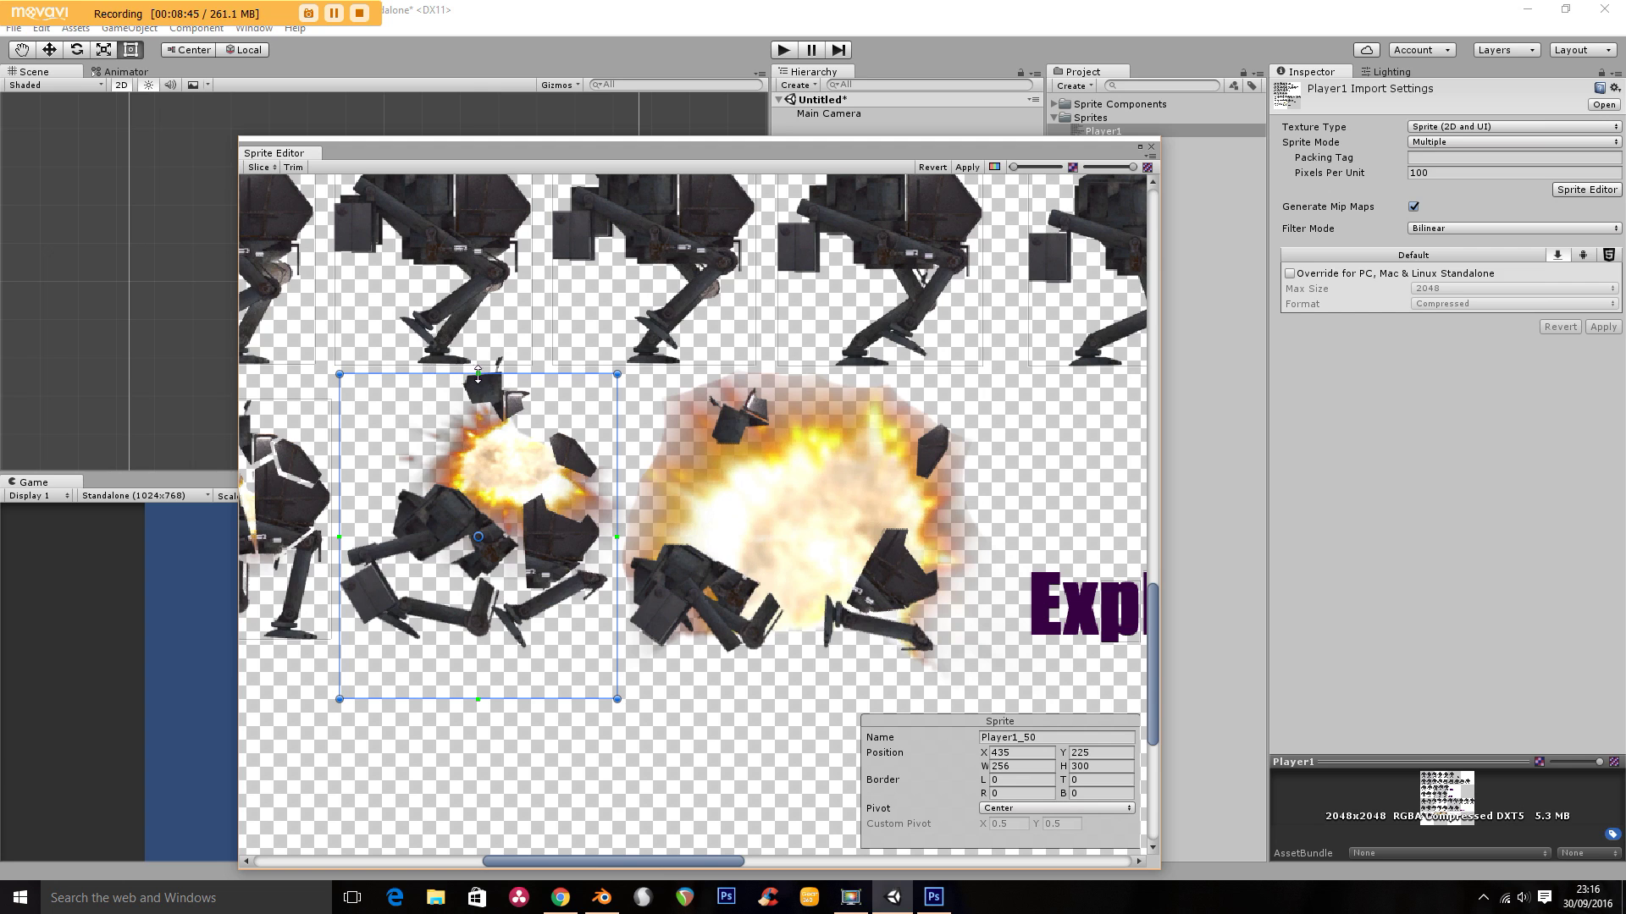
drag(478, 373, 475, 364)
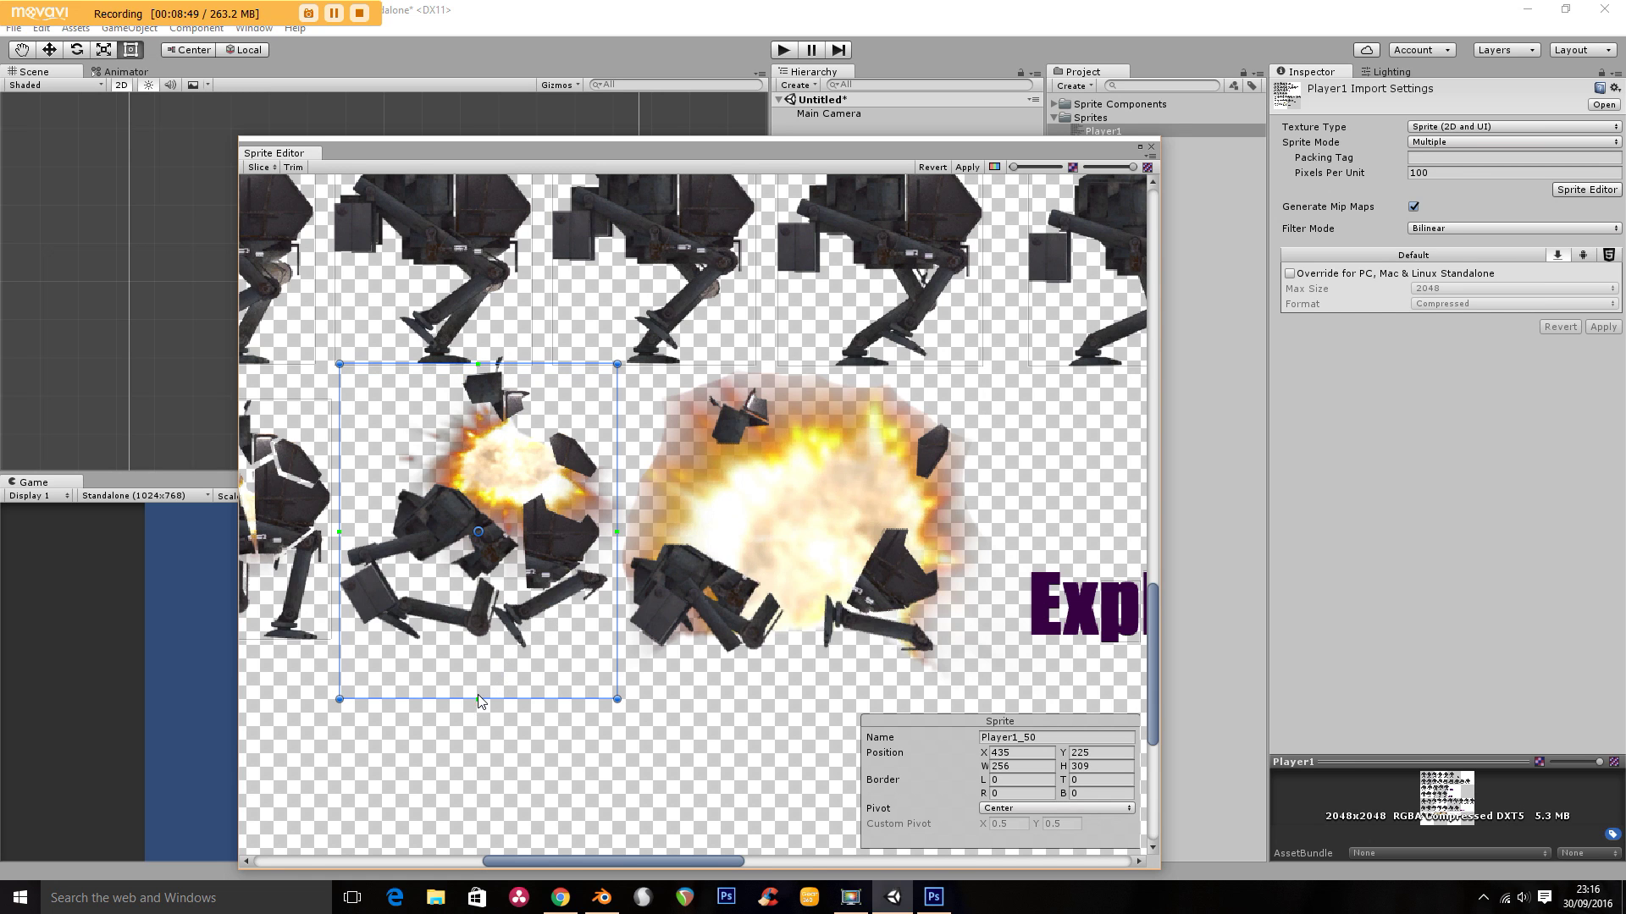
drag(485, 698, 509, 650)
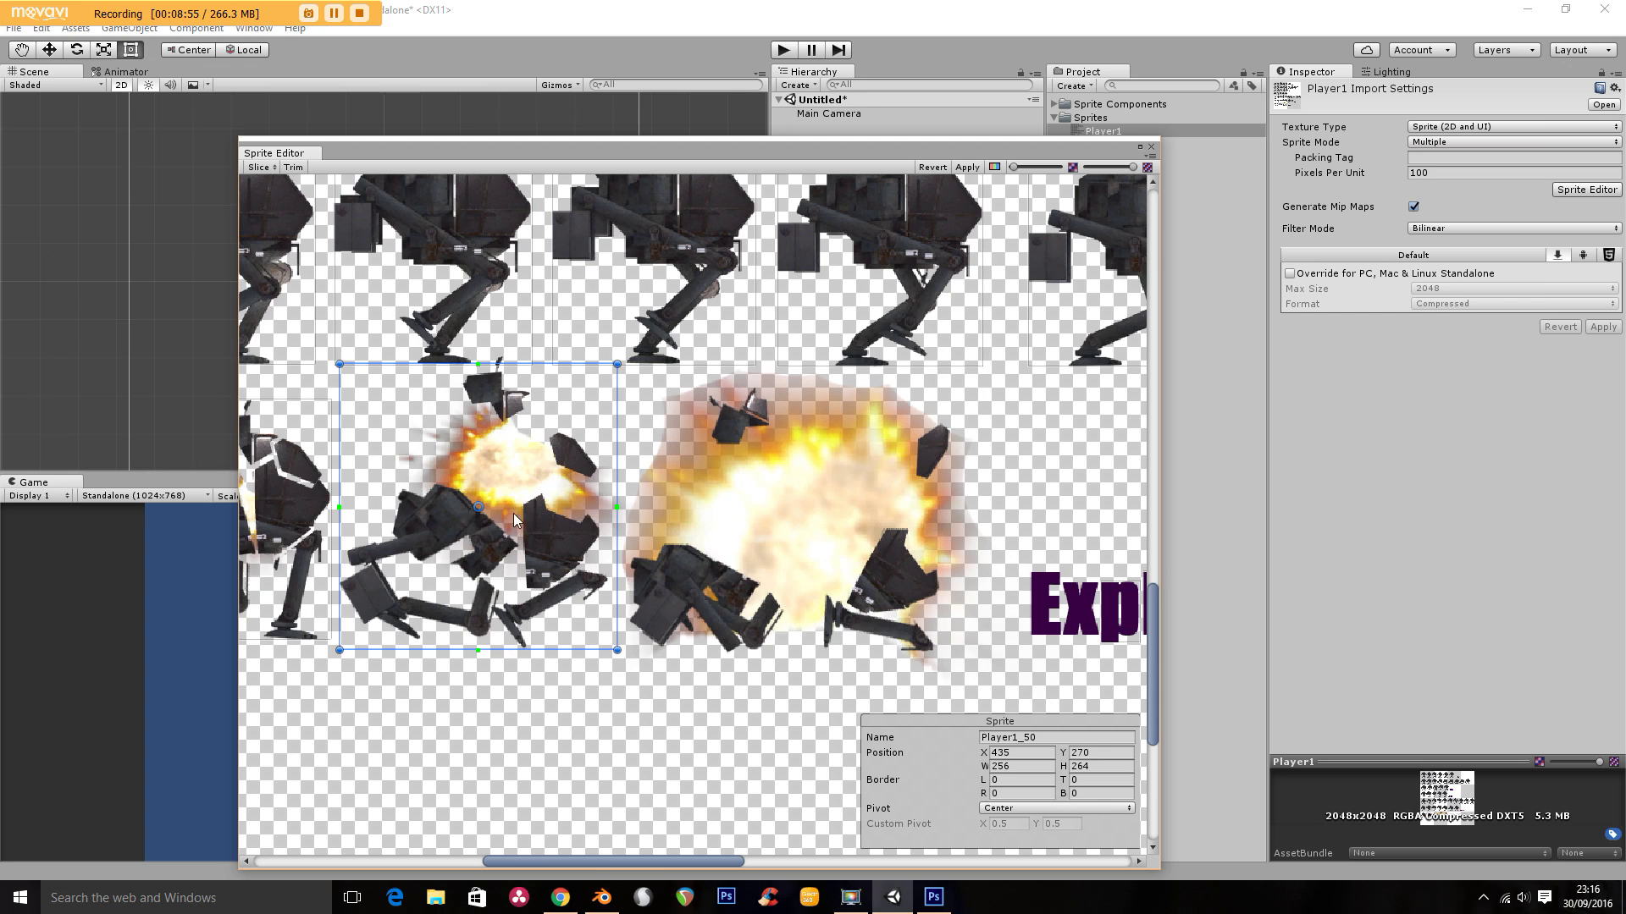
Rename the third sprite slice in the Explode row as ex3
click(1014, 738)
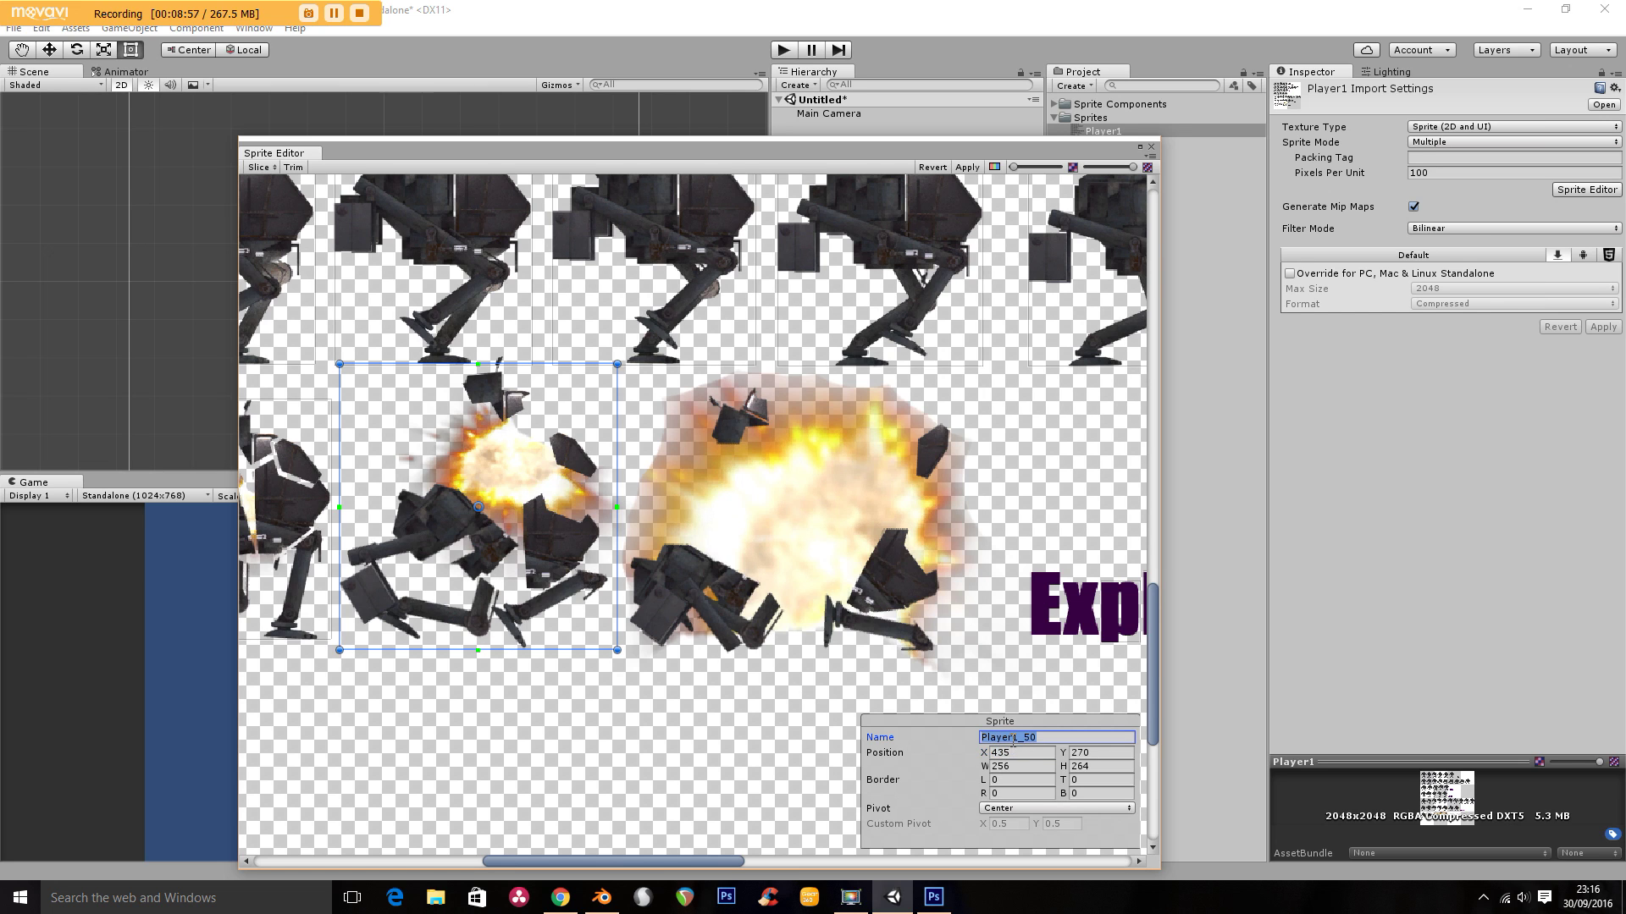
text(ex3)
click(830, 553)
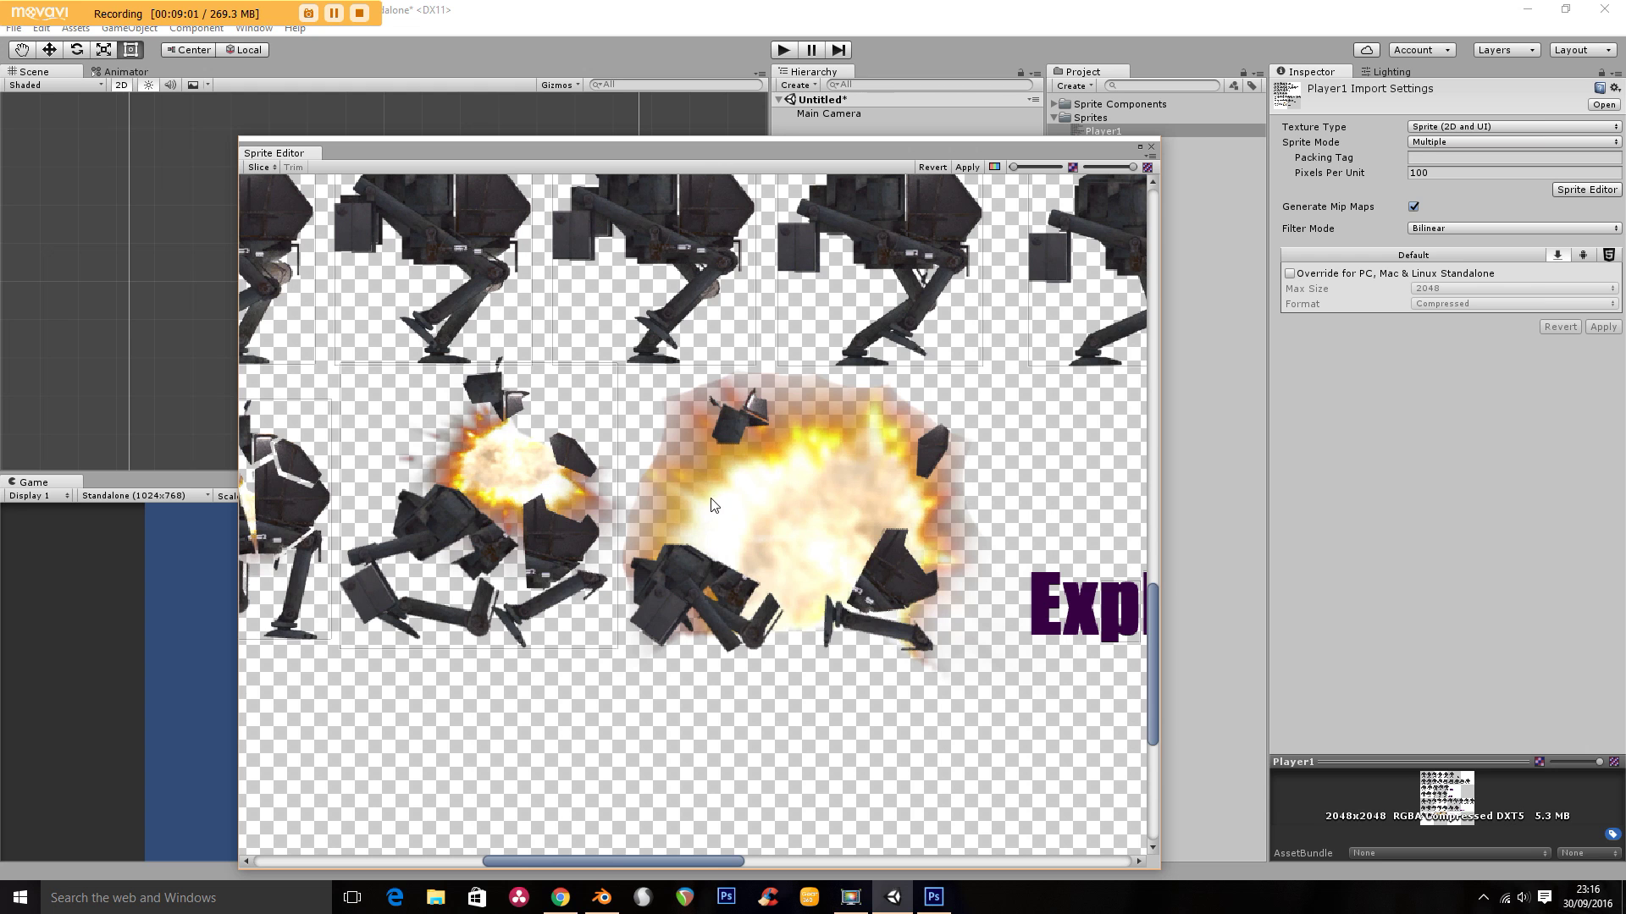
Delete the separate slices on the letters of the Explode label
drag(679, 861, 755, 858)
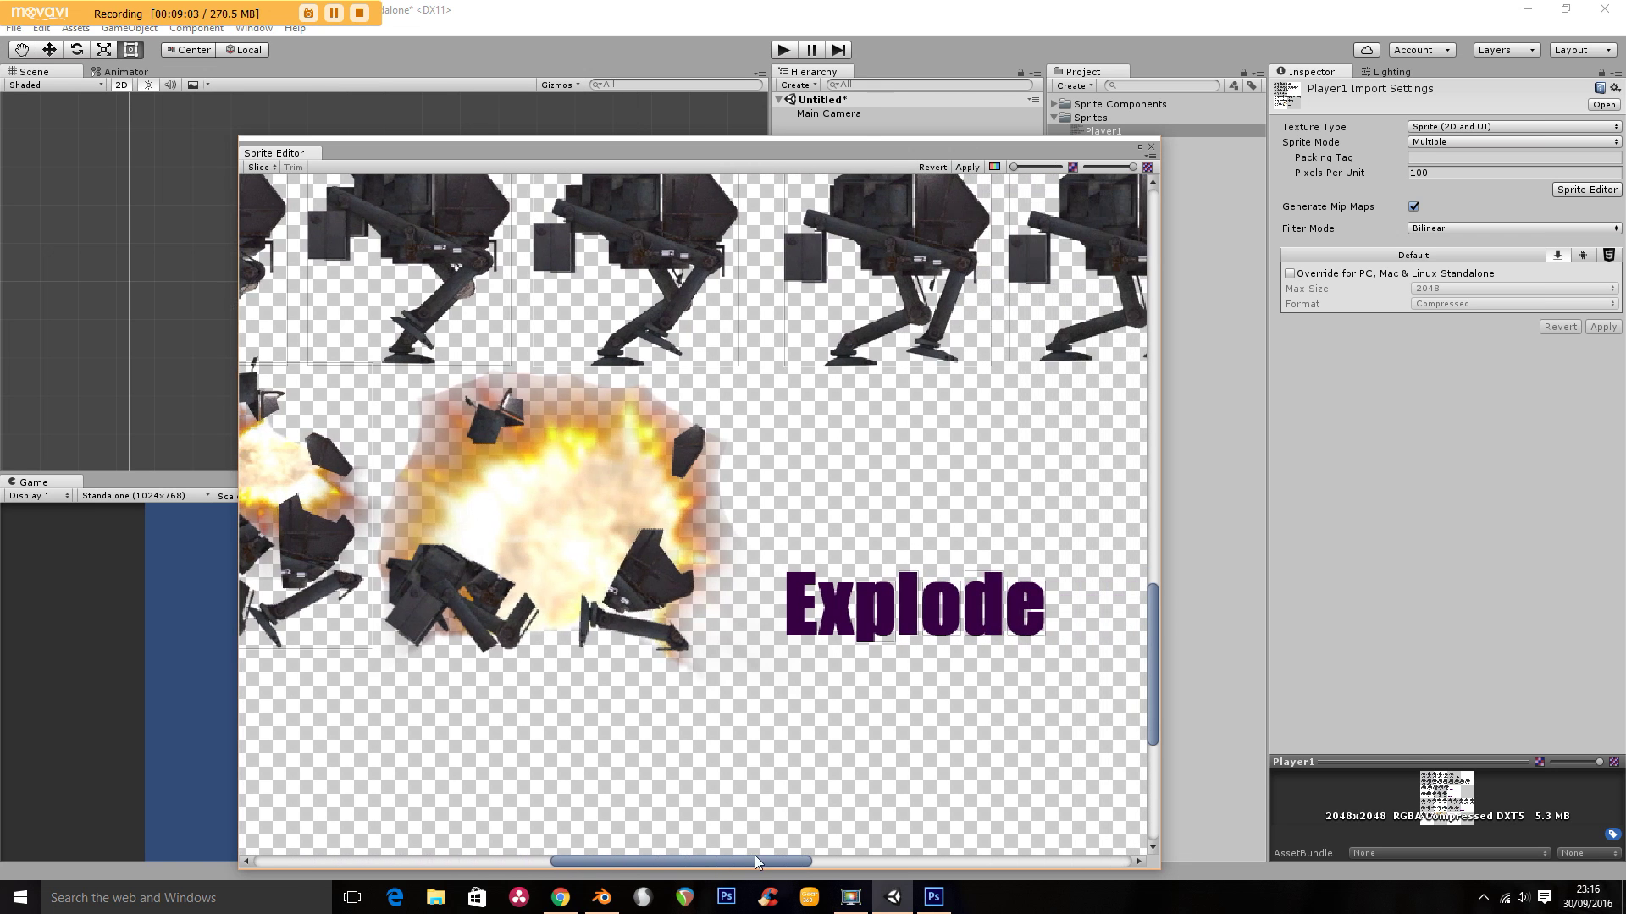
click(880, 614)
key(Delete)
click(908, 611)
key(Delete)
click(942, 610)
key(Delete)
click(996, 611)
key(Delete)
click(1025, 608)
key(Delete)
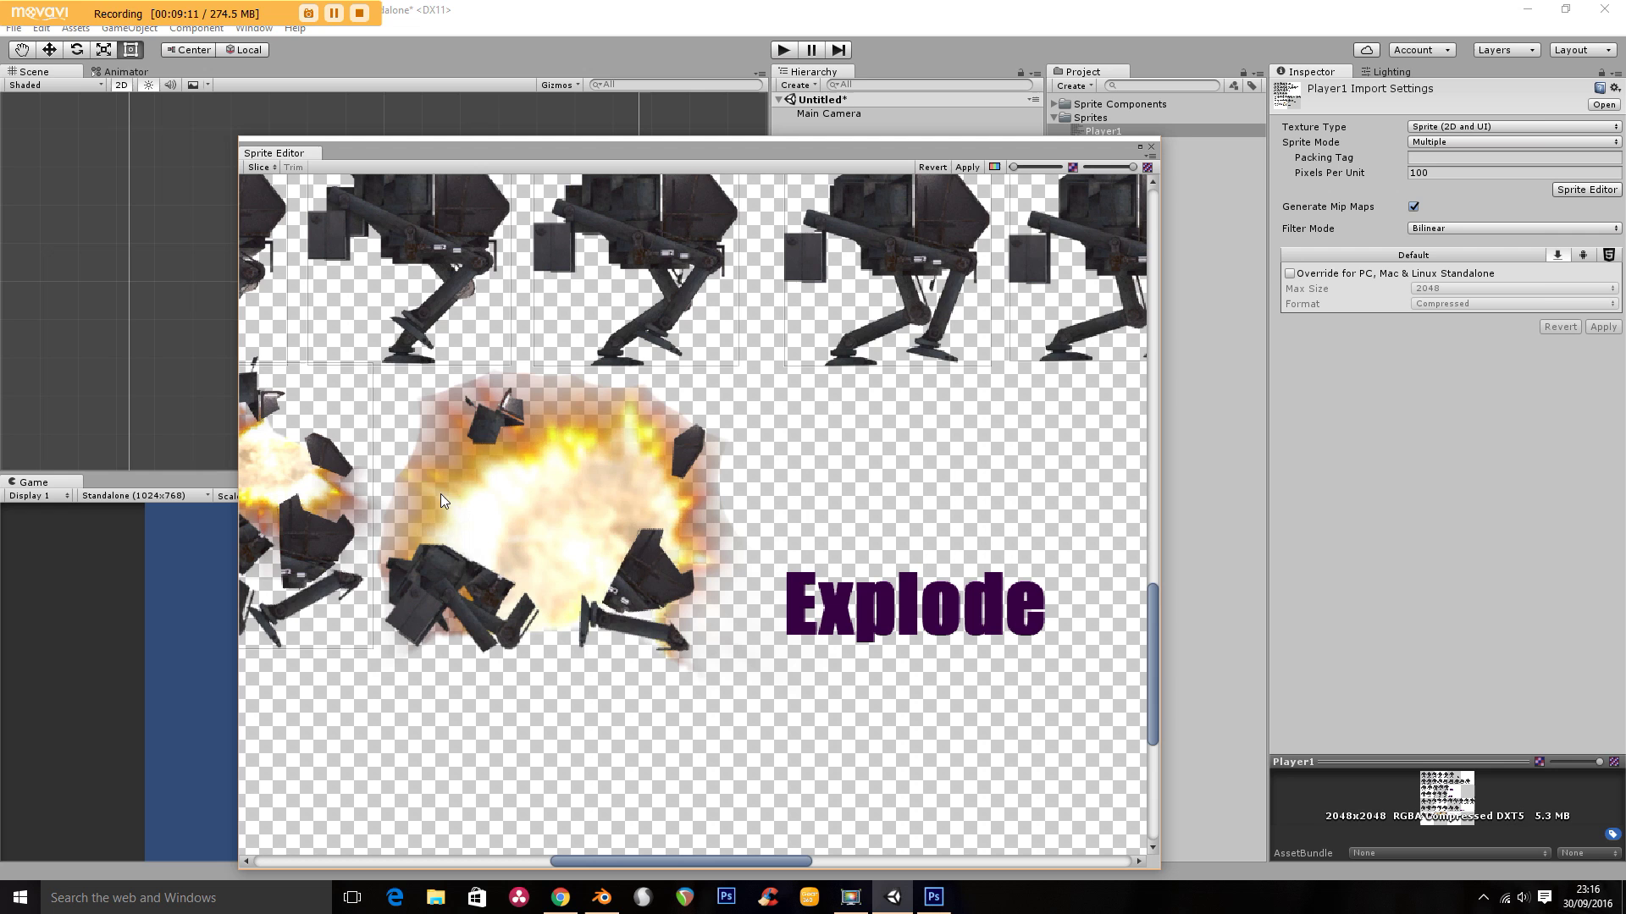
Draw a slice about 334 by 266 pixels around the large explosion frame and apply the sprite sheet changes
drag(388, 375, 717, 654)
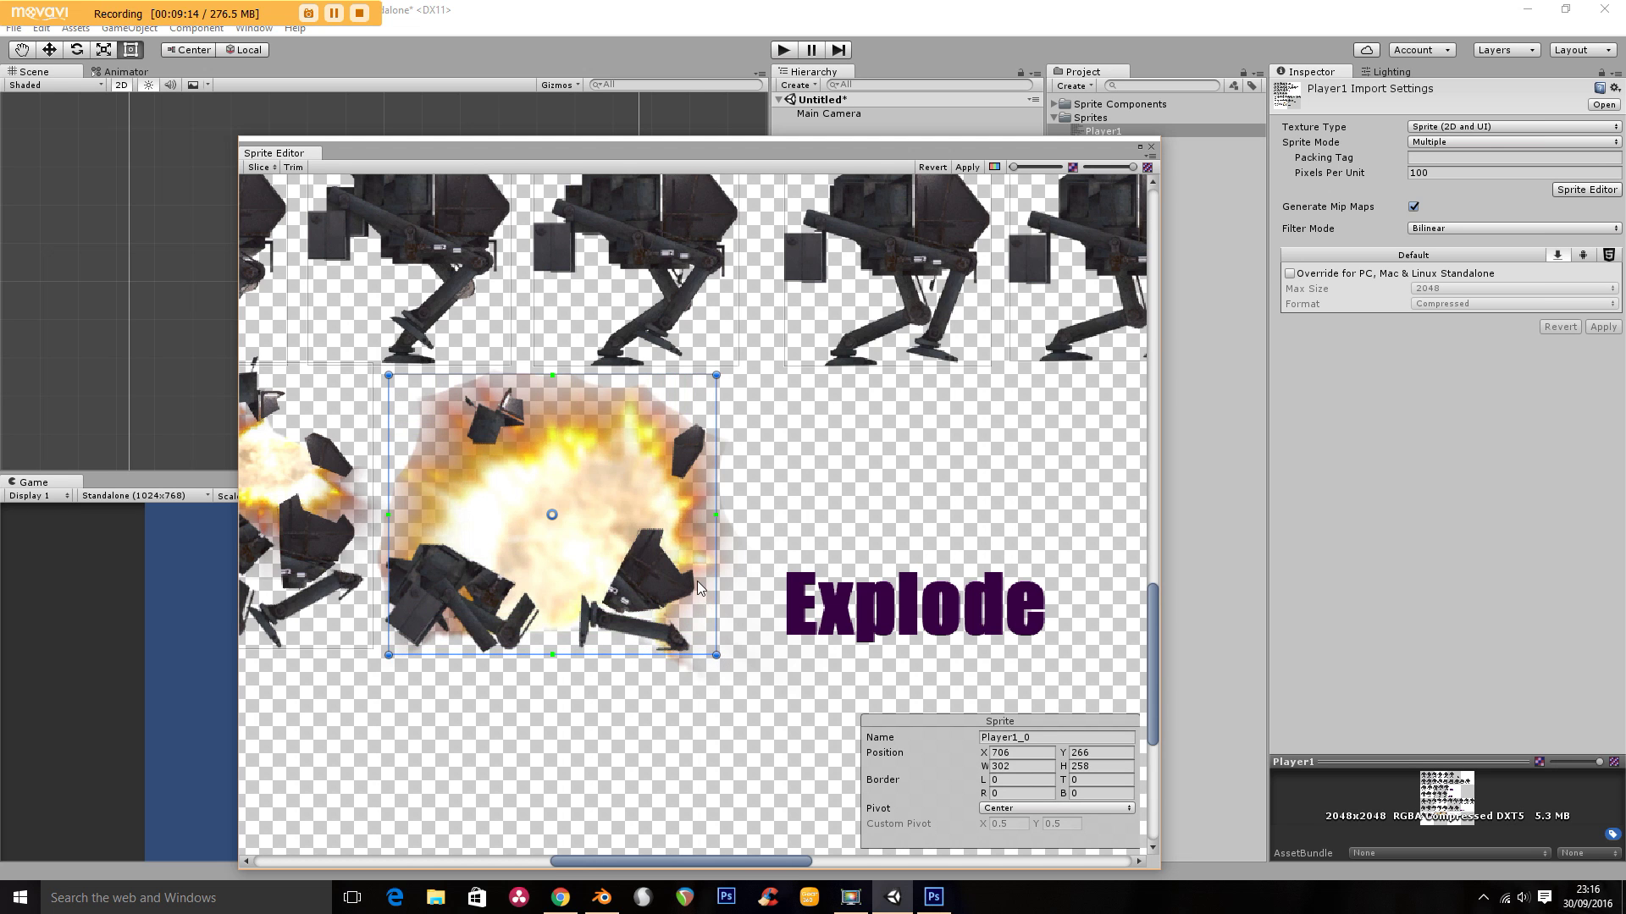
drag(576, 374, 574, 365)
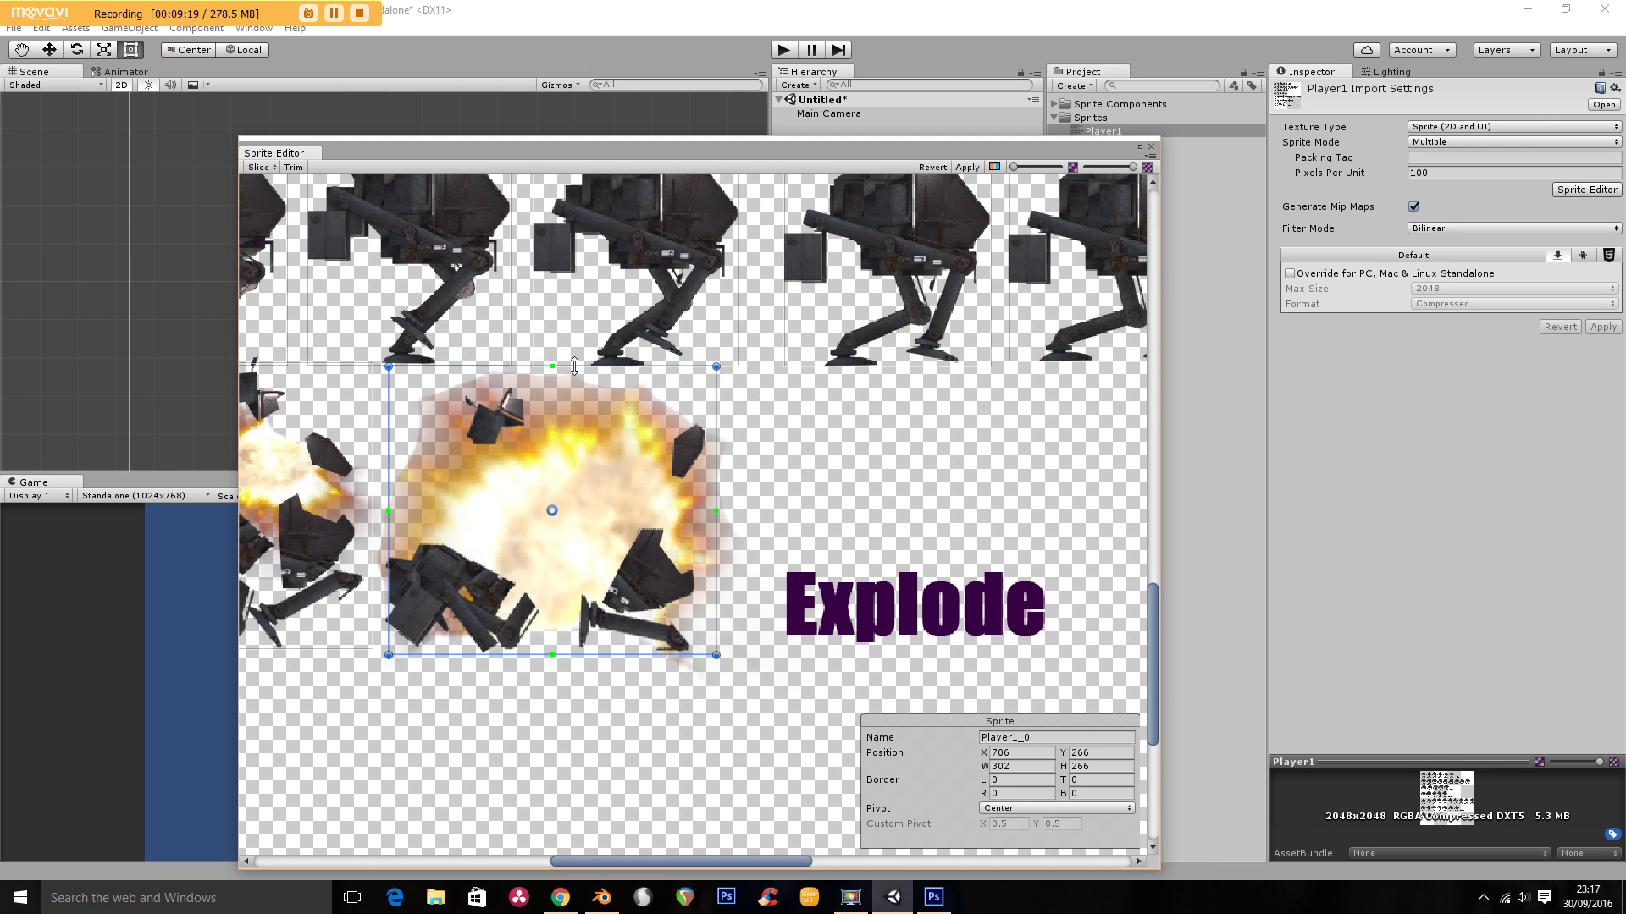
drag(716, 481, 734, 480)
drag(388, 475, 371, 476)
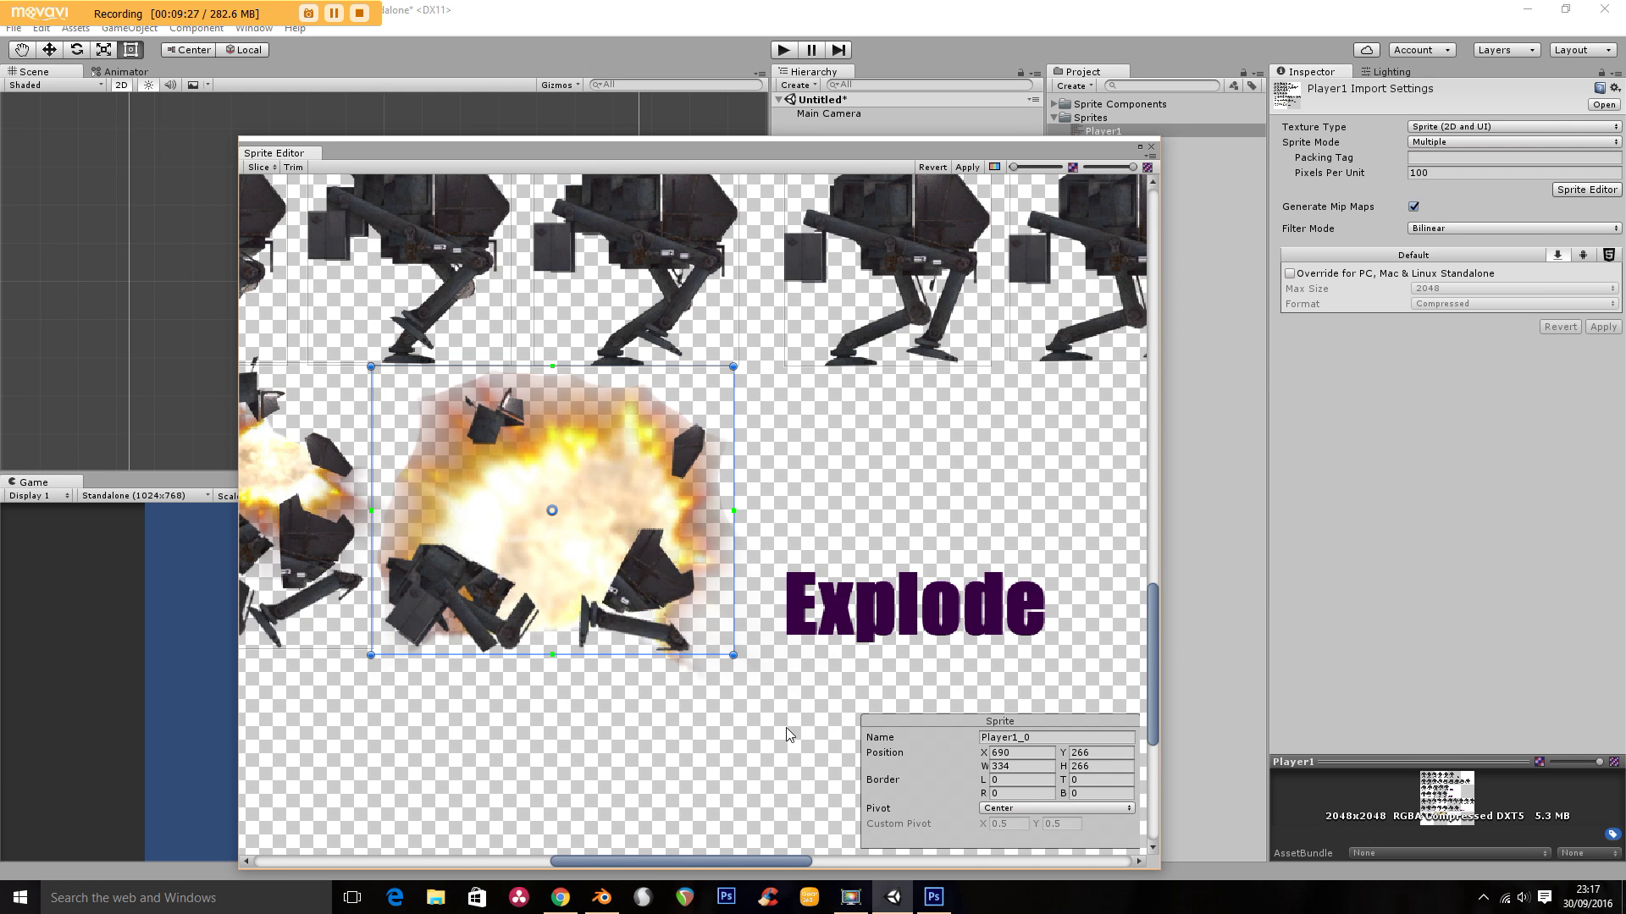
scroll(1019, 175, down, 5)
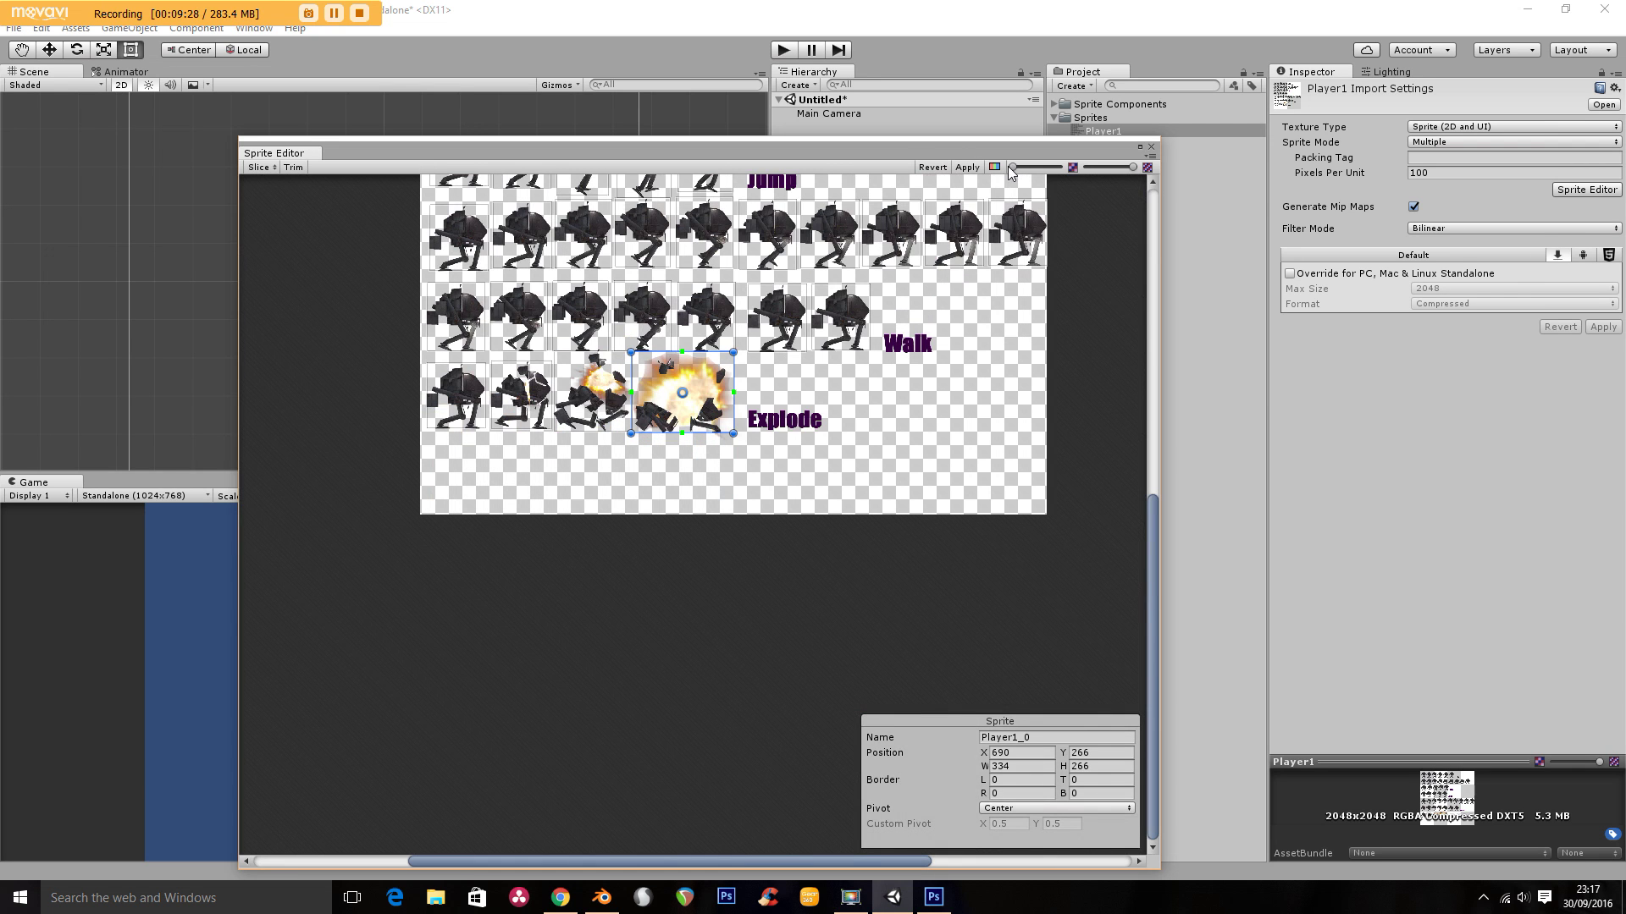
drag(1155, 524, 1149, 365)
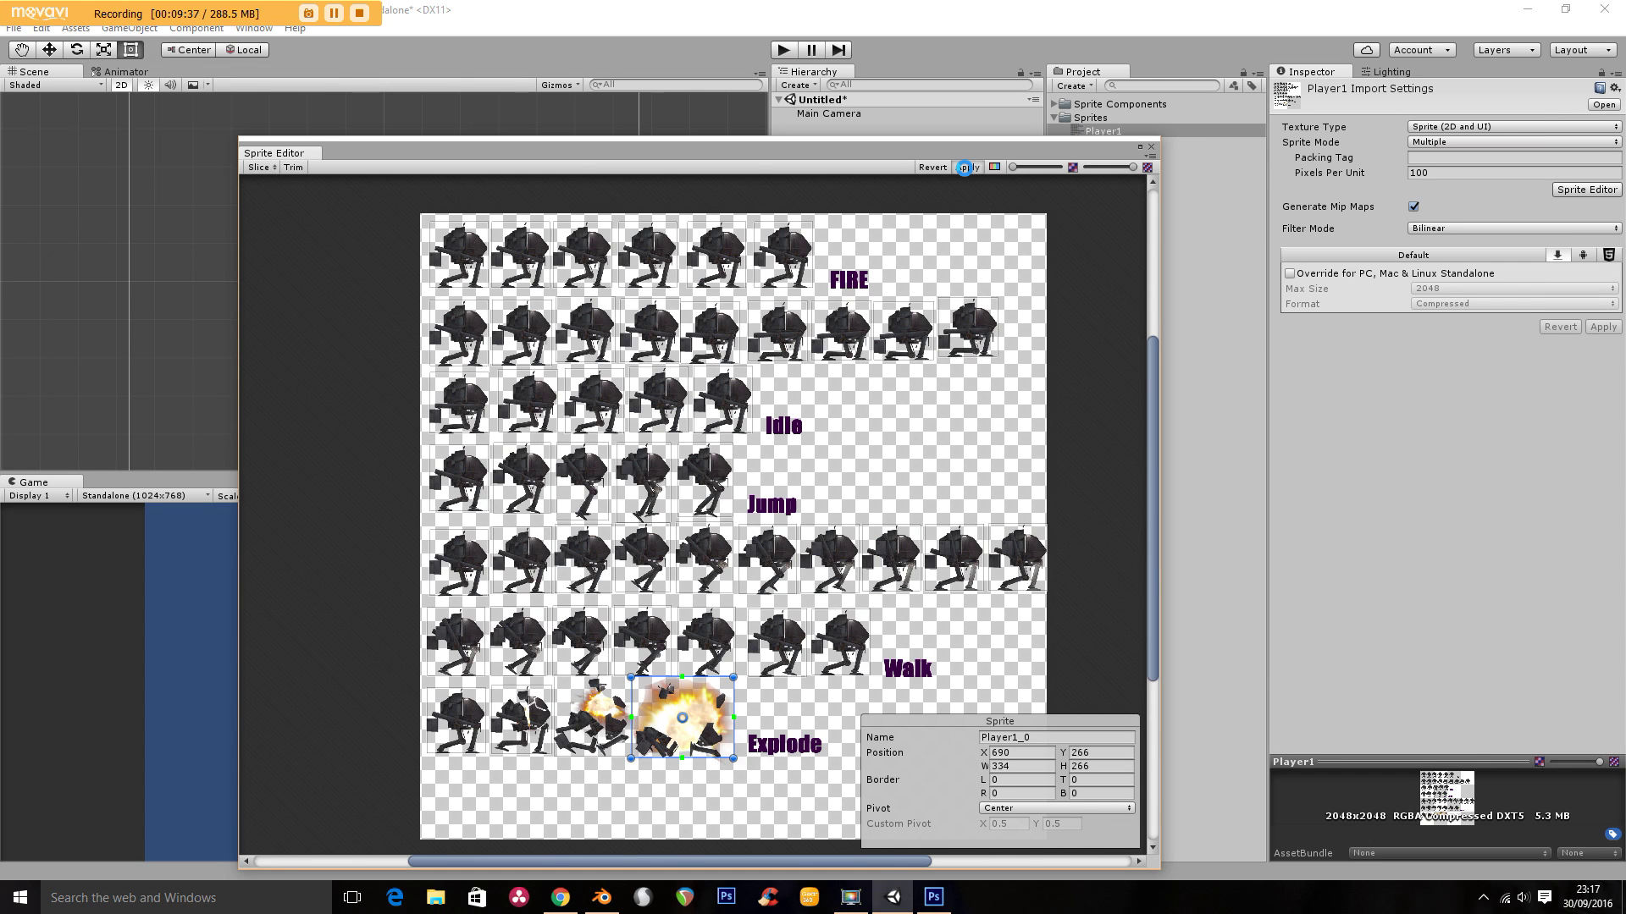
click(965, 167)
Rename the large explosion slice in the Explode row as ex4 and apply the change
click(686, 708)
click(576, 734)
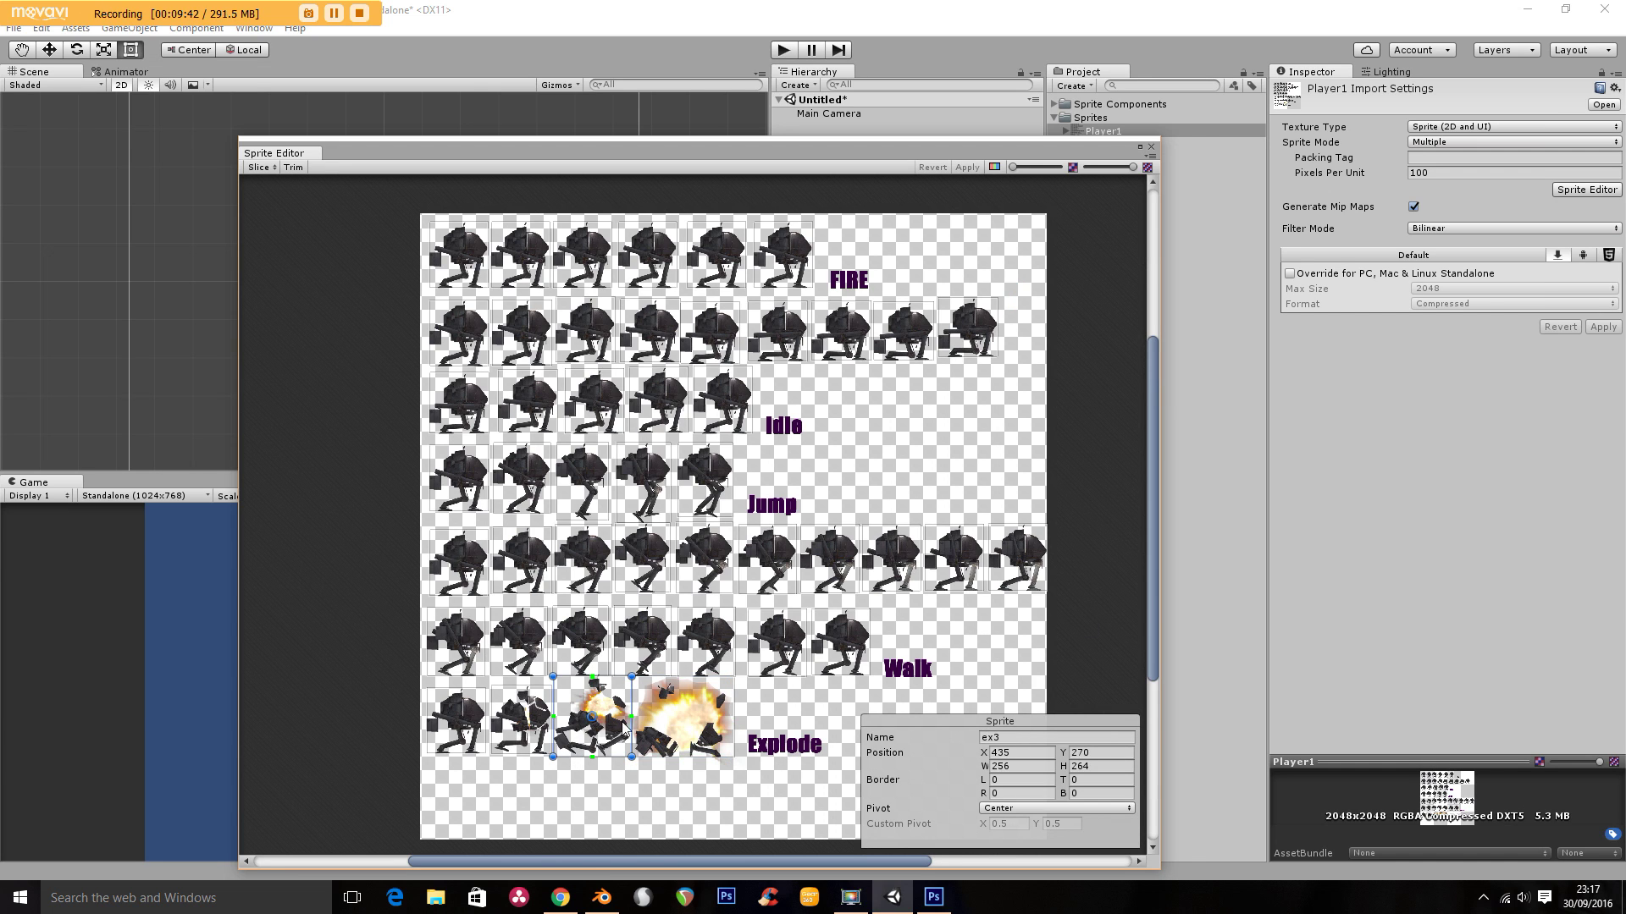
click(683, 730)
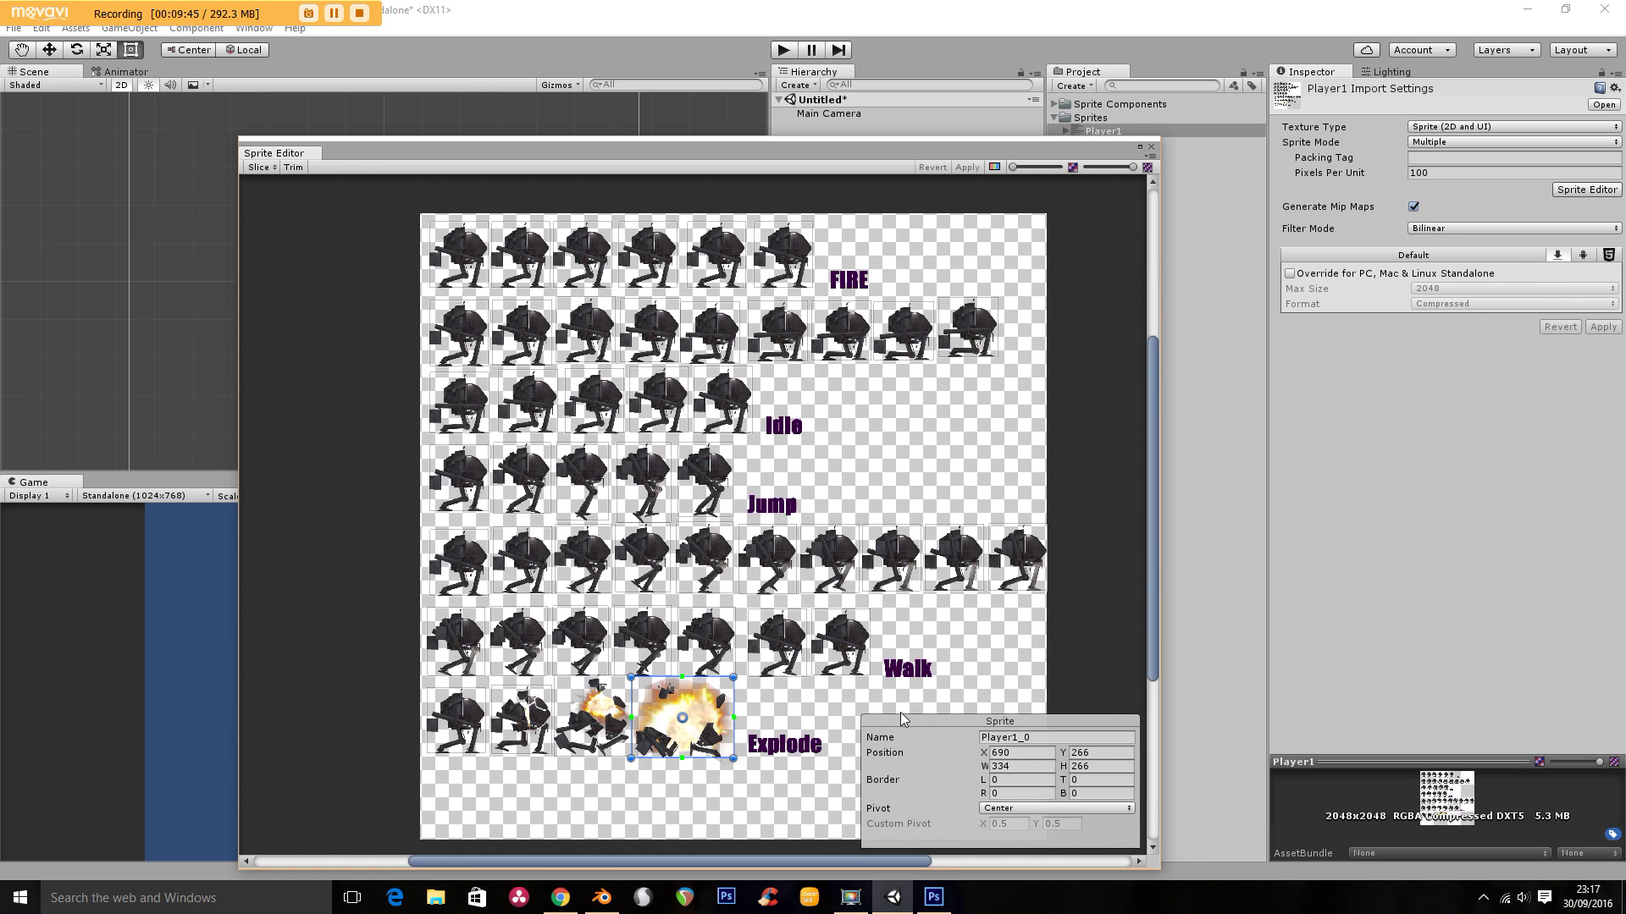
click(999, 739)
text(ex4)
click(967, 167)
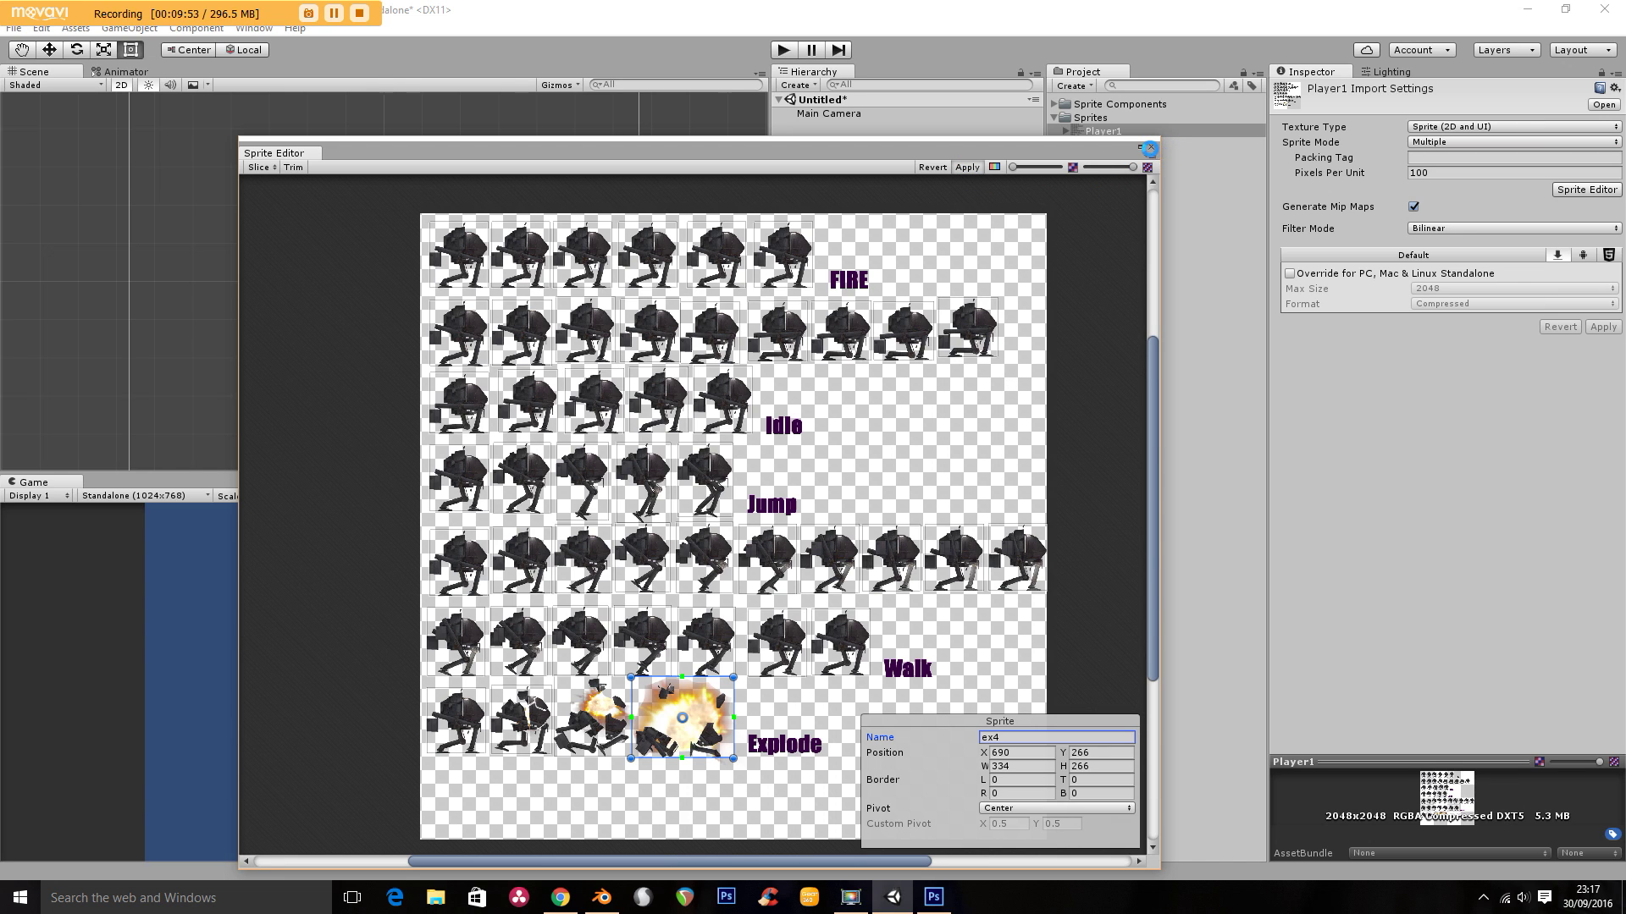
Close the Sprite Editor and expand the Player1 sprite sheet in the project to list its sprites
click(1150, 148)
click(1063, 131)
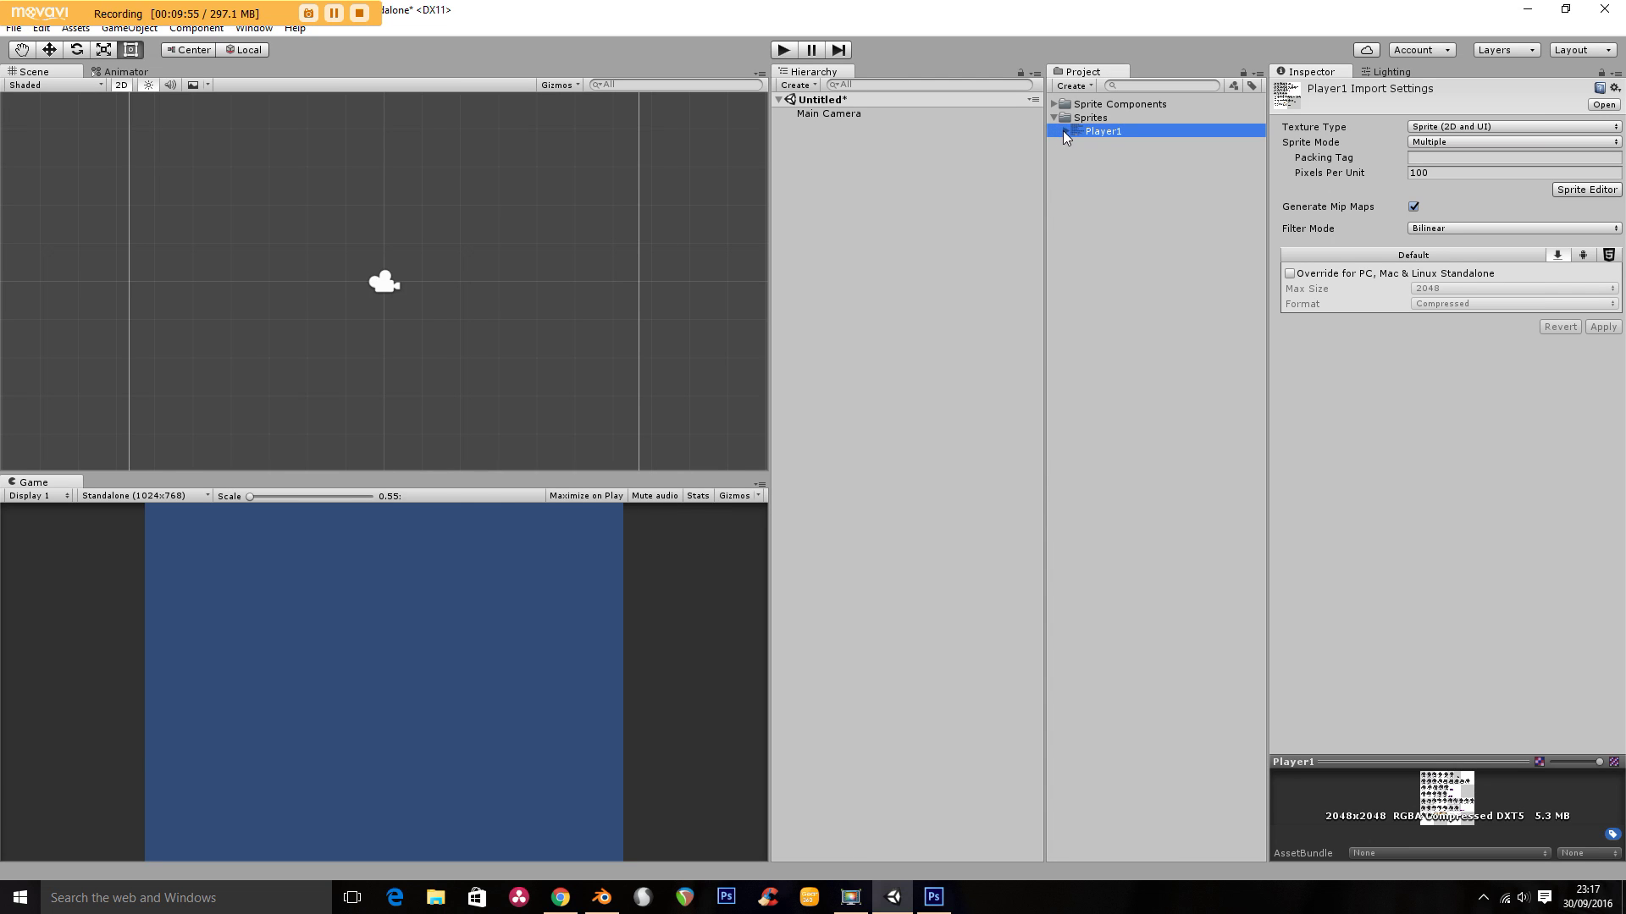
click(1065, 132)
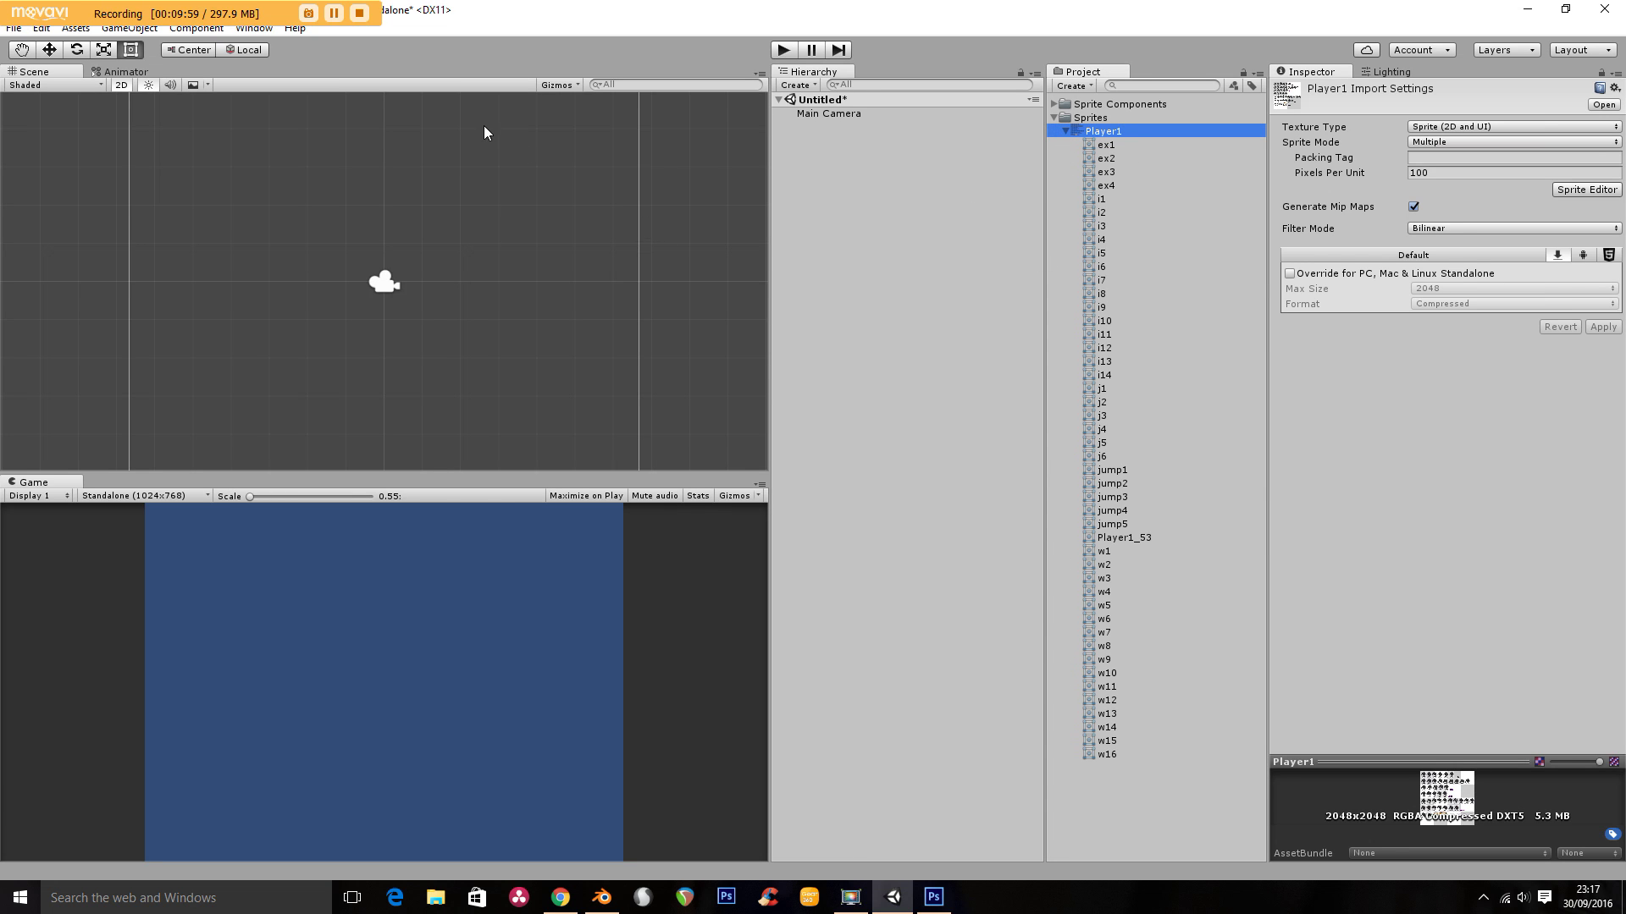
Open the Animation window and add the Player1 sprite sheet to the scene hierarchy as a sprite object
click(254, 28)
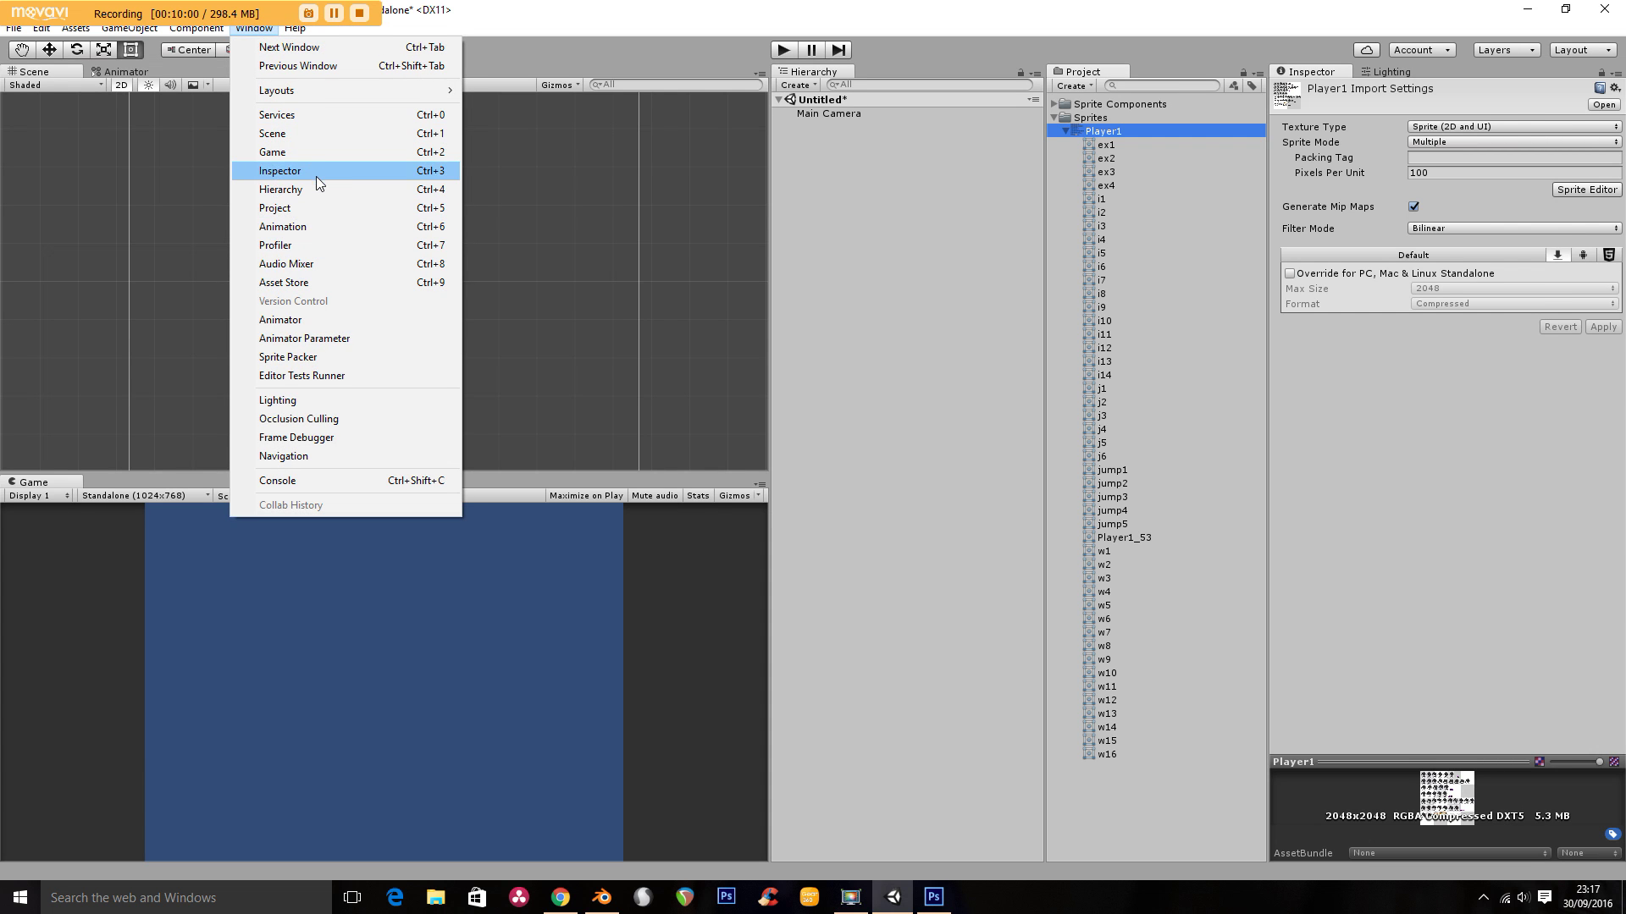
click(317, 223)
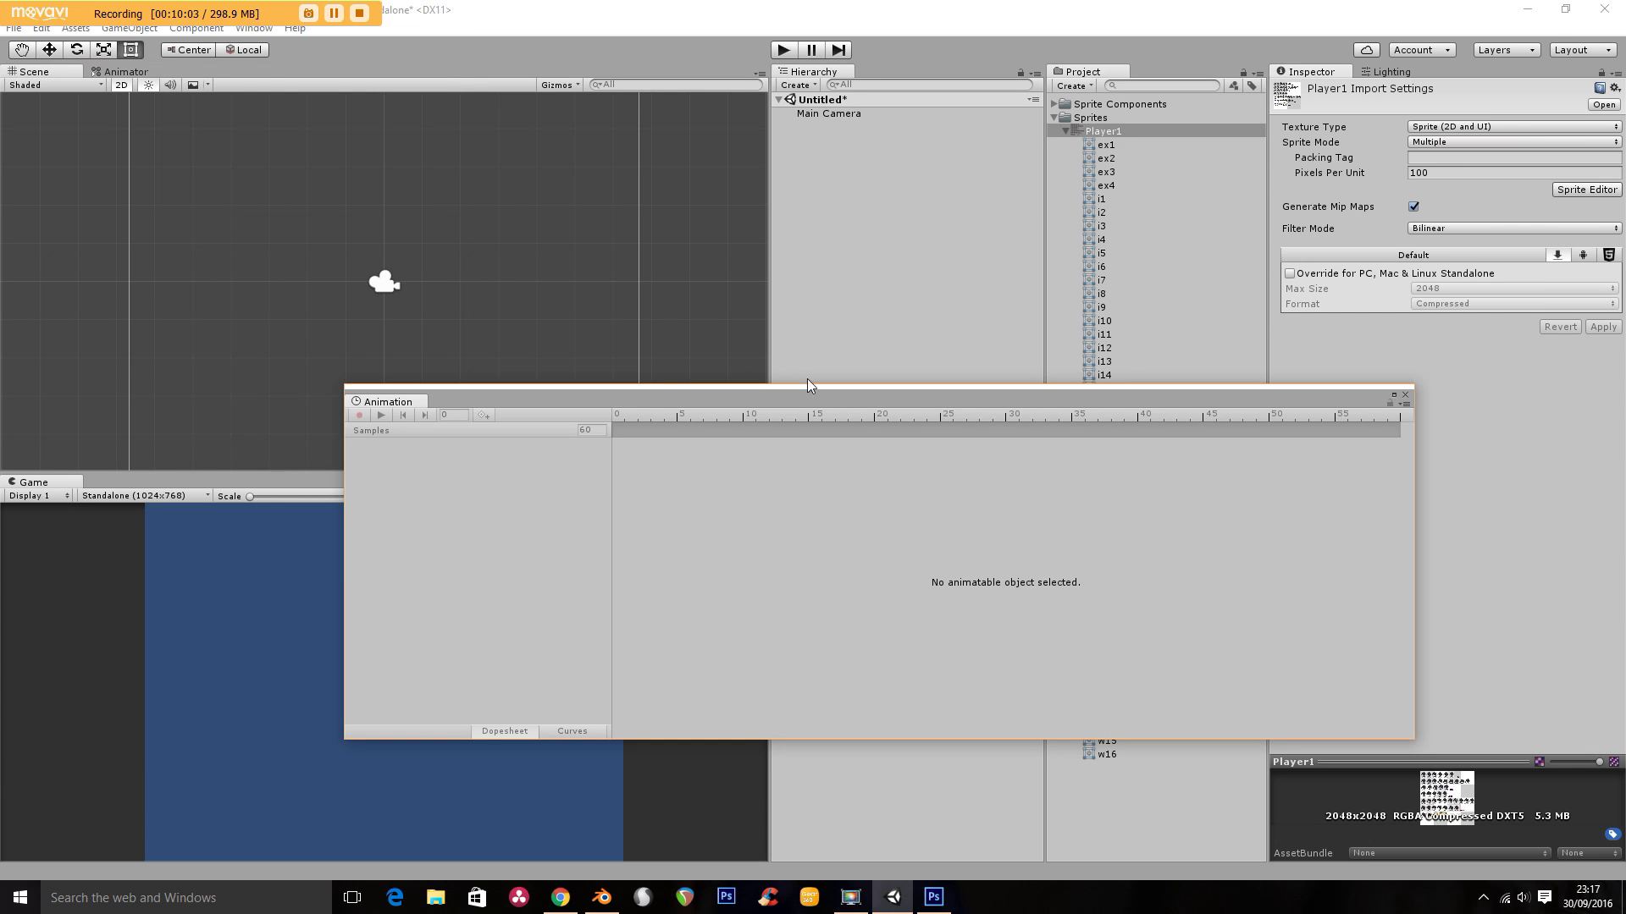
drag(1101, 131, 869, 167)
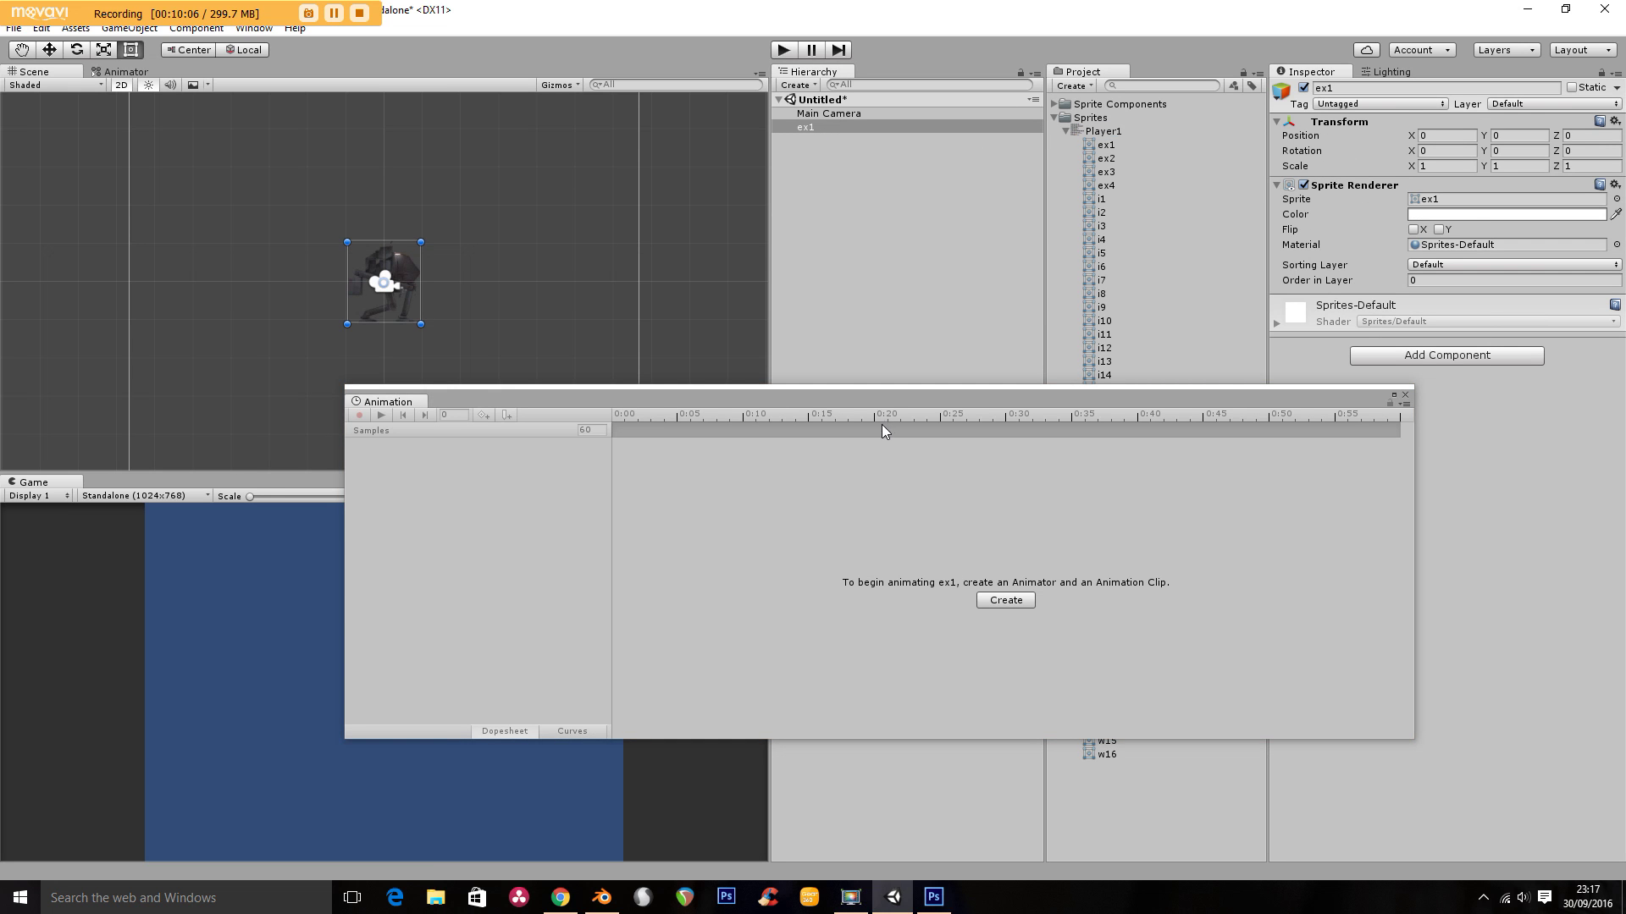
Frame the new sprite object in the scene and rename it Mech Player1
click(815, 136)
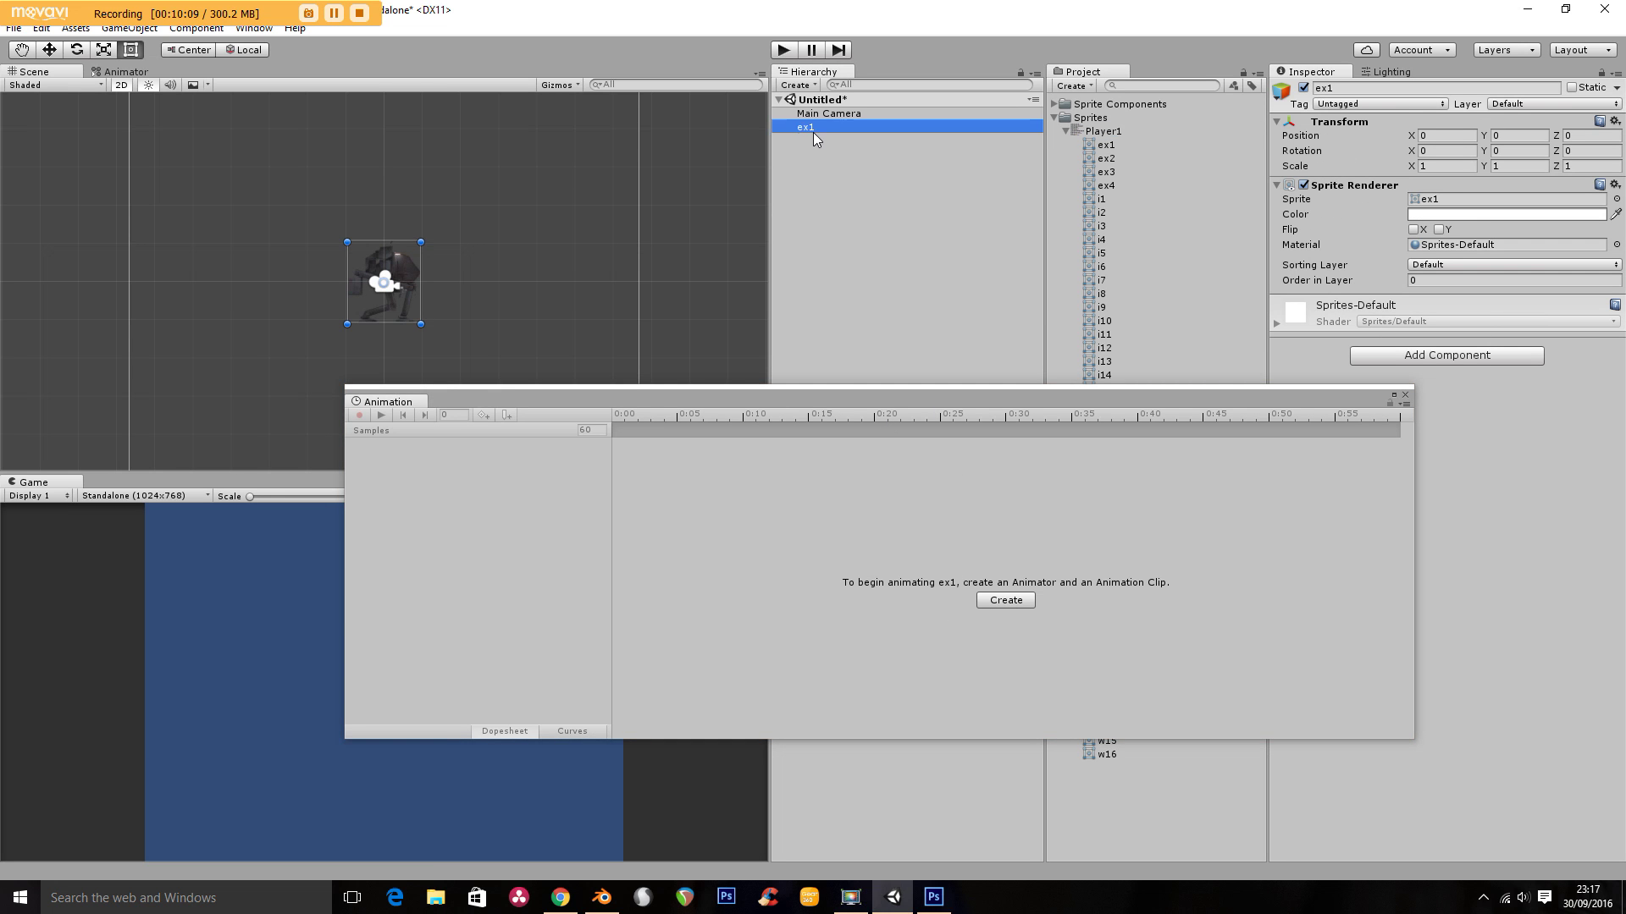
double_click(813, 128)
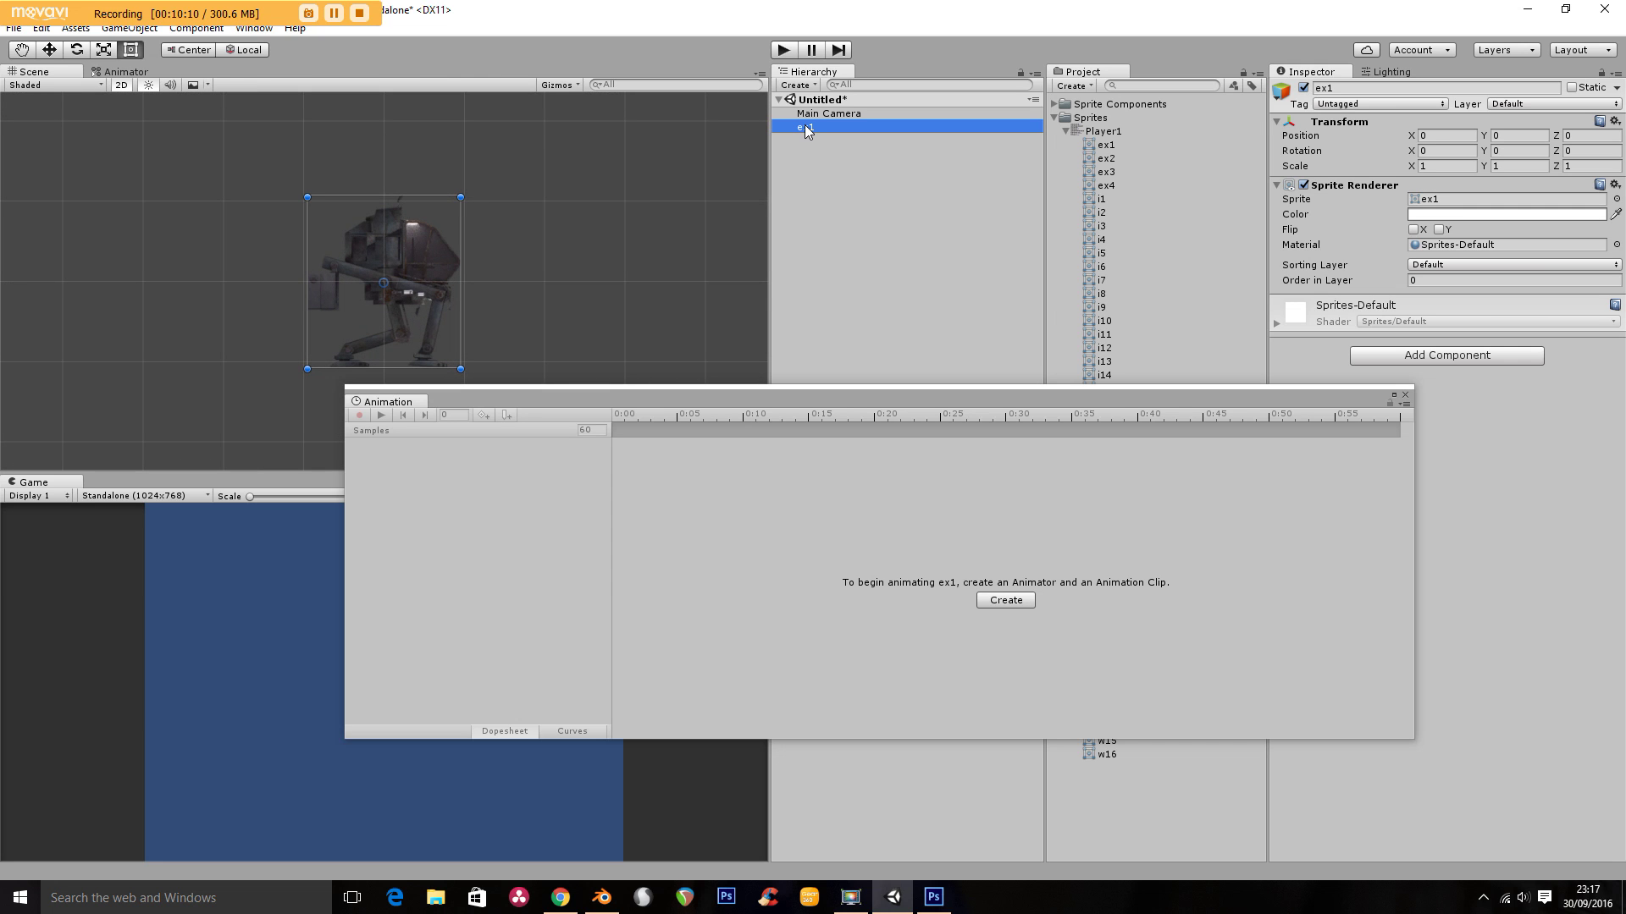
click(805, 127)
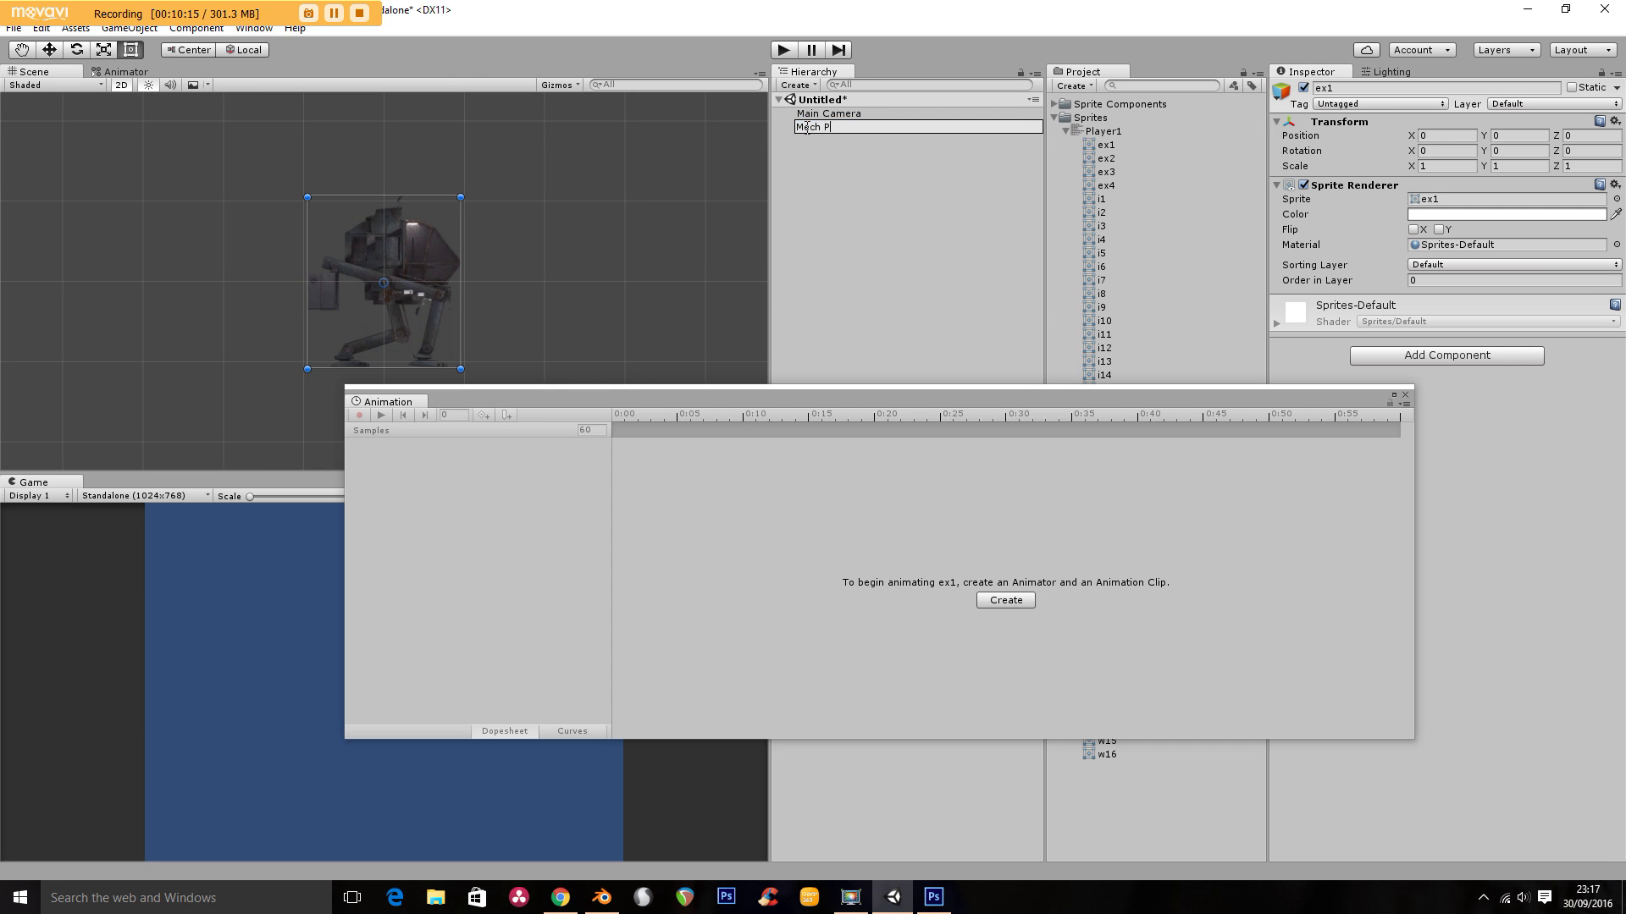
text(Mech Player1)
key(Return)
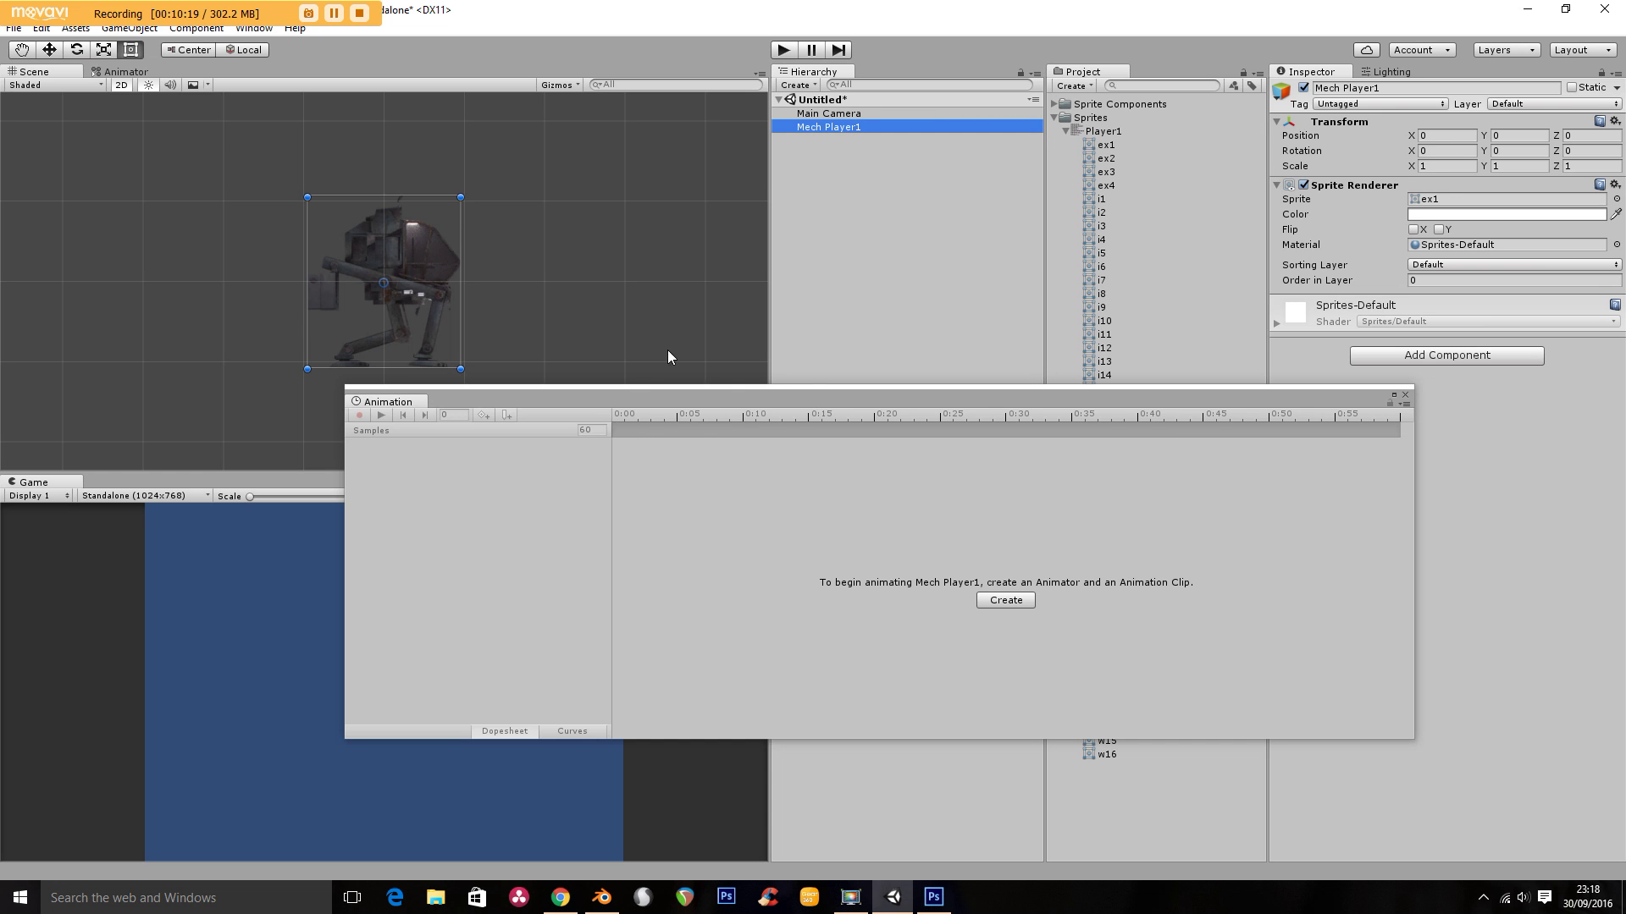
Start a new animation clip for Mech Player1 and create an Animations folder inside Assets
click(1009, 603)
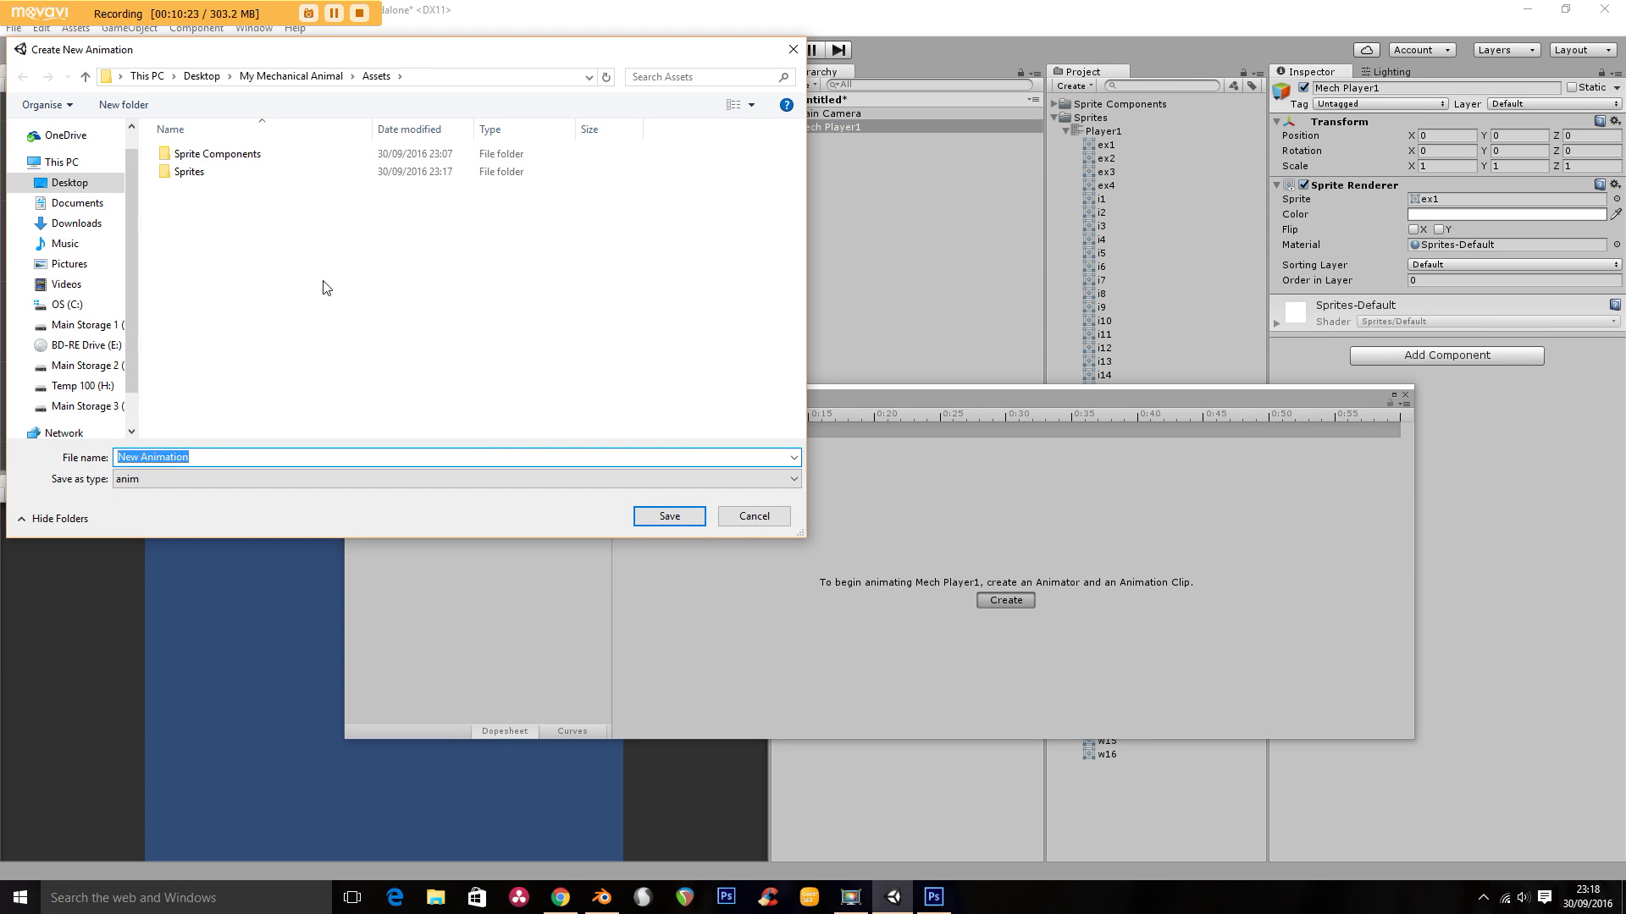
right_click(322, 259)
mouse_move(462, 437)
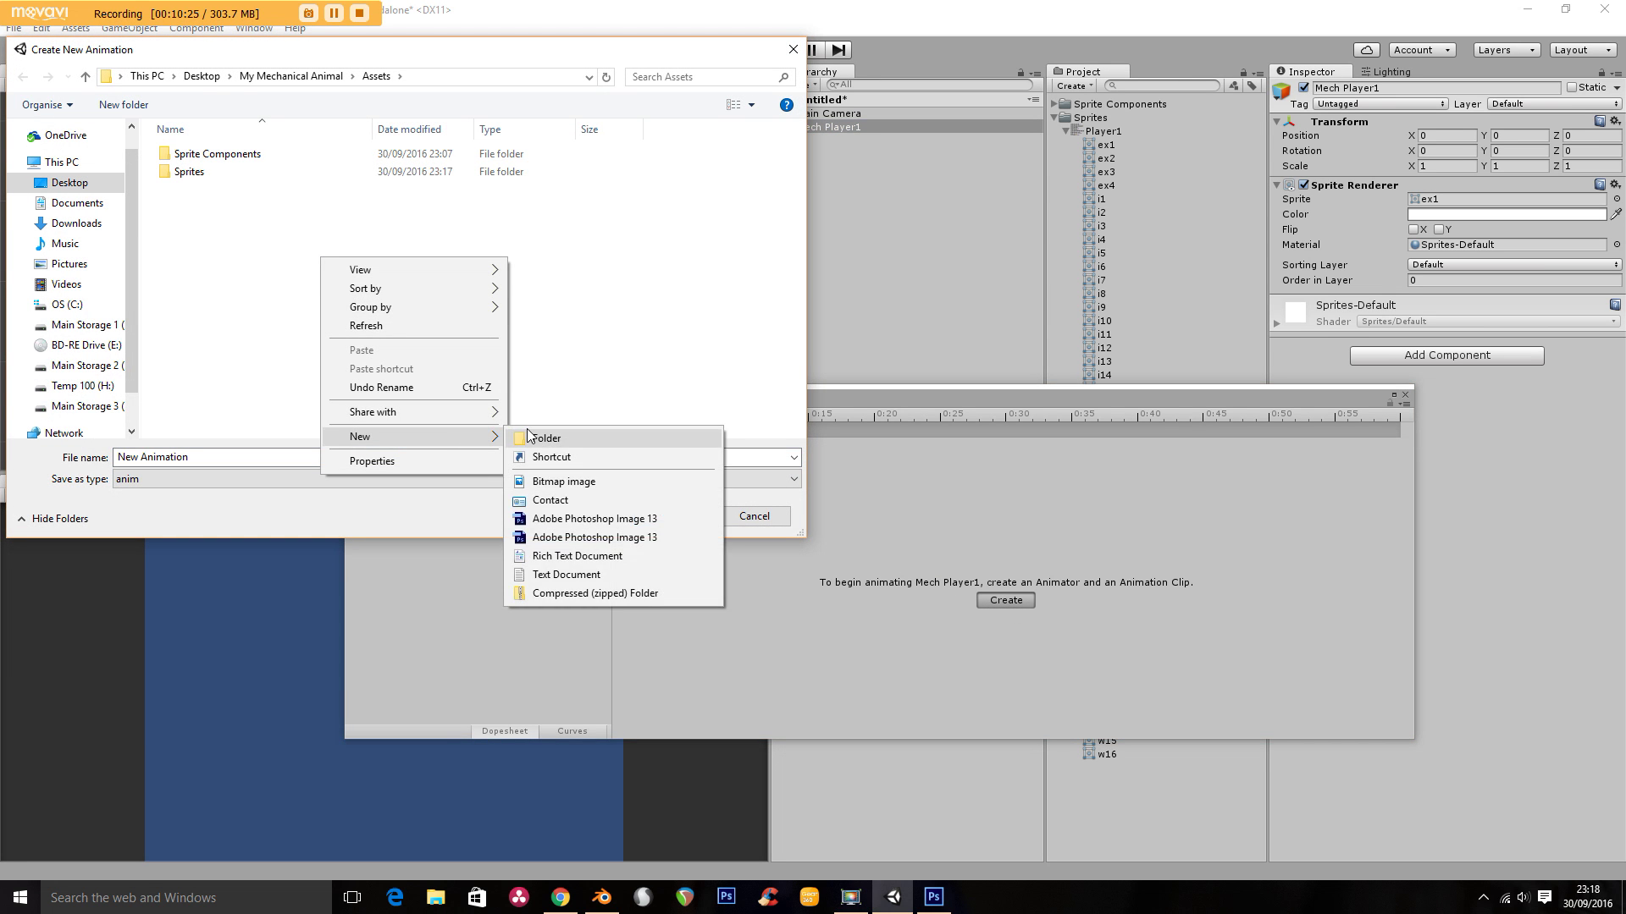
click(542, 438)
text(Animations)
key(Return)
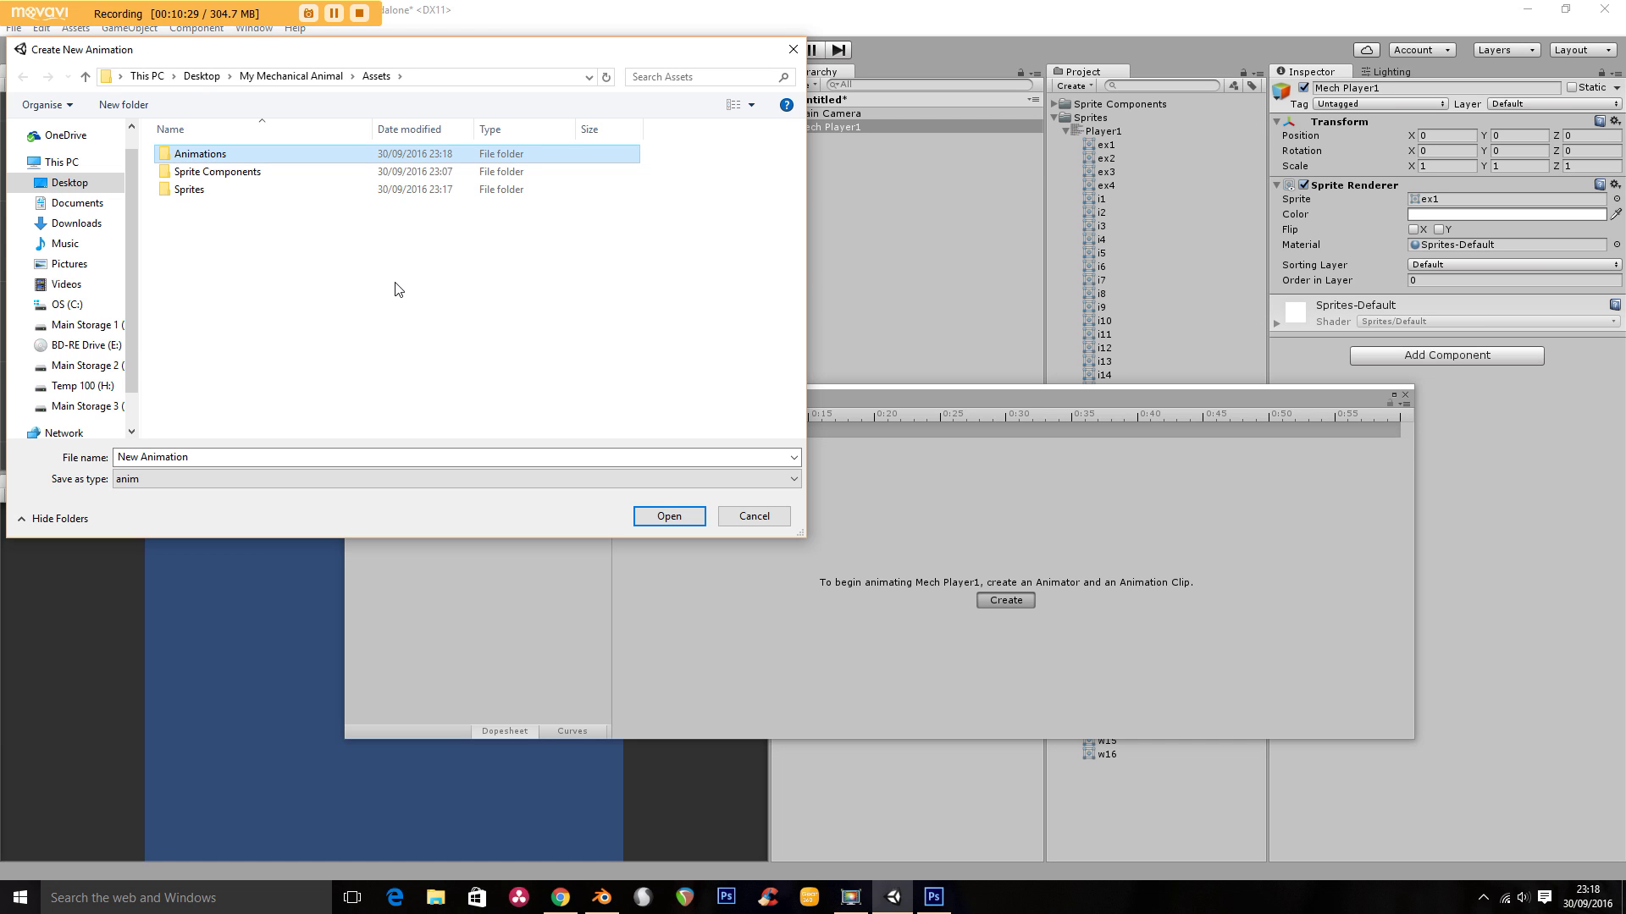
Create a folder named Mech Player 1 inside the Animations folder
double_click(219, 160)
right_click(198, 210)
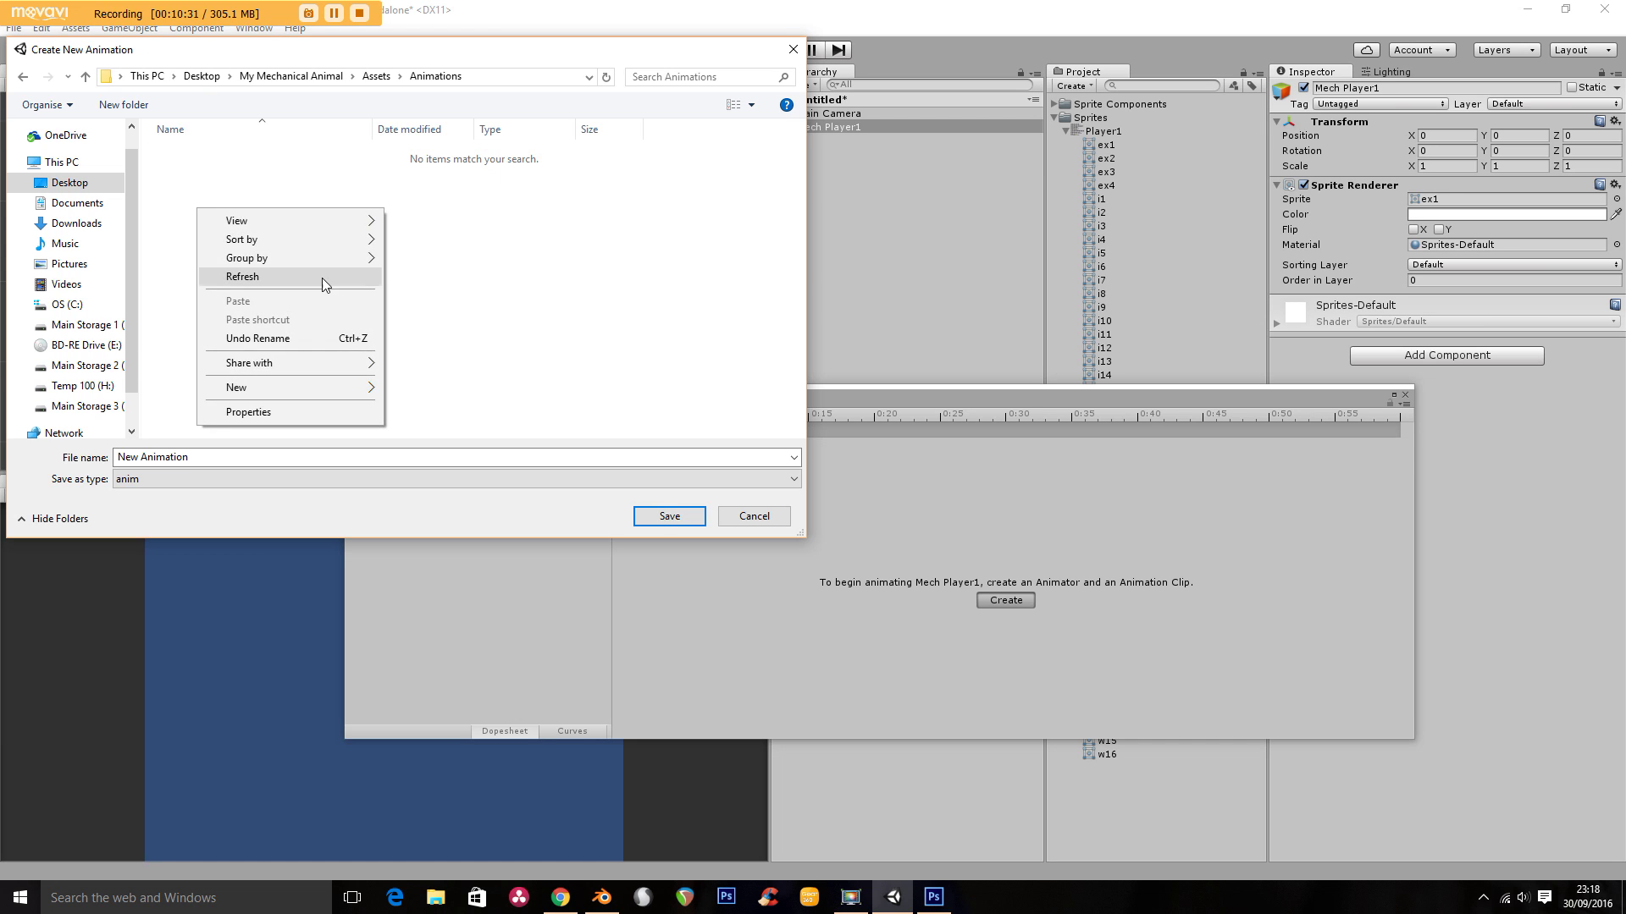
mouse_move(336, 389)
click(415, 390)
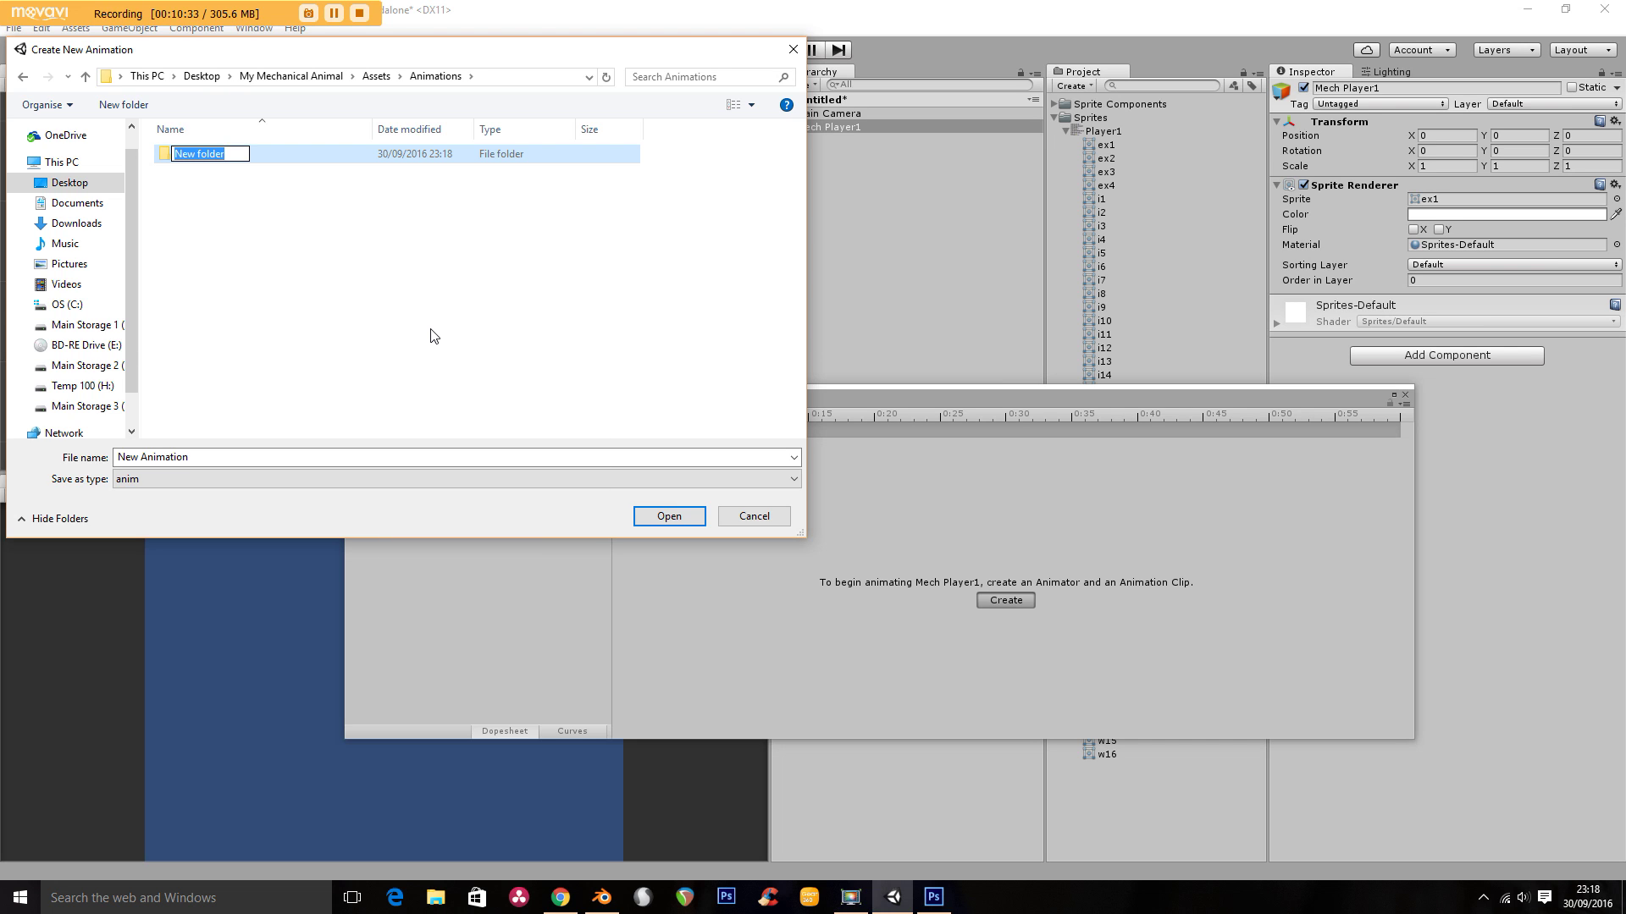
text(Mech Player 1)
key(Return)
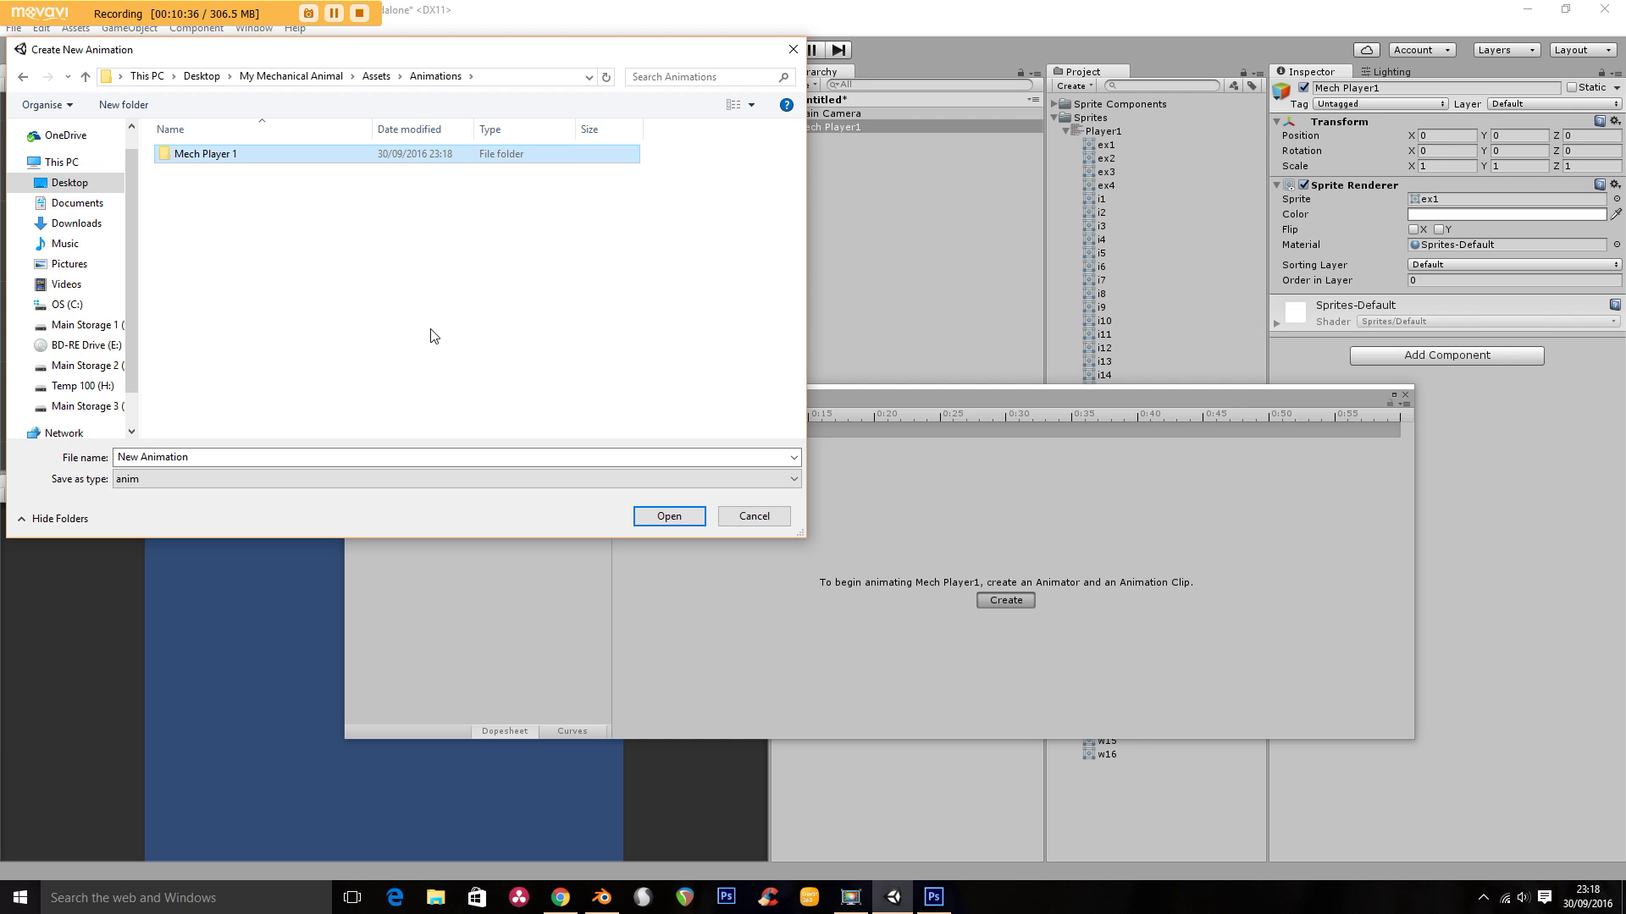
Save the new animation clip as walk in the Mech Player 1 folder
double_click(202, 154)
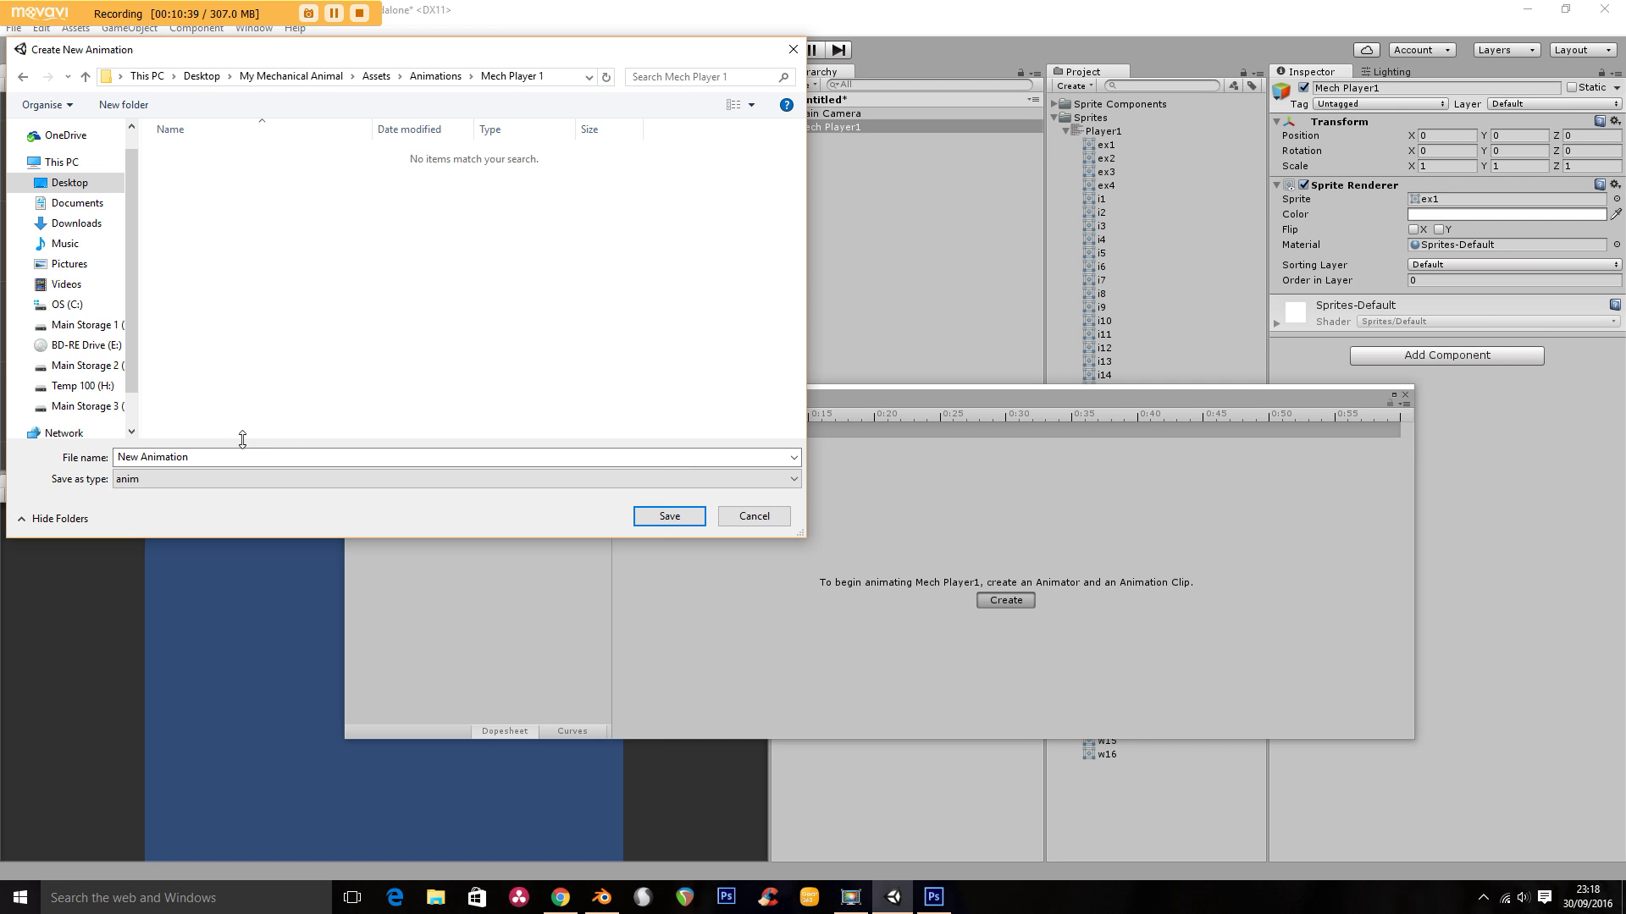
drag(189, 457, 110, 471)
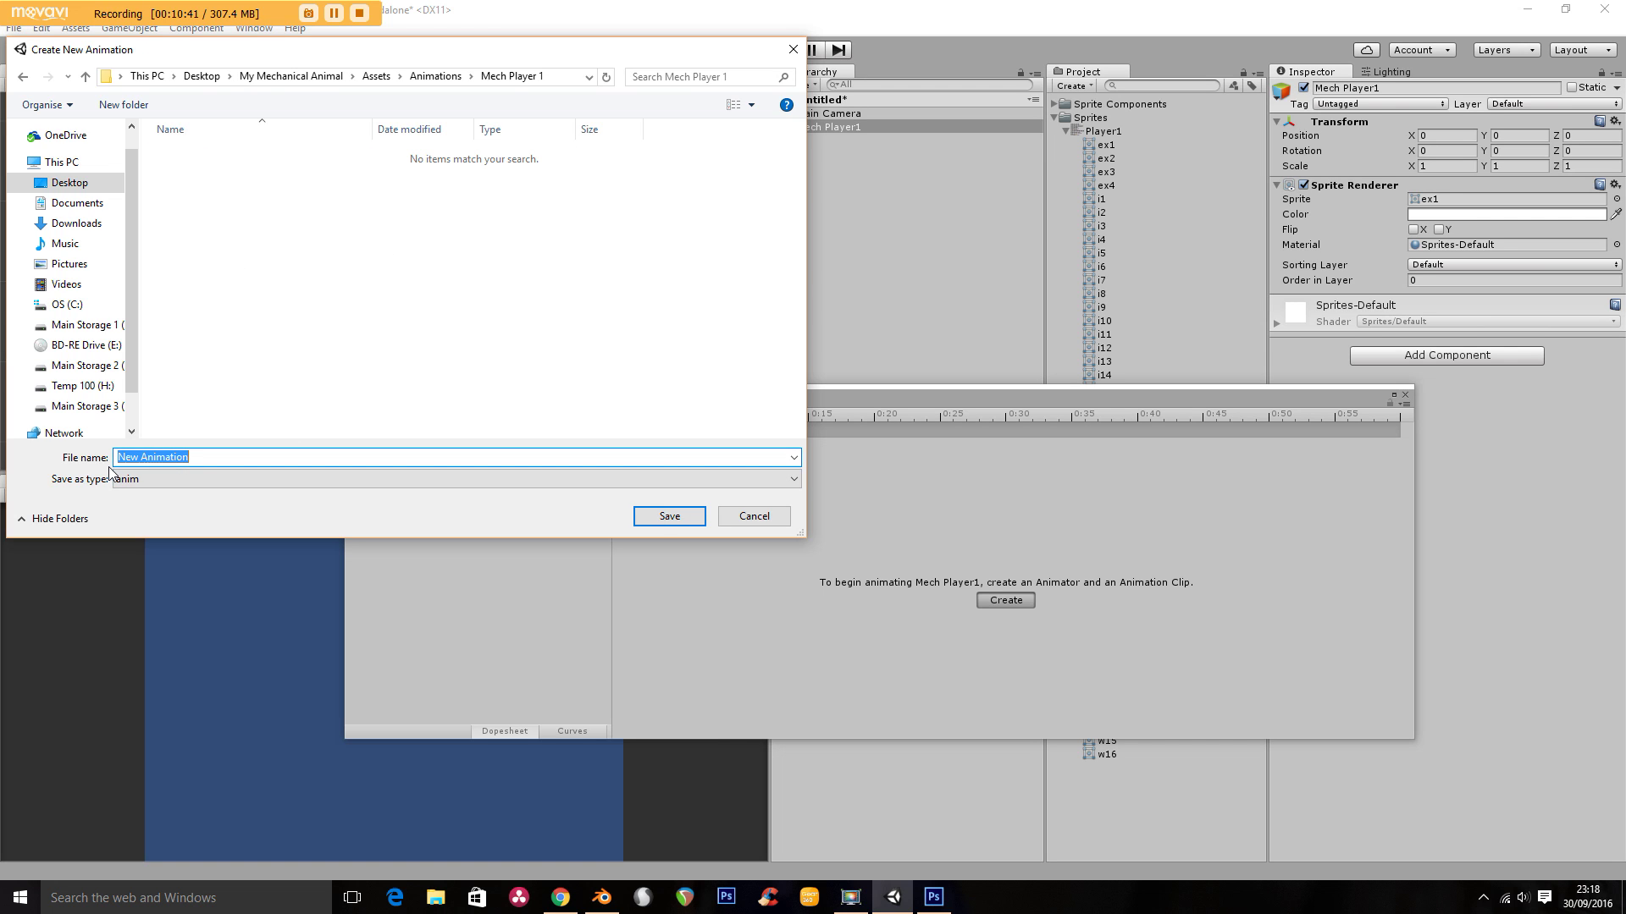
text(walk)
key(Return)
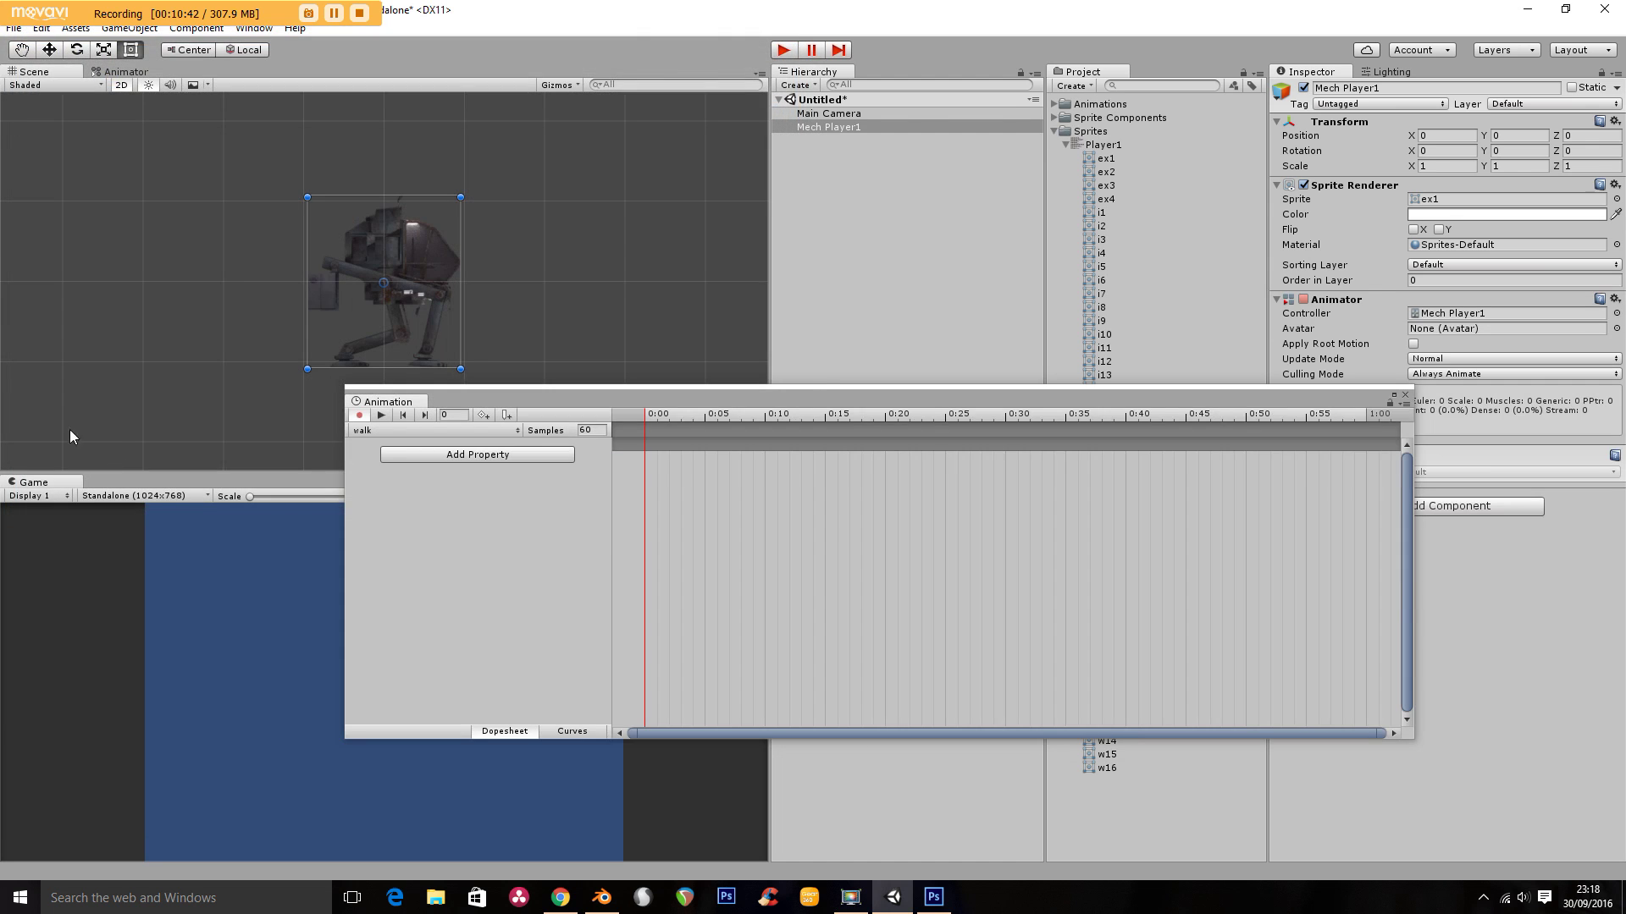
Add the walk sprites w1 to w16 as keyframes at the start of the walk clip's timeline
drag(1090, 397, 862, 271)
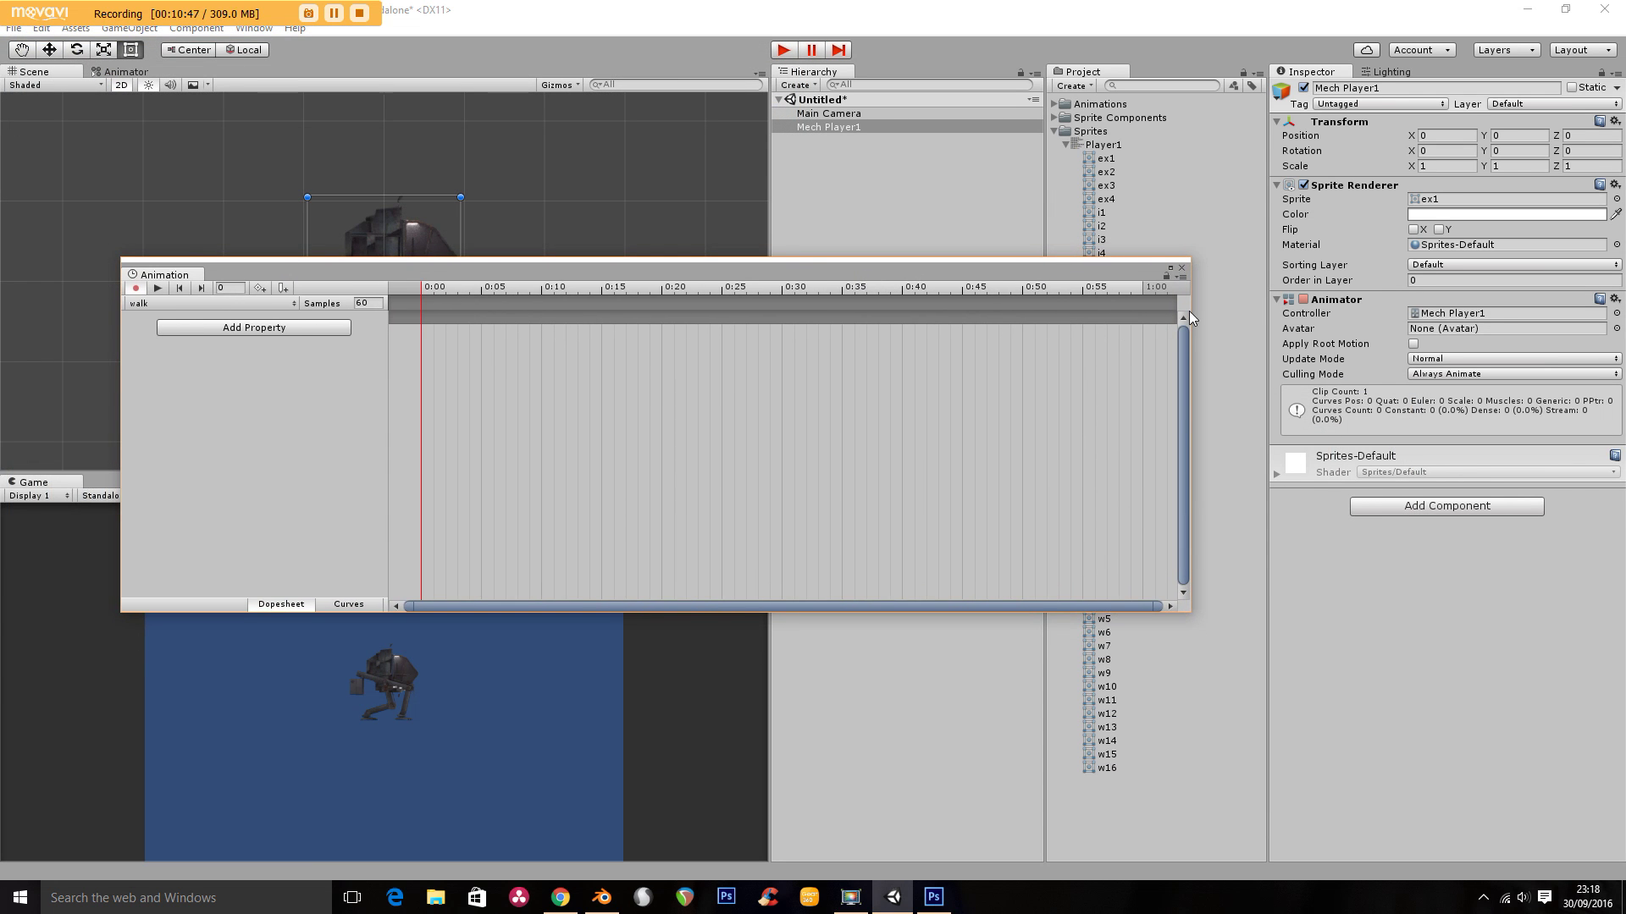
drag(1188, 312, 1007, 327)
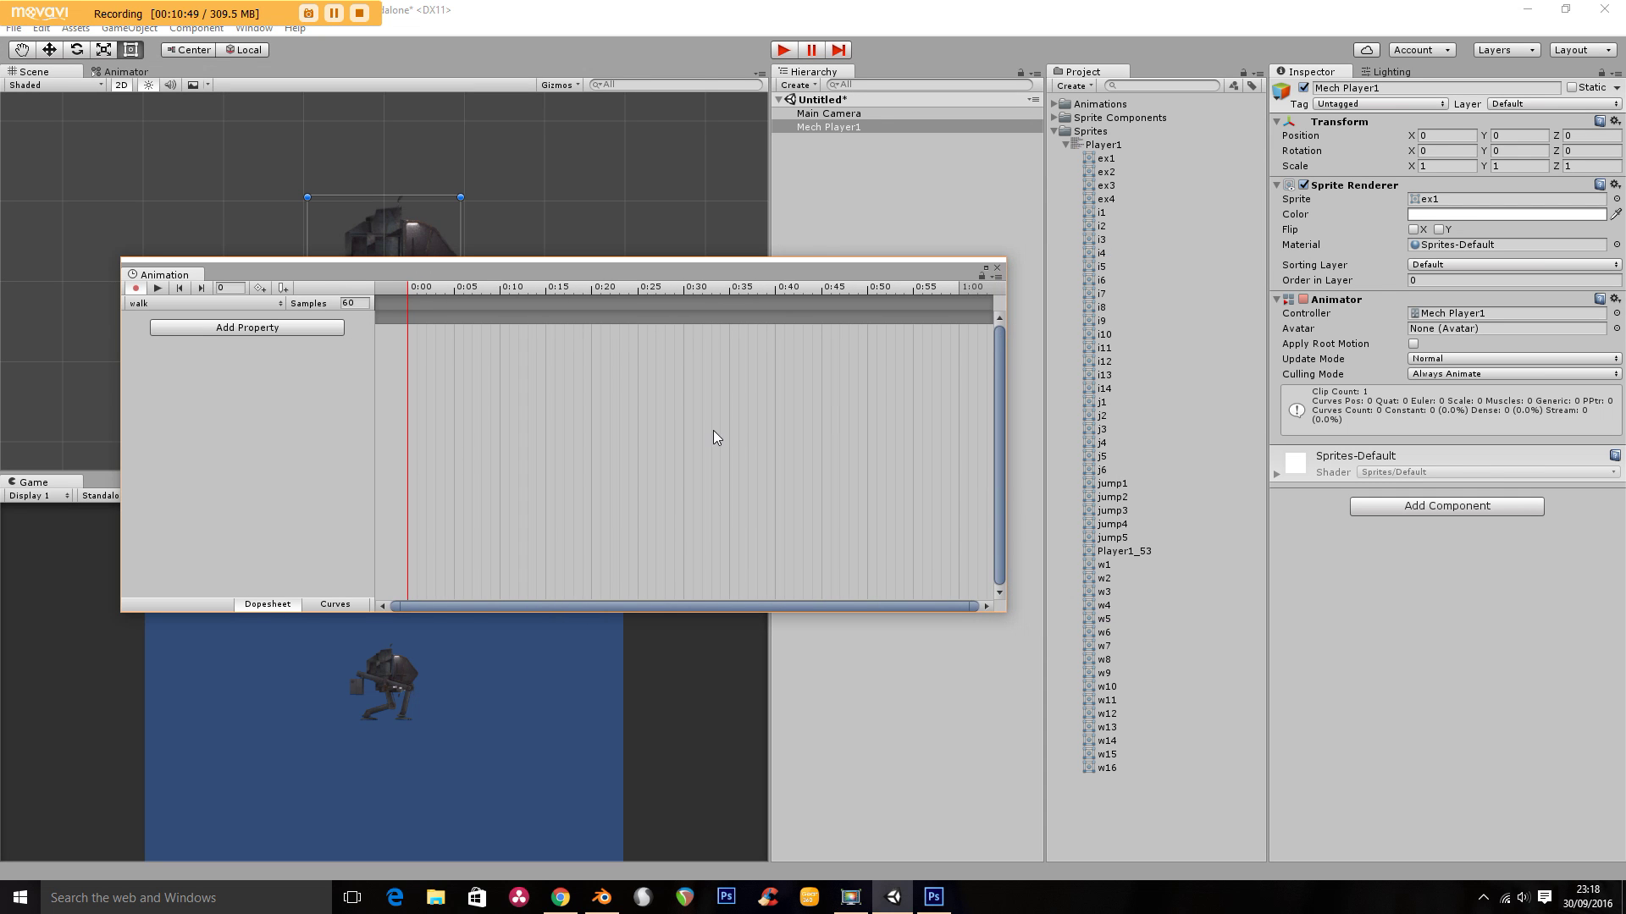
click(1104, 564)
shift+click(1104, 767)
drag(1092, 575, 581, 411)
Play the walk clip as a preview and set its samples to 18
drag(412, 281, 919, 267)
click(665, 274)
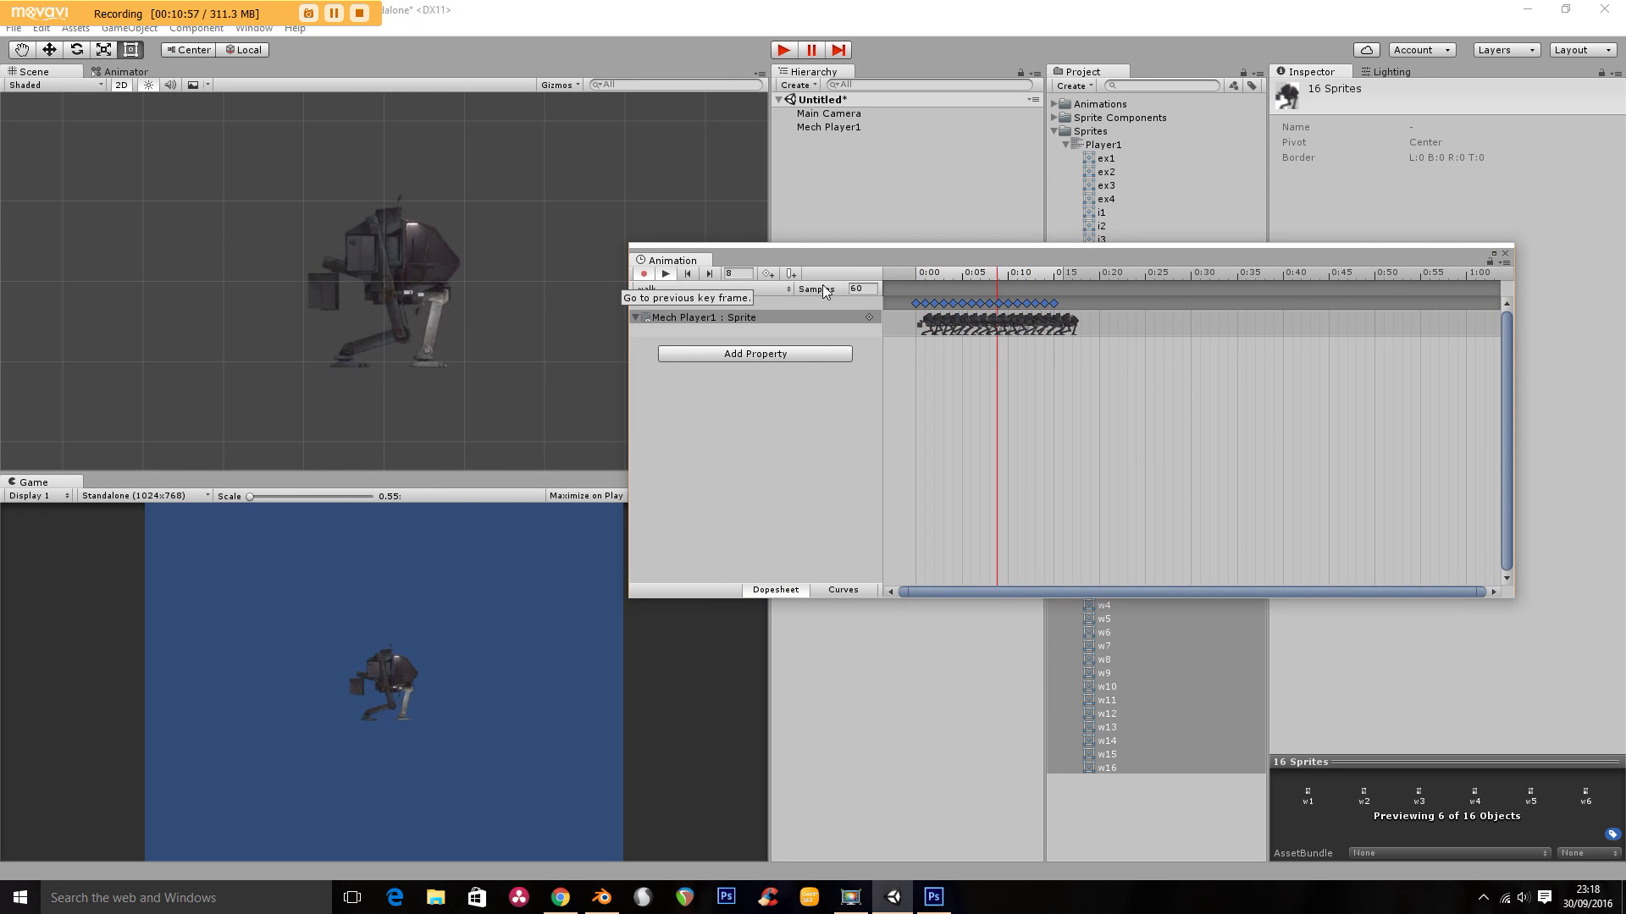
click(865, 289)
text(18)
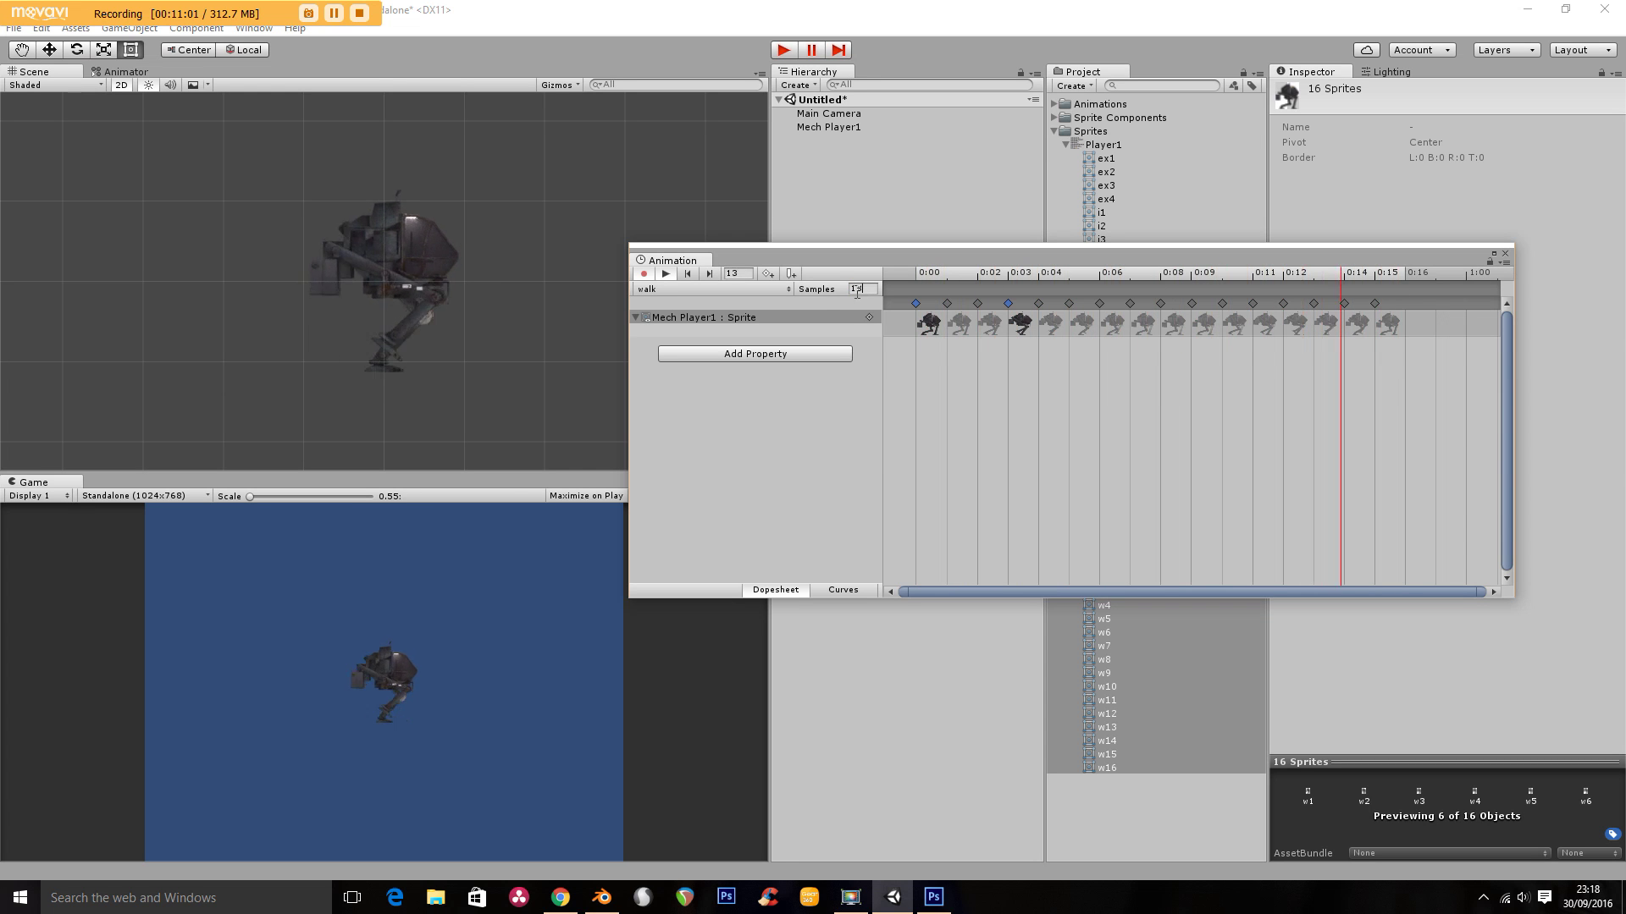
Try 12 samples for the walk clip while it plays and set the value back to 18
drag(865, 289, 816, 293)
text(12)
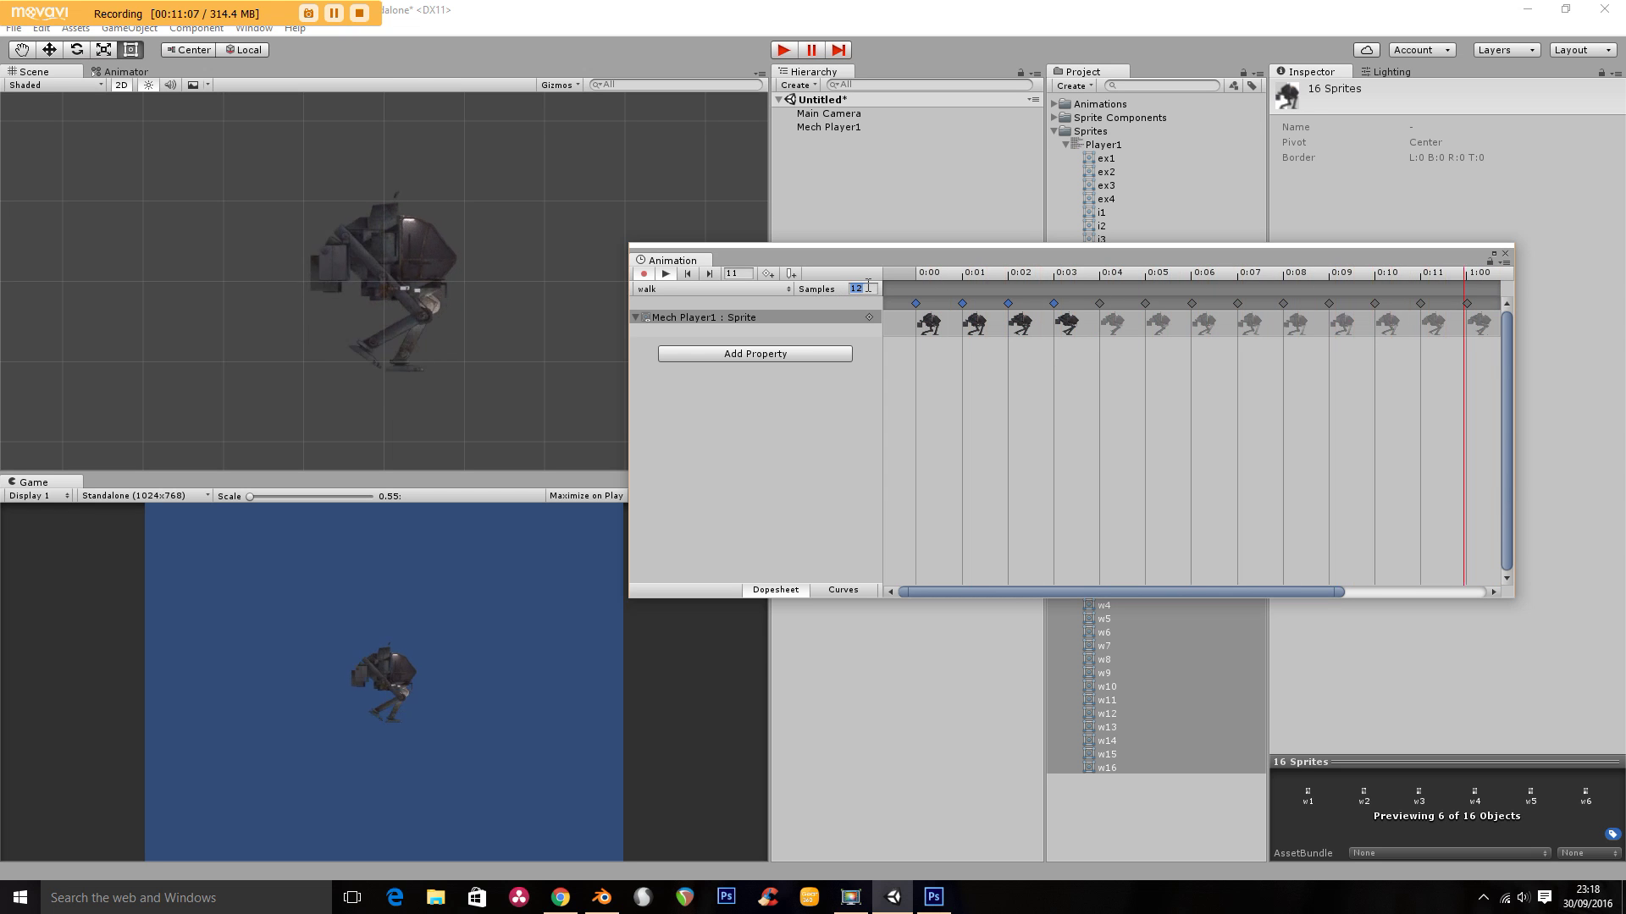
click(860, 289)
text(18)
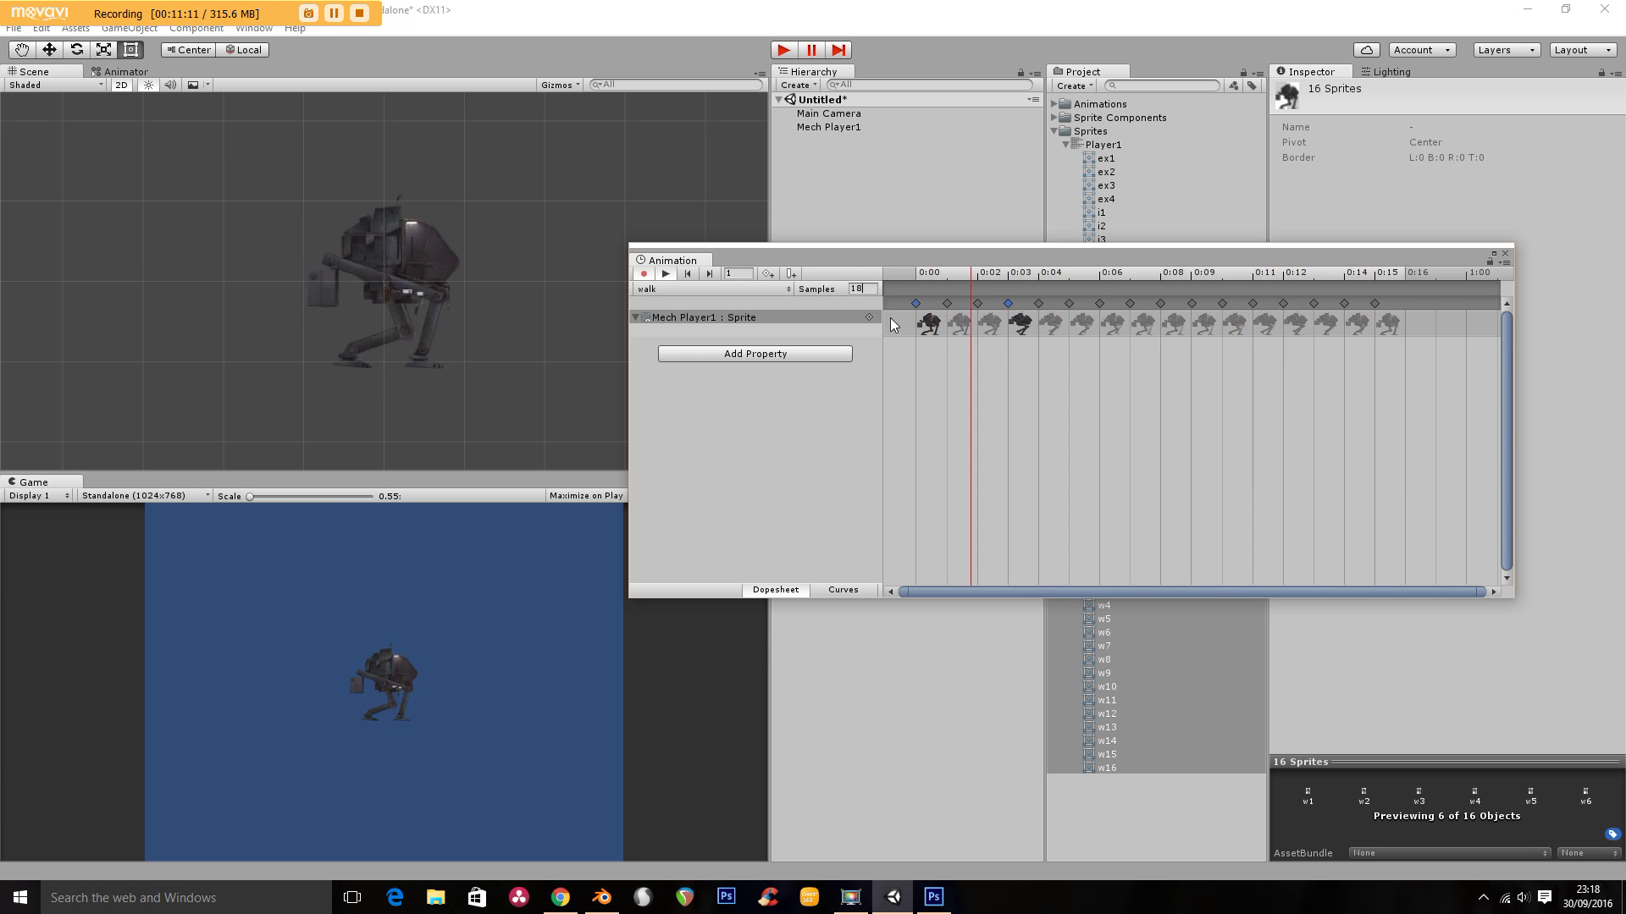
Create a new animation clip named idle in the Mech Player 1 folder
click(682, 289)
click(684, 331)
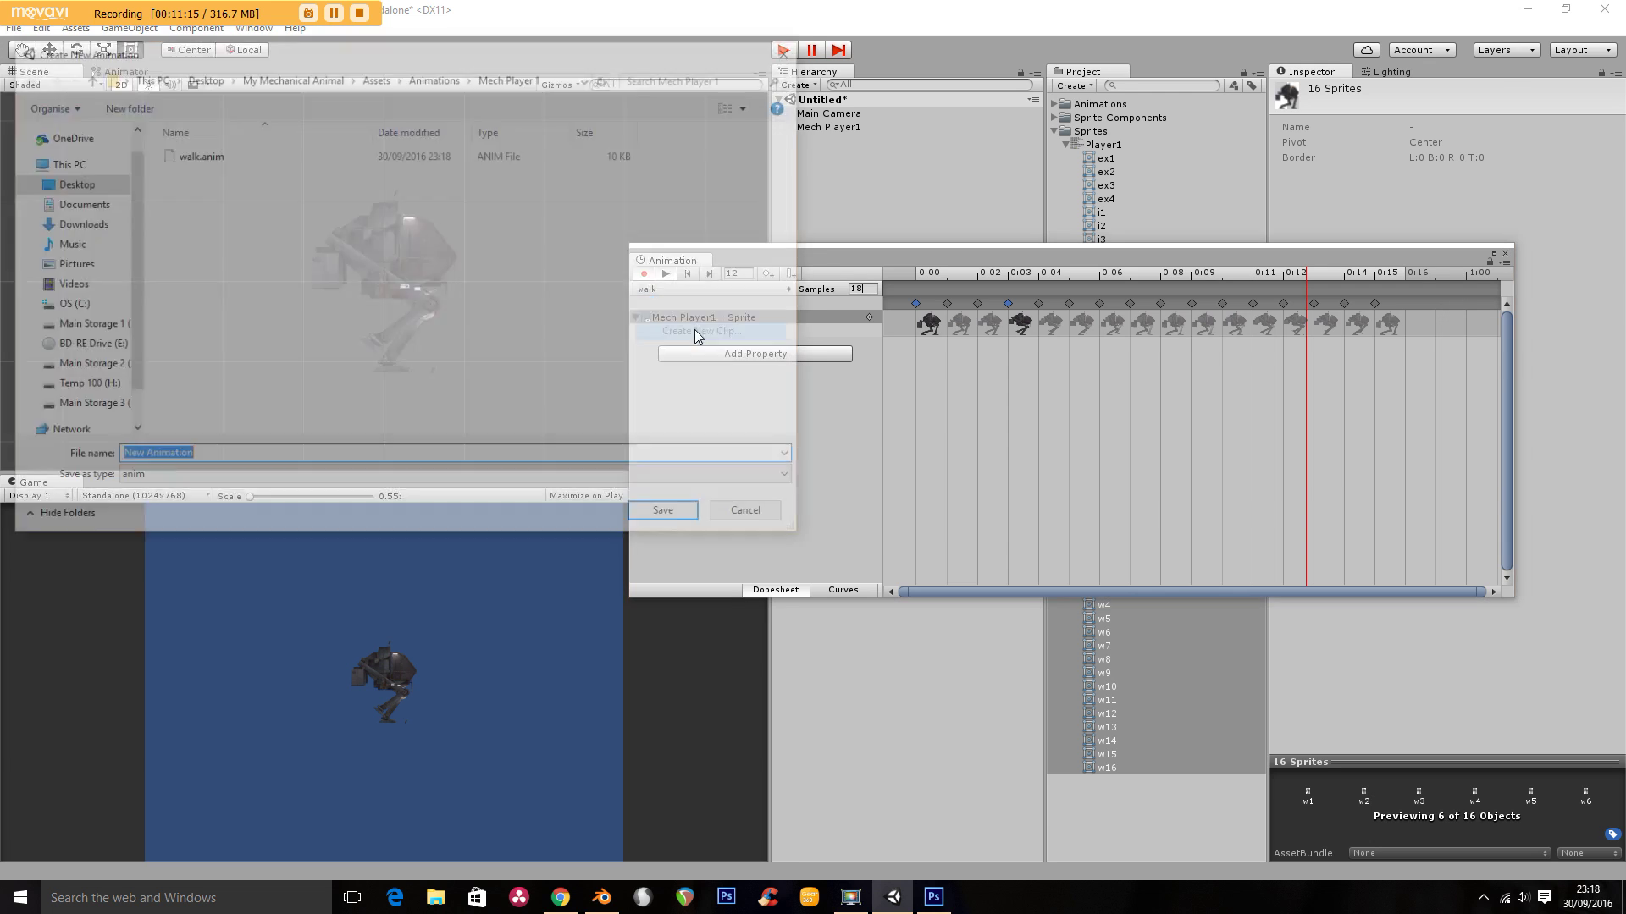
text(idle)
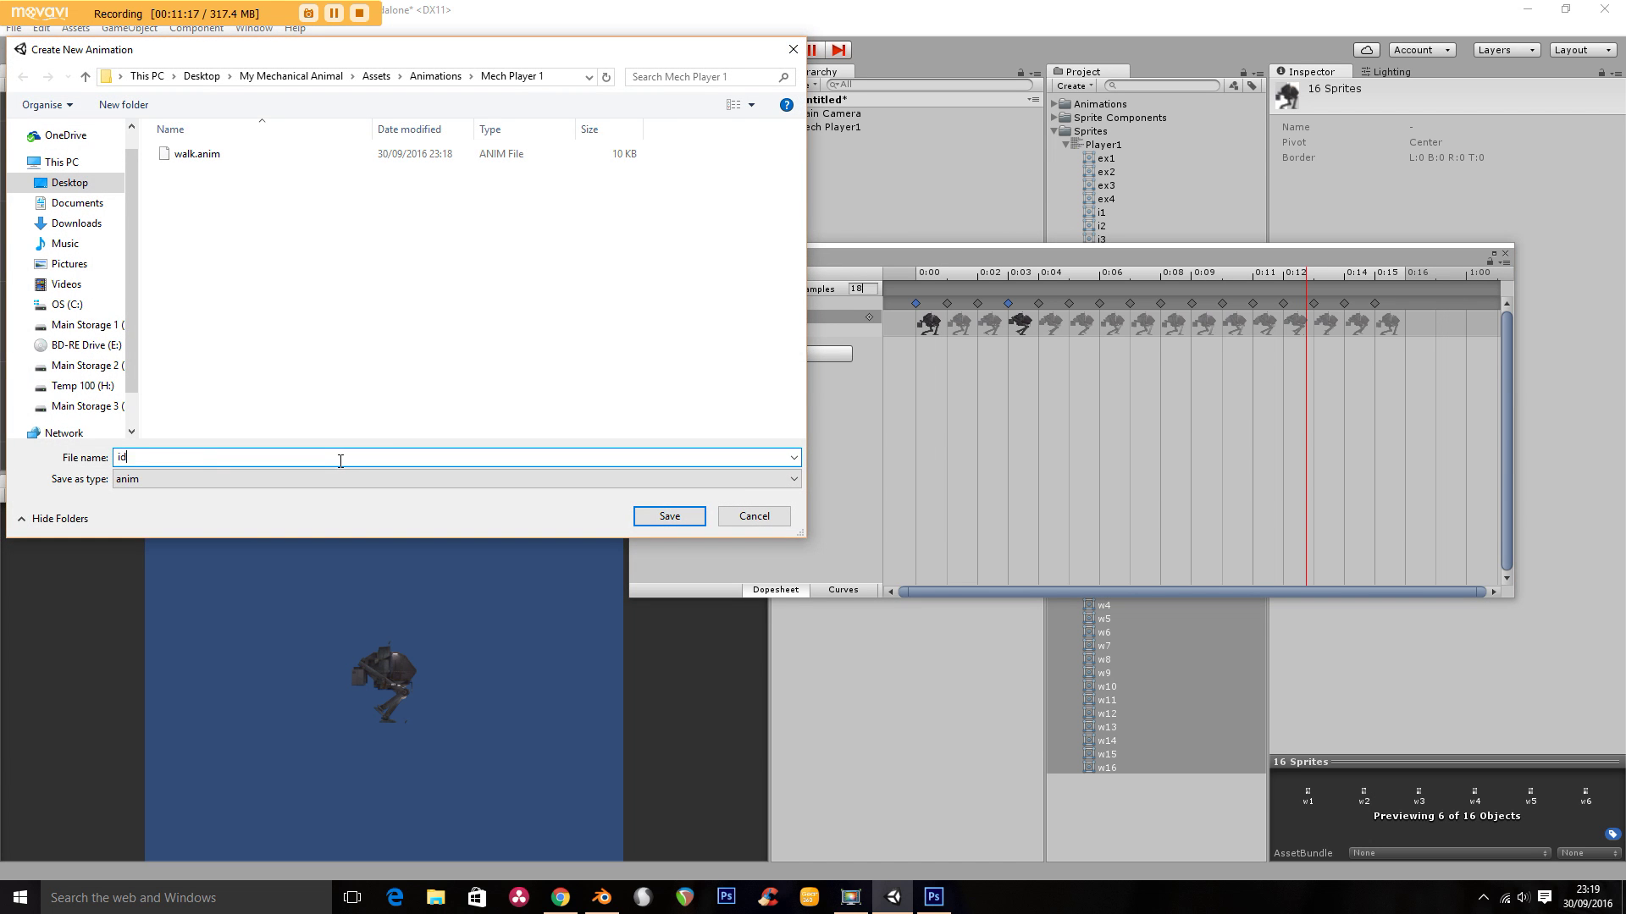
key(Return)
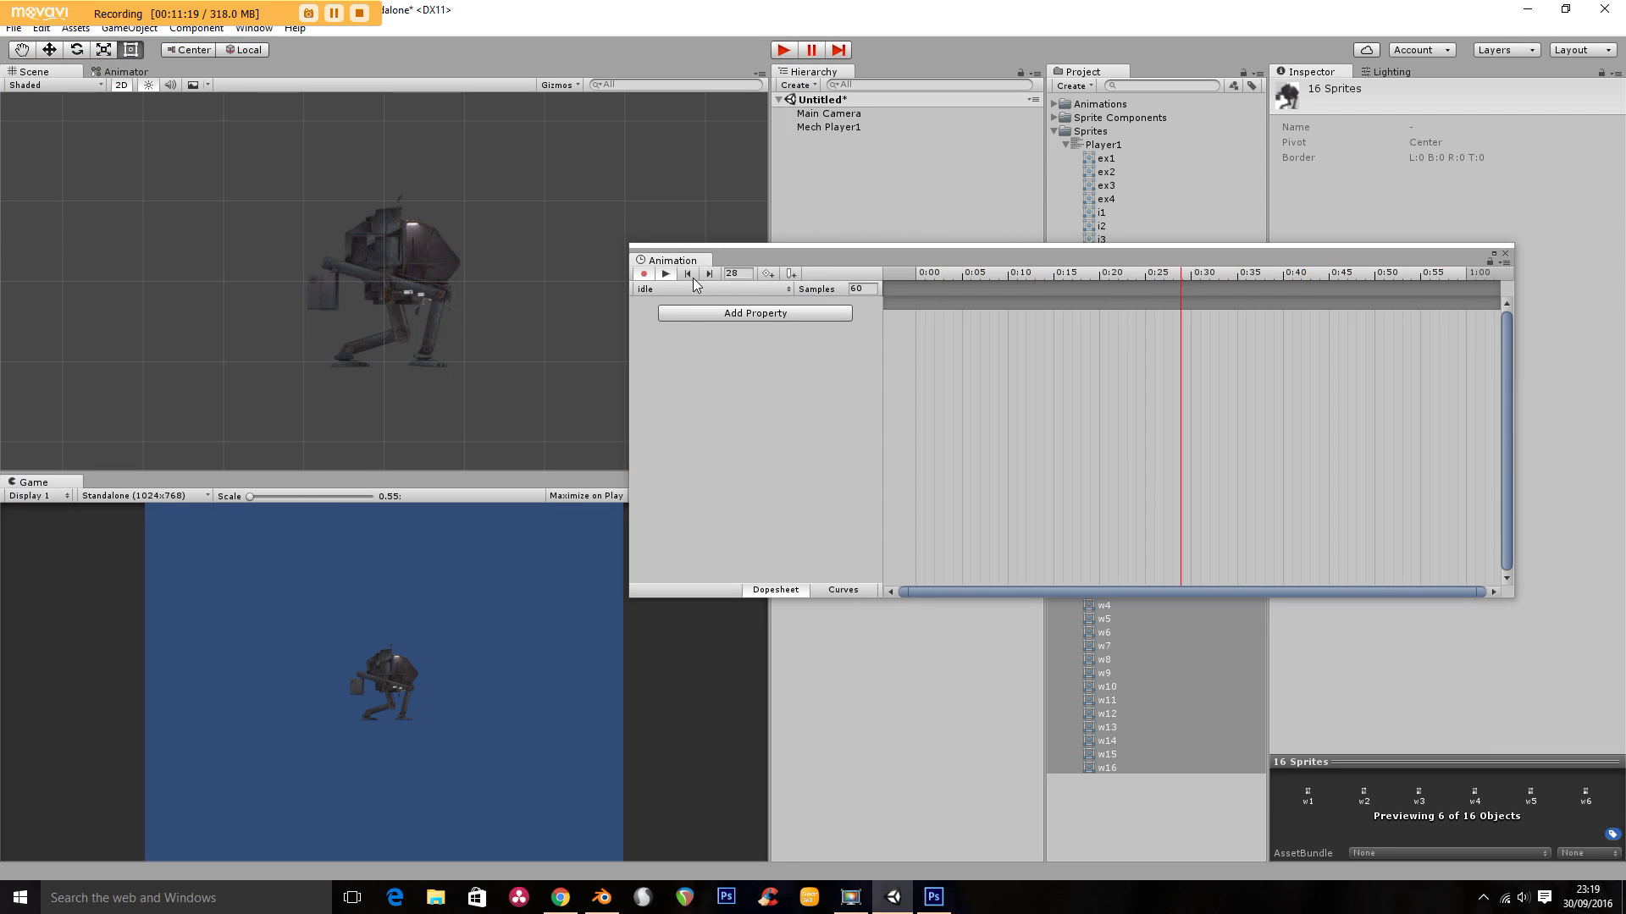
Add the sprites i1 to i9 as keyframes at the start of the idle clip's timeline
drag(846, 246, 341, 345)
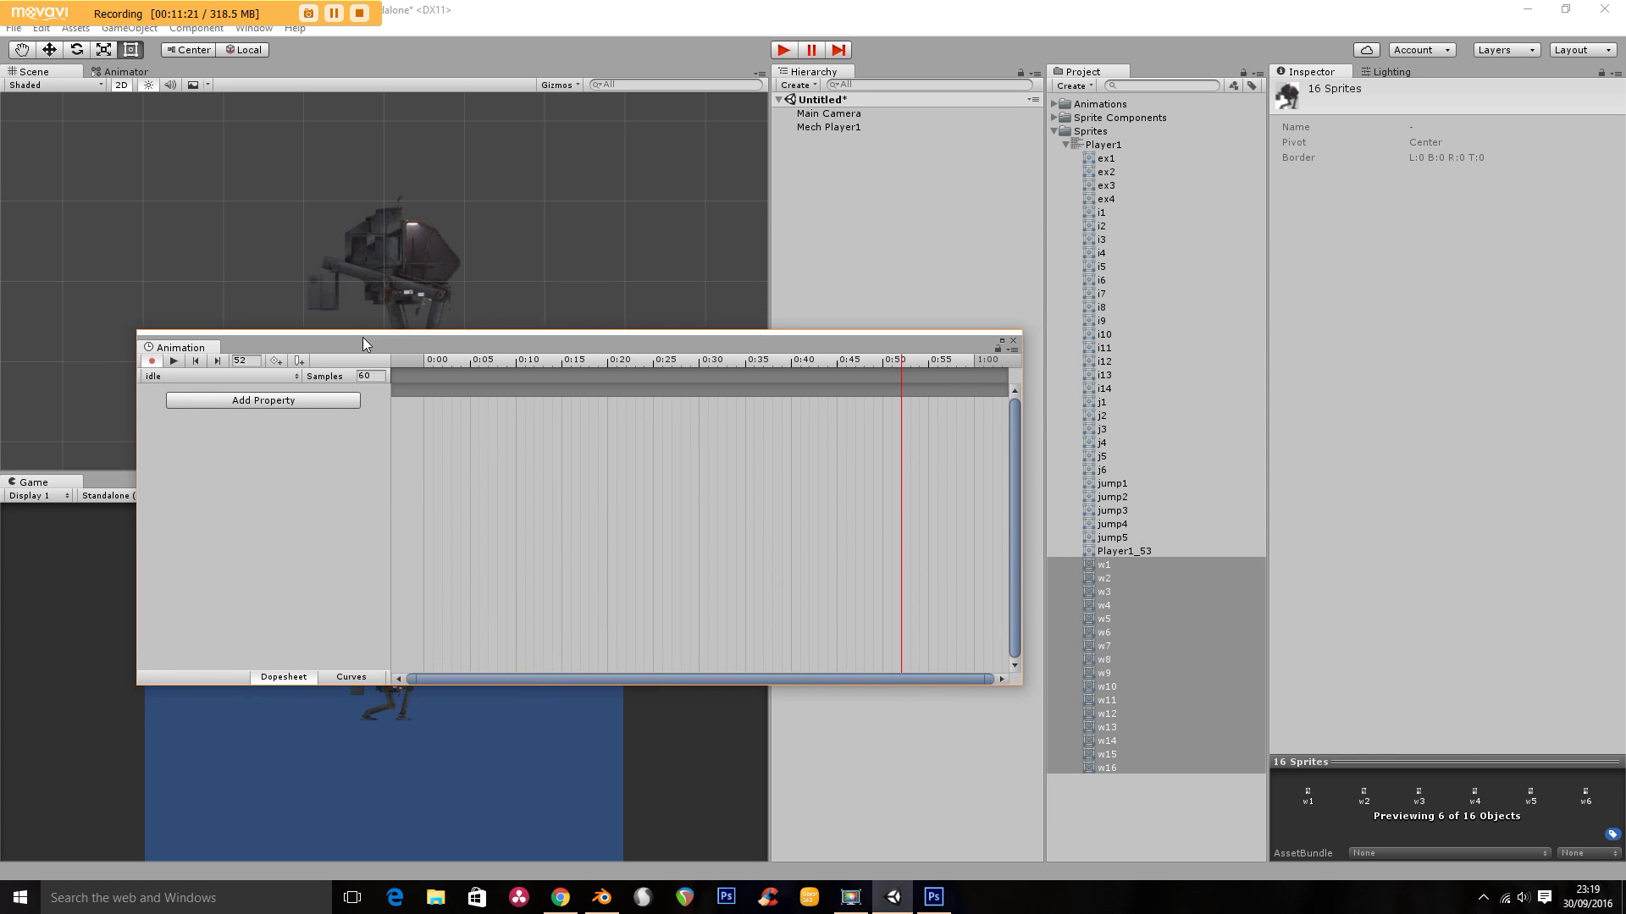
click(1103, 213)
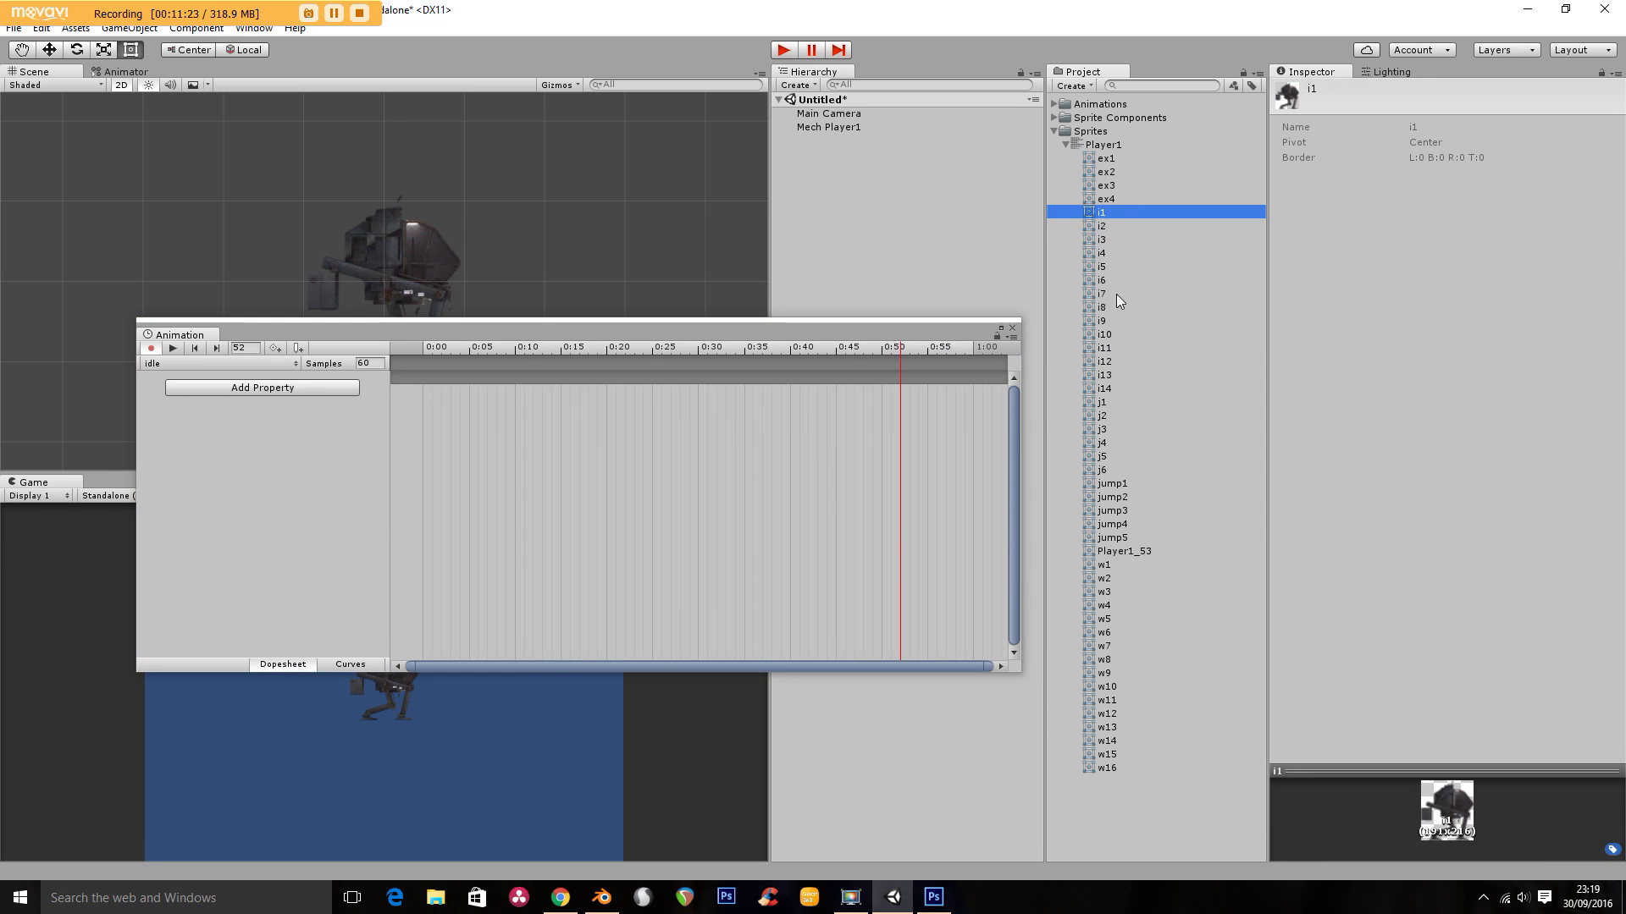
shift+click(1111, 322)
drag(1111, 322, 451, 432)
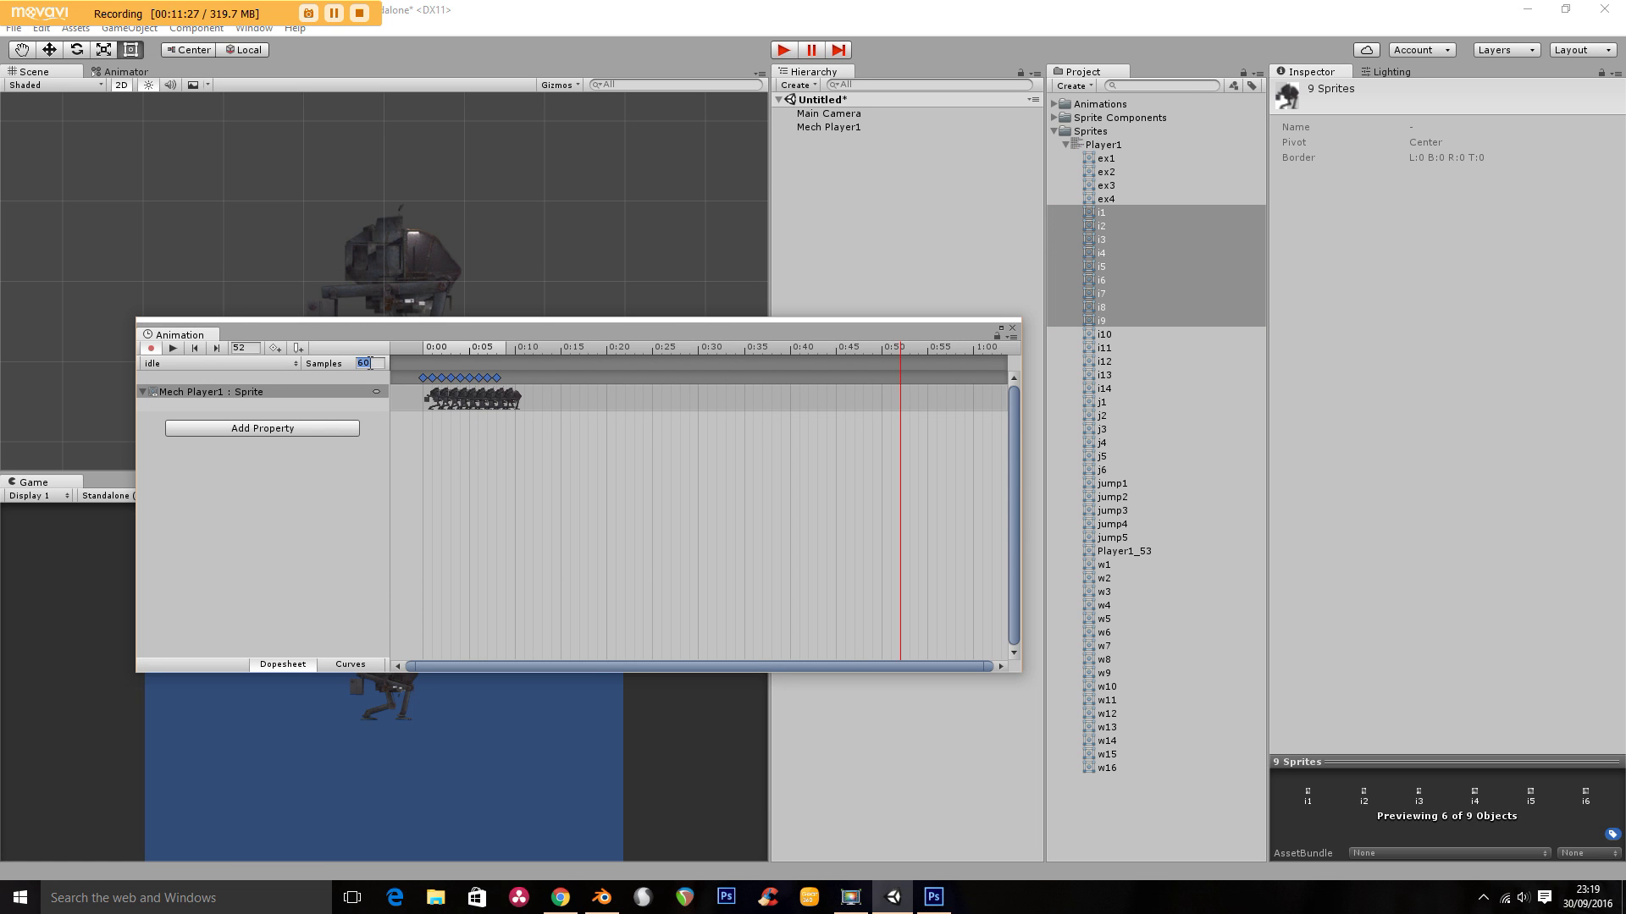
Preview the idle clip with 18 samples, lower its samples to 12 and toggle the playback
text(18)
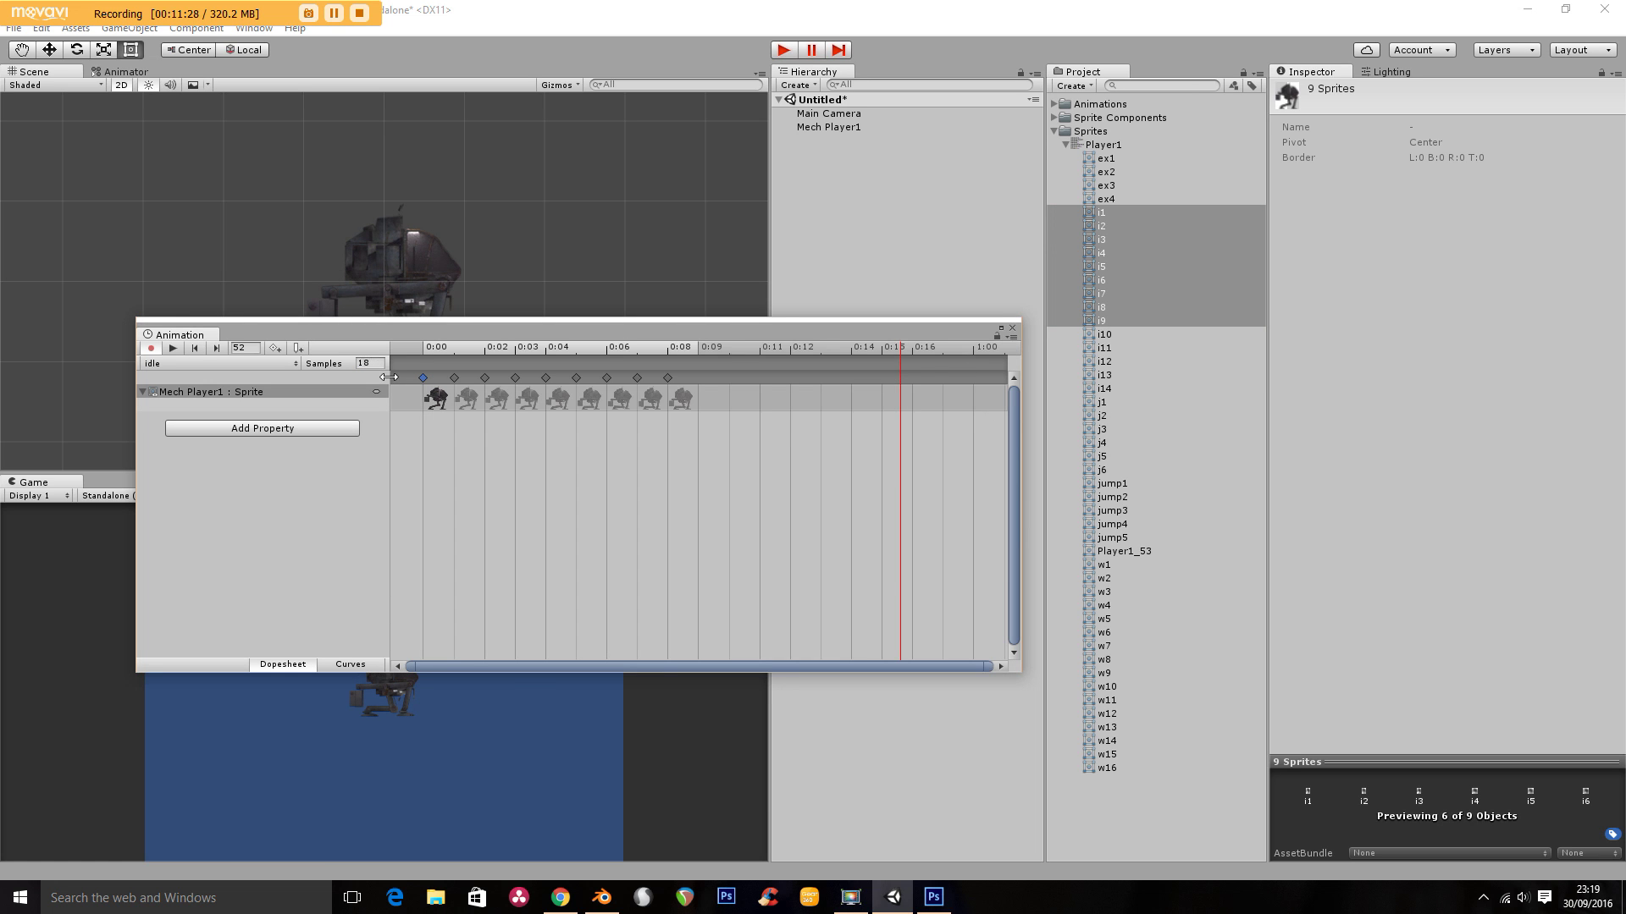
drag(431, 341, 801, 361)
click(544, 369)
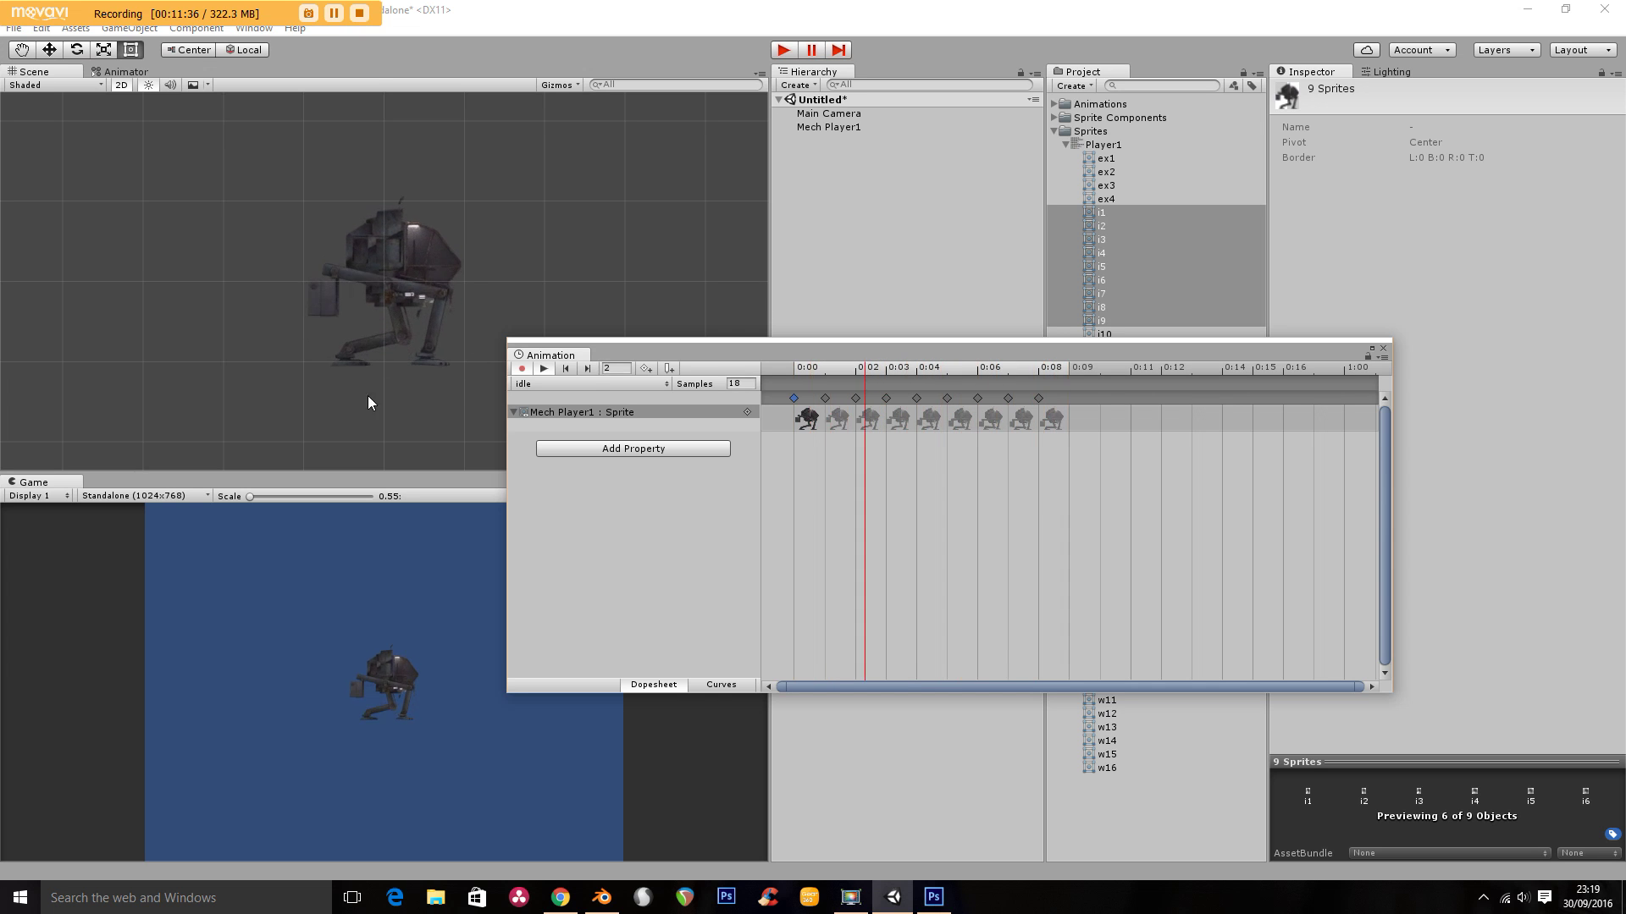
click(735, 384)
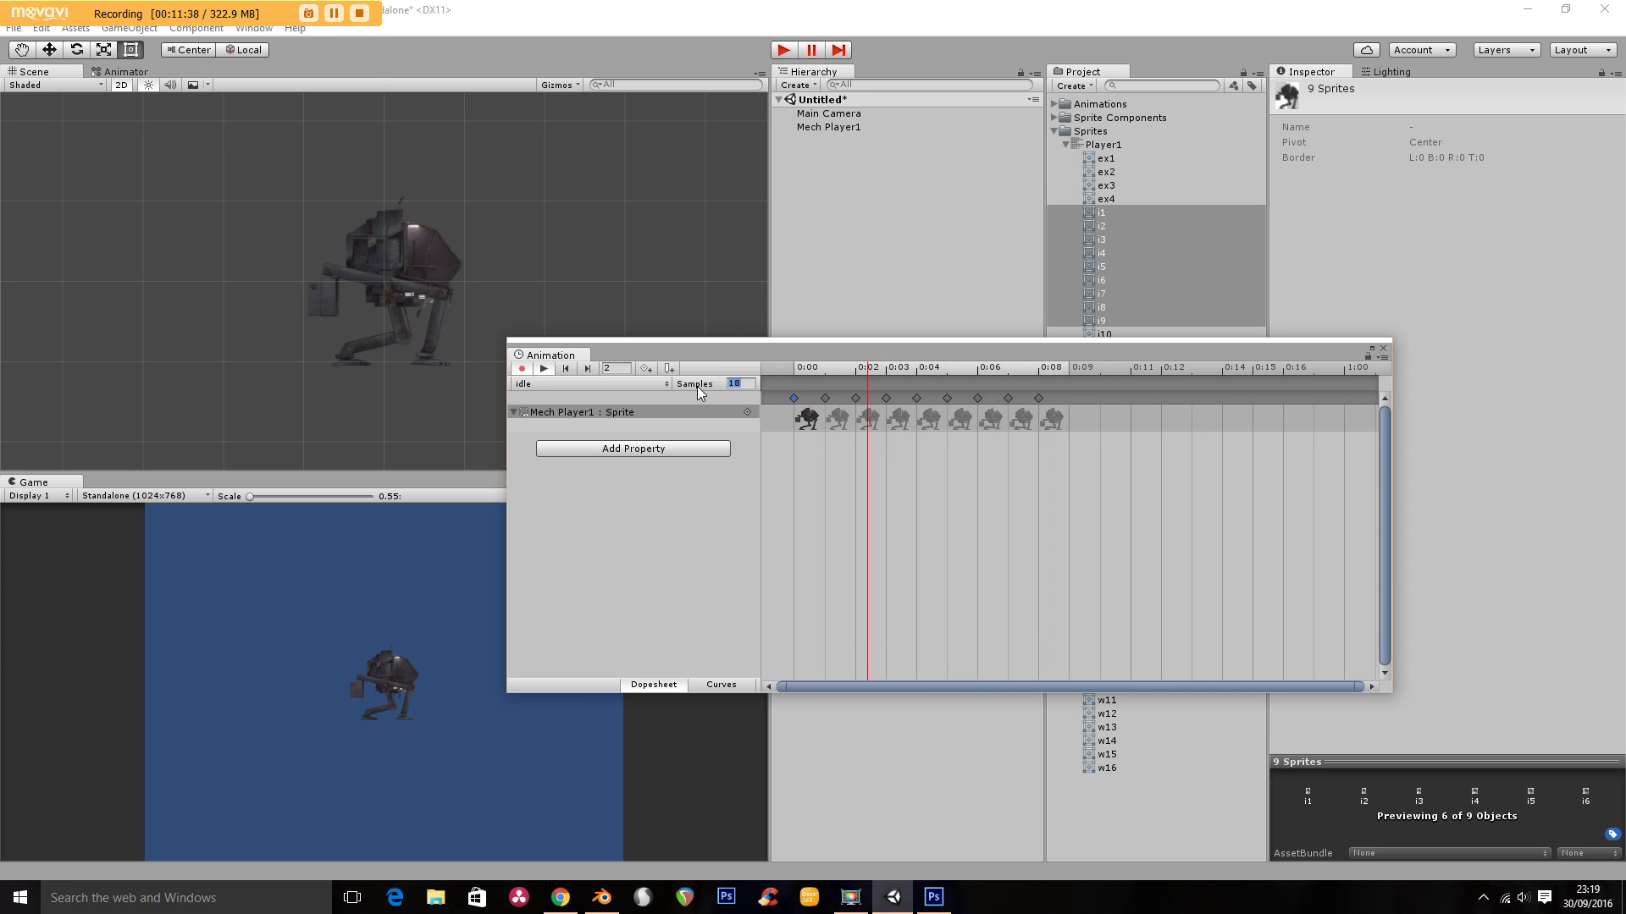
text(12)
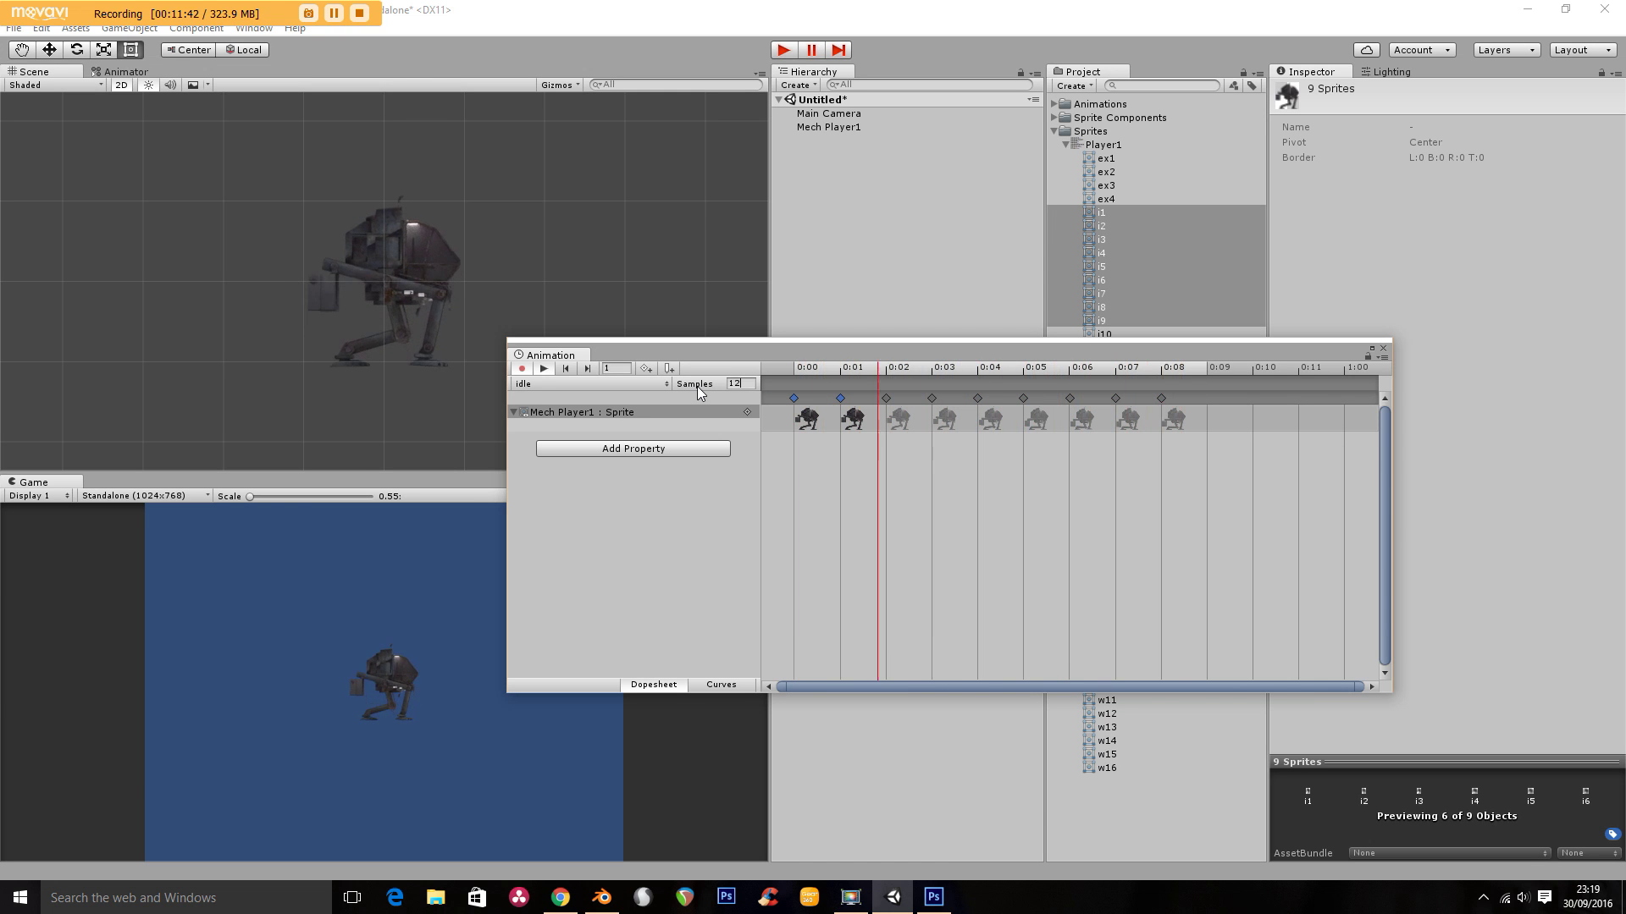
click(543, 370)
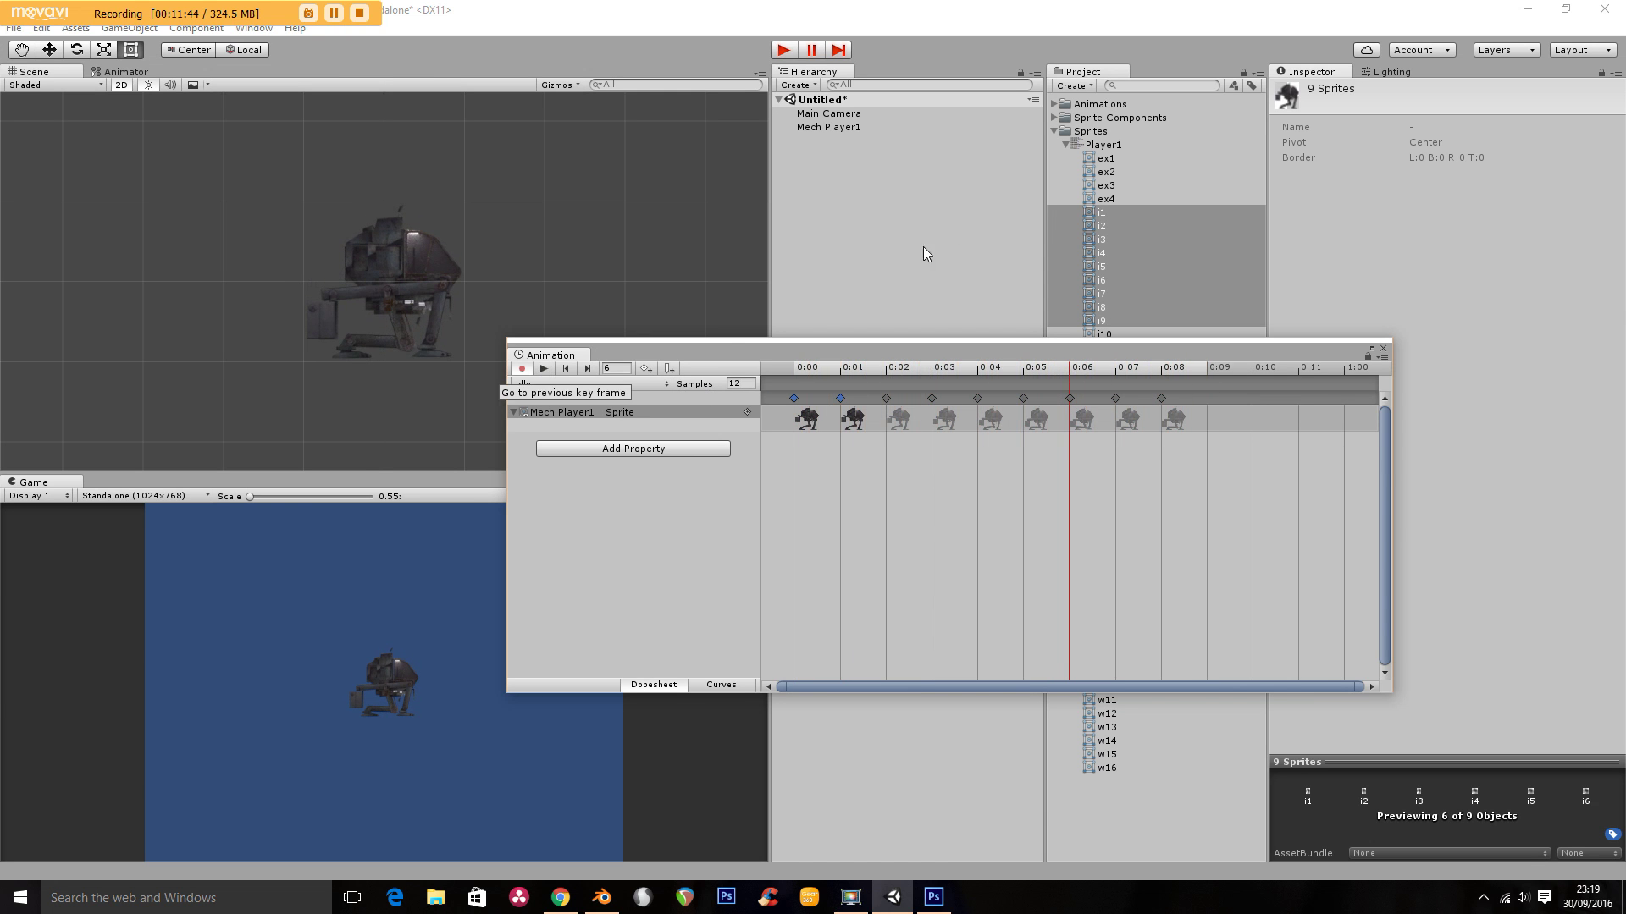
Close the Animation window and open the Player1 sheet in the Sprite Editor to view the idle frames up close
click(1384, 350)
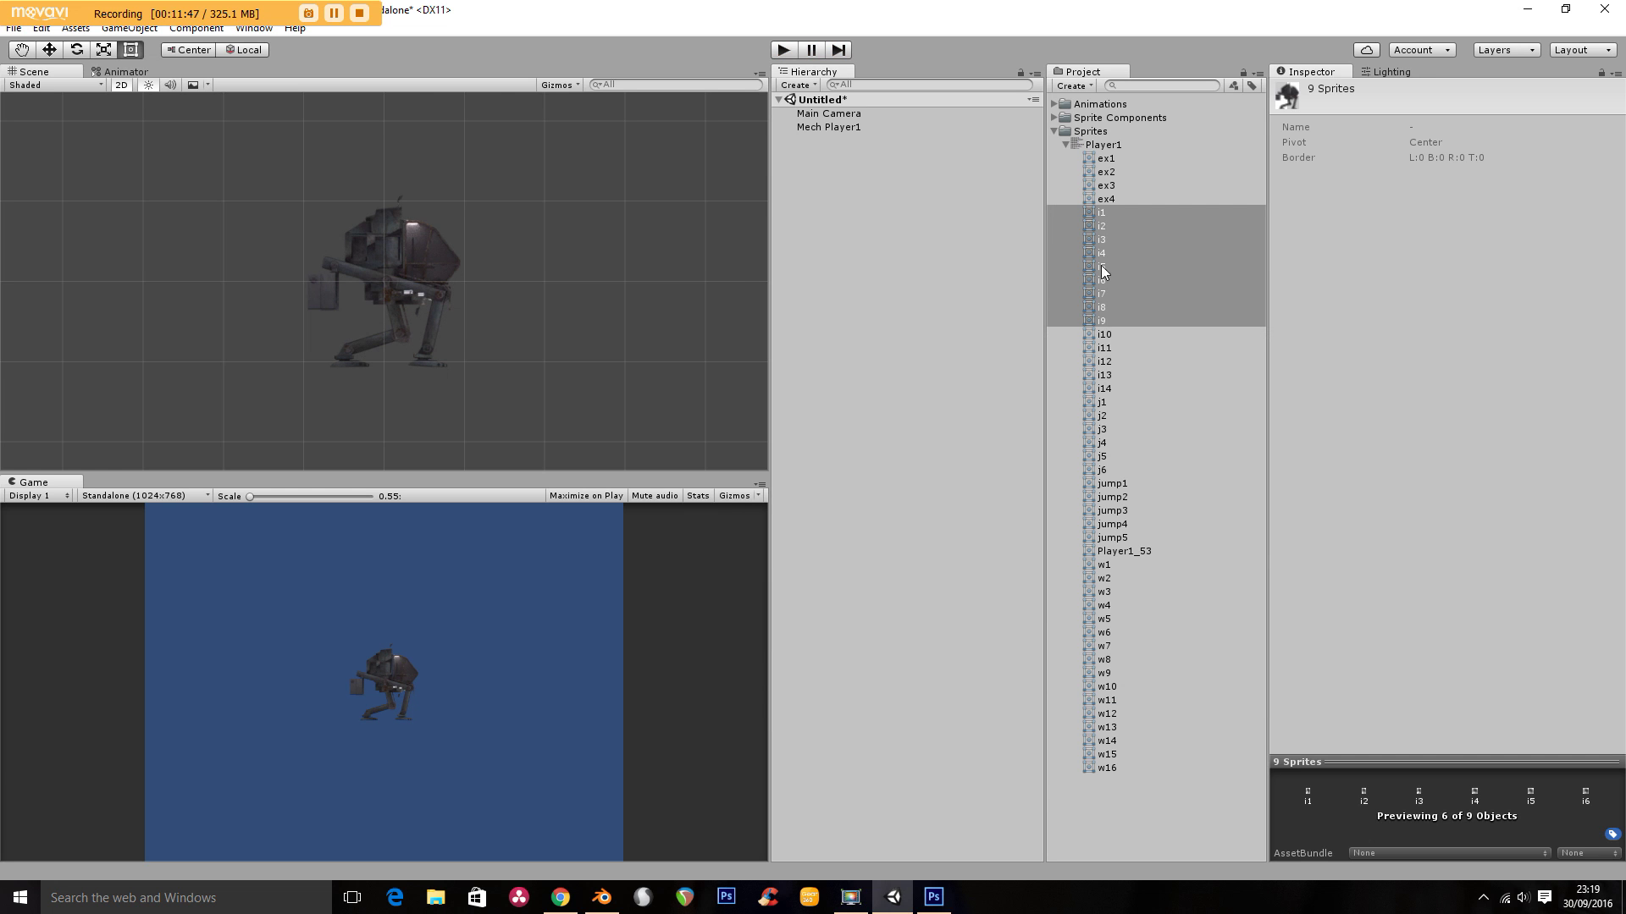
click(1100, 146)
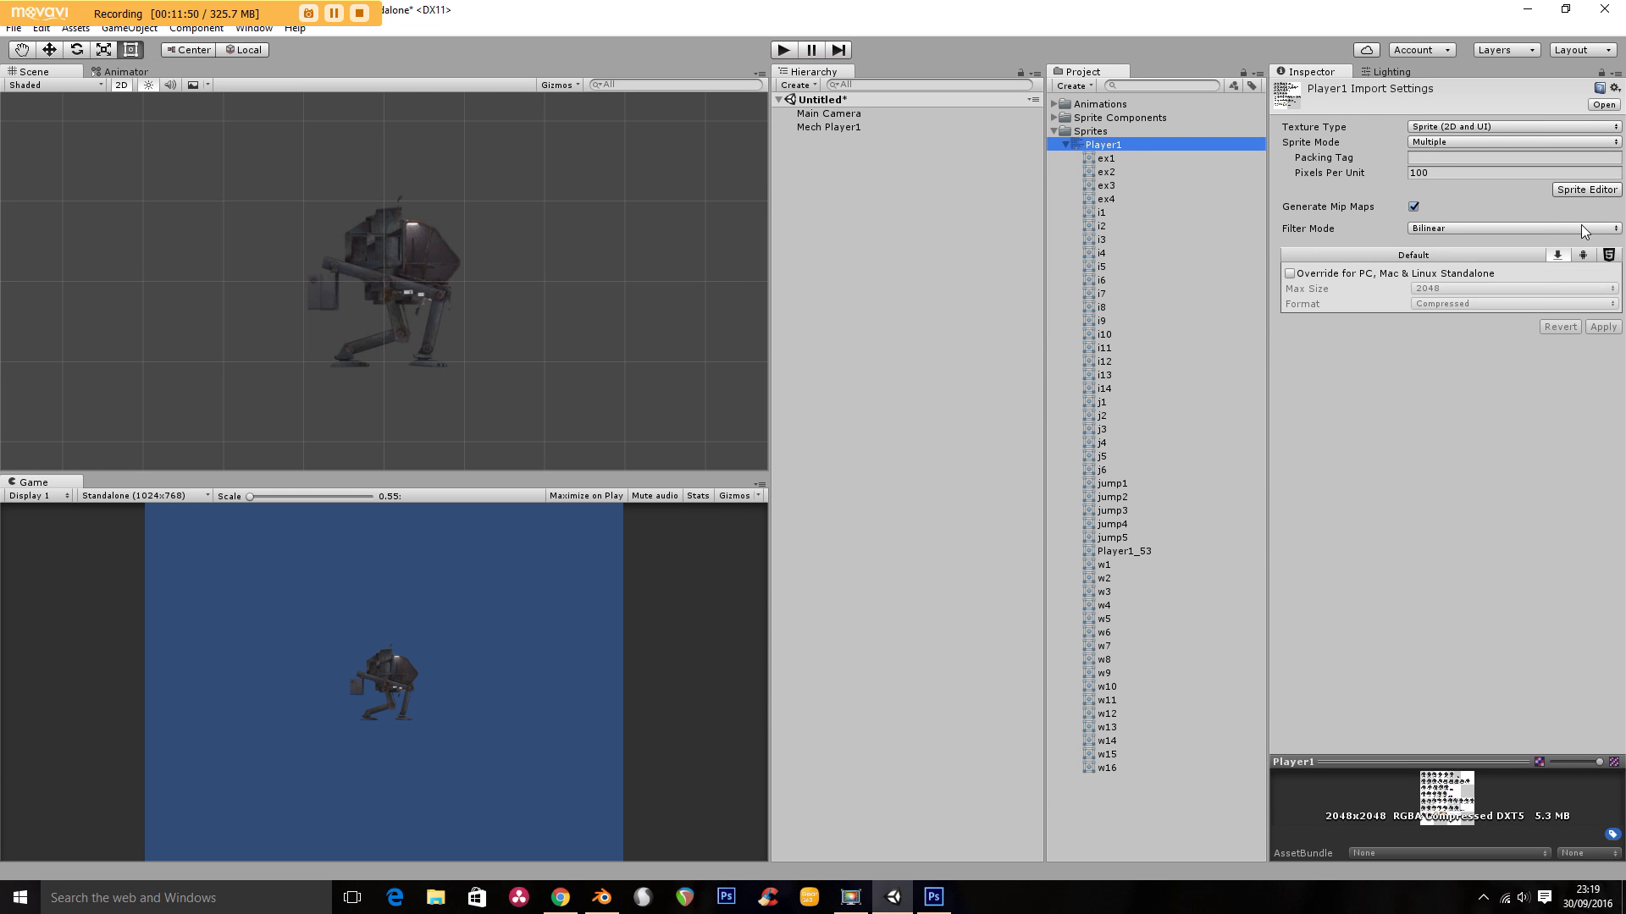
click(1581, 194)
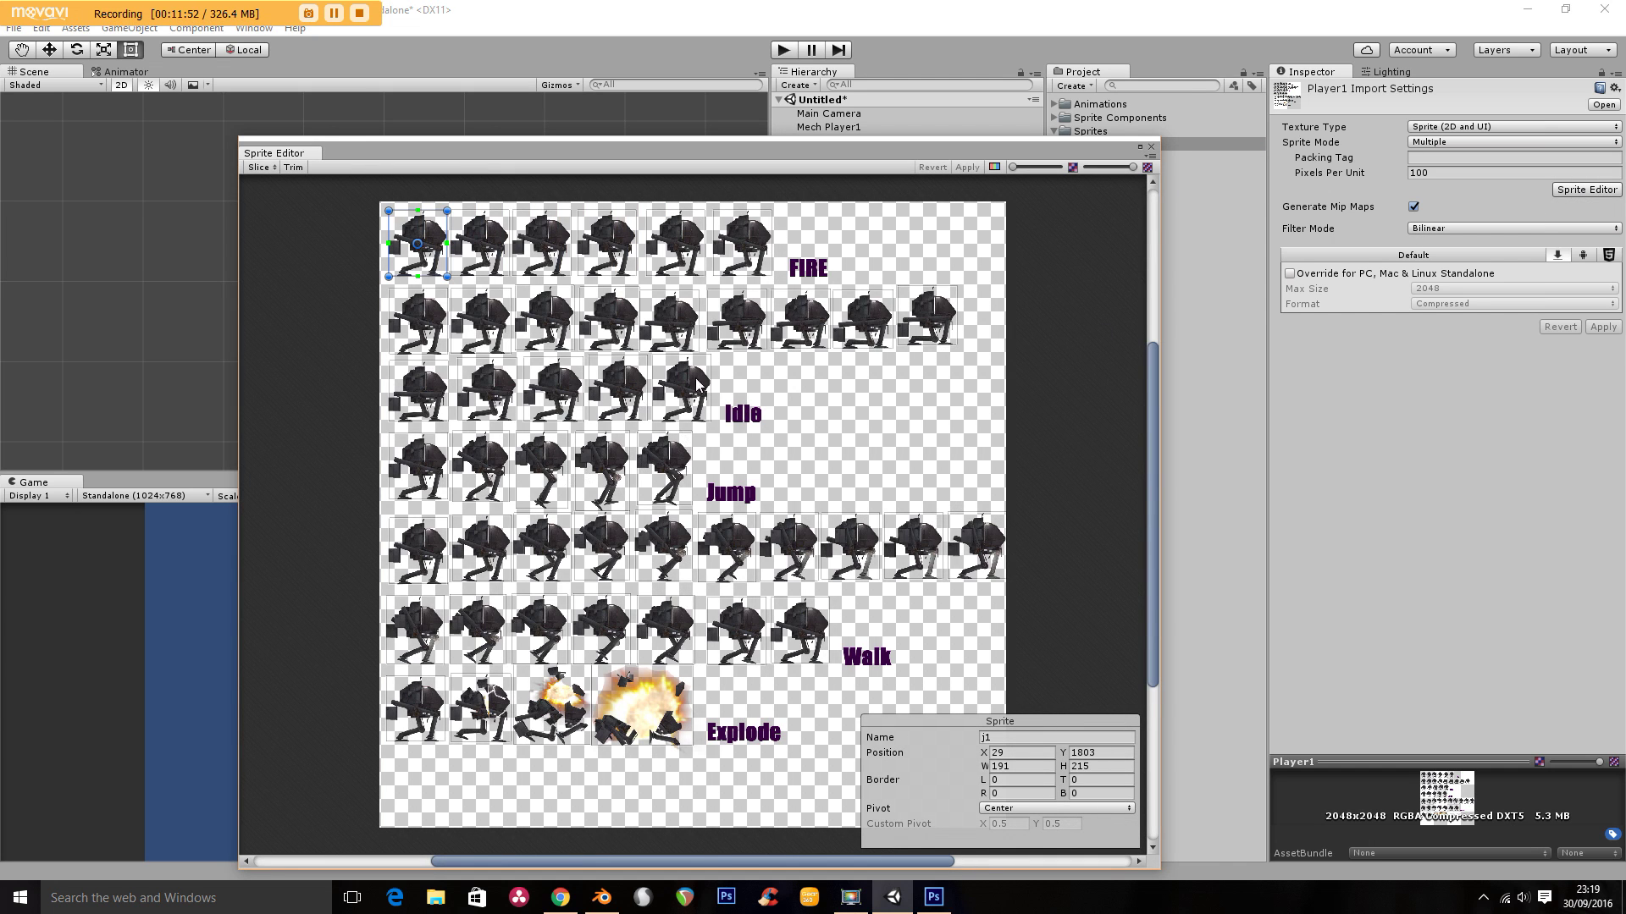
click(418, 391)
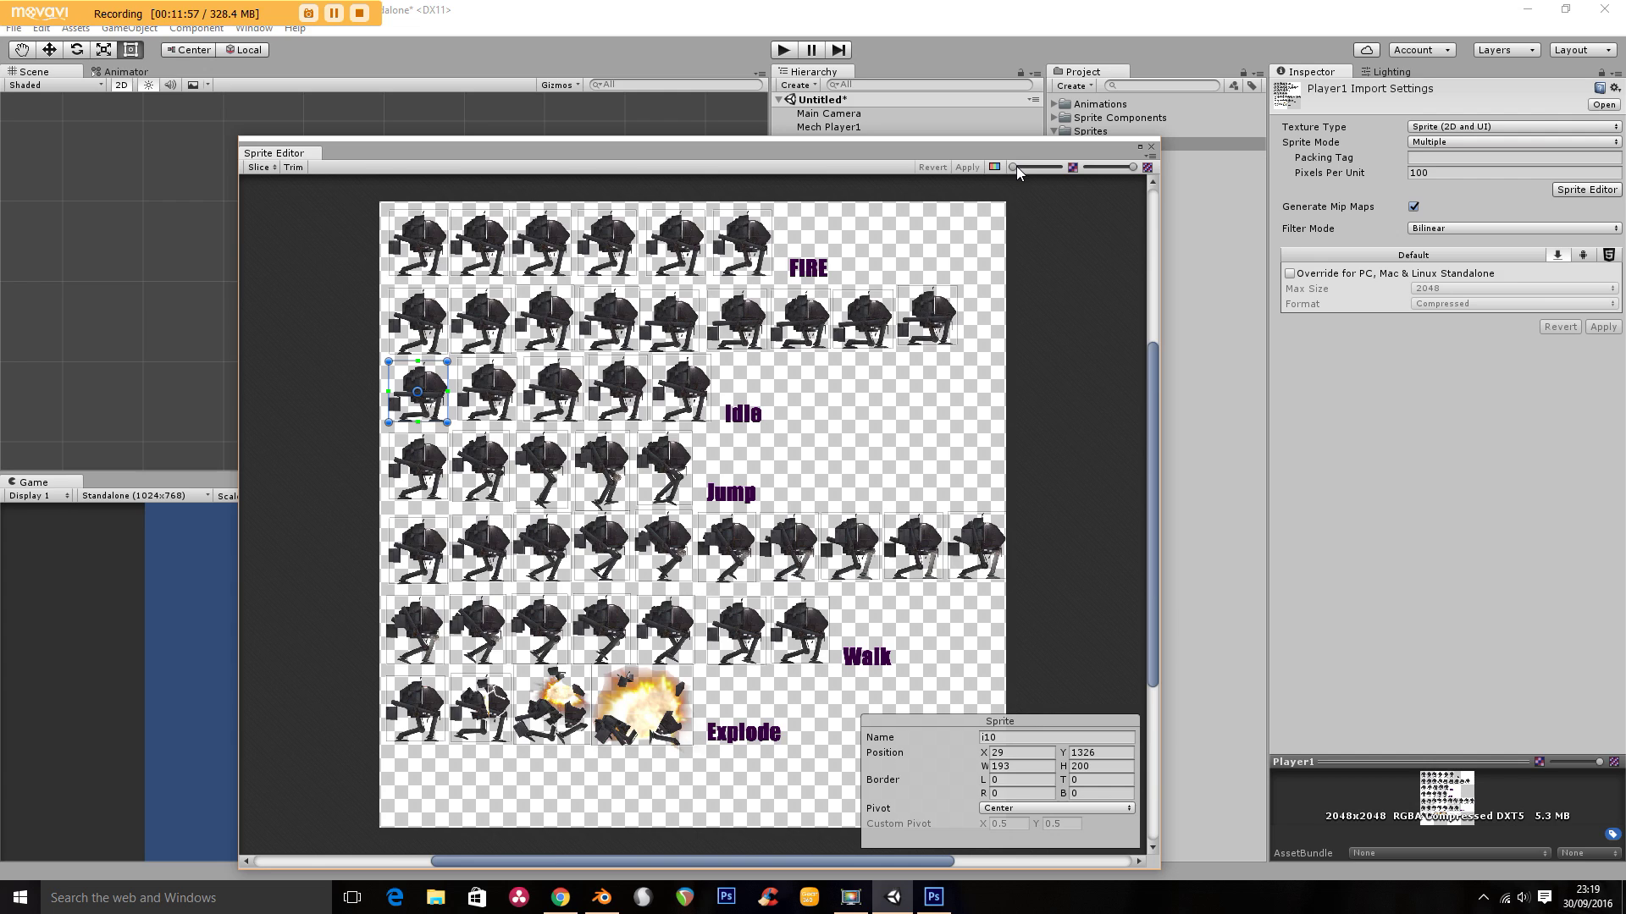
drag(1015, 167, 1017, 167)
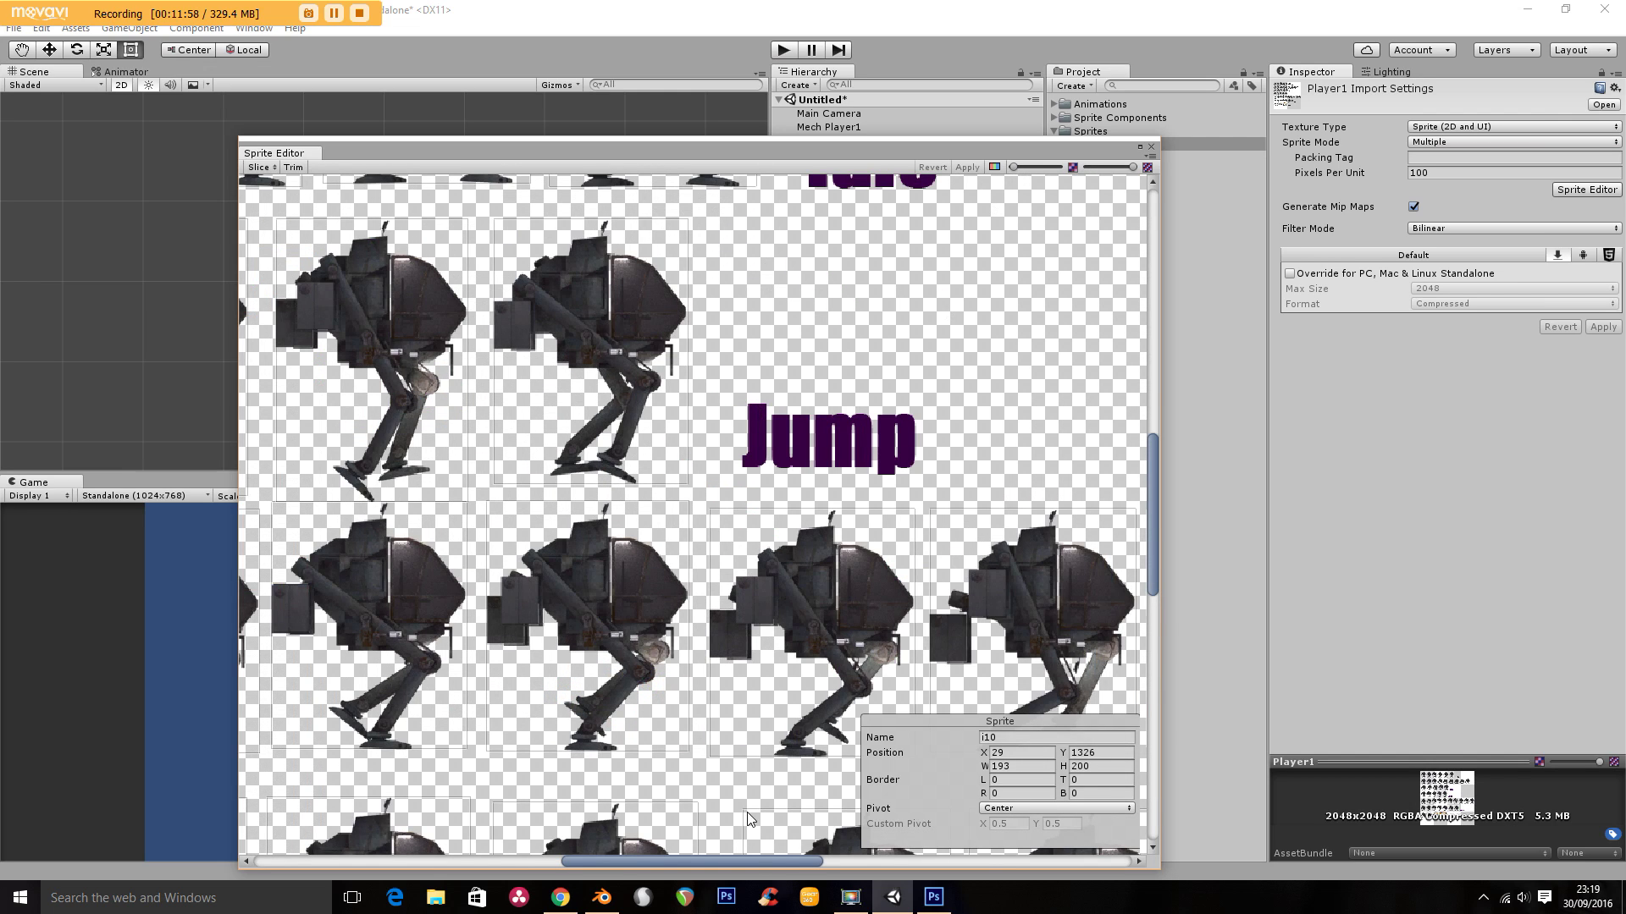
drag(746, 861, 796, 817)
drag(1158, 494, 1127, 376)
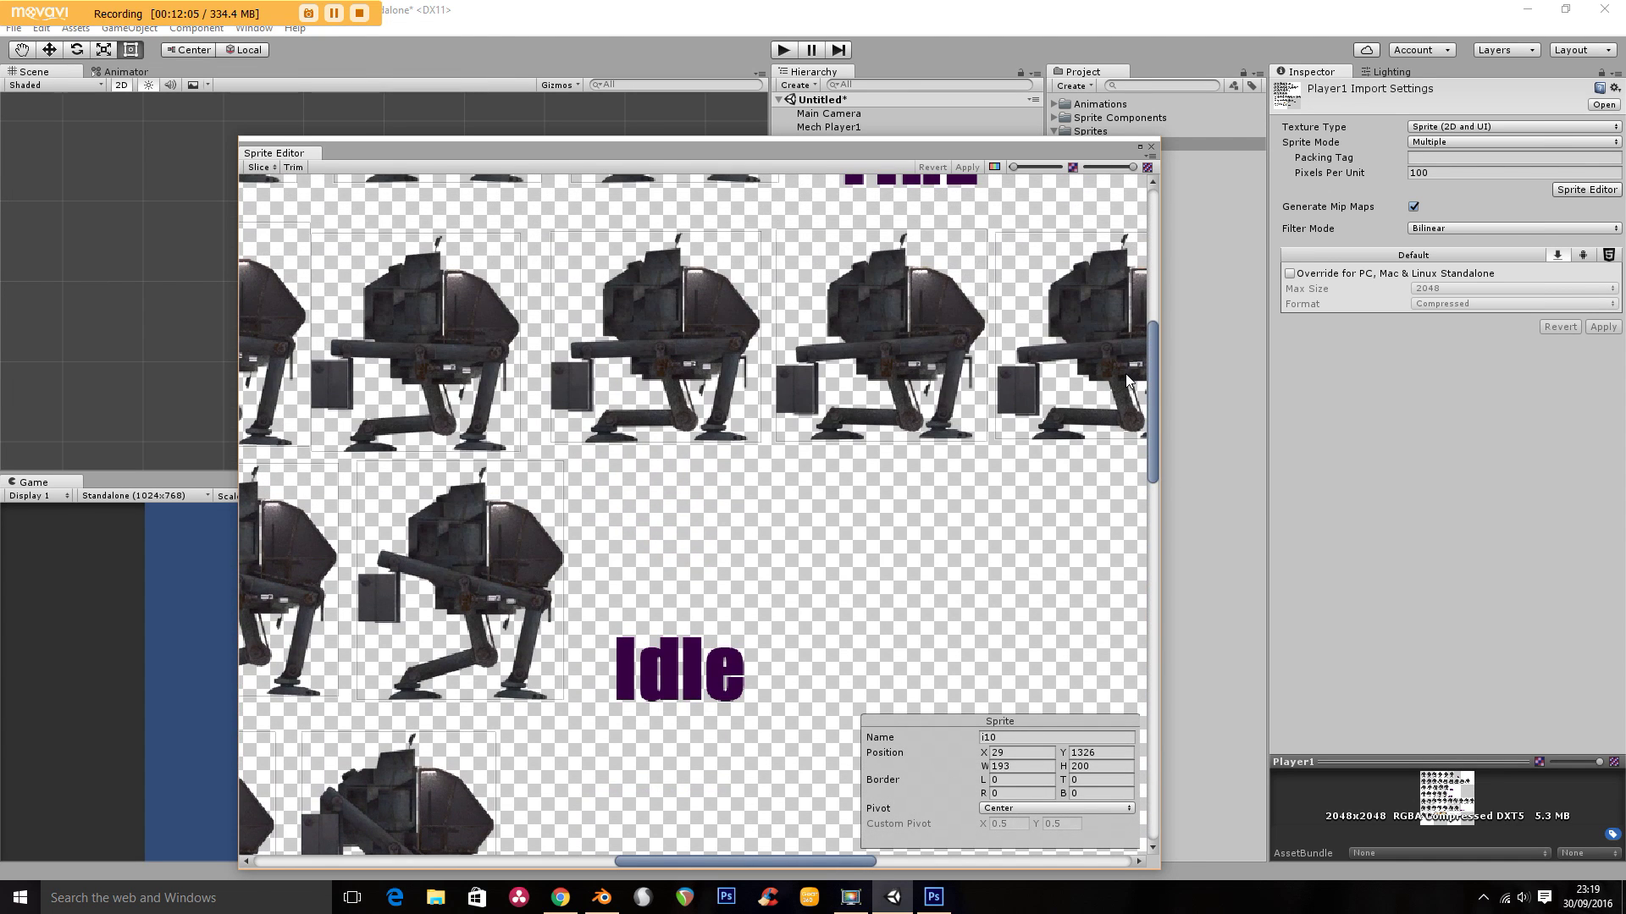
Examine the upper row of idle frames one by one, from i1 to i9, checking each sprite's name and outline
drag(739, 855, 473, 898)
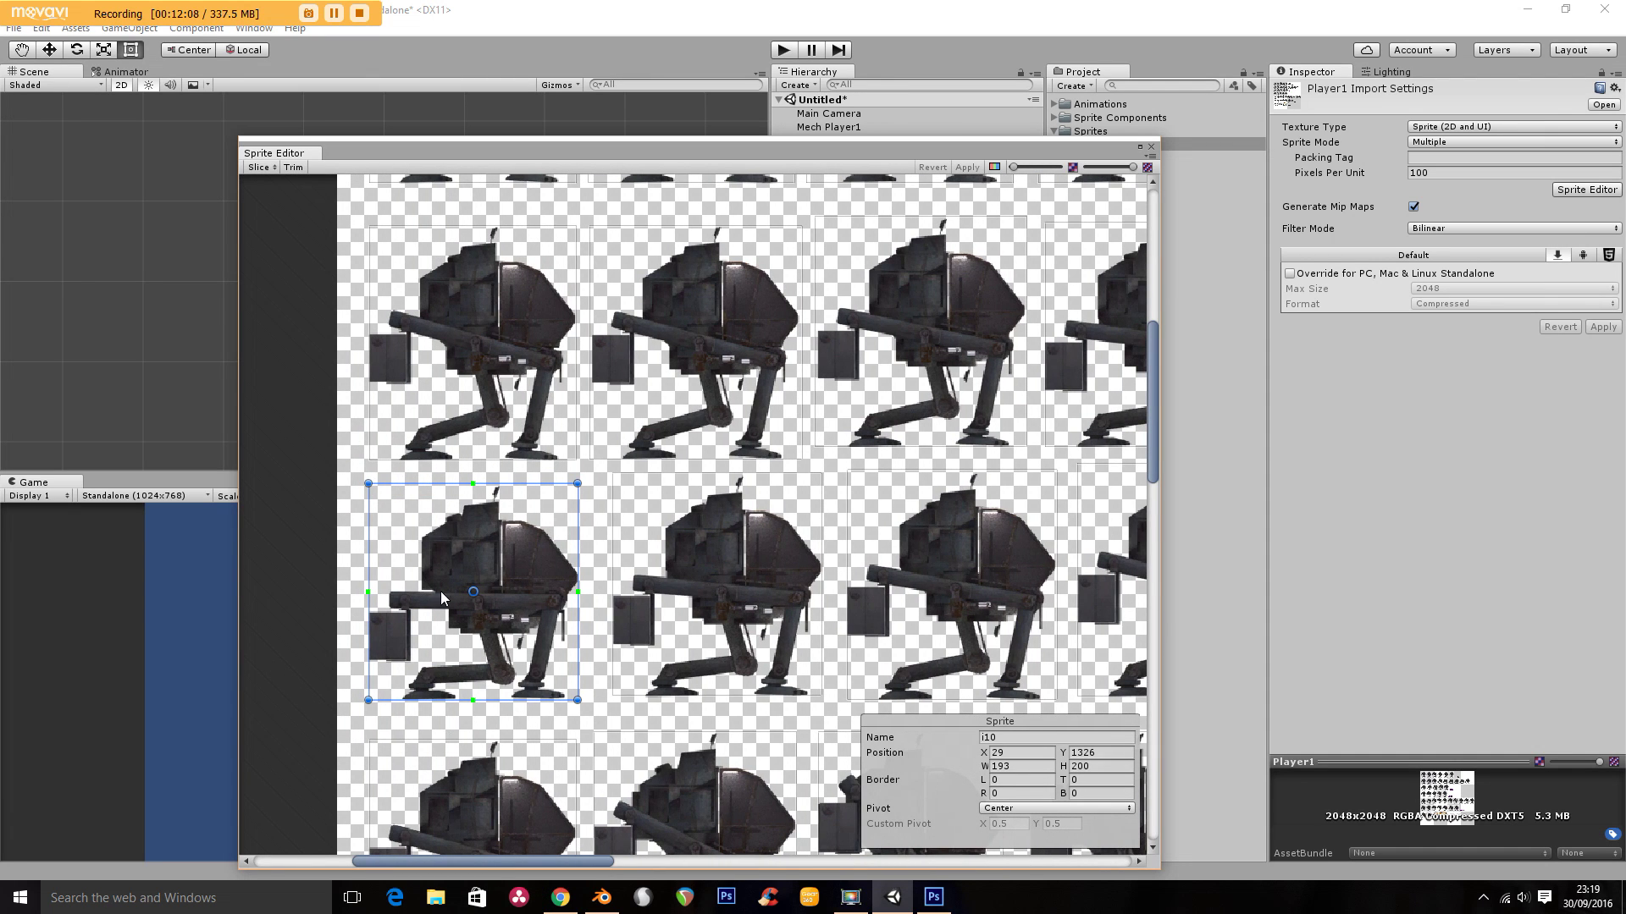
click(471, 445)
click(639, 453)
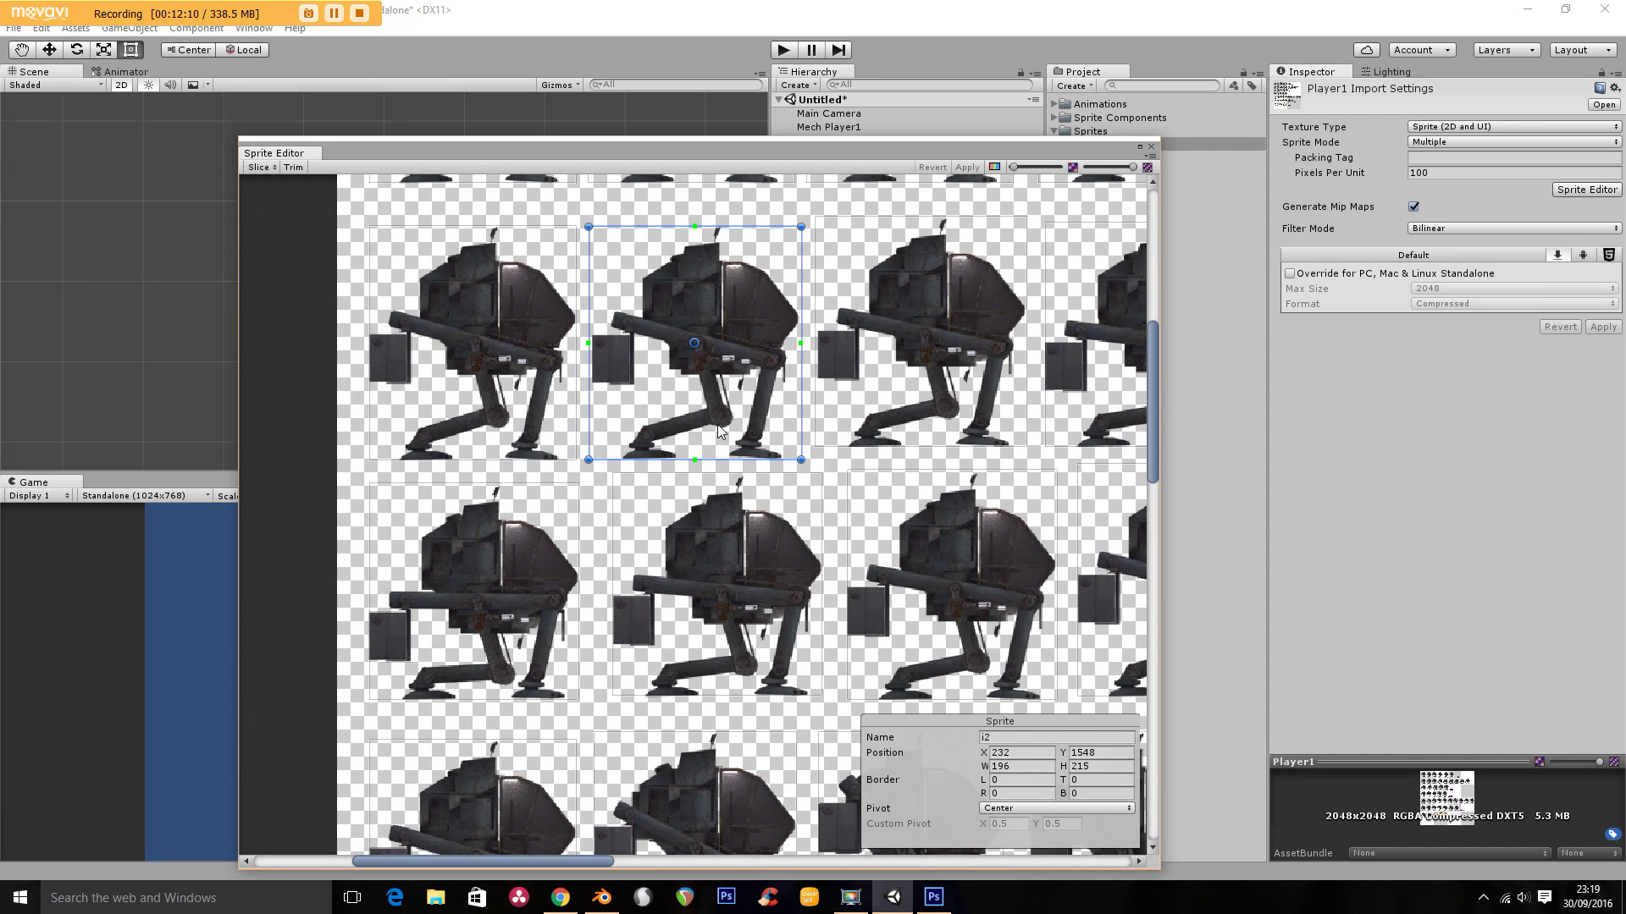
click(916, 438)
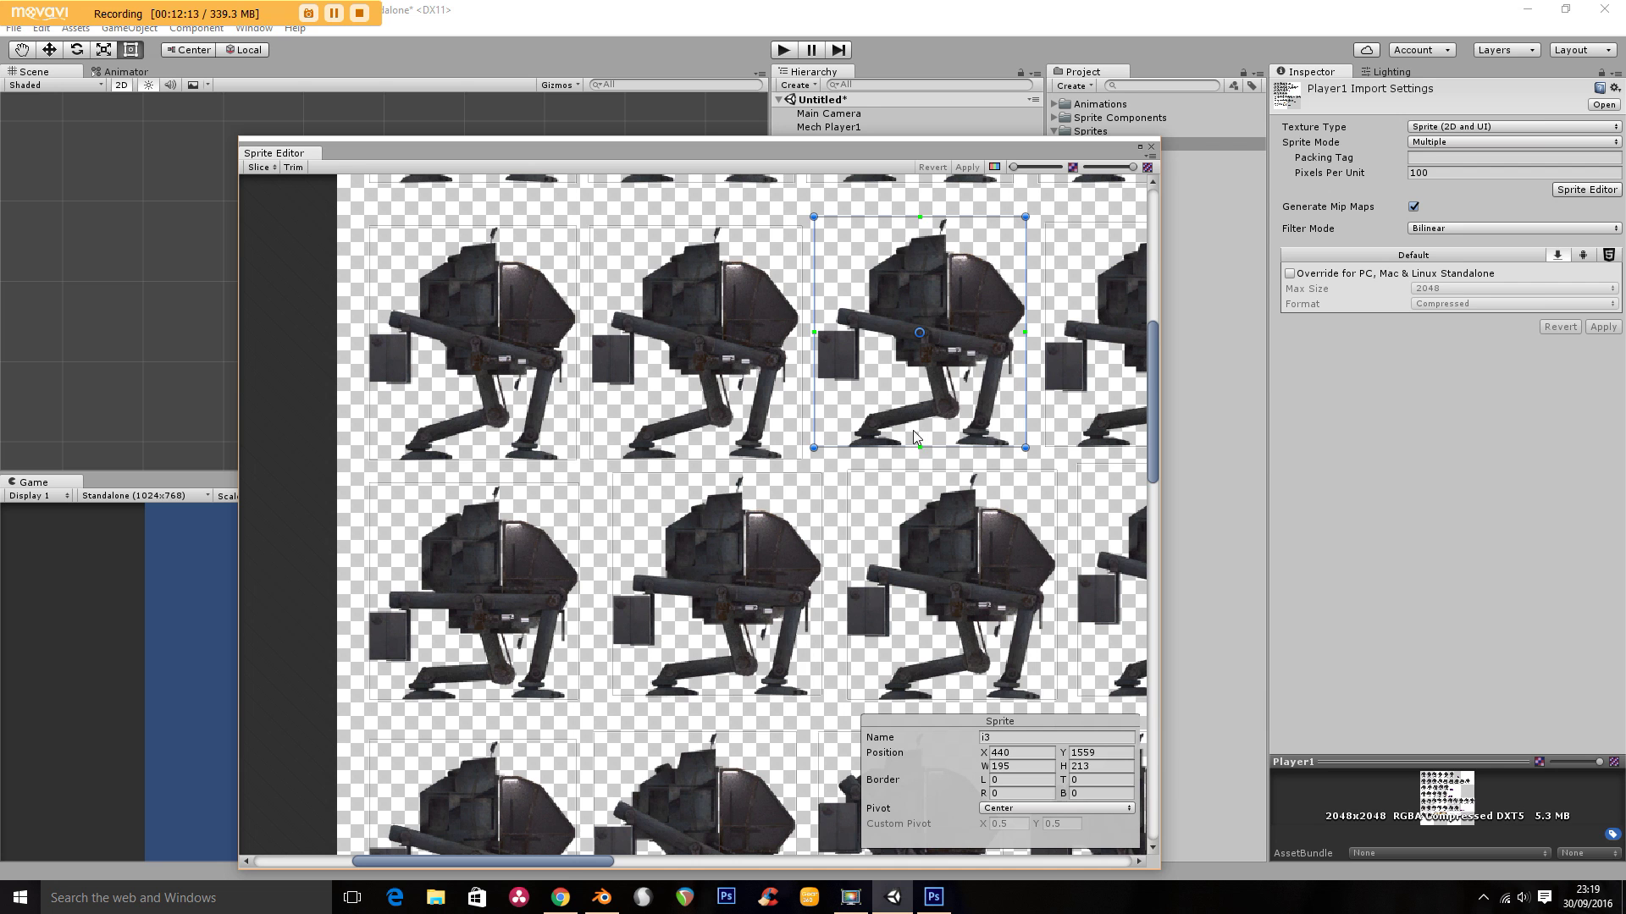
drag(619, 868, 762, 869)
click(572, 391)
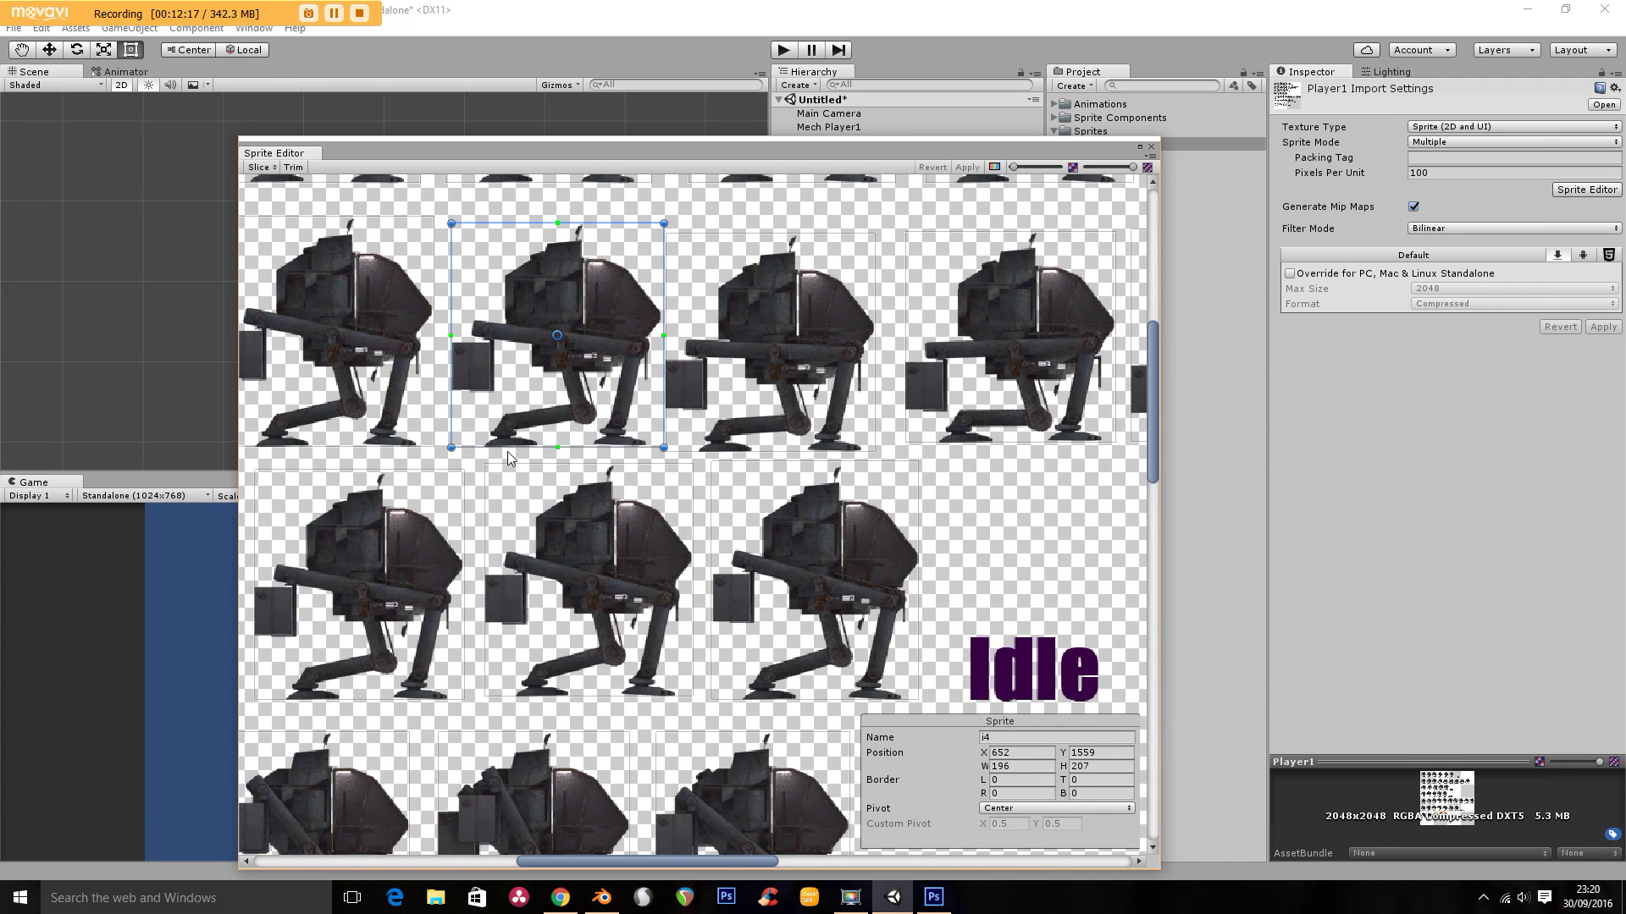
click(753, 439)
click(942, 423)
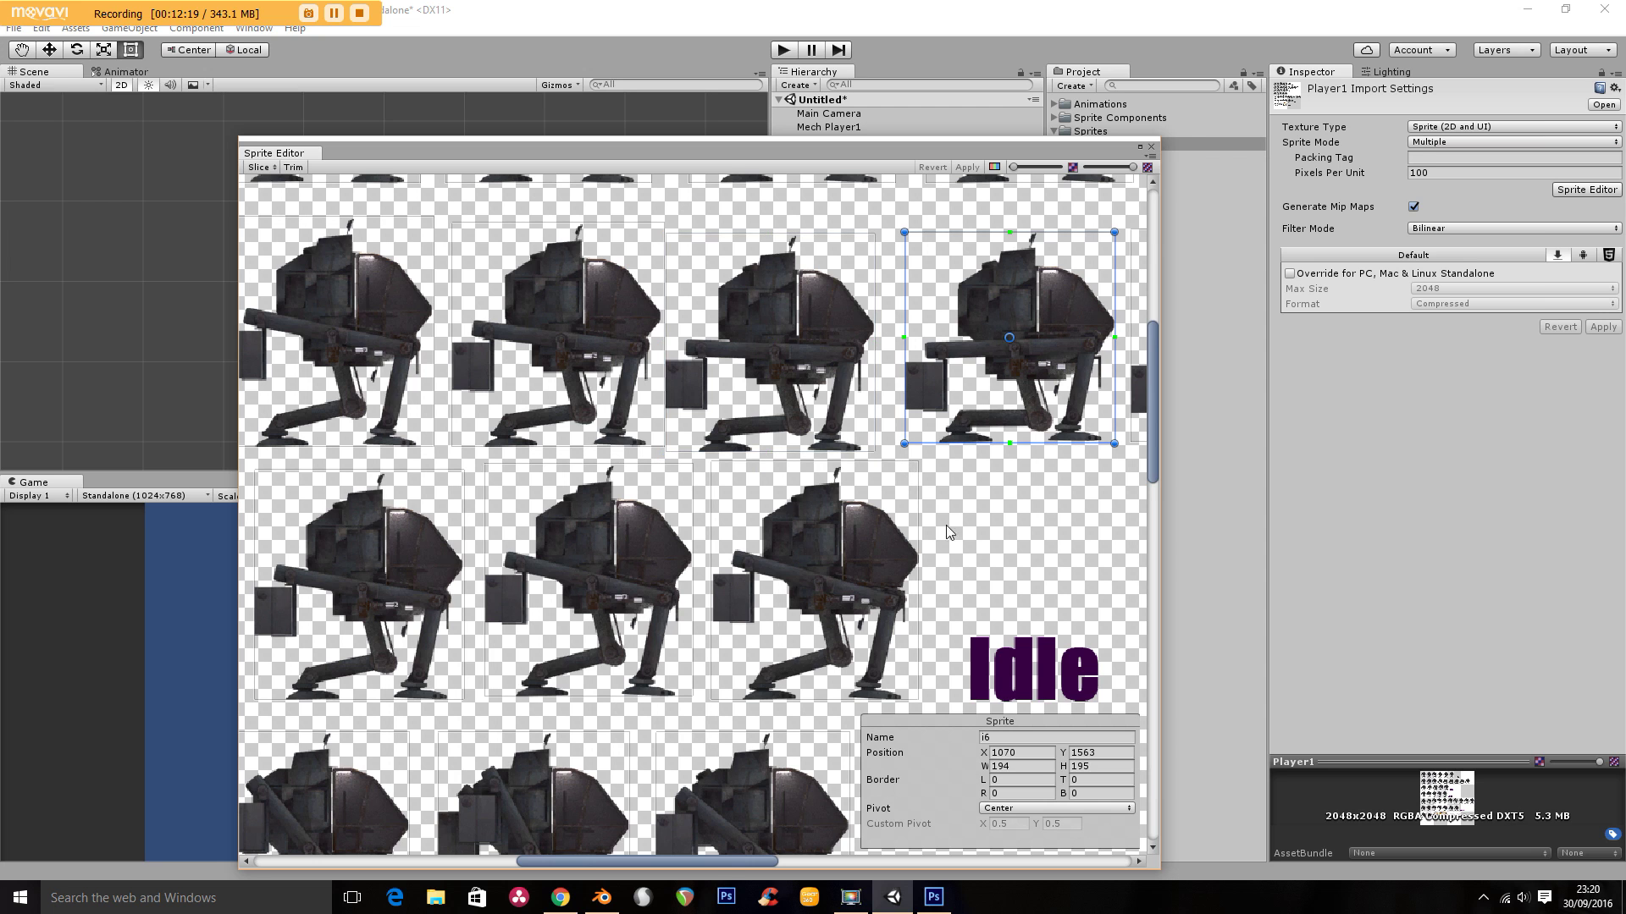
drag(718, 867, 850, 870)
click(819, 419)
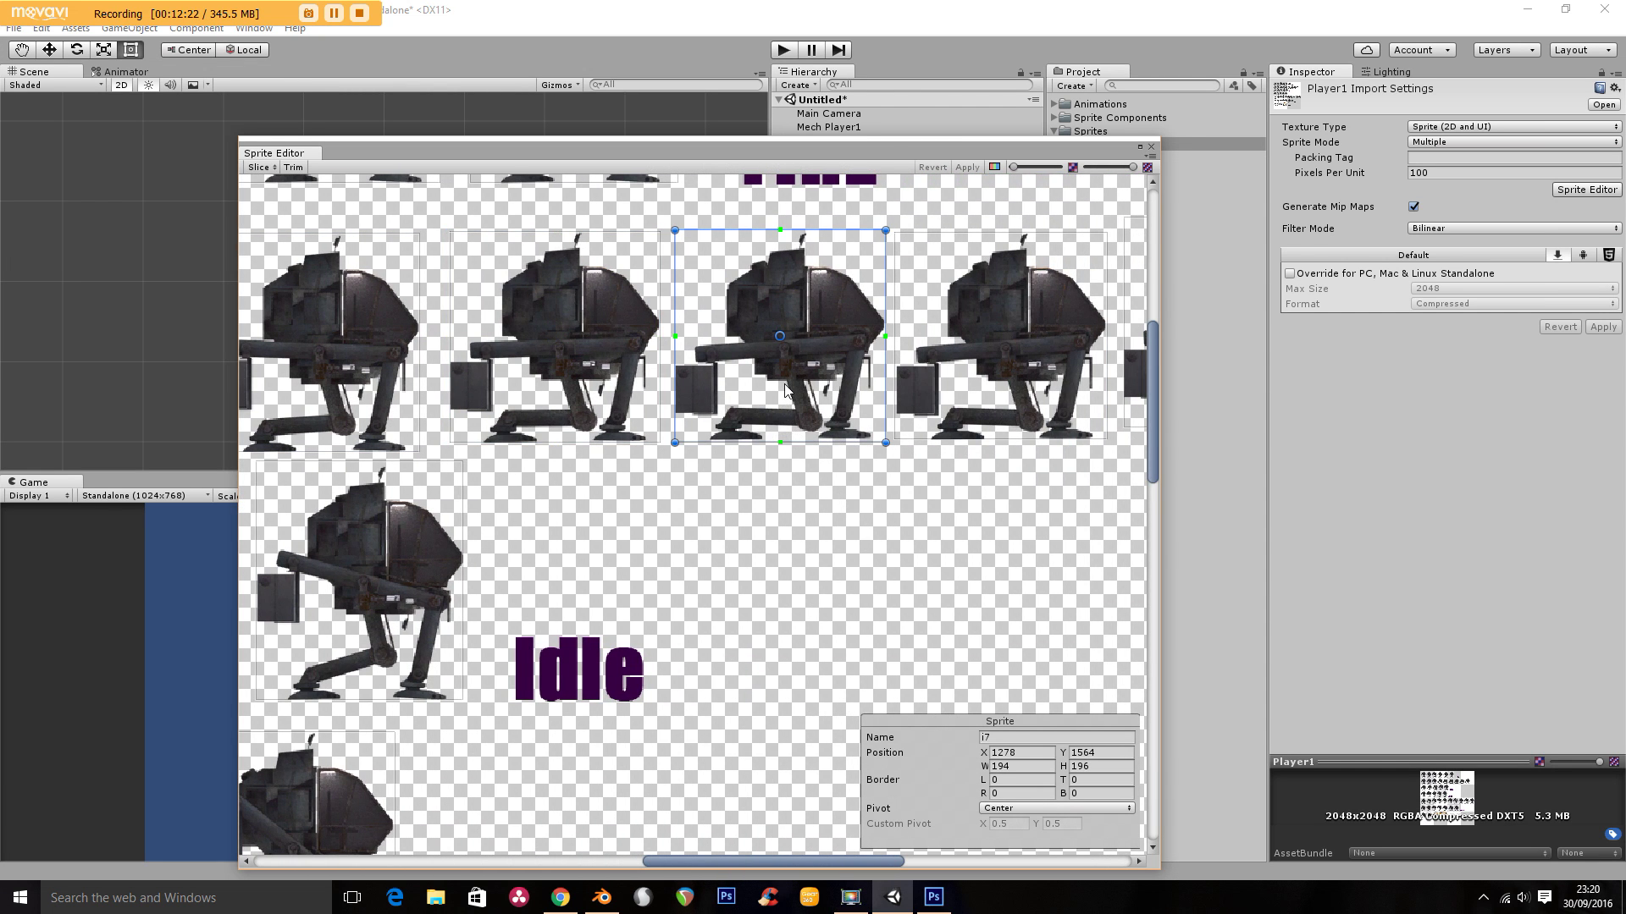
click(946, 405)
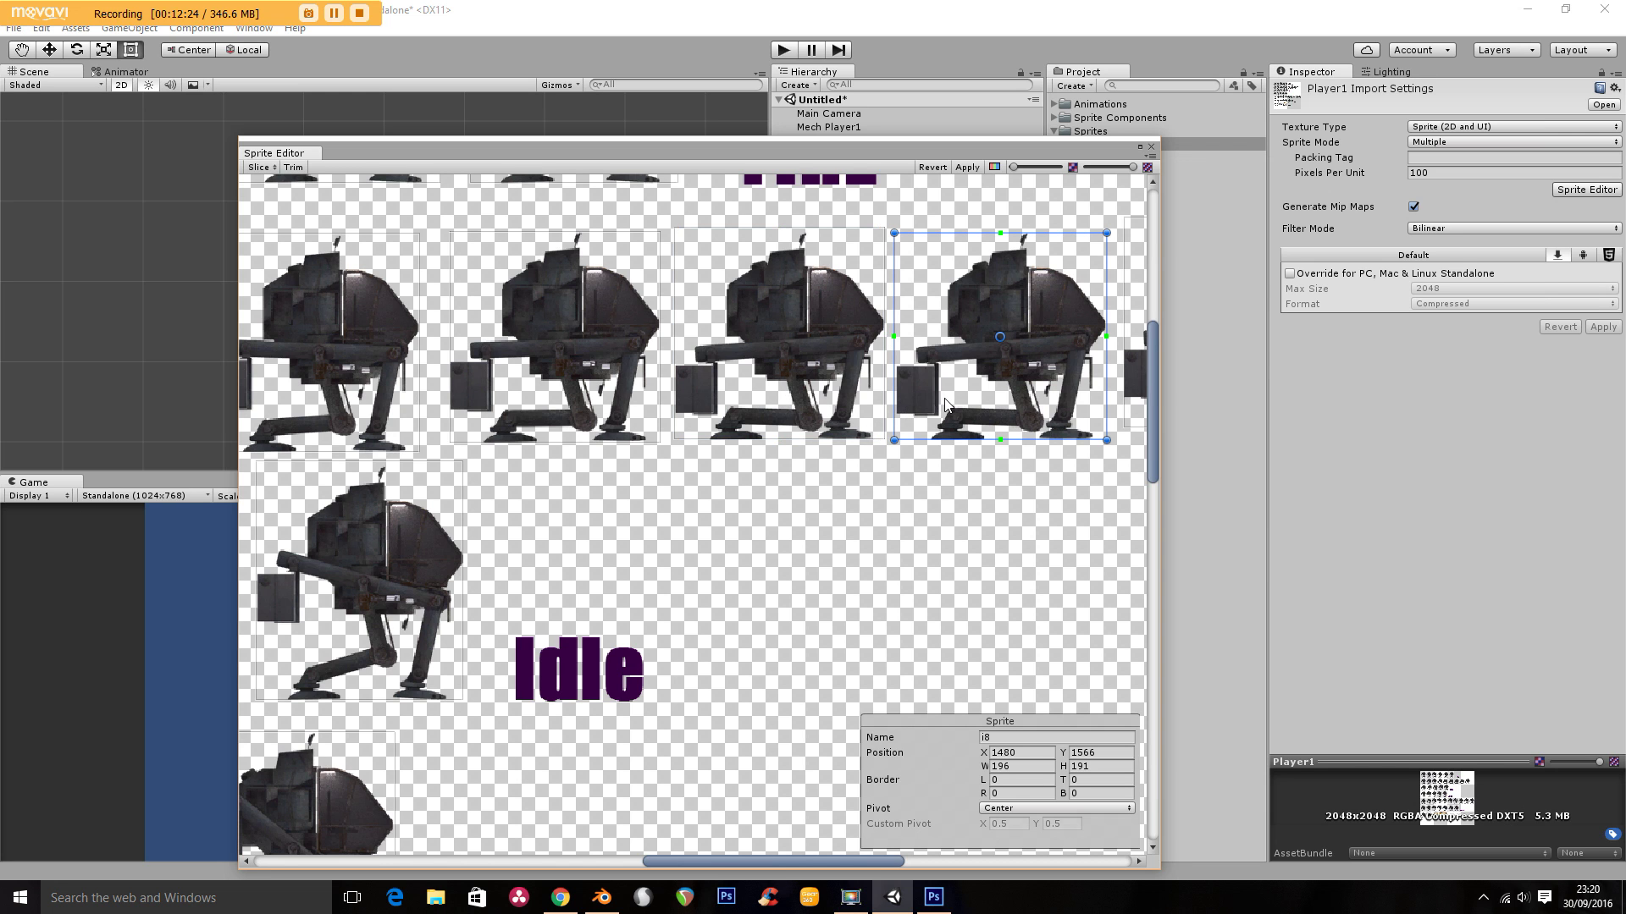
drag(814, 872, 912, 870)
click(905, 417)
Check the second row of idle frames from i10 to i14, apply the sprite sheet changes and close the Sprite Editor
drag(800, 870, 416, 869)
click(415, 652)
click(648, 662)
click(891, 597)
drag(605, 870, 742, 869)
click(708, 696)
click(851, 650)
click(974, 167)
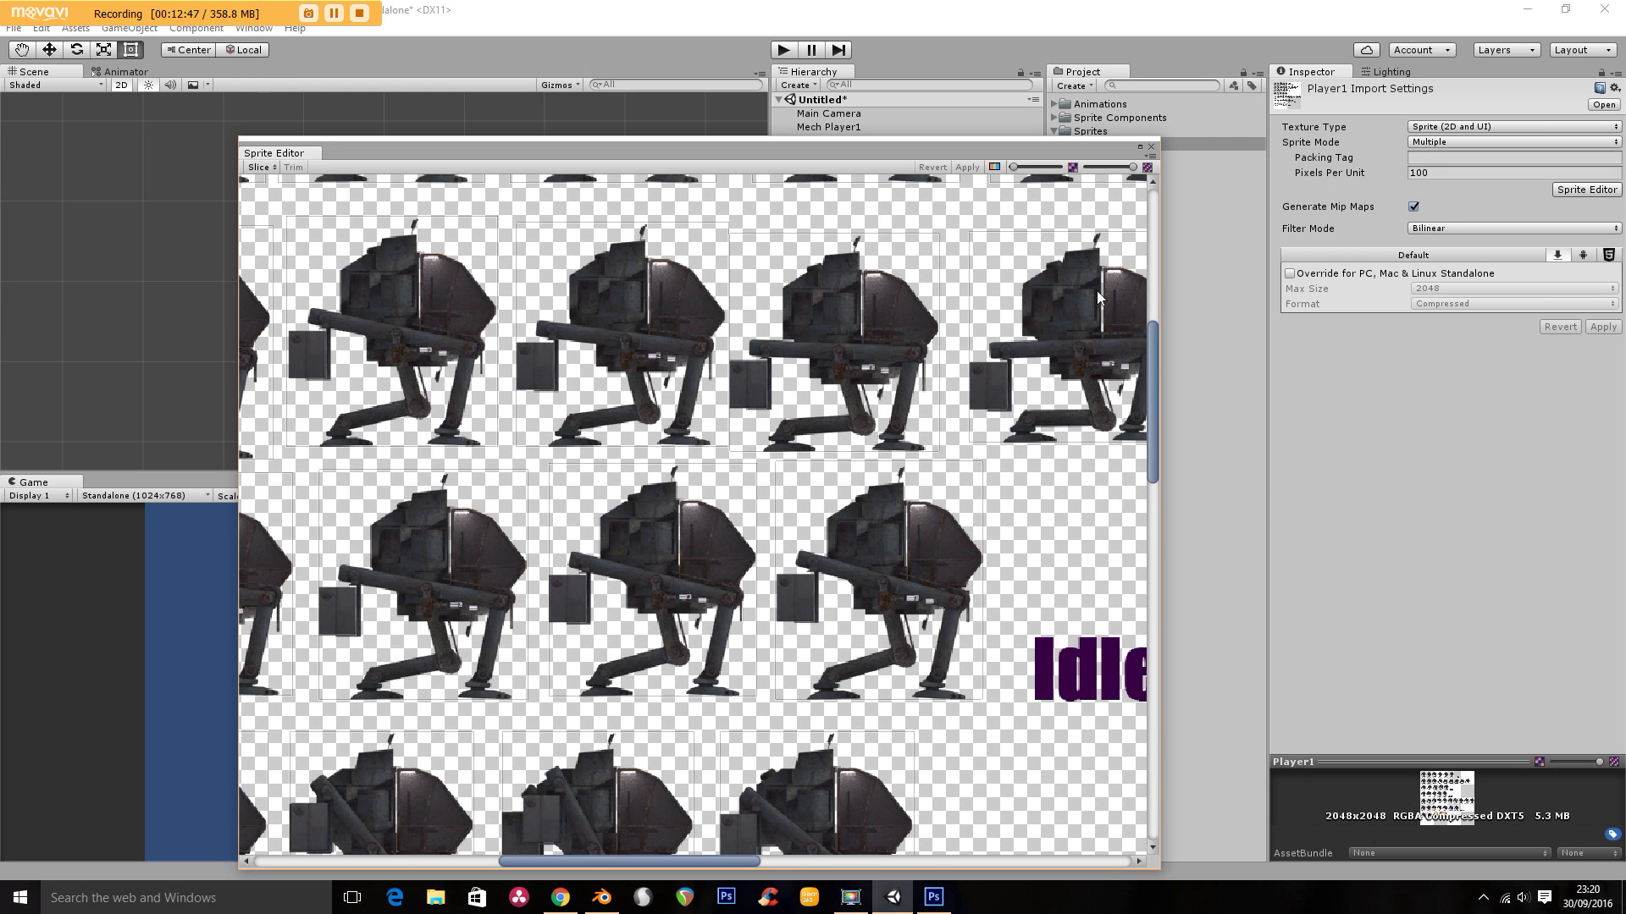
click(1151, 149)
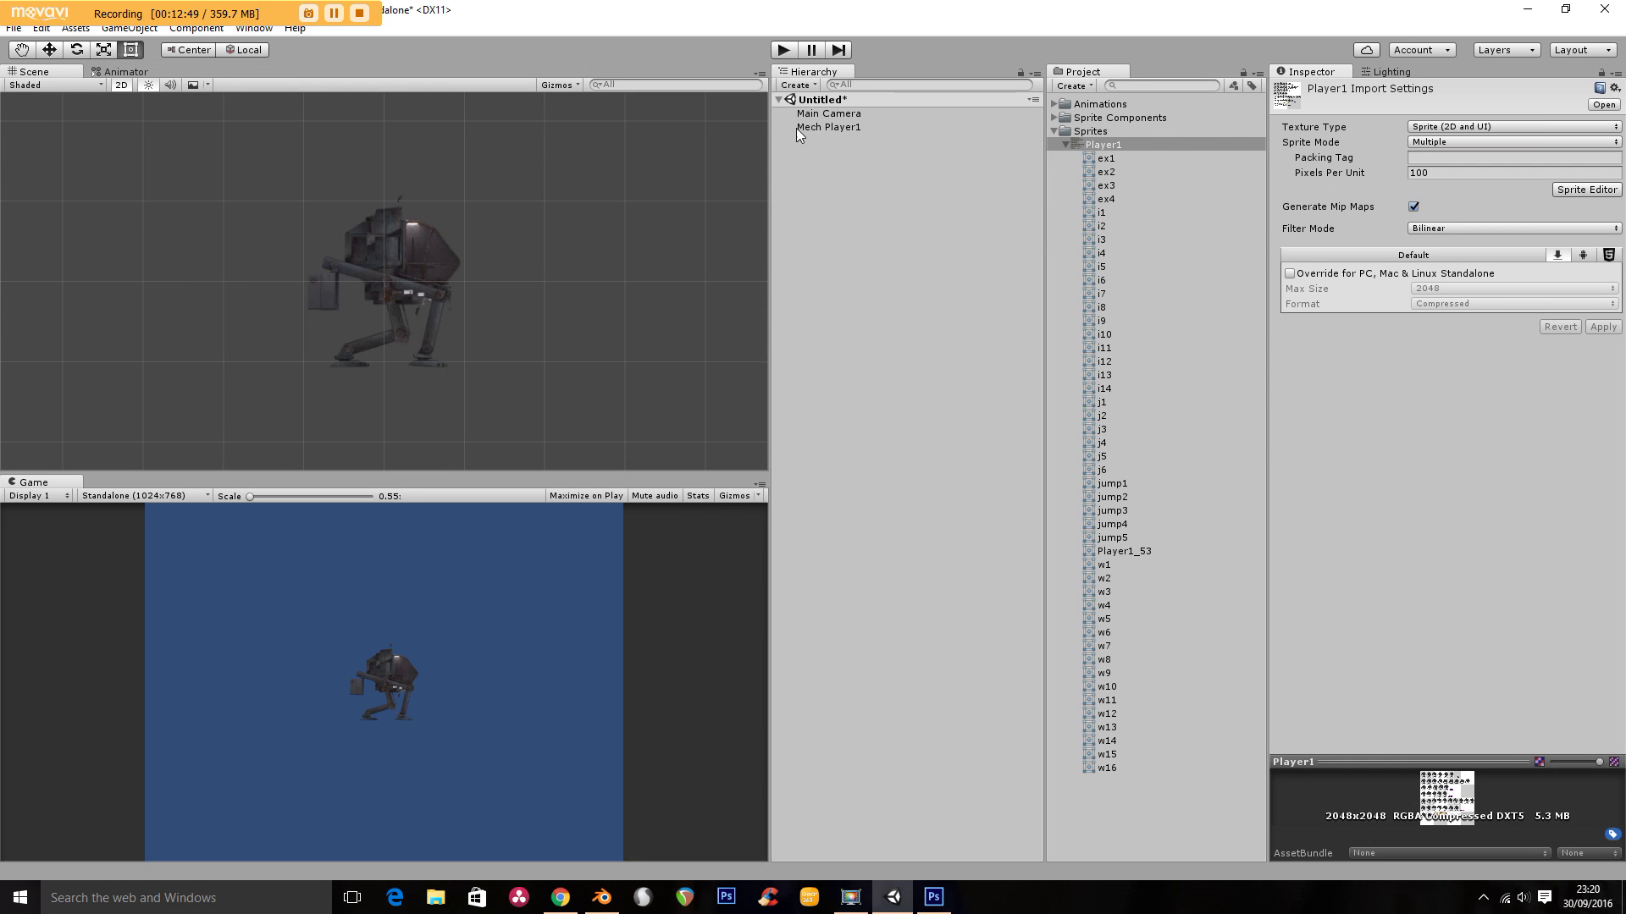
Reopen the Animation window, select Mech Player1, switch to the idle clip and preview its playback
click(254, 28)
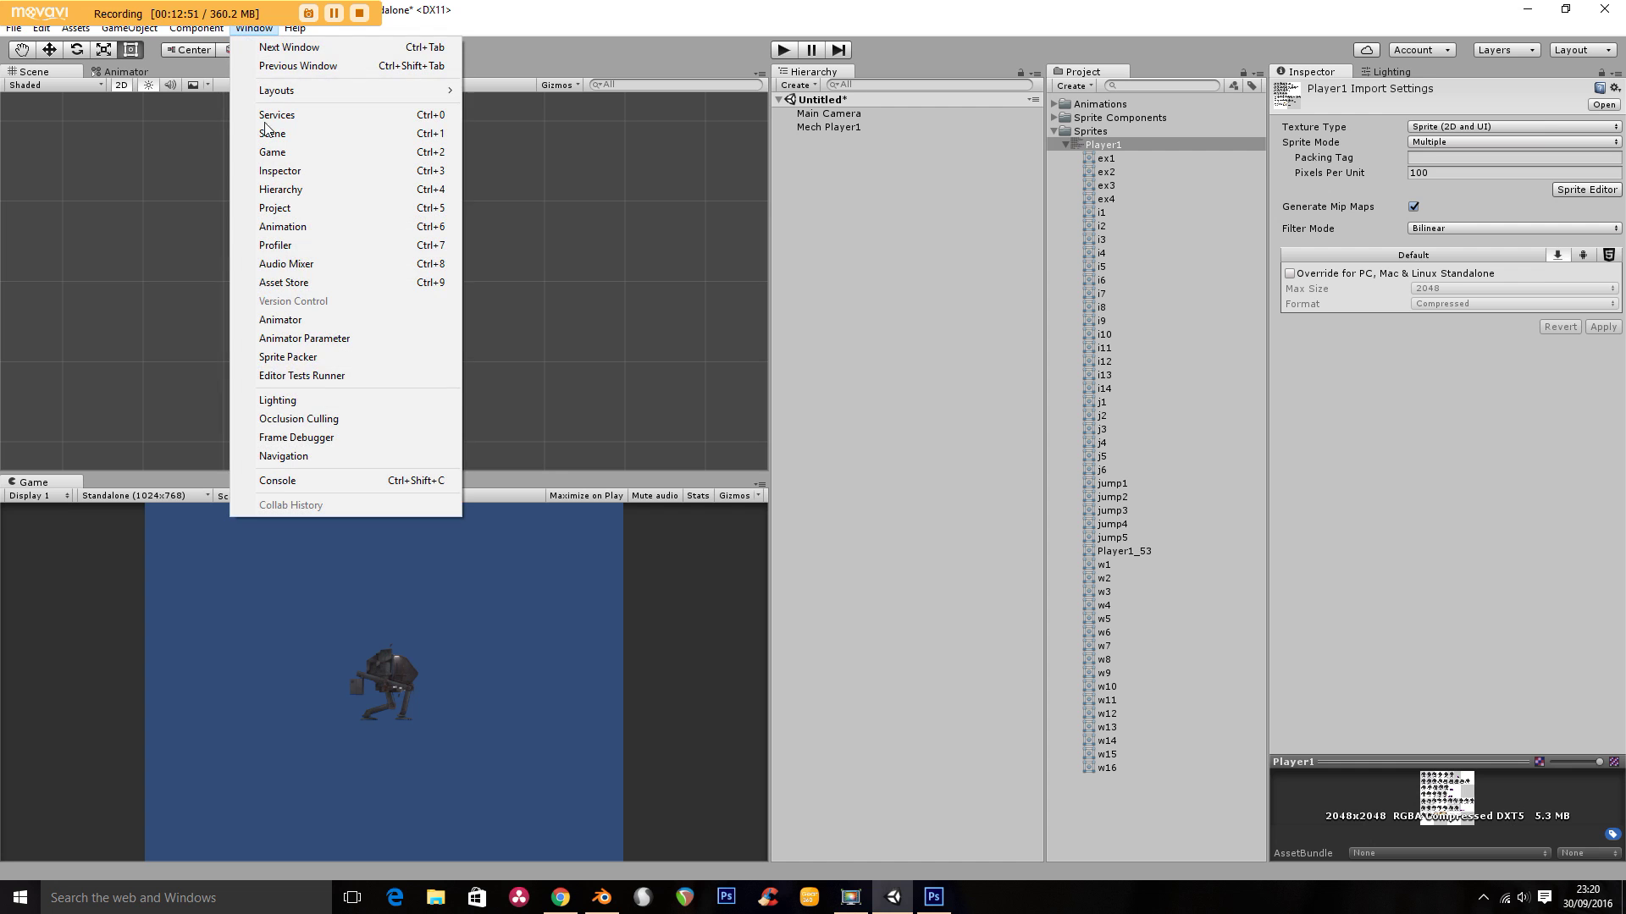
click(330, 227)
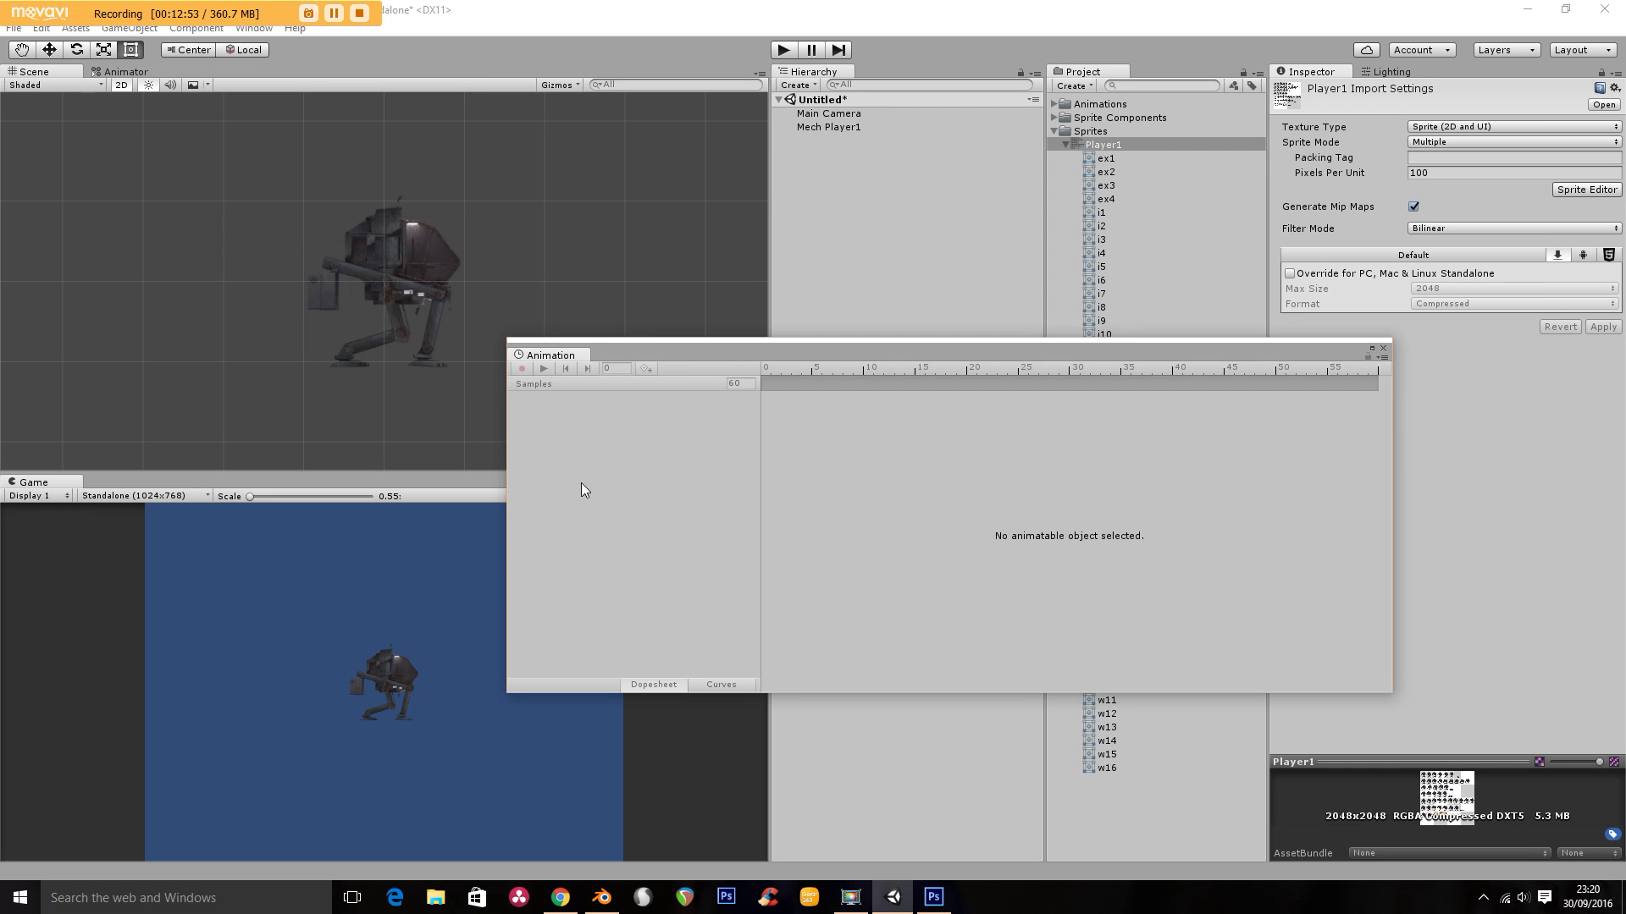
click(833, 127)
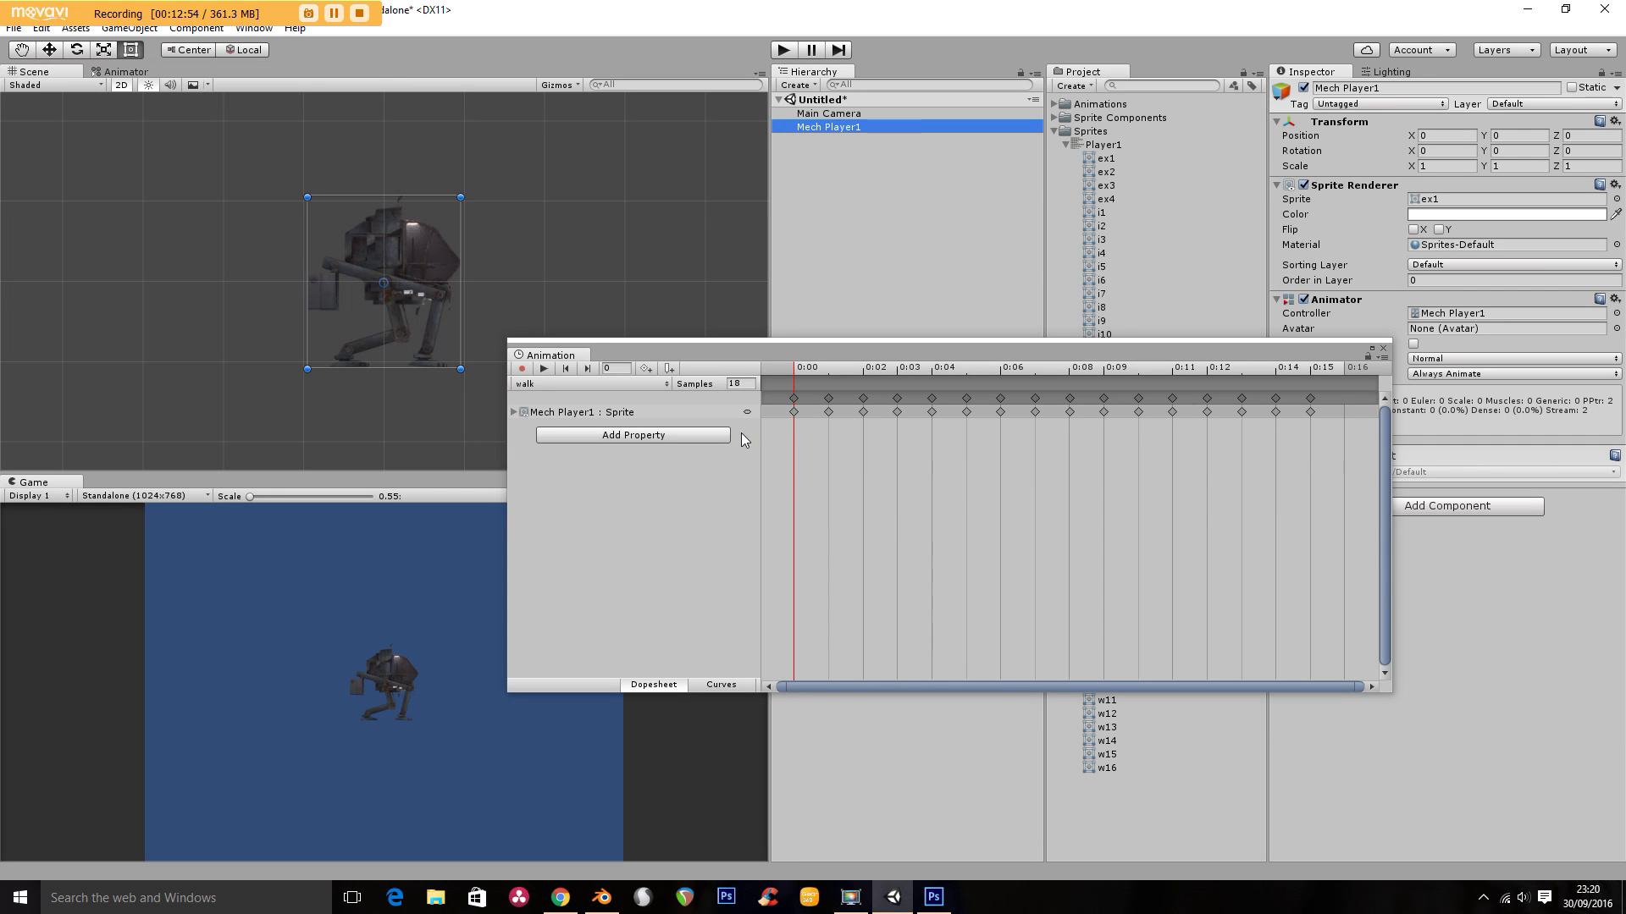
click(556, 383)
click(571, 423)
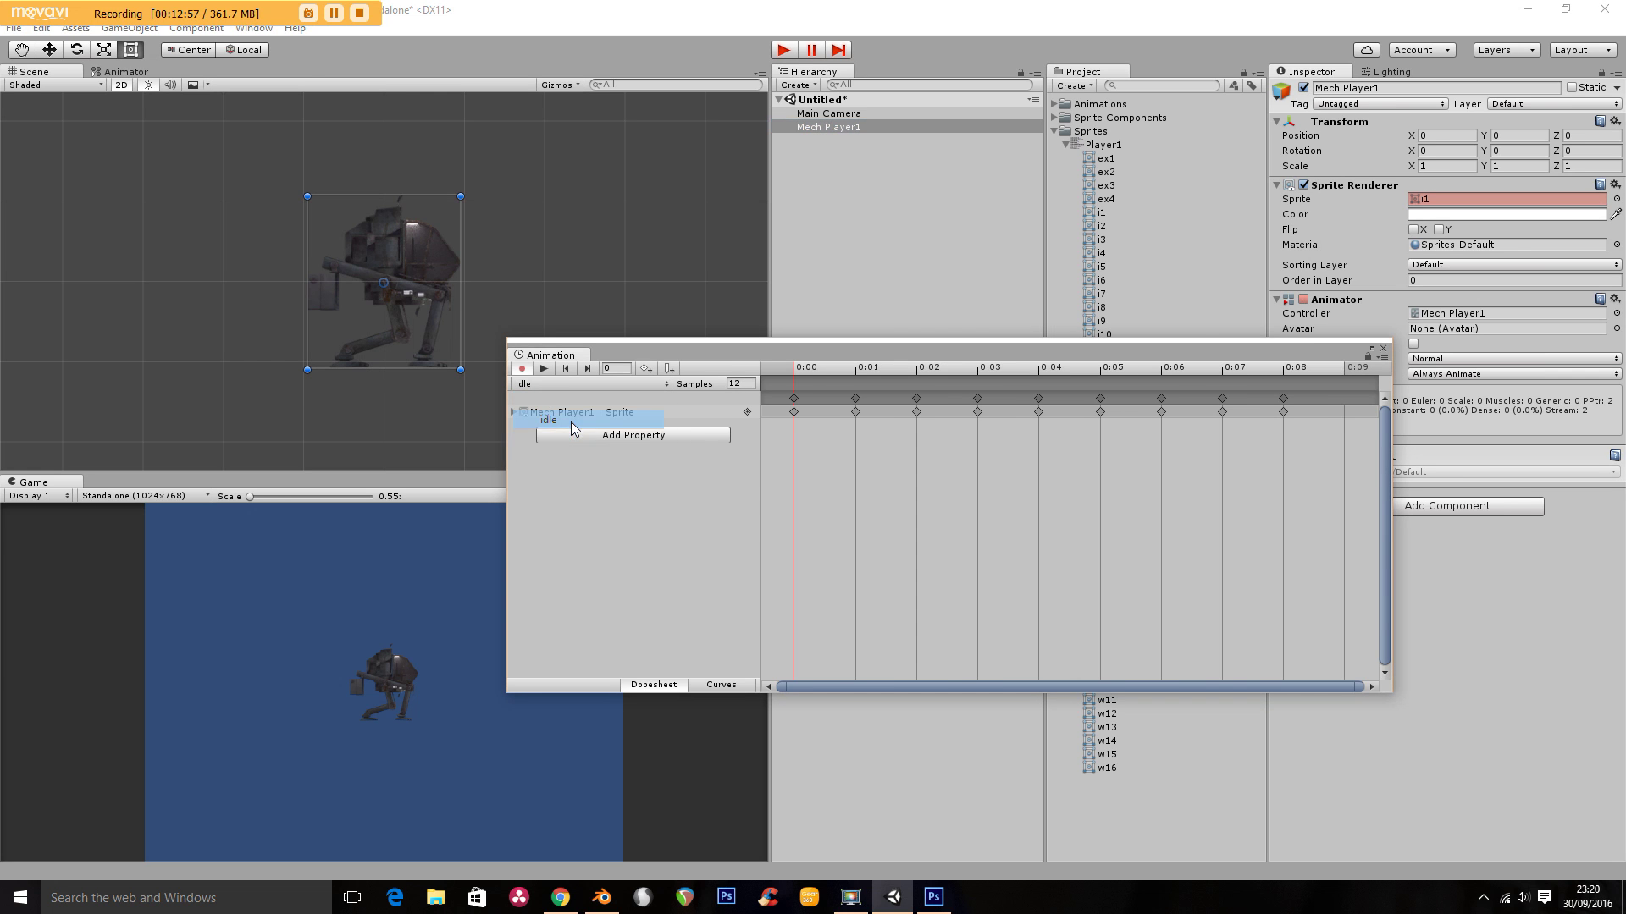
click(547, 371)
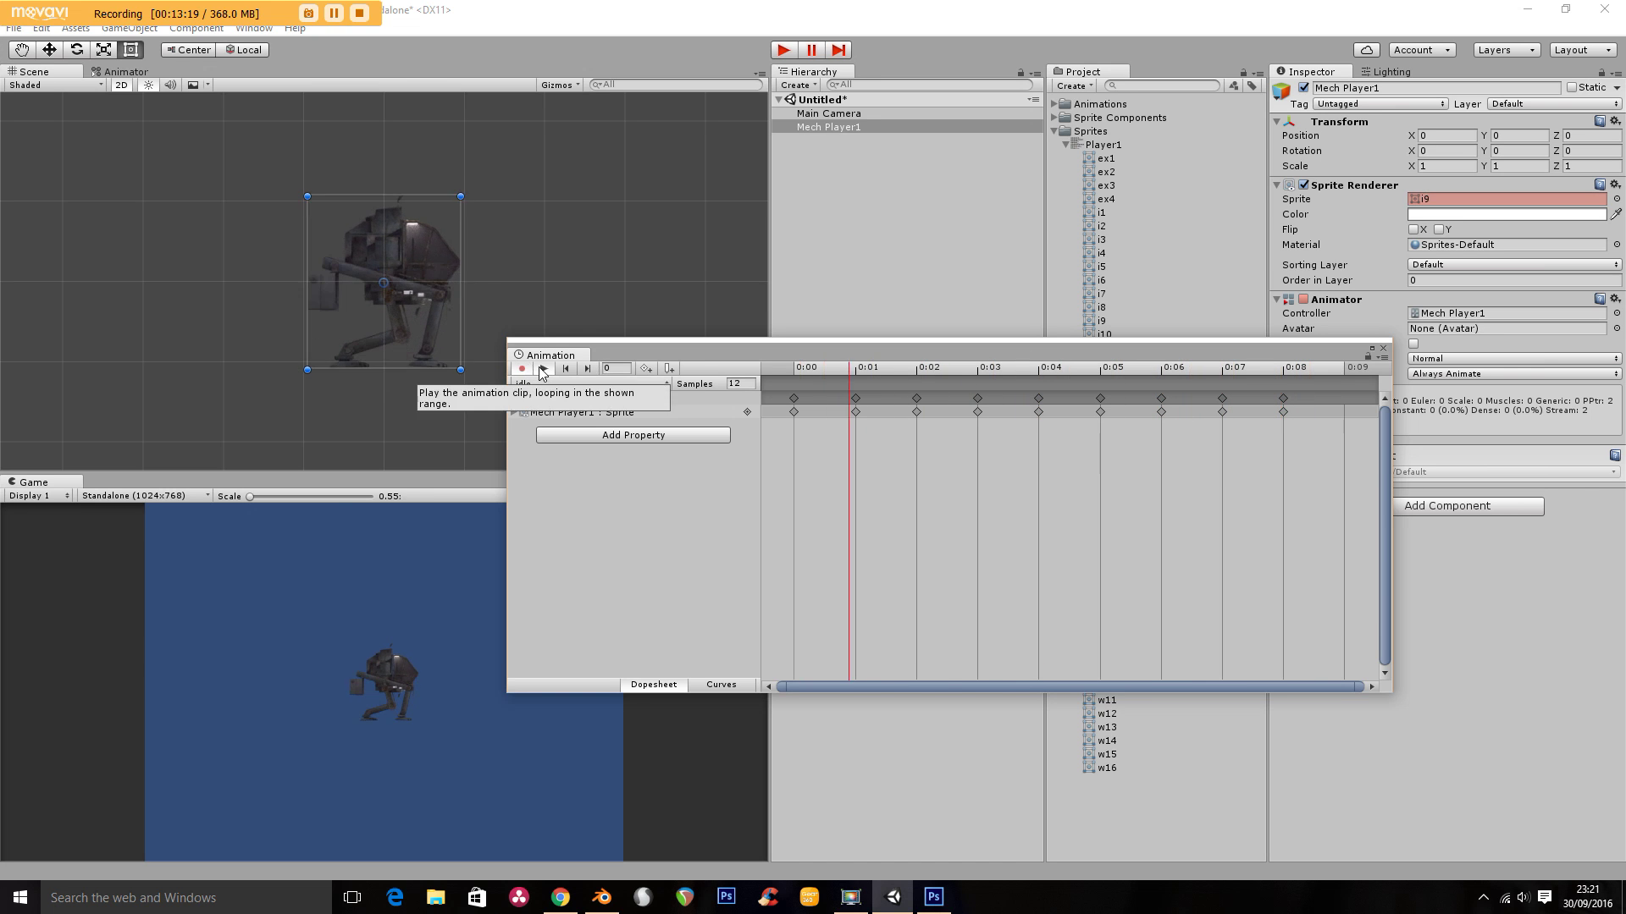
Close the Animation window and open the Player1 sheet in the Sprite Editor, close up on the first fire frames
click(1384, 348)
click(1103, 145)
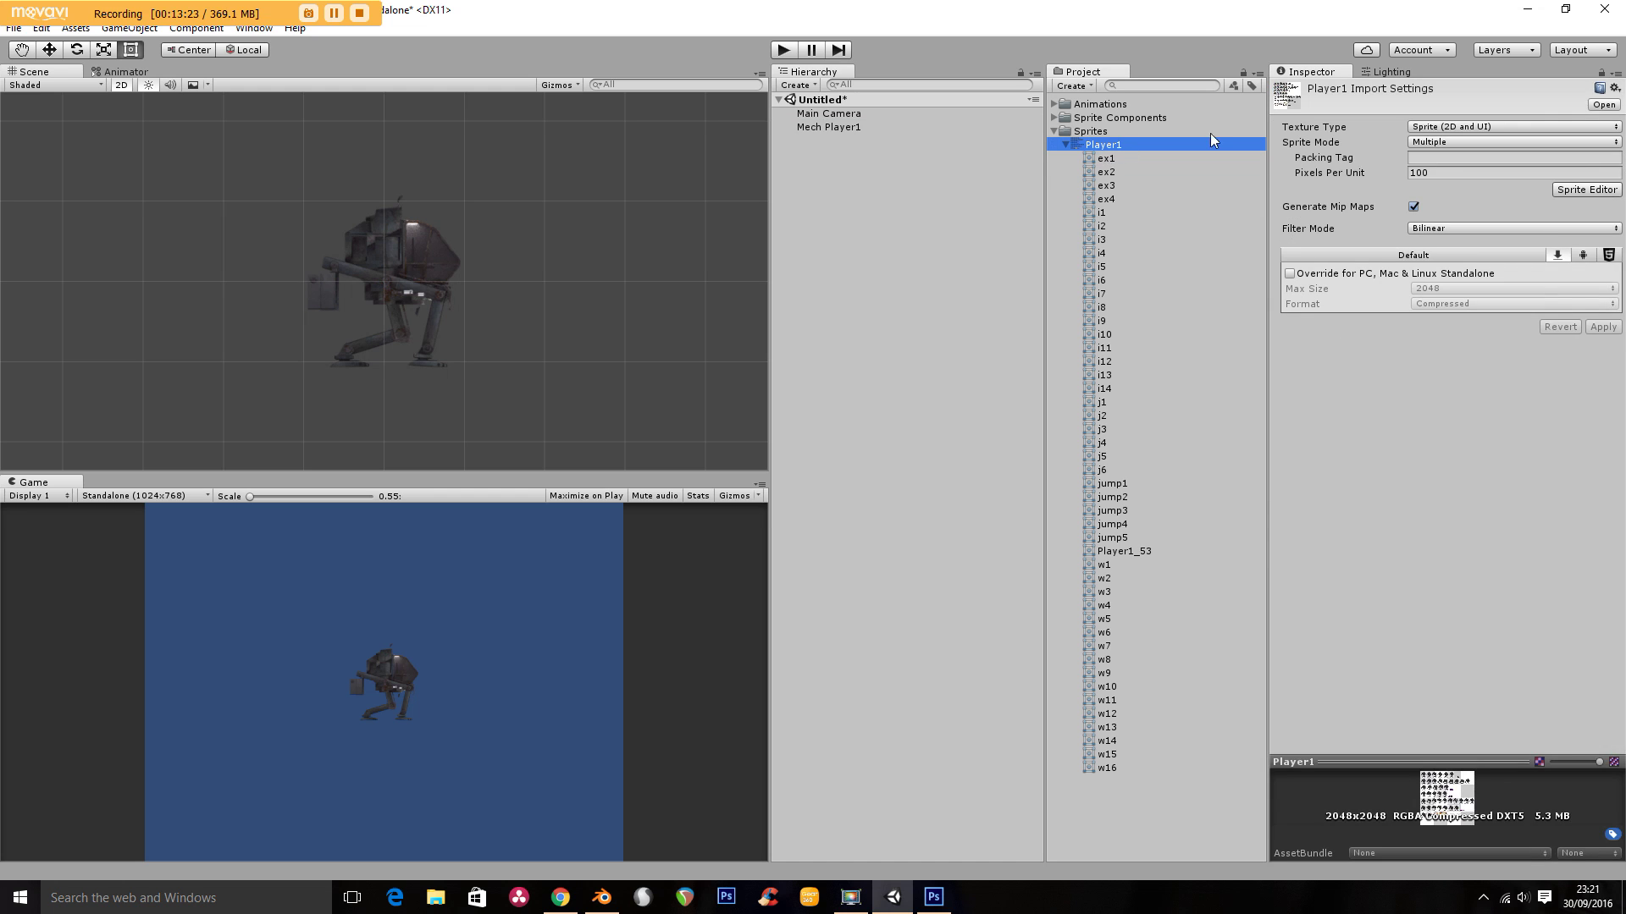
click(1586, 189)
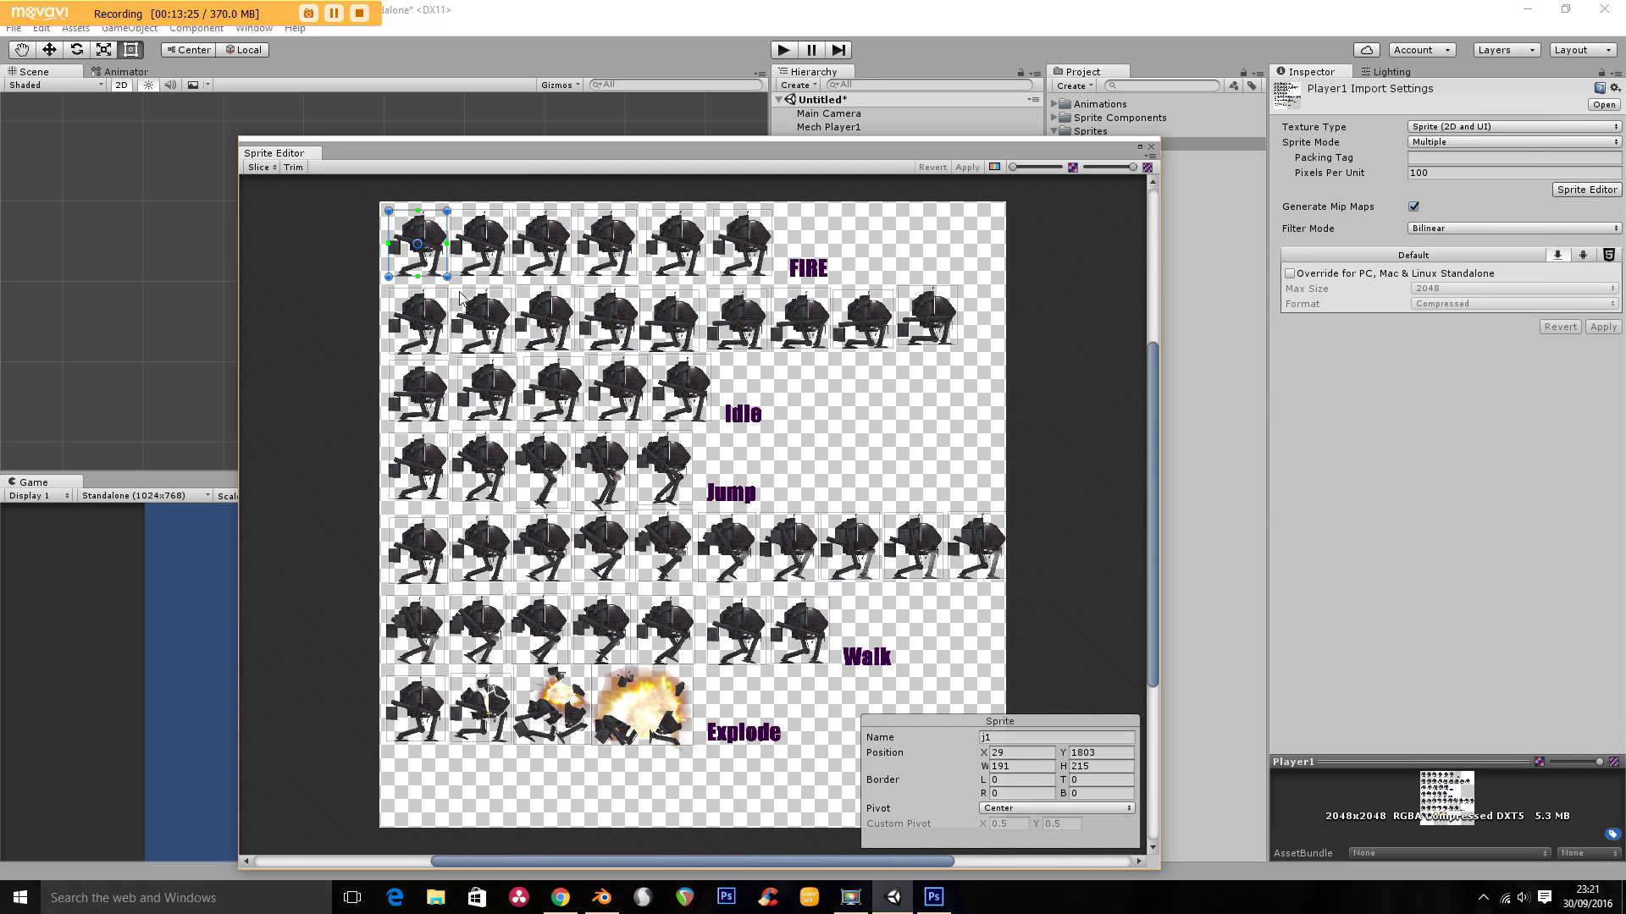
drag(1018, 166, 1014, 166)
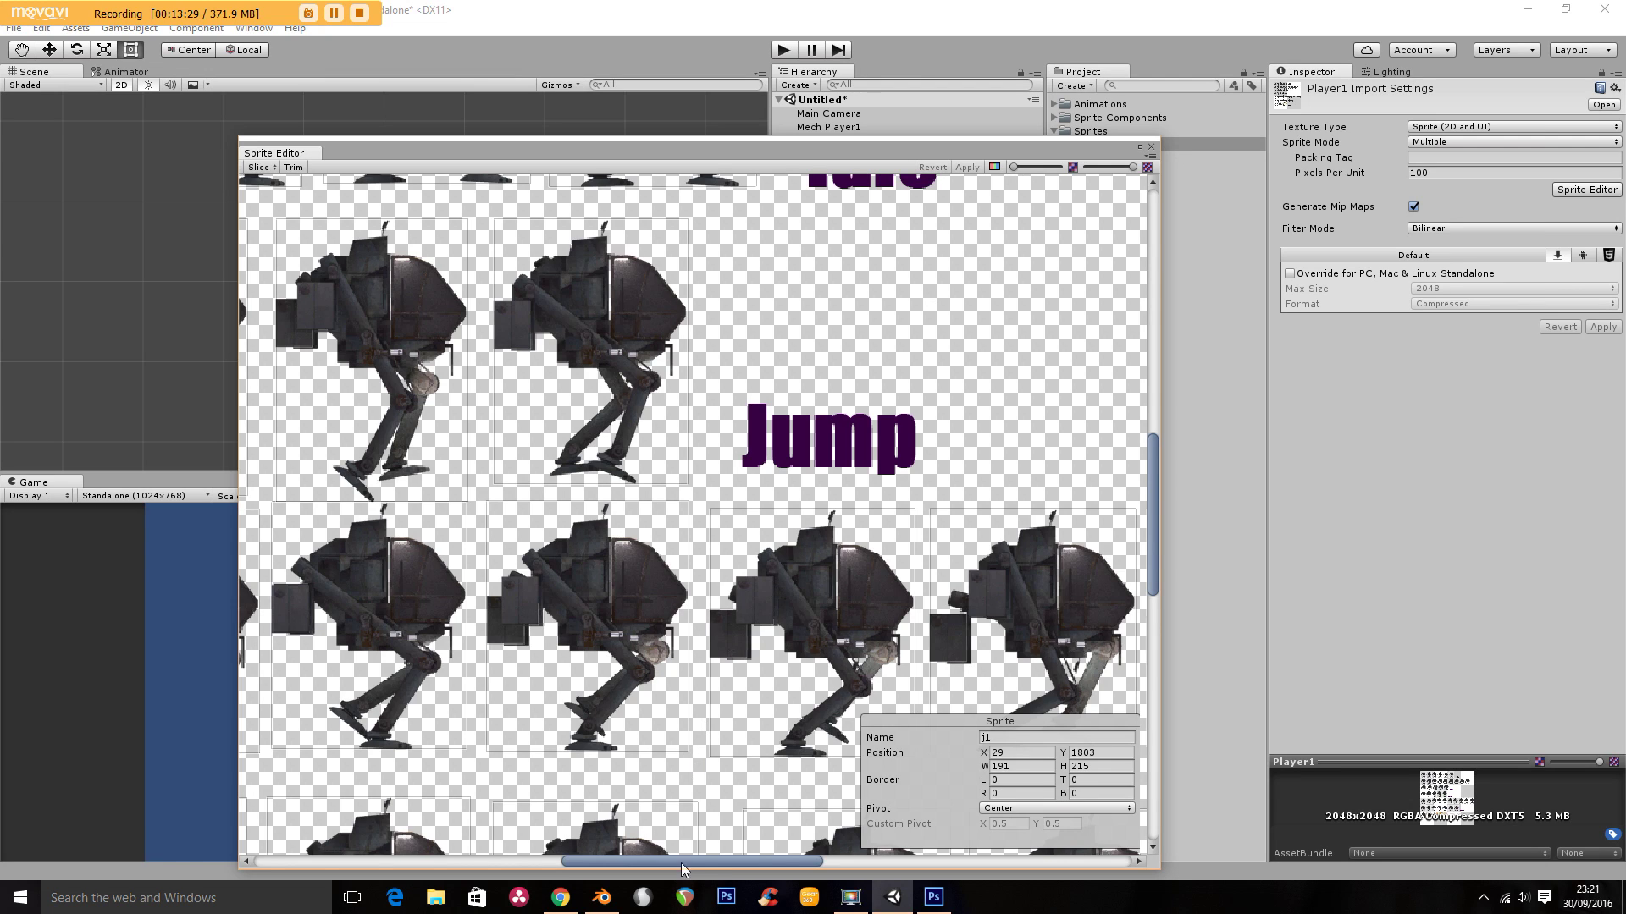
drag(690, 862, 554, 849)
drag(501, 848, 495, 848)
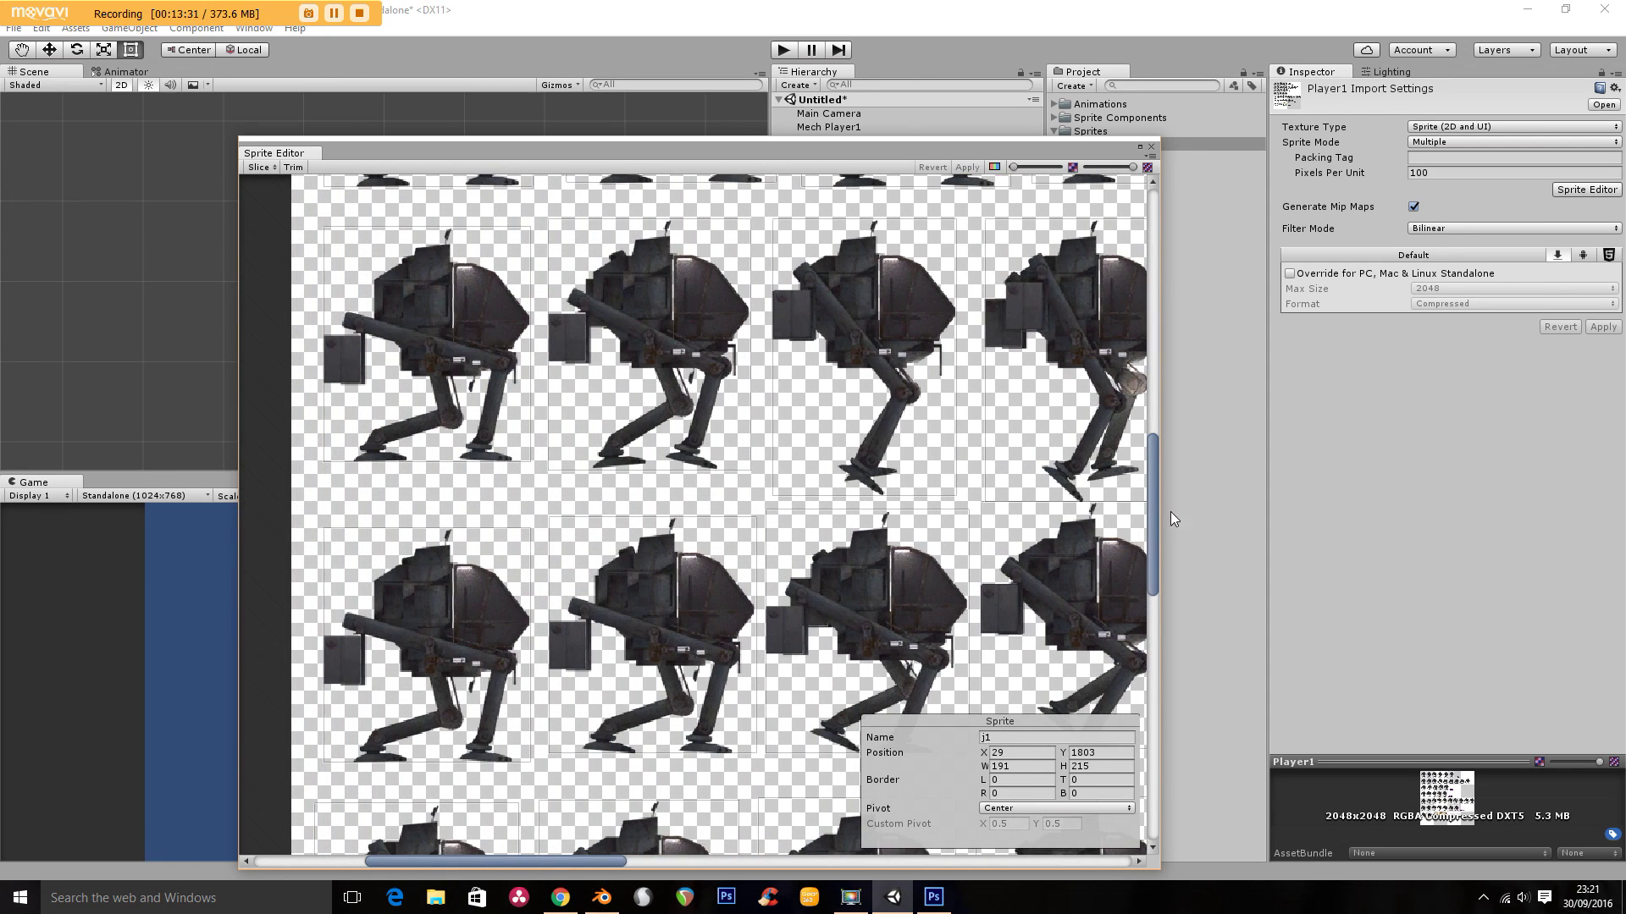
drag(1148, 481, 1154, 319)
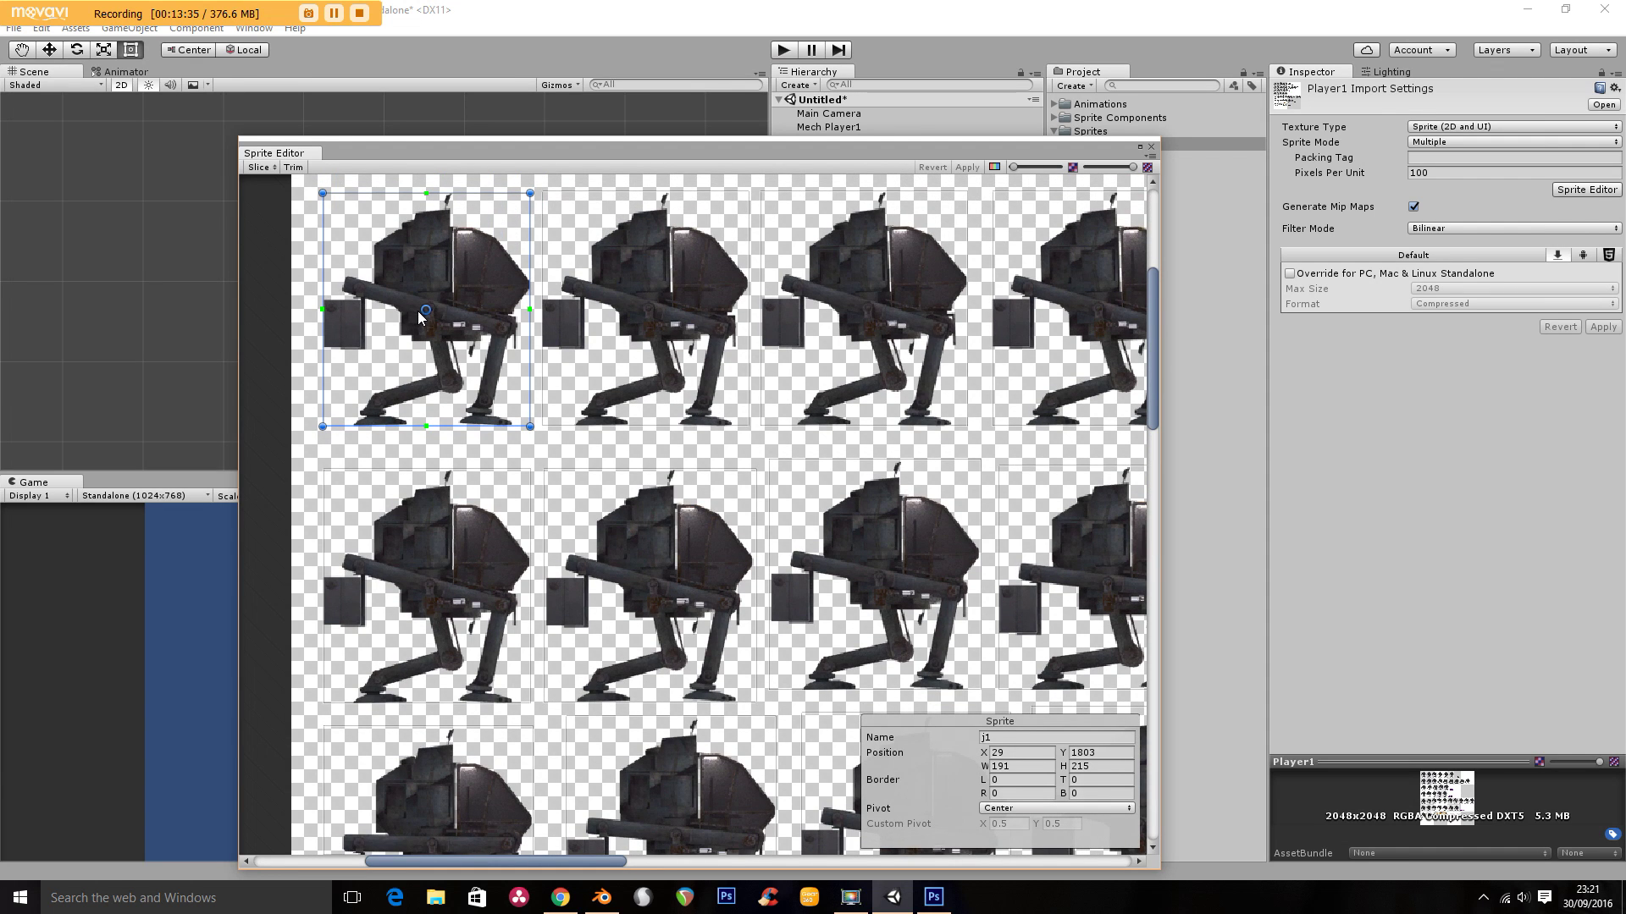
Move the pivots of fire frames j1, j2 and j3 by hand to the bottom centre of their outlines
drag(428, 317, 429, 429)
click(658, 332)
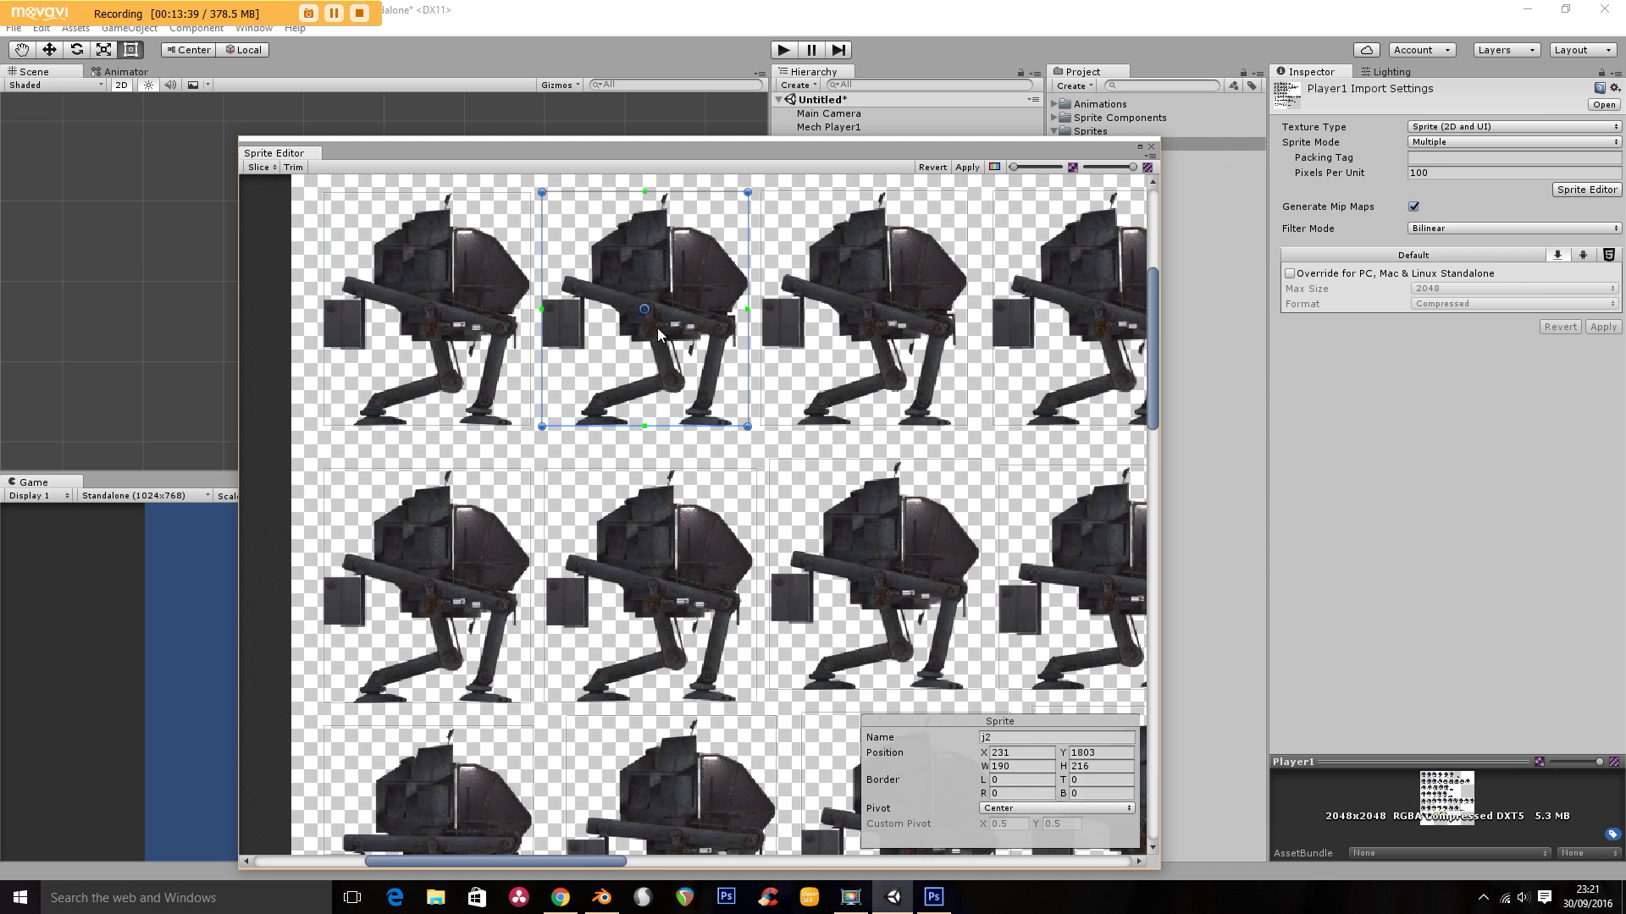
drag(645, 310, 645, 428)
click(868, 278)
drag(864, 311, 862, 430)
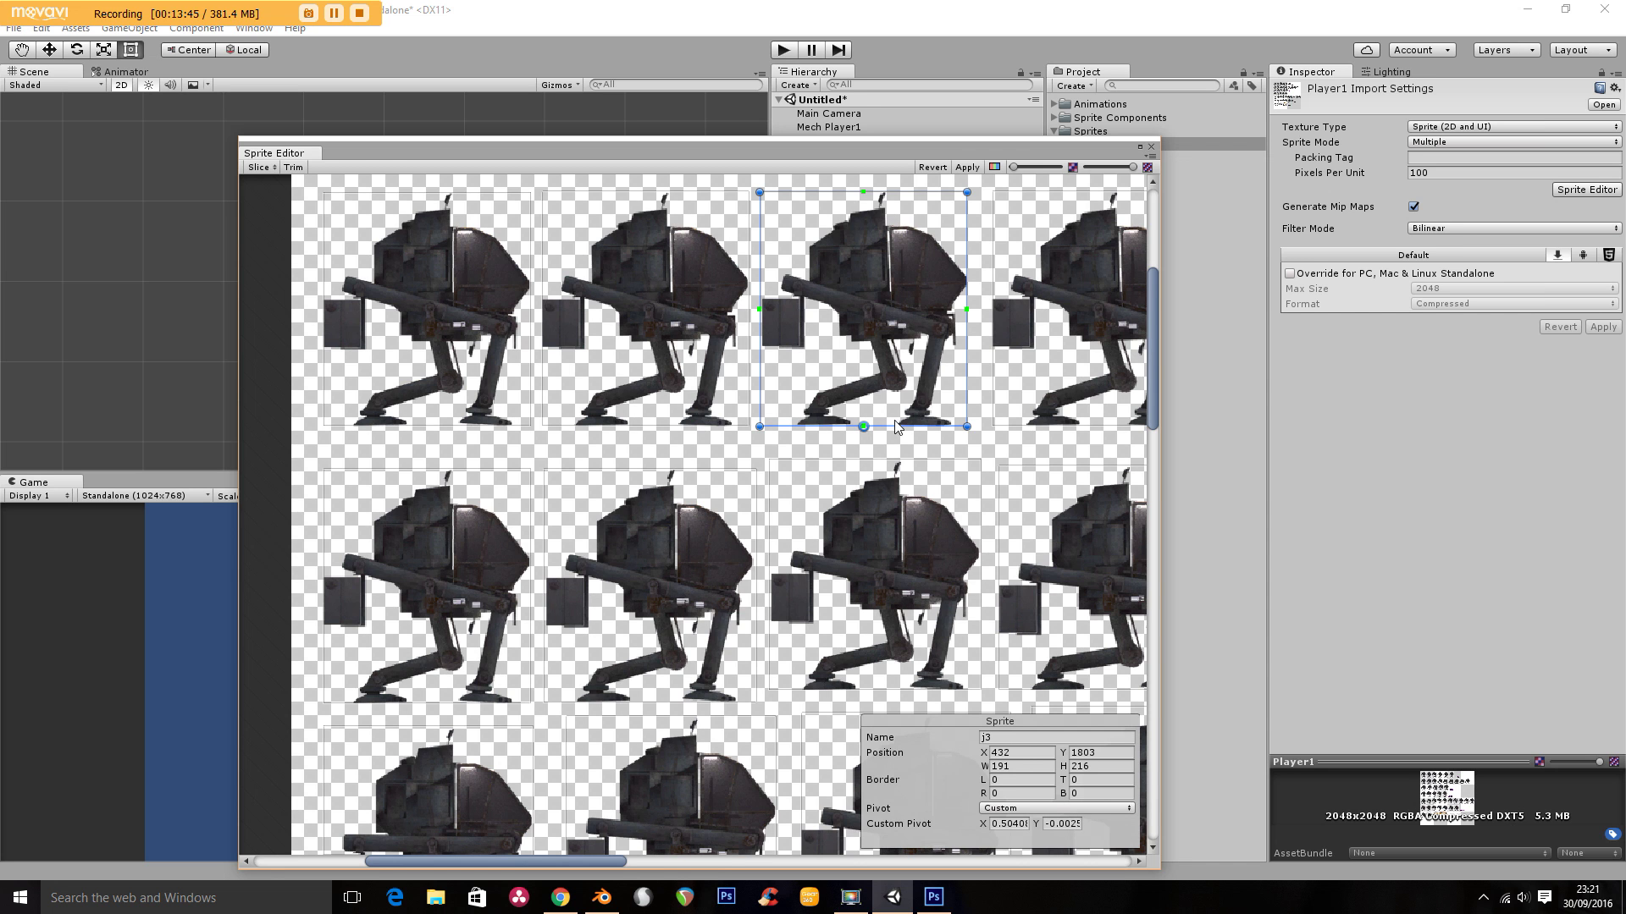
Move the pivots of fire frames j4, j5 and j6 by hand to the bottom centre of their outlines
drag(600, 862, 738, 853)
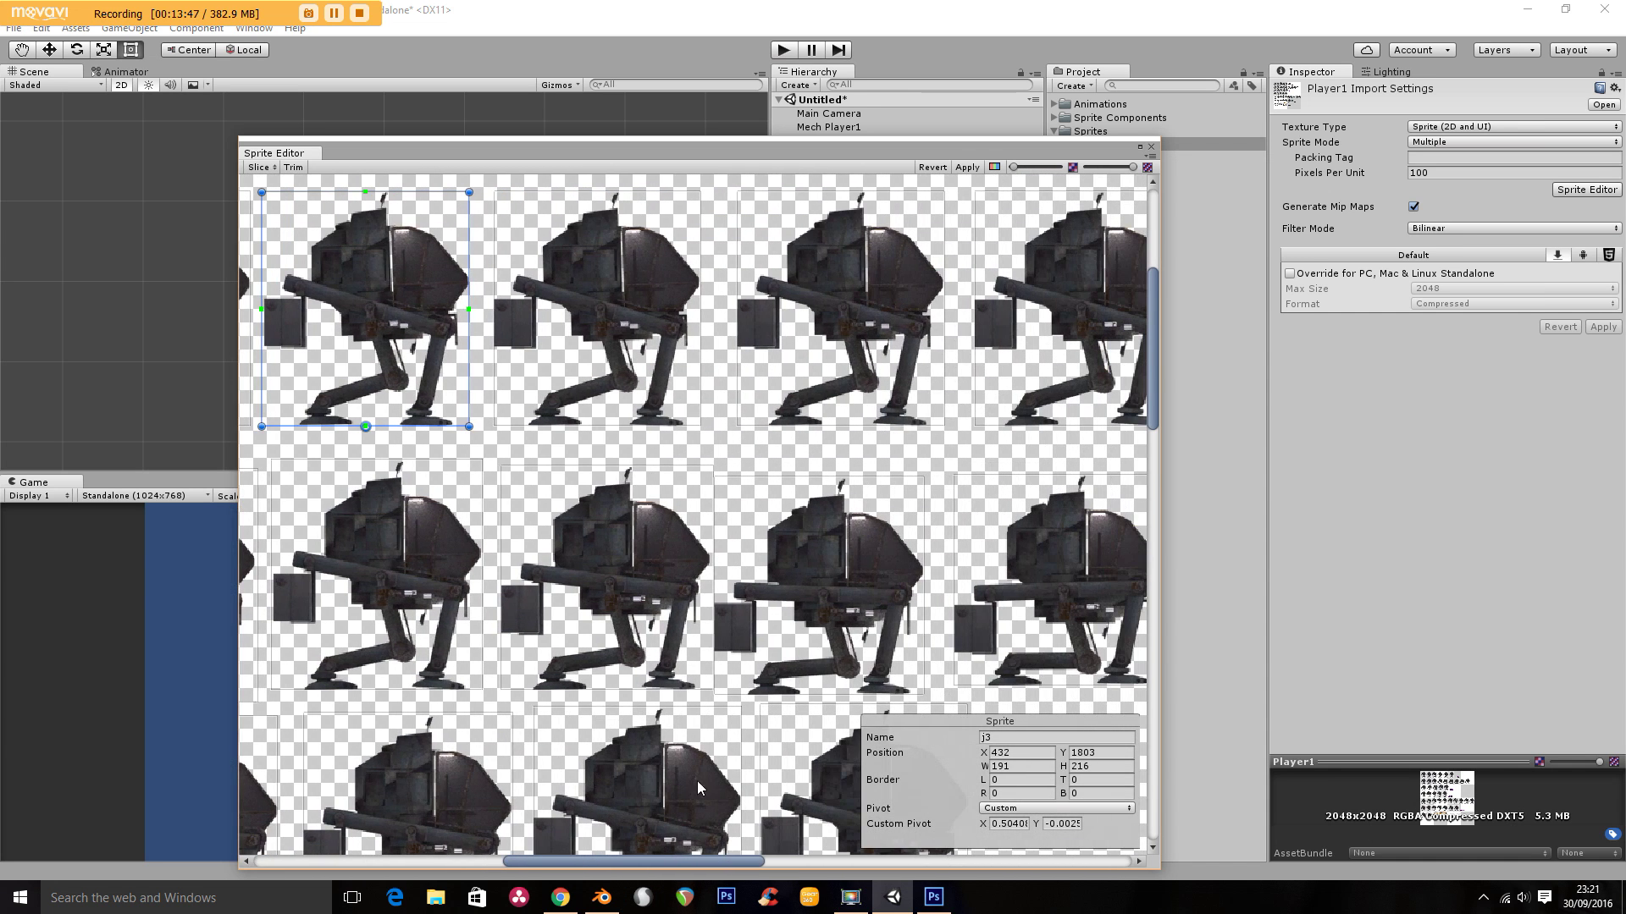
click(635, 369)
drag(597, 309, 599, 425)
click(820, 318)
drag(840, 309, 836, 426)
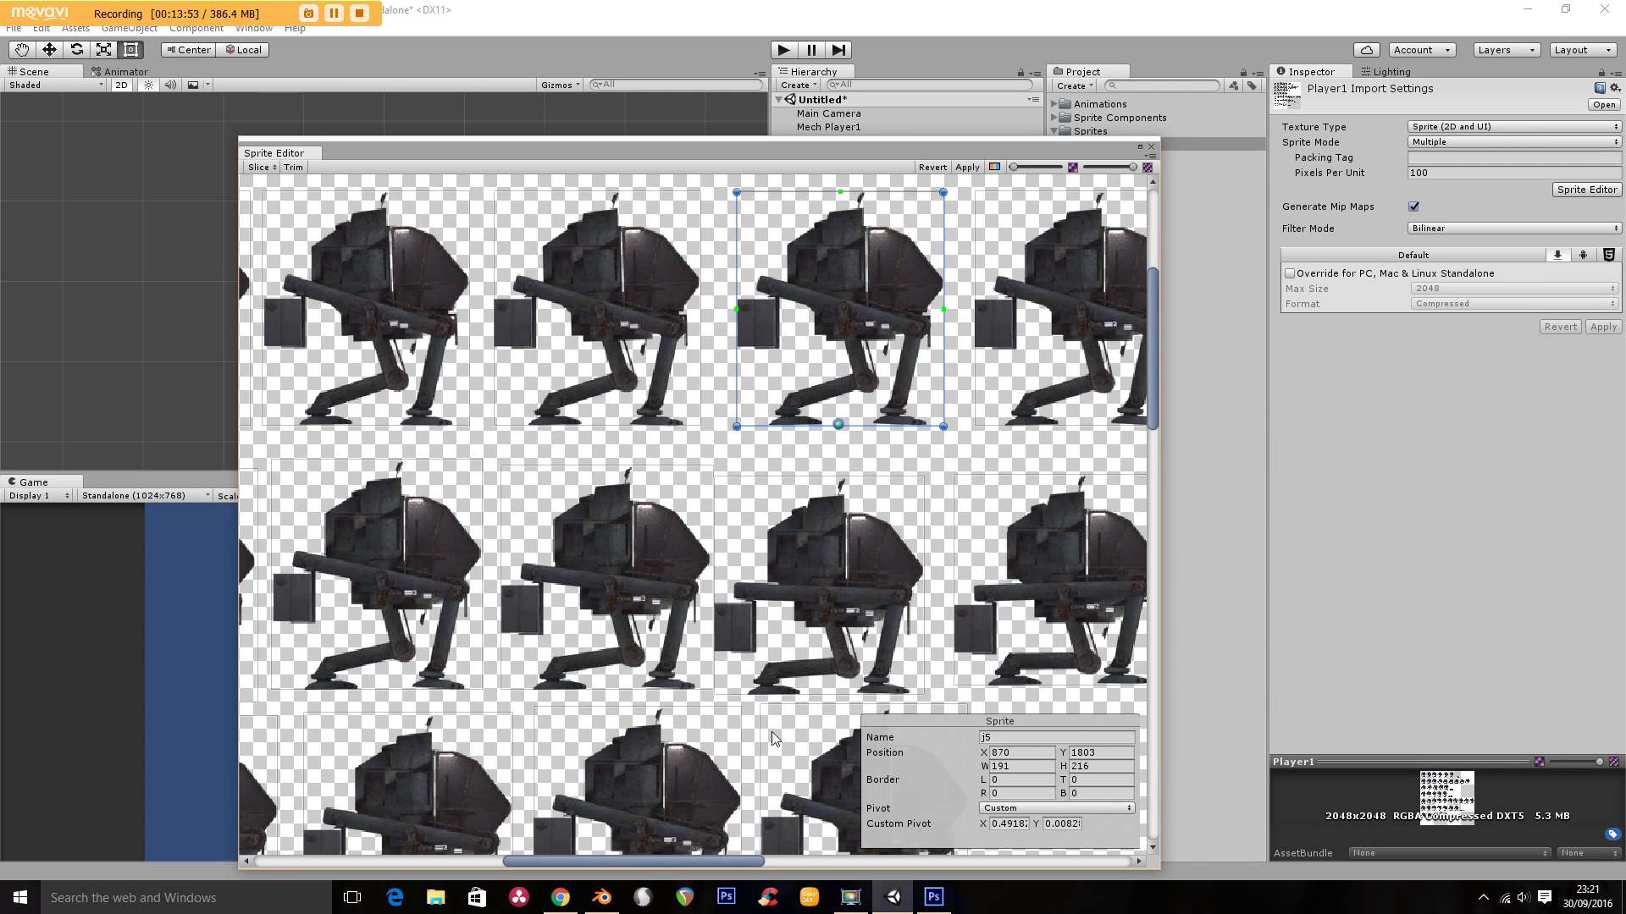
drag(652, 861, 754, 860)
click(678, 349)
drag(712, 316, 710, 426)
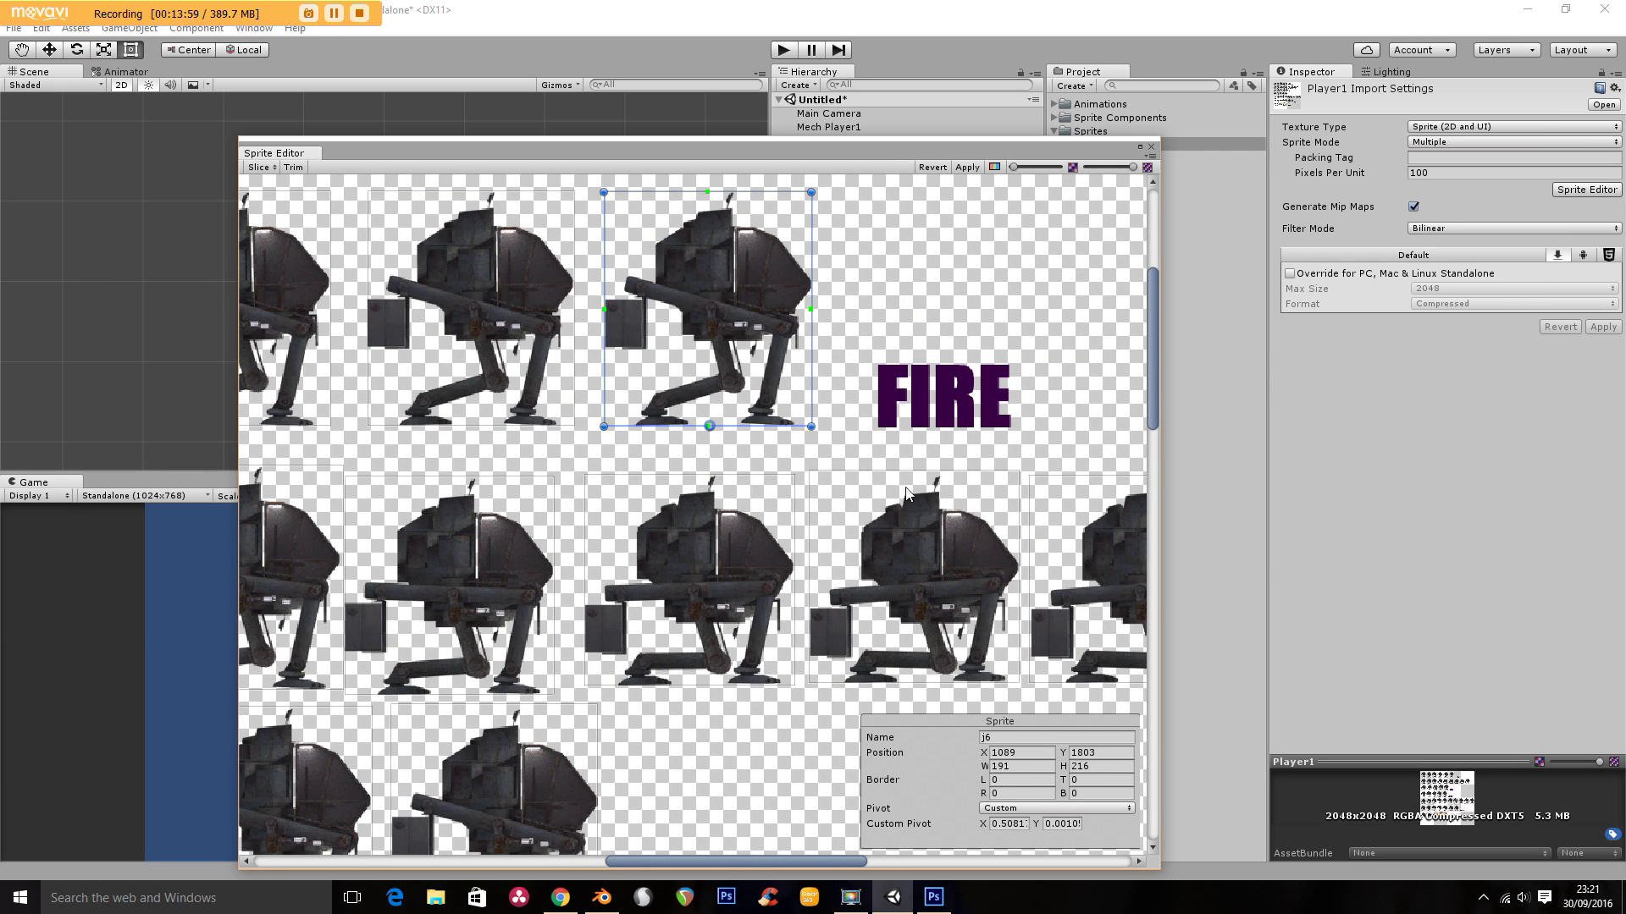
Move the pivots of idle frames i1 and i2 by hand to the bottom centre of their outlines
drag(744, 862, 494, 860)
click(442, 643)
drag(429, 588, 430, 703)
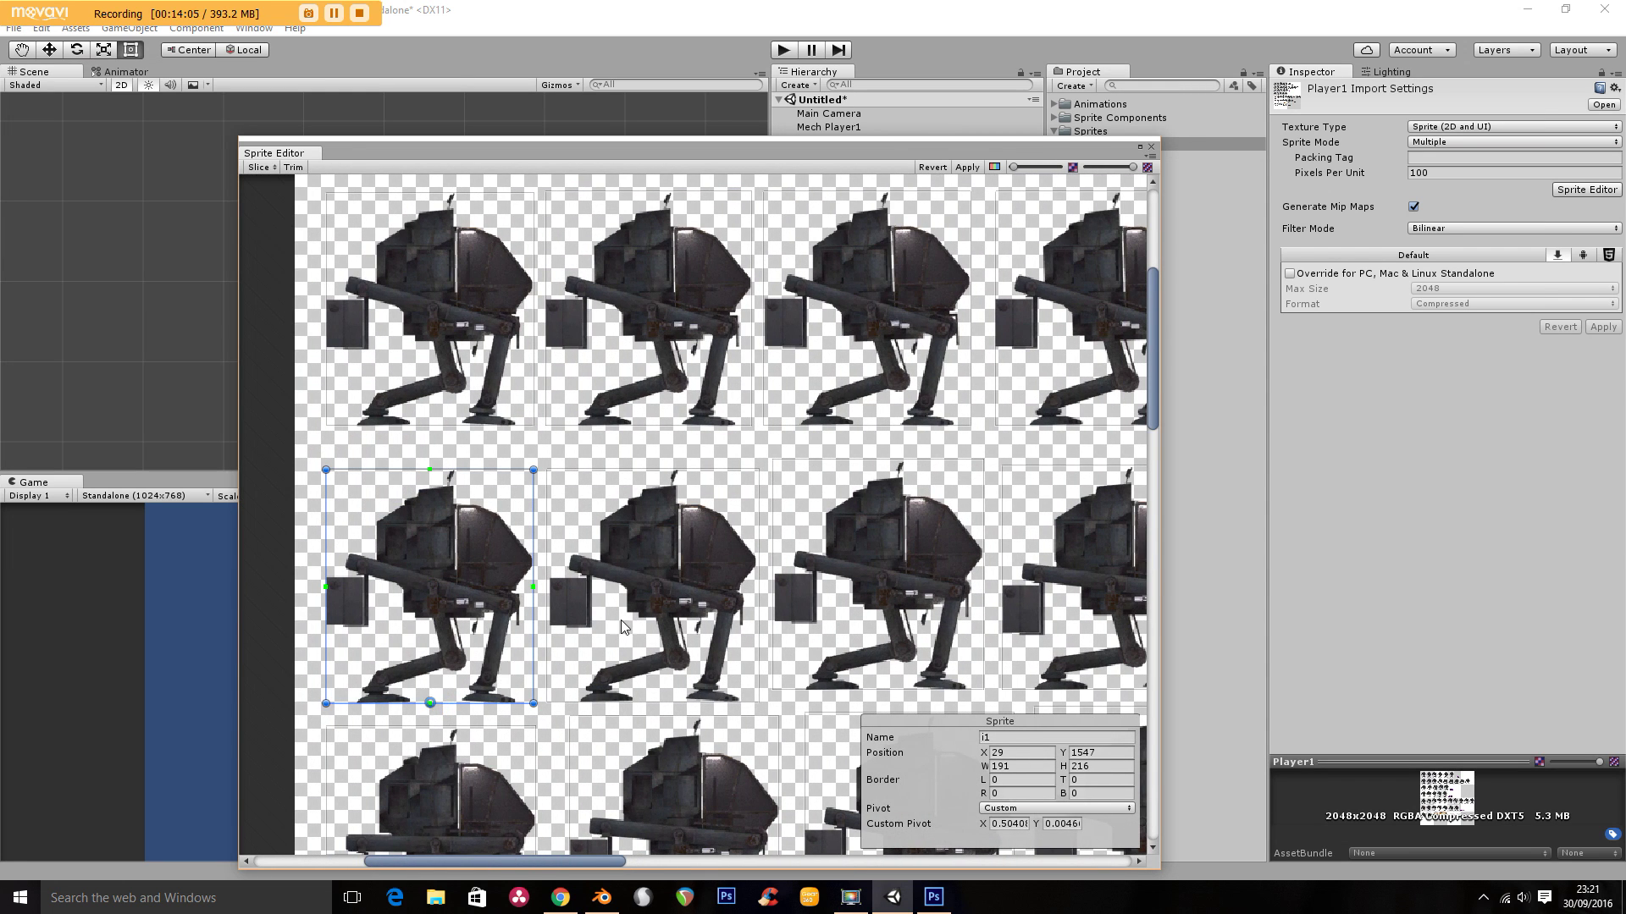
click(677, 586)
drag(652, 586, 650, 702)
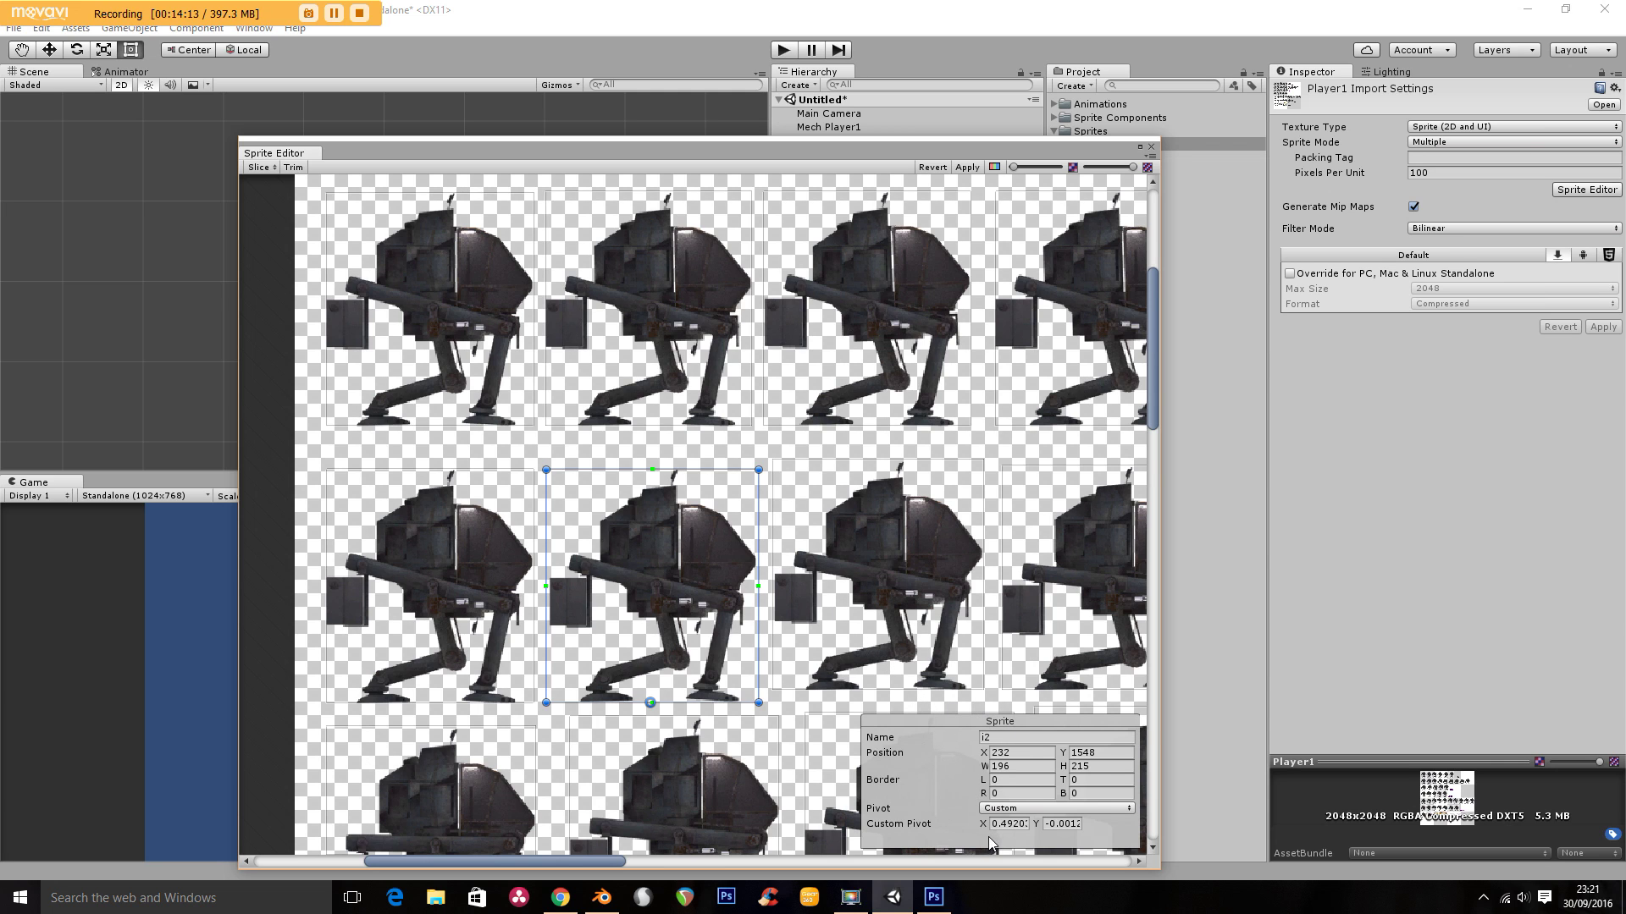
Set the pivot of idle frames i2 and i1 to the Bottom preset
click(1002, 809)
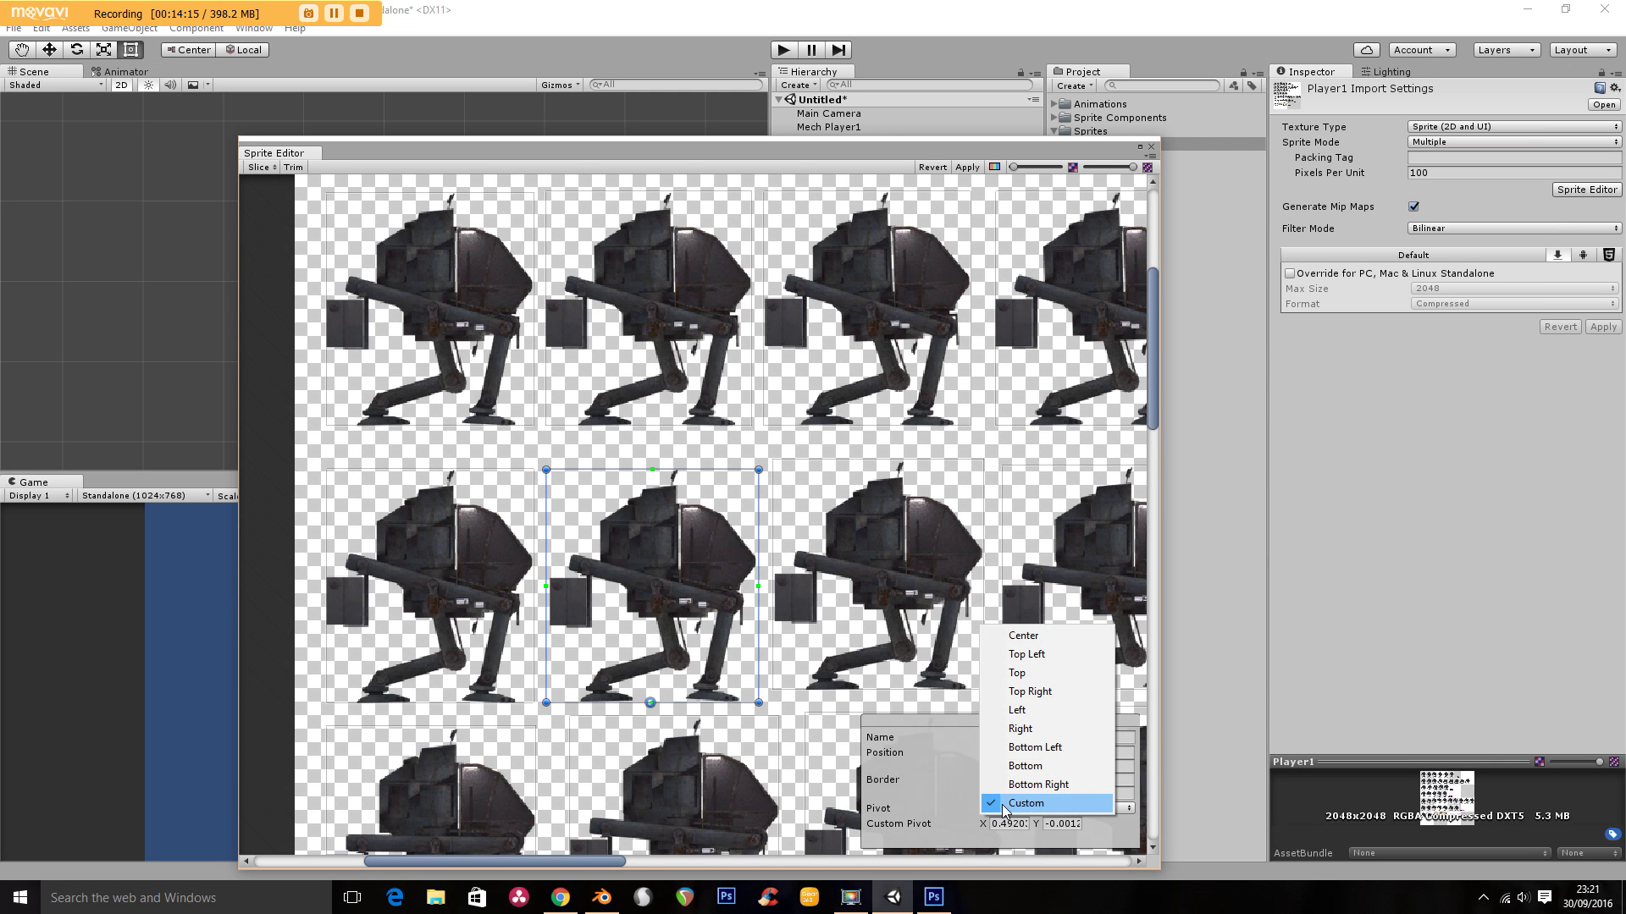
click(1028, 767)
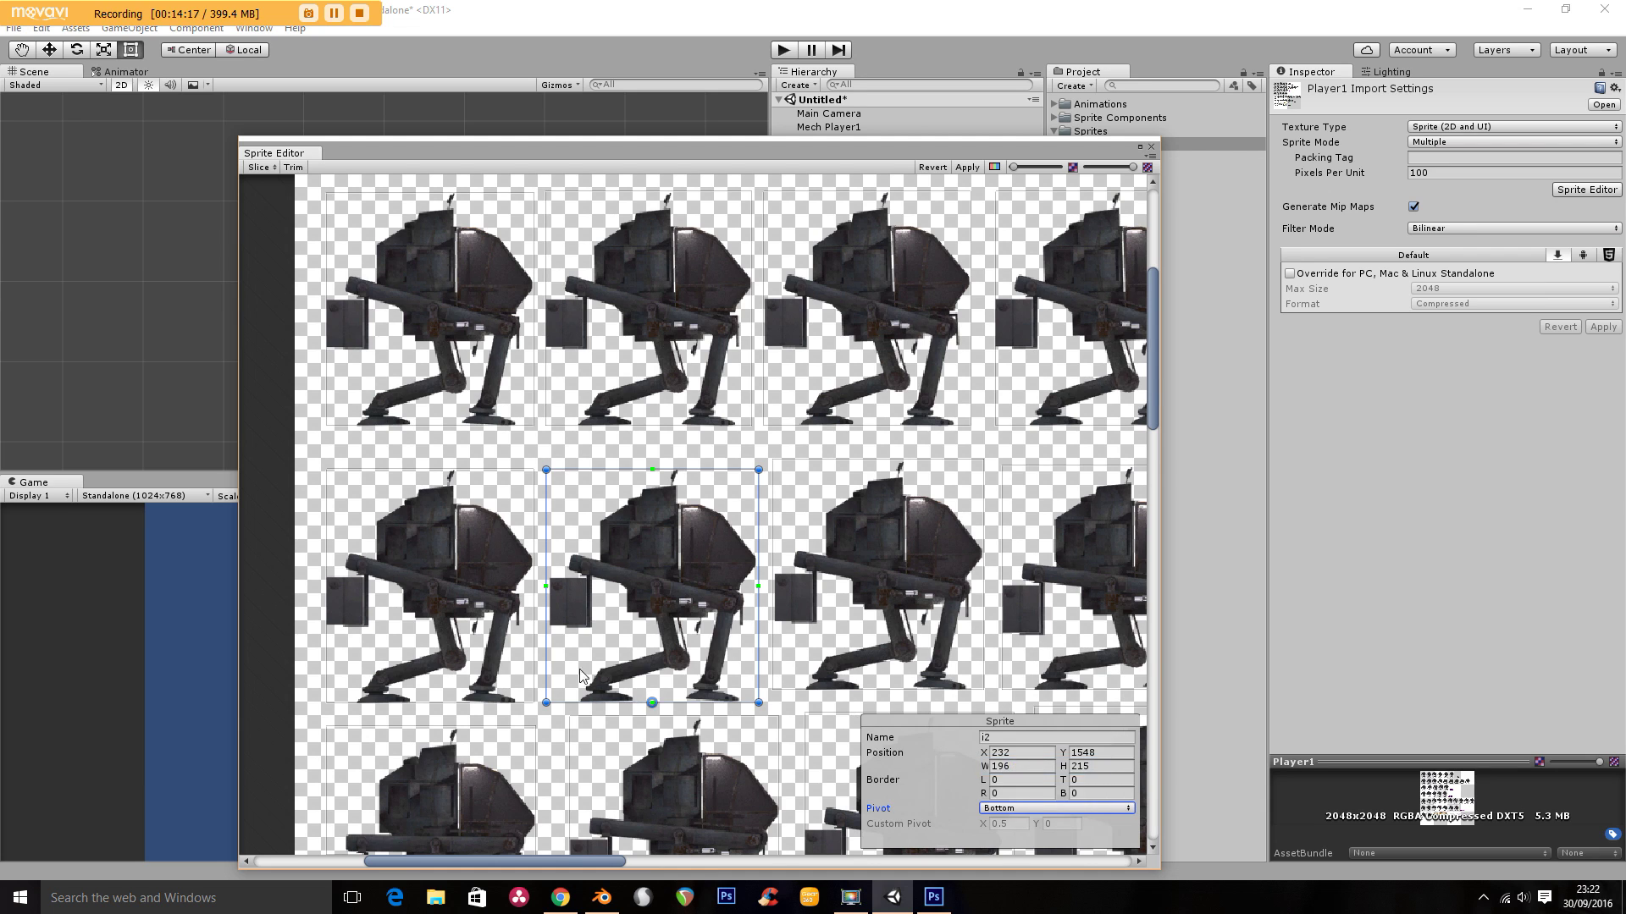
click(489, 599)
click(1002, 809)
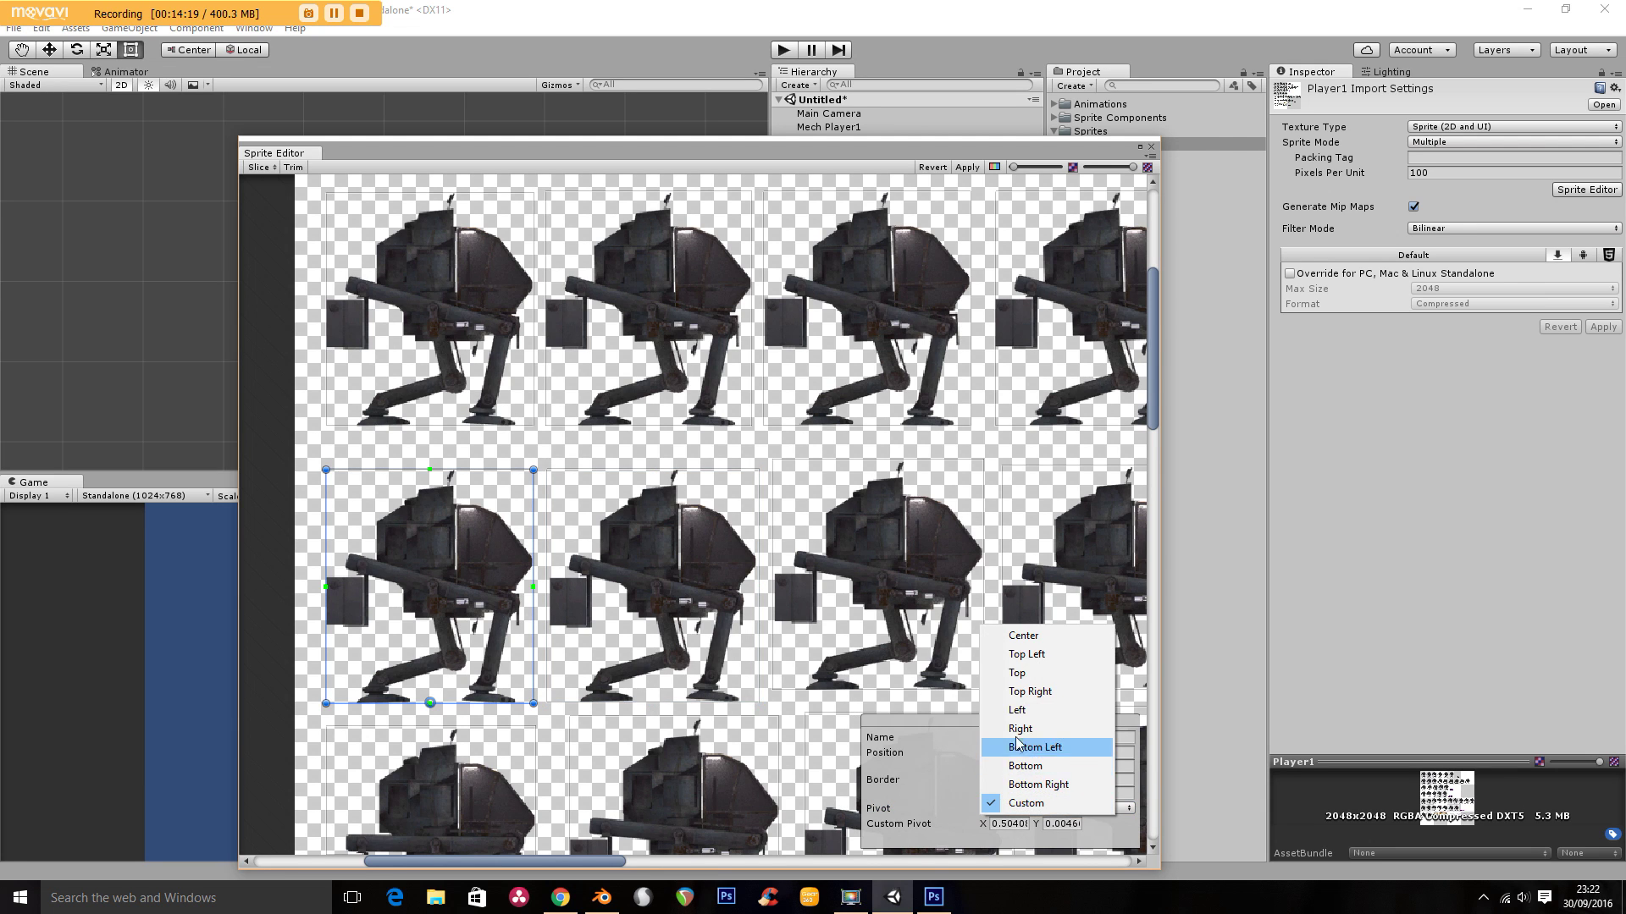
click(1028, 766)
Set the pivot of fire frames j1 and j2 to the Bottom preset
click(449, 288)
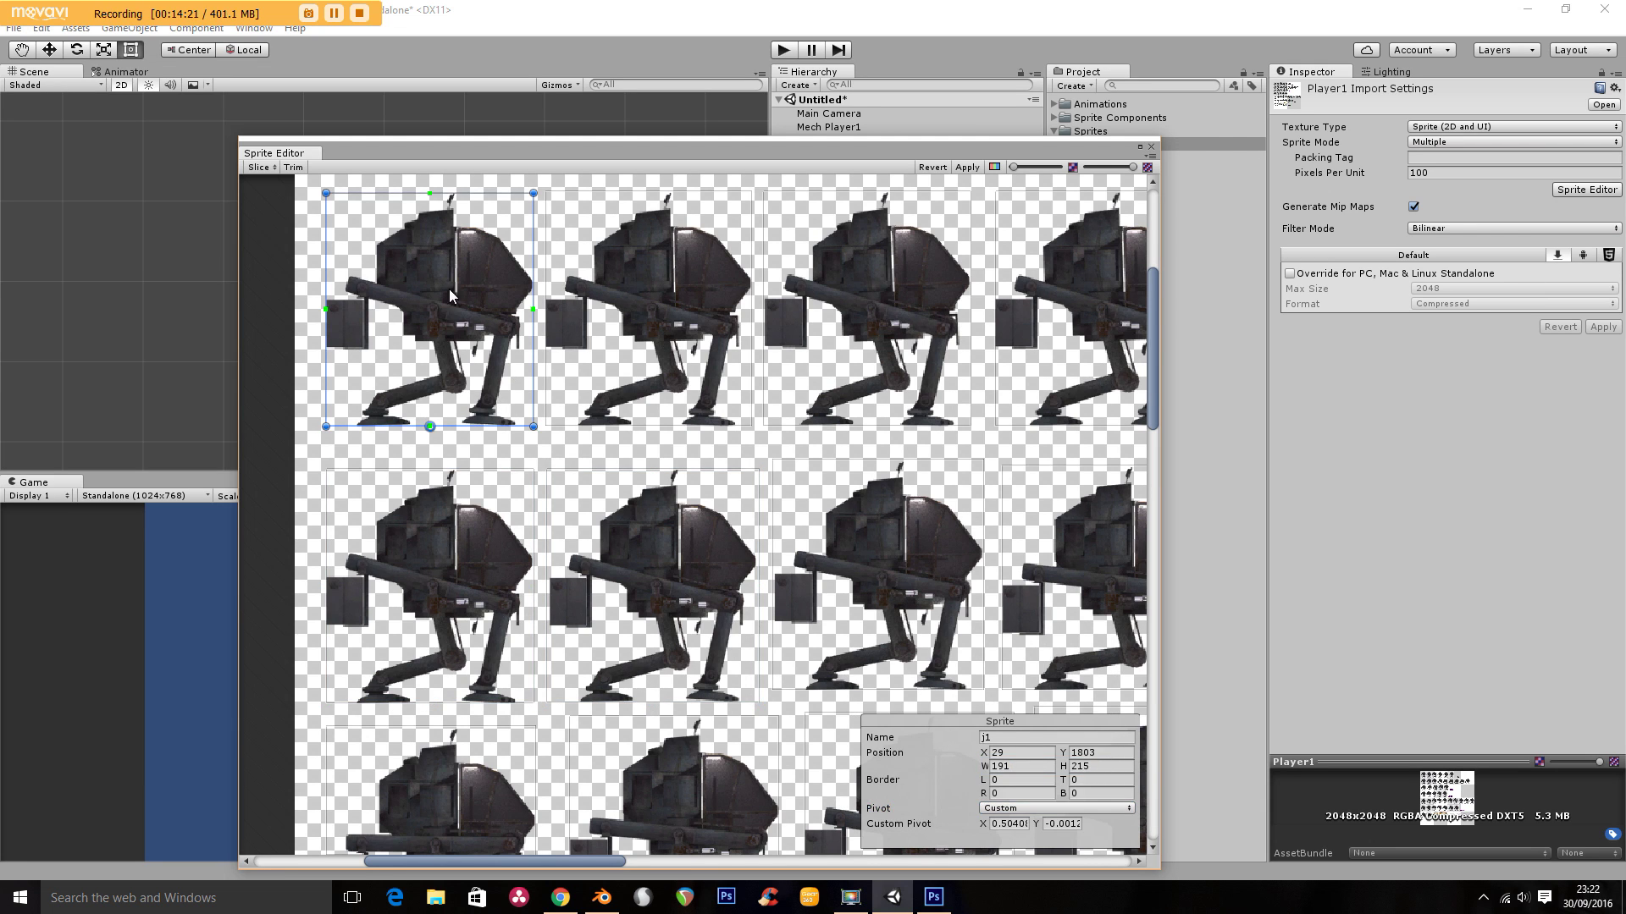
click(1000, 809)
click(1028, 766)
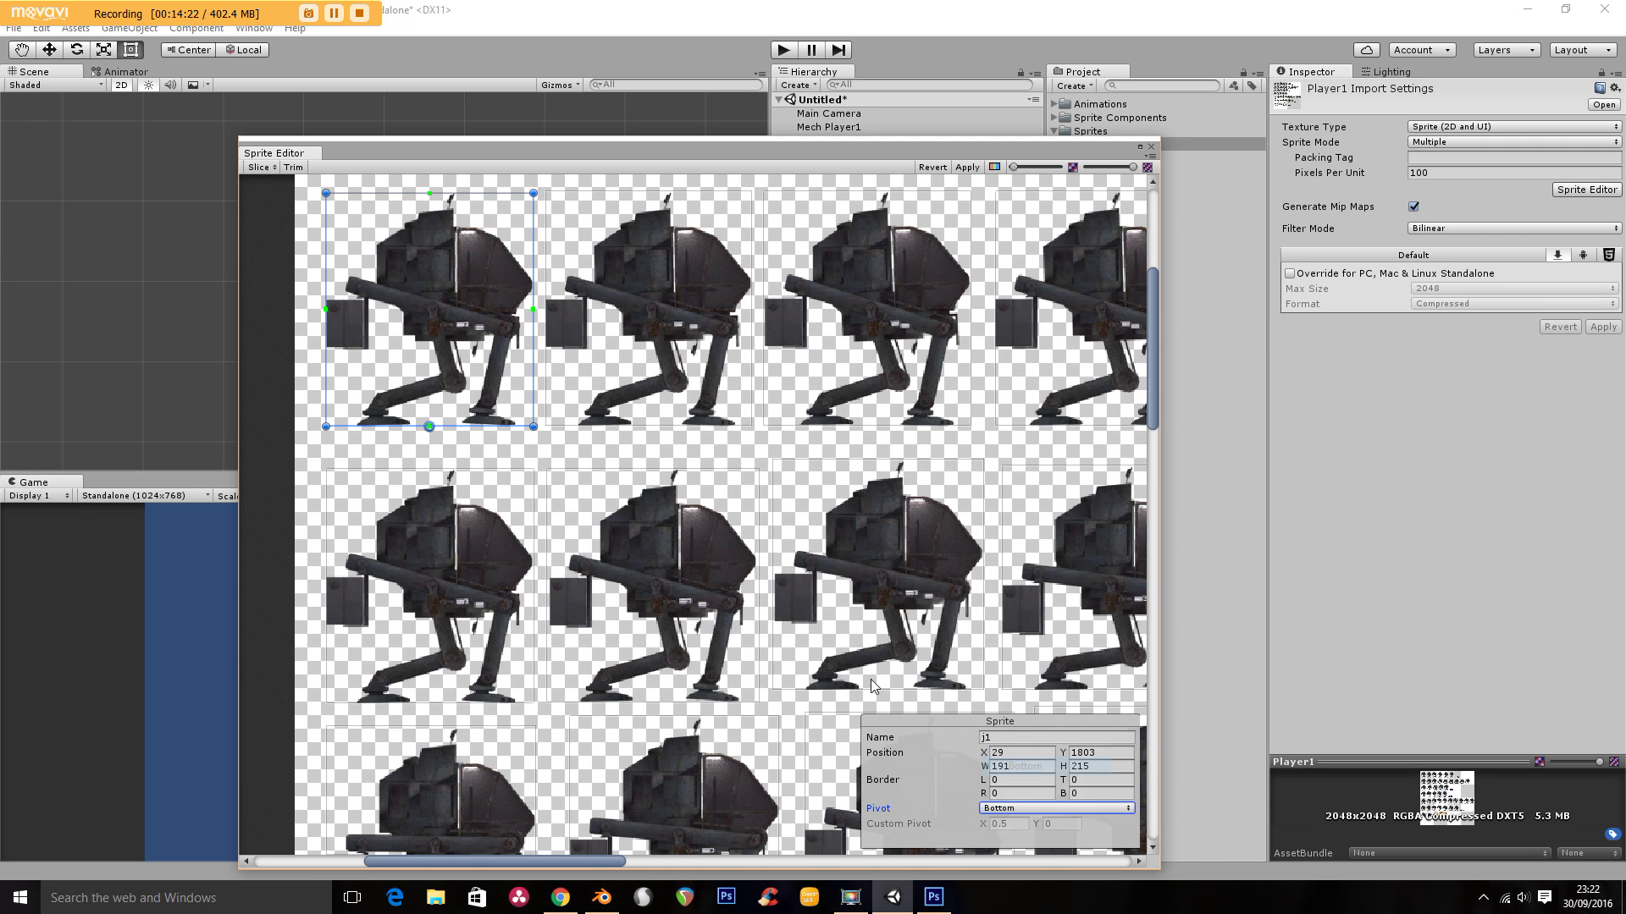
click(677, 346)
click(999, 810)
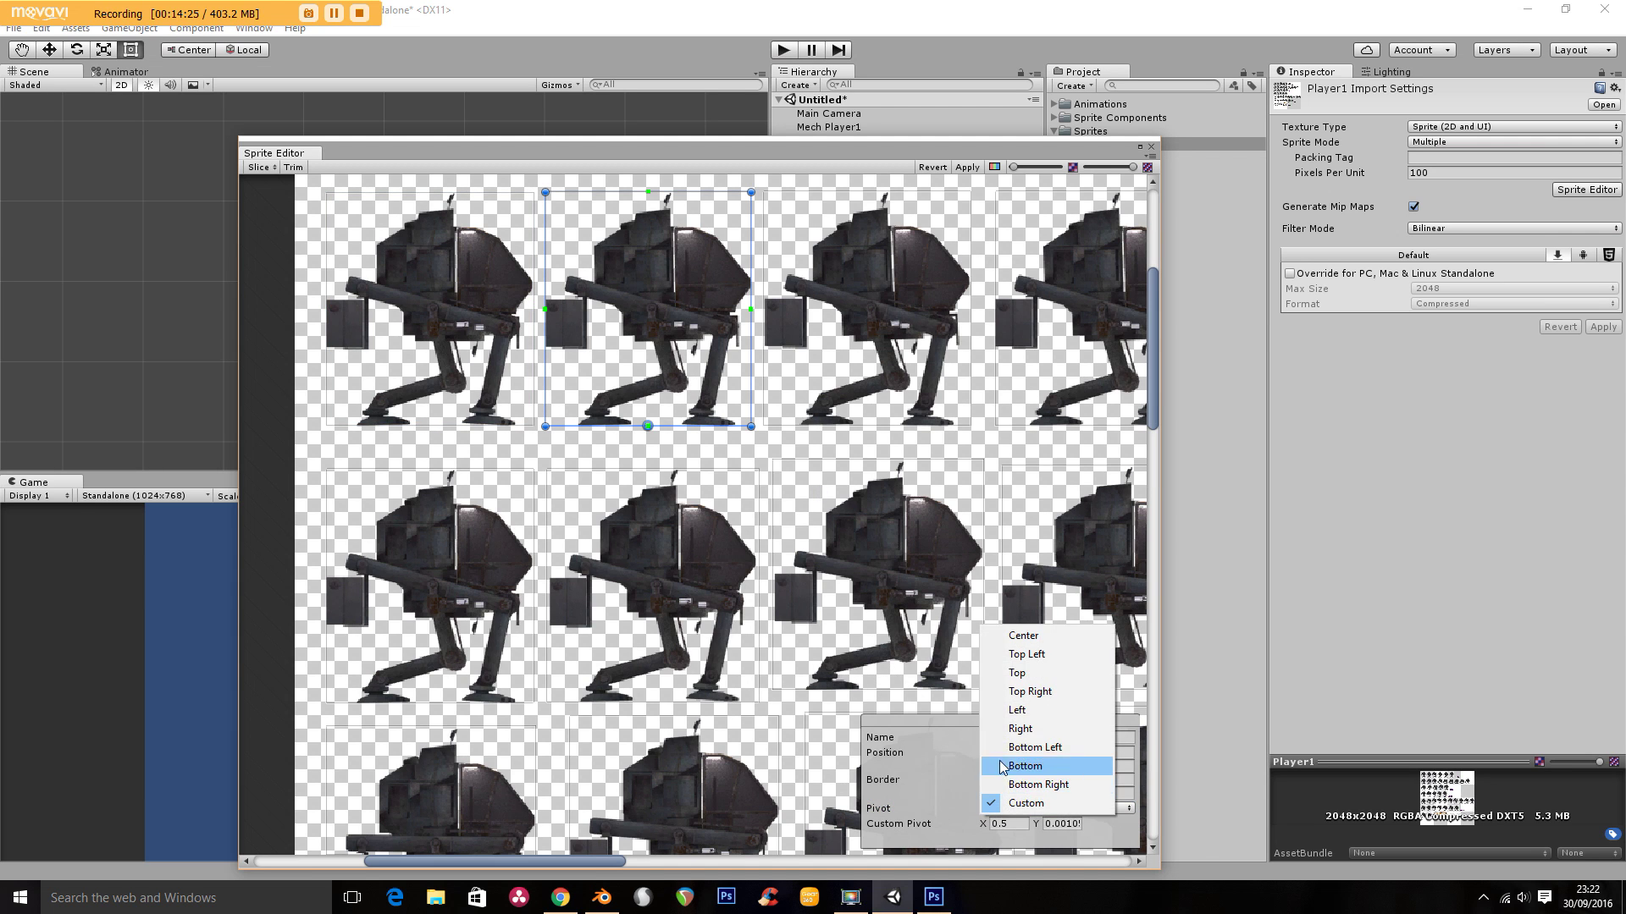
click(1024, 767)
Set the pivot of fire frames j3 and j4 to the Bottom preset
click(896, 340)
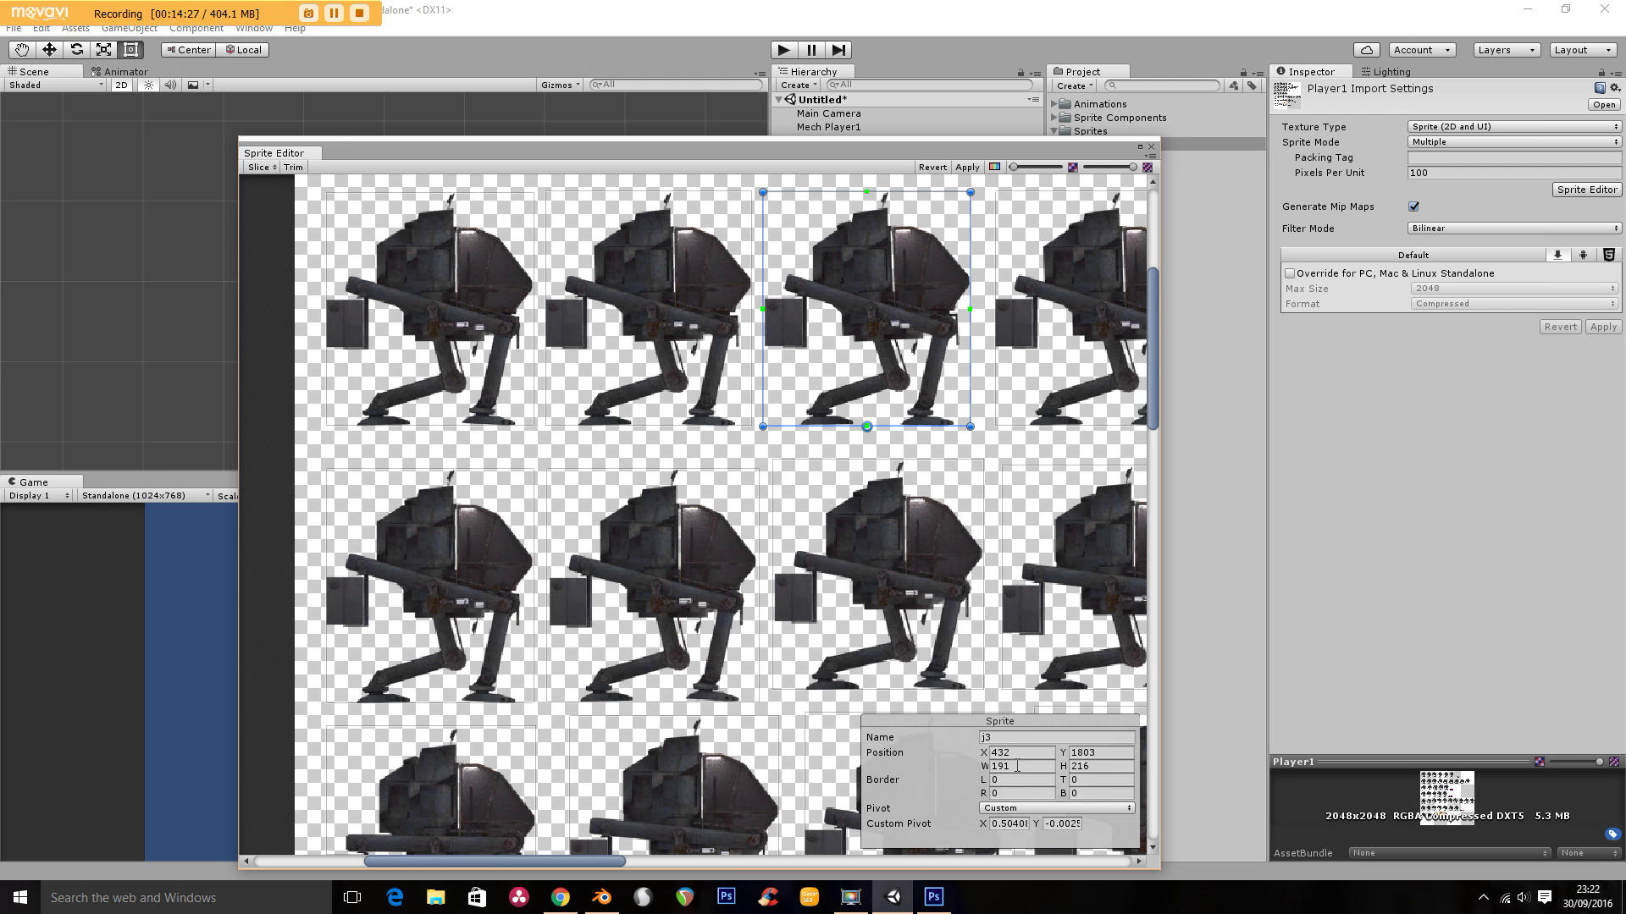
click(1046, 810)
click(1026, 766)
click(1006, 362)
click(1029, 810)
click(1028, 766)
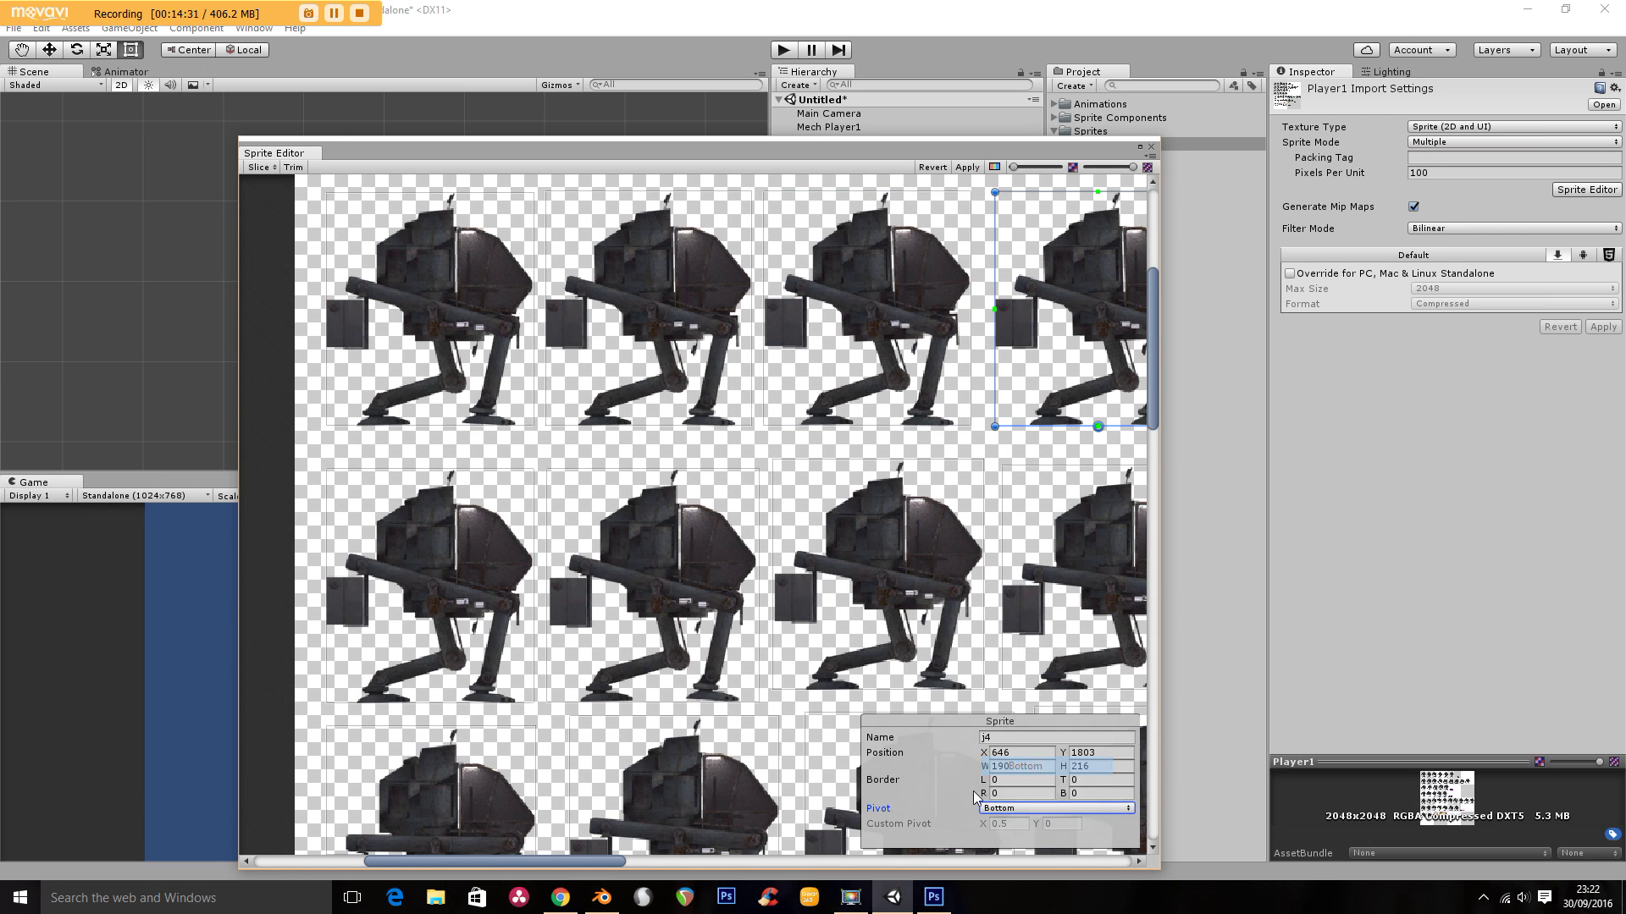
Set the pivot of the last two fire frames, j5 and j6, to the Bottom preset
drag(608, 859, 838, 841)
click(610, 357)
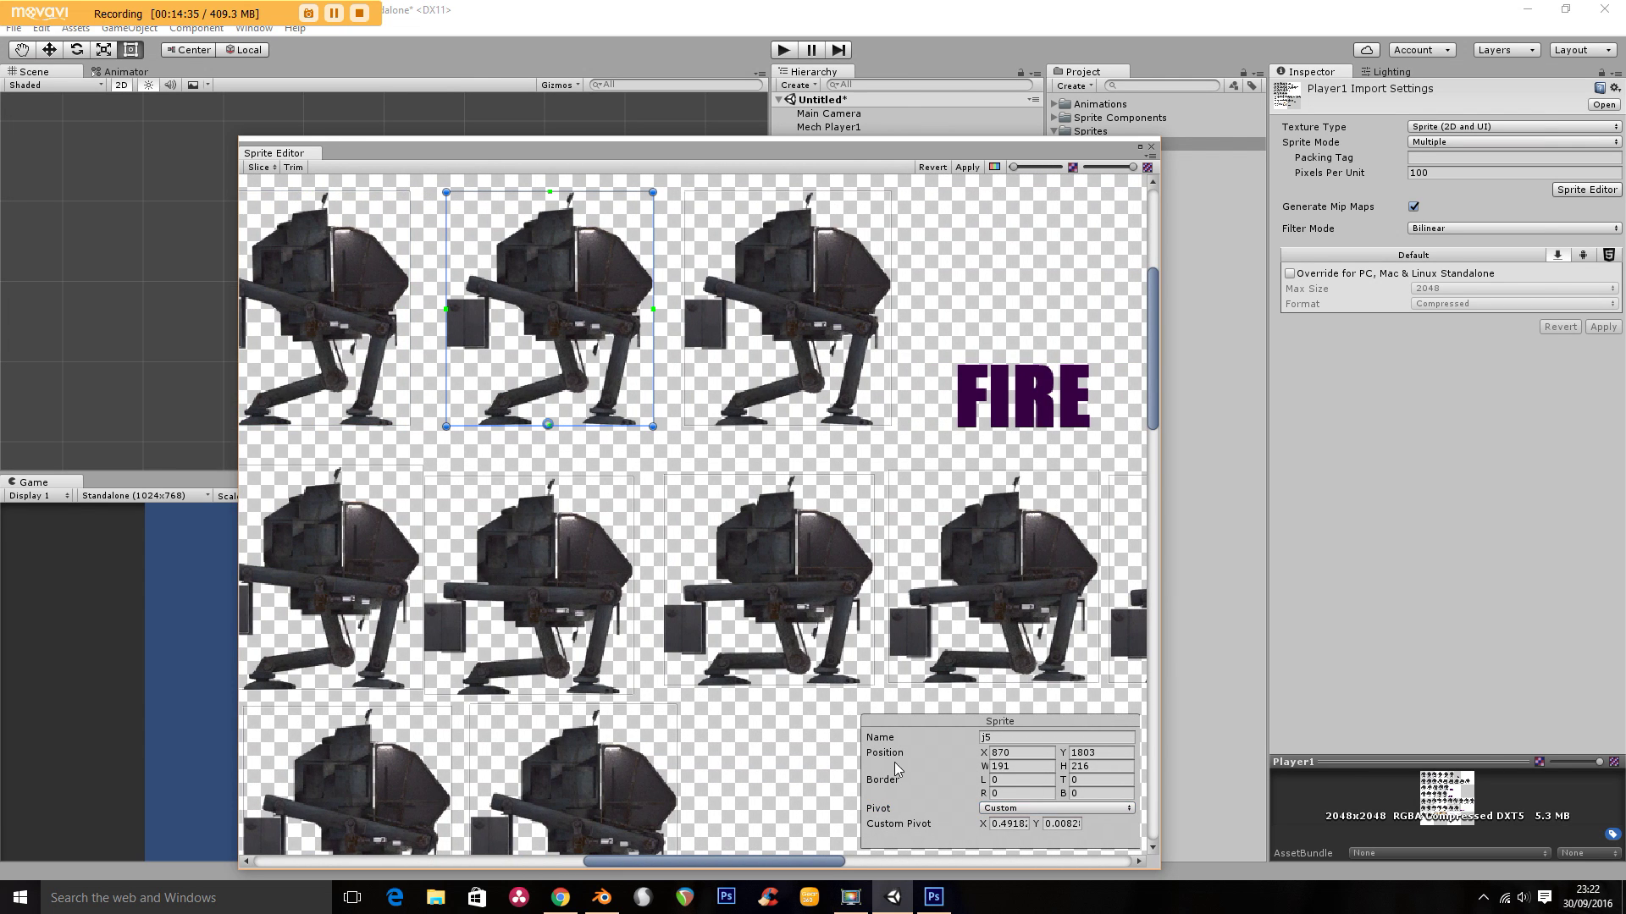
click(1055, 809)
click(1027, 780)
click(849, 354)
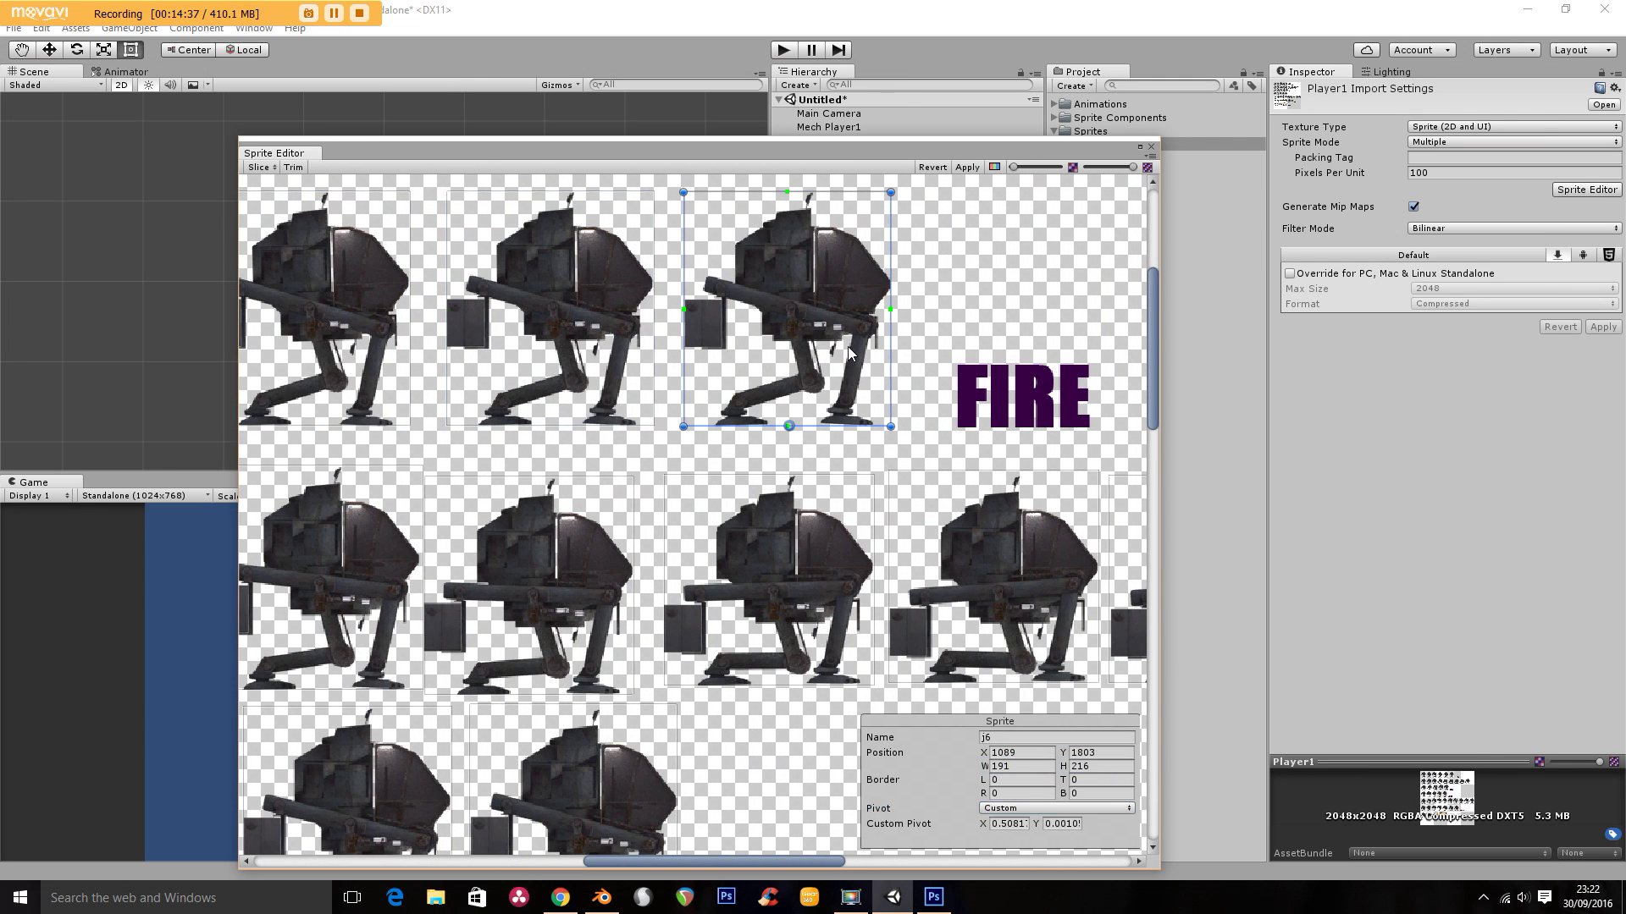
click(1060, 809)
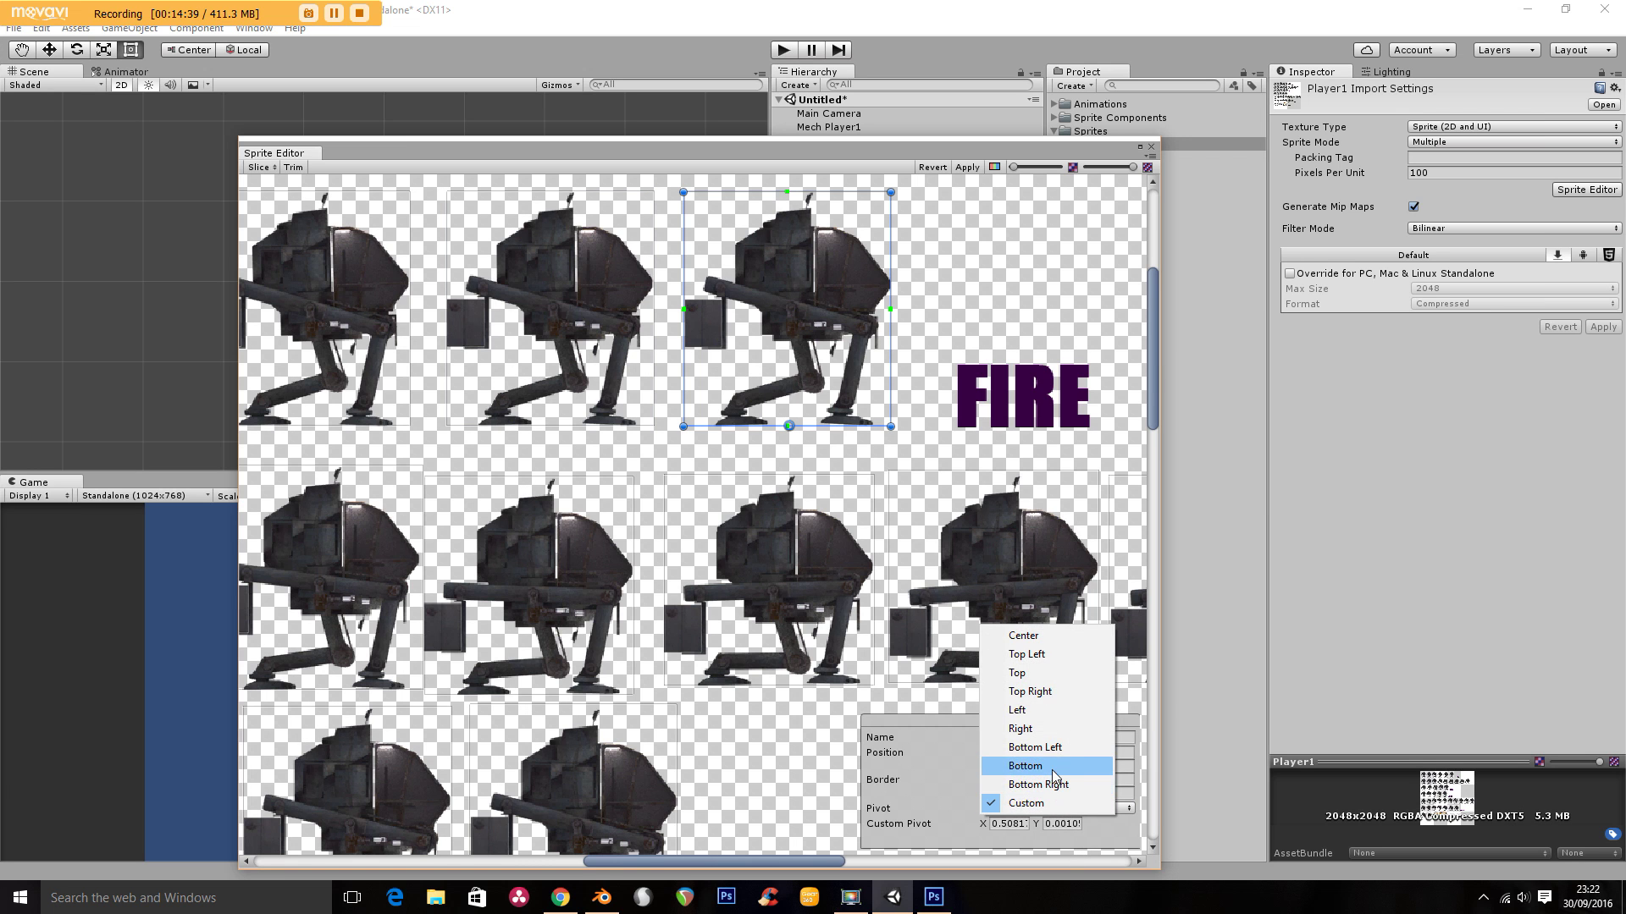
click(1027, 762)
click(698, 845)
click(684, 851)
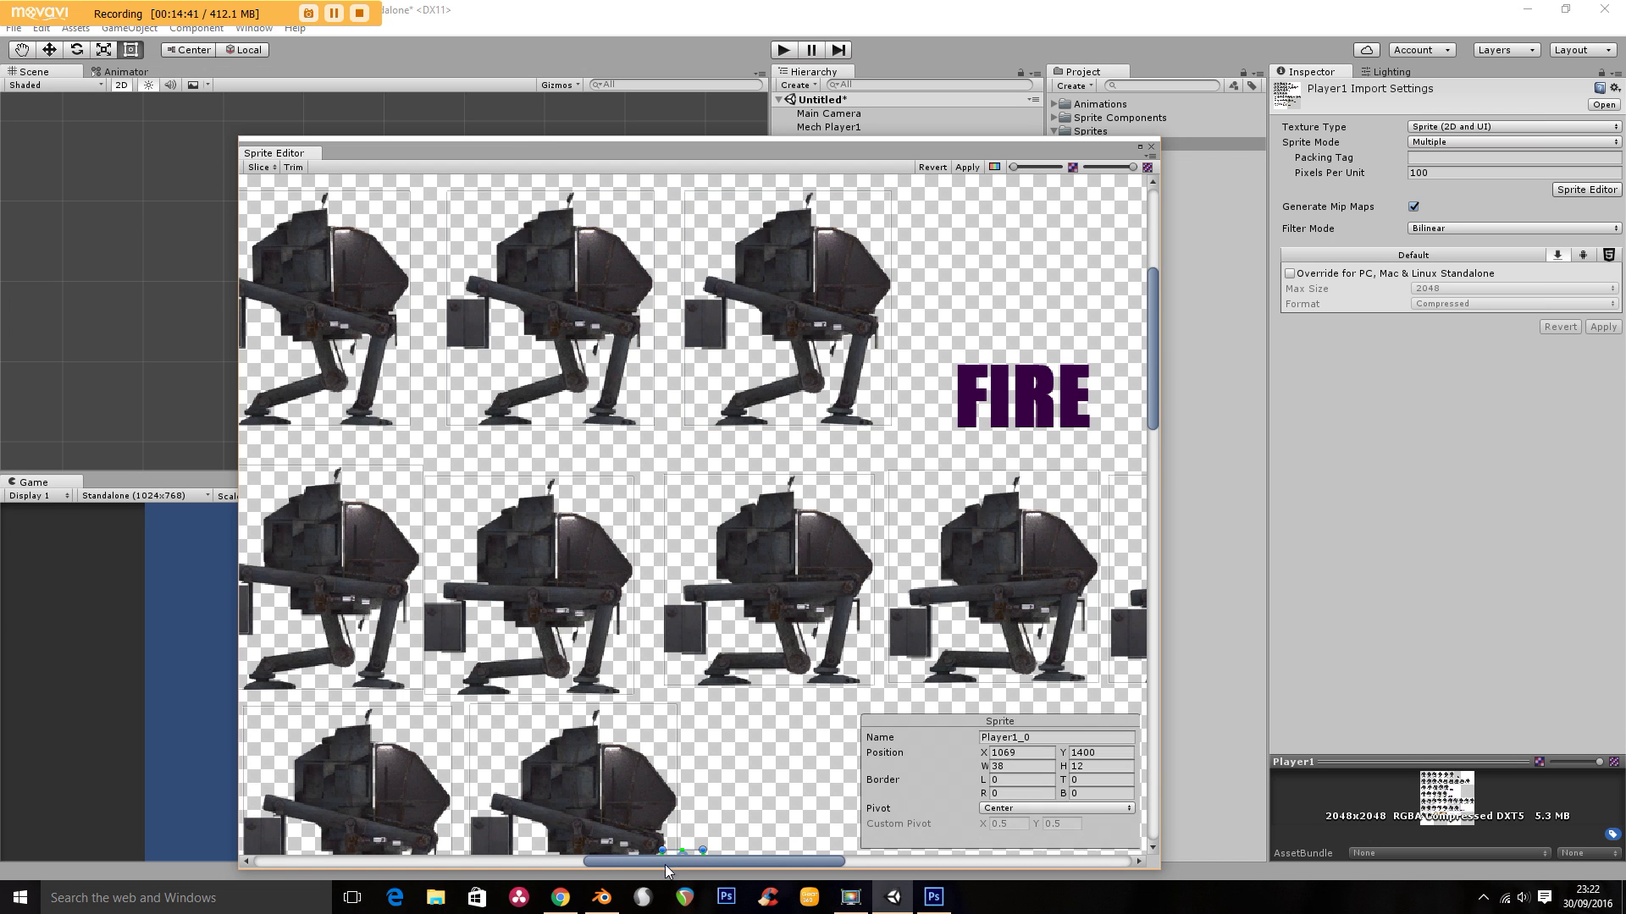
drag(689, 862, 525, 885)
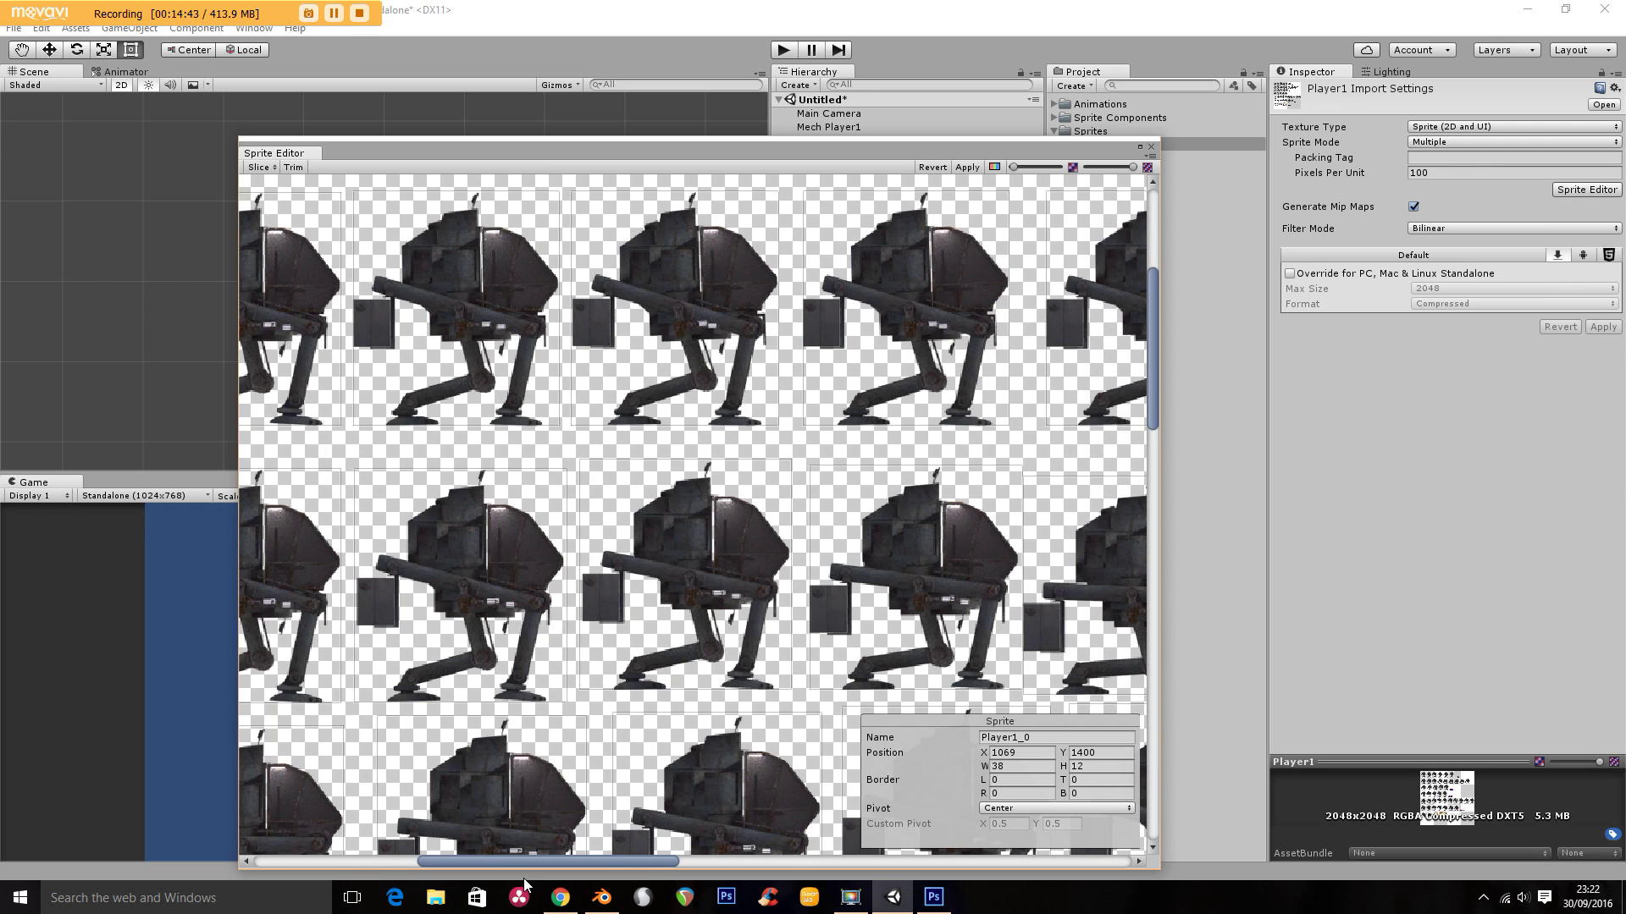
drag(627, 860, 763, 832)
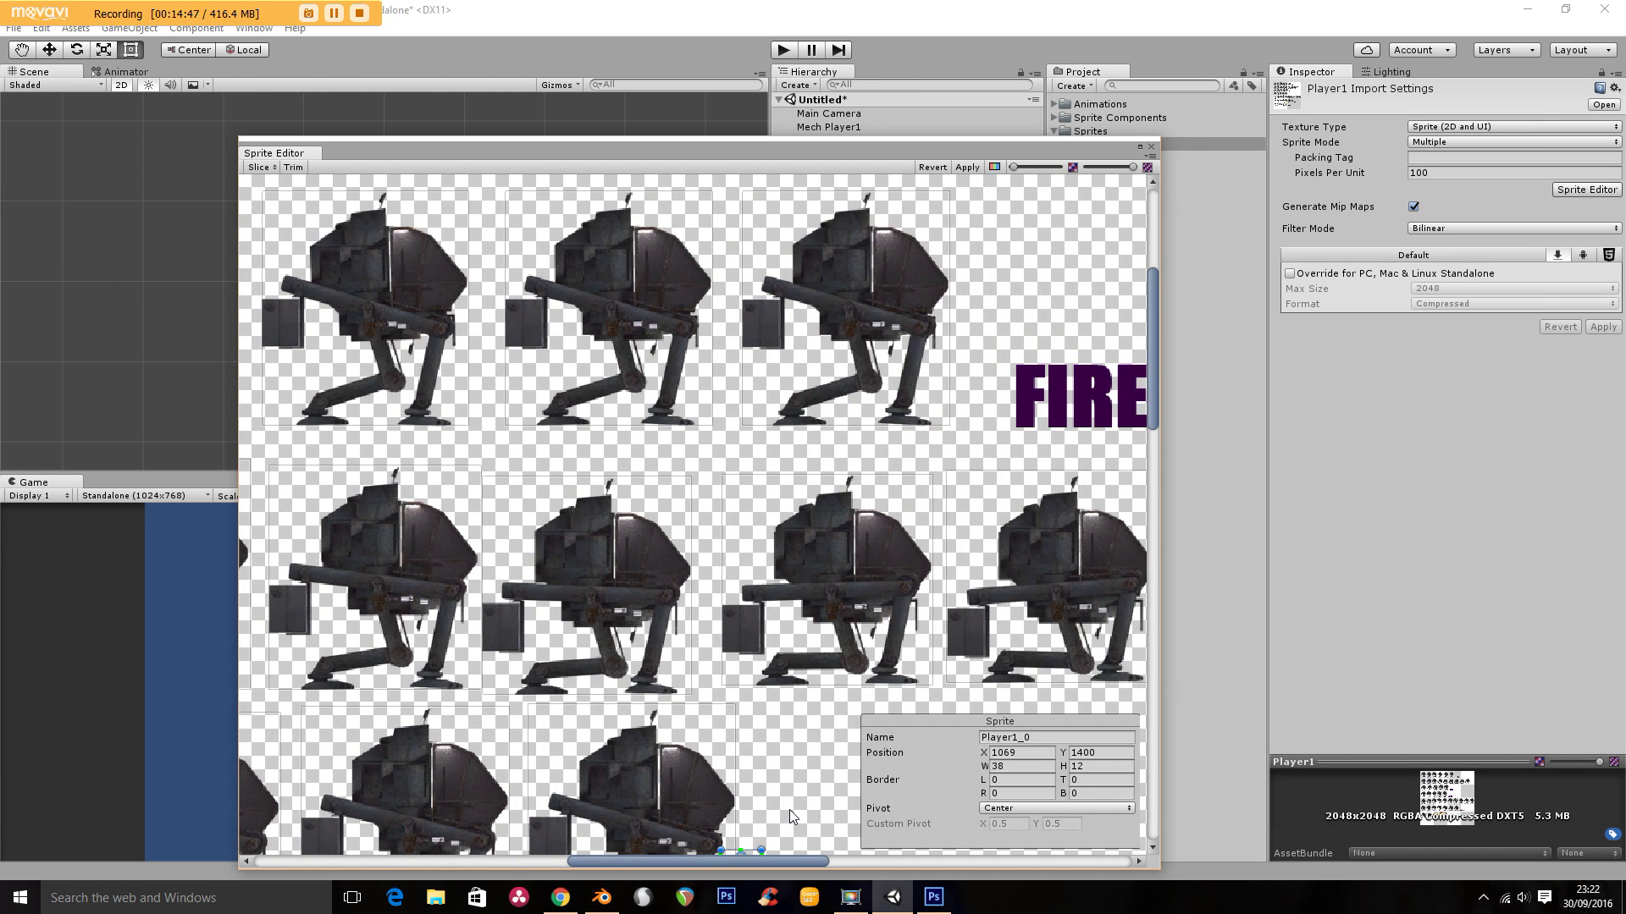
click(789, 809)
Set the pivot of idle frame i3 to the Bottom preset and select frame i4
drag(700, 867, 436, 679)
click(436, 680)
click(649, 649)
click(829, 603)
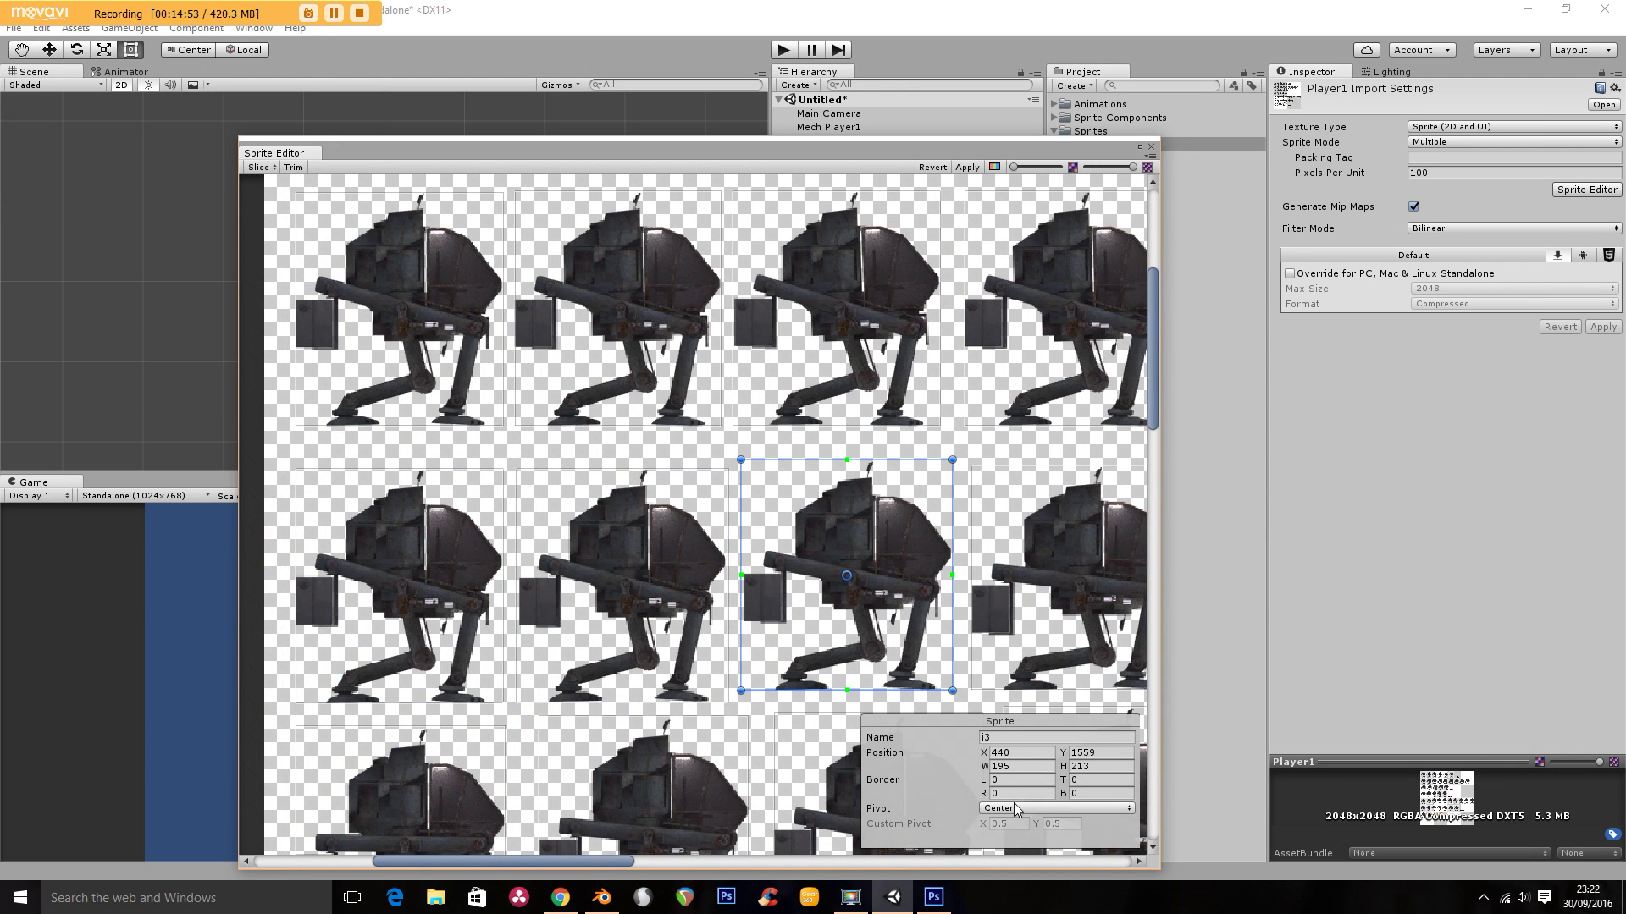
click(986, 808)
click(1021, 756)
click(1063, 610)
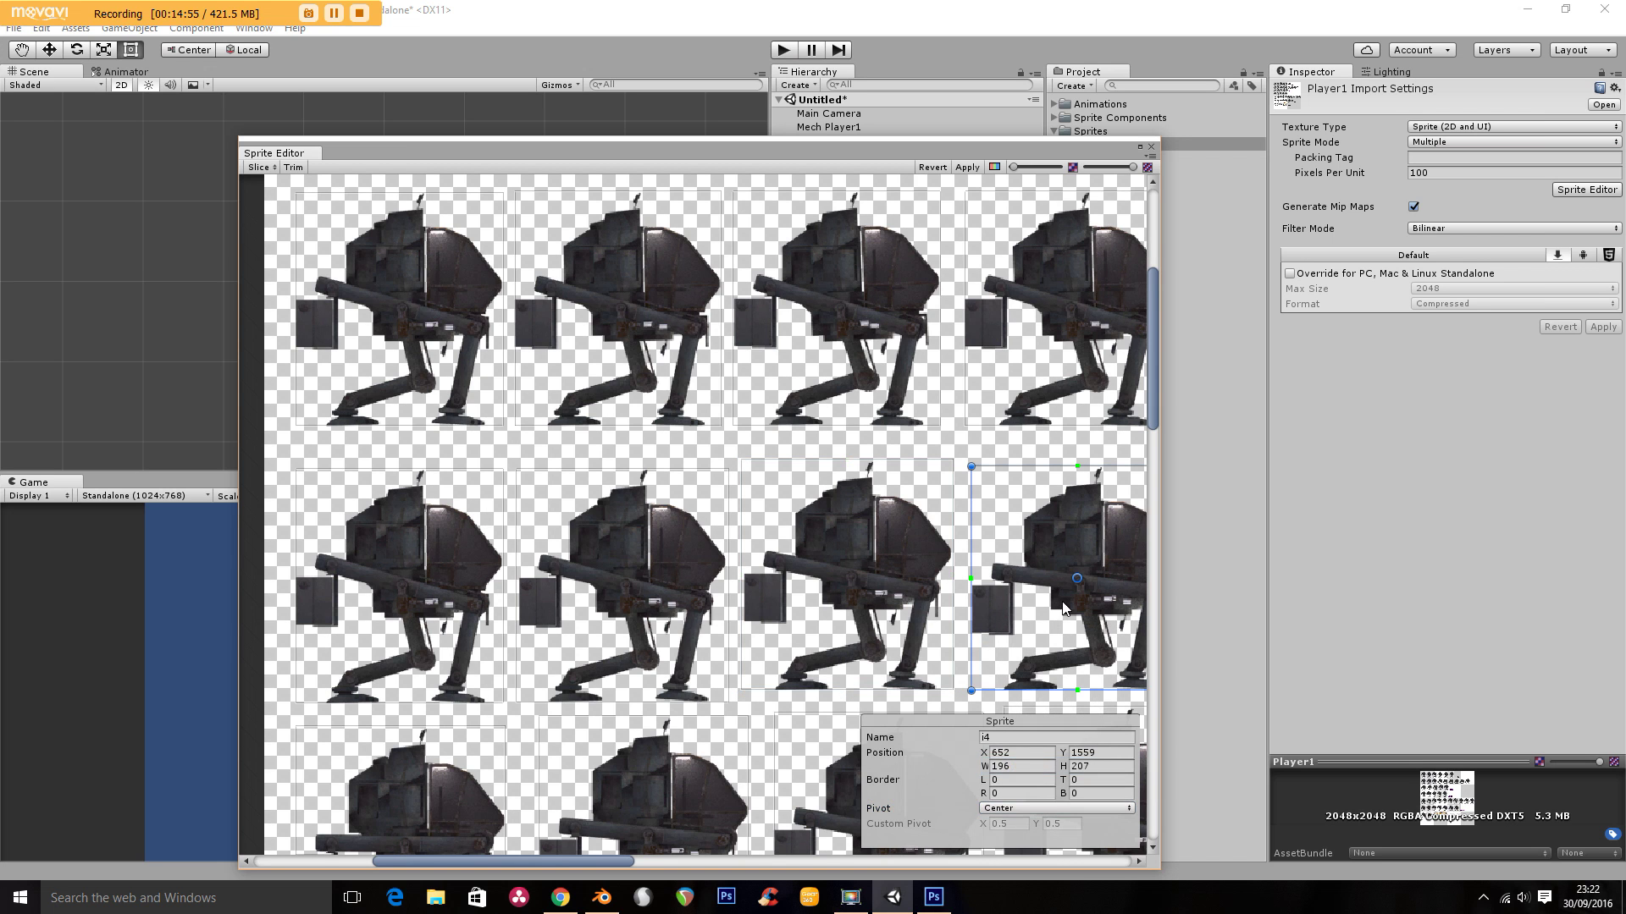
Set the pivot of sprites i4 and i5 to Bottom in the Sprite Editor
click(1047, 809)
click(1039, 766)
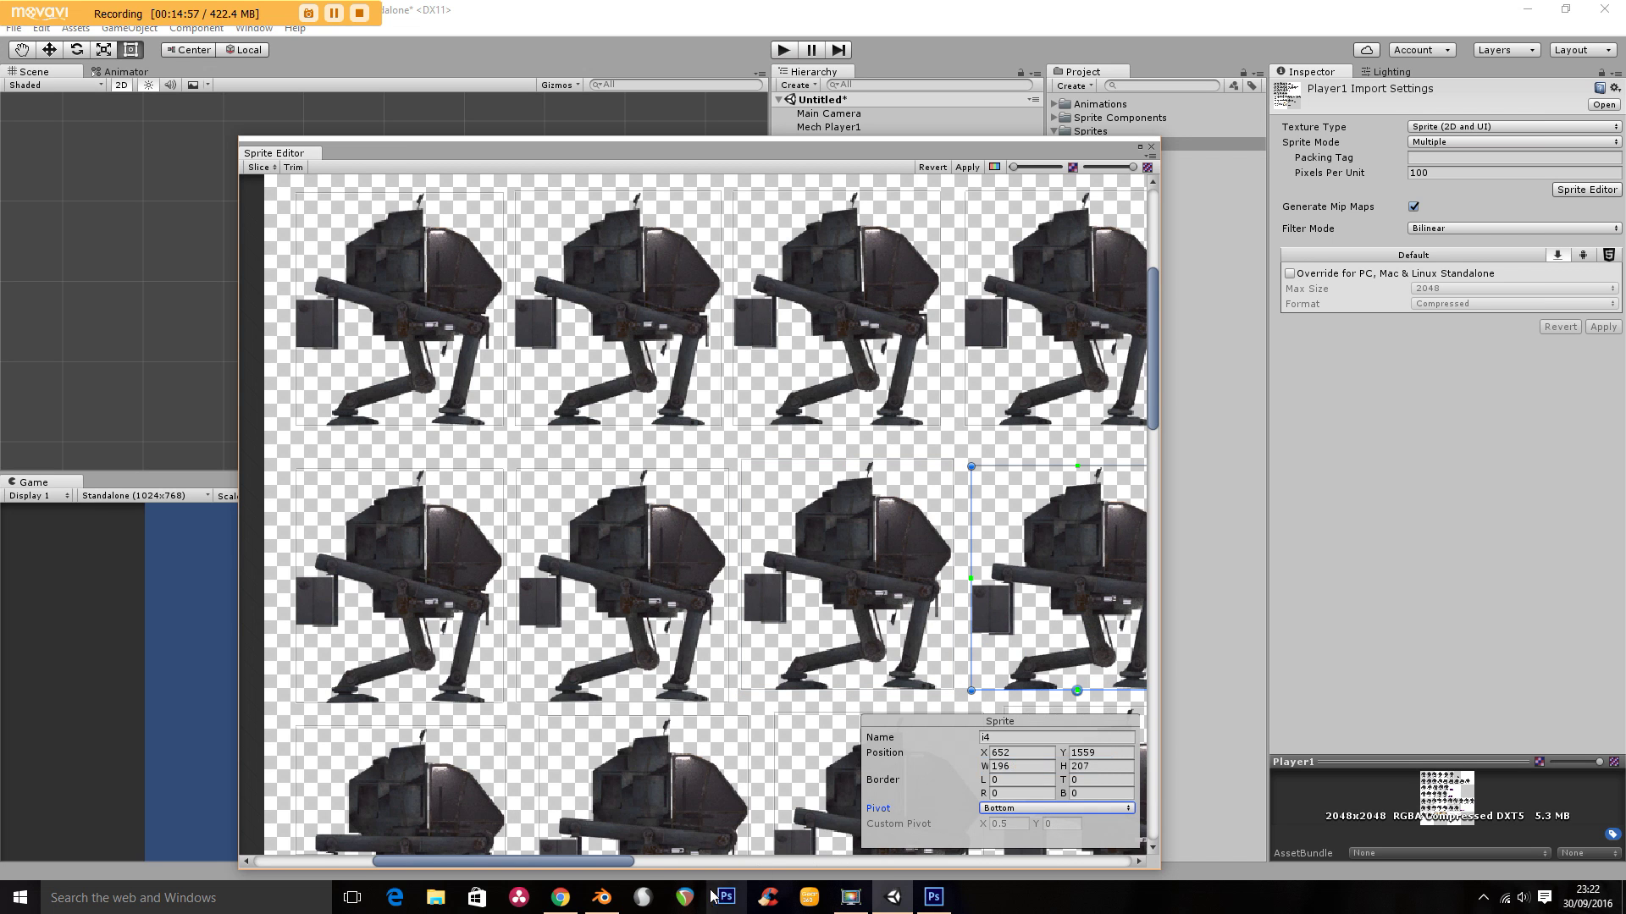
scroll(756, 812, right, 10)
click(748, 628)
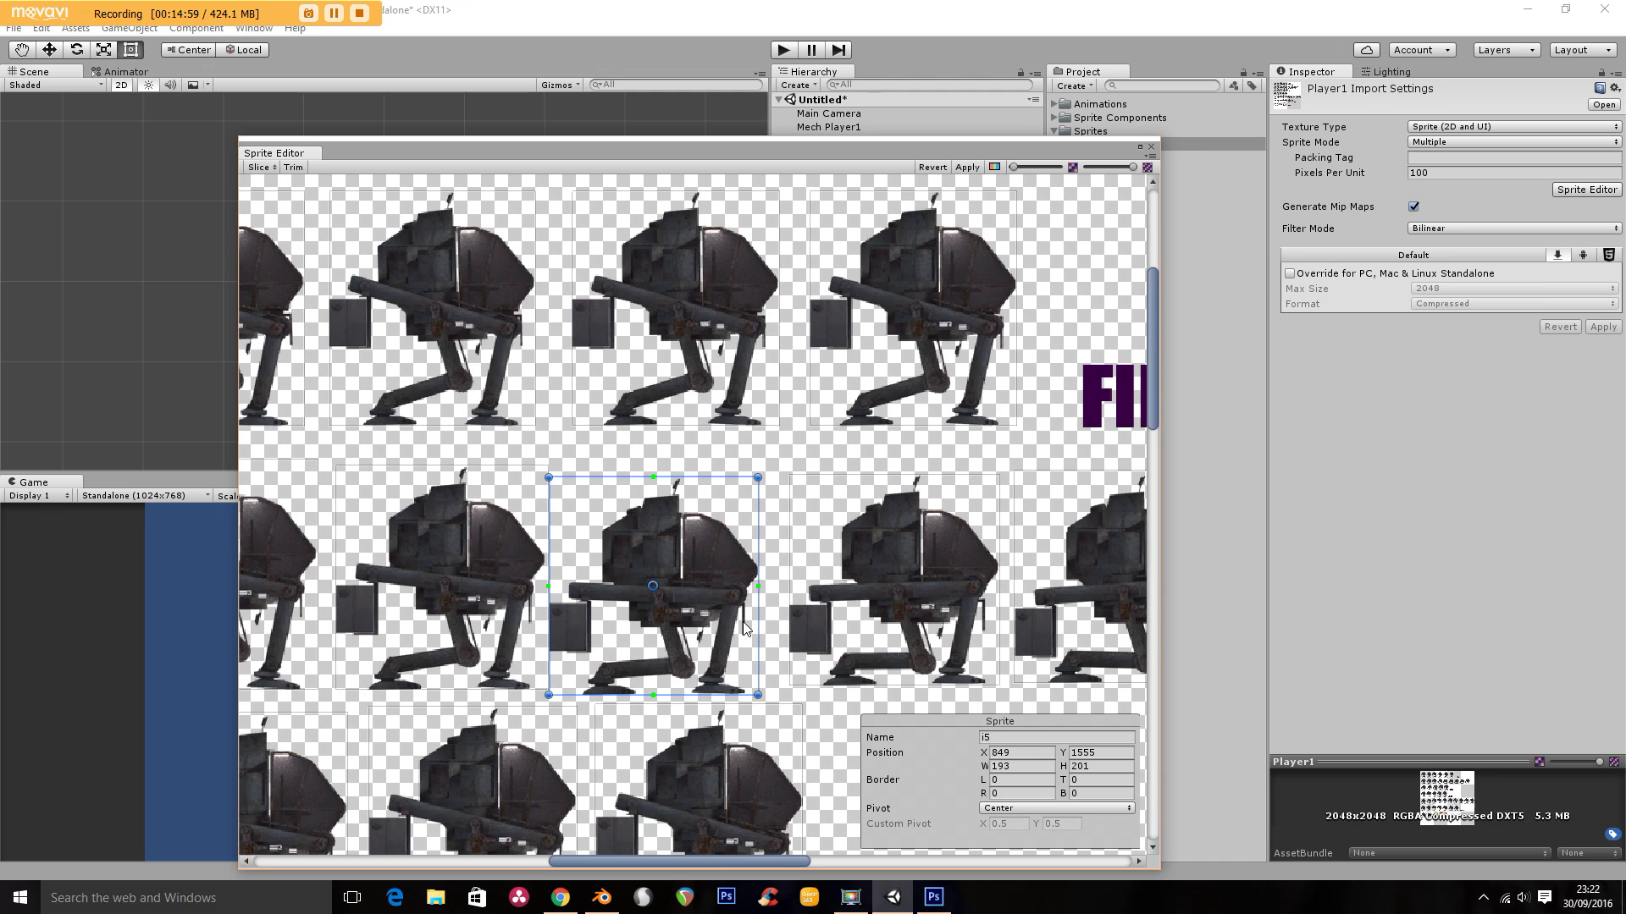
click(1025, 809)
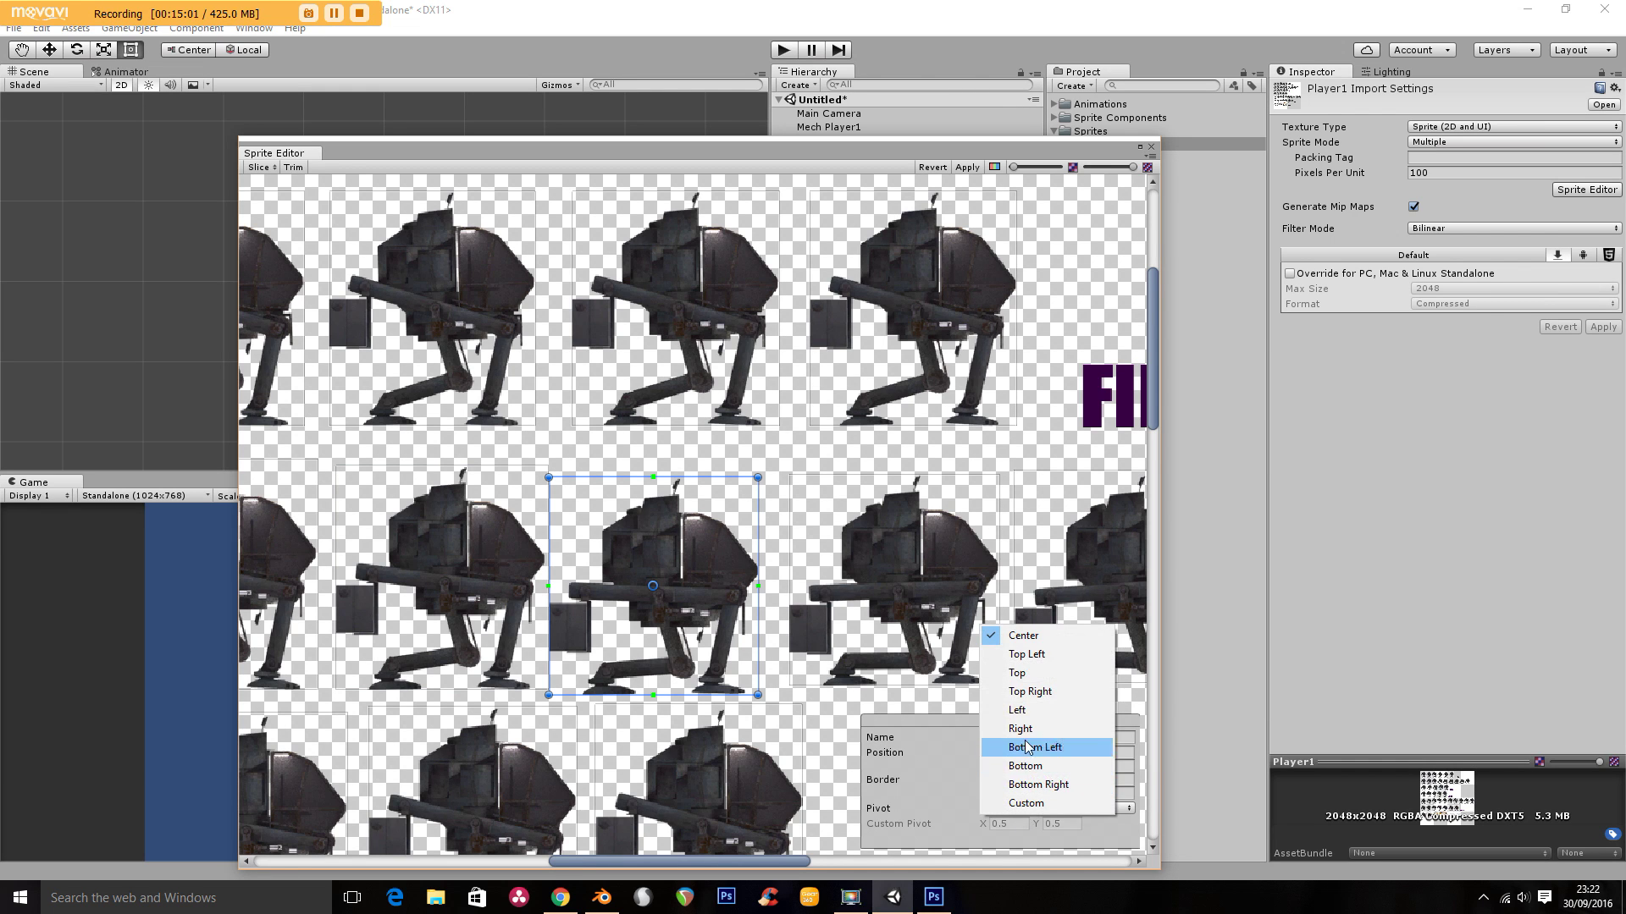
click(1026, 766)
Change the pivot of sprites i6 and i7 in the fire row to Bottom
click(938, 588)
click(1025, 809)
click(1027, 767)
drag(725, 861, 796, 861)
click(882, 540)
click(1025, 809)
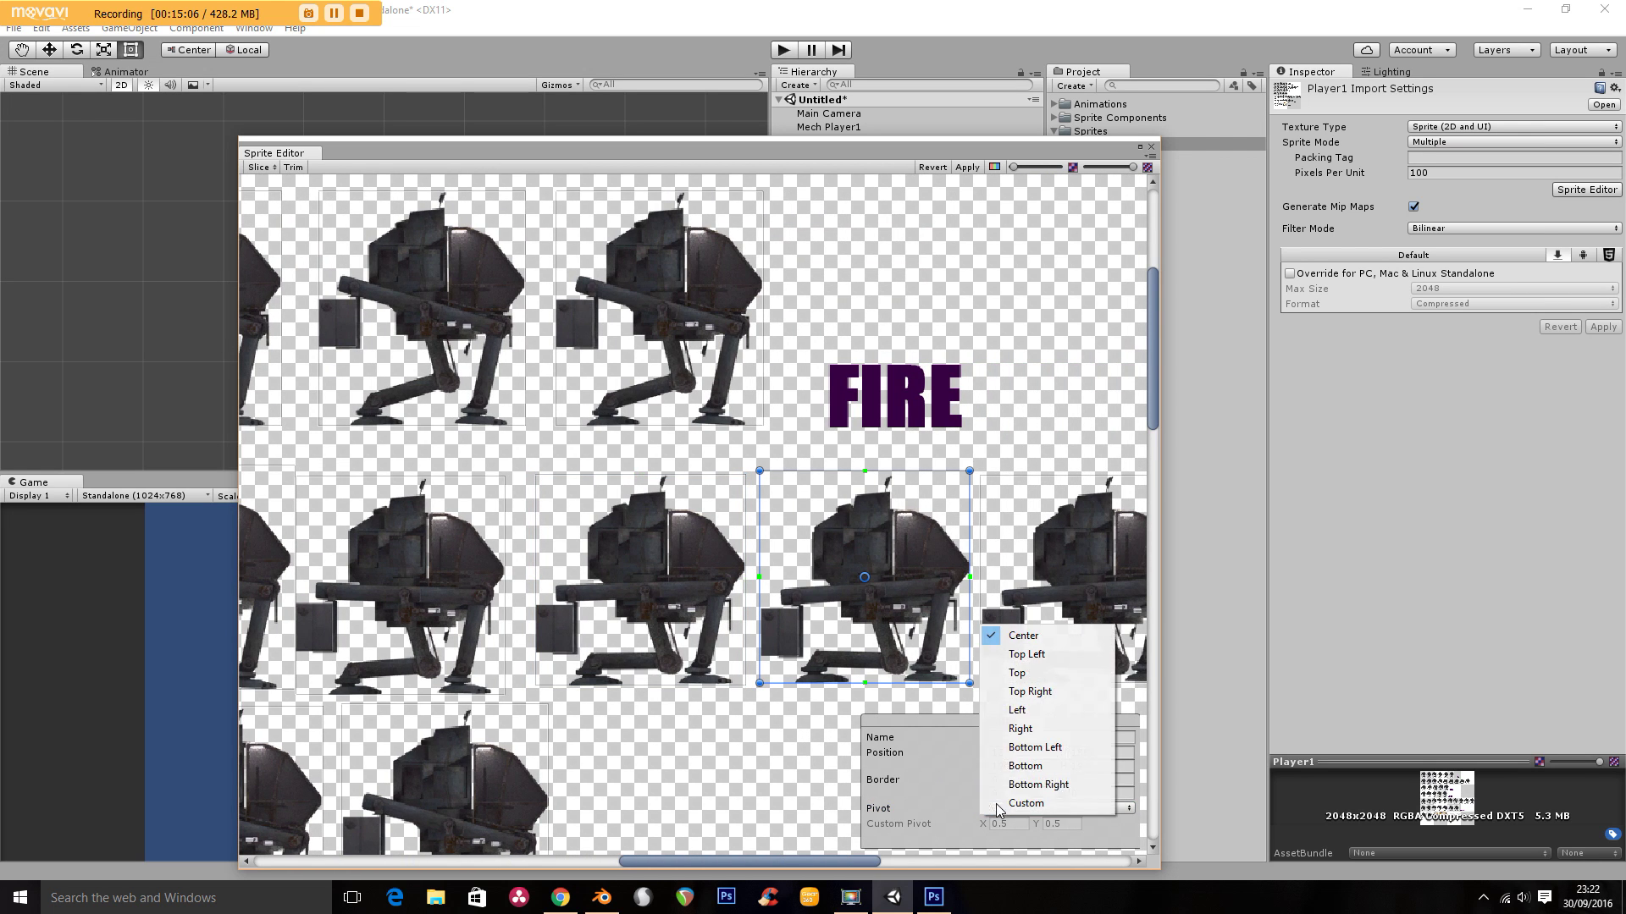
click(1027, 766)
Change the pivot of sprites i8 and i9 at the end of the fire row to Bottom
drag(859, 859, 944, 861)
click(854, 587)
click(999, 808)
click(1026, 766)
click(1007, 576)
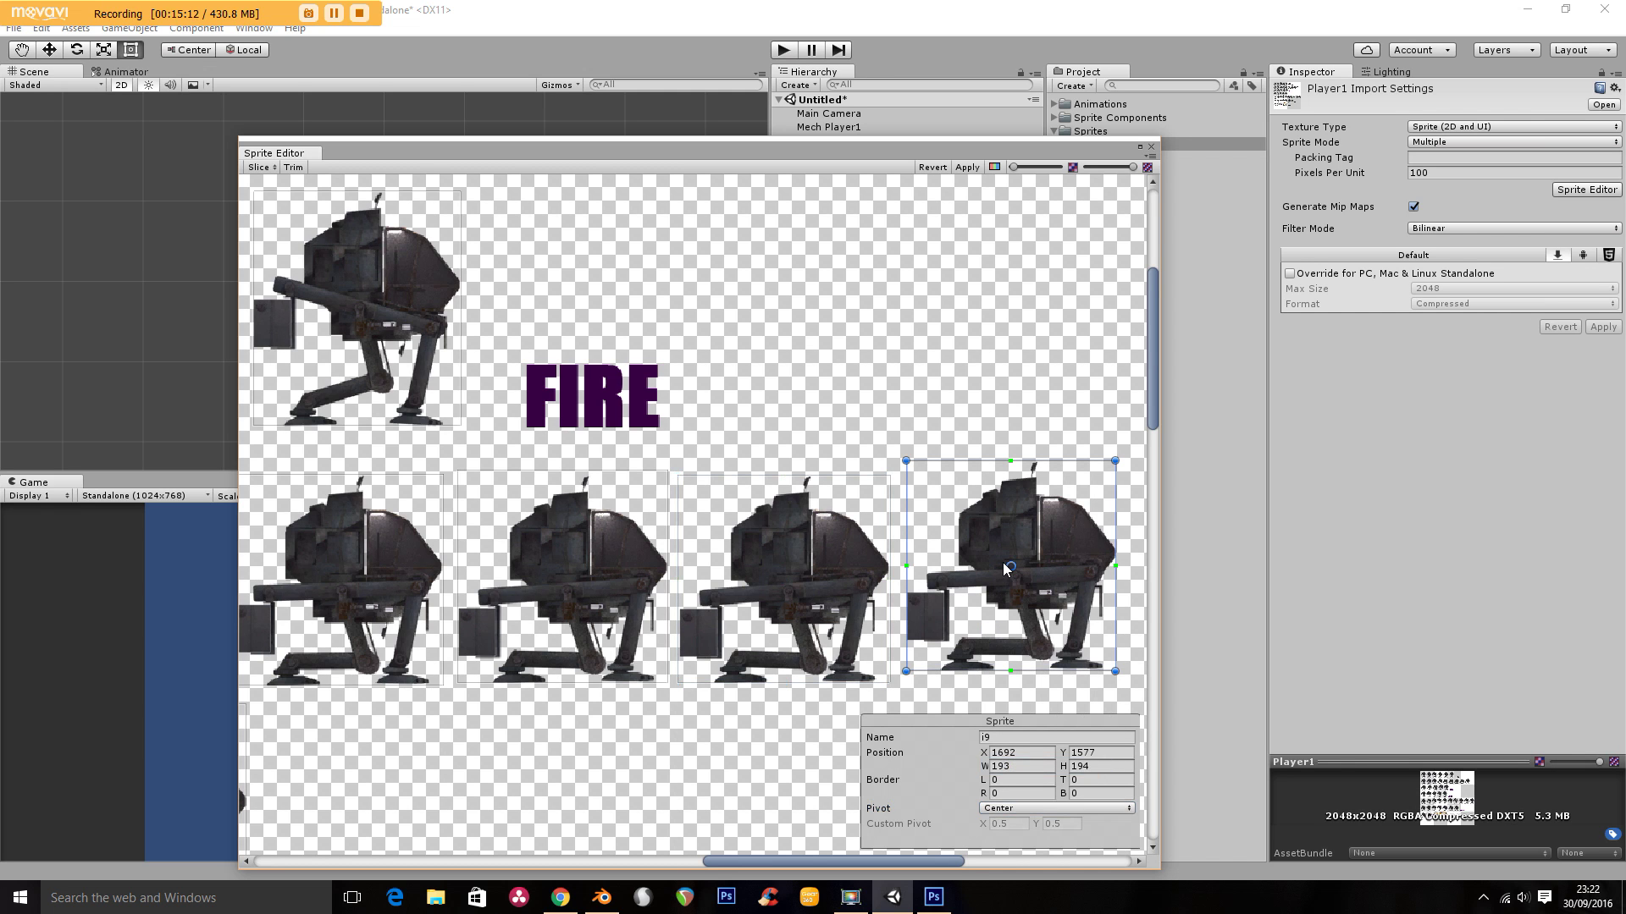
click(1009, 808)
click(1022, 768)
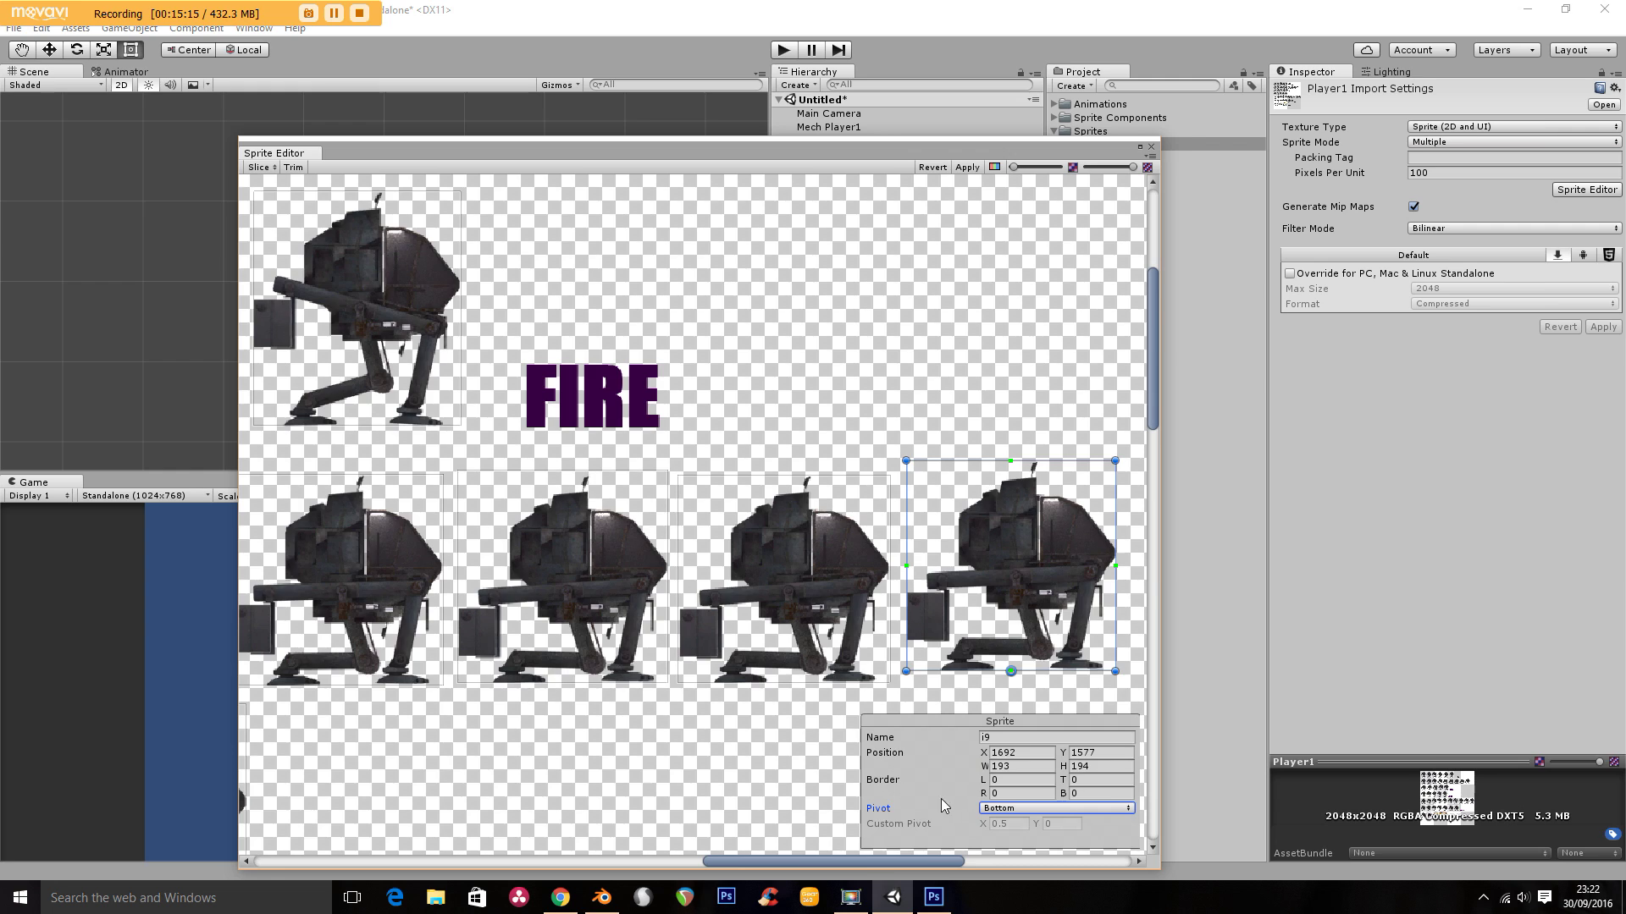
Set the pivot of i10 and i11, the first two sprites of the Idle row, to Bottom
drag(884, 861, 549, 911)
drag(1145, 336, 1159, 439)
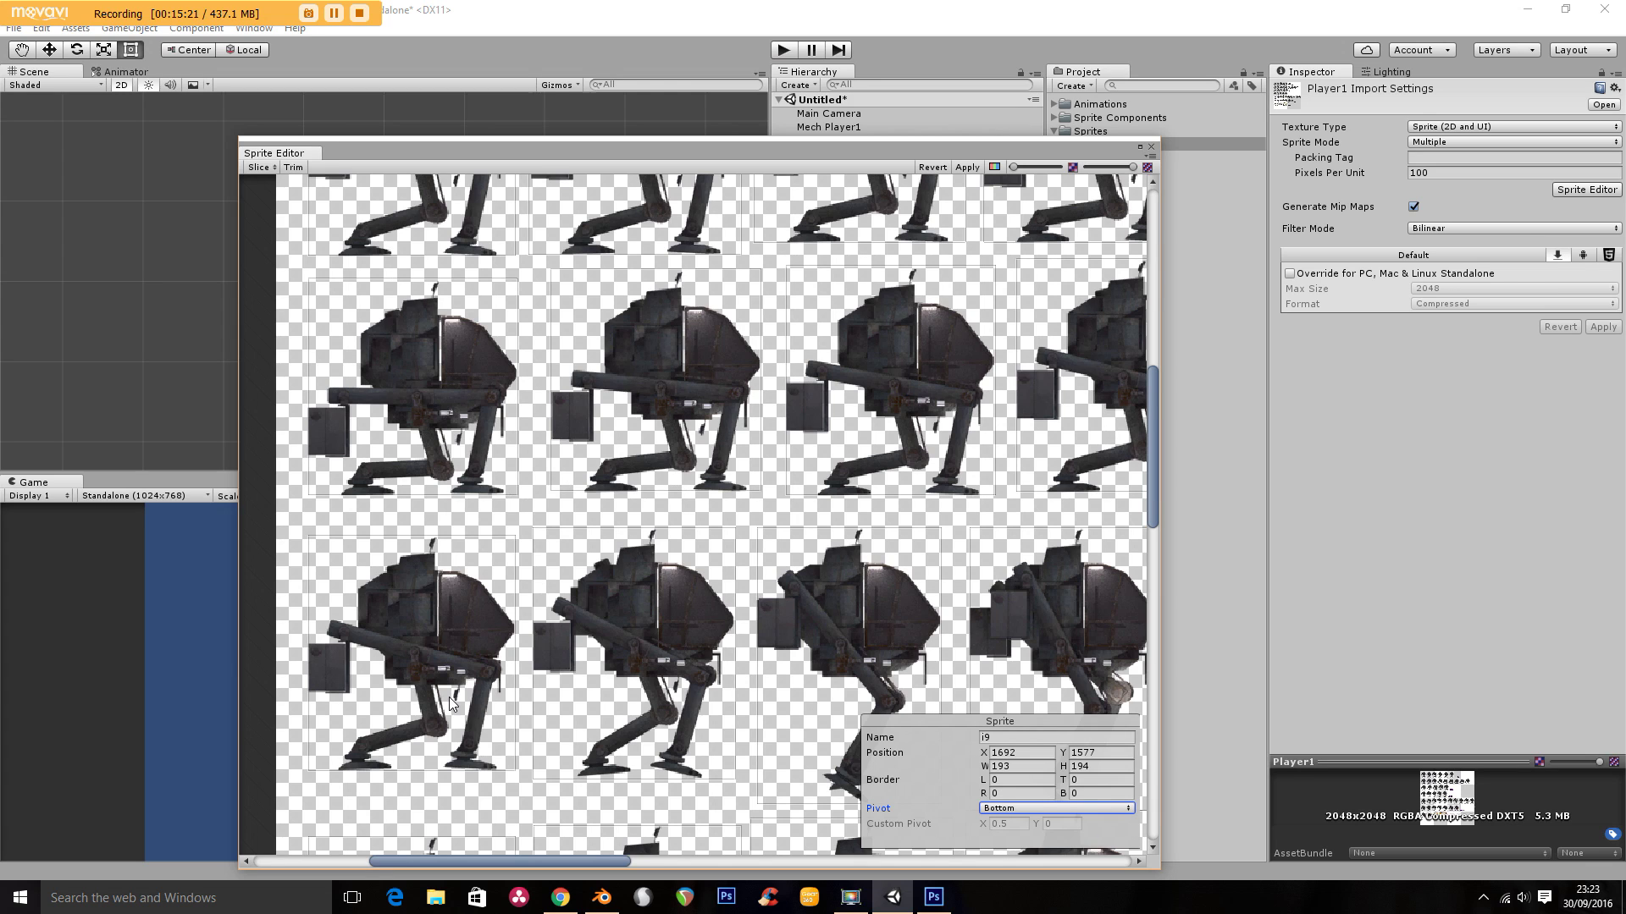
click(454, 354)
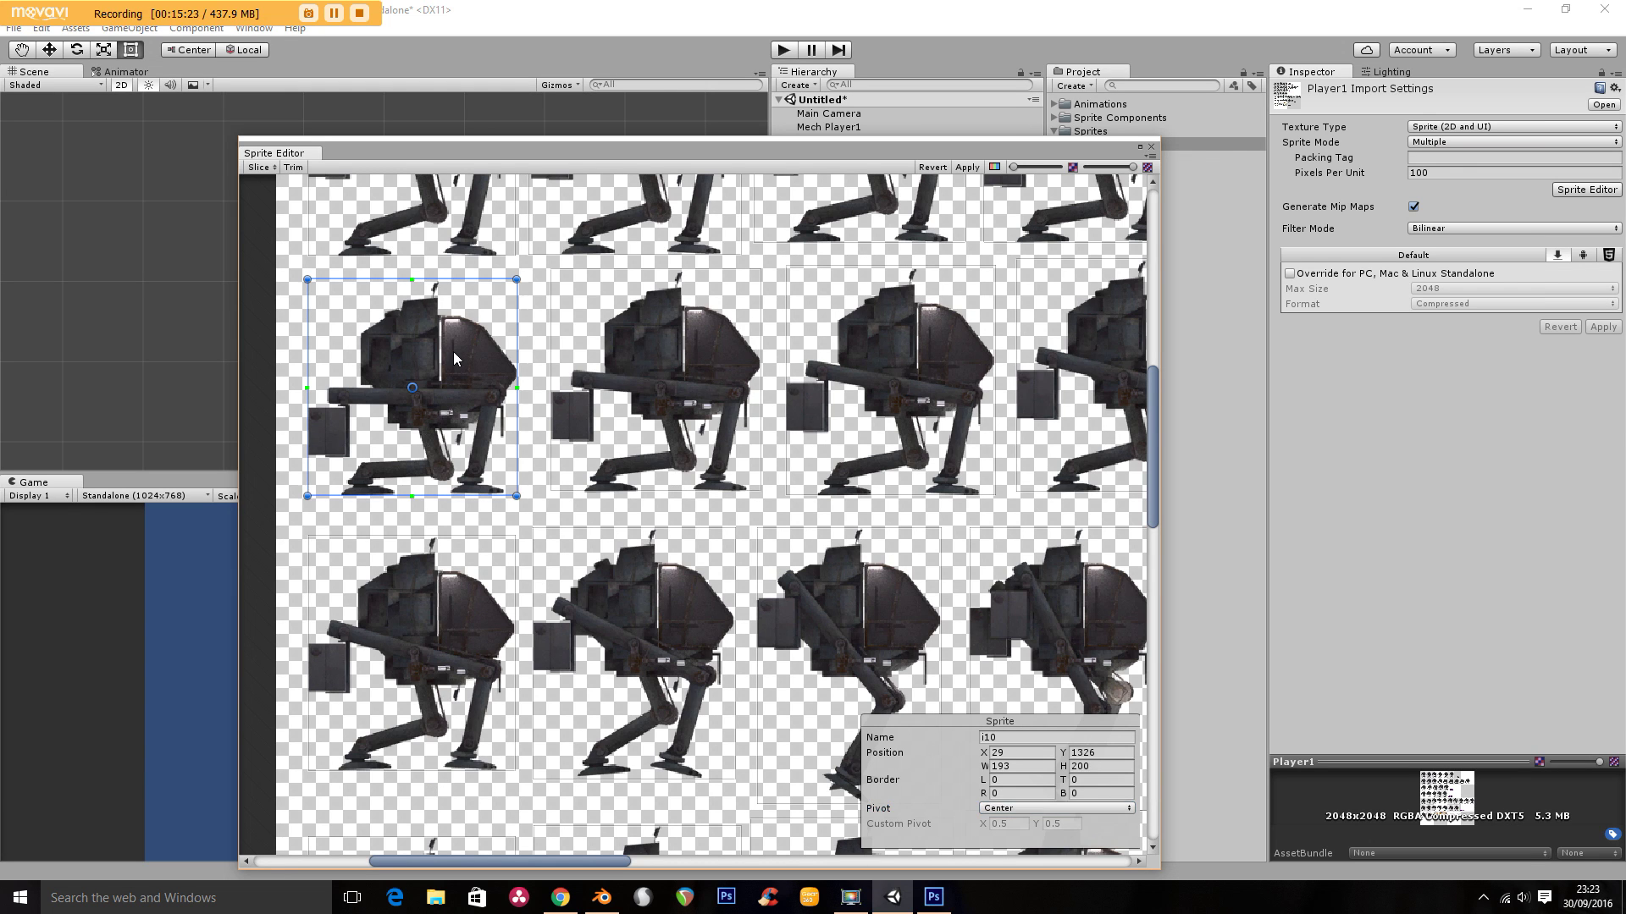
click(993, 813)
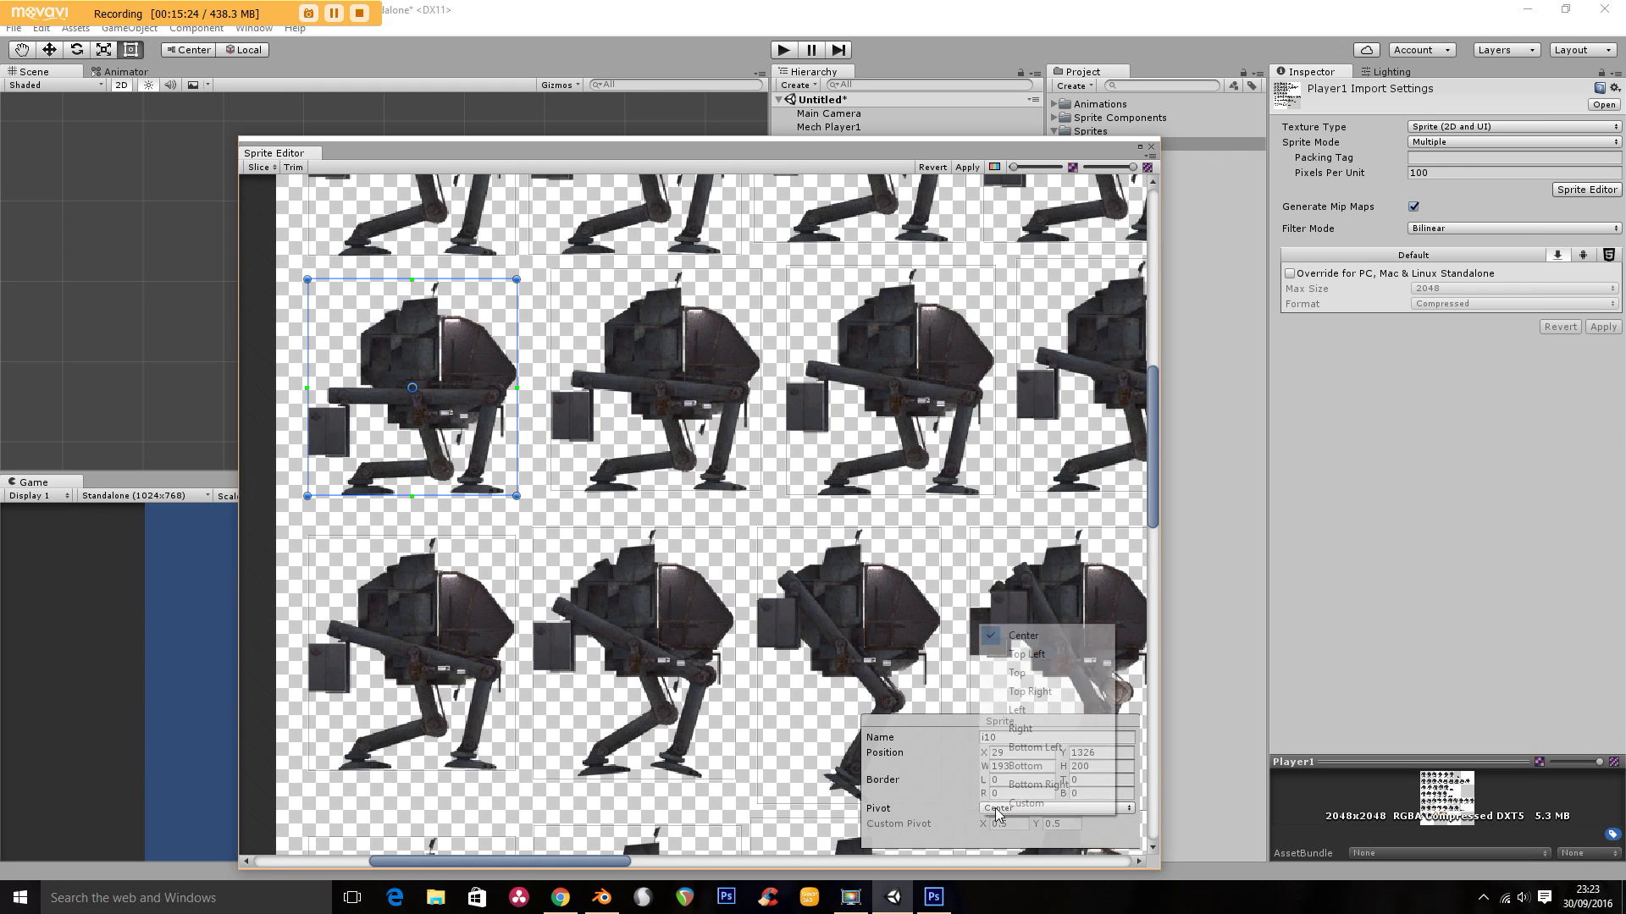
click(1018, 767)
click(726, 441)
click(1024, 811)
click(1018, 767)
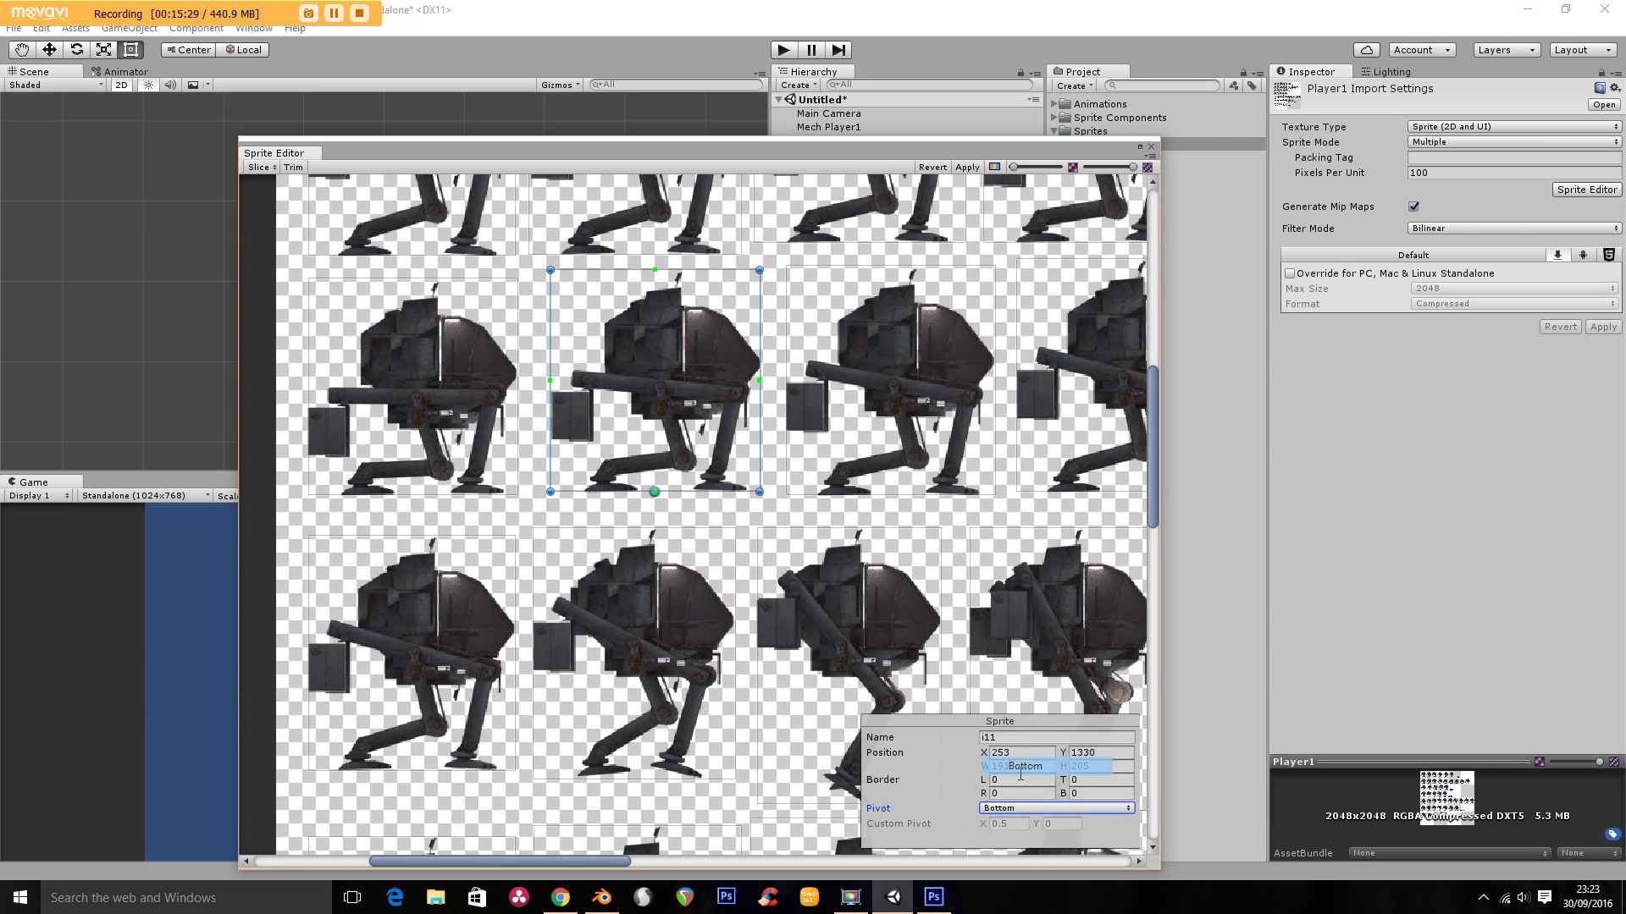
Set the pivot of the Idle row sprites i12 and i13 to Bottom
click(891, 362)
click(1027, 810)
click(1019, 767)
click(1076, 405)
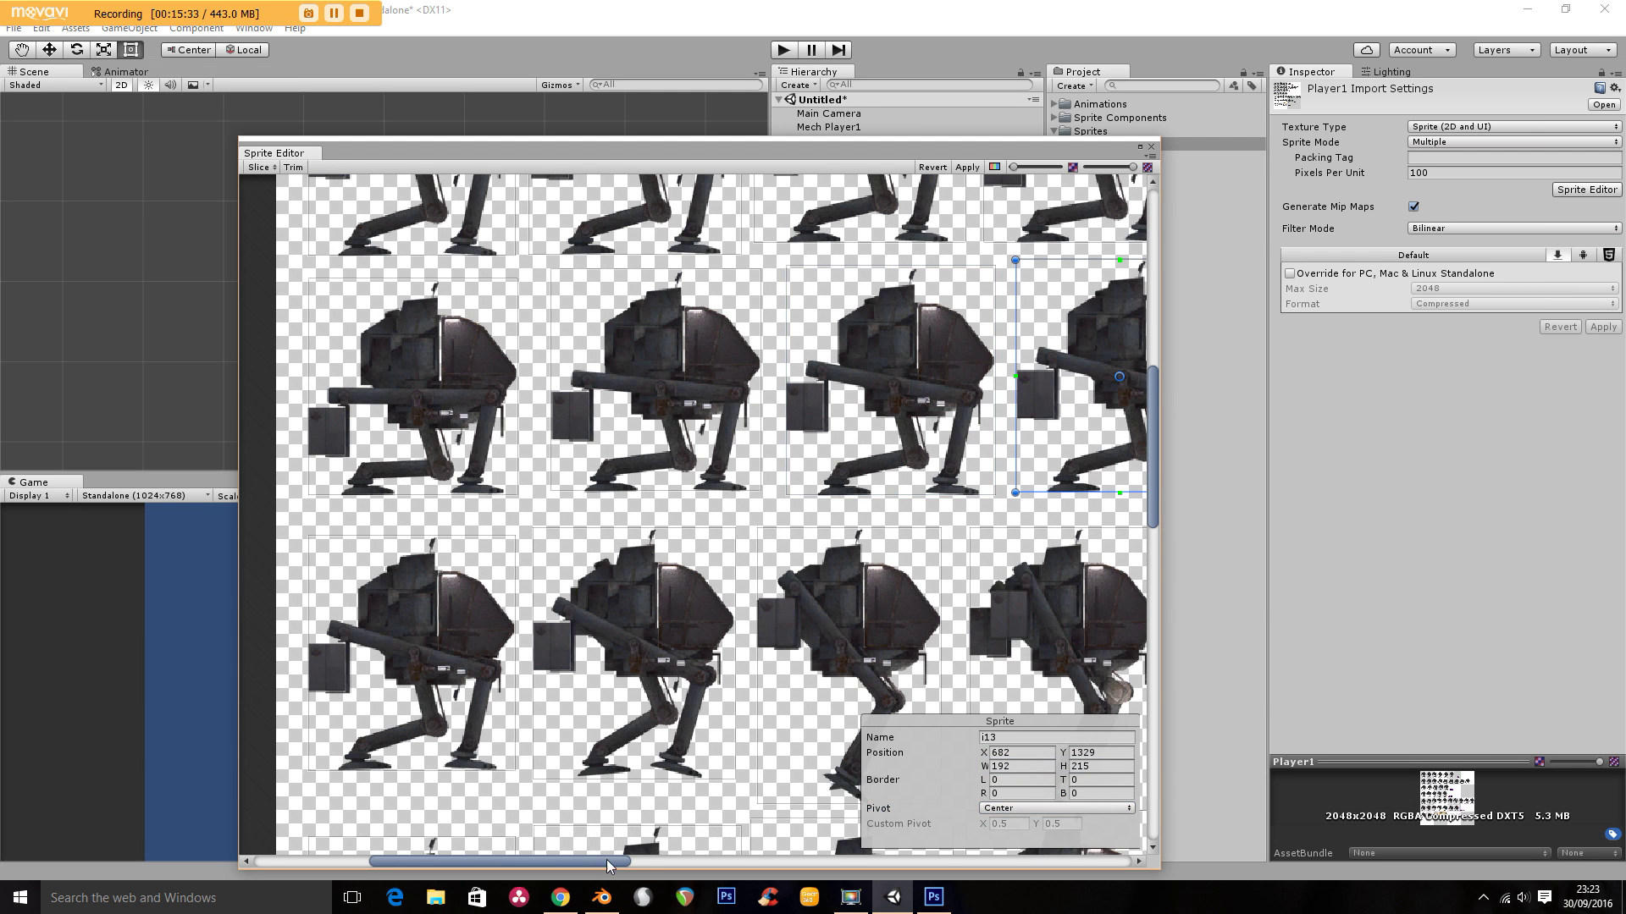
drag(626, 858, 813, 864)
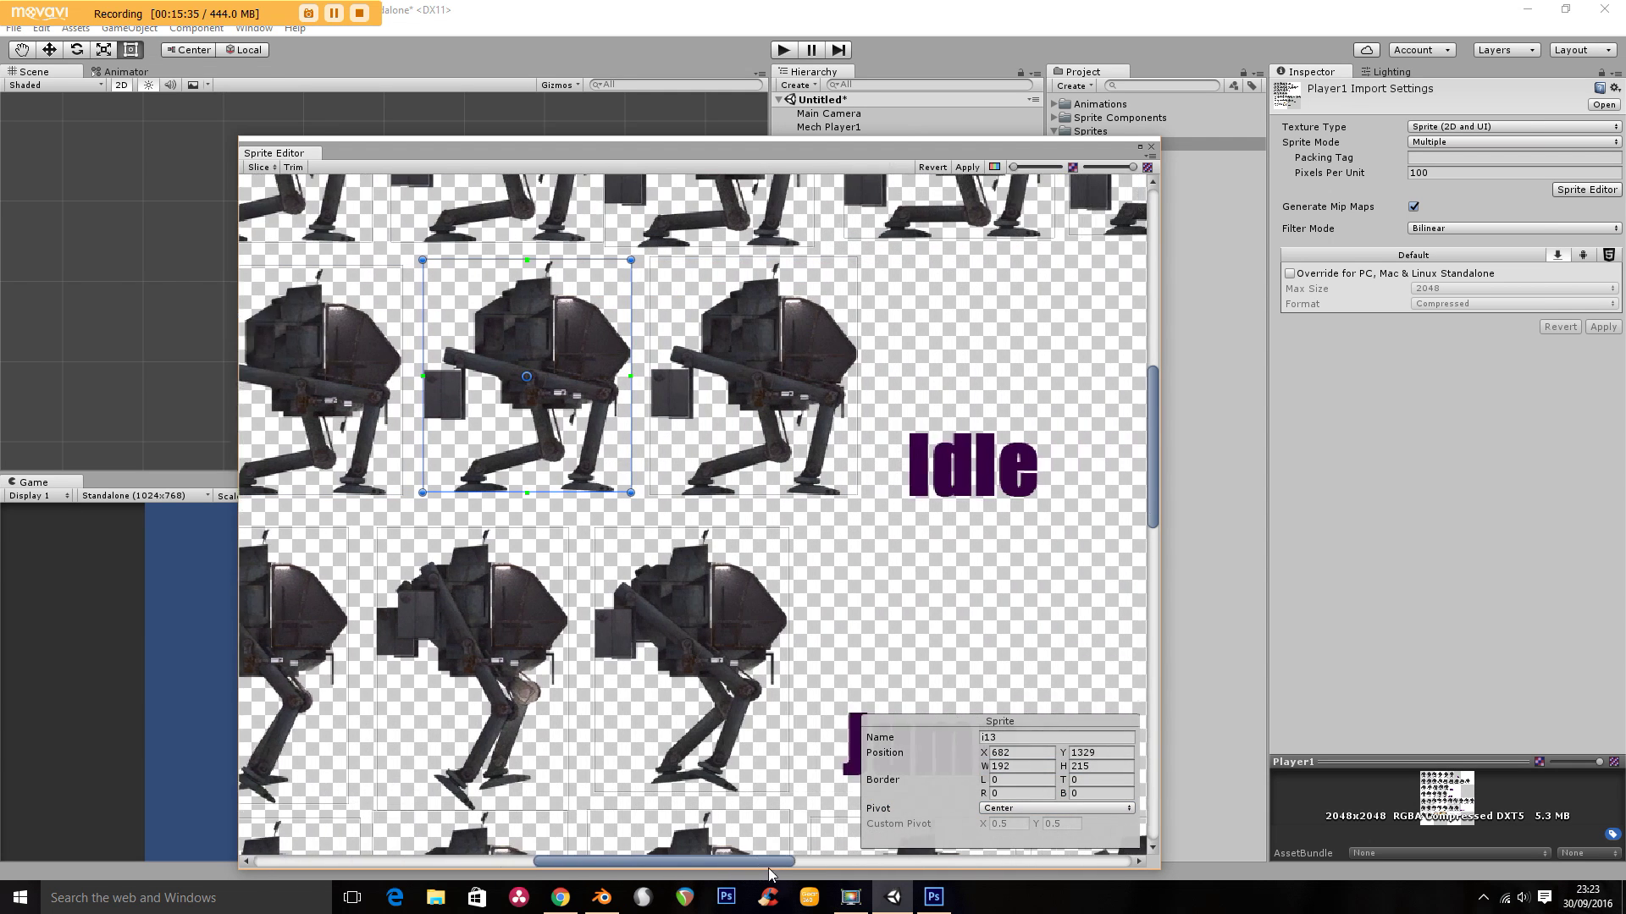
click(1030, 807)
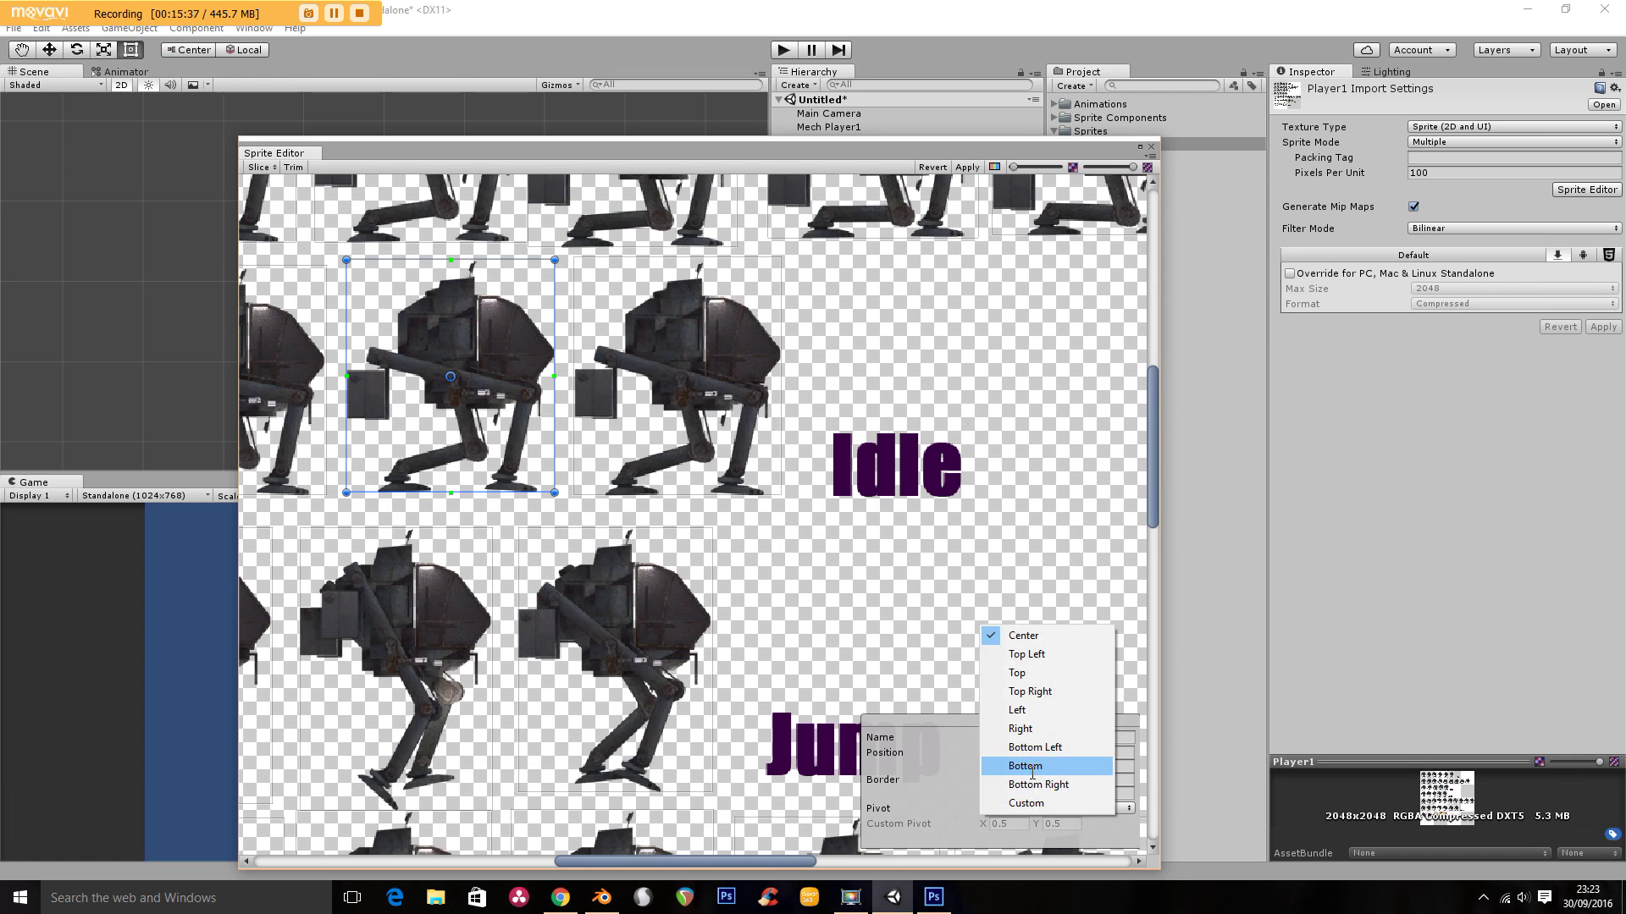
click(1018, 768)
Set the pivot of sprite i14 to Bottom, then apply the sprite changes and close the Sprite Editor
click(719, 434)
click(1013, 809)
click(1014, 766)
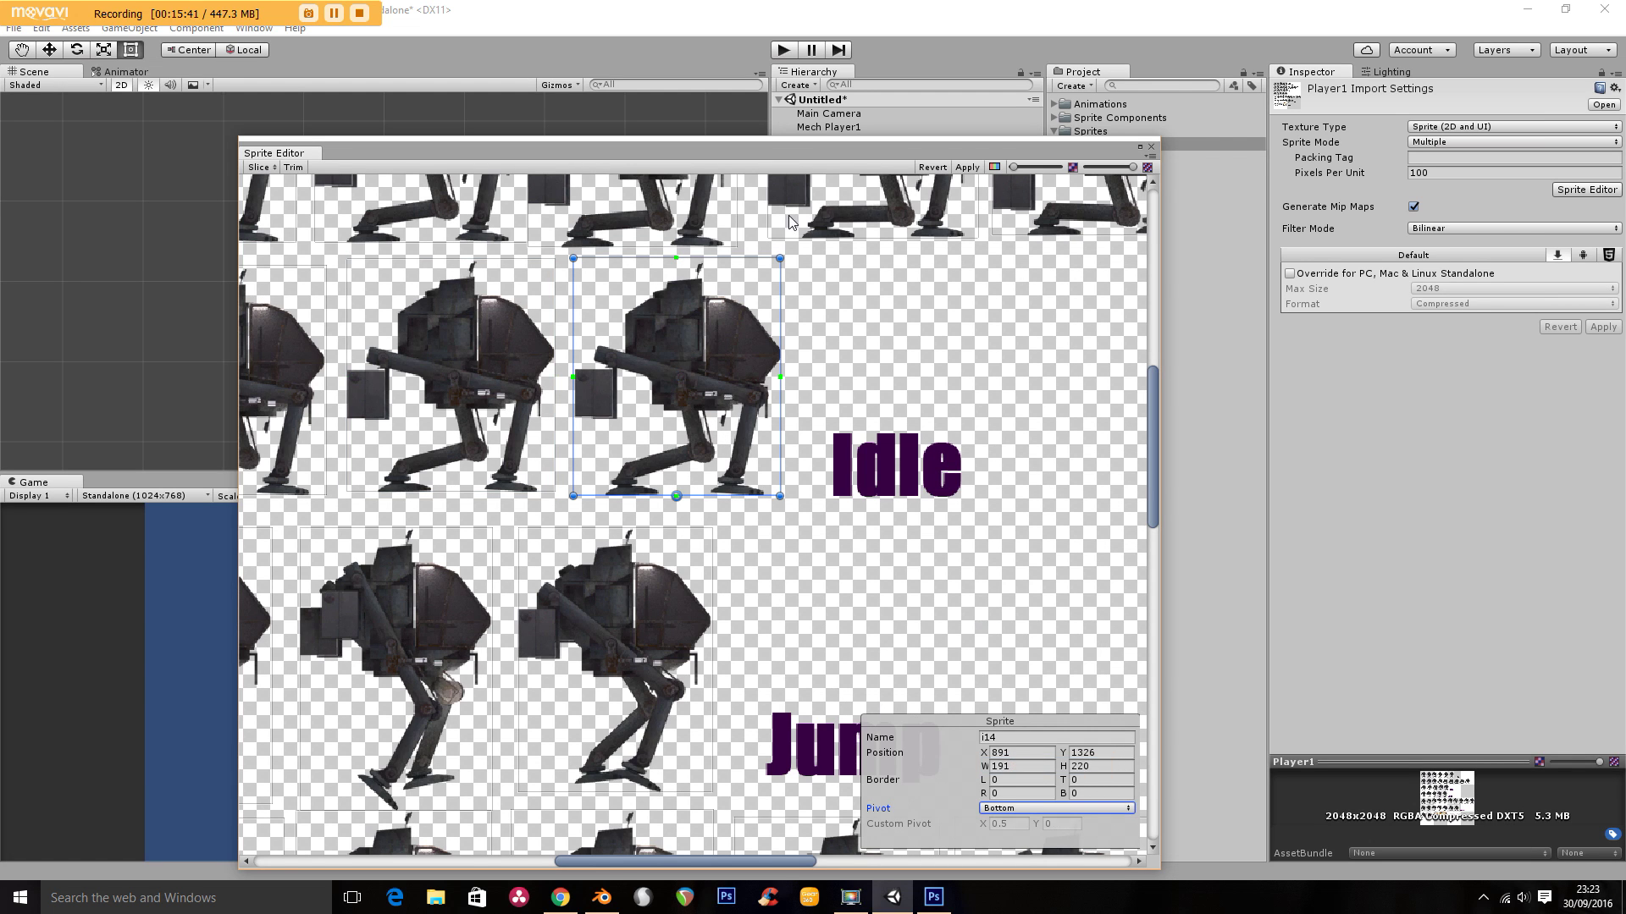
click(966, 167)
click(832, 368)
click(1151, 146)
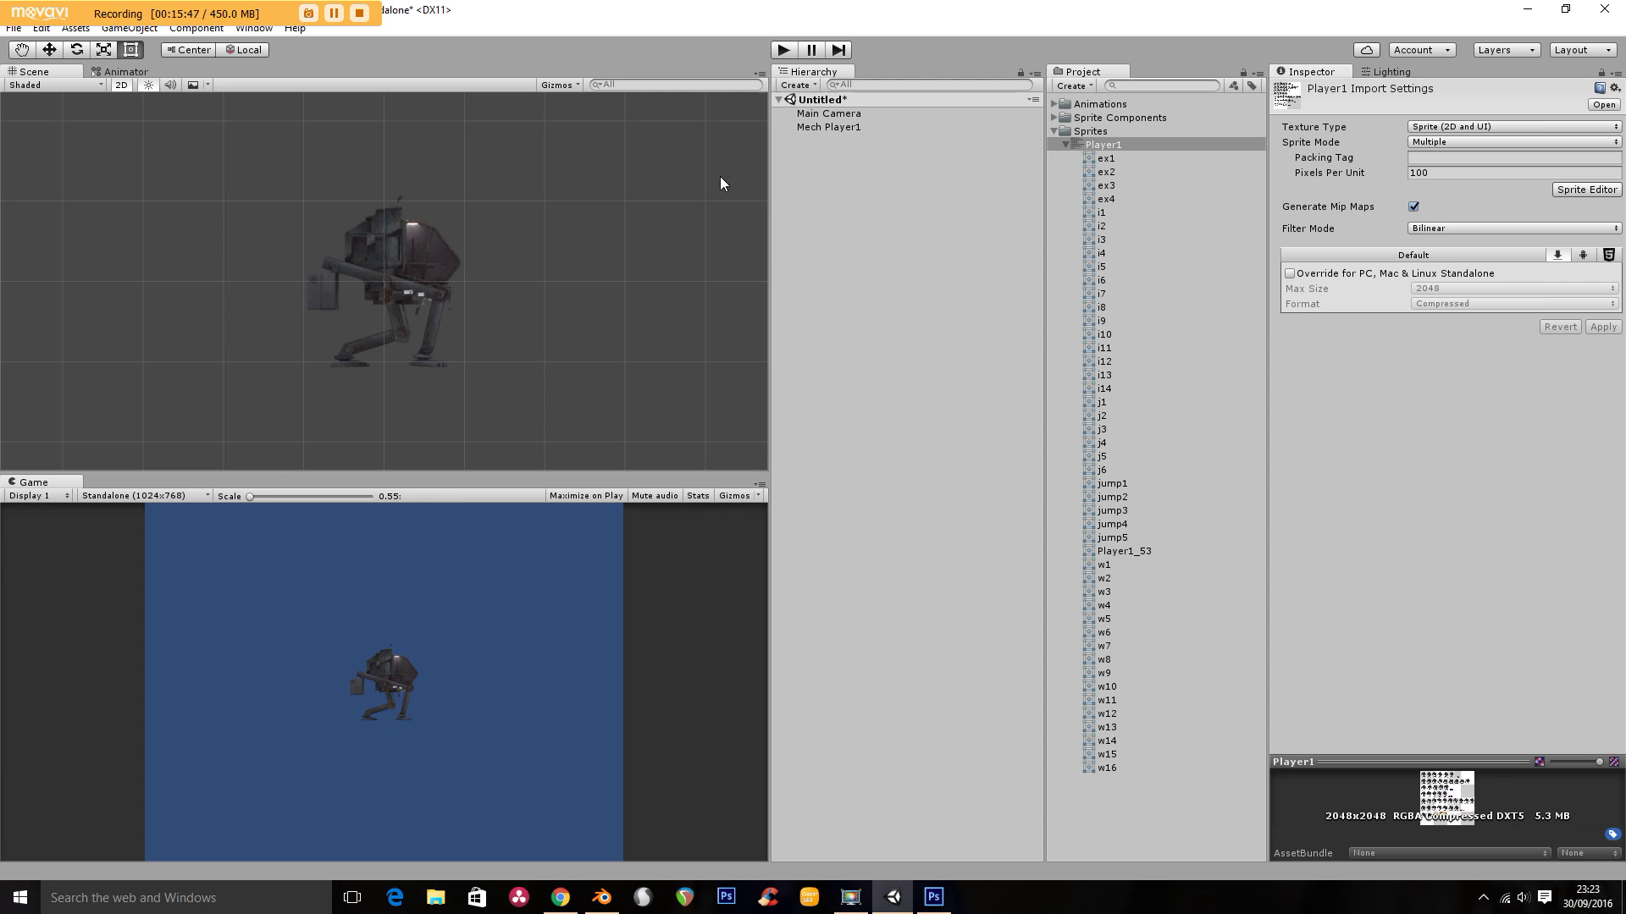
Open the Animation window and select the Mech Player1 object to show its clips
click(254, 28)
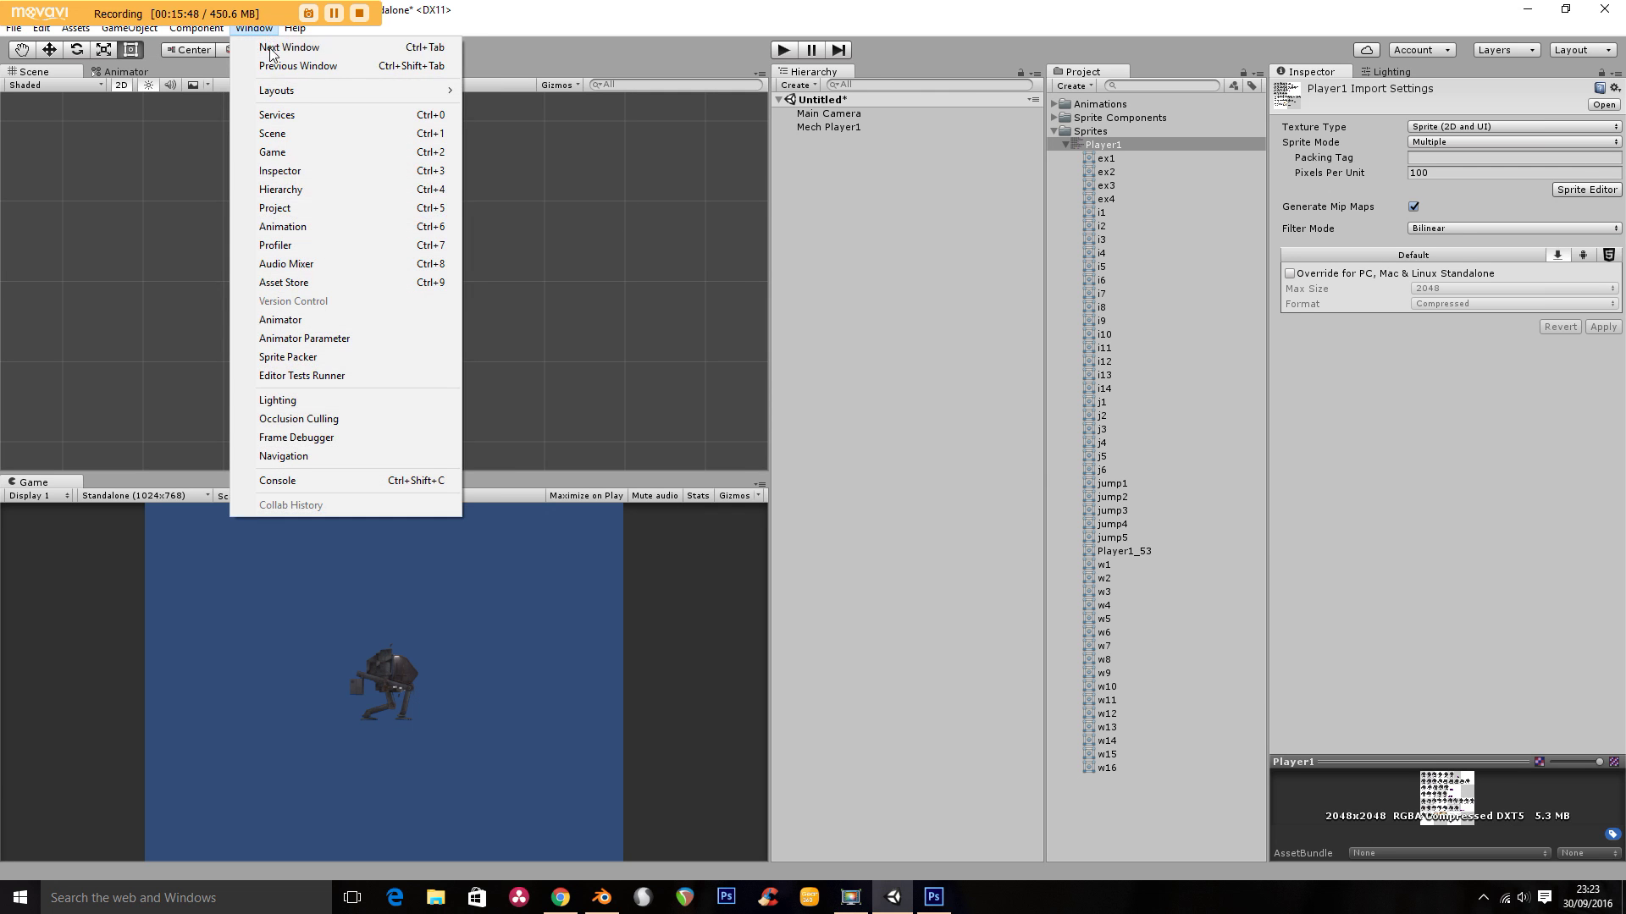
click(333, 222)
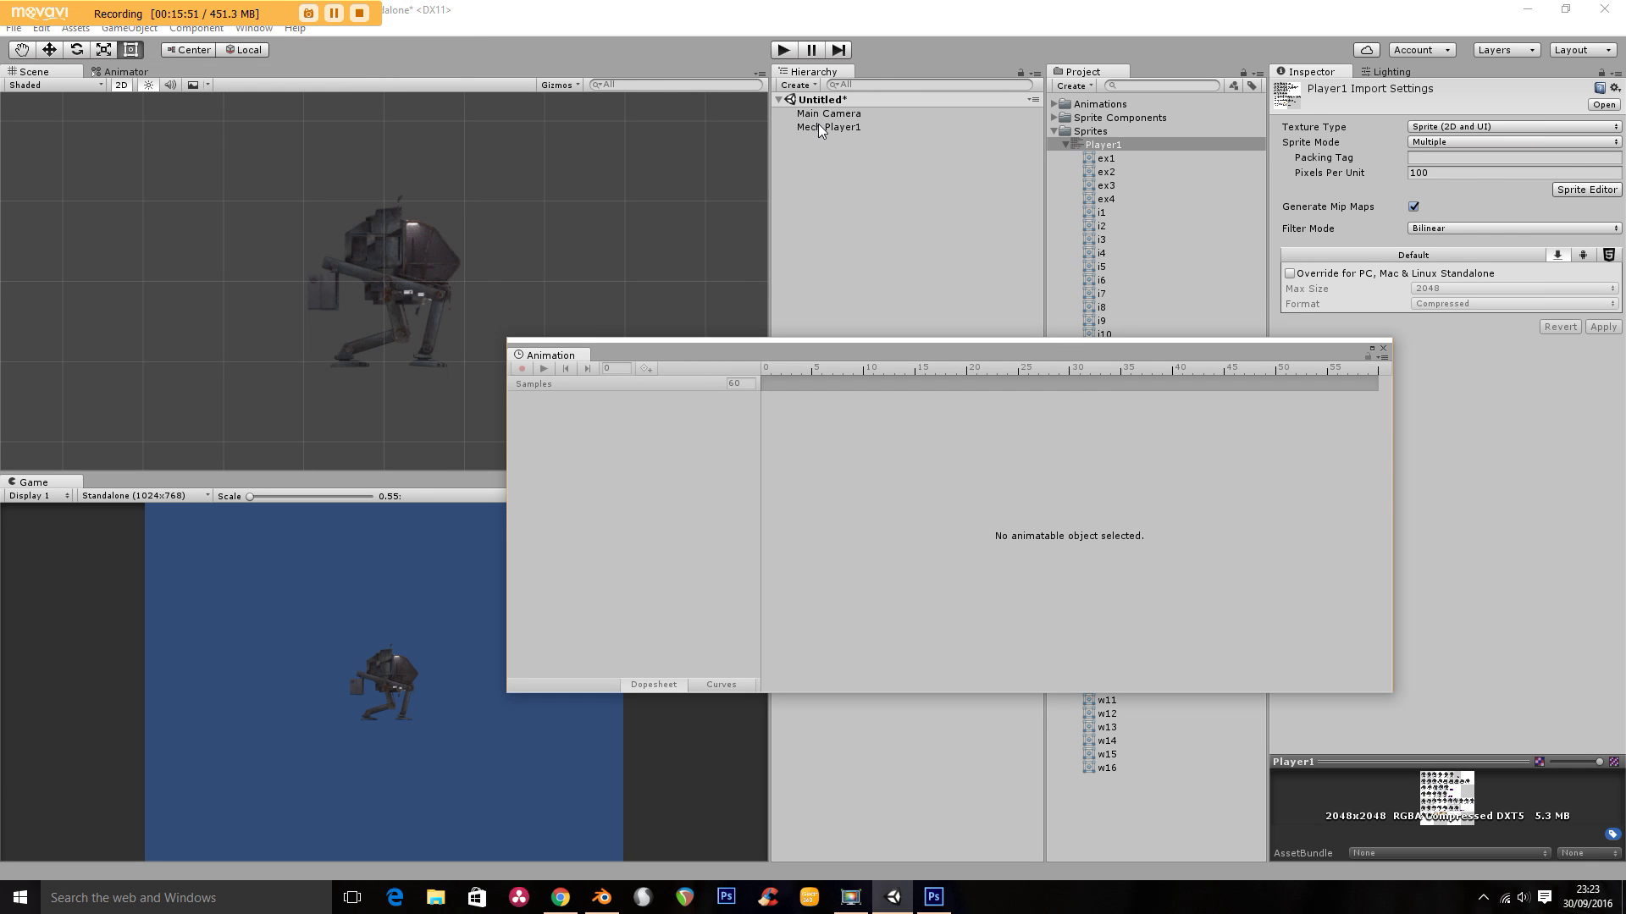
click(818, 126)
Play back Mech Player1's idle clip, then switch to the walk clip to compare the mech's position
click(557, 387)
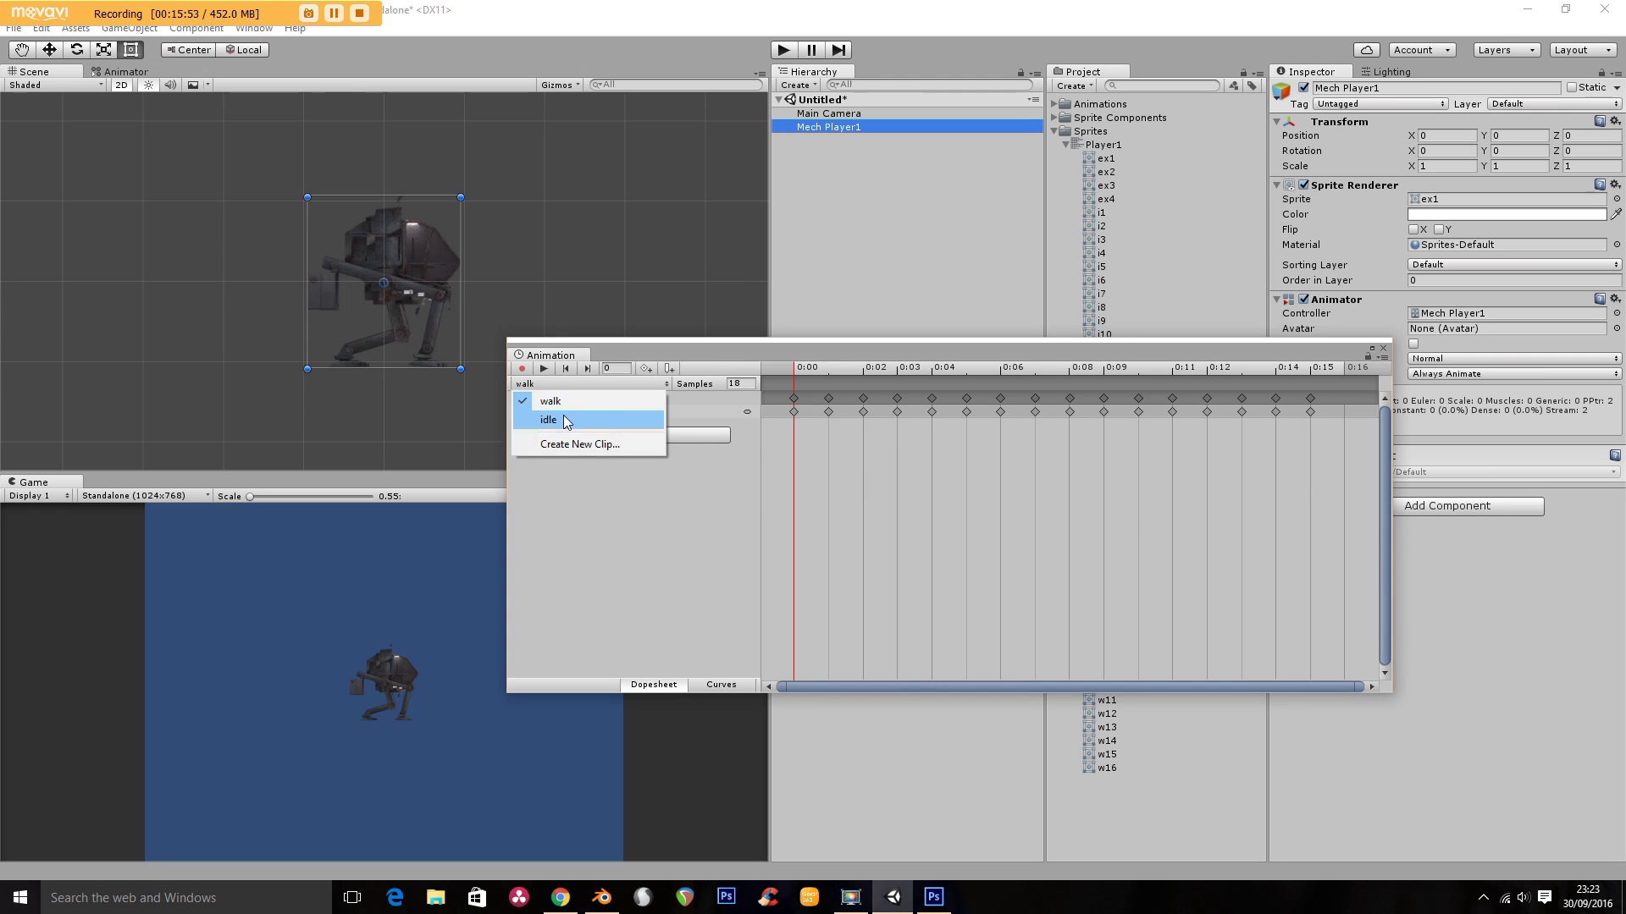
click(562, 415)
click(542, 370)
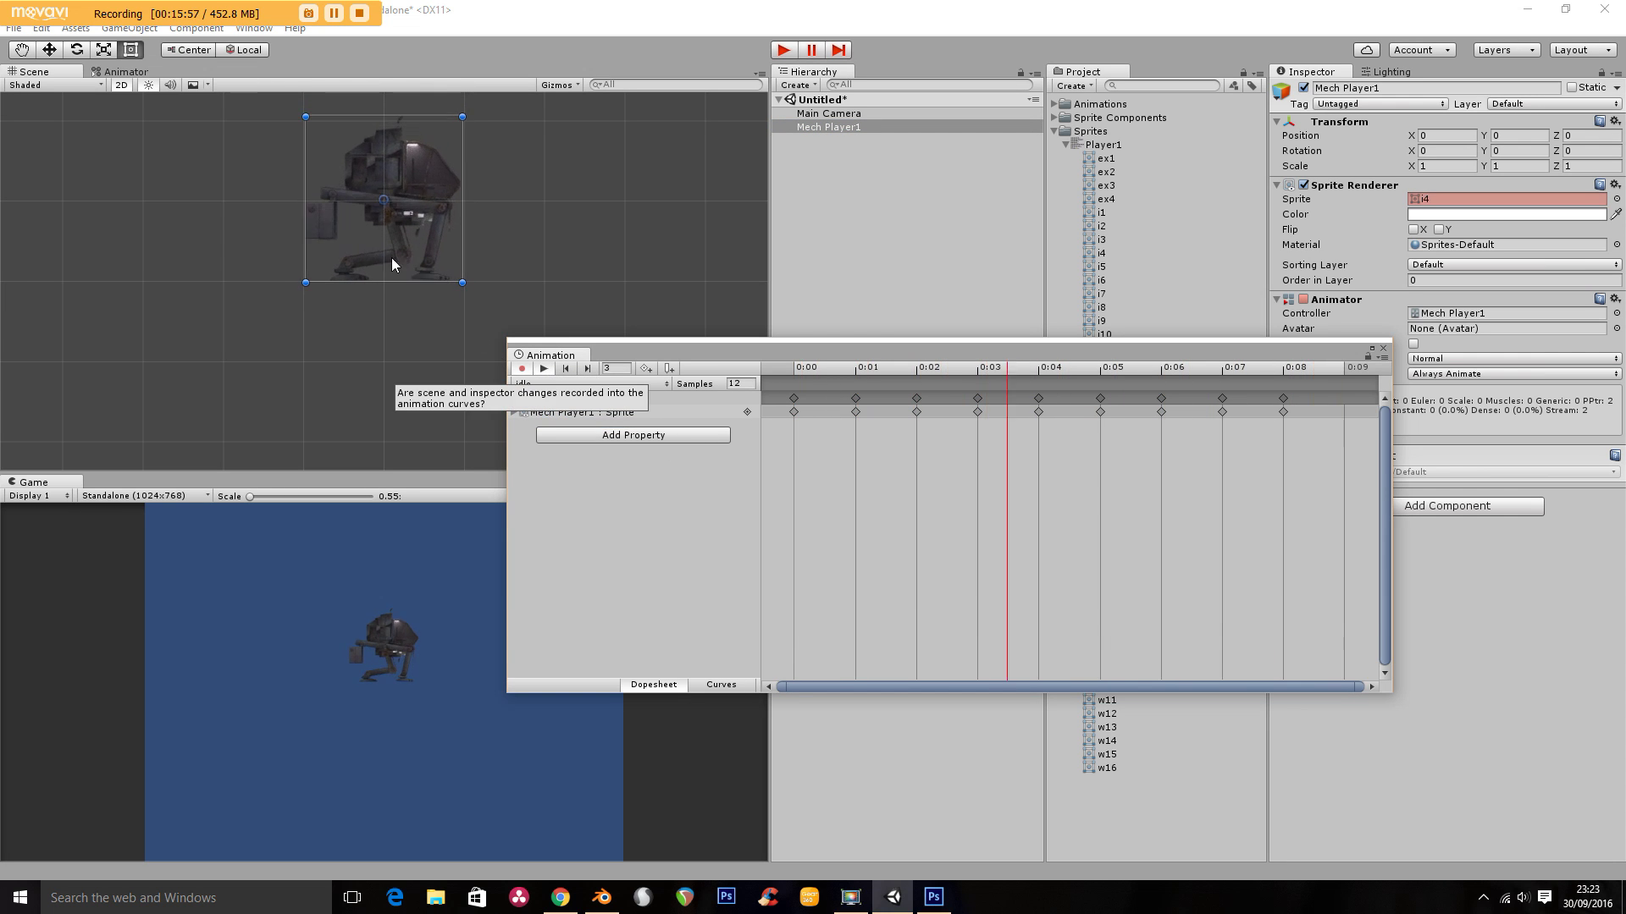
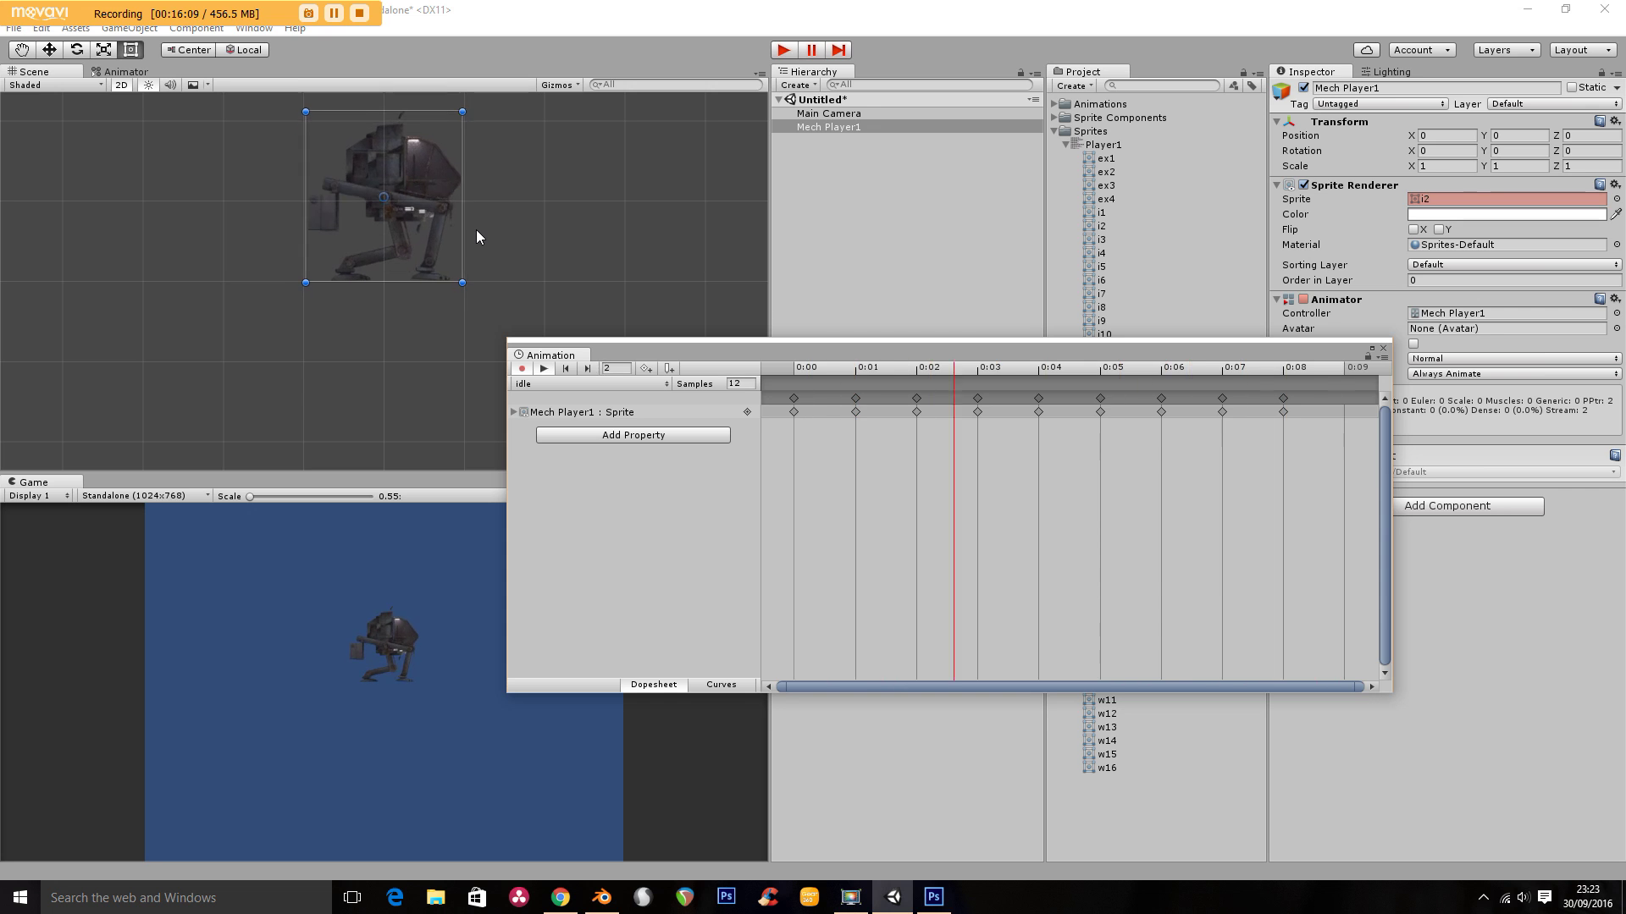
click(542, 385)
click(546, 411)
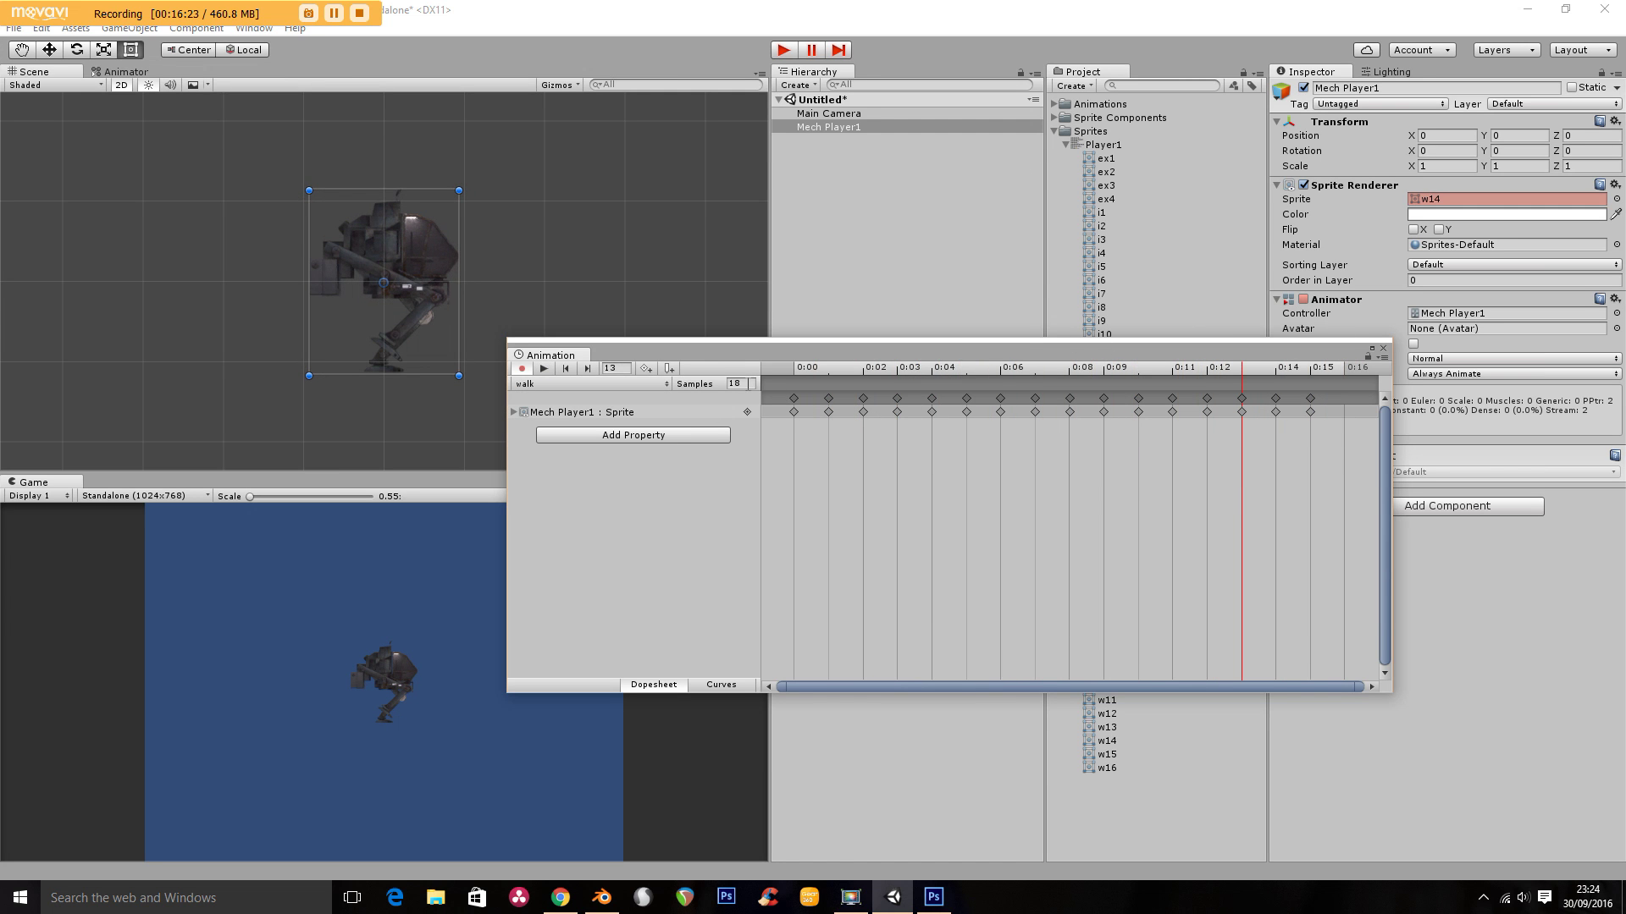
Create a new animation clip for Mech Player1 named jump in the Mech Player 1 folder
drag(1101, 360, 728, 250)
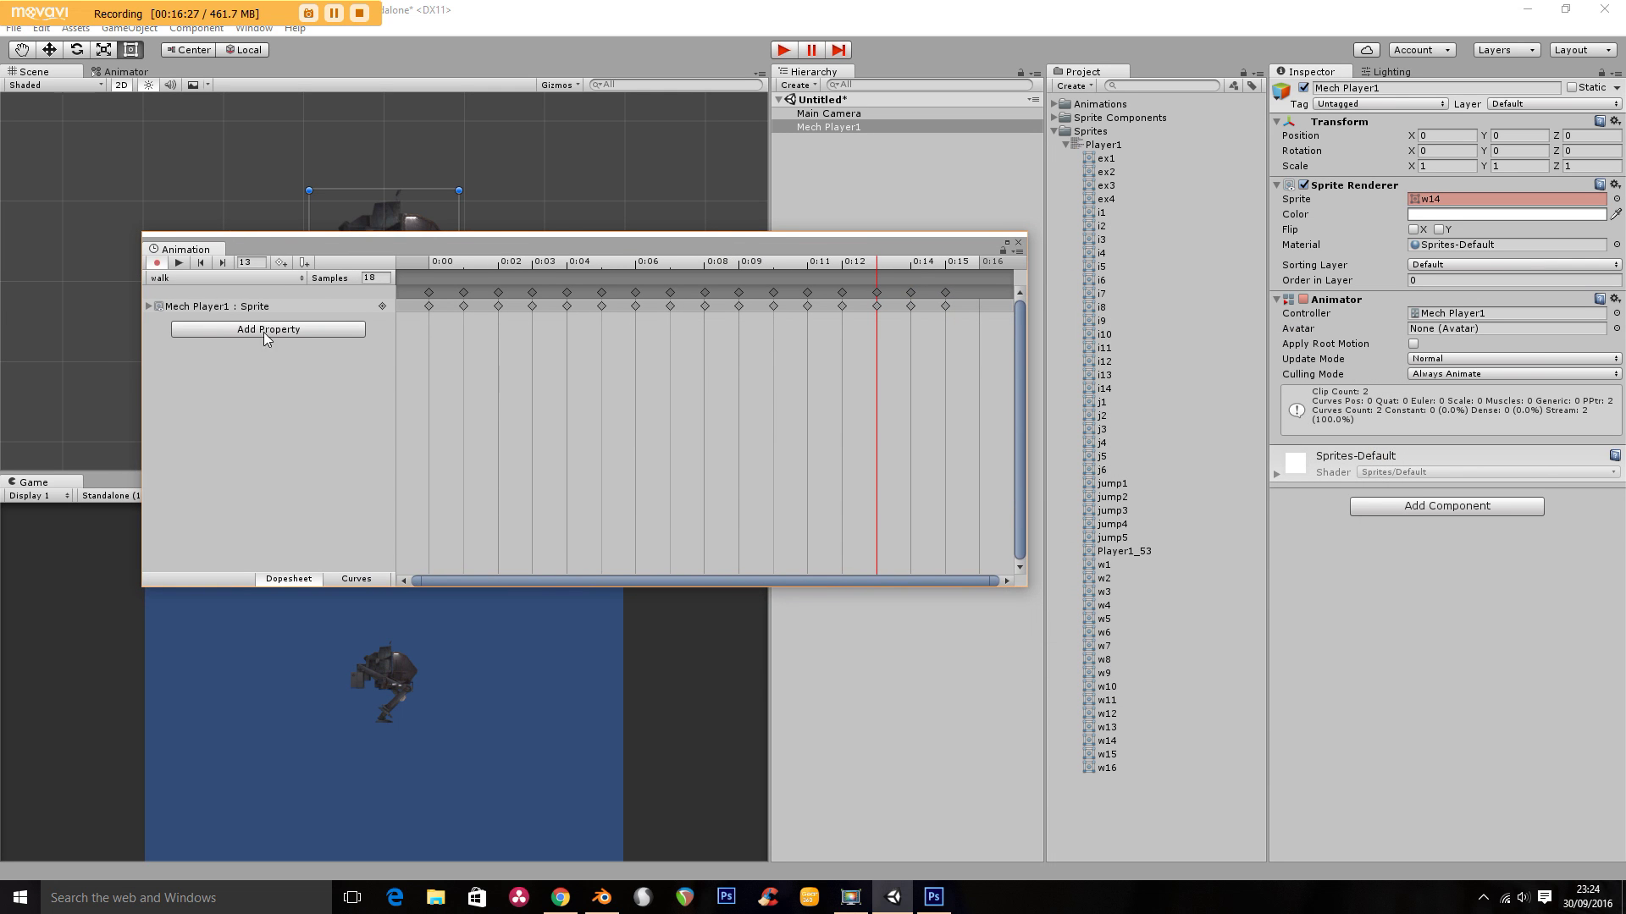
click(209, 277)
click(222, 338)
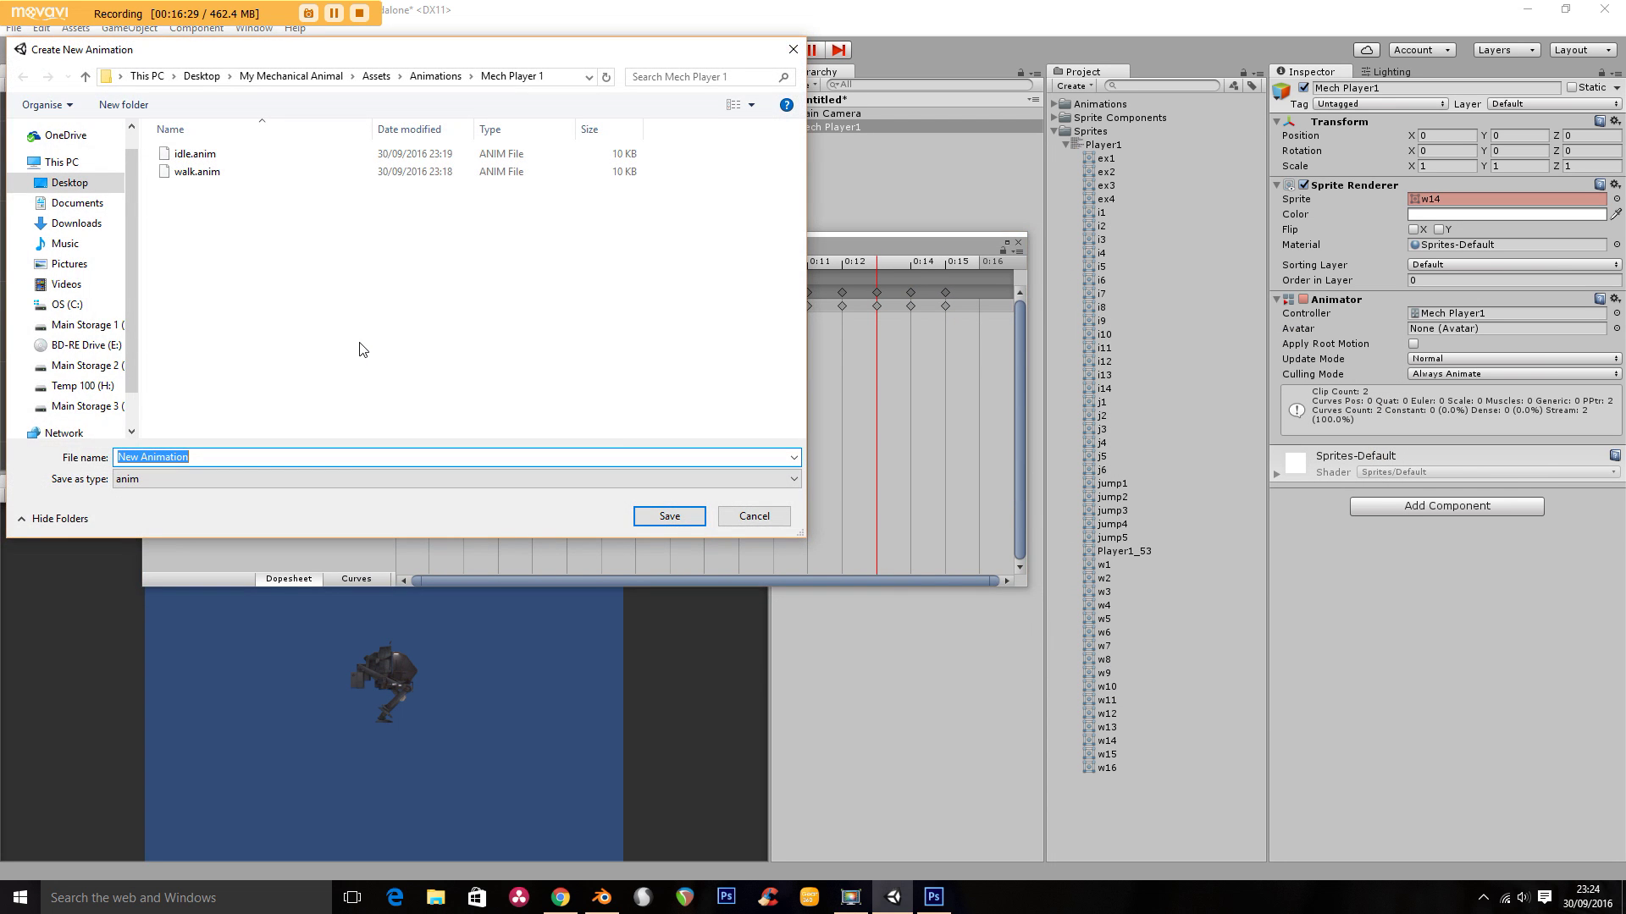
text(jump)
key(Return)
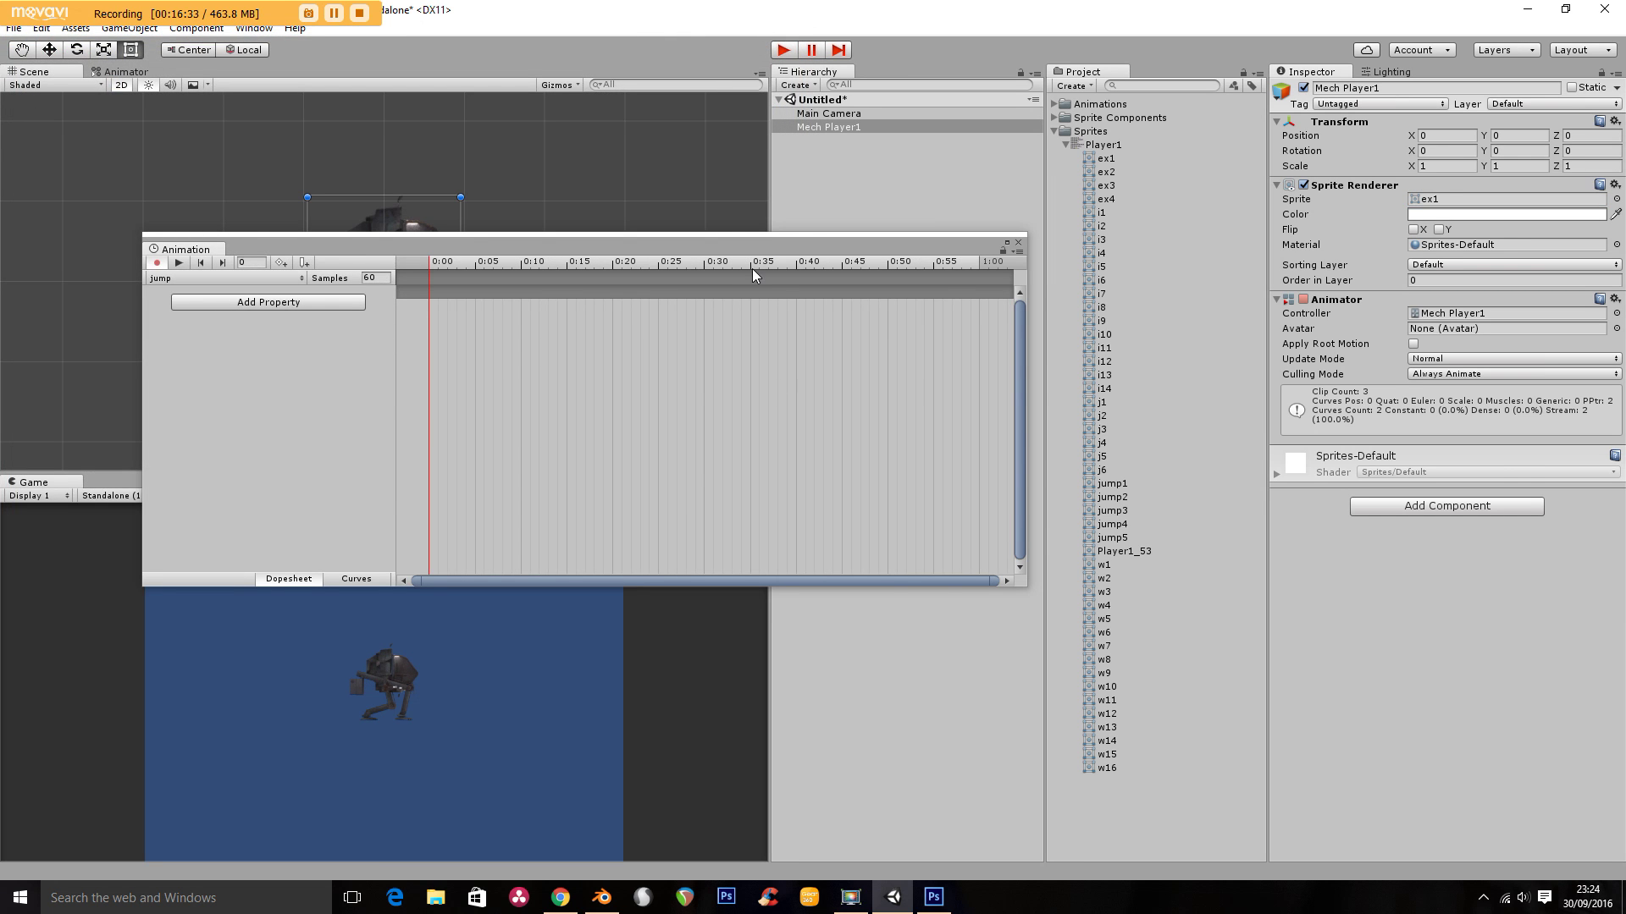
Add sprites jump1 to jump5 to the jump clip's timeline, set its samples to 18 and play it
click(1114, 487)
shift+click(1118, 546)
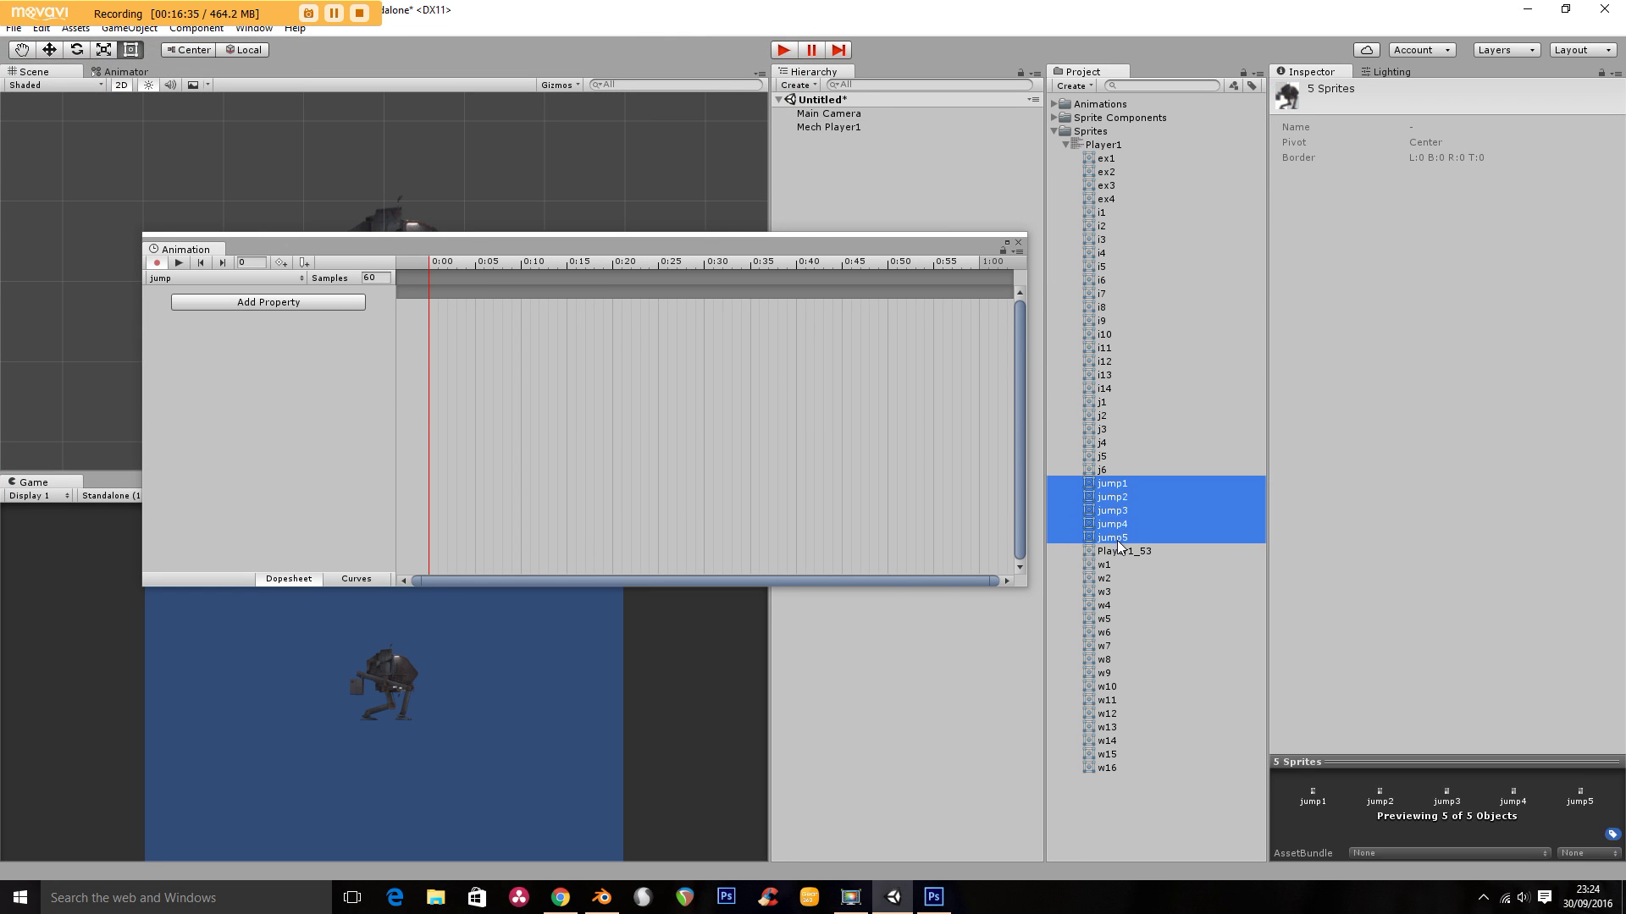
drag(1098, 493, 550, 372)
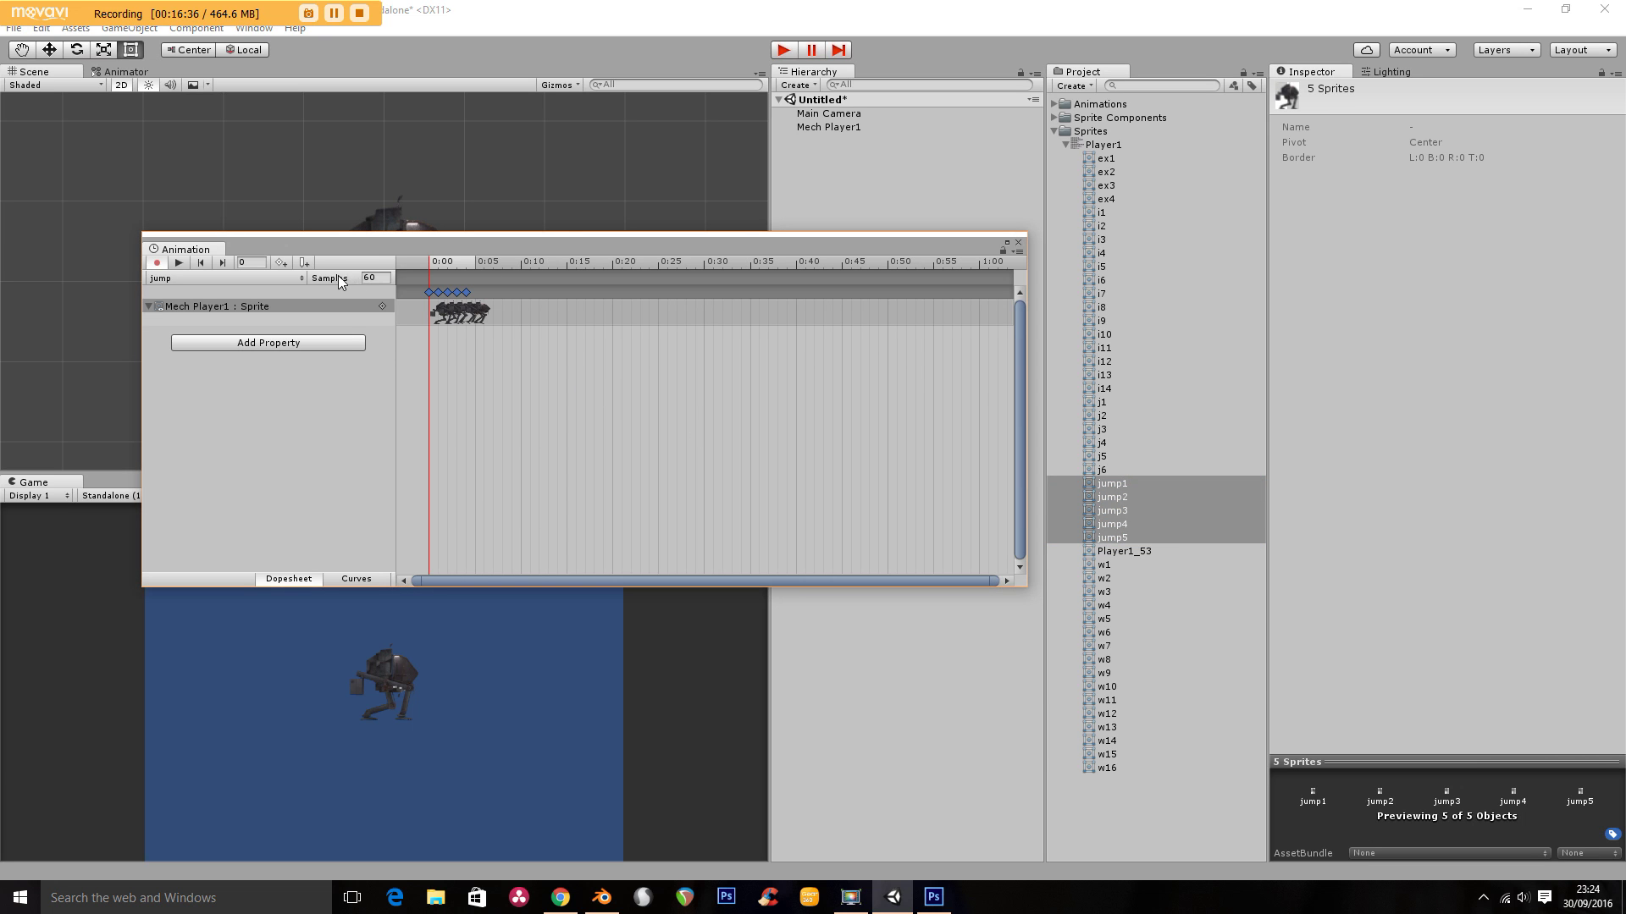
text(18)
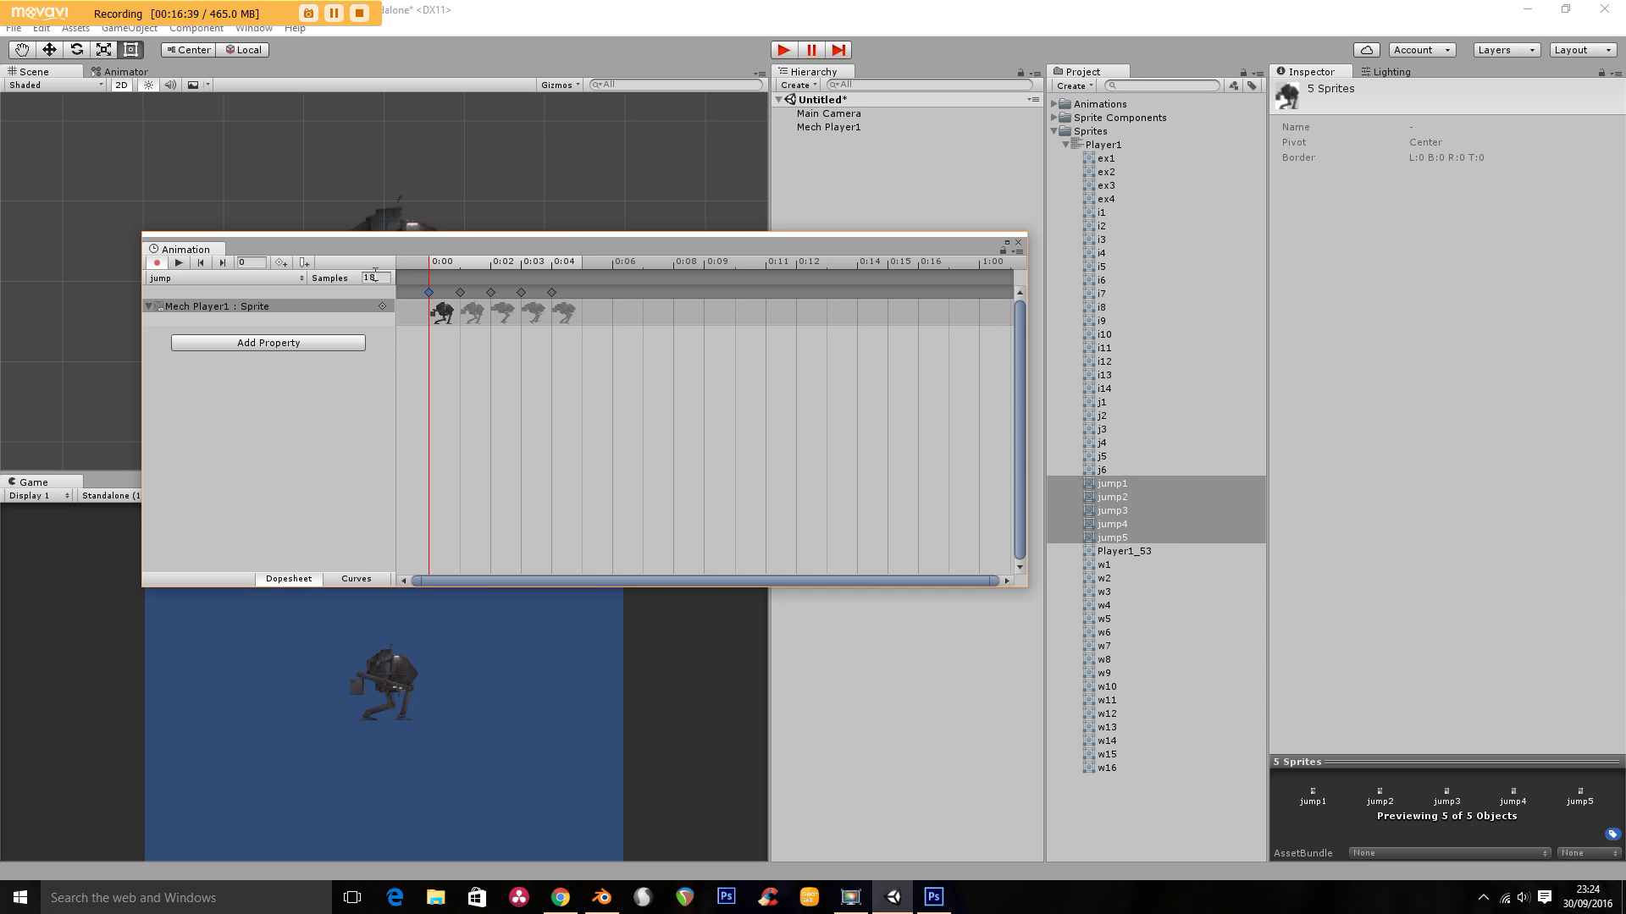
click(178, 262)
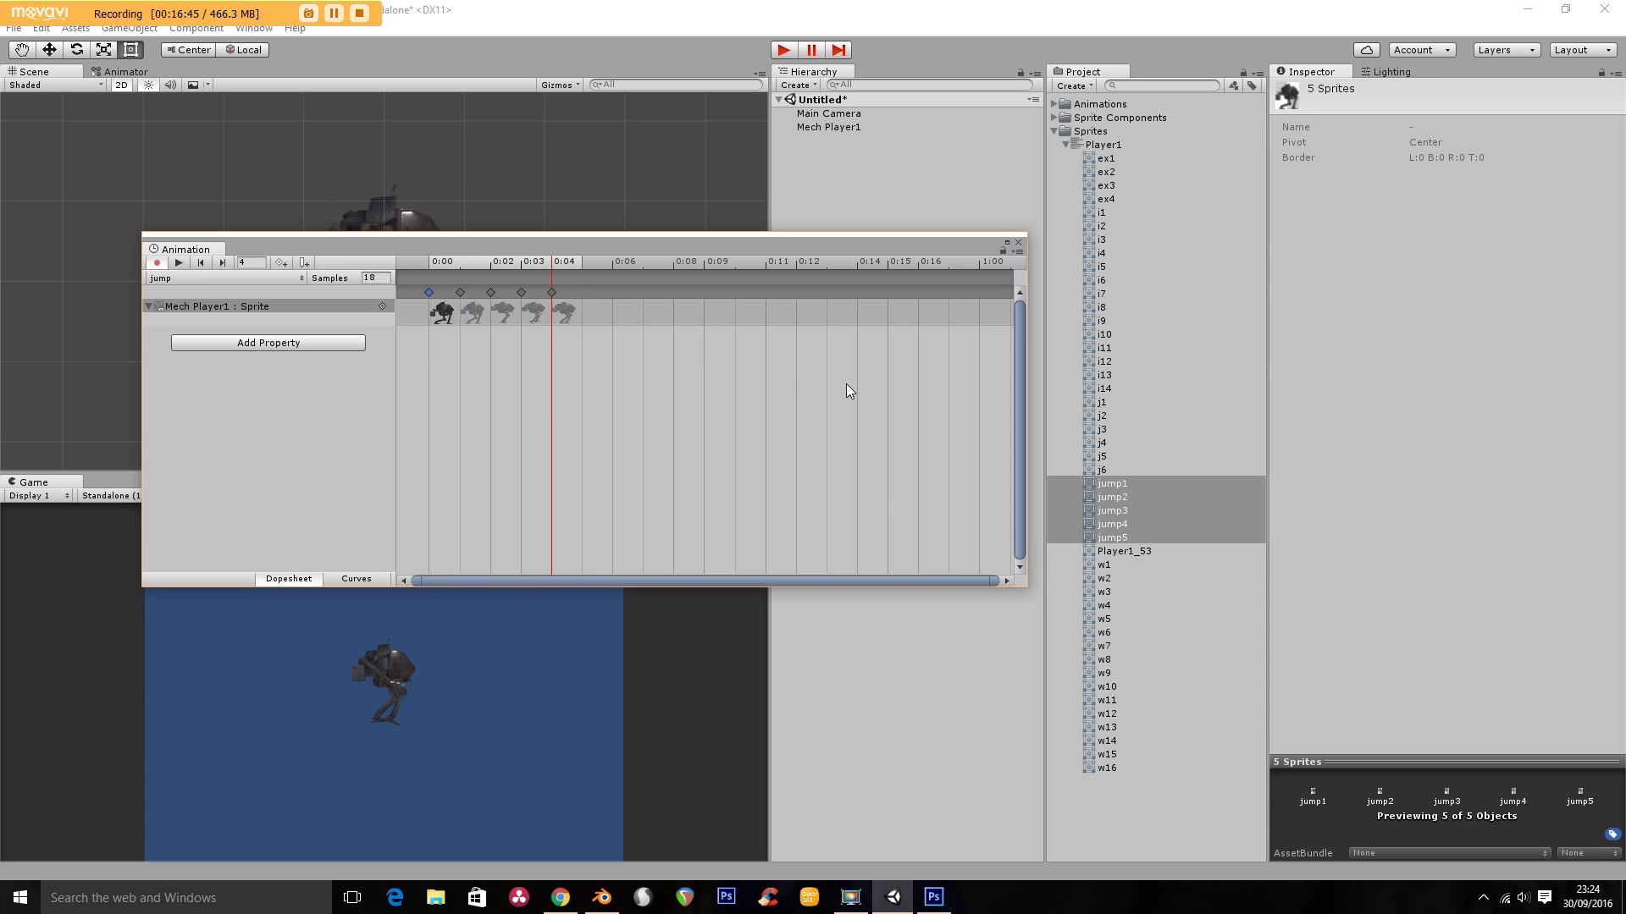
Create another animation clip for Mech Player1 named fire
click(206, 279)
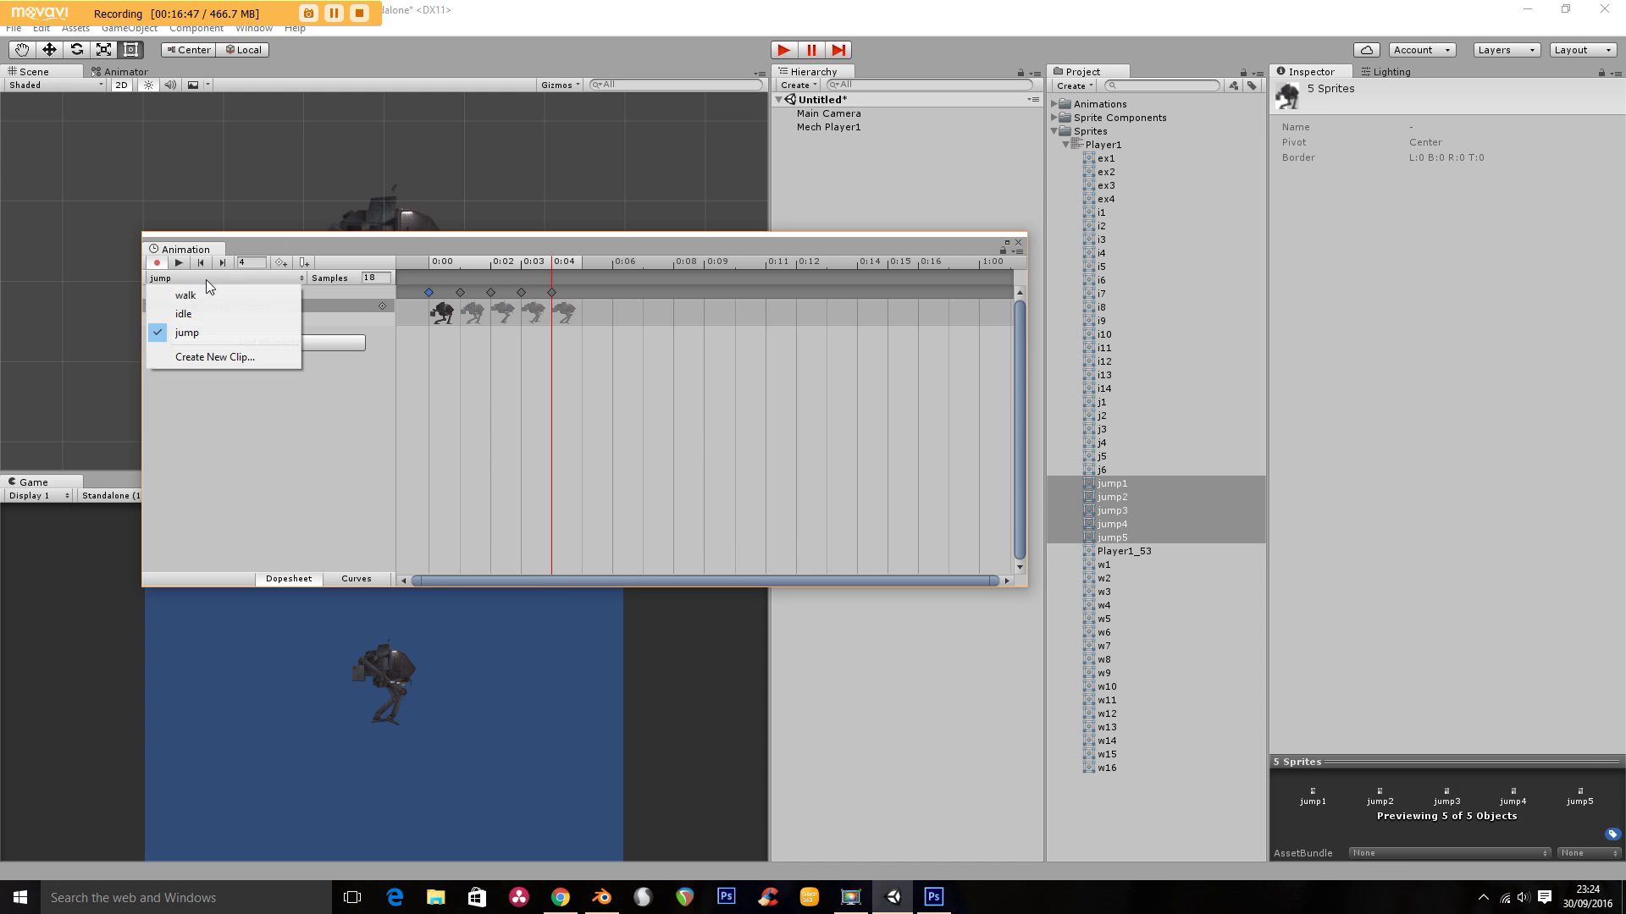
click(216, 355)
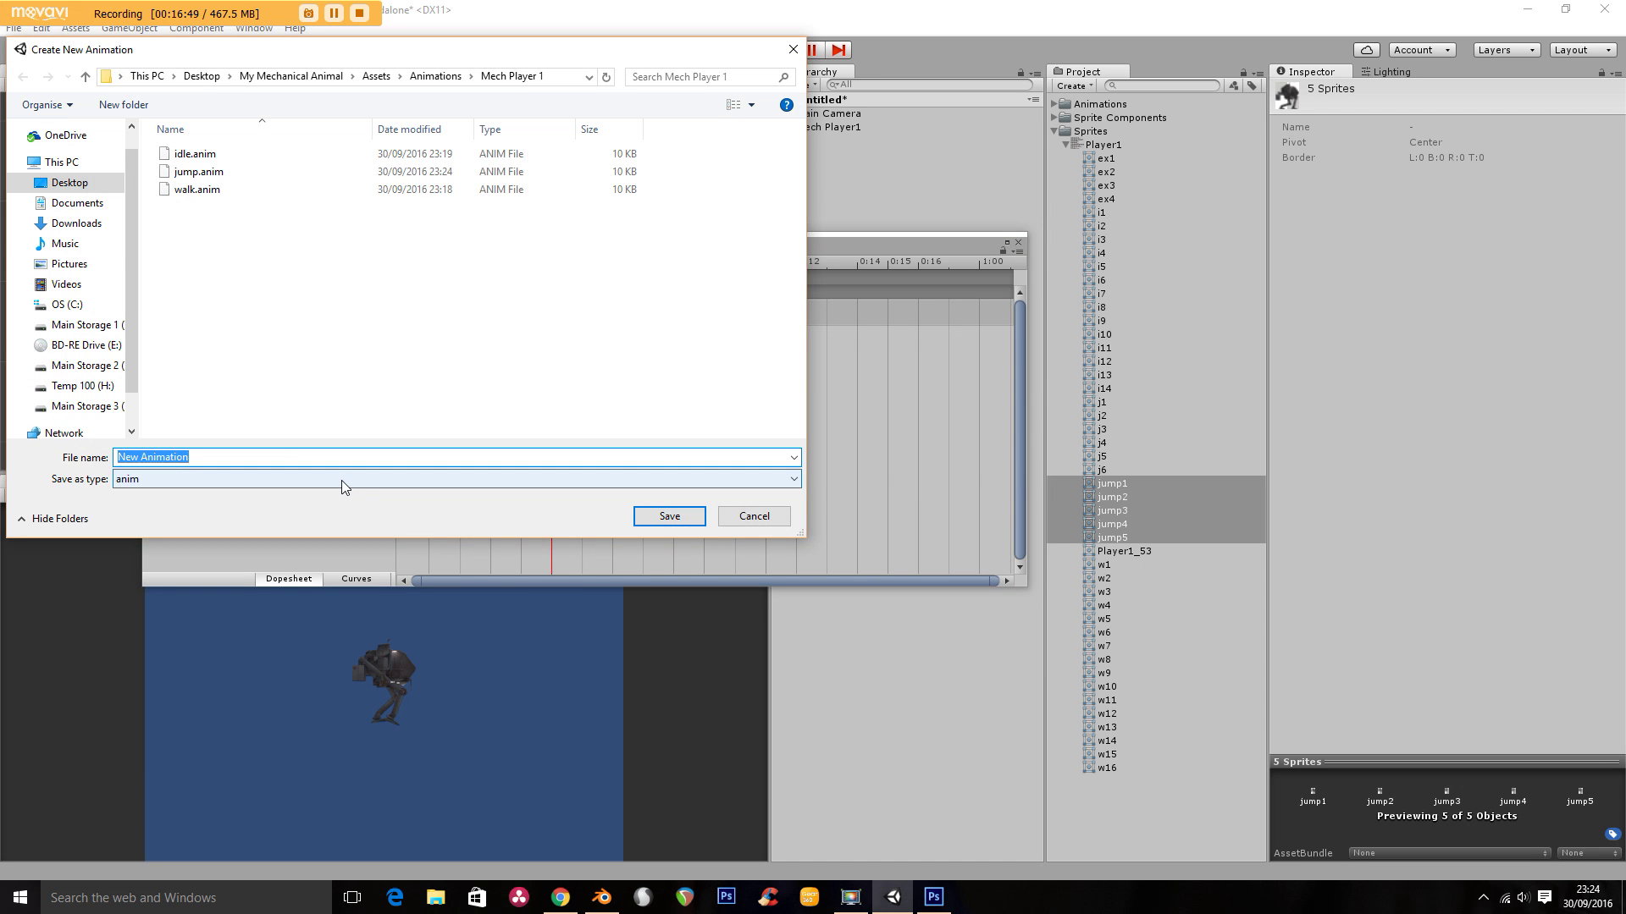
text(fire)
key(Return)
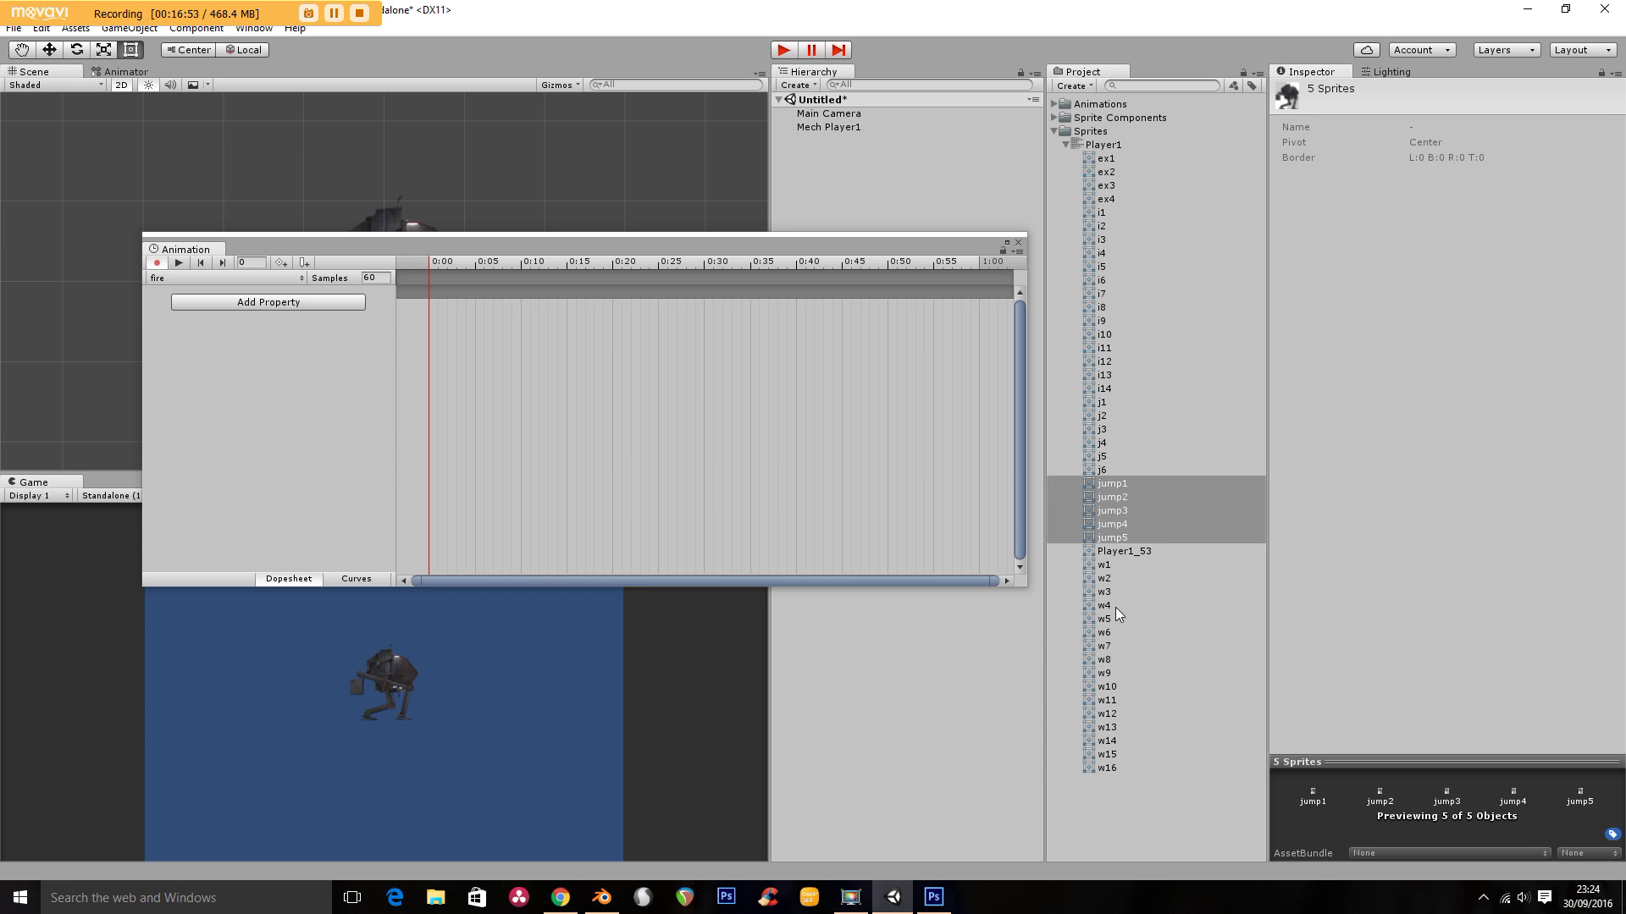
Add sprites j1 to j6 to the fire clip's timeline and play it
click(1100, 404)
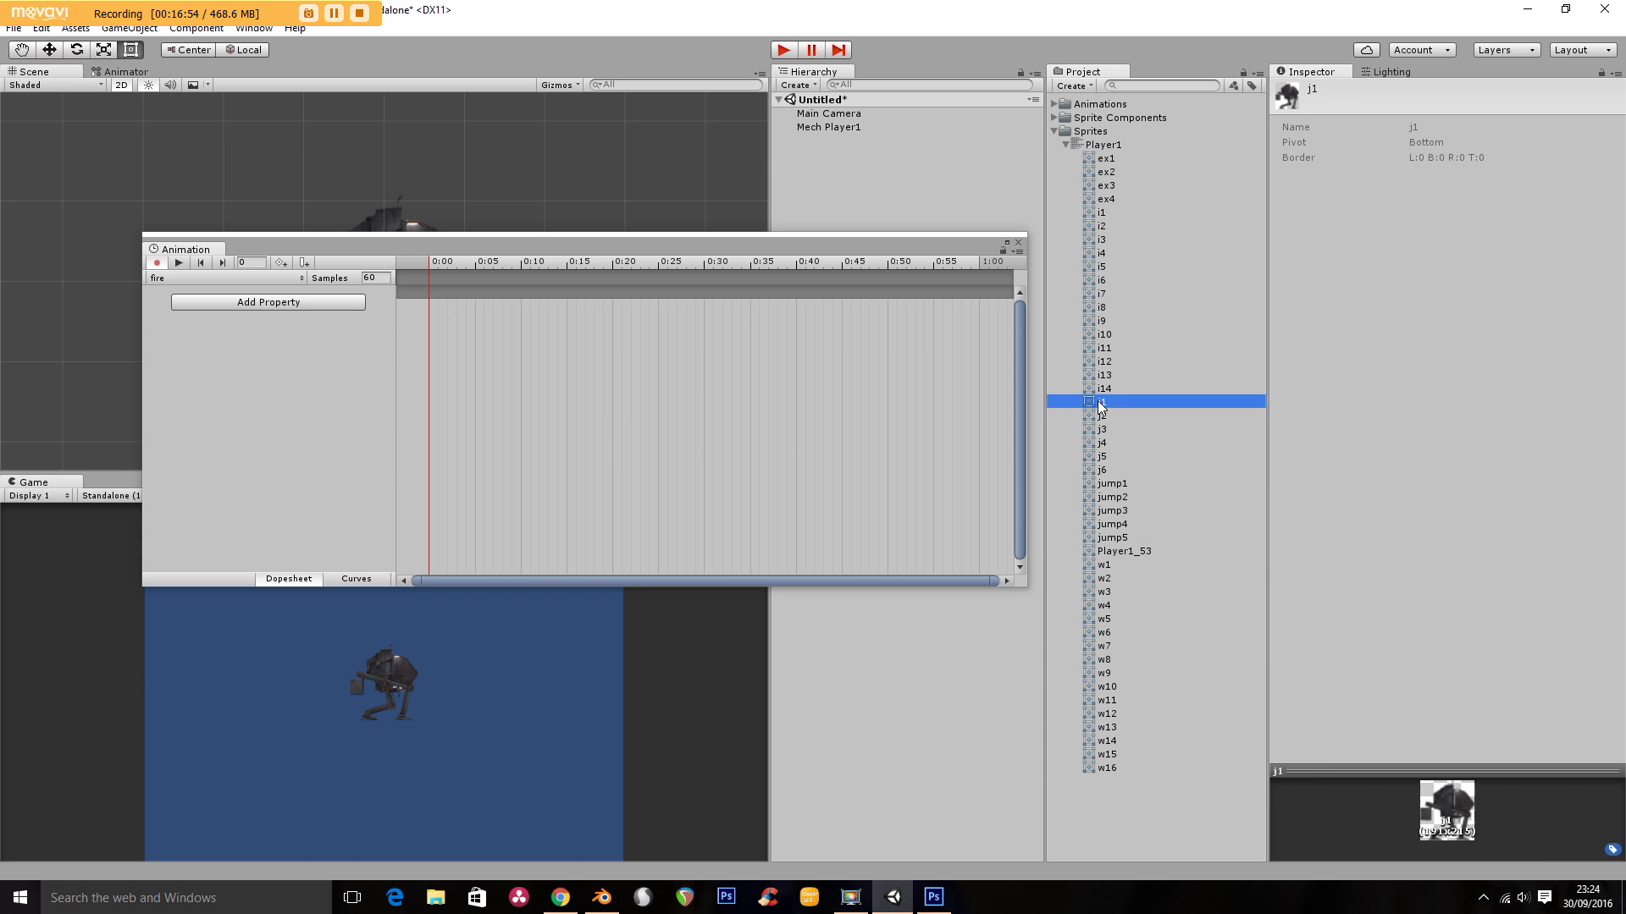
shift+click(1101, 470)
drag(1097, 396, 573, 397)
click(179, 263)
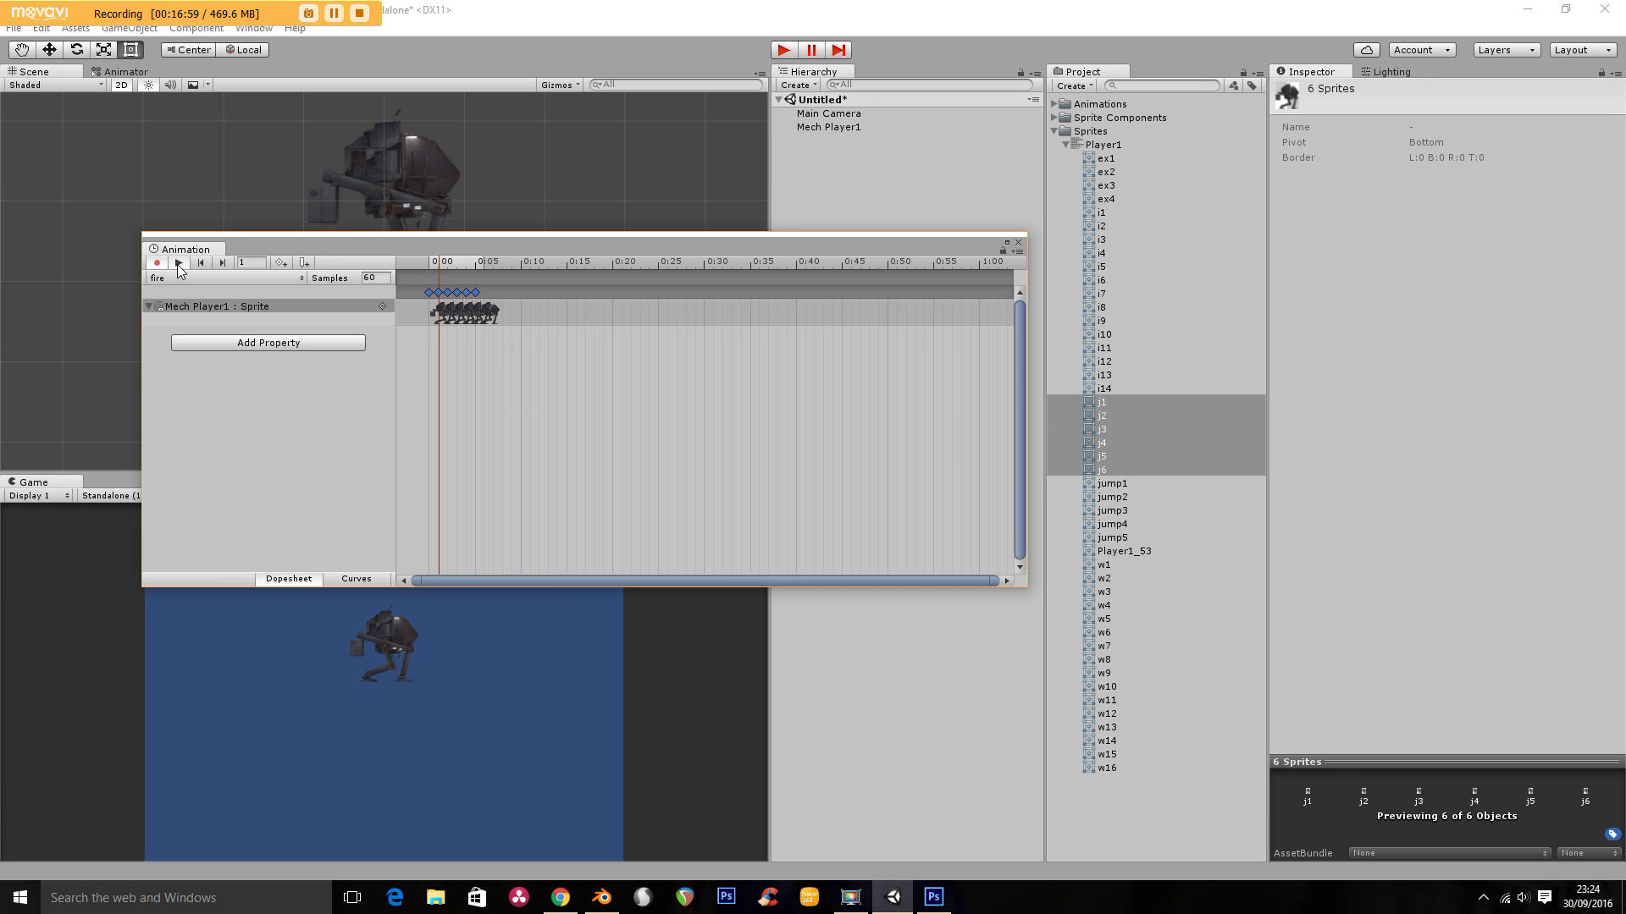
Move the Animation window clear of the mech in the scene and set the fire clip's samples to 18
drag(365, 250, 390, 354)
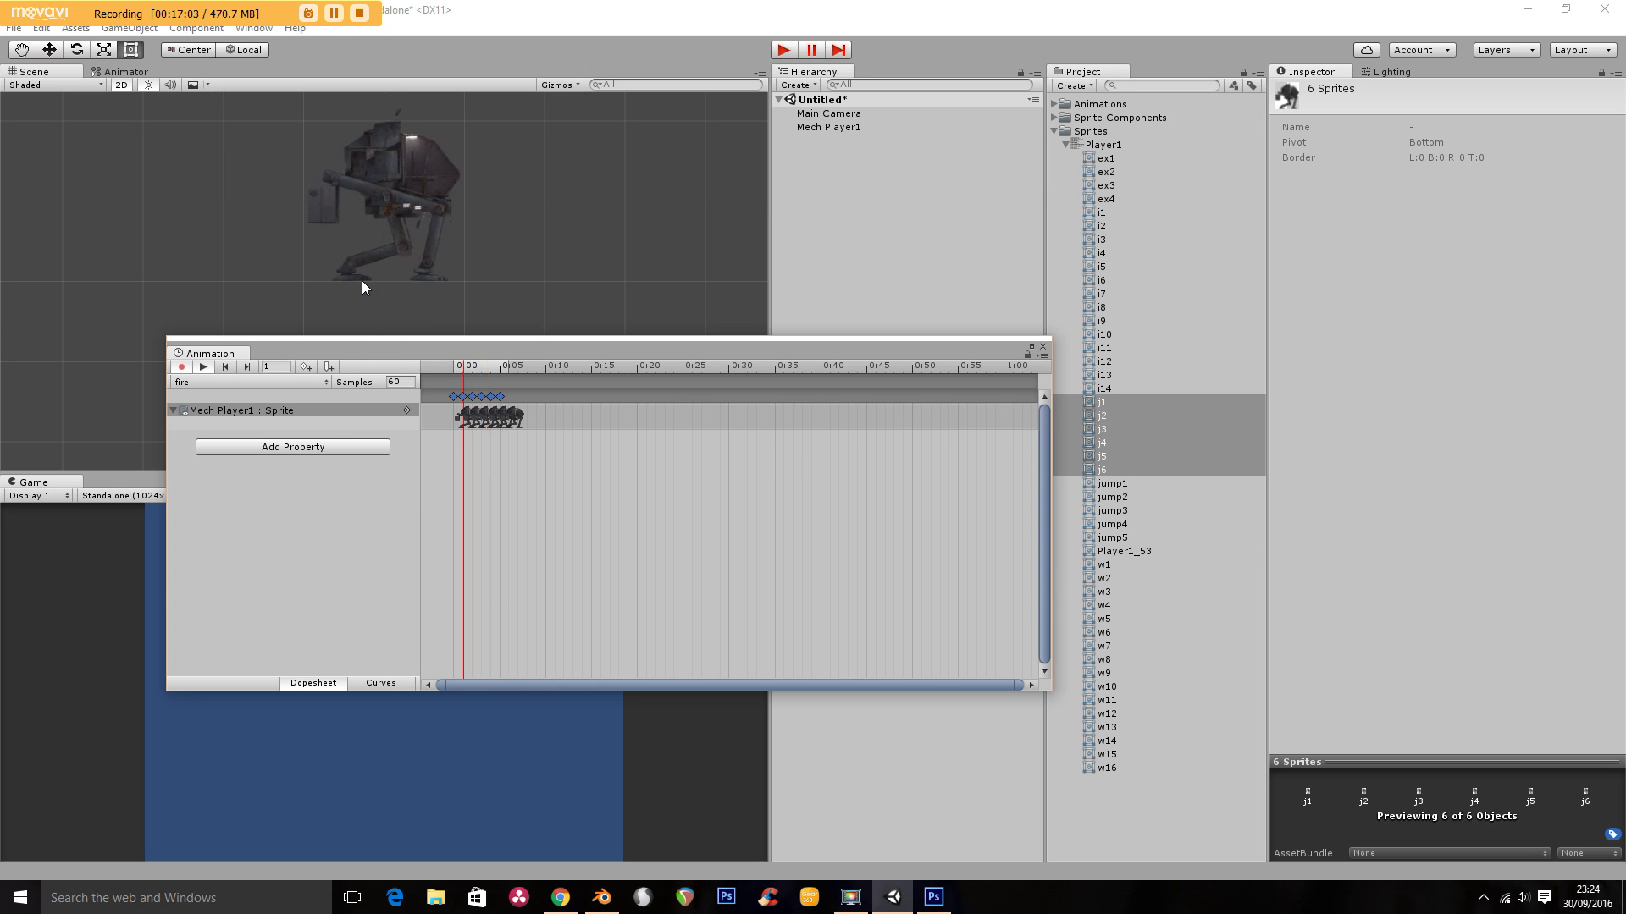
click(405, 383)
text(18)
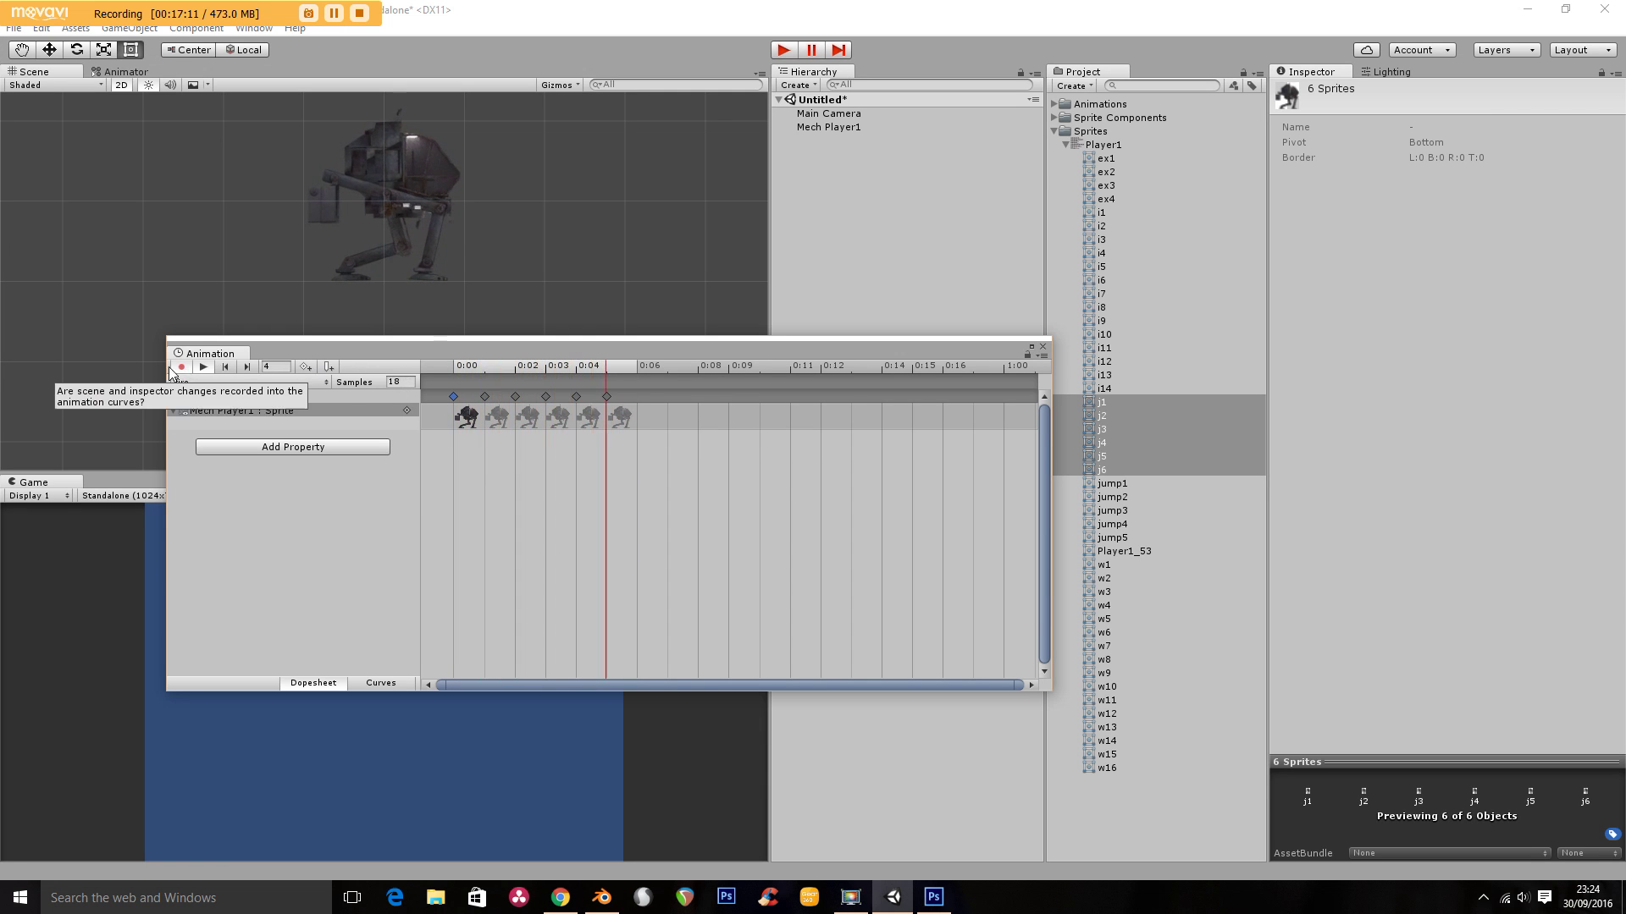
Stop the fire clip's playback and create another animation clip for Mech Player1 named Explode
click(203, 367)
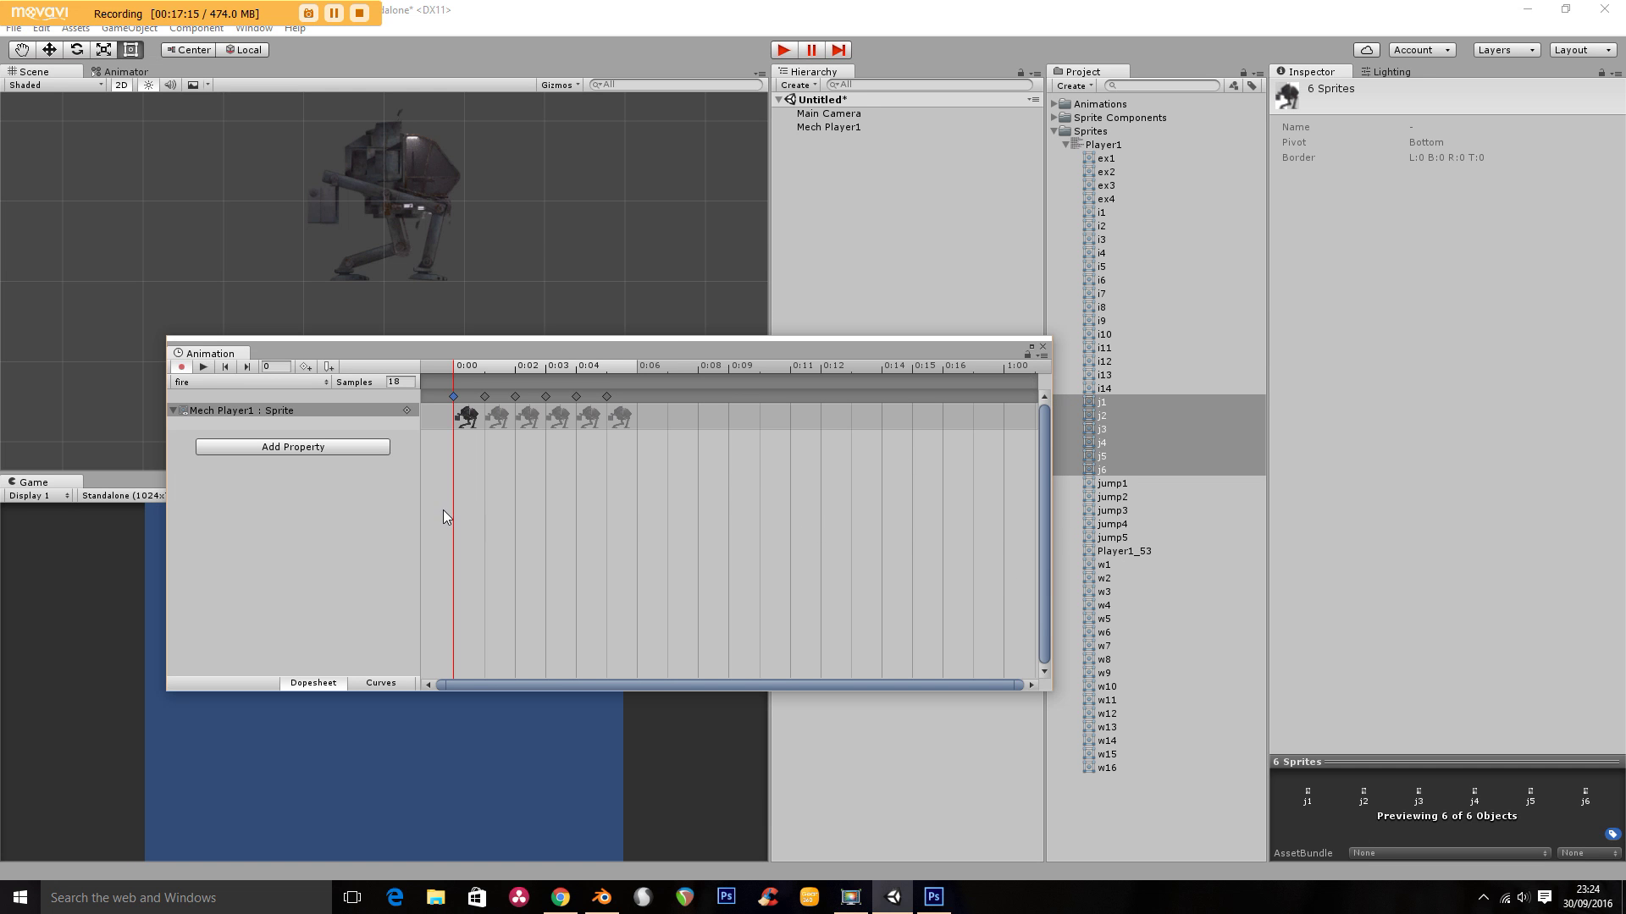
click(212, 382)
click(237, 477)
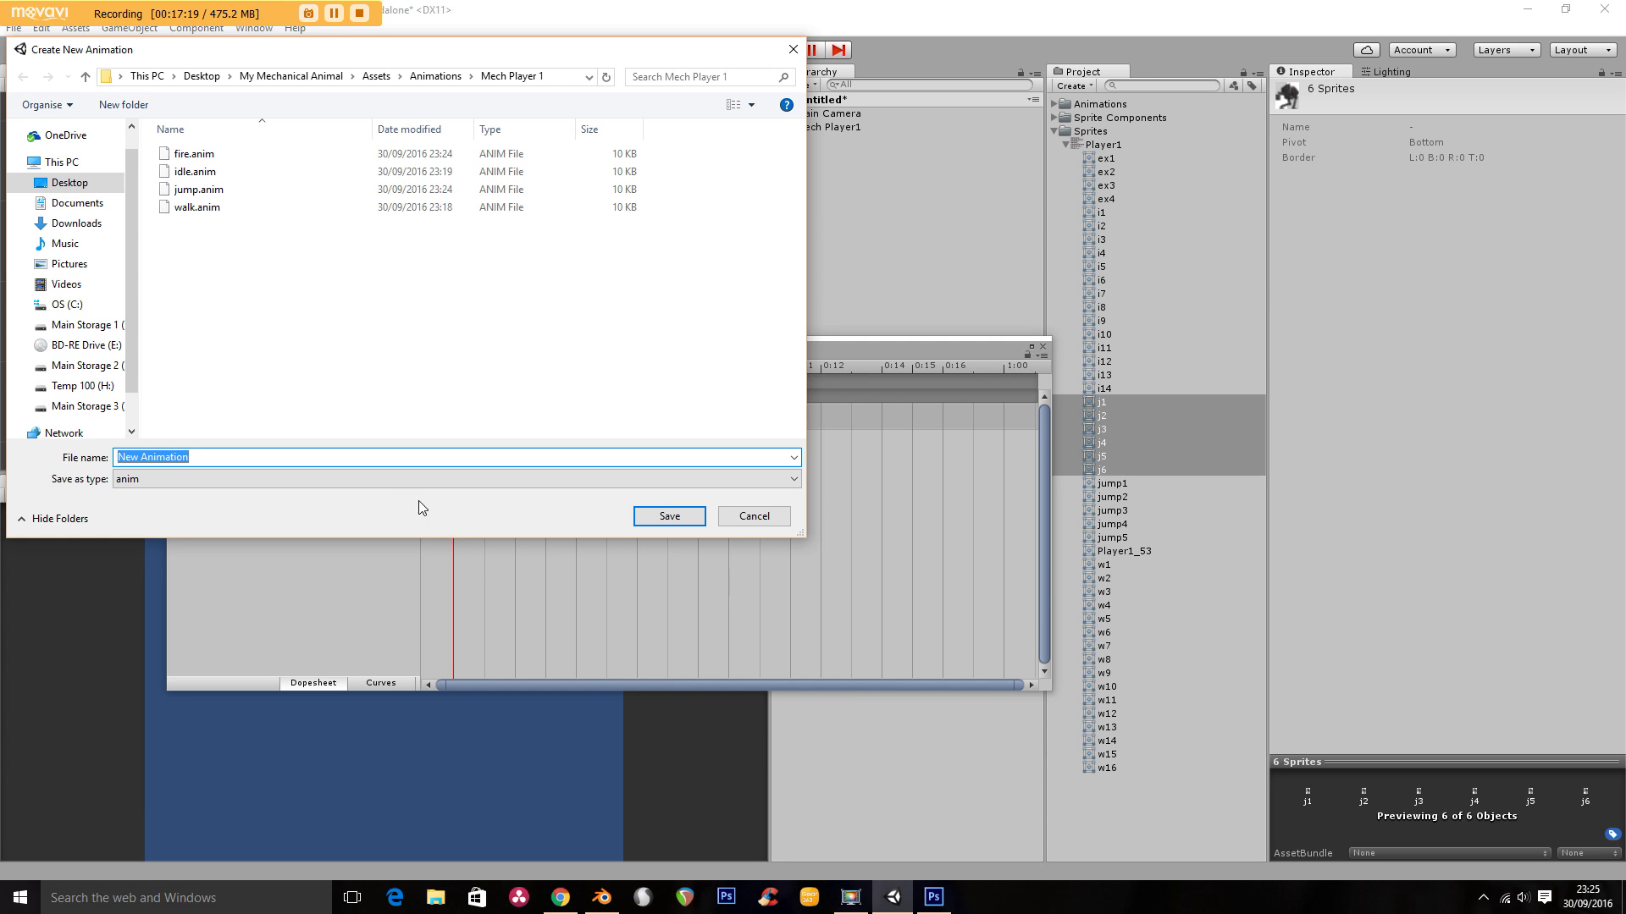
text(Explode)
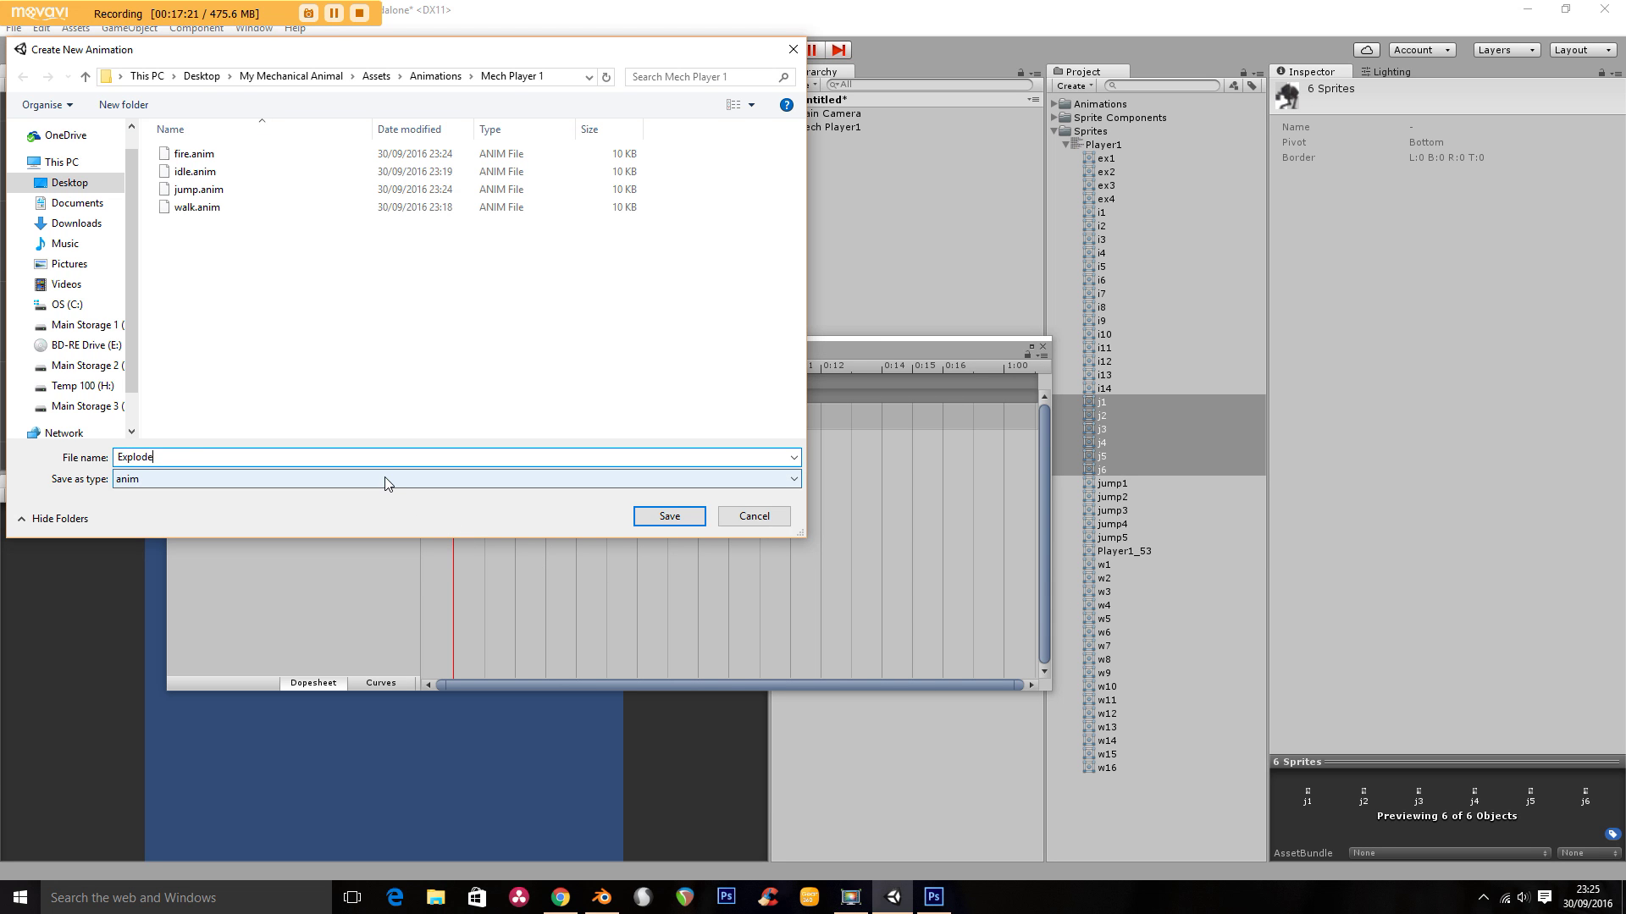
key(Return)
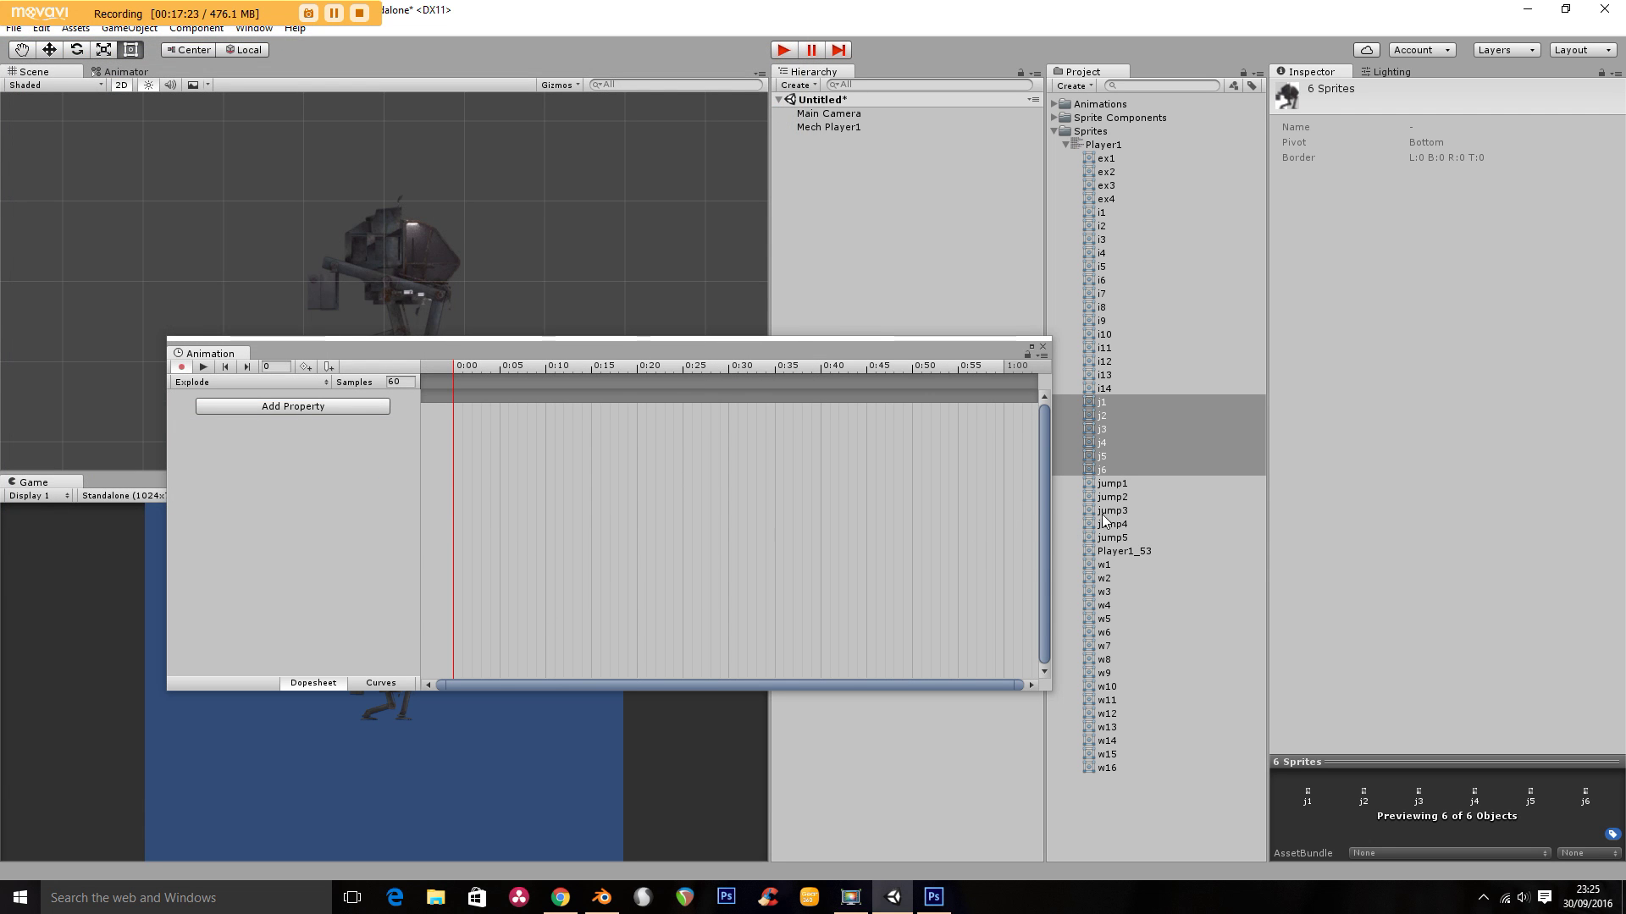
Add sprites ex1 to ex4 to the Explode clip's timeline, set its samples to 12 and play it
click(1100, 160)
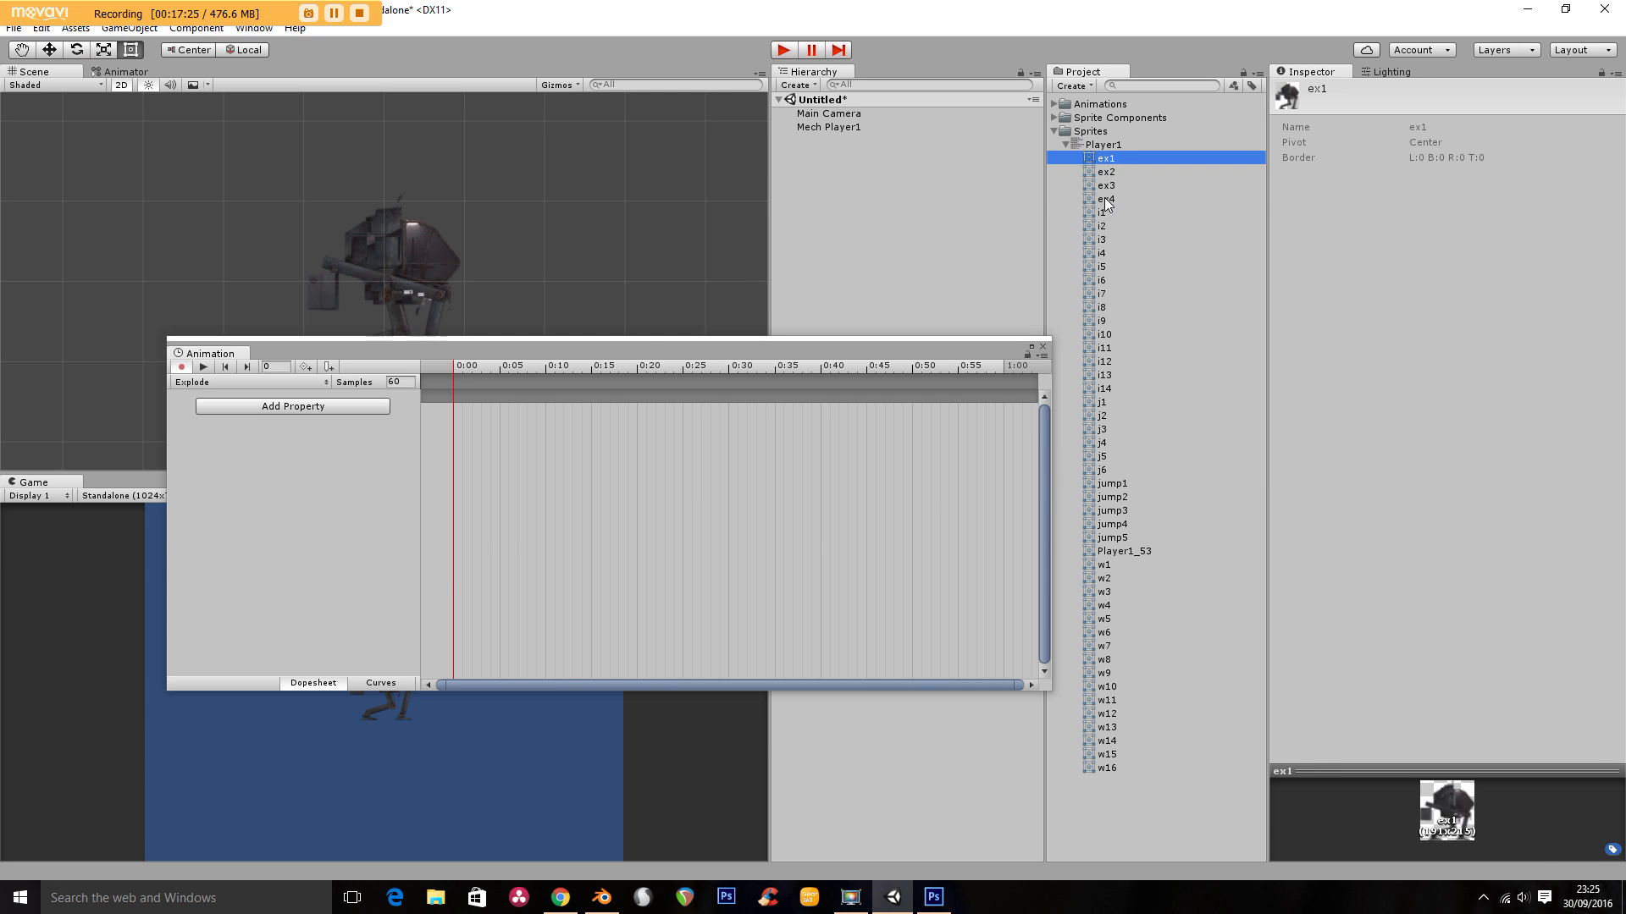
shift+click(1104, 197)
drag(1094, 158, 488, 462)
click(395, 380)
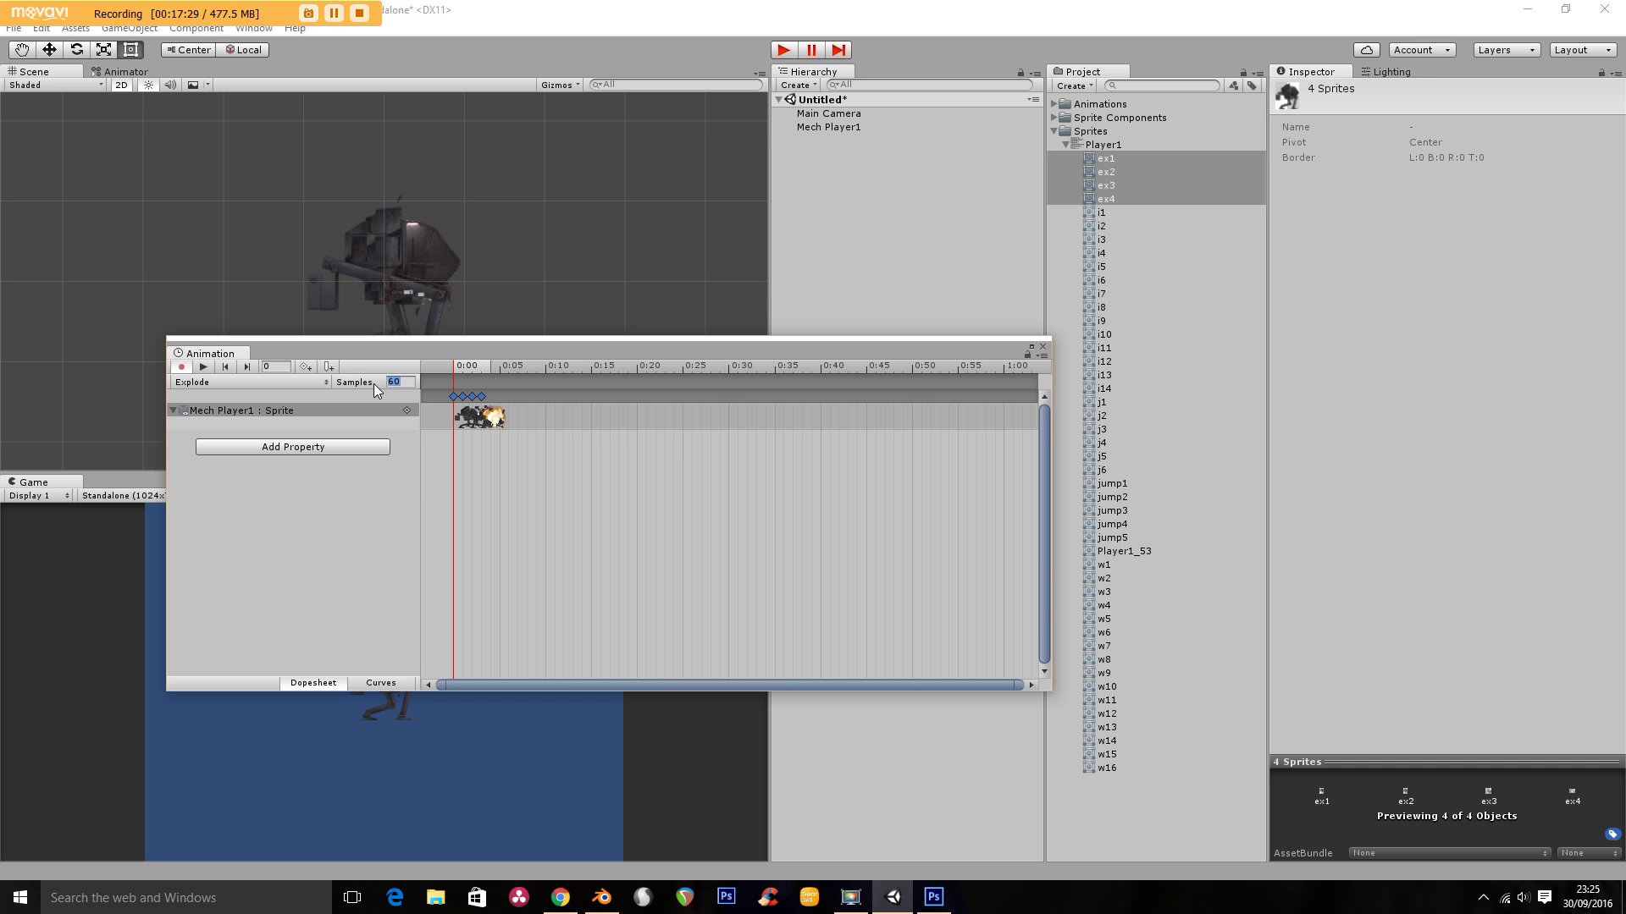
text(12)
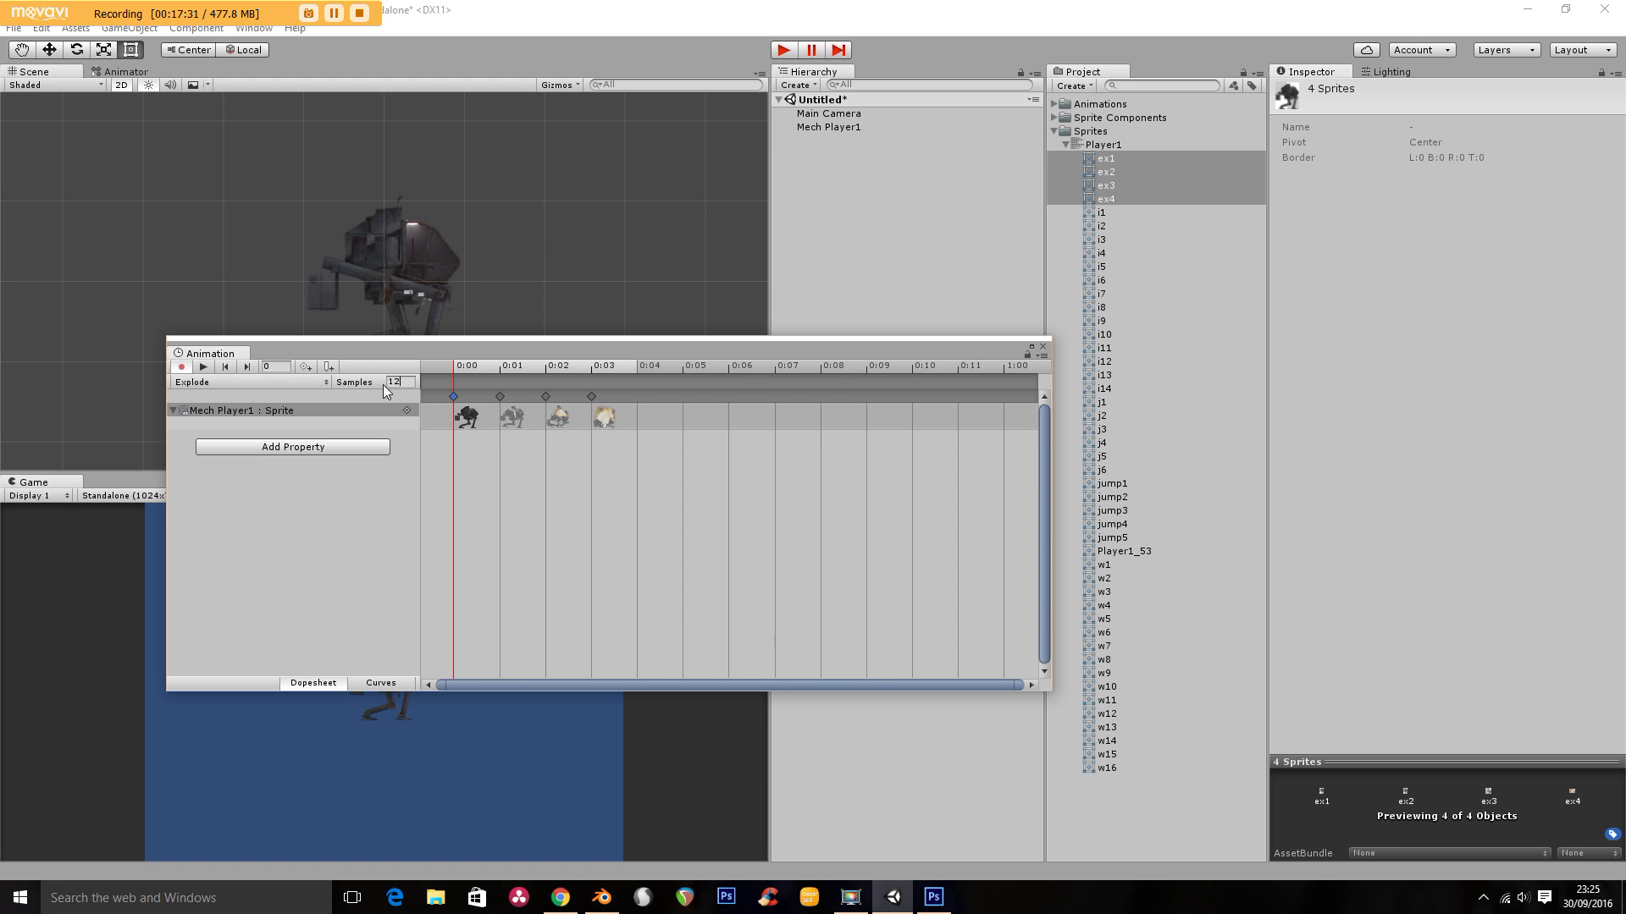
click(203, 366)
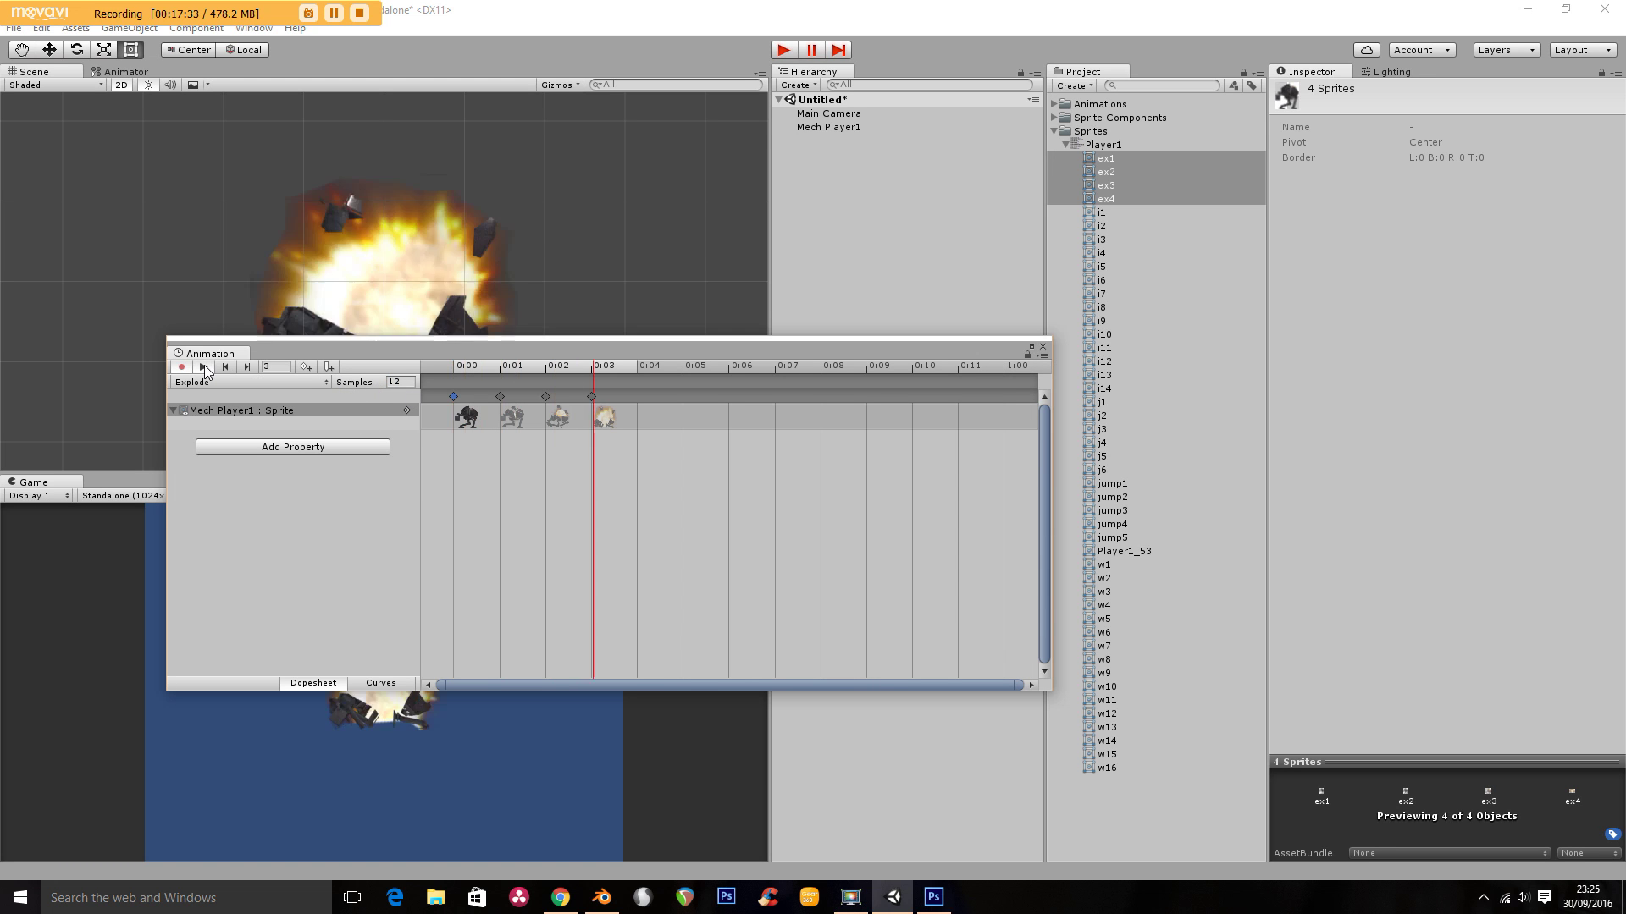
Move the Animation window clear of the explosion in the scene and try samples of 8, 4, 6 and 18 on the Explode clip
drag(379, 352, 409, 471)
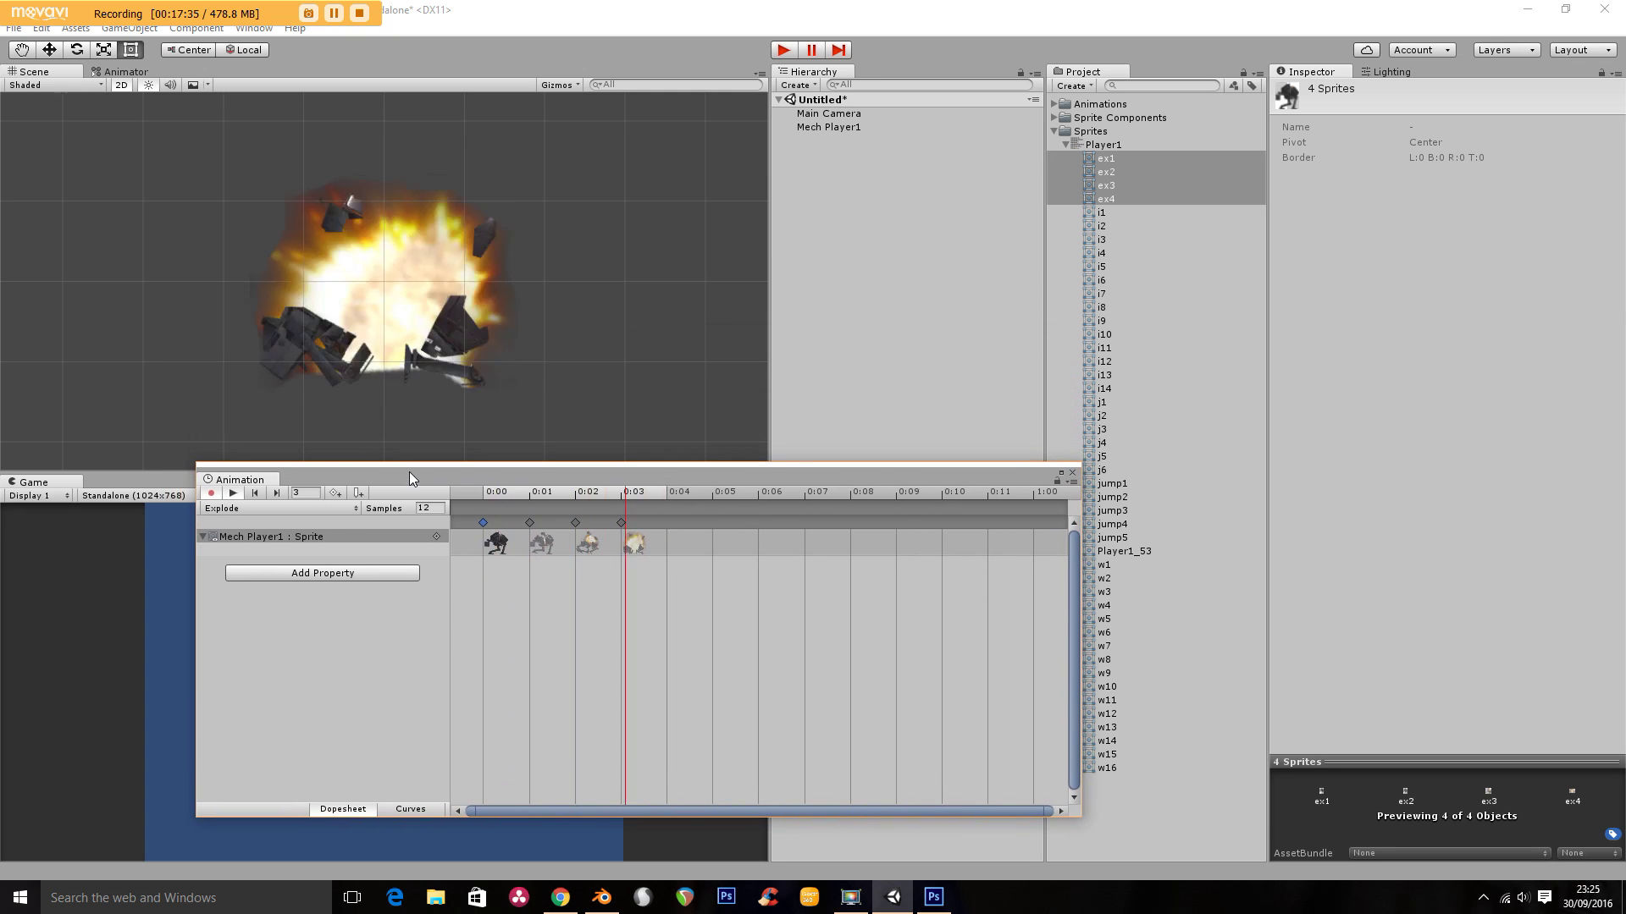
click(425, 508)
text(8)
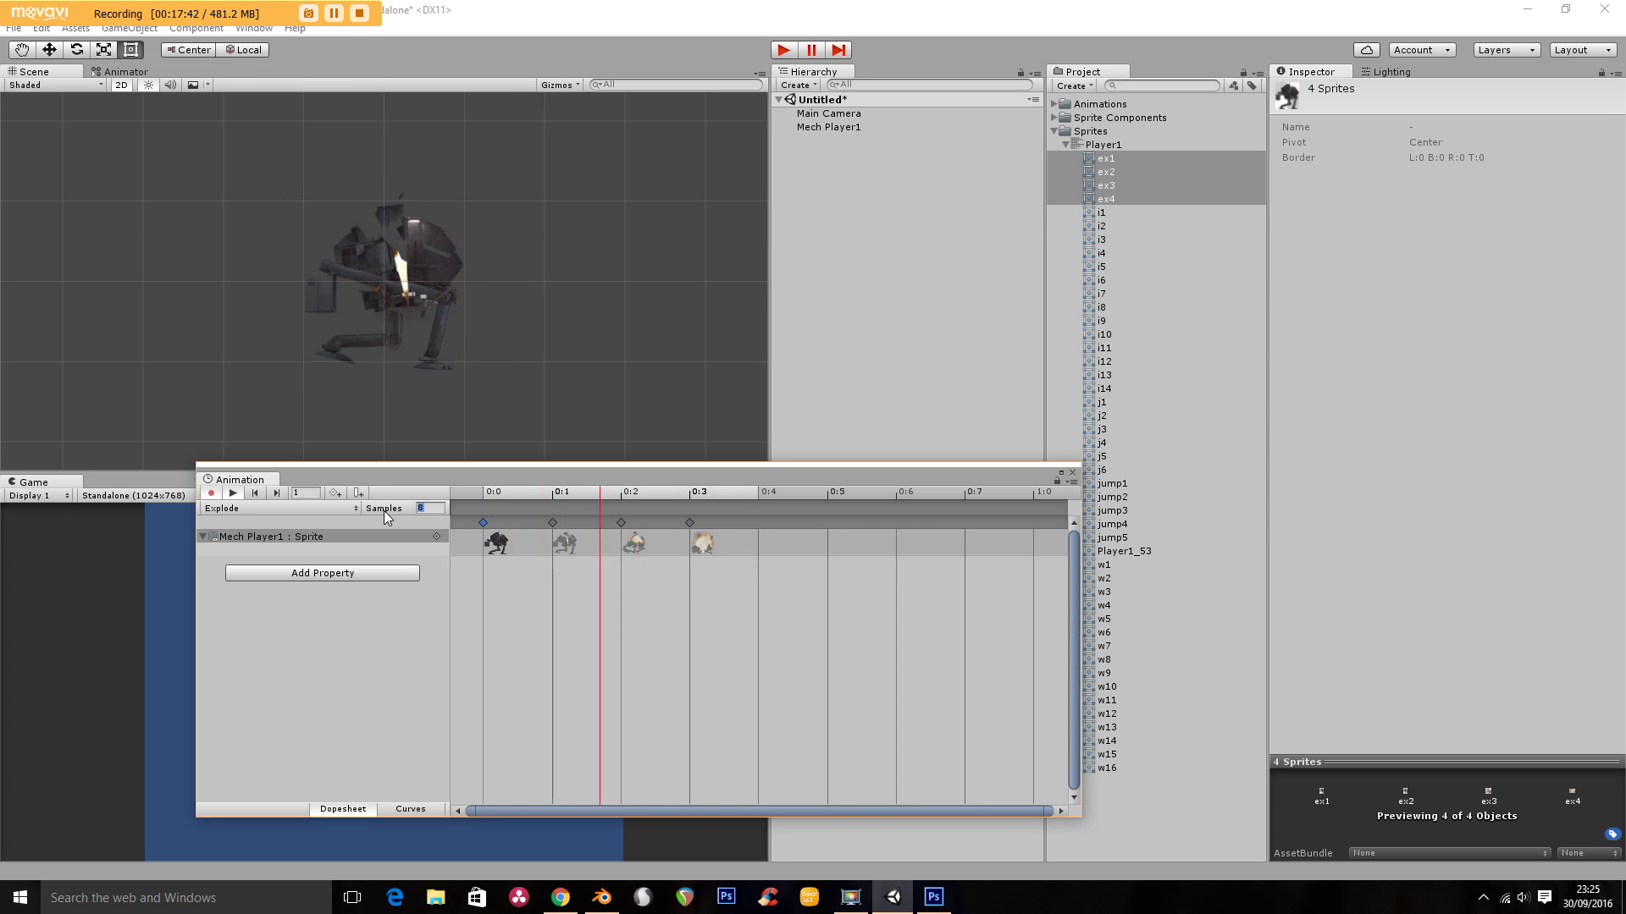
key(BackSpace)
text(4)
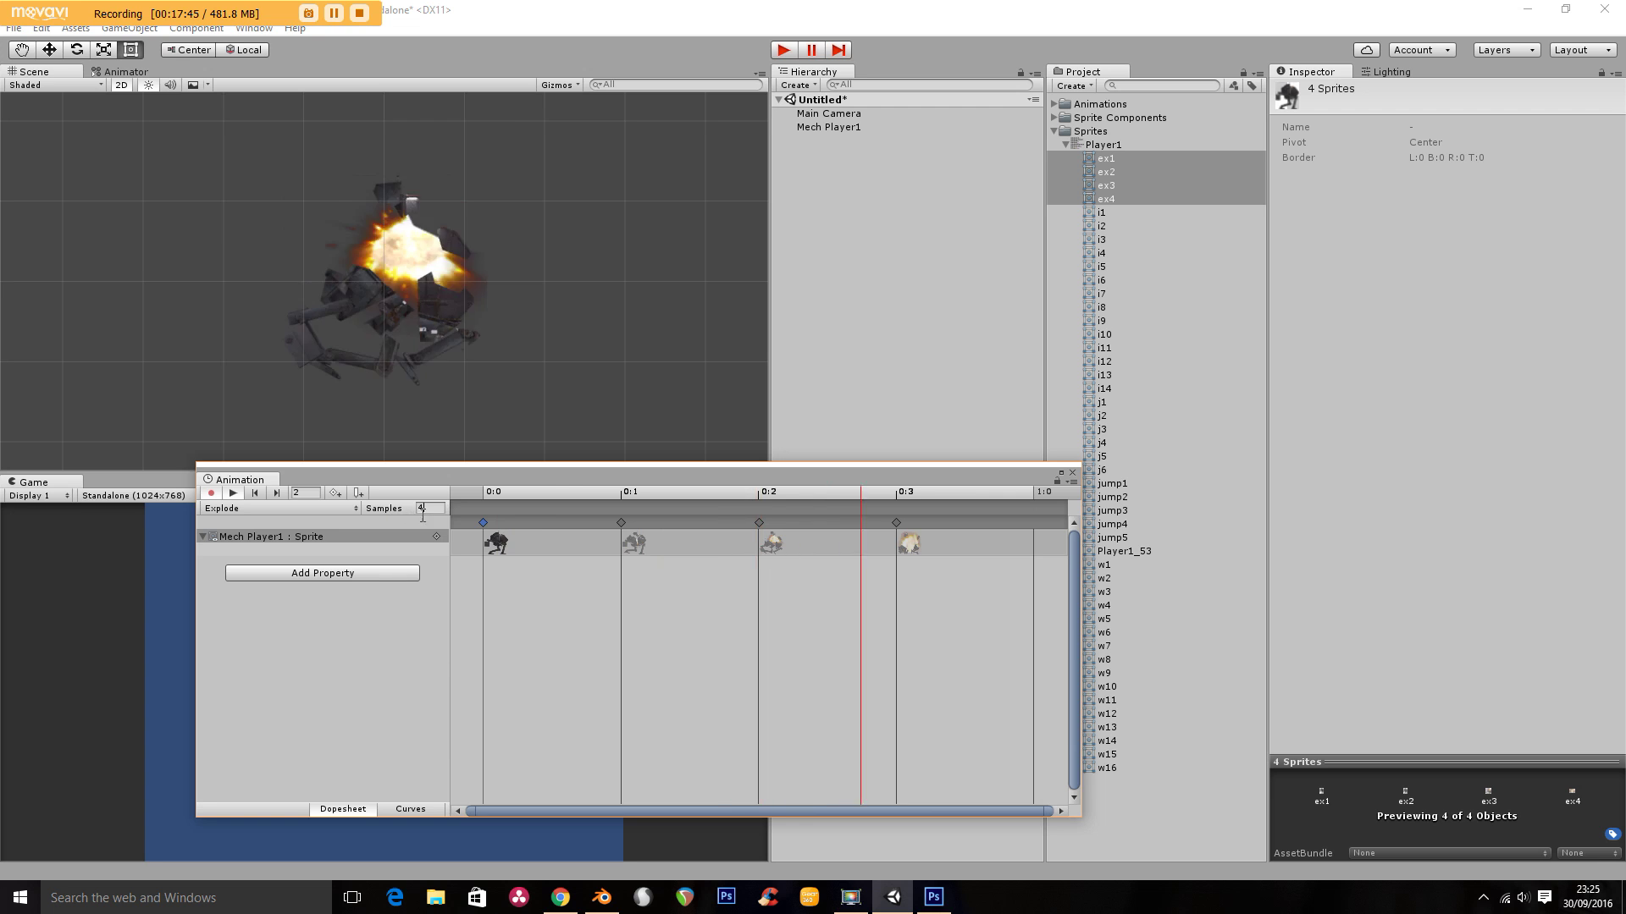
drag(427, 509, 382, 511)
text(6)
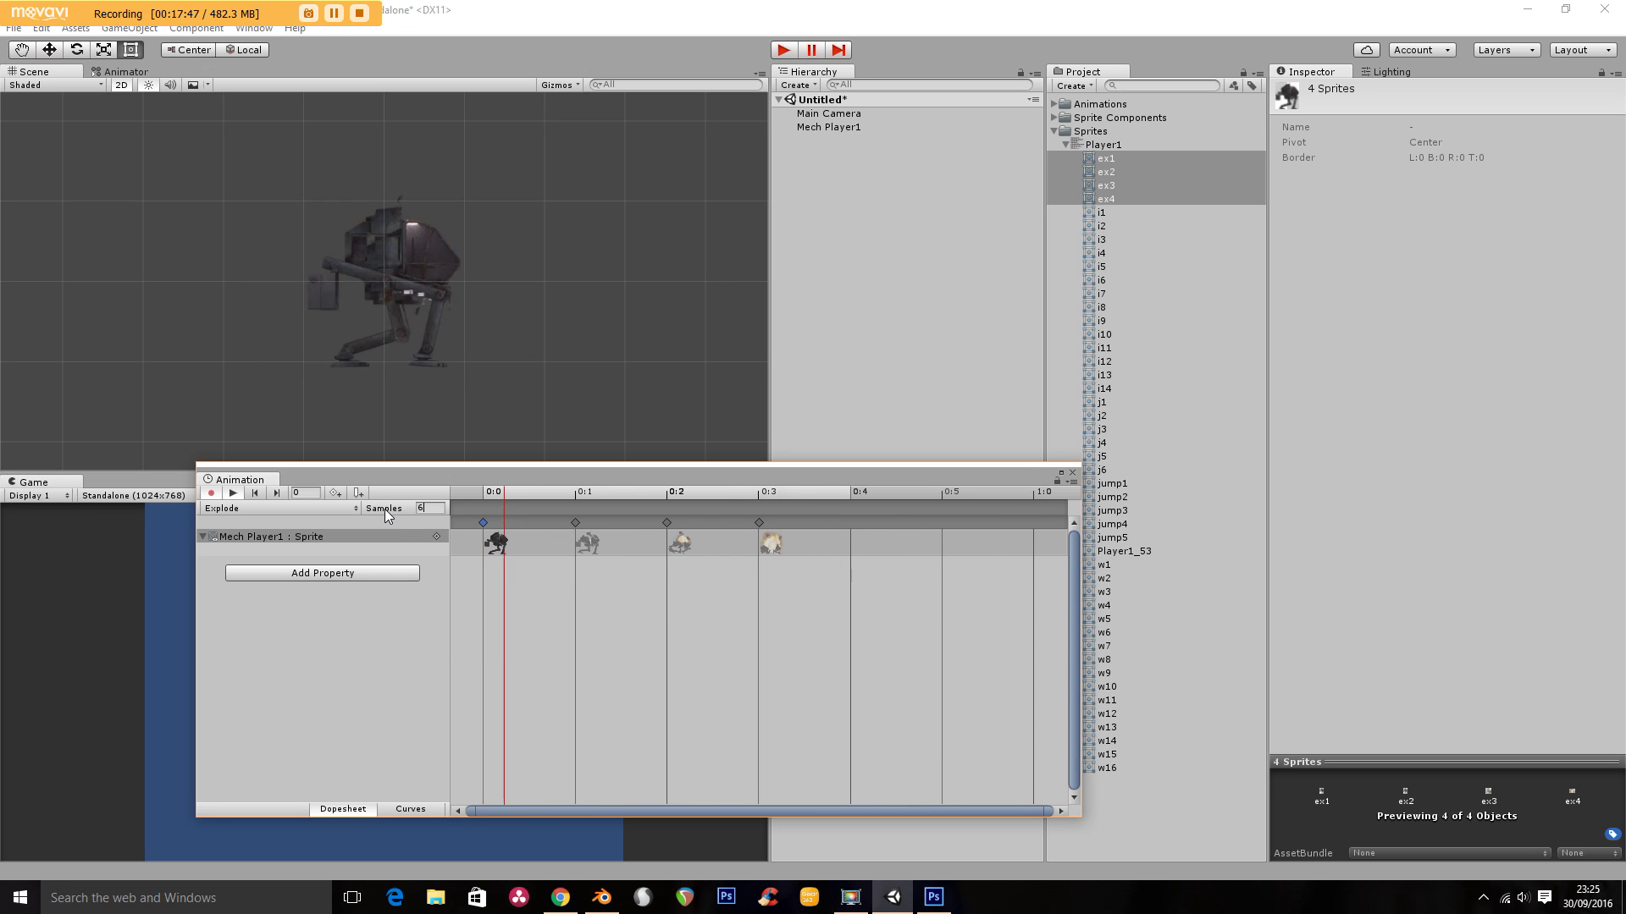
drag(432, 508, 386, 511)
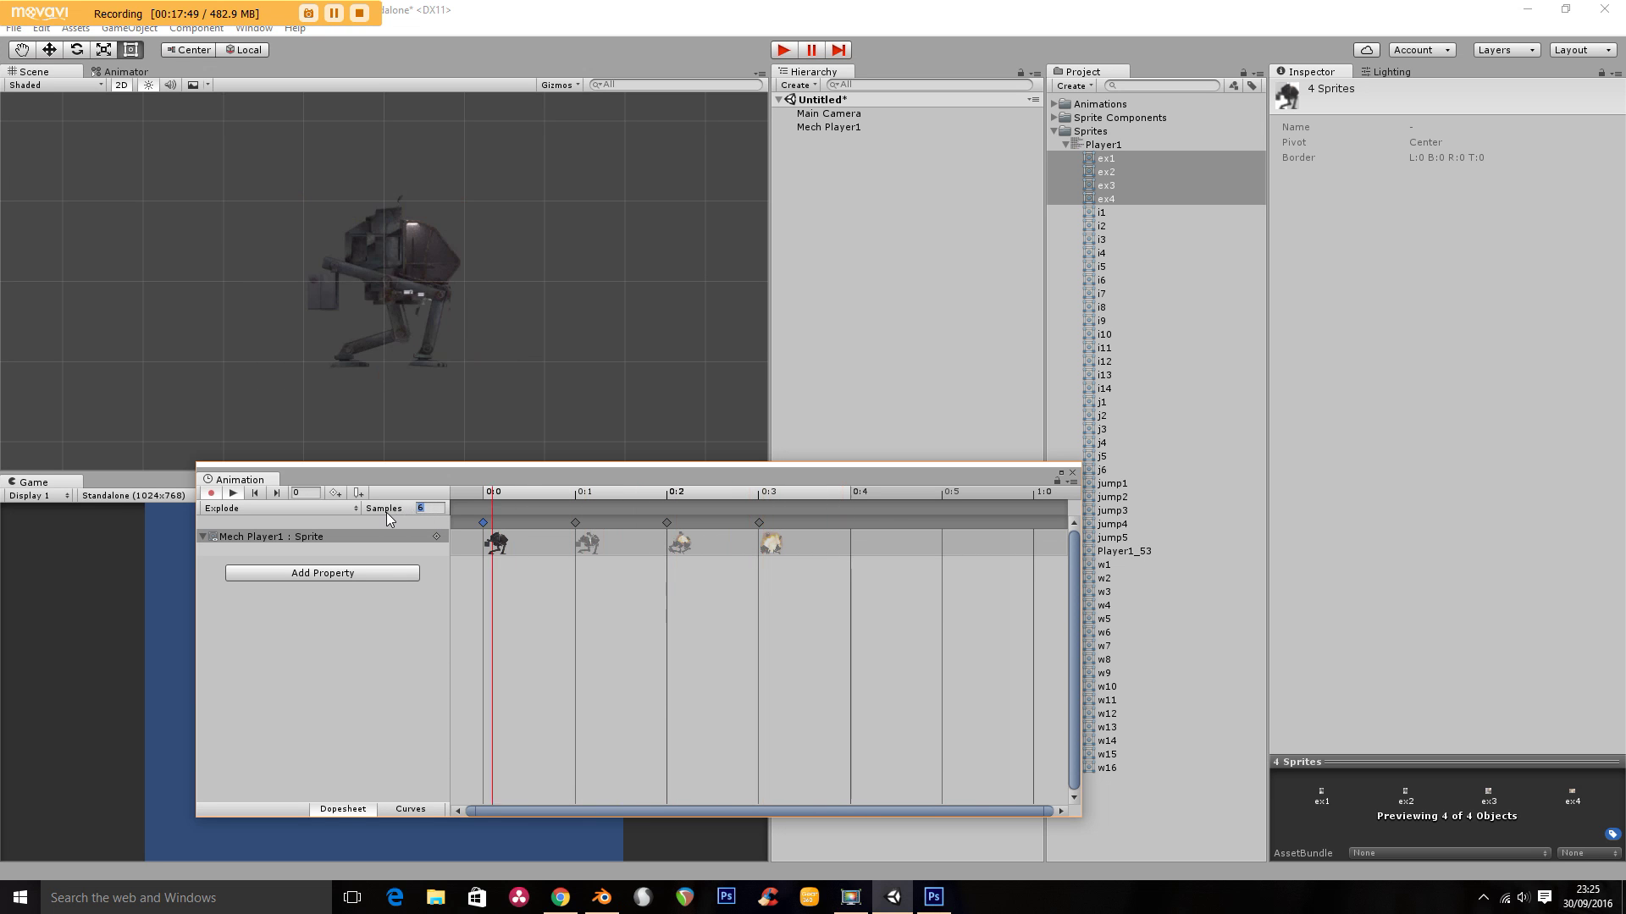
text(18)
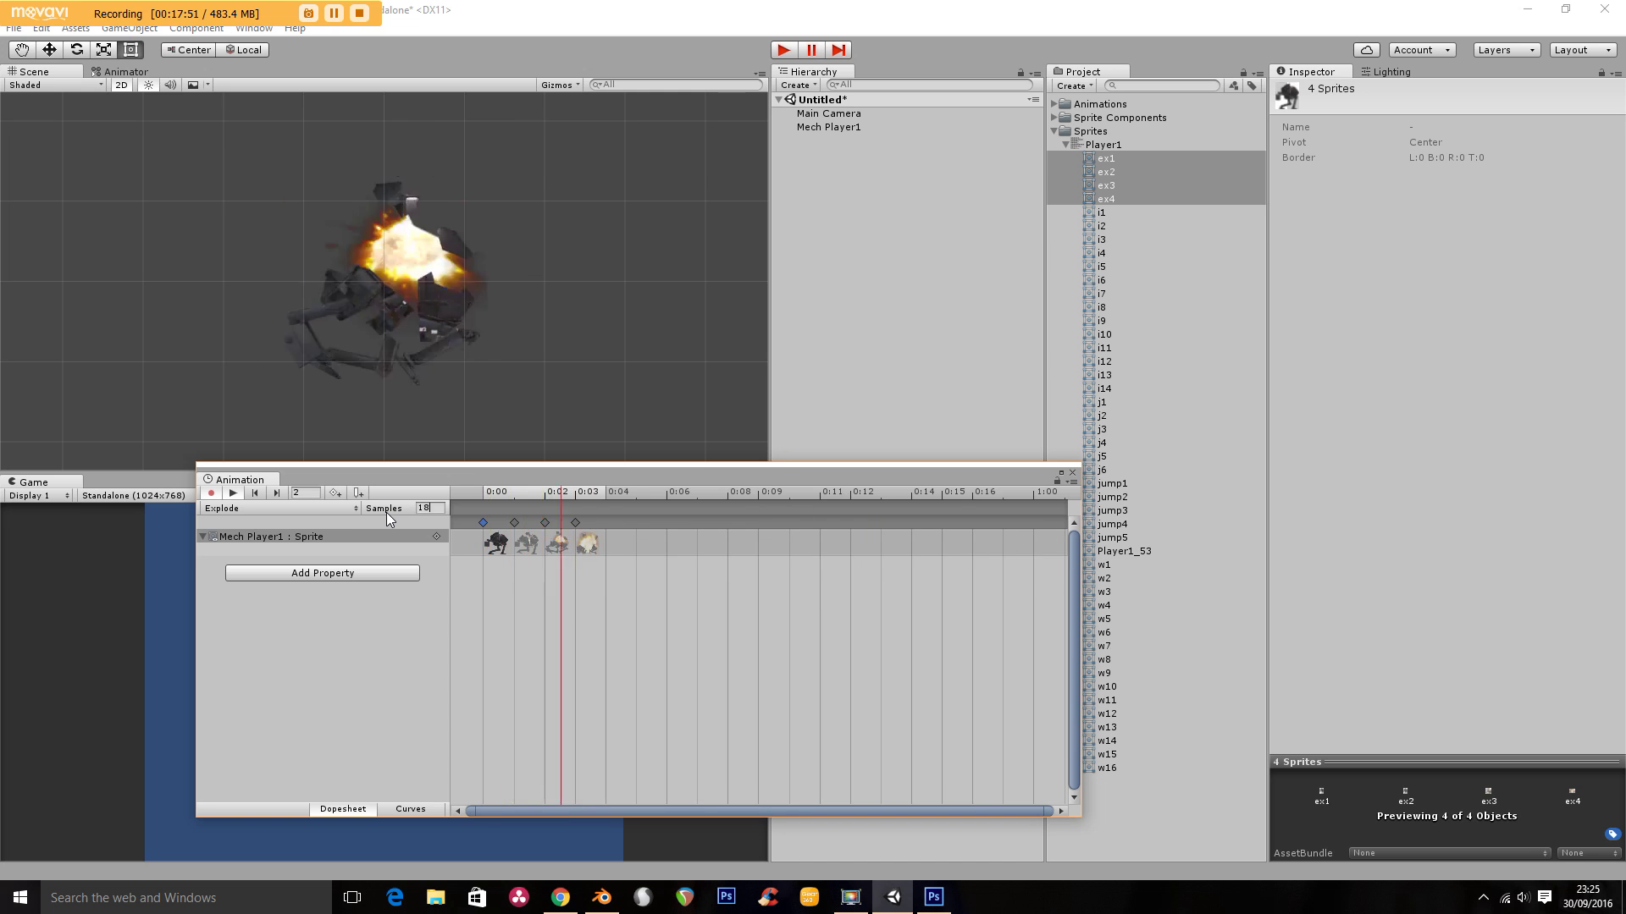
Set the Explode clip's samples to 12 and stop its playback
key(BackSpace)
text(2)
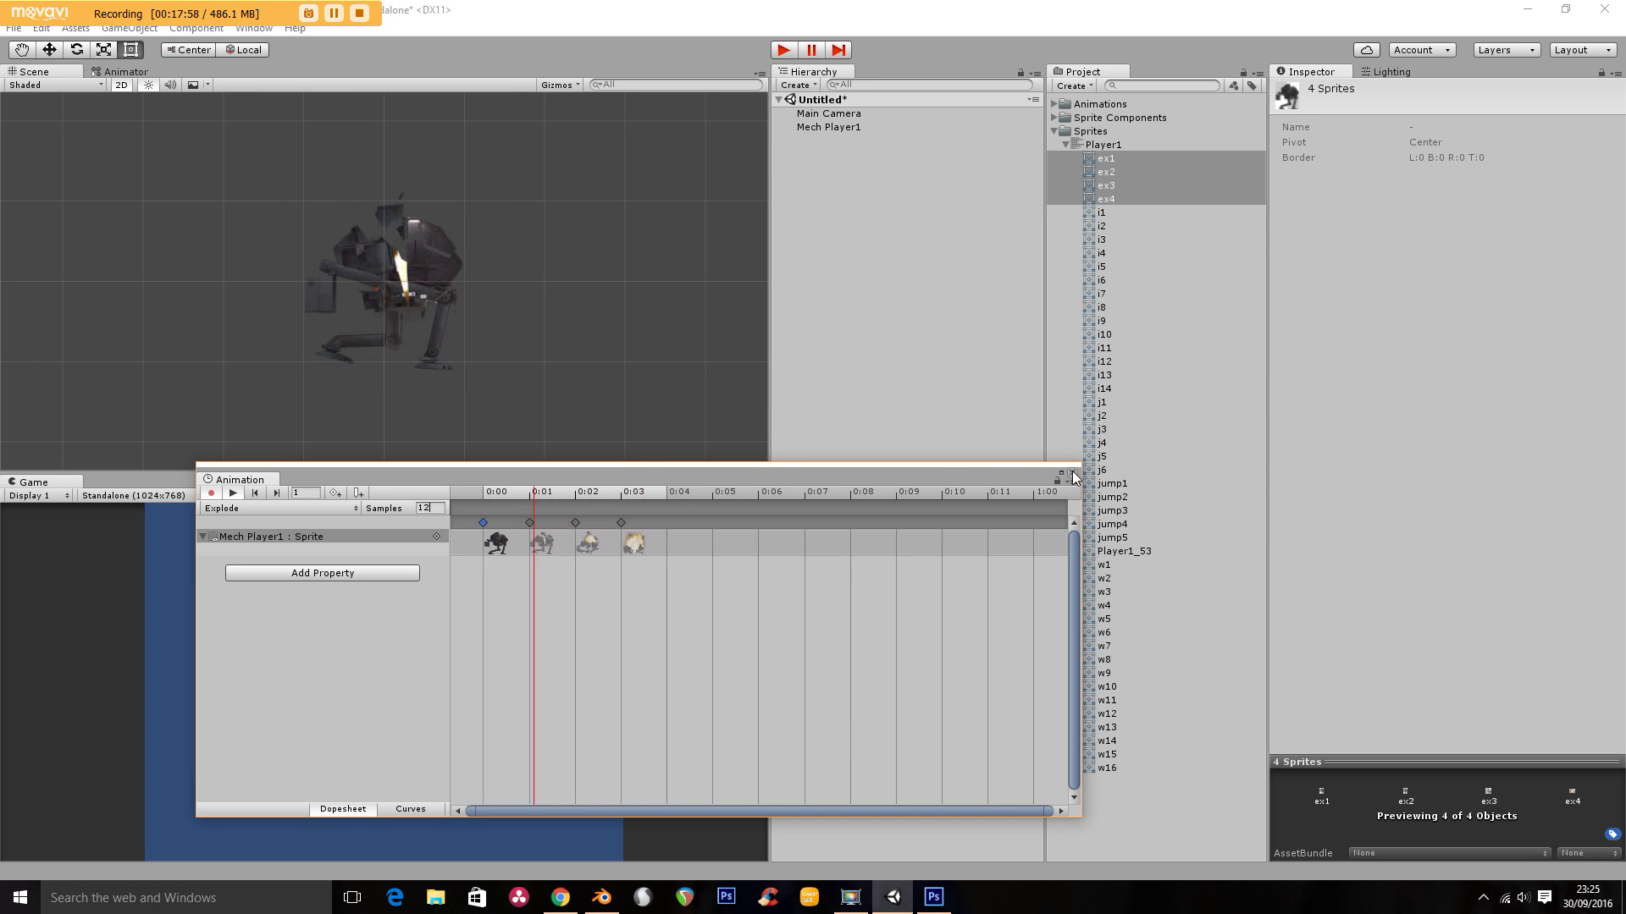
click(234, 494)
drag(887, 467, 822, 417)
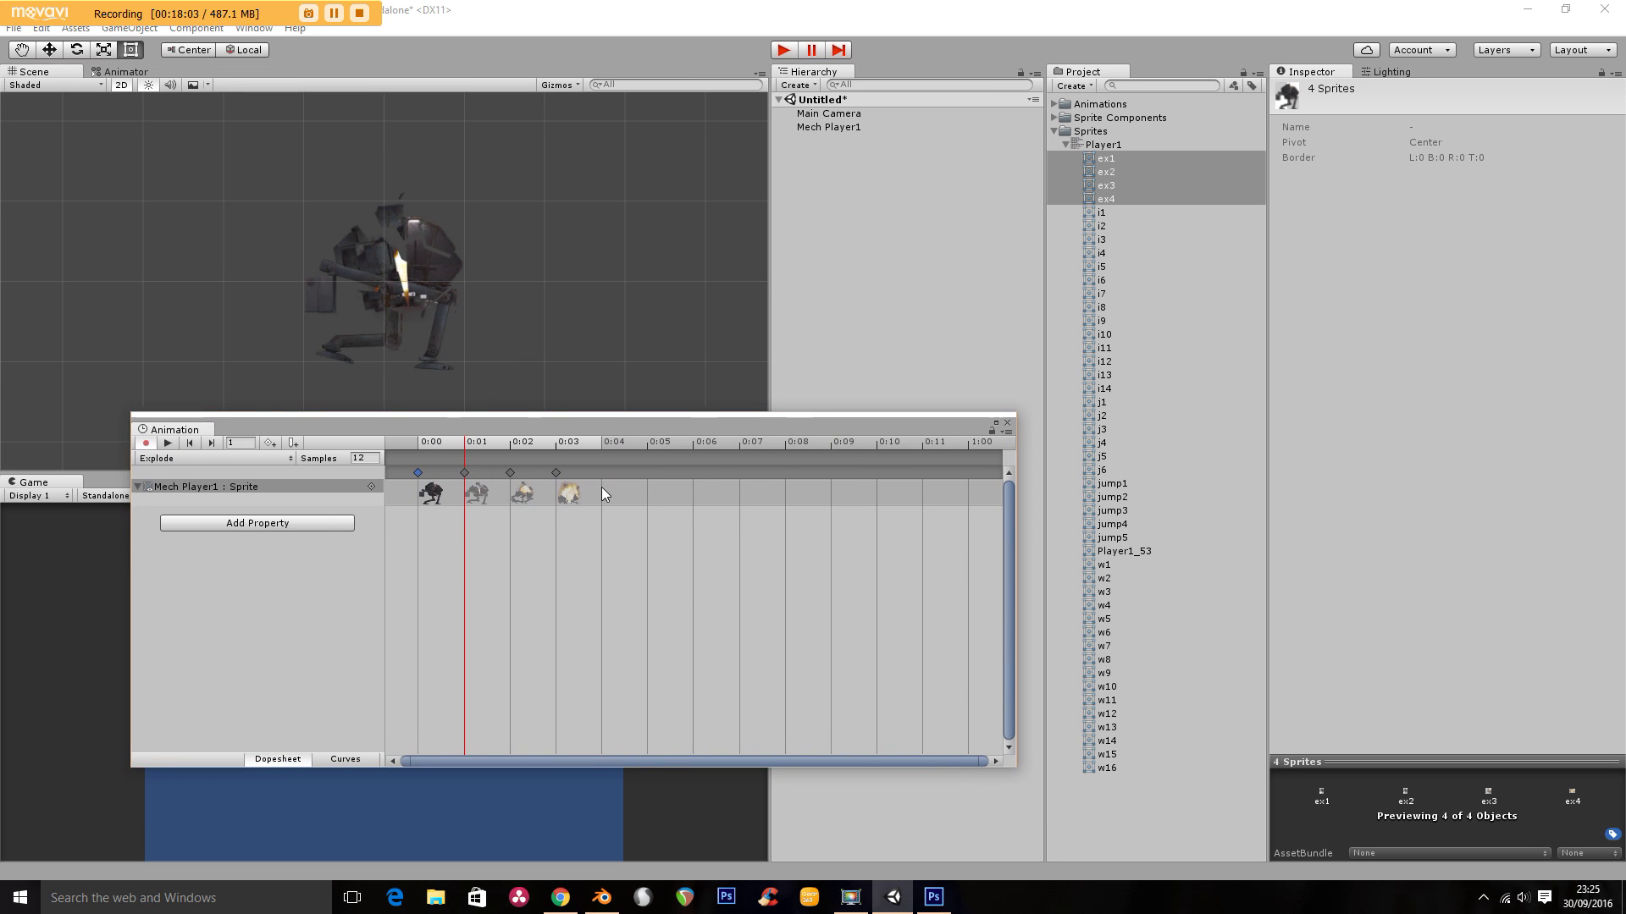
Review the list of Mech Player1's animation clips and close the Animation window
click(165, 459)
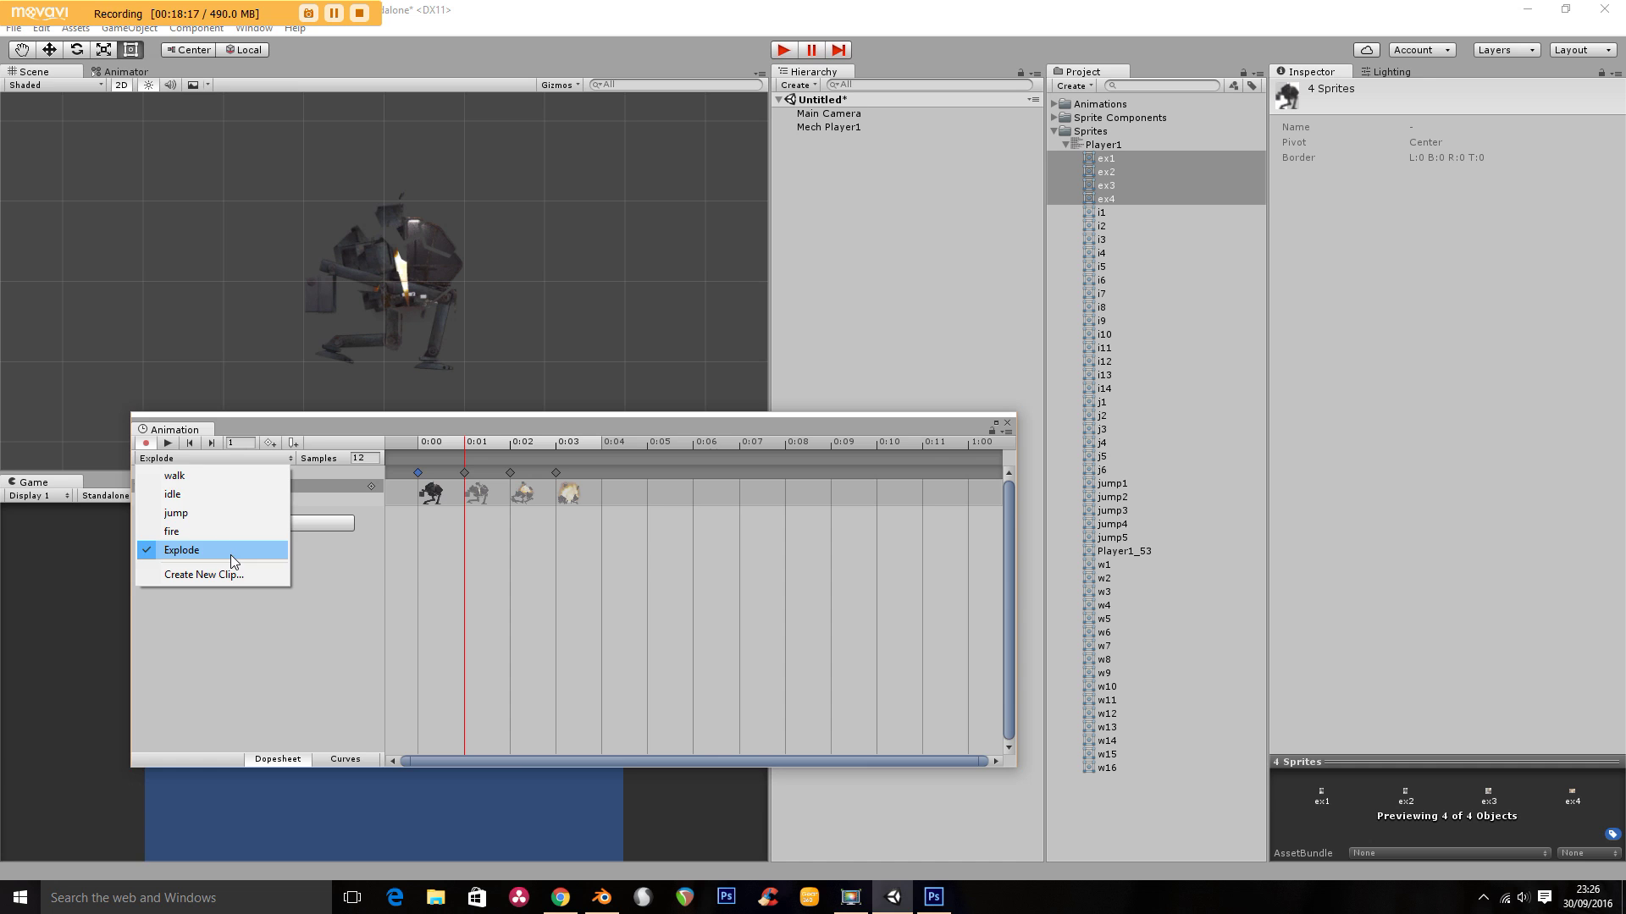
click(381, 597)
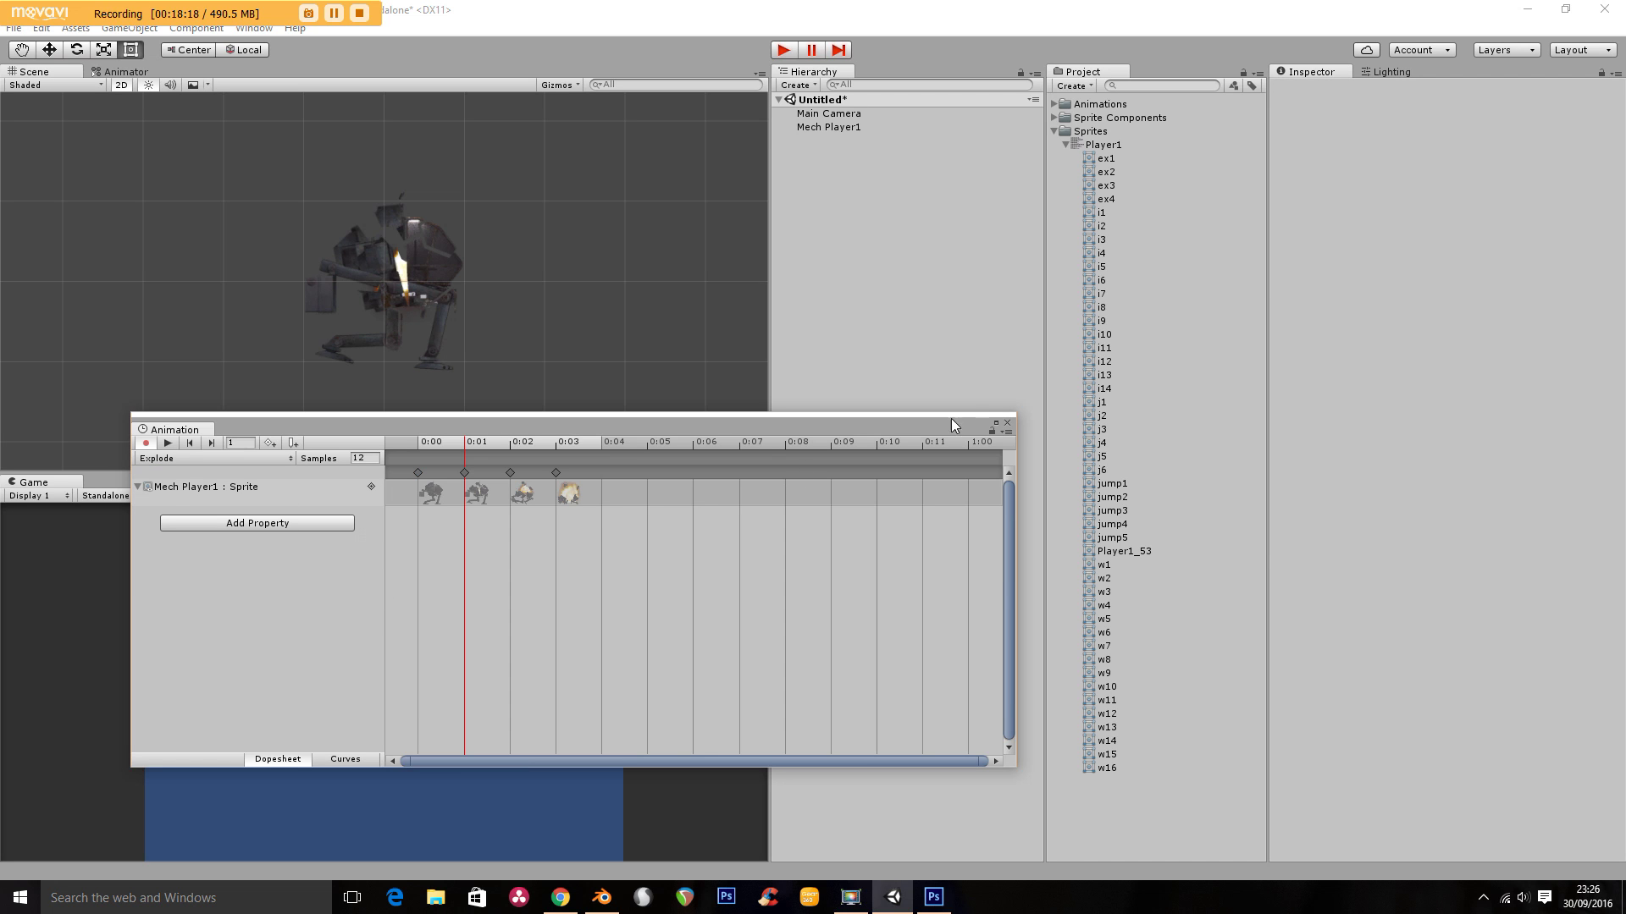
click(1007, 424)
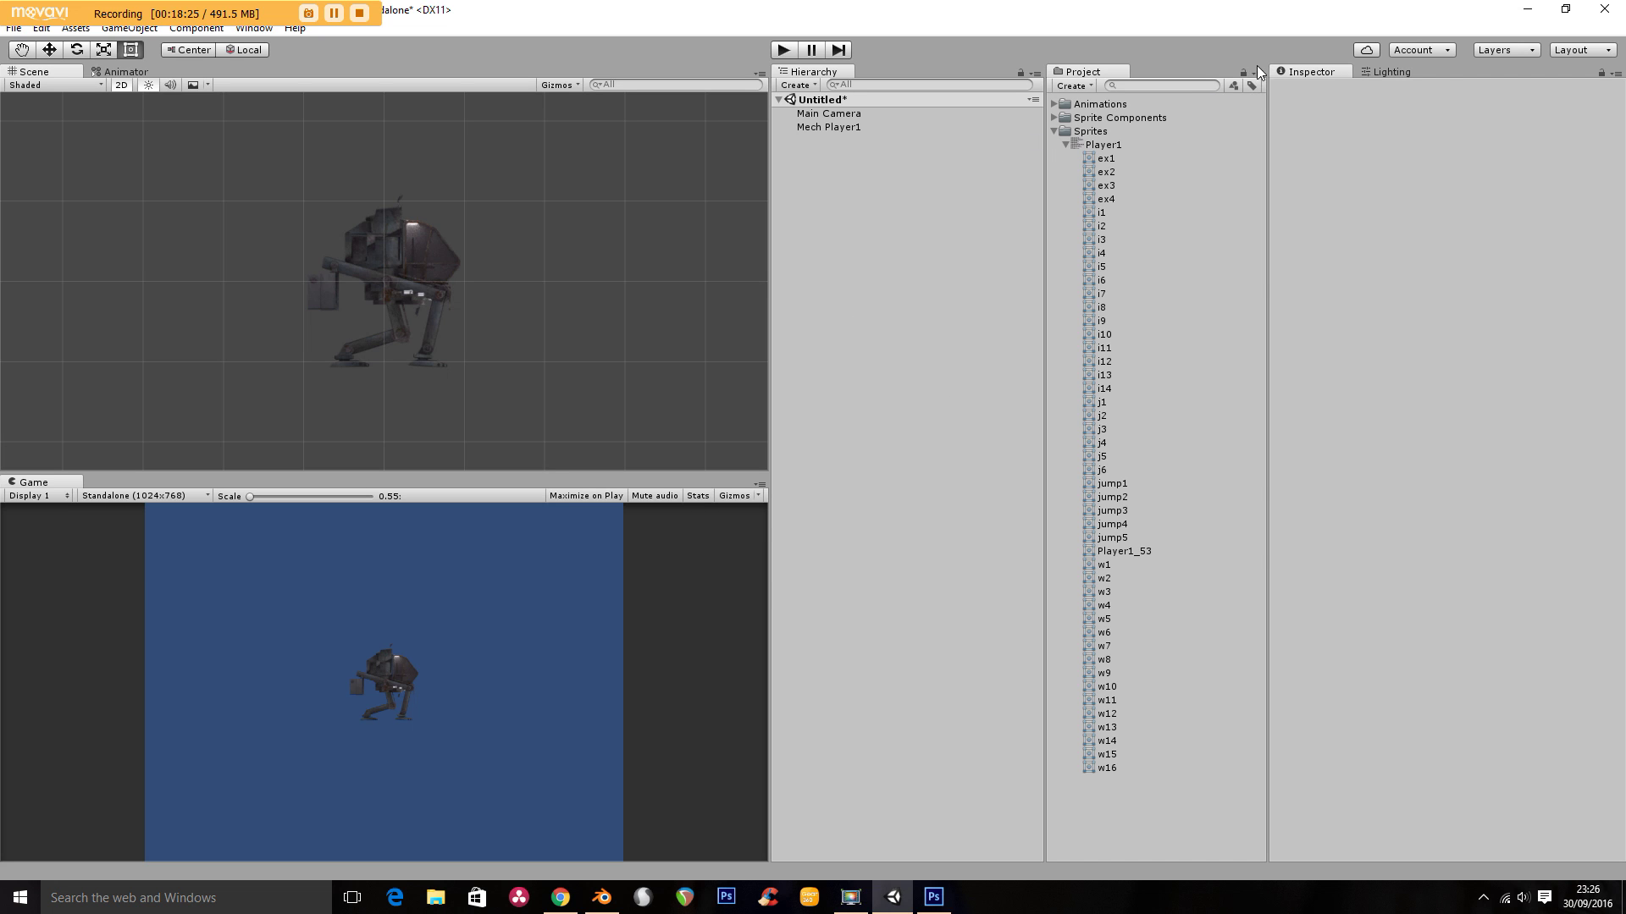
Open the Player1 sprite sheet in the Sprite Editor and locate sprite Player1_53, keeping its slice at its original position
click(1162, 144)
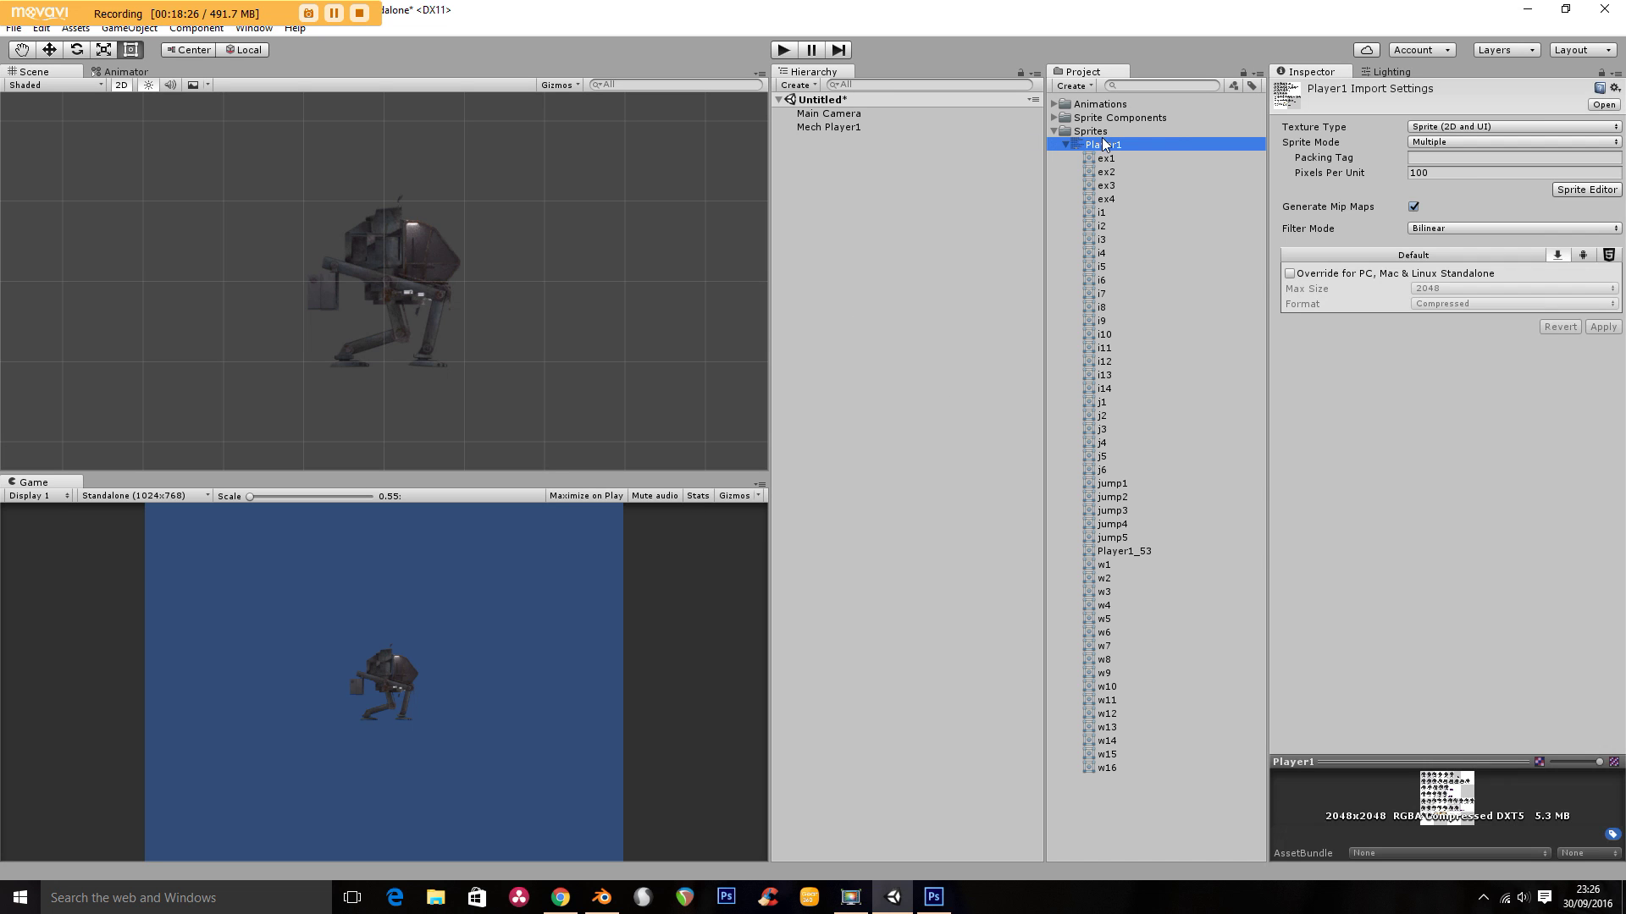
click(1586, 190)
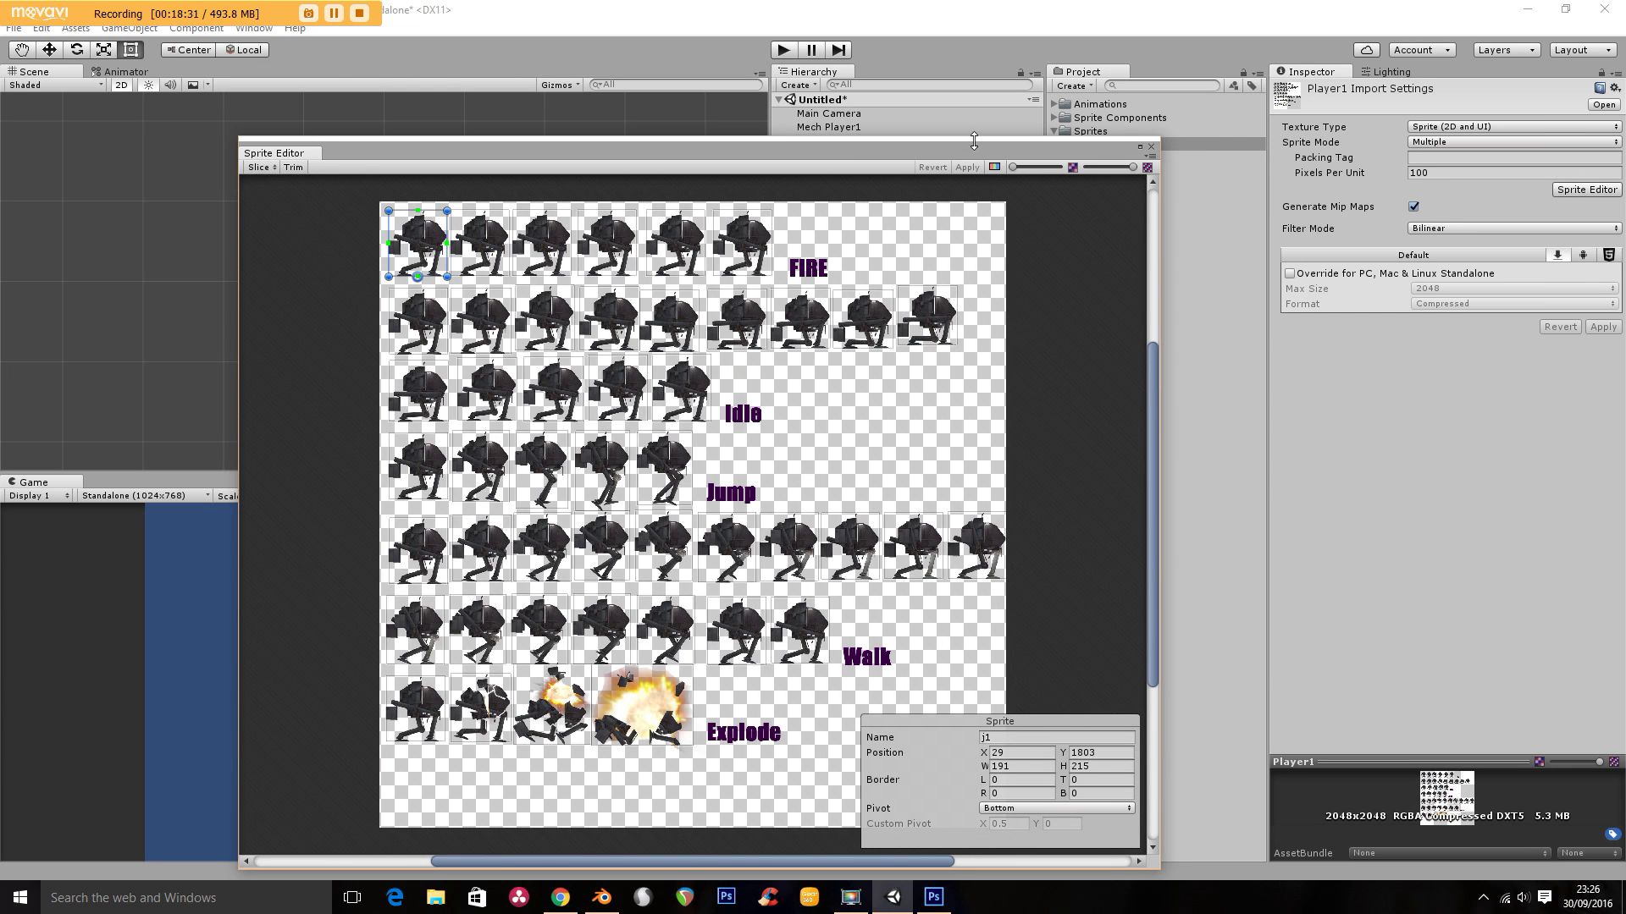
drag(974, 141, 807, 170)
click(1143, 555)
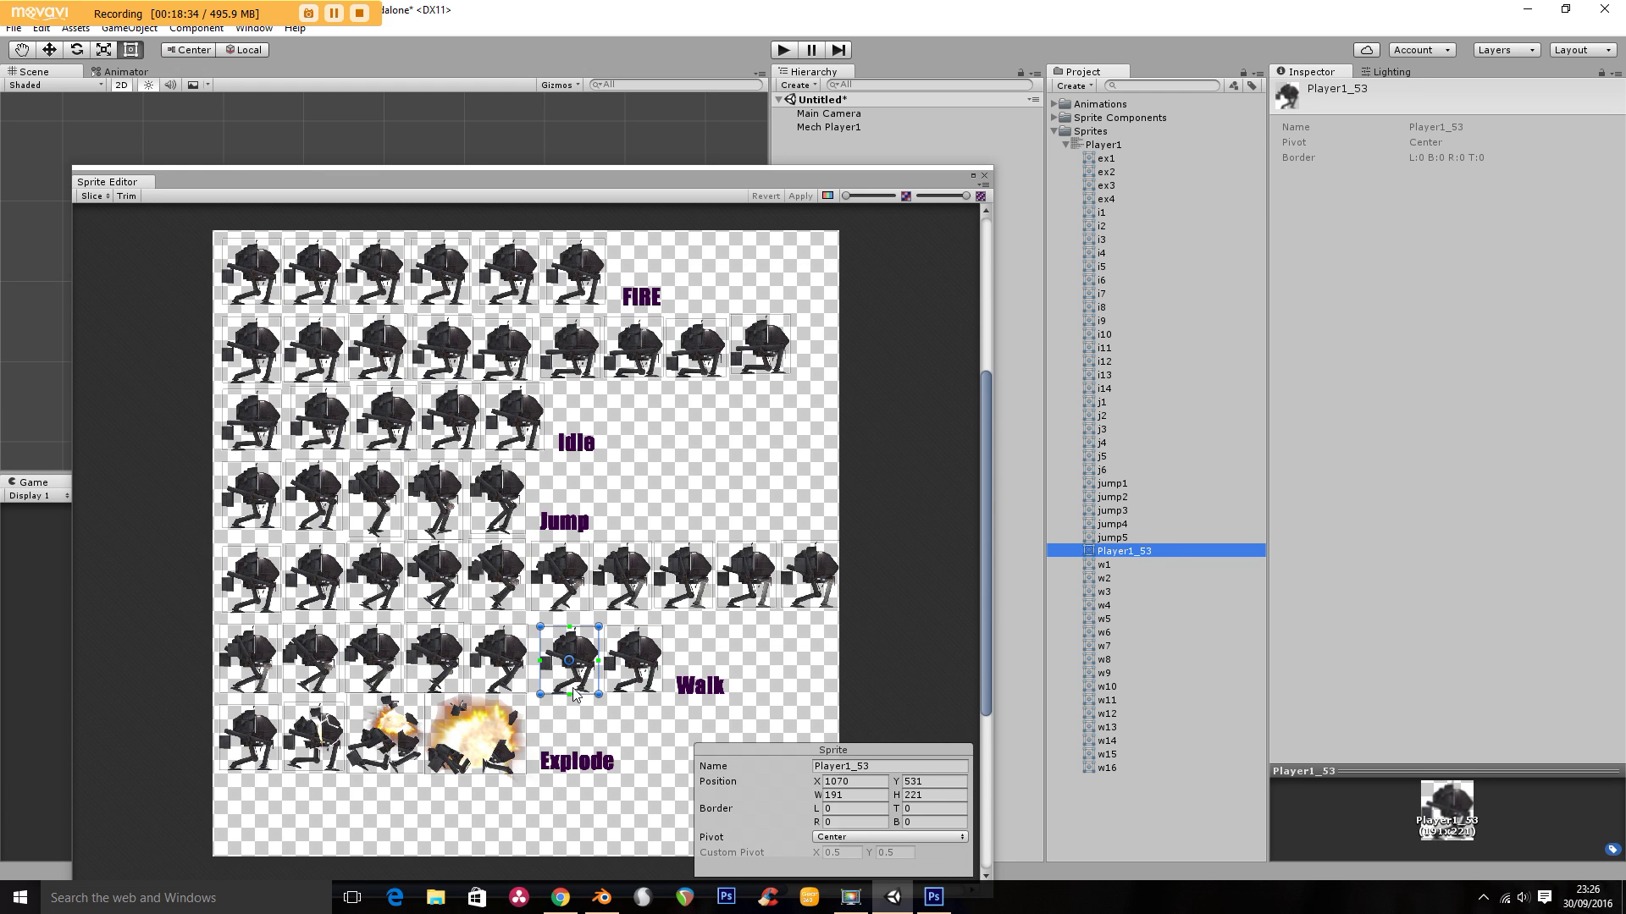
drag(571, 652, 593, 700)
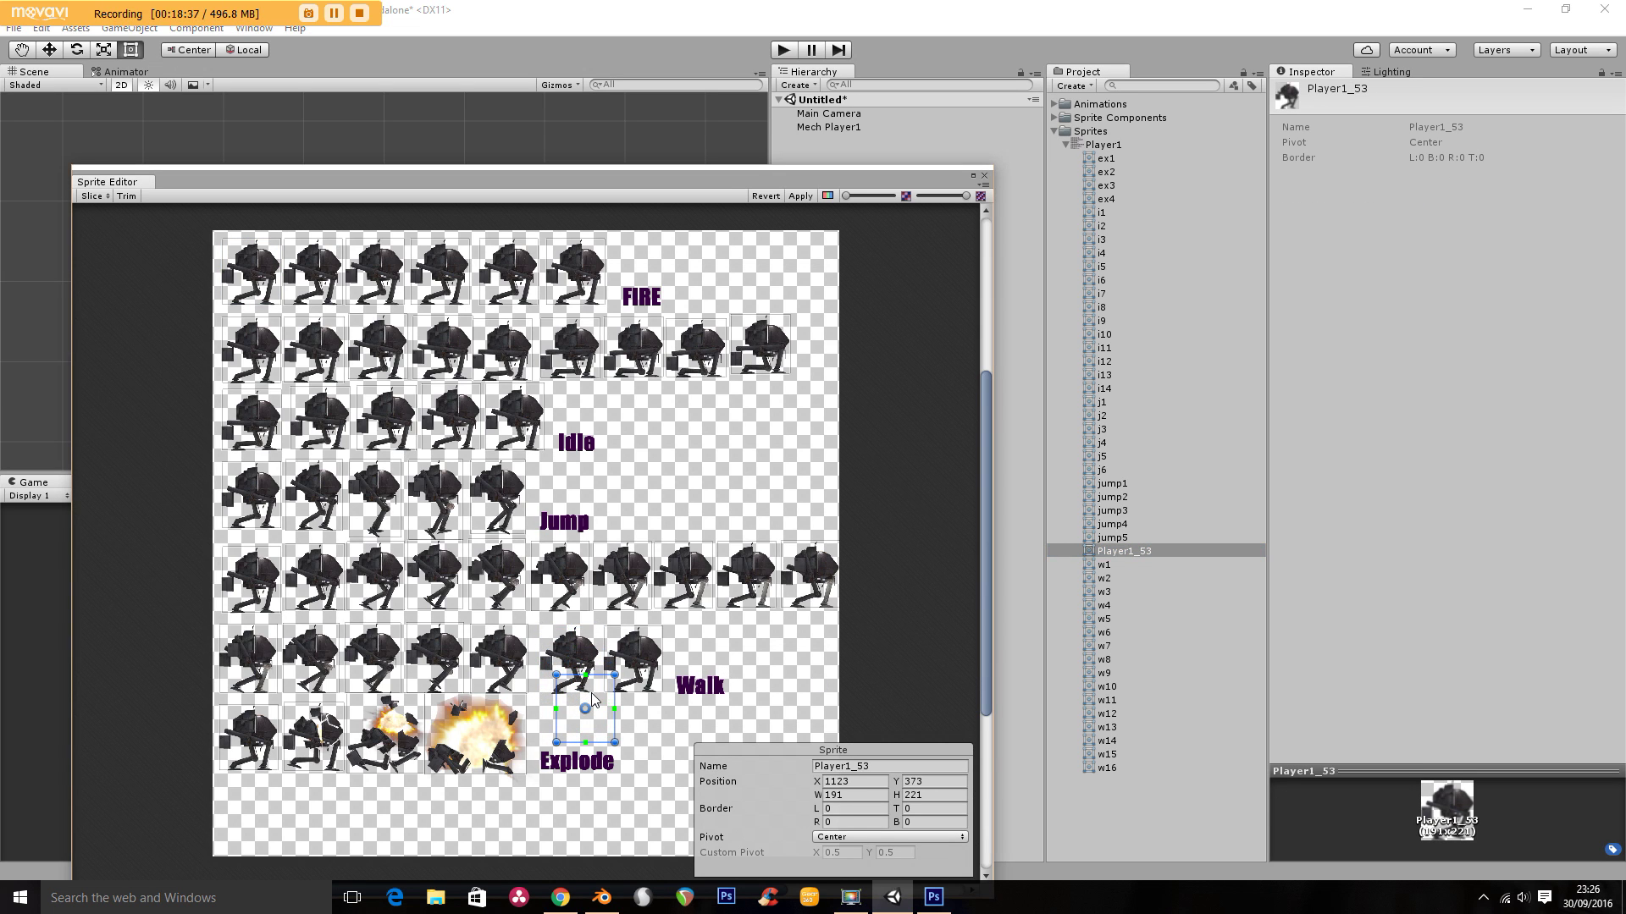
key(ctrl+z)
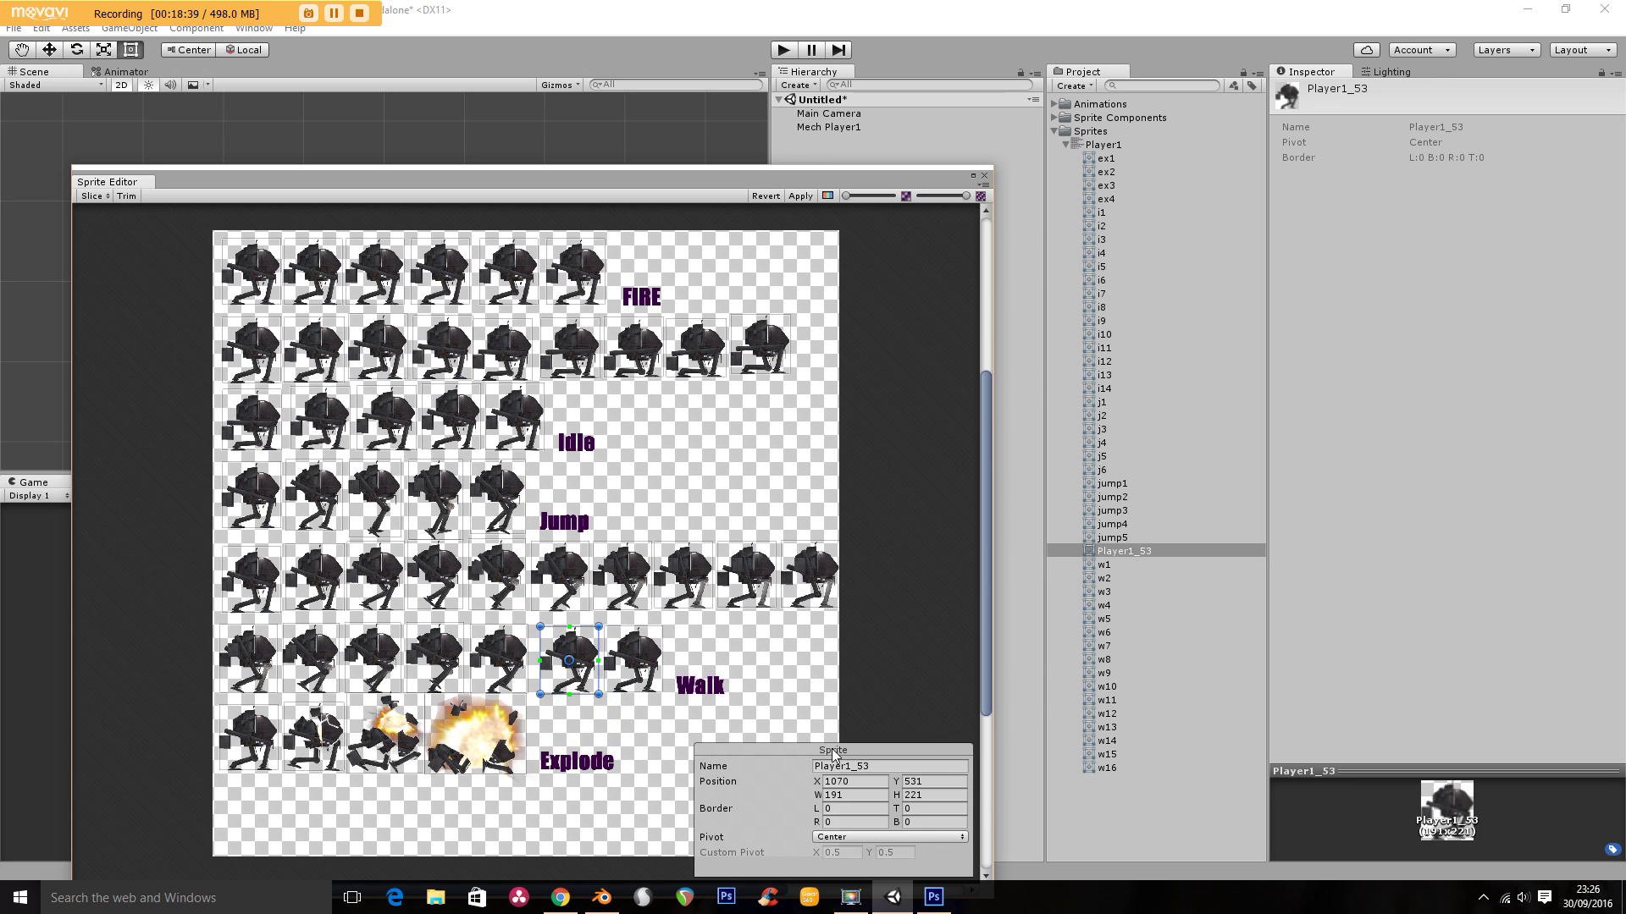
click(500, 670)
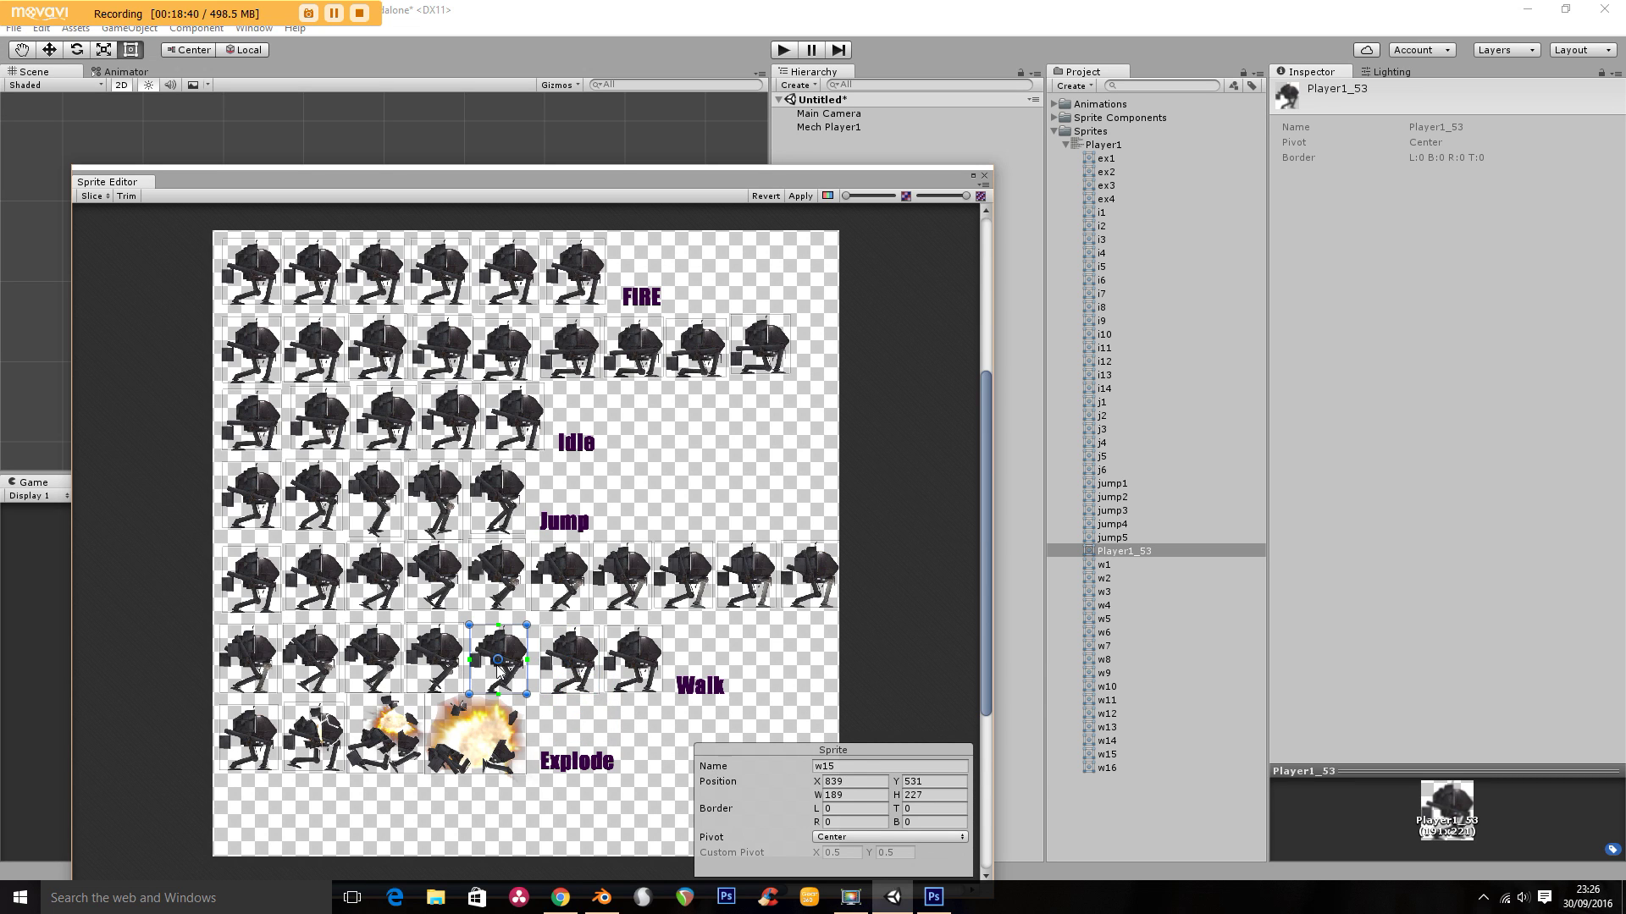
click(558, 670)
click(817, 766)
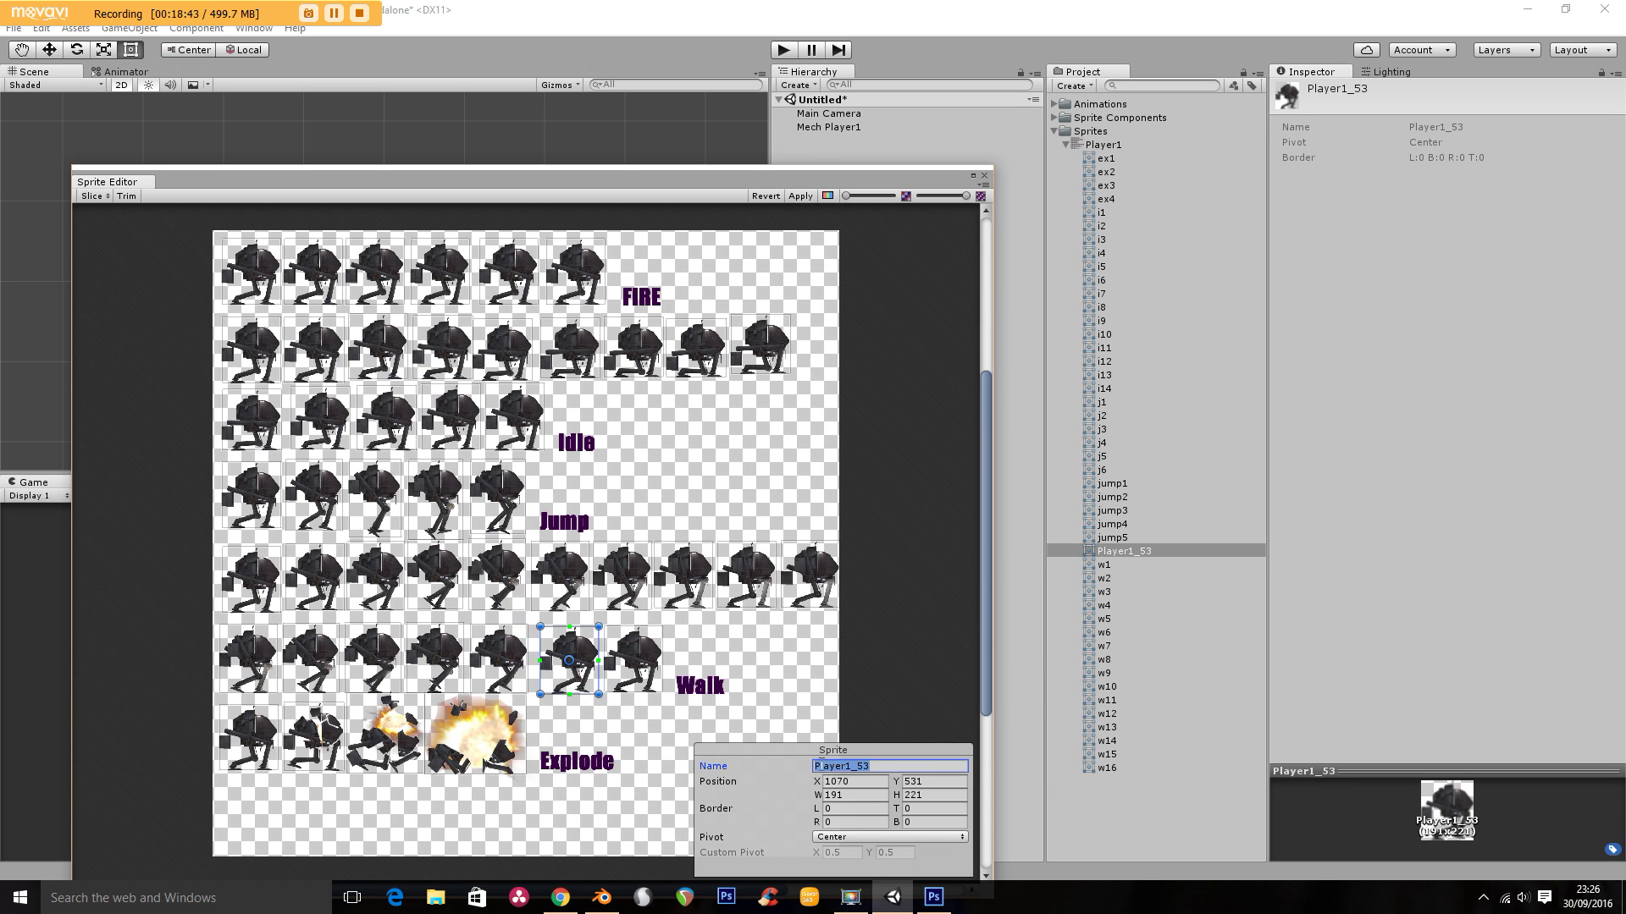
text(w1)
key(Escape)
Rename the last walk sprite to free its name, and rename sprite Player1_53 as w16
click(640, 657)
click(843, 766)
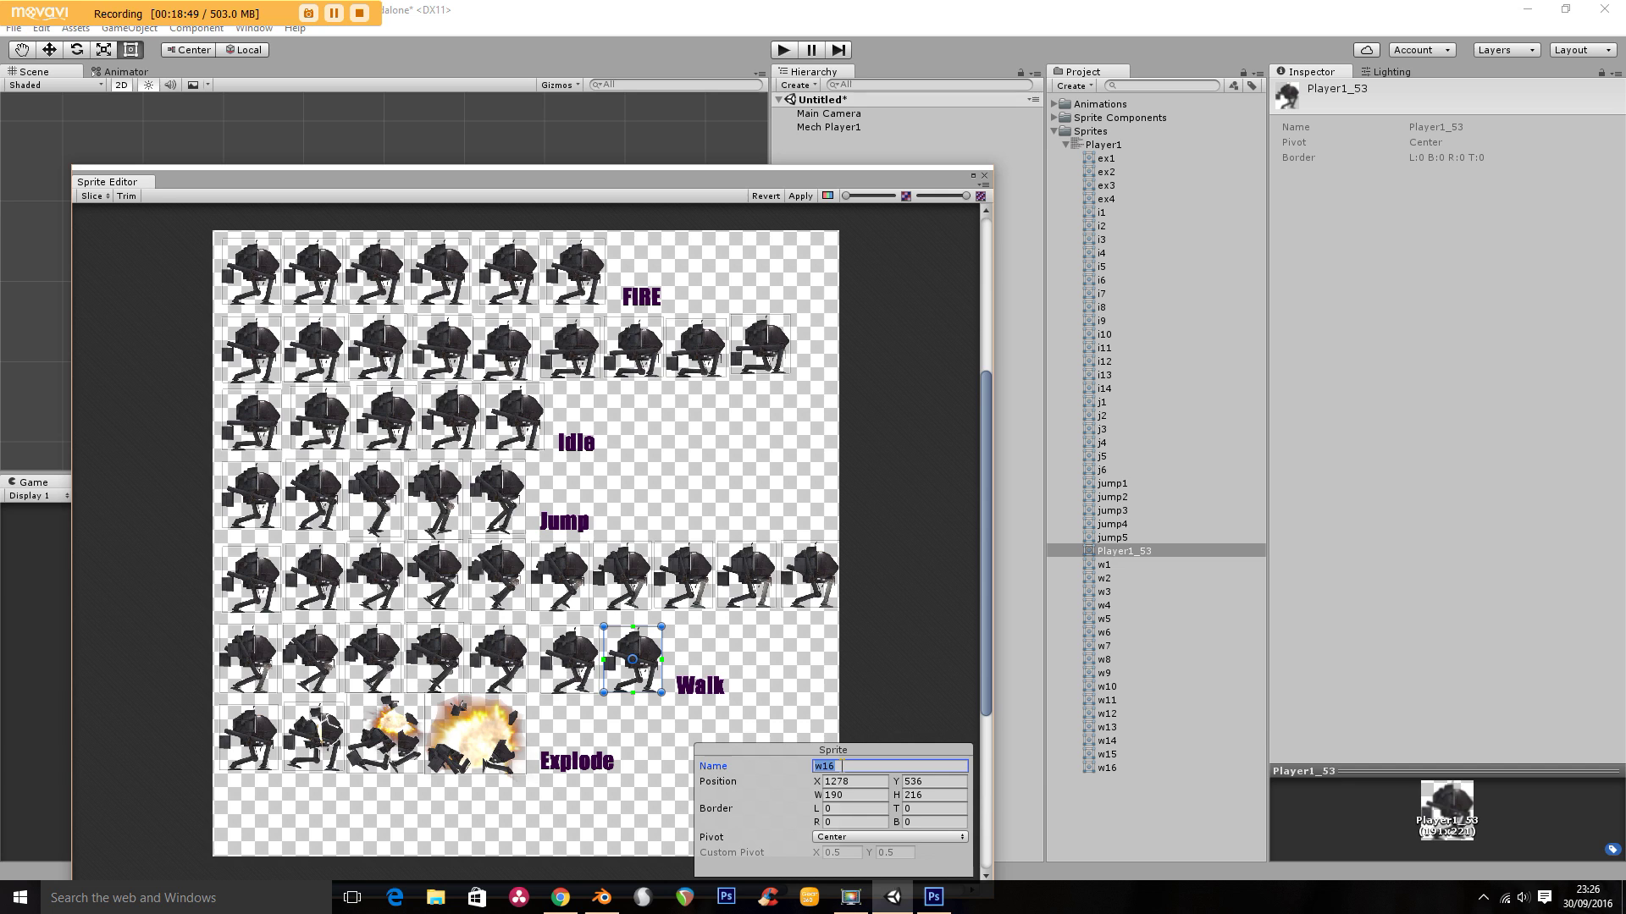
text(w1)
click(573, 688)
click(864, 765)
text(w1)
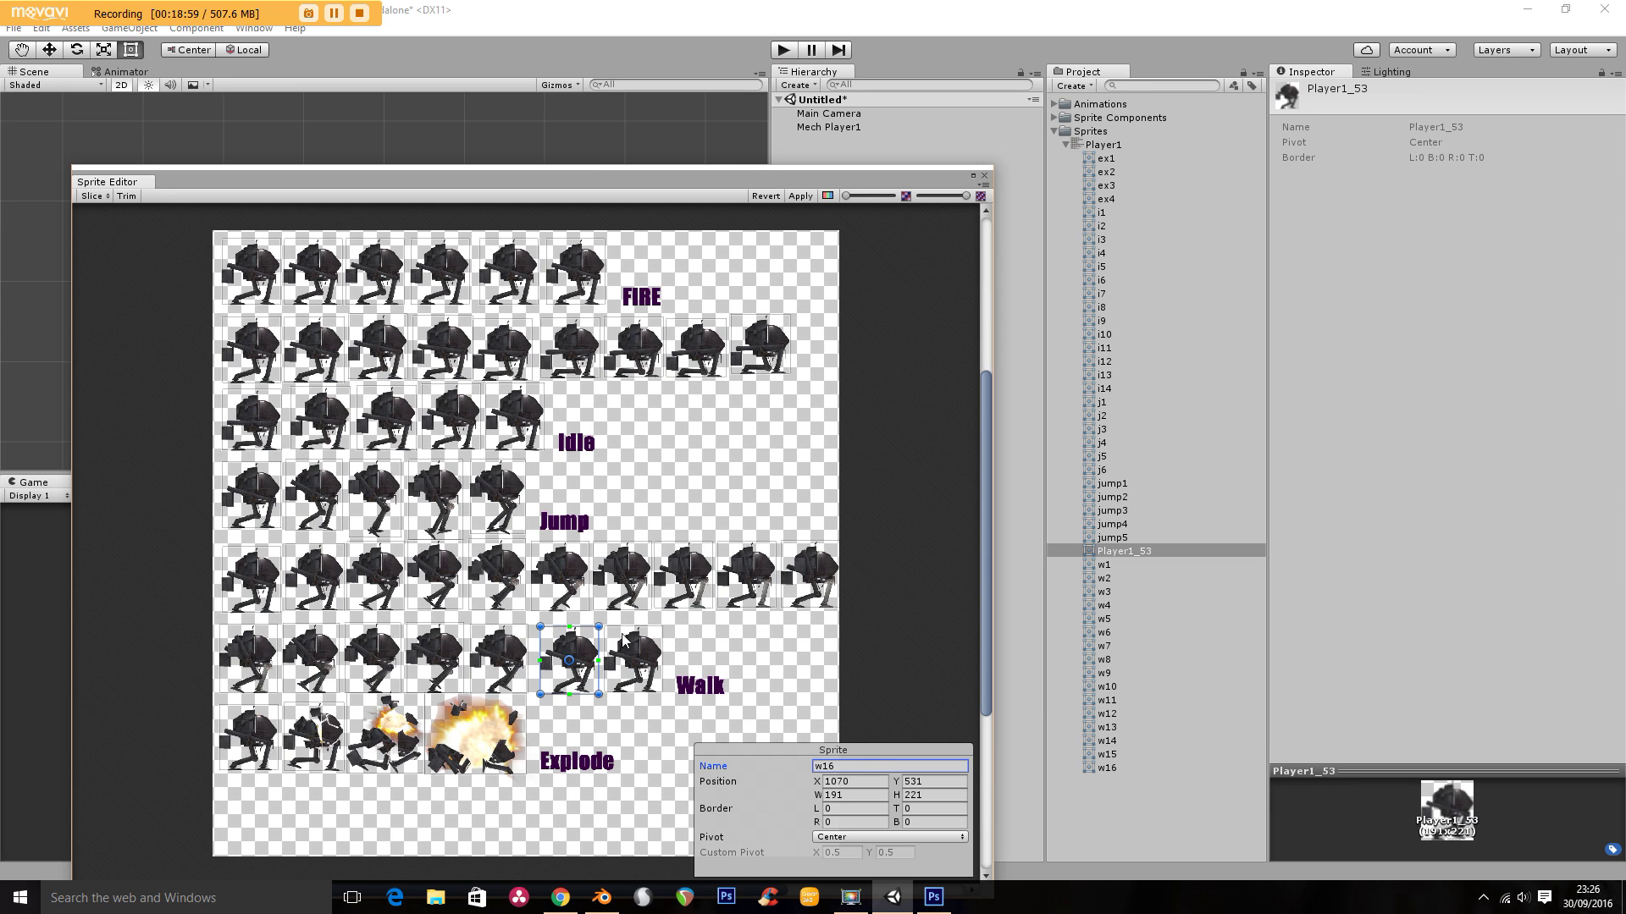
Set the pivot of sprite jump1 to Bottom
click(261, 479)
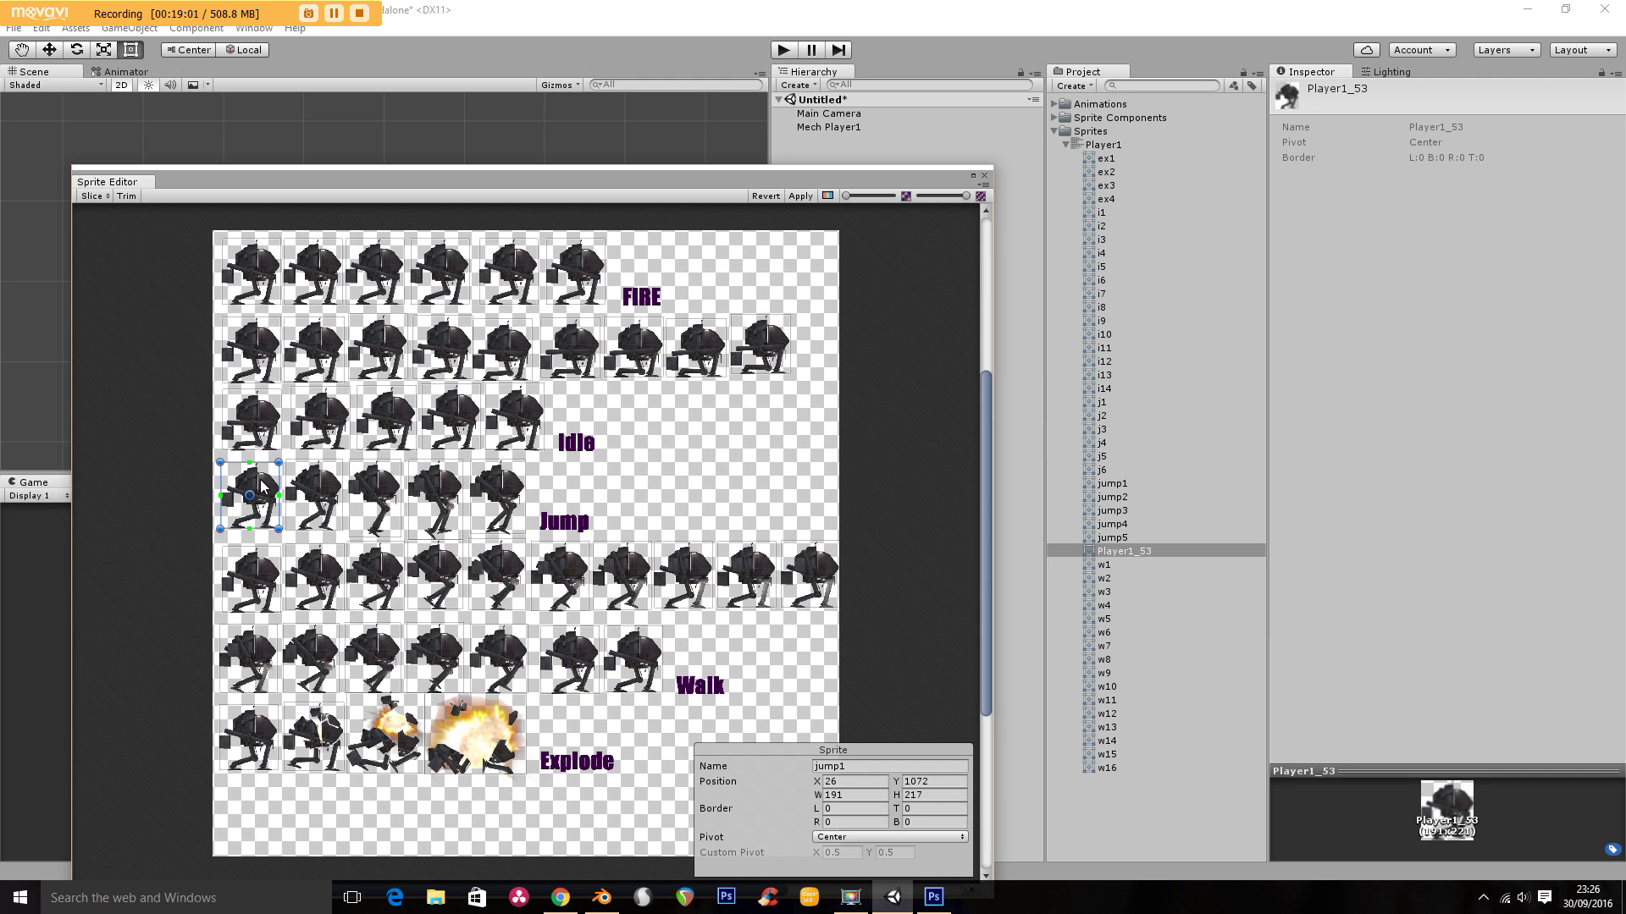
drag(263, 484, 265, 484)
click(252, 436)
click(258, 482)
click(828, 840)
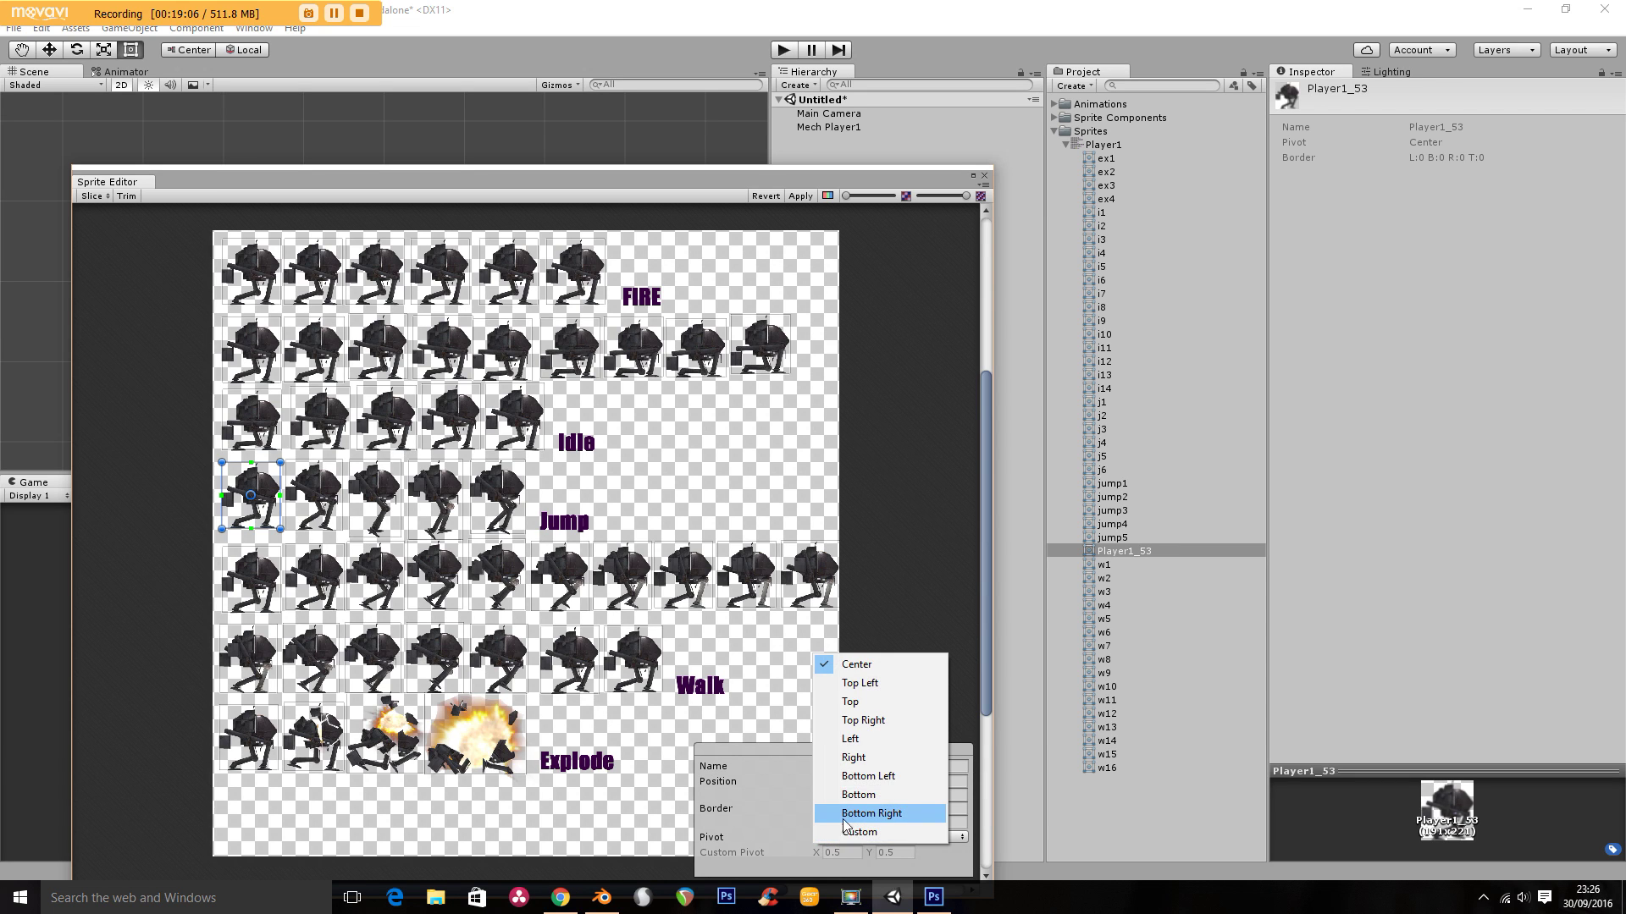
click(864, 794)
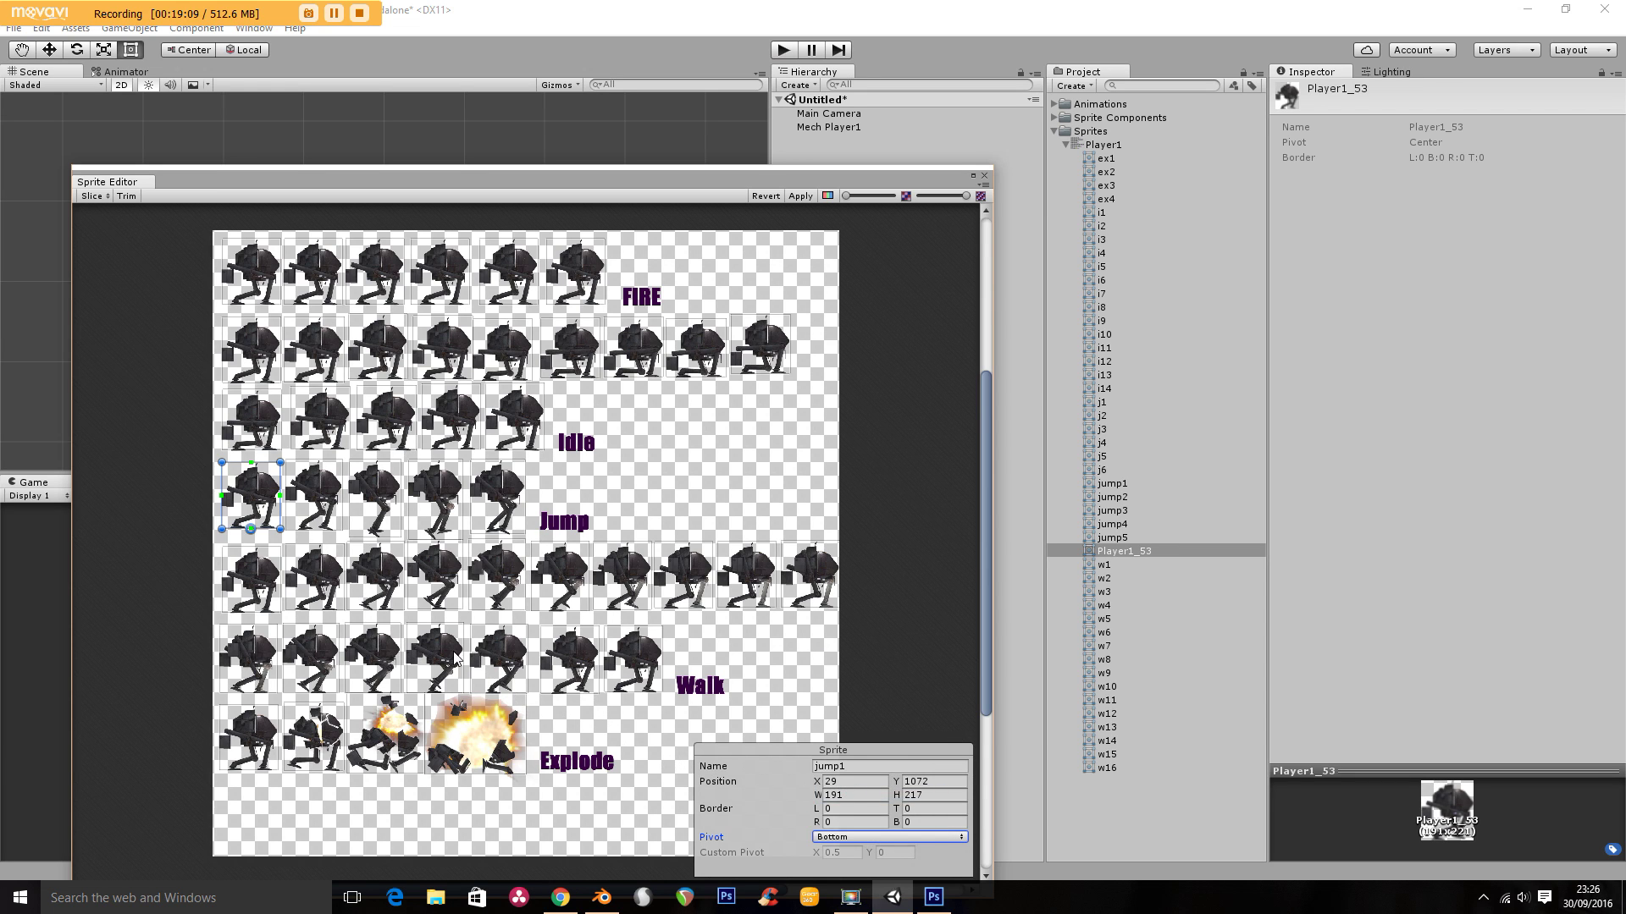
Try a Bottom pivot on sprite jump2, and undo the pivot changes on jump2 and jump1
click(312, 523)
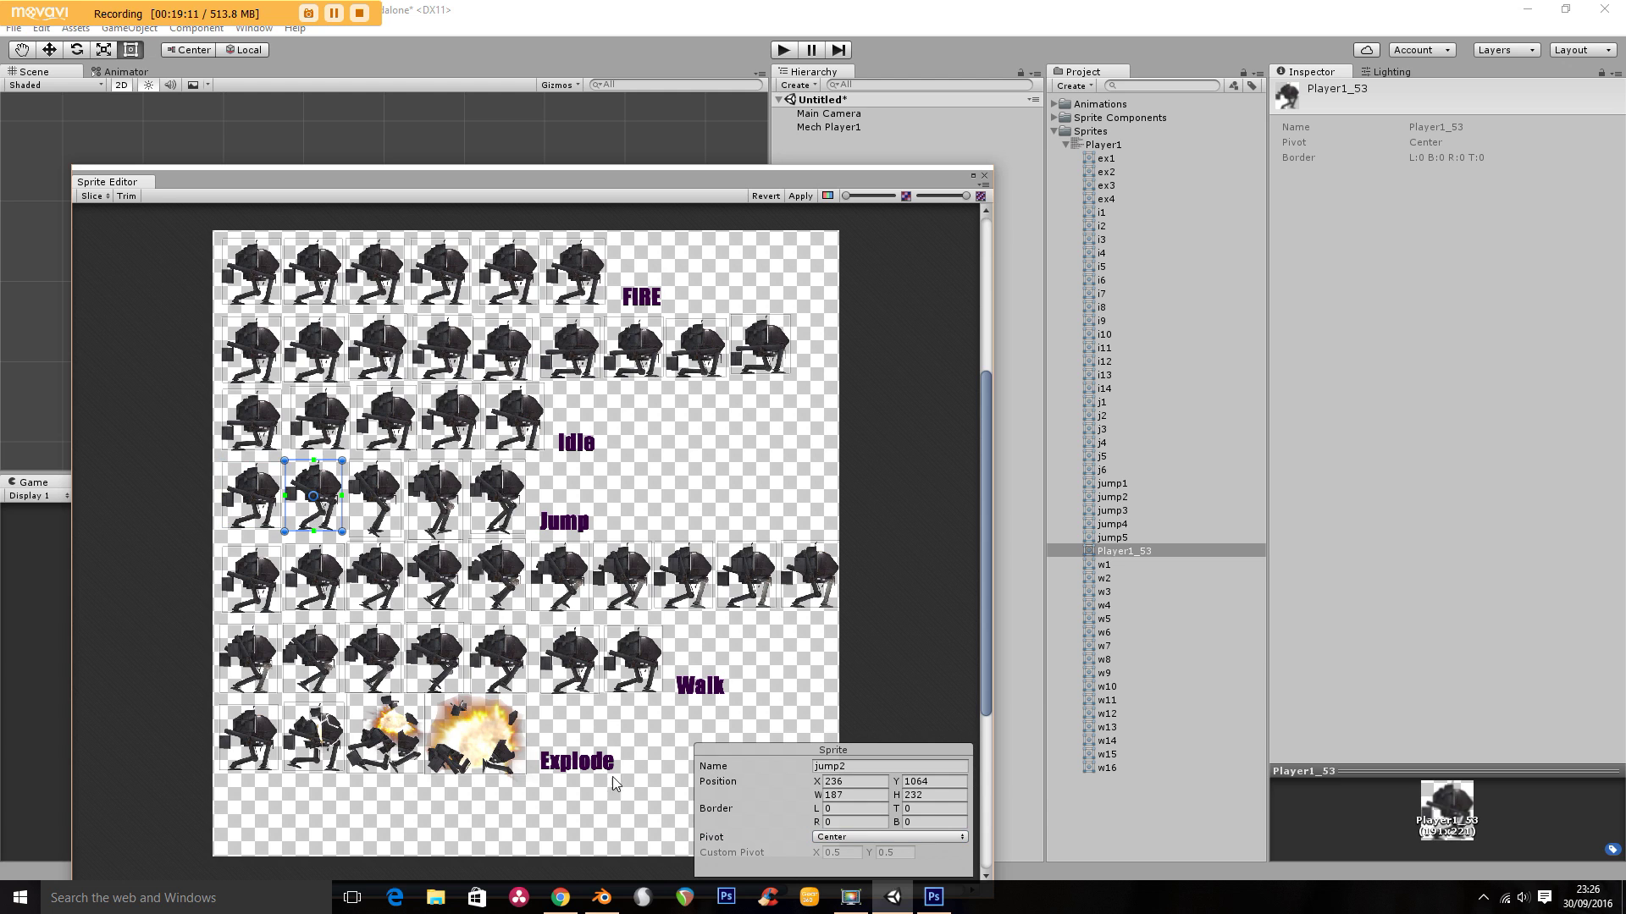
click(835, 836)
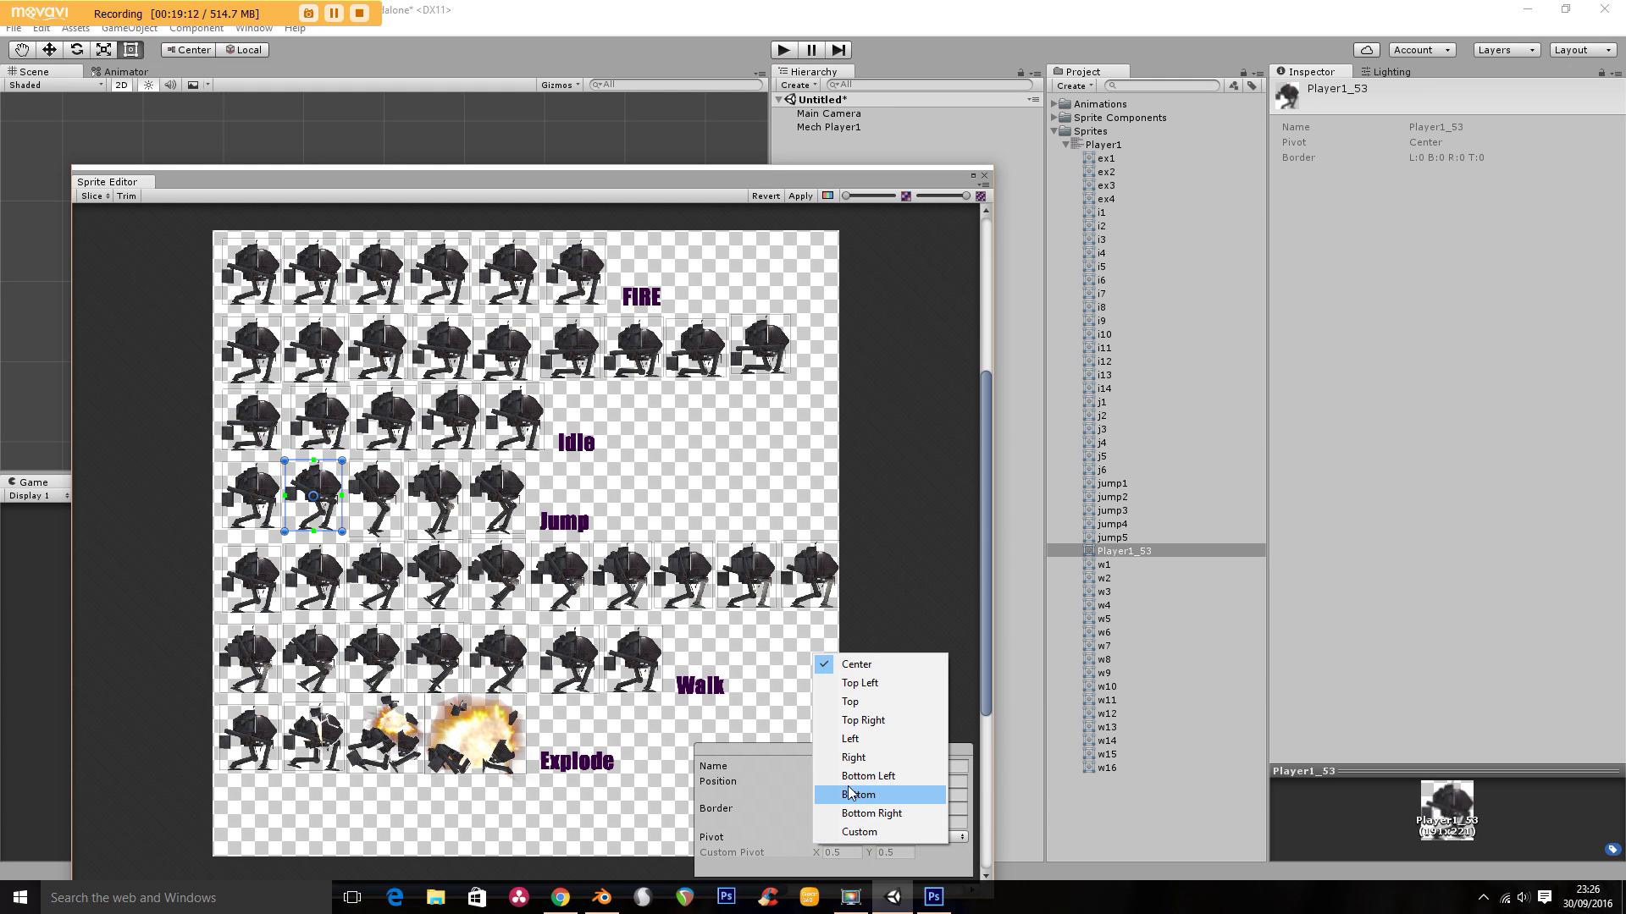
click(844, 796)
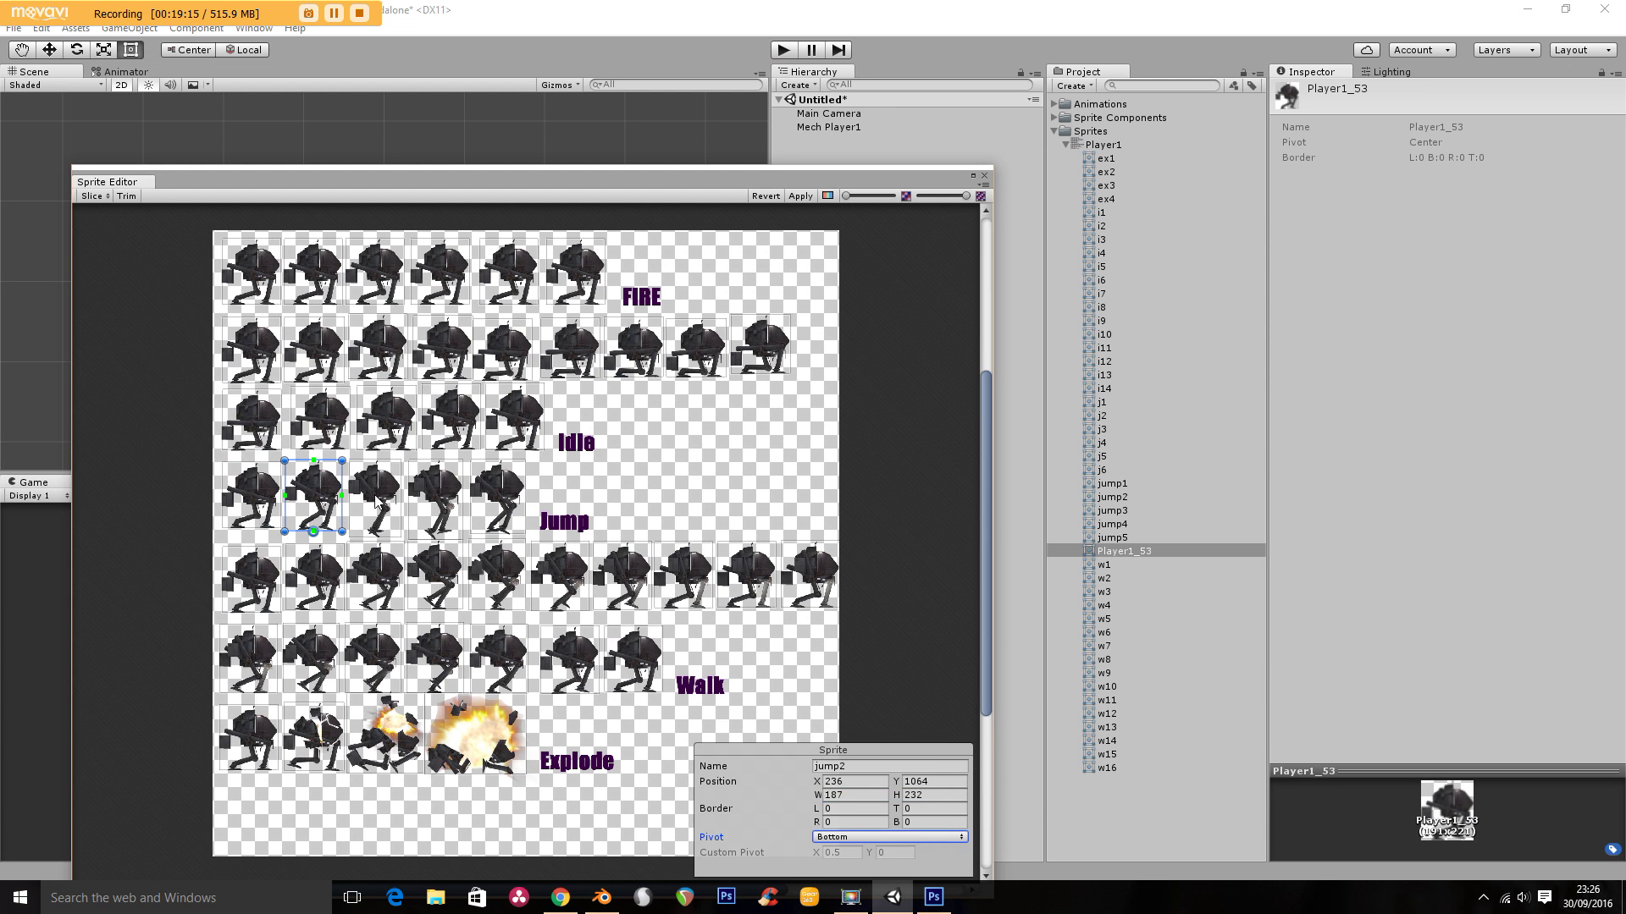
key(ctrl+z)
click(256, 506)
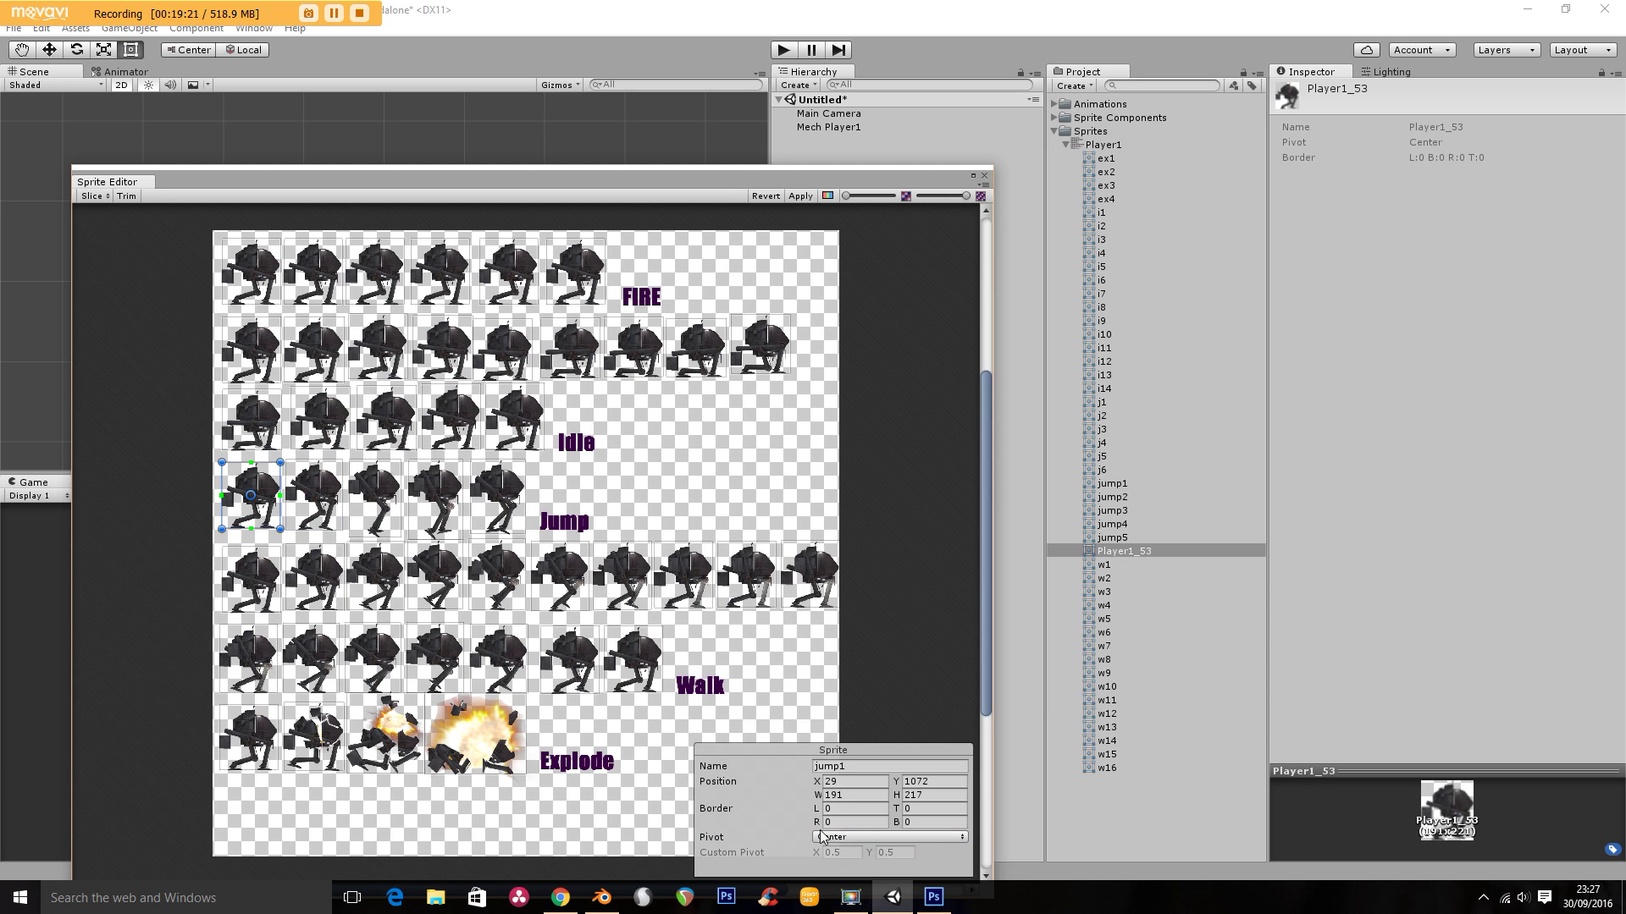
Set the pivots of the first three walk sprites, w1, w2 and w3, to Bottom
click(251, 578)
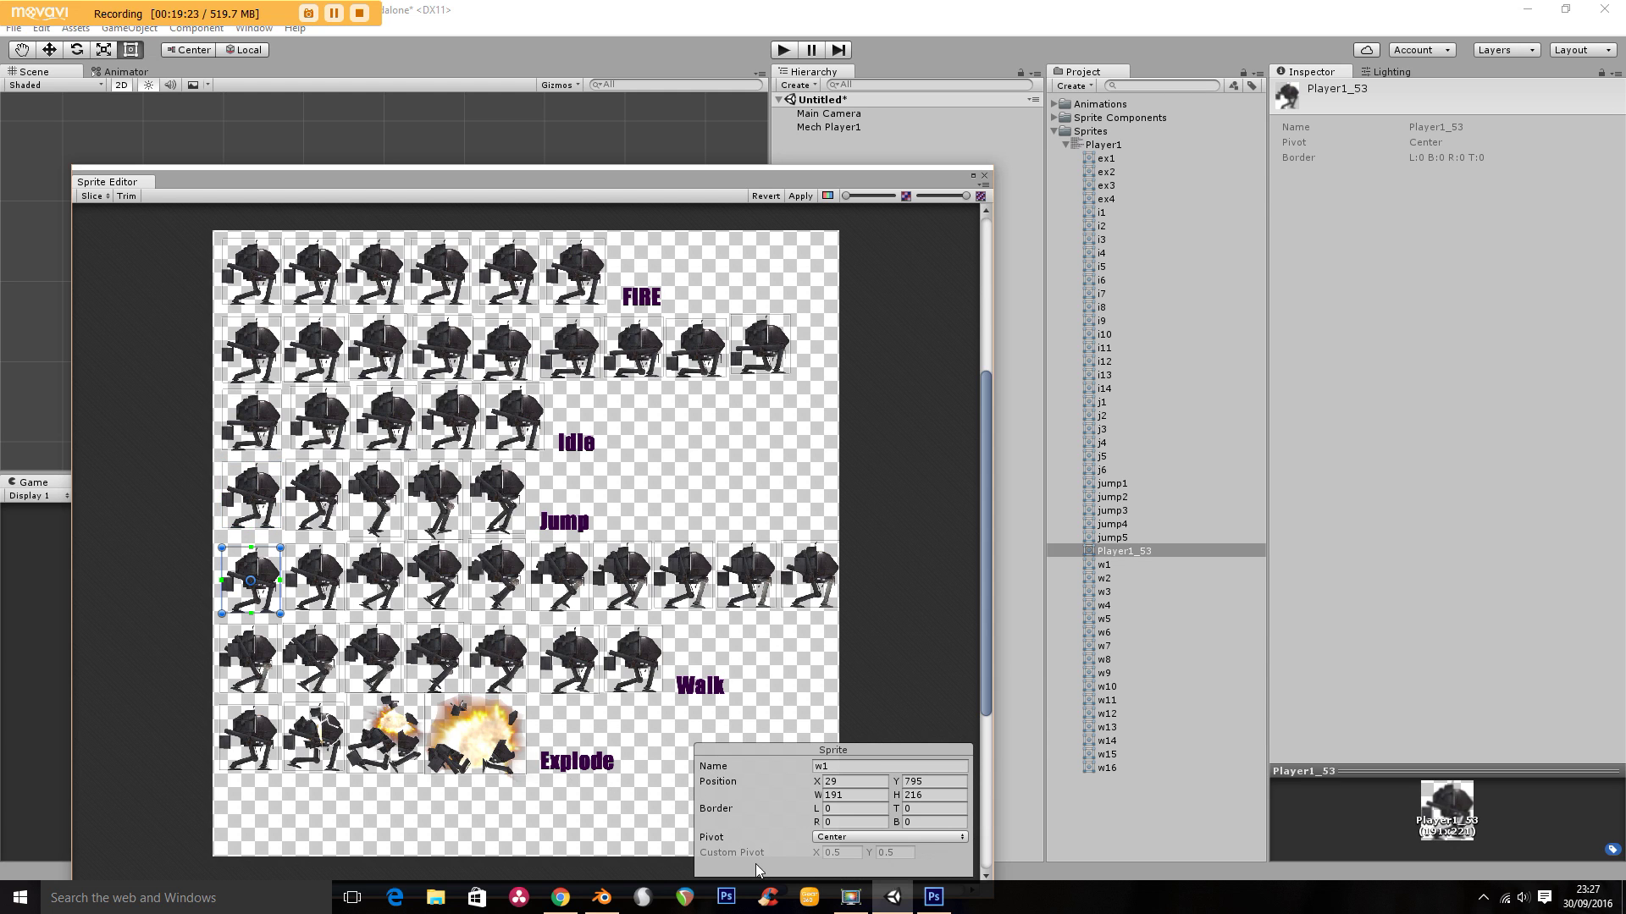
click(838, 838)
click(847, 792)
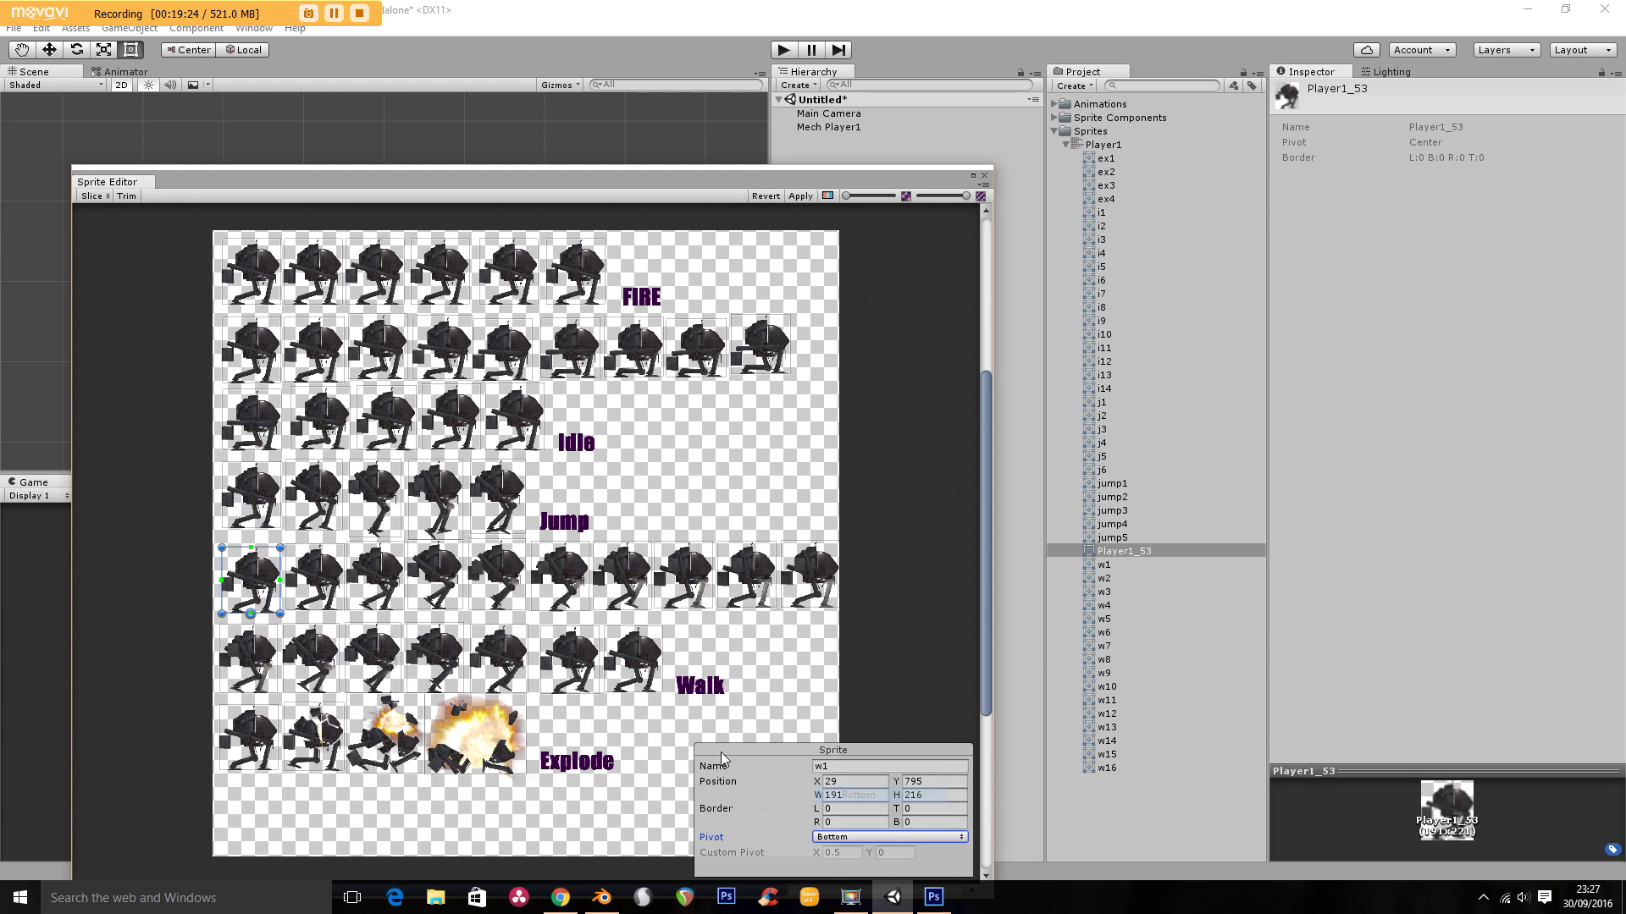
click(323, 578)
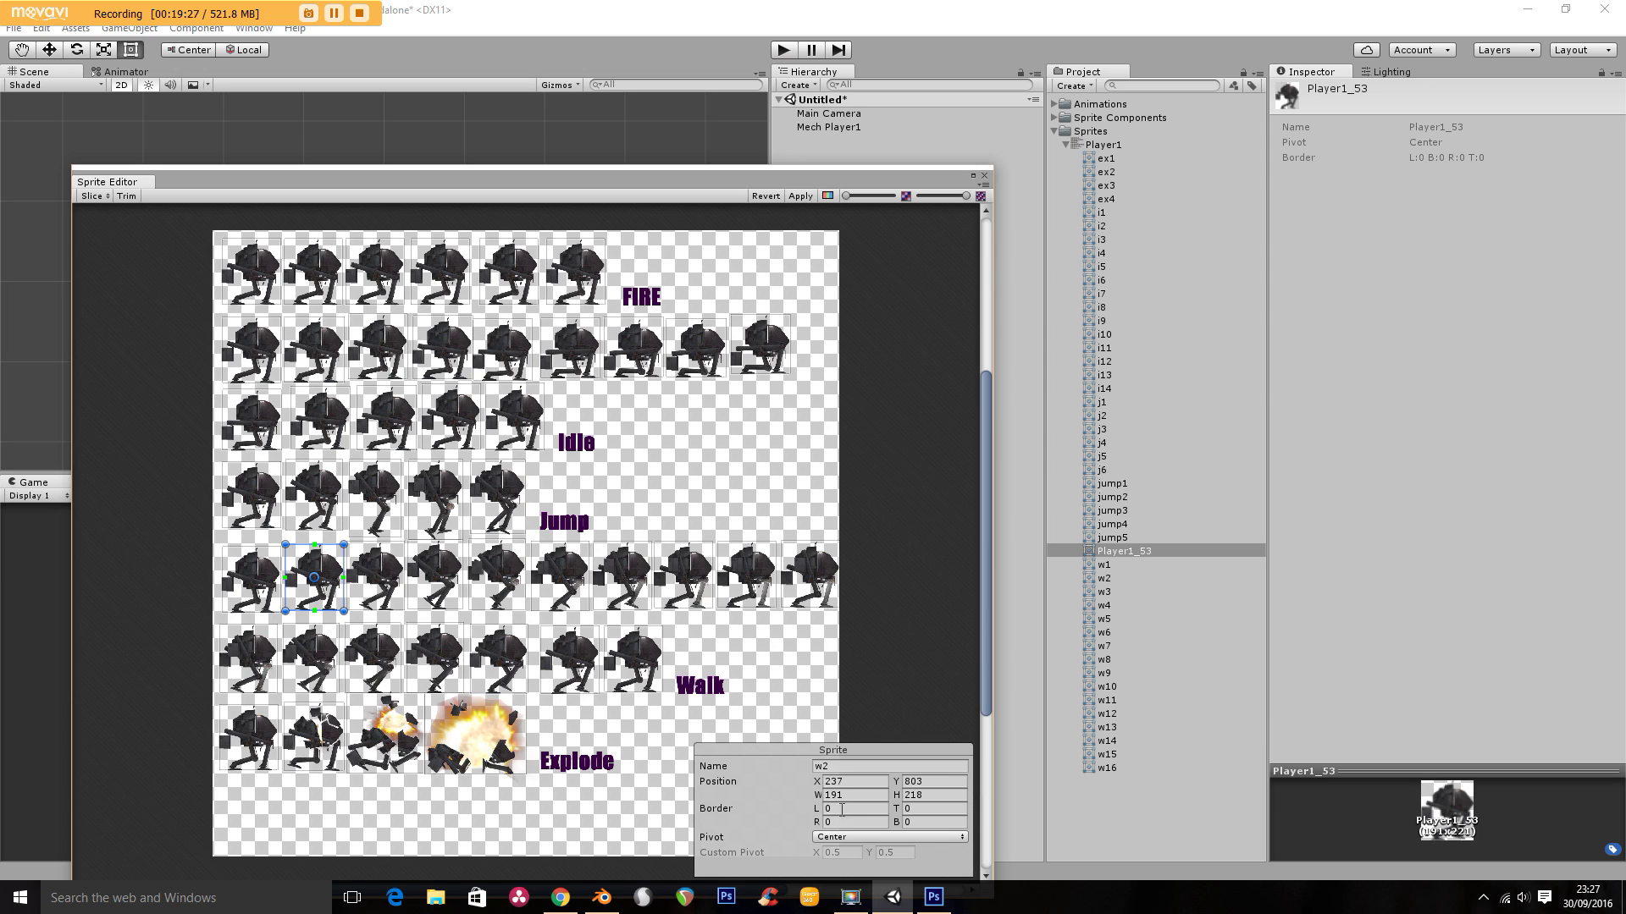
click(850, 836)
click(847, 791)
click(391, 579)
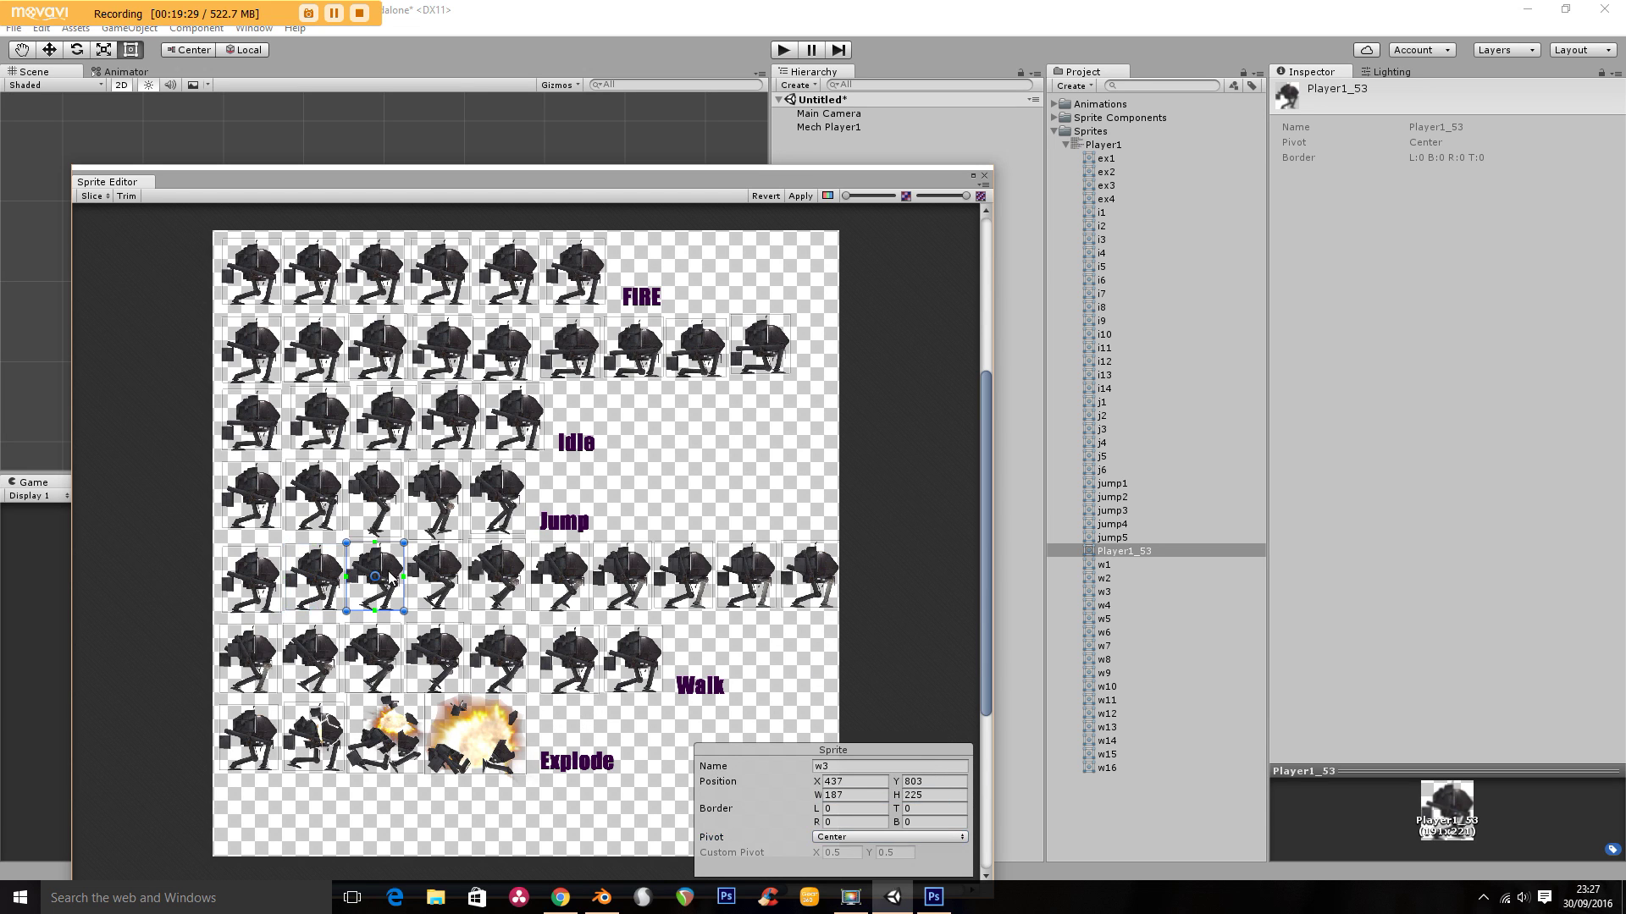
click(841, 837)
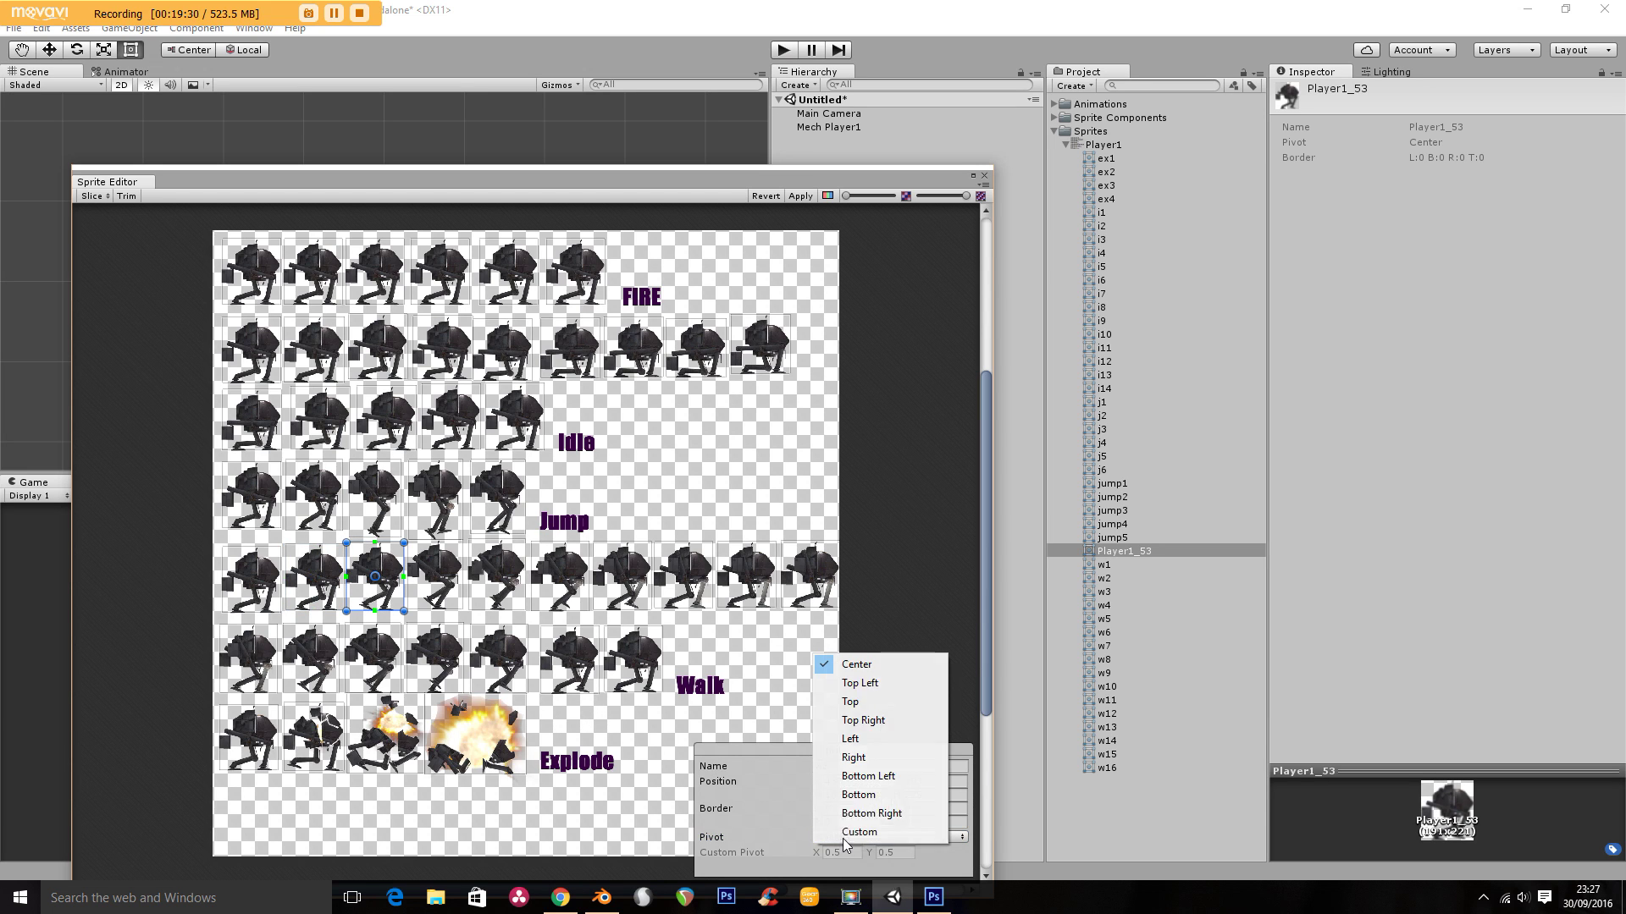
click(847, 796)
Set the pivots of walk sprites w4, w5 and w6 to Bottom
click(459, 591)
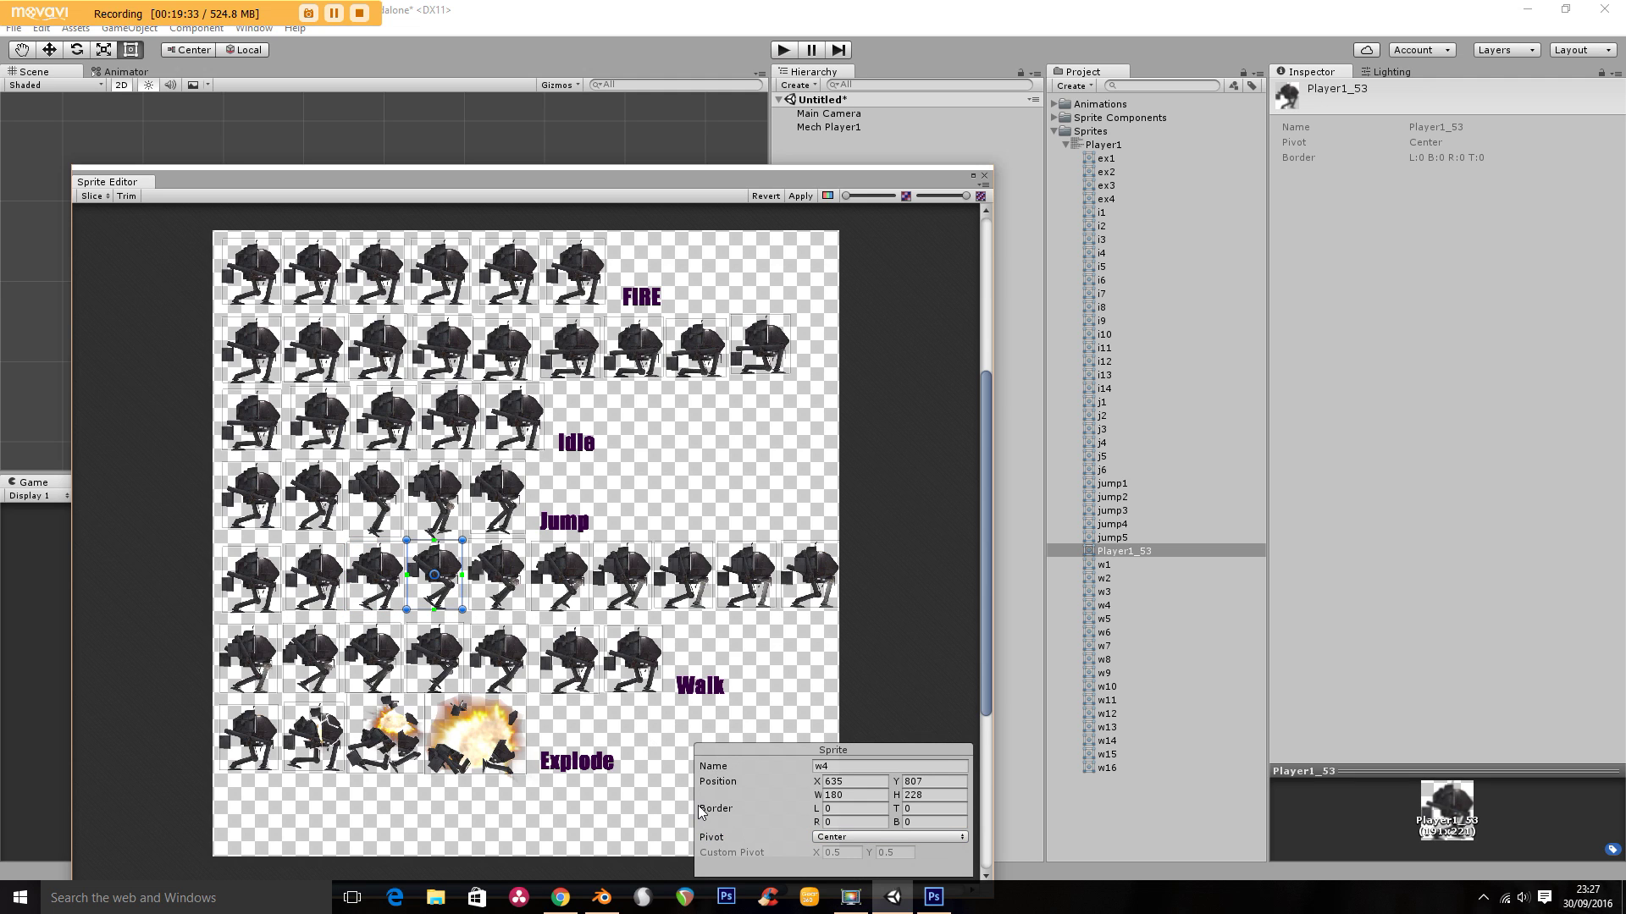
click(857, 838)
click(851, 792)
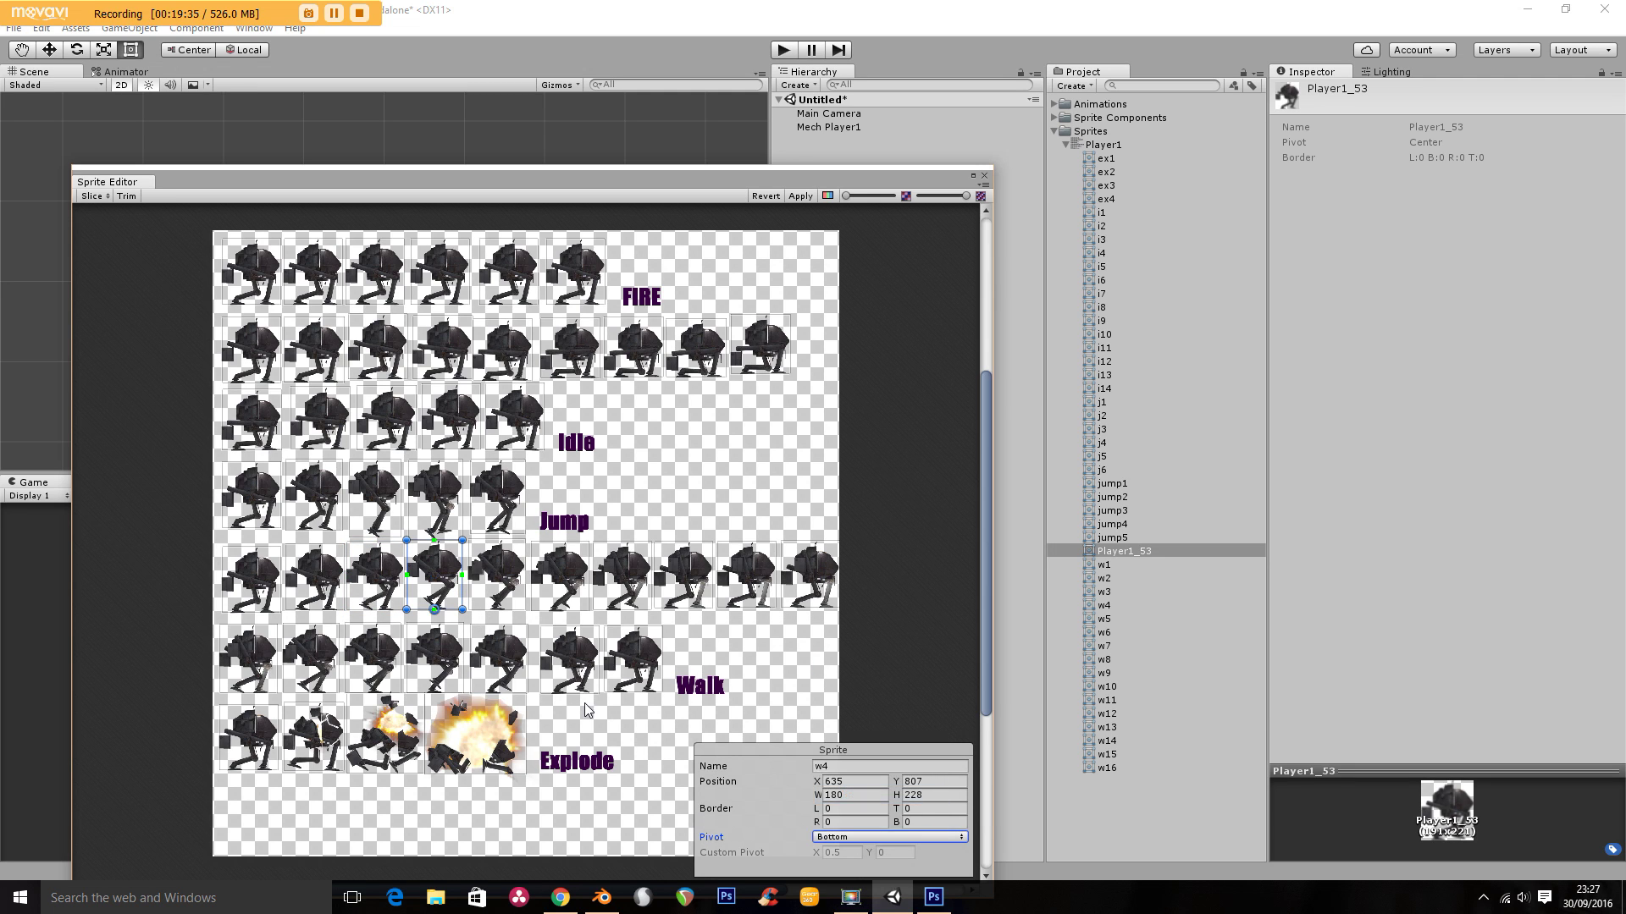
click(510, 603)
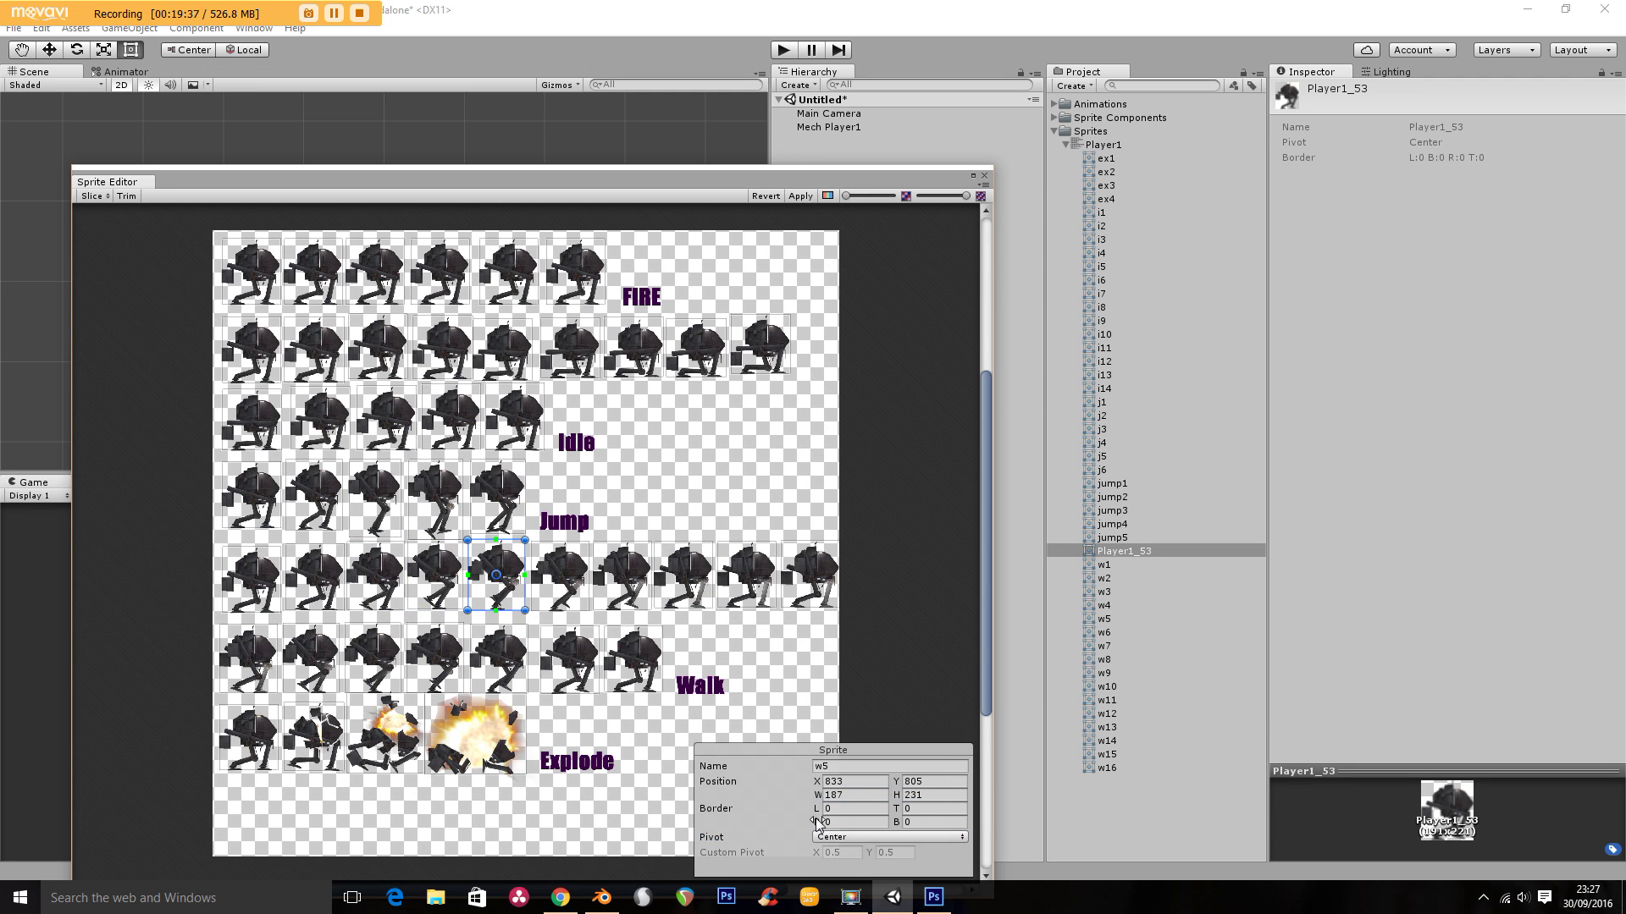
click(840, 838)
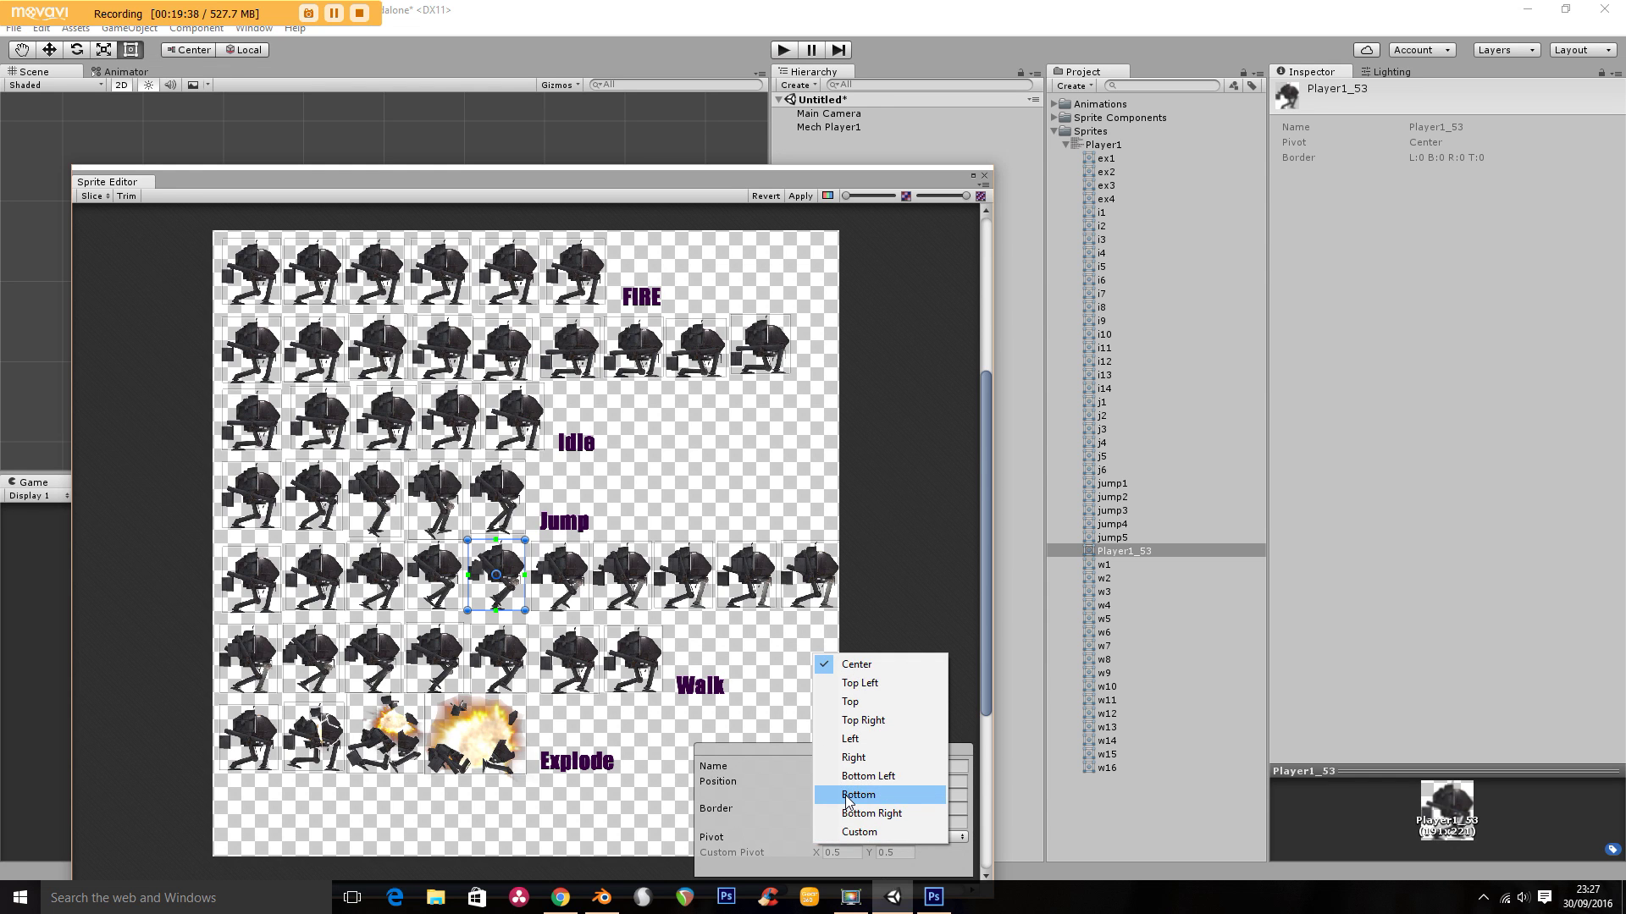
click(848, 796)
click(574, 595)
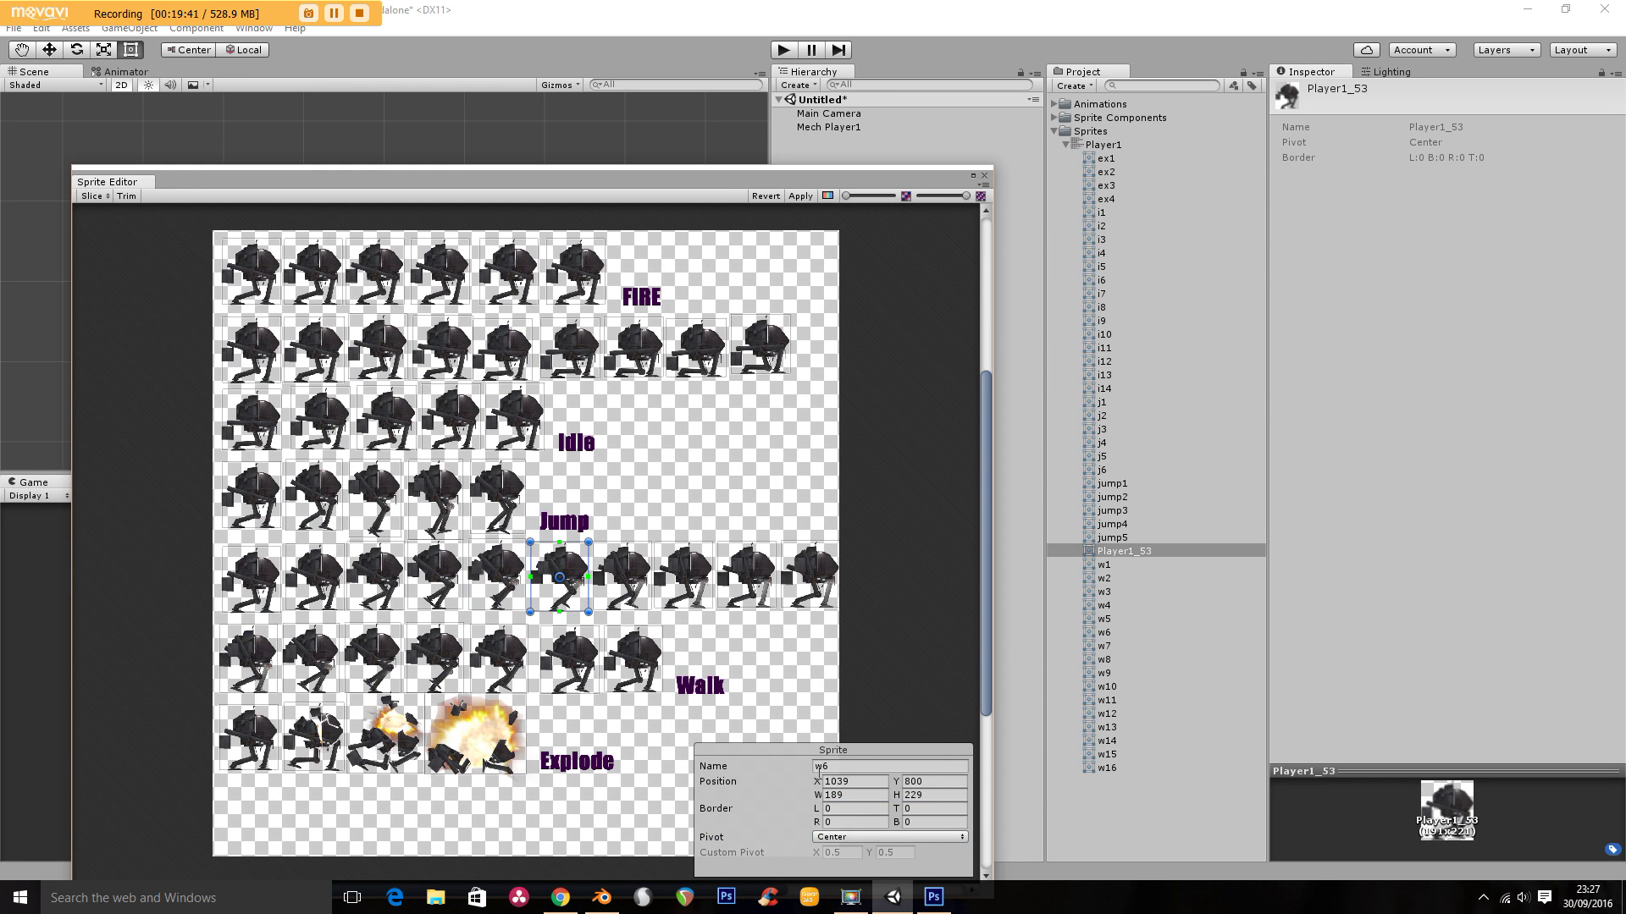
click(867, 838)
click(848, 796)
Set the pivots of walk sprites w7 through w10 to Bottom, finishing the upper walk row
click(632, 583)
click(862, 838)
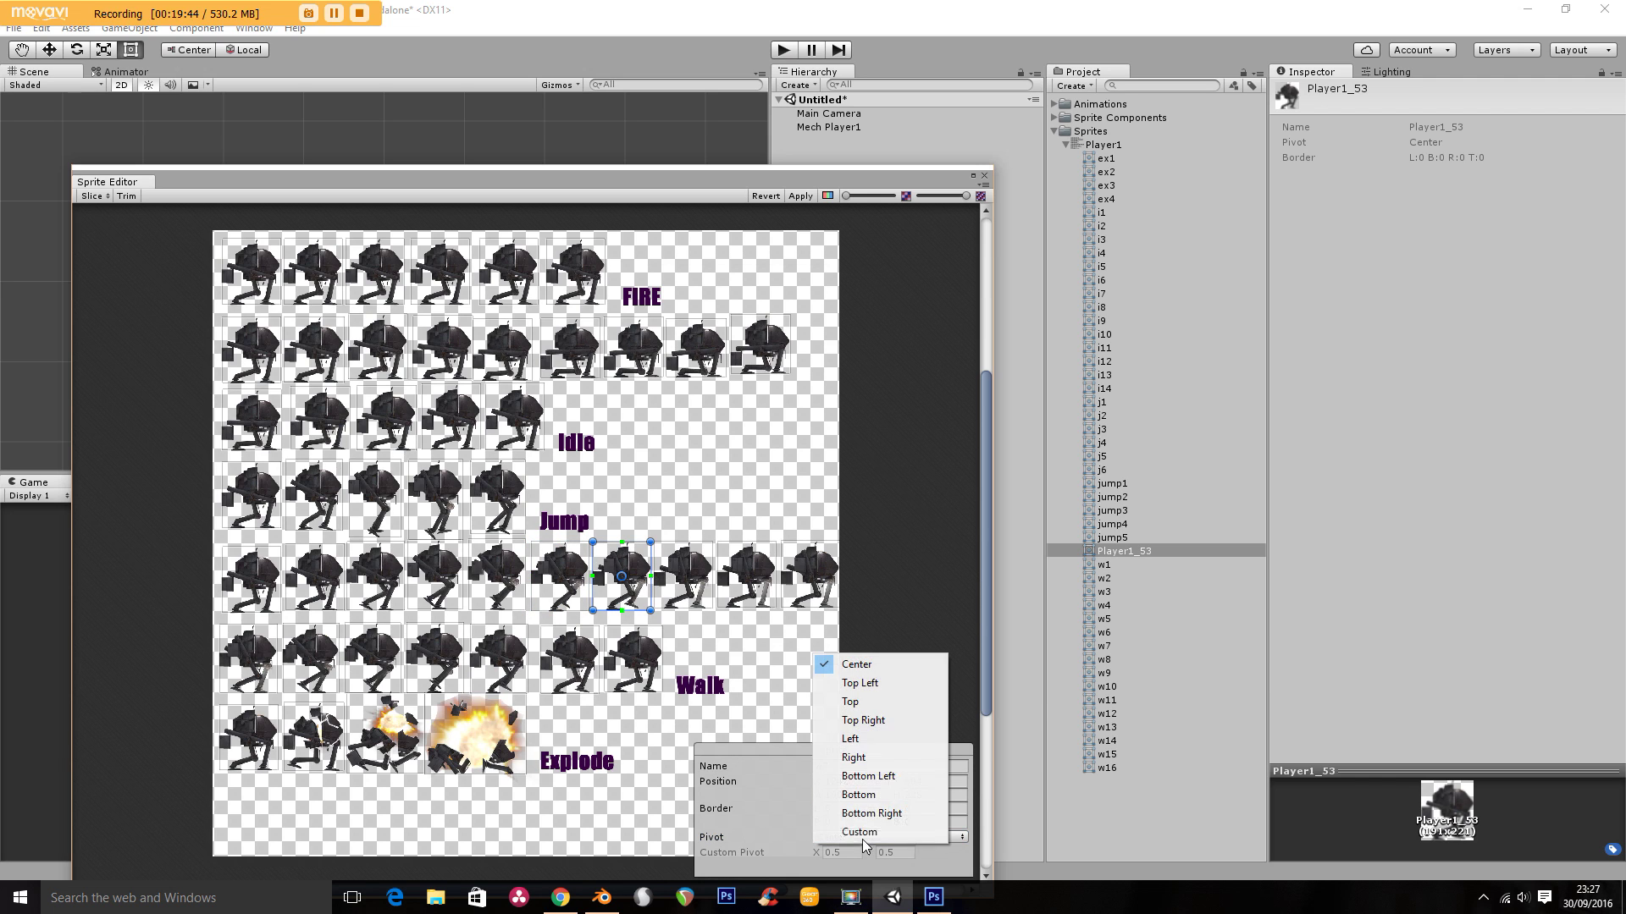
click(864, 796)
click(699, 601)
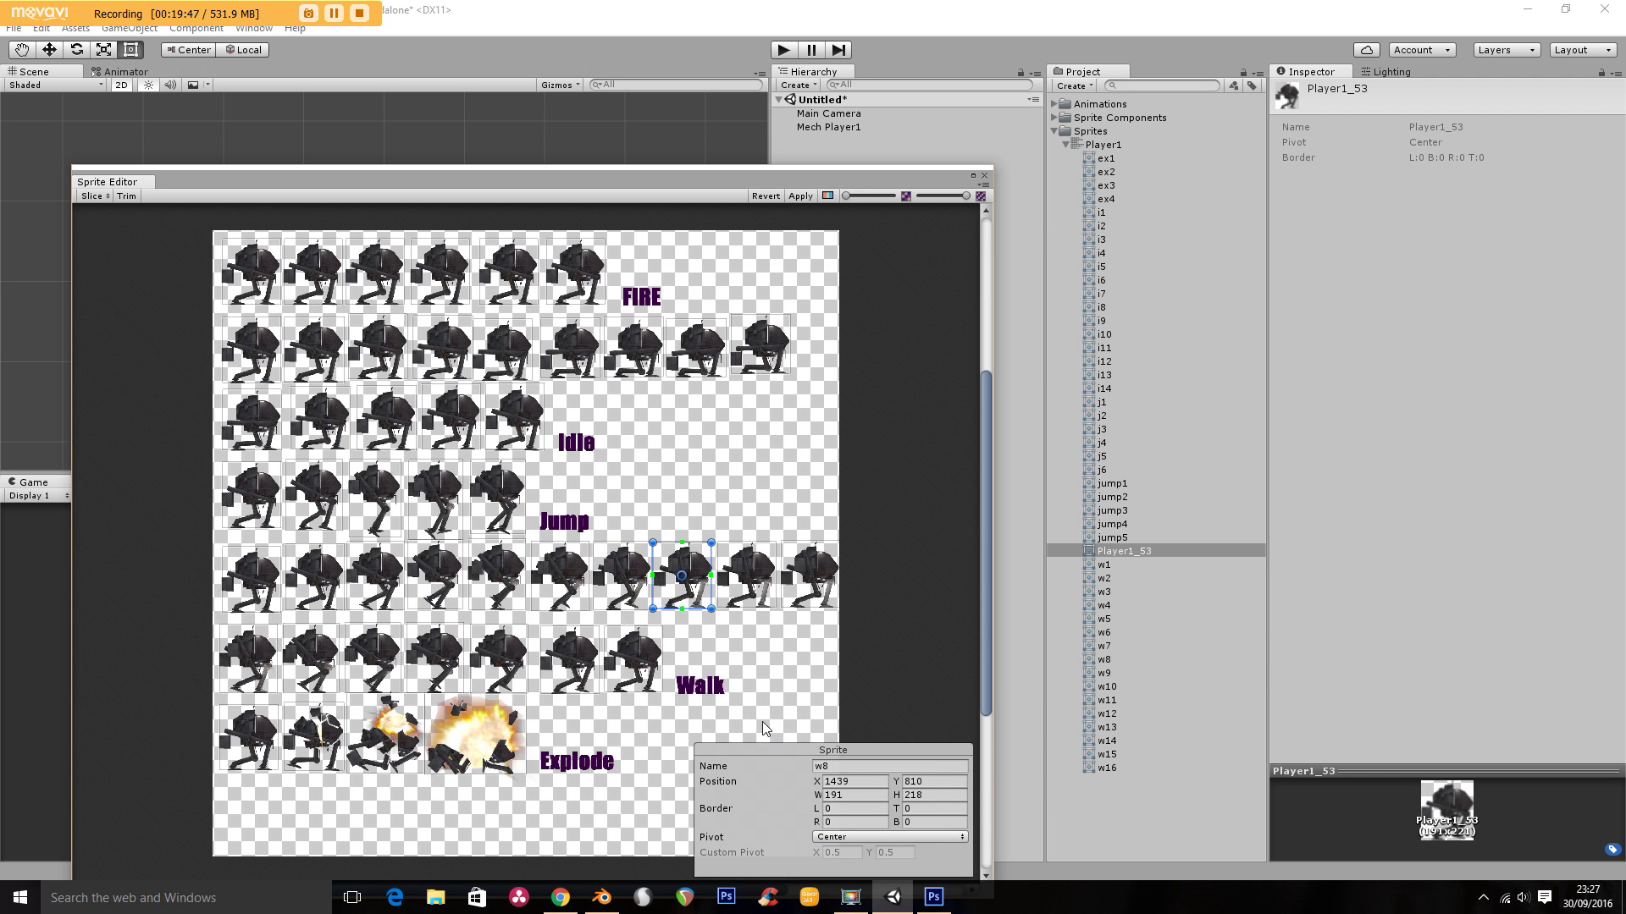
click(827, 838)
click(863, 794)
click(742, 582)
click(844, 835)
click(868, 792)
click(796, 582)
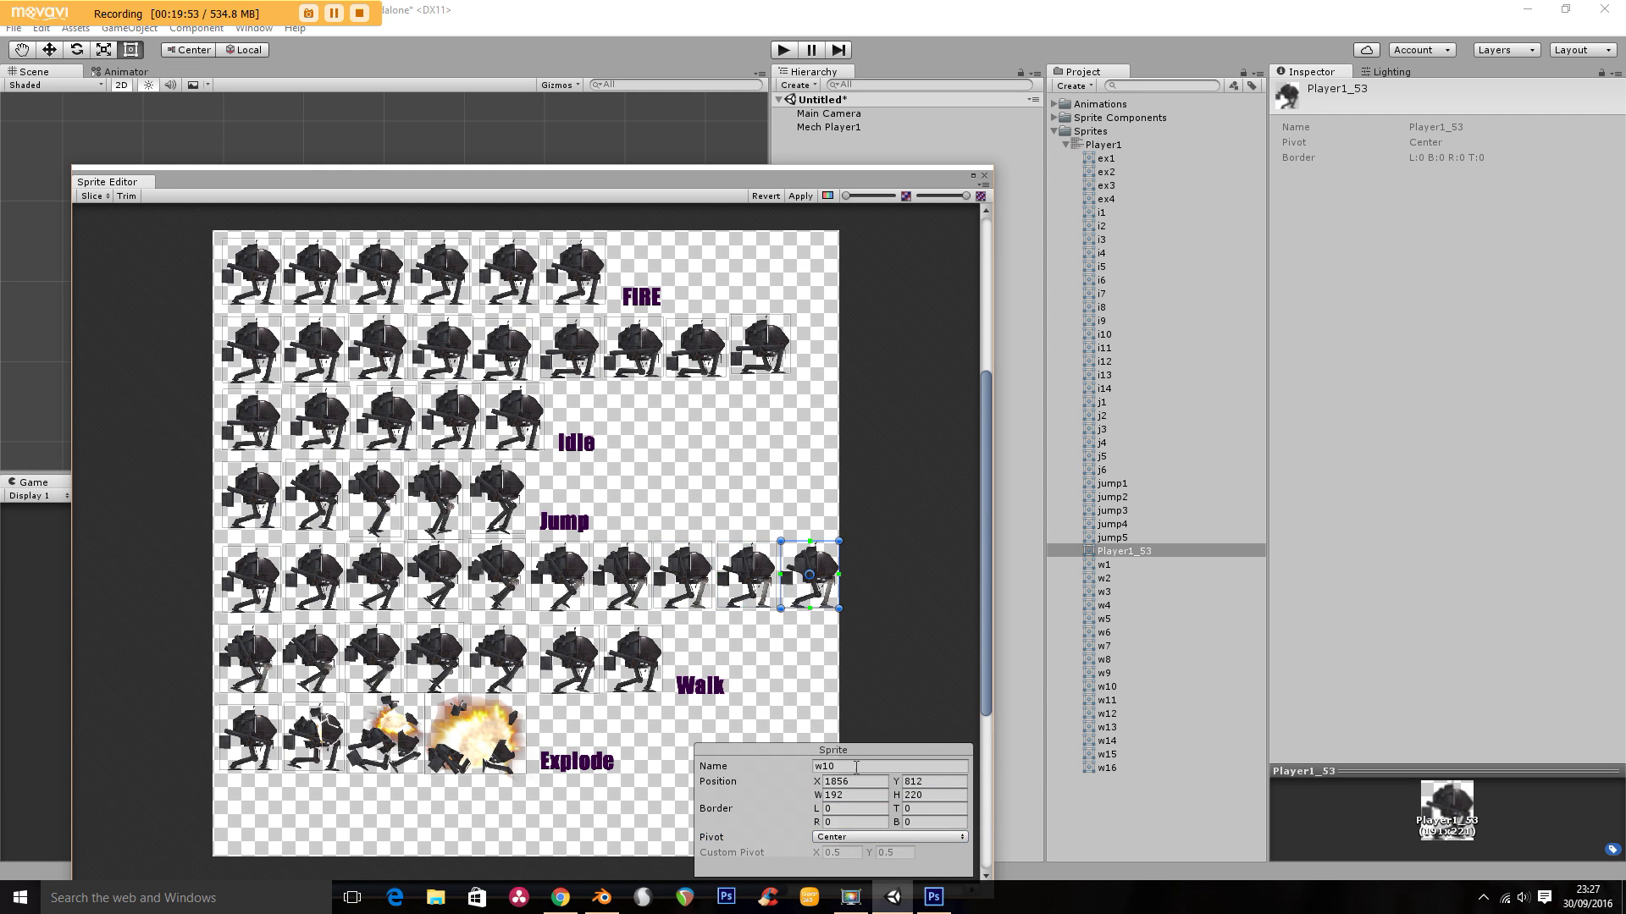
click(856, 835)
click(866, 793)
Set the pivots of walk sprites w11 through w14 in the second walk row to Bottom
click(240, 651)
click(829, 838)
click(856, 792)
click(320, 652)
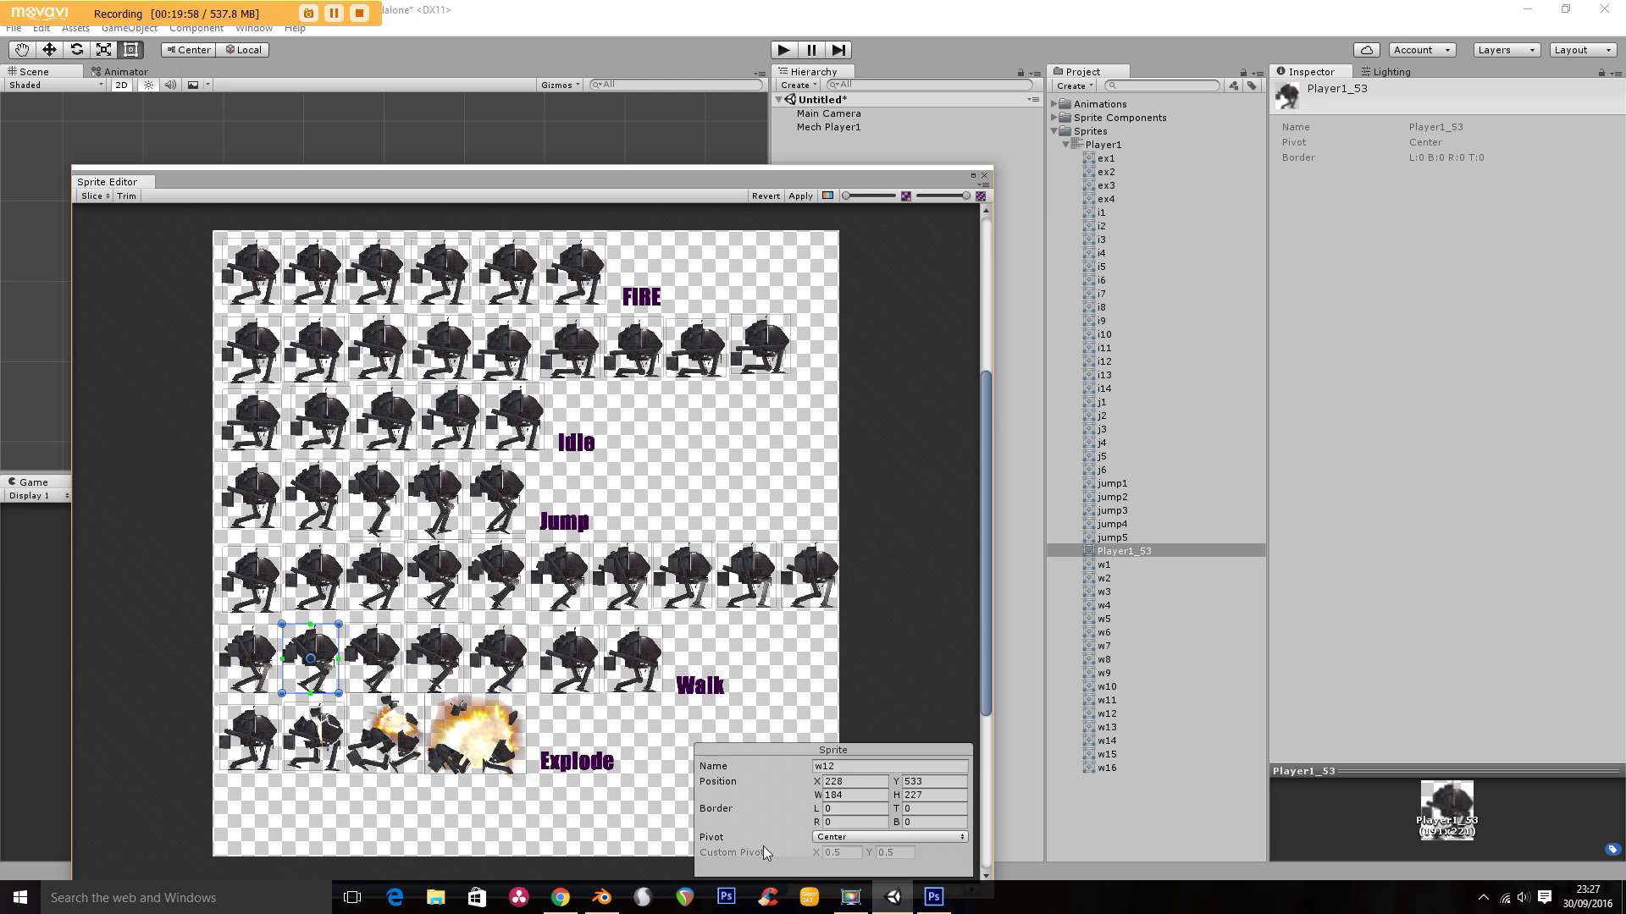
click(828, 839)
click(856, 793)
click(386, 666)
click(856, 837)
click(855, 793)
click(460, 671)
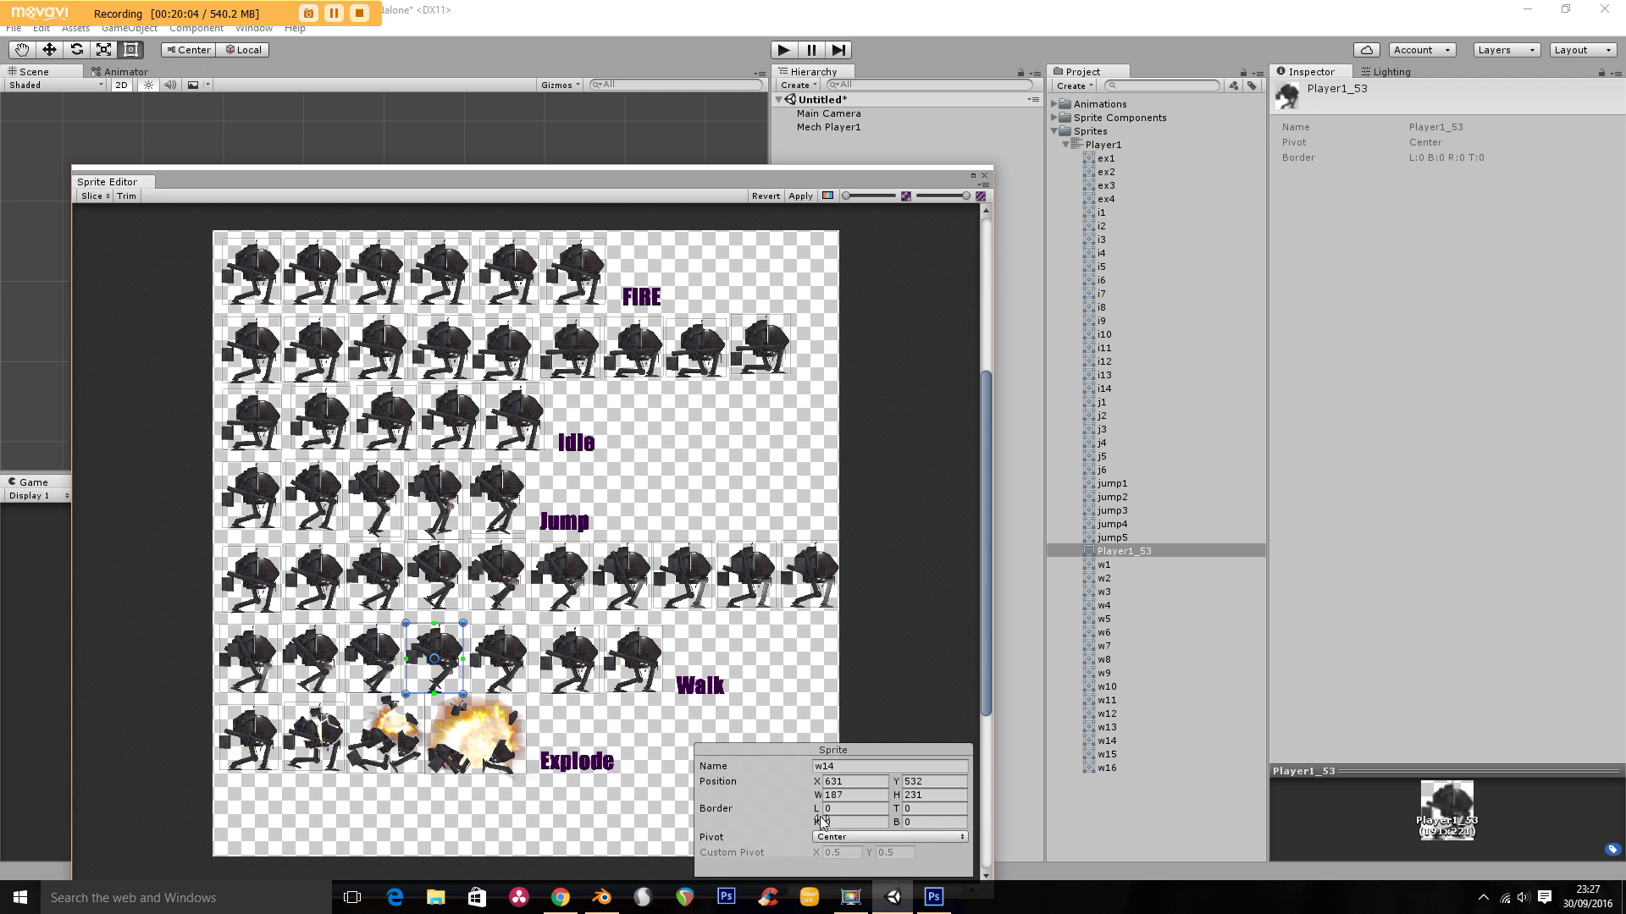
click(885, 835)
click(872, 793)
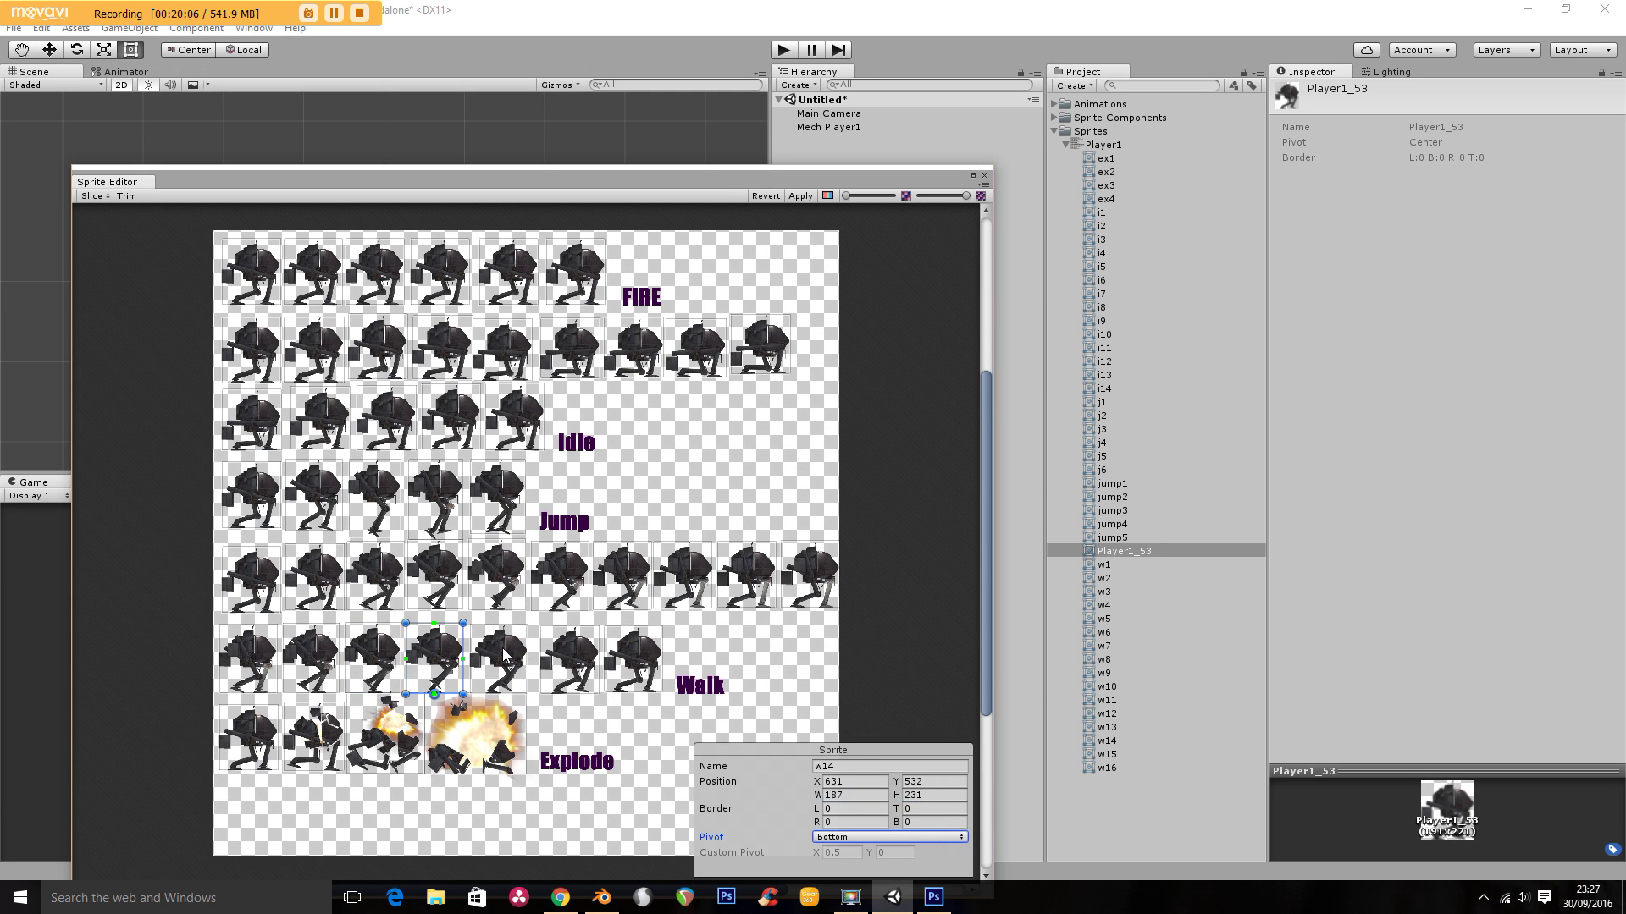
Set the pivots of w15, Player1_53 and the last walk sprite to Bottom, then apply the changes and close the Sprite Editor
click(508, 662)
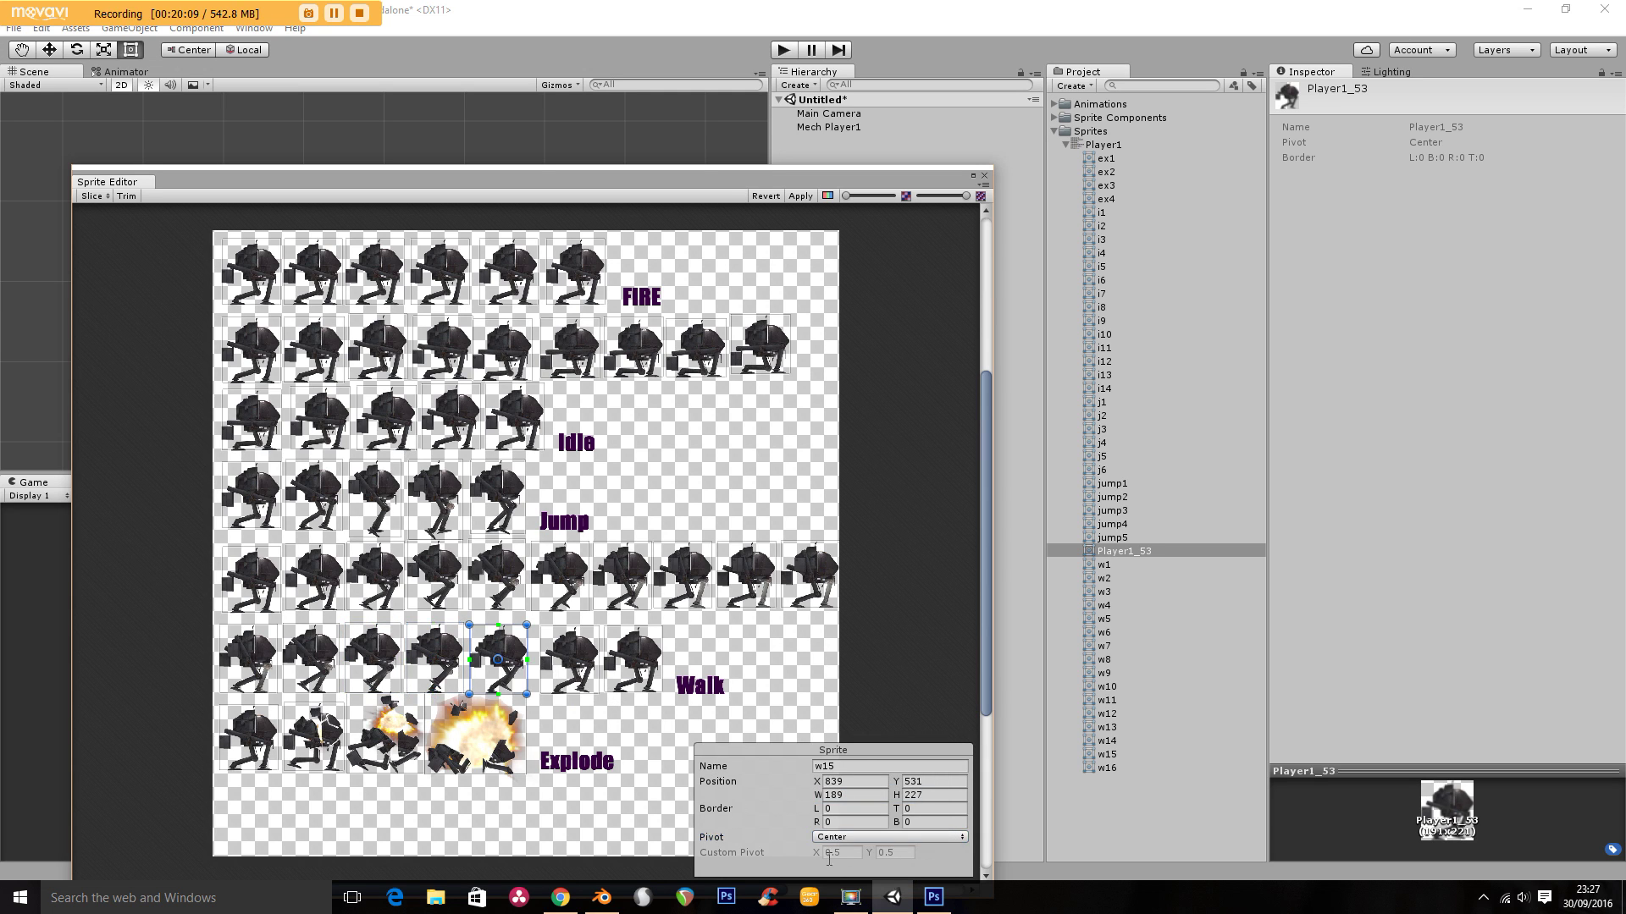
click(850, 836)
click(593, 670)
click(877, 837)
click(898, 794)
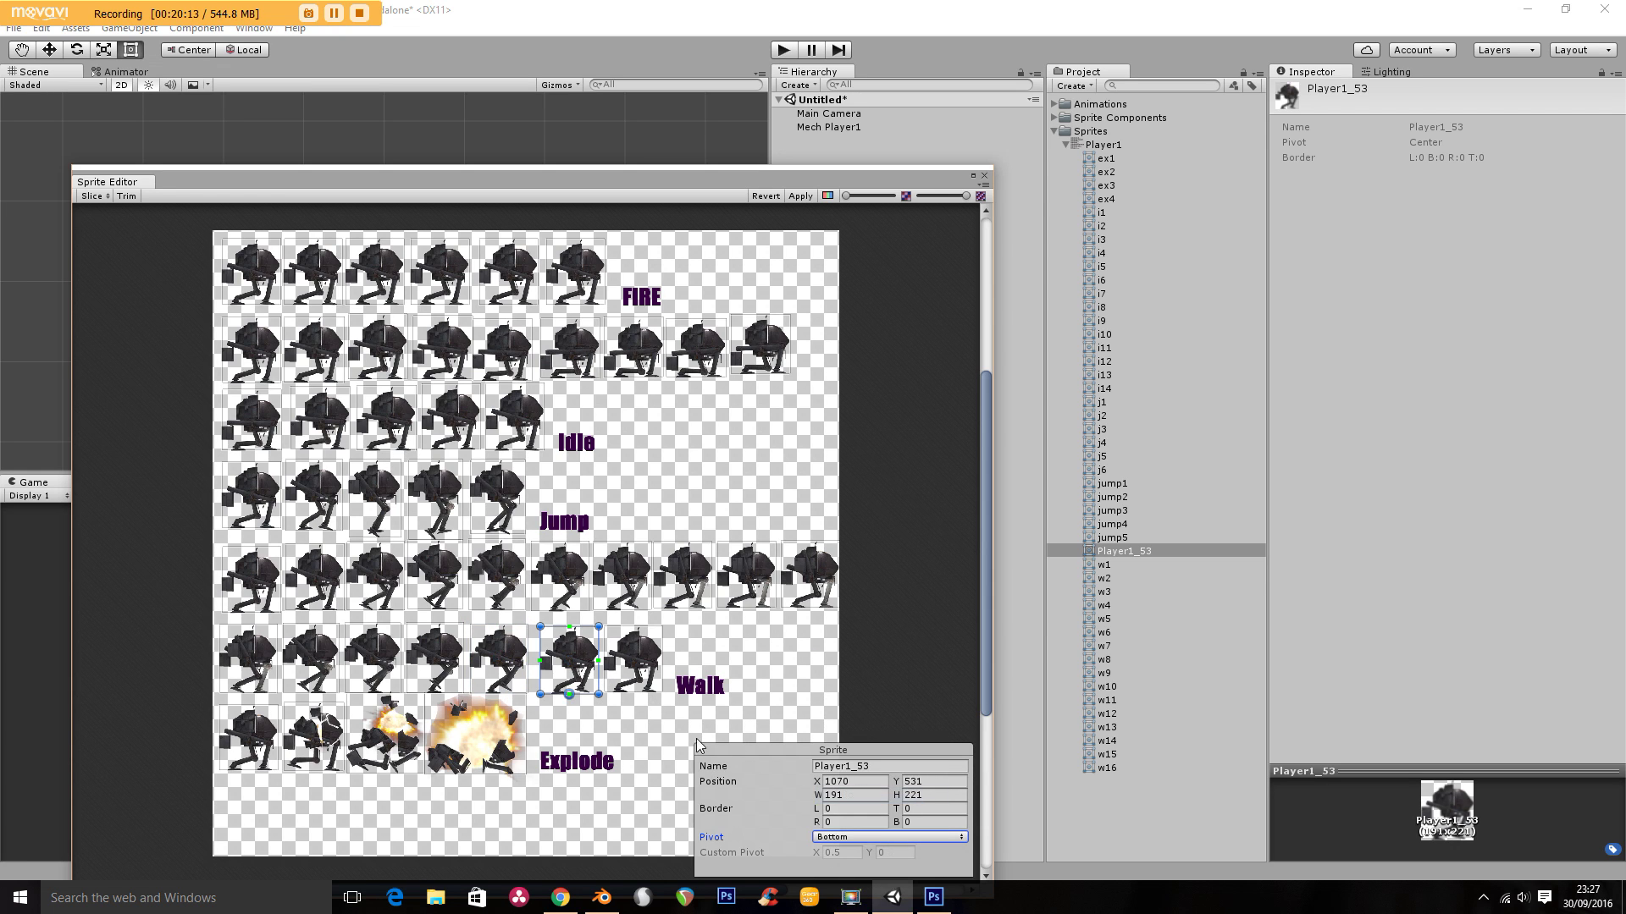
click(640, 690)
click(837, 838)
click(847, 794)
click(798, 196)
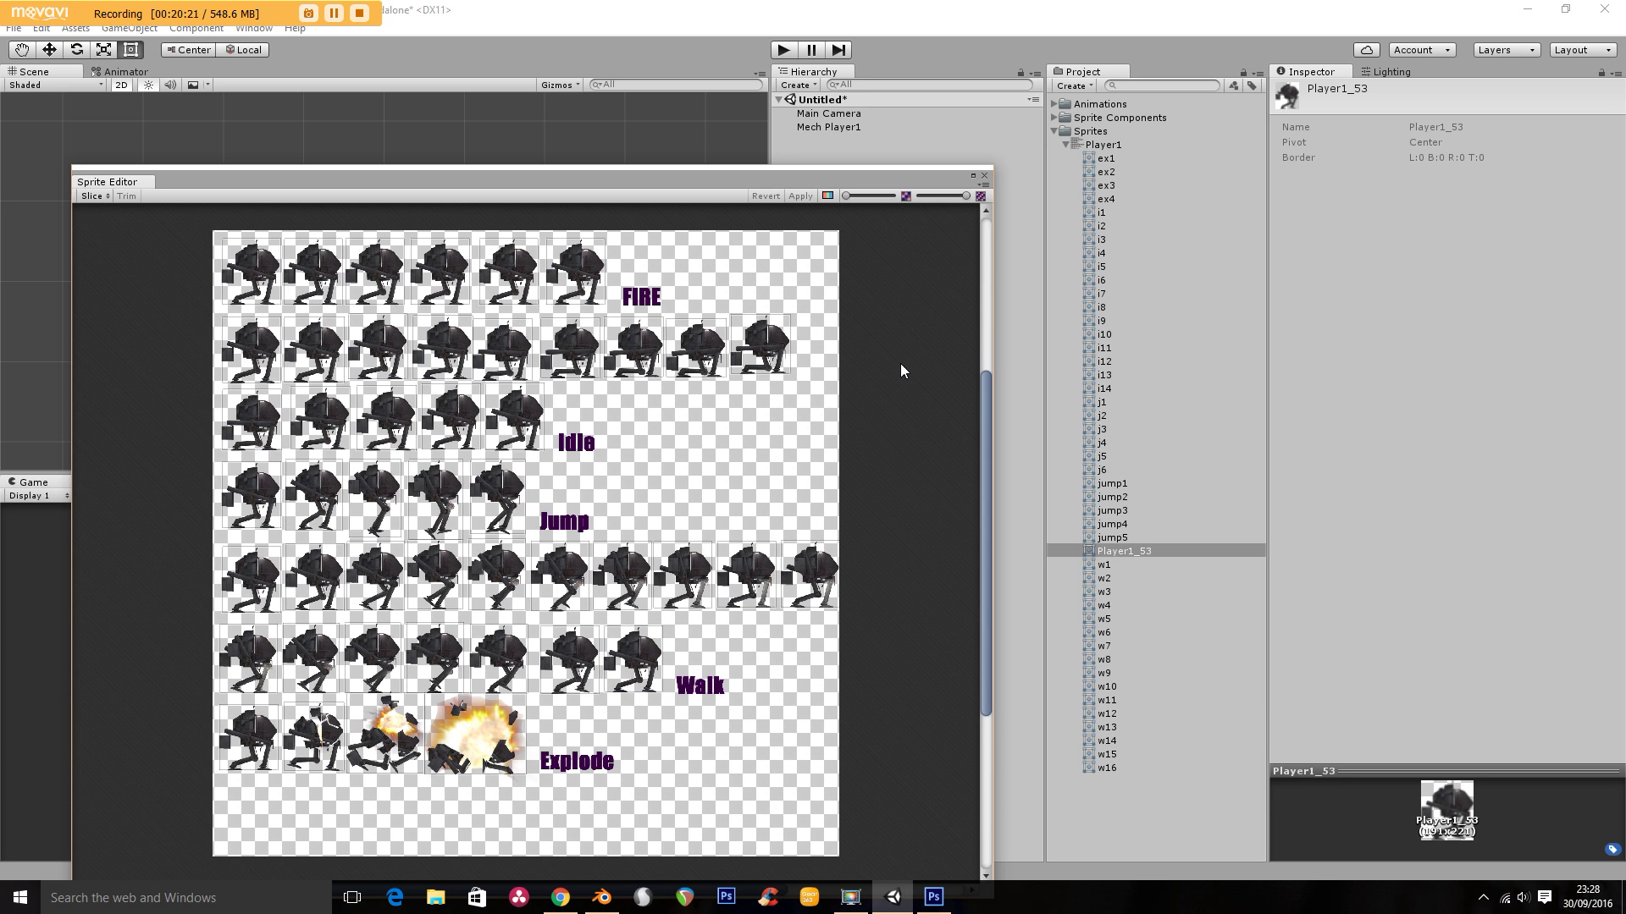
click(985, 175)
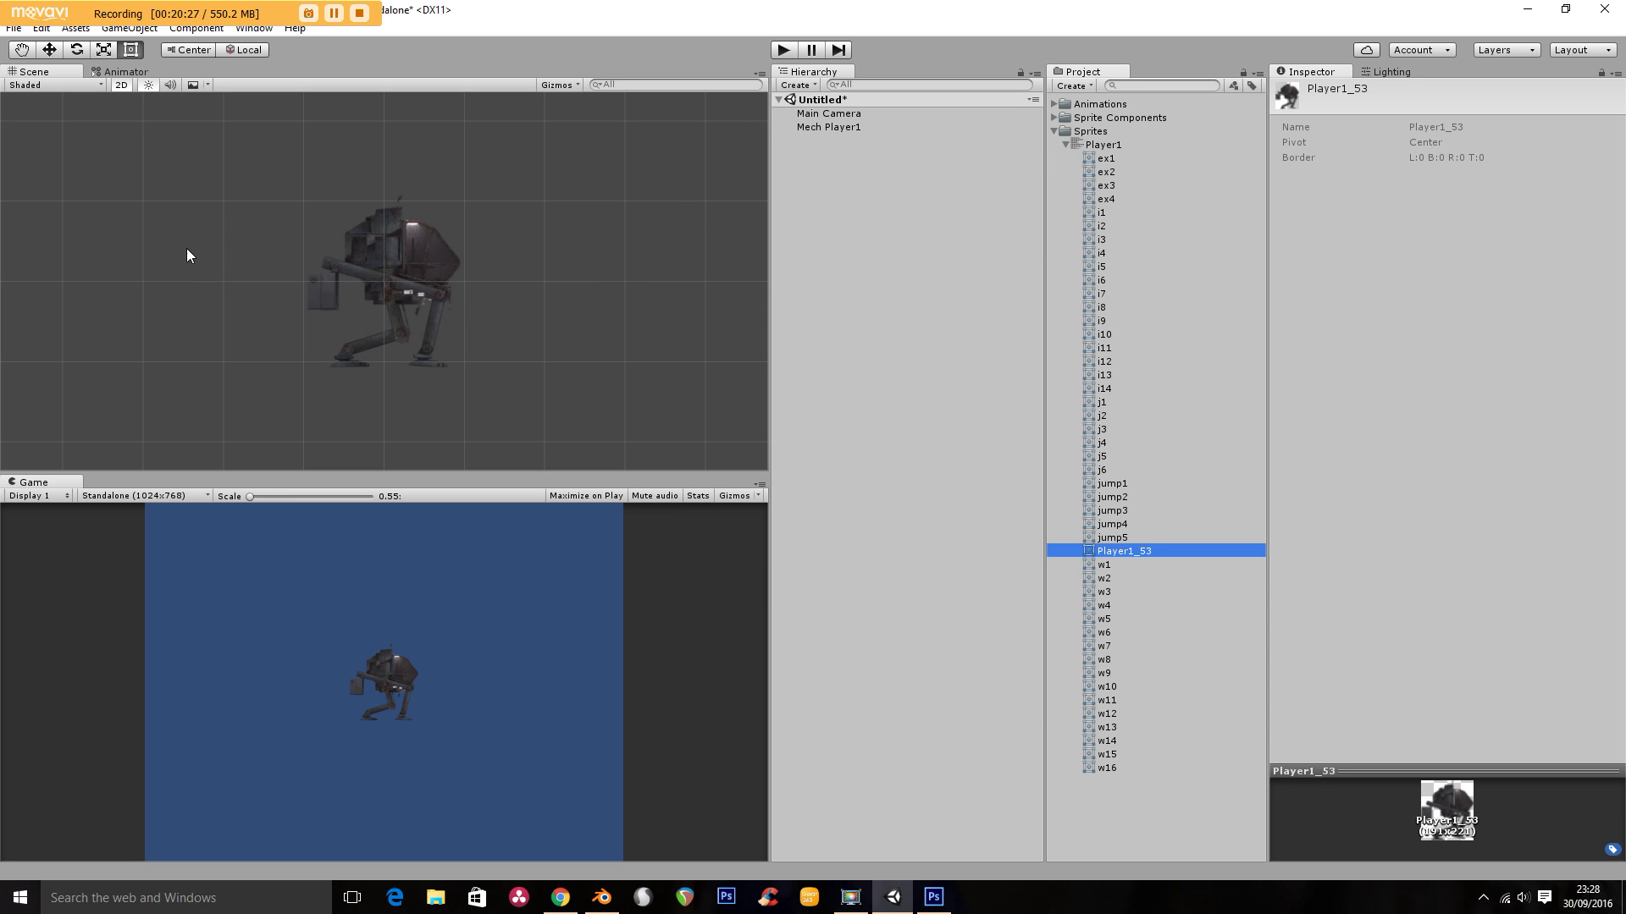
Save the untitled scene as Level1 in the project's Assets folder
click(14, 28)
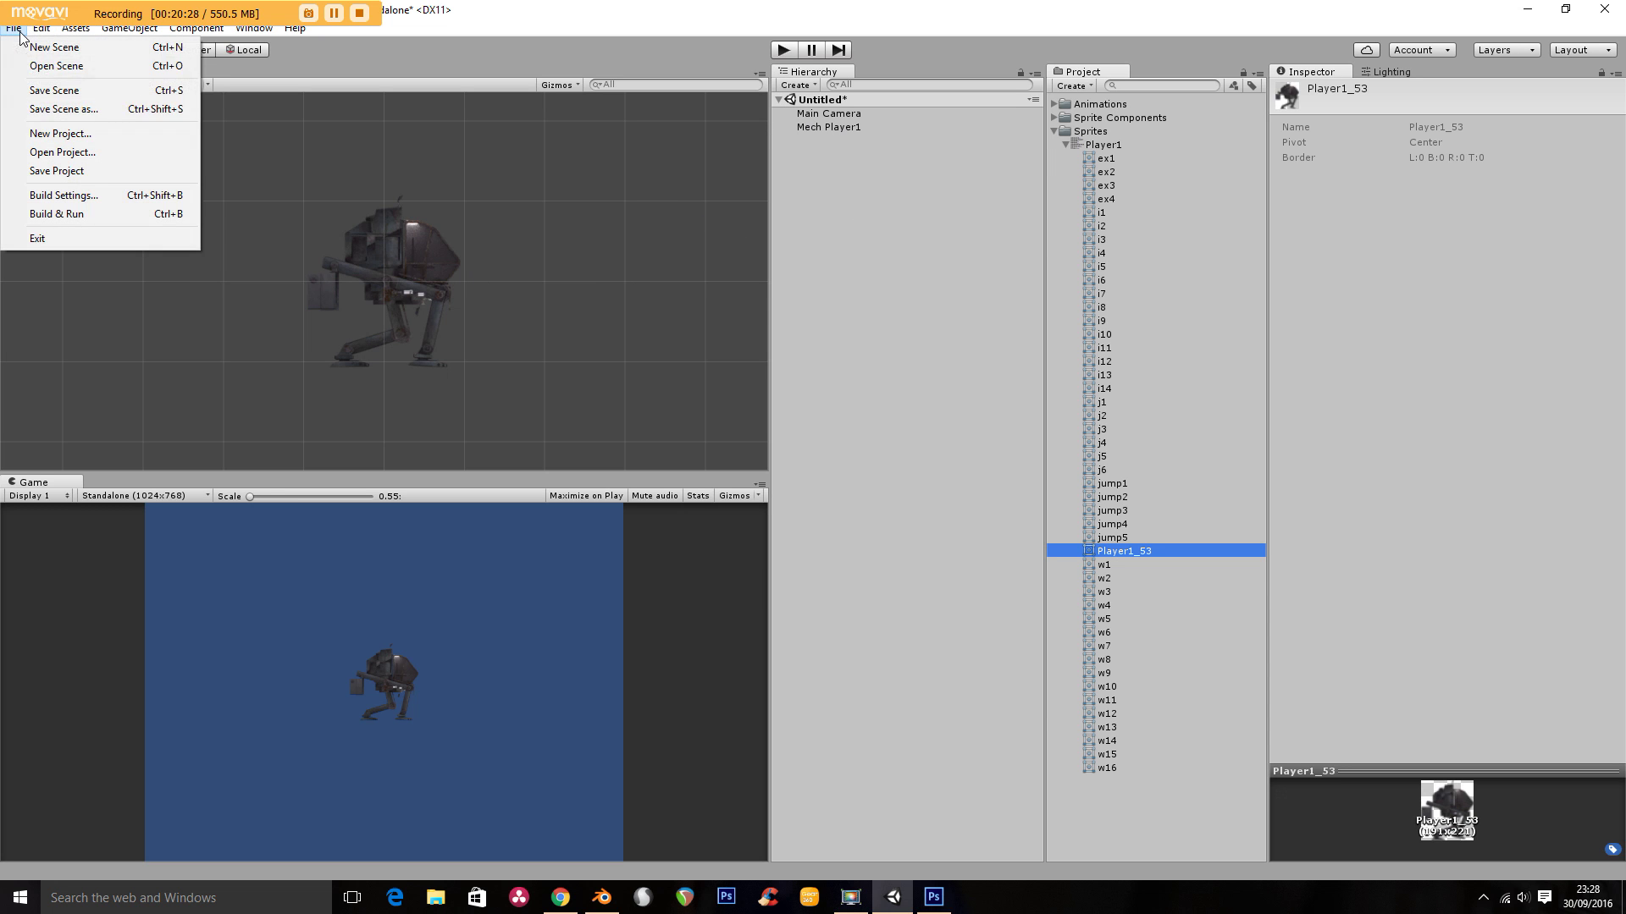
click(53, 108)
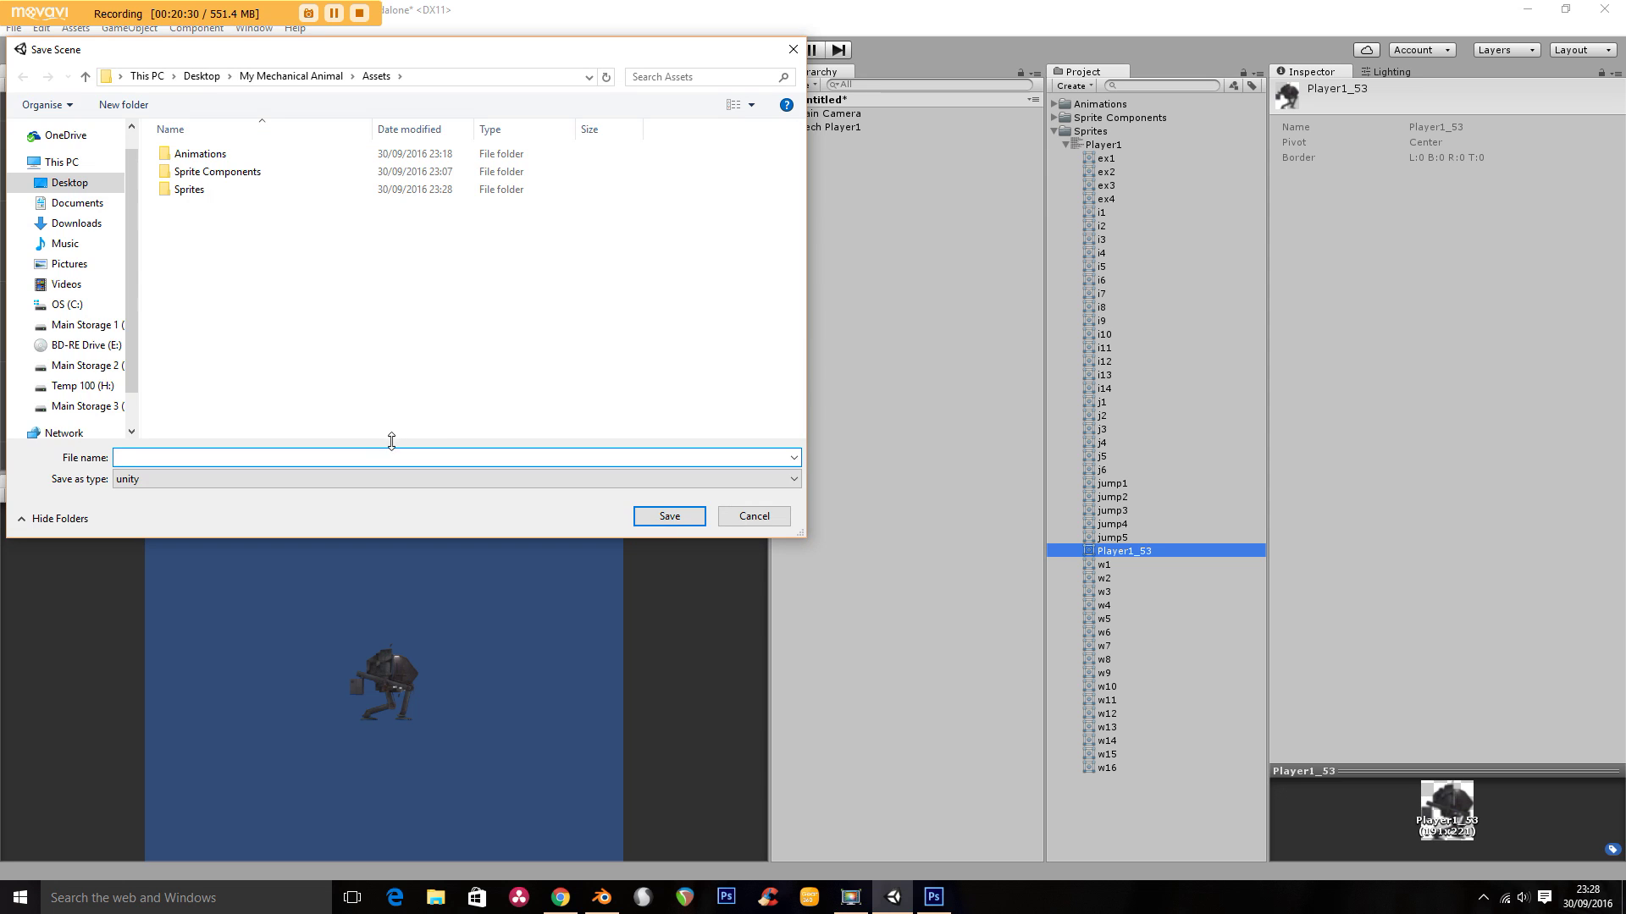
text(Level1)
key(Return)
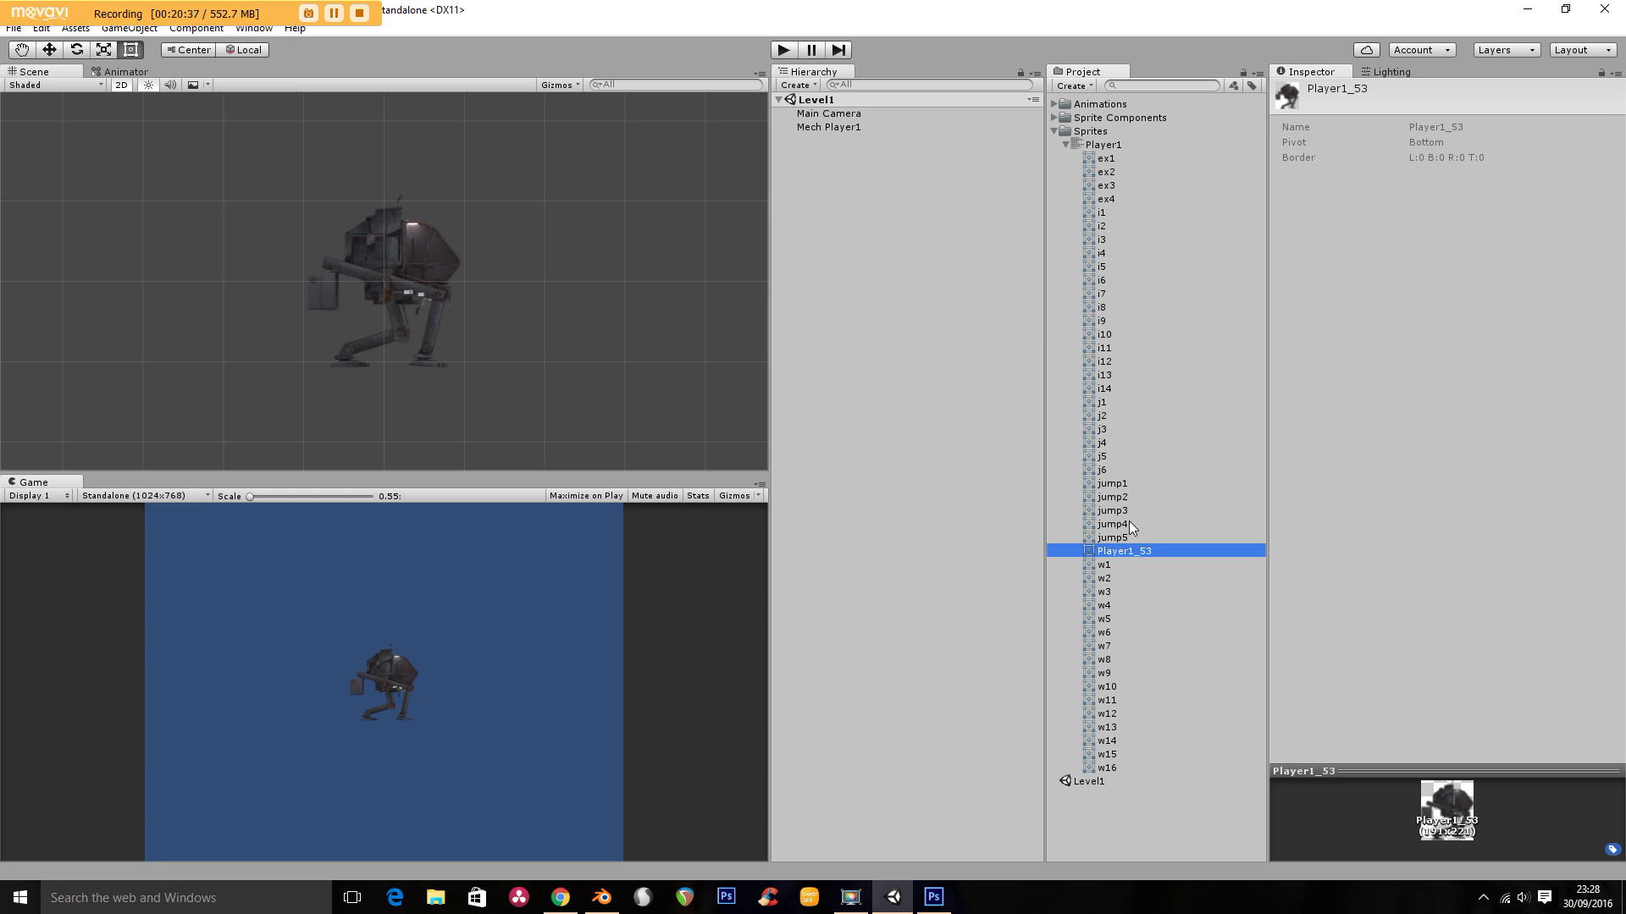
Collapse the Sprites folder, create a new asset folder named Scenes, and move the Level1 scene into it
click(1065, 145)
click(1052, 133)
right_click(1069, 211)
mouse_move(1186, 221)
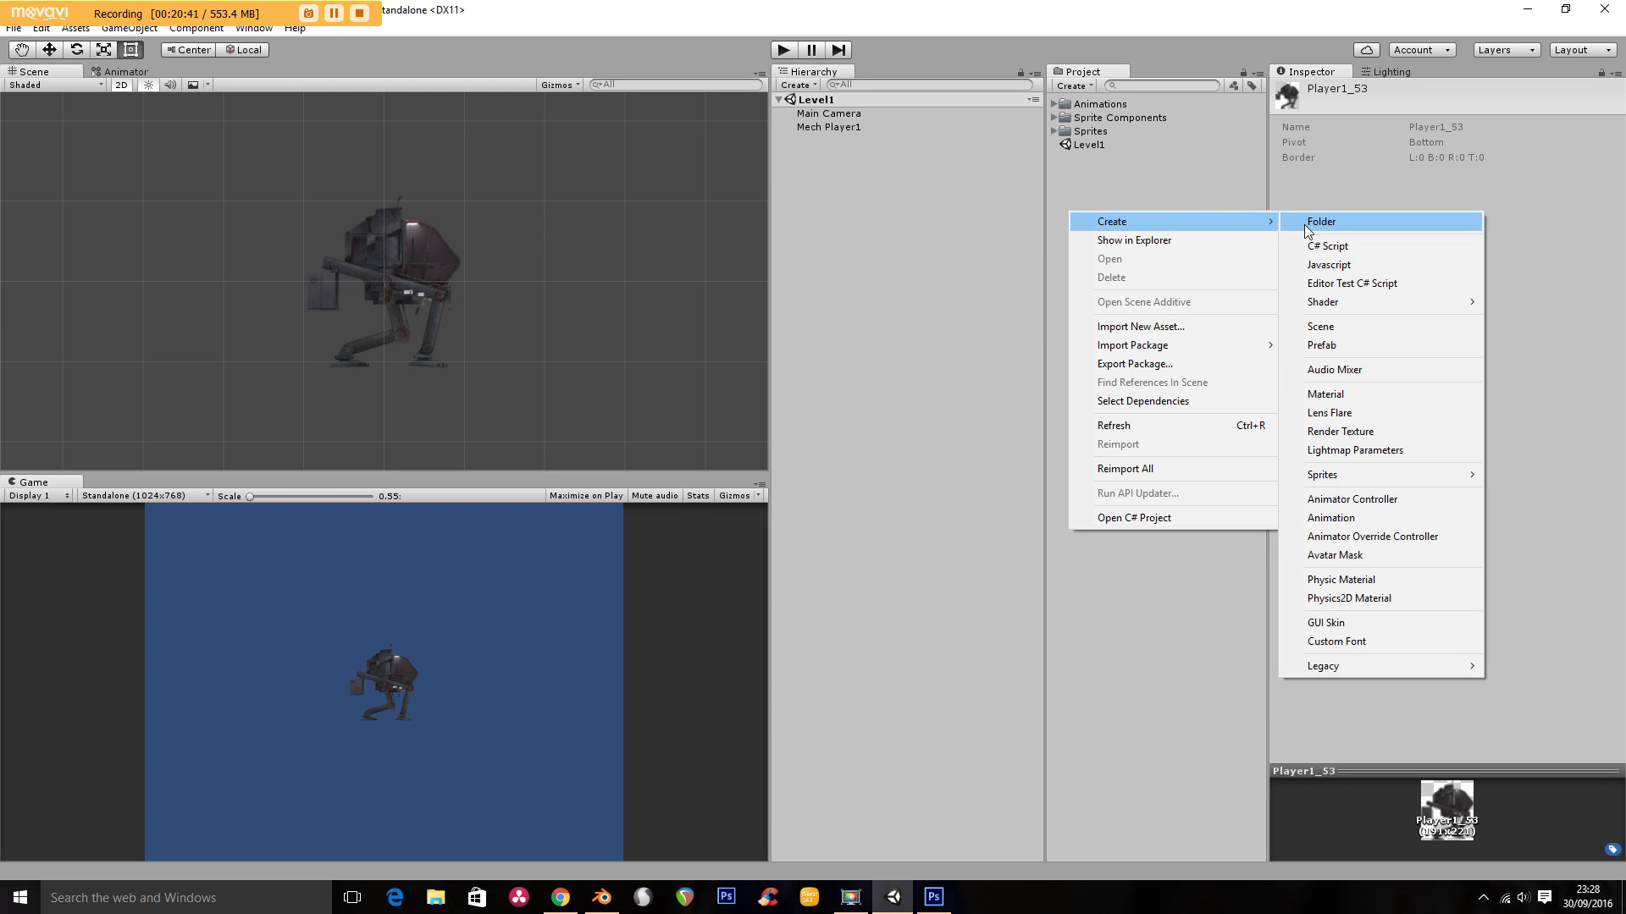
click(1301, 223)
text(Scenes)
key(Return)
drag(1085, 159, 1095, 120)
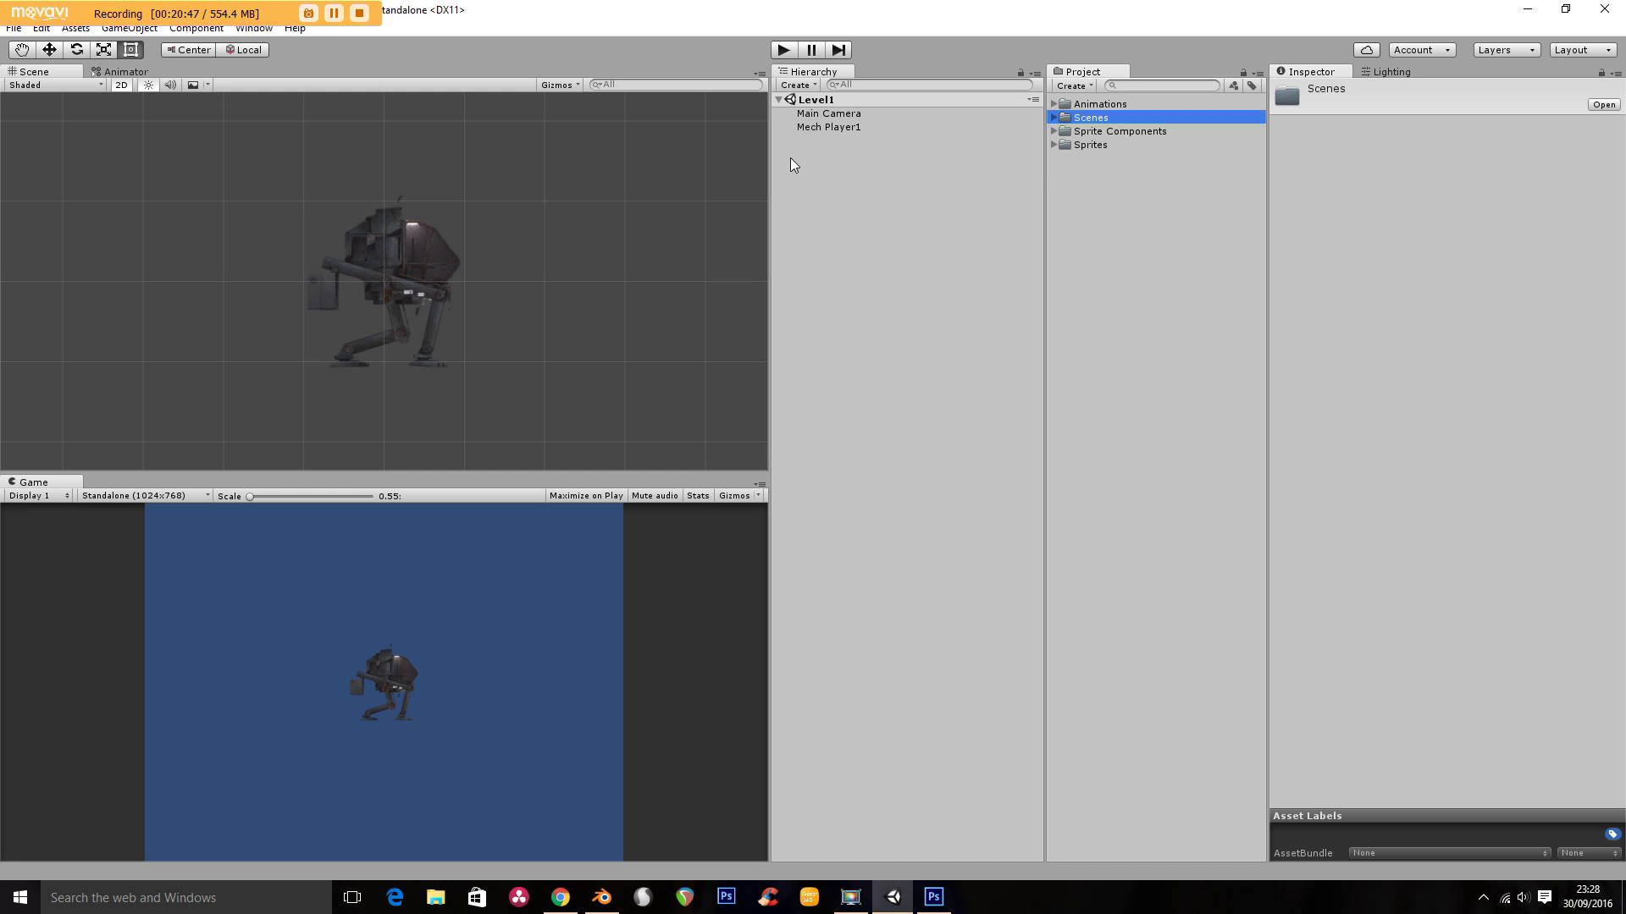
Open the Mech Player1 animator controller from the Animations/Mech Player 1 folder
click(125, 68)
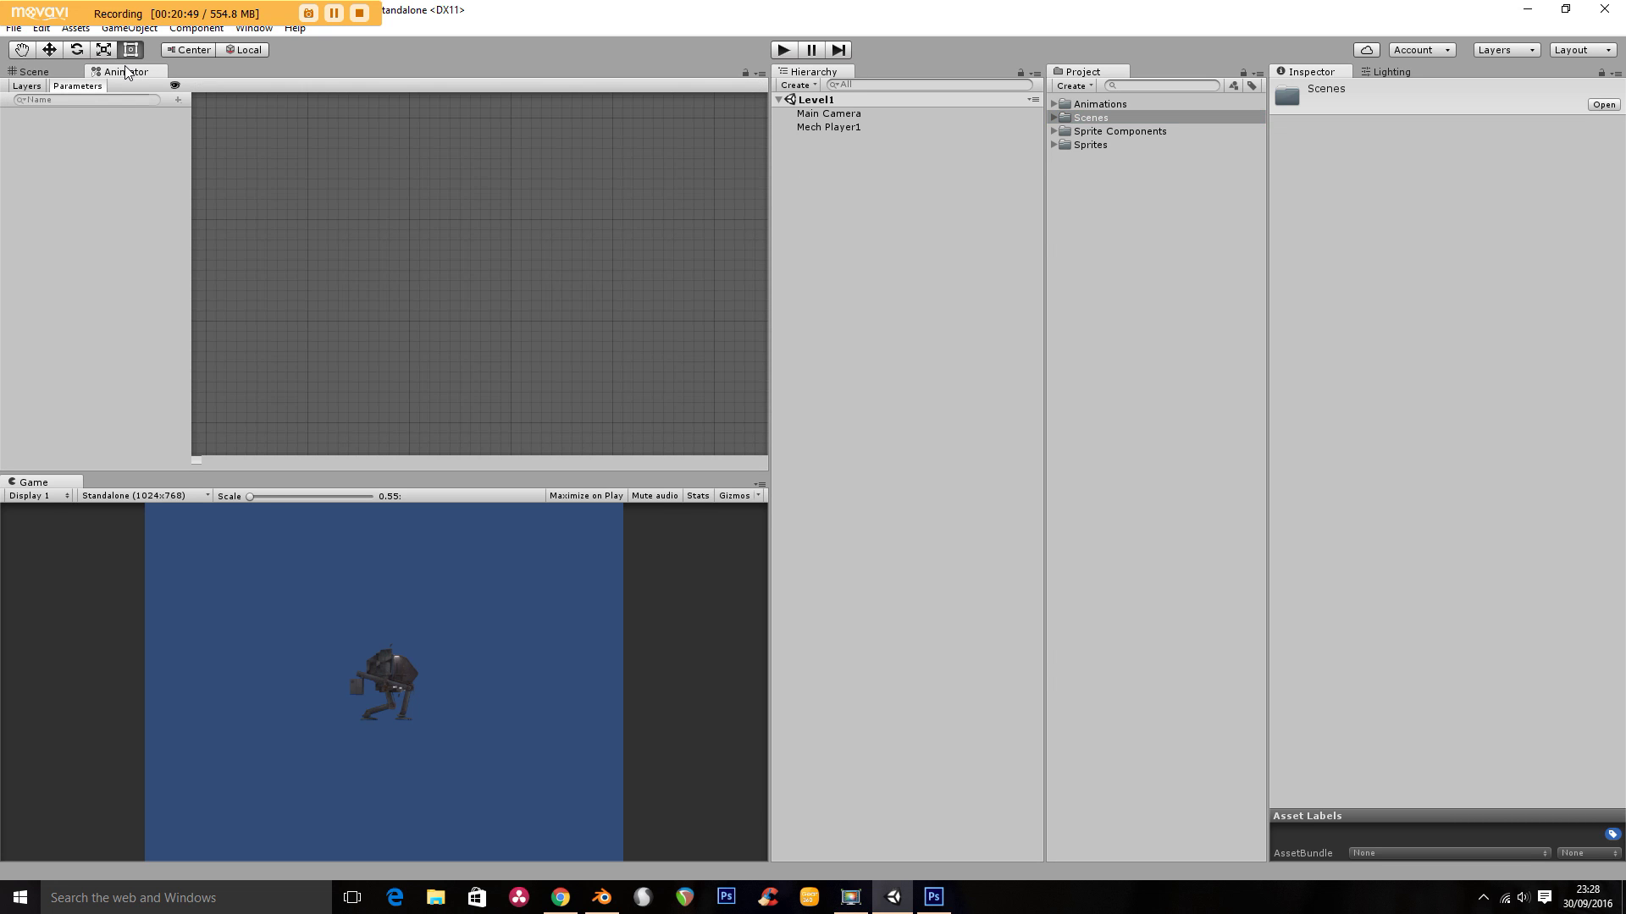
click(34, 71)
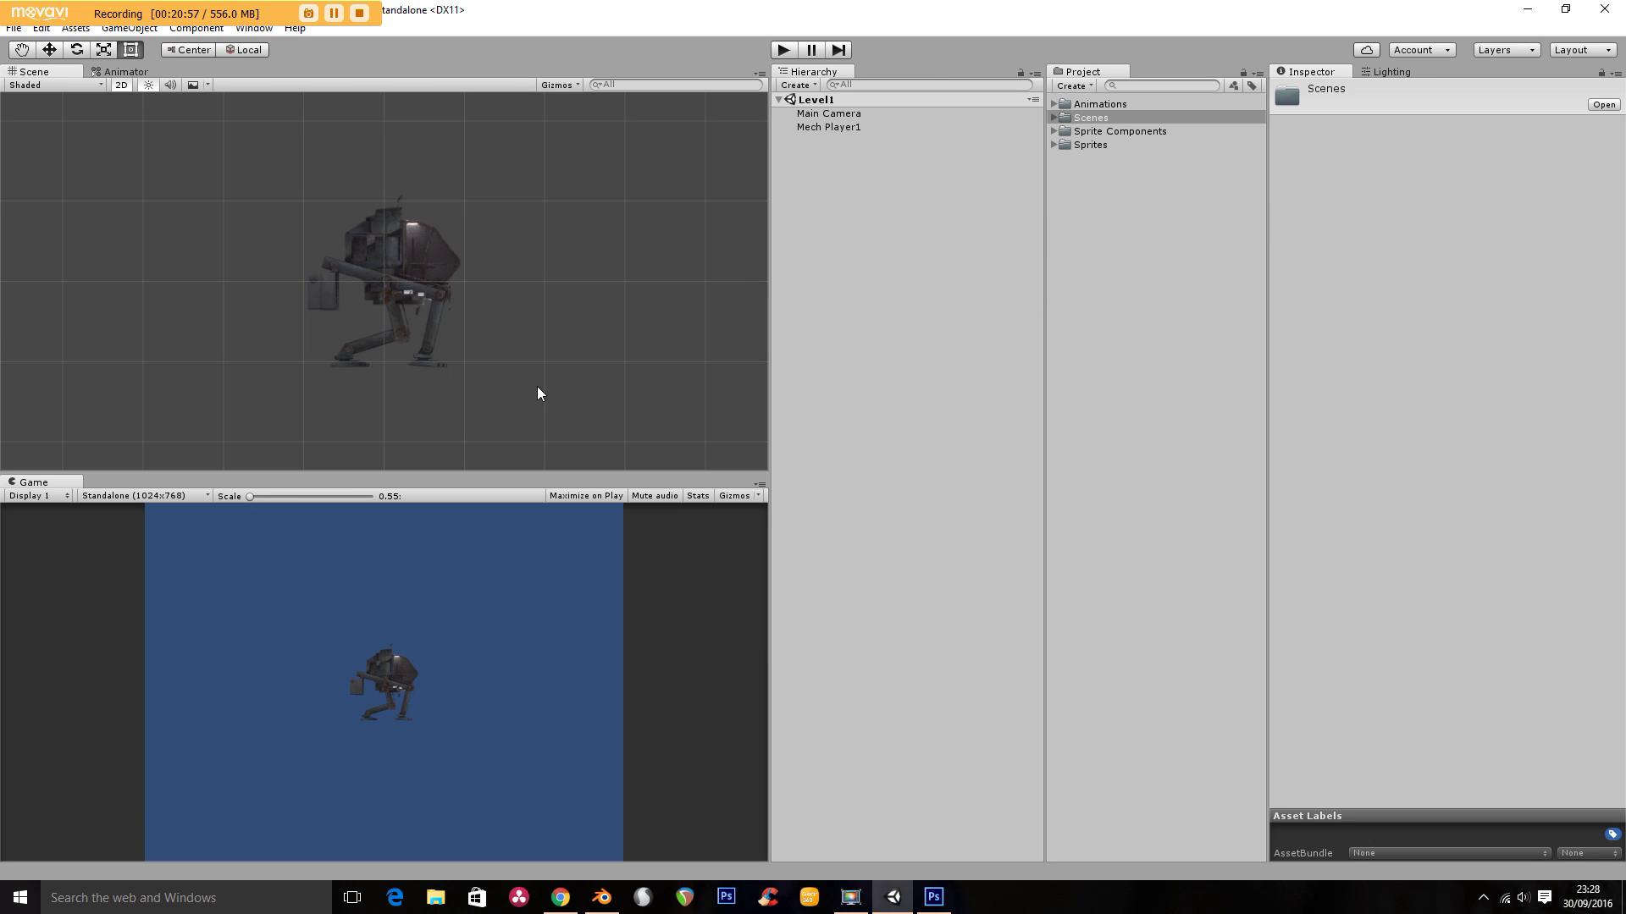
click(804, 126)
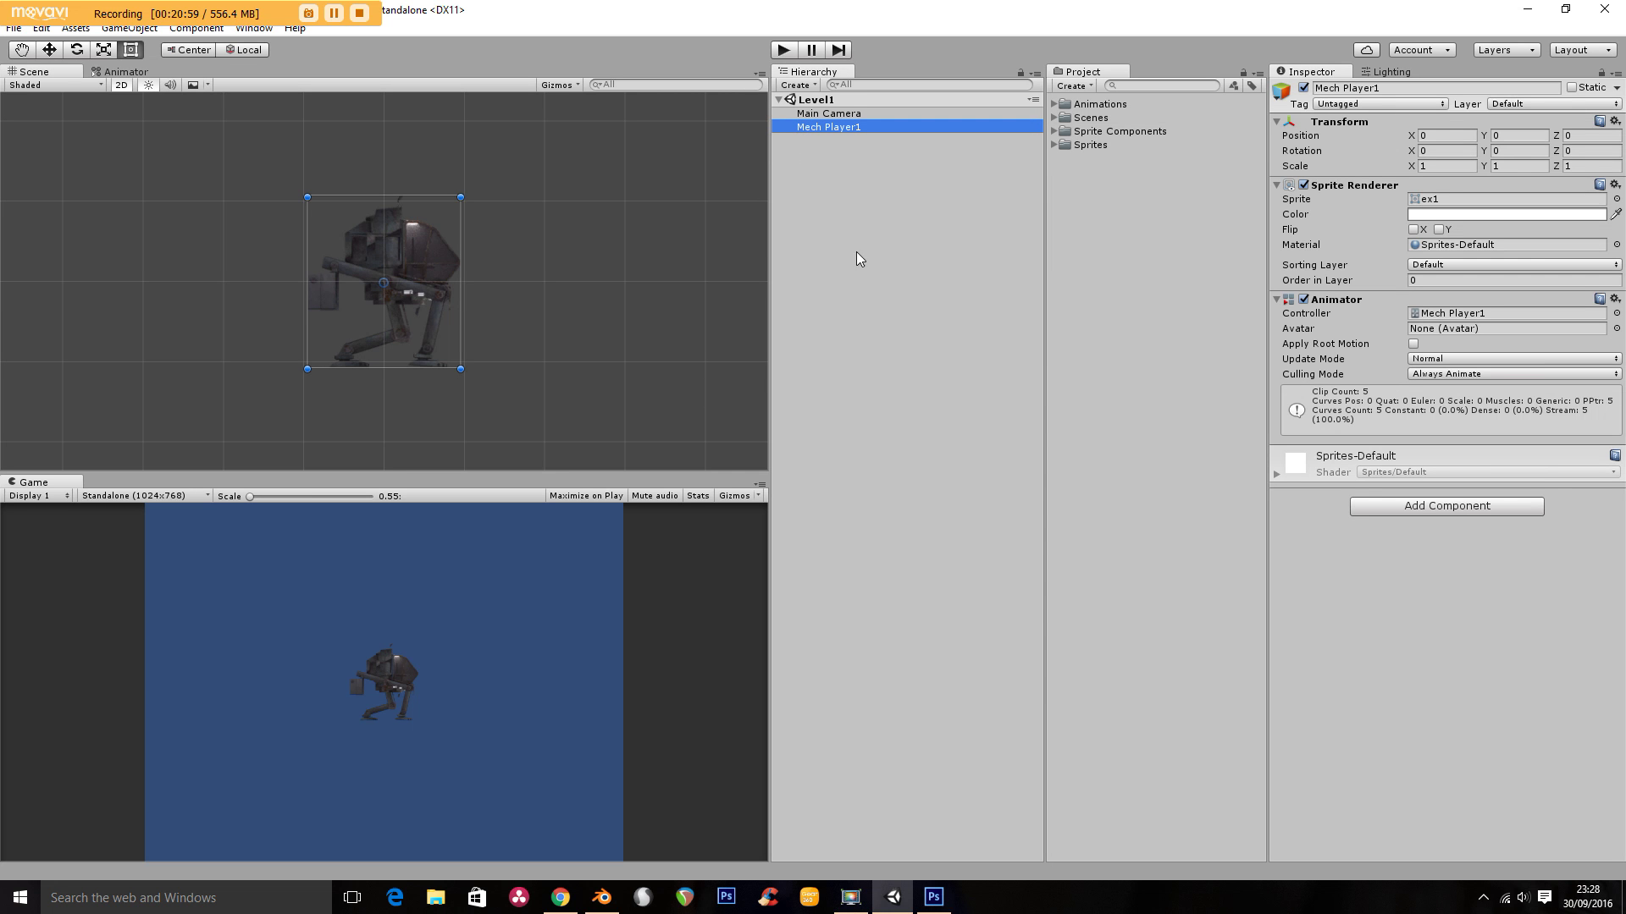
click(1054, 104)
click(1066, 118)
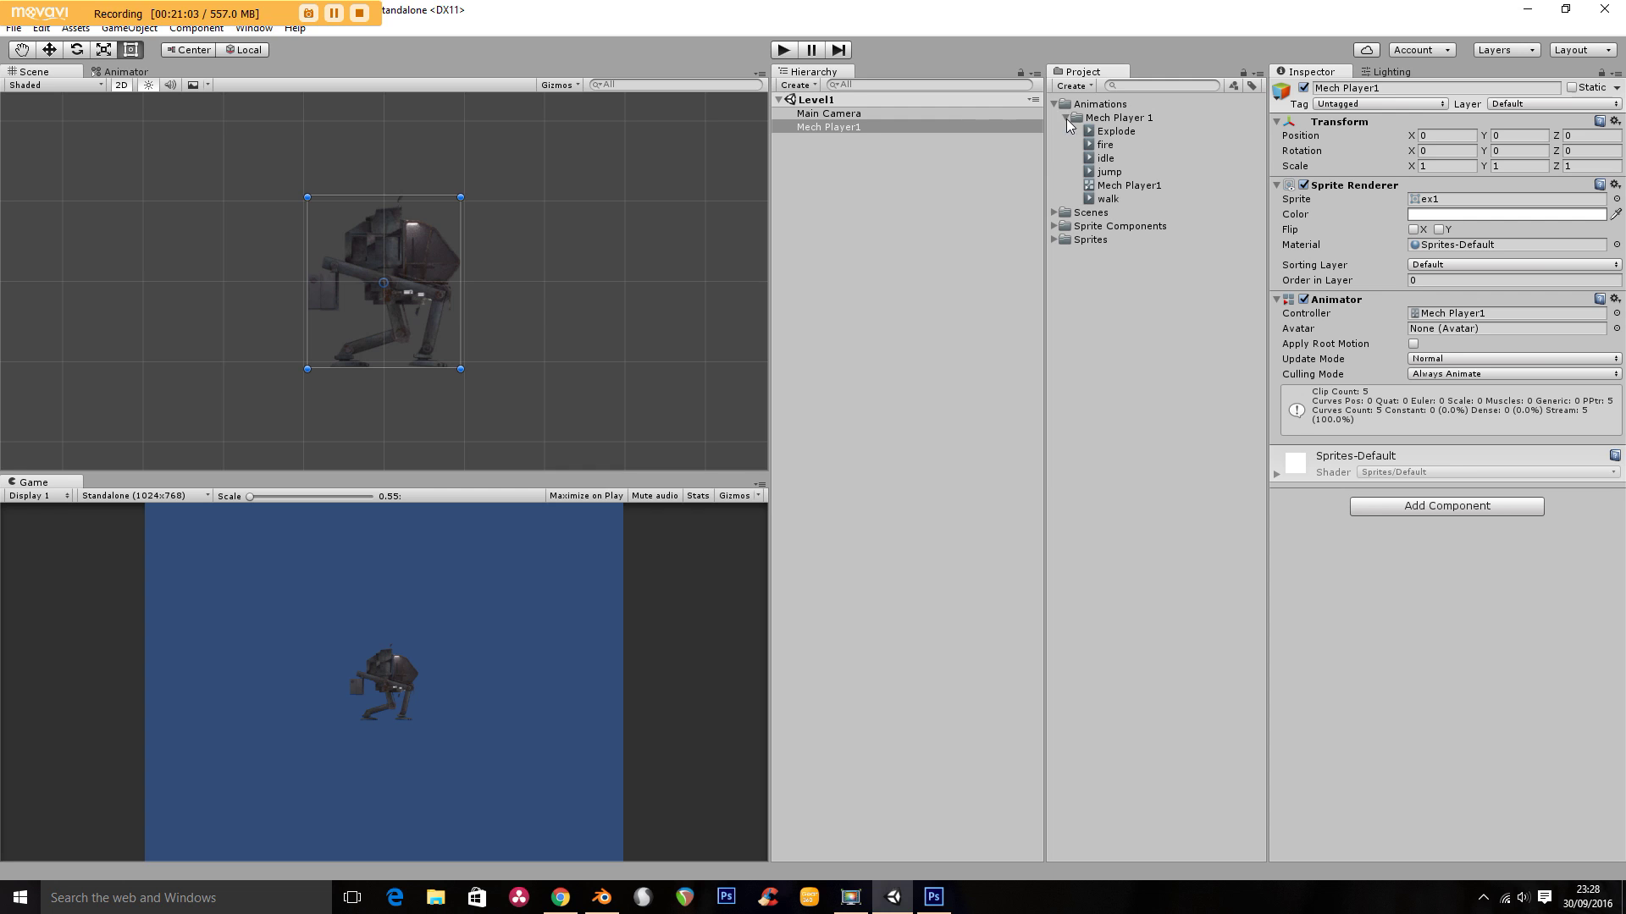
click(1126, 187)
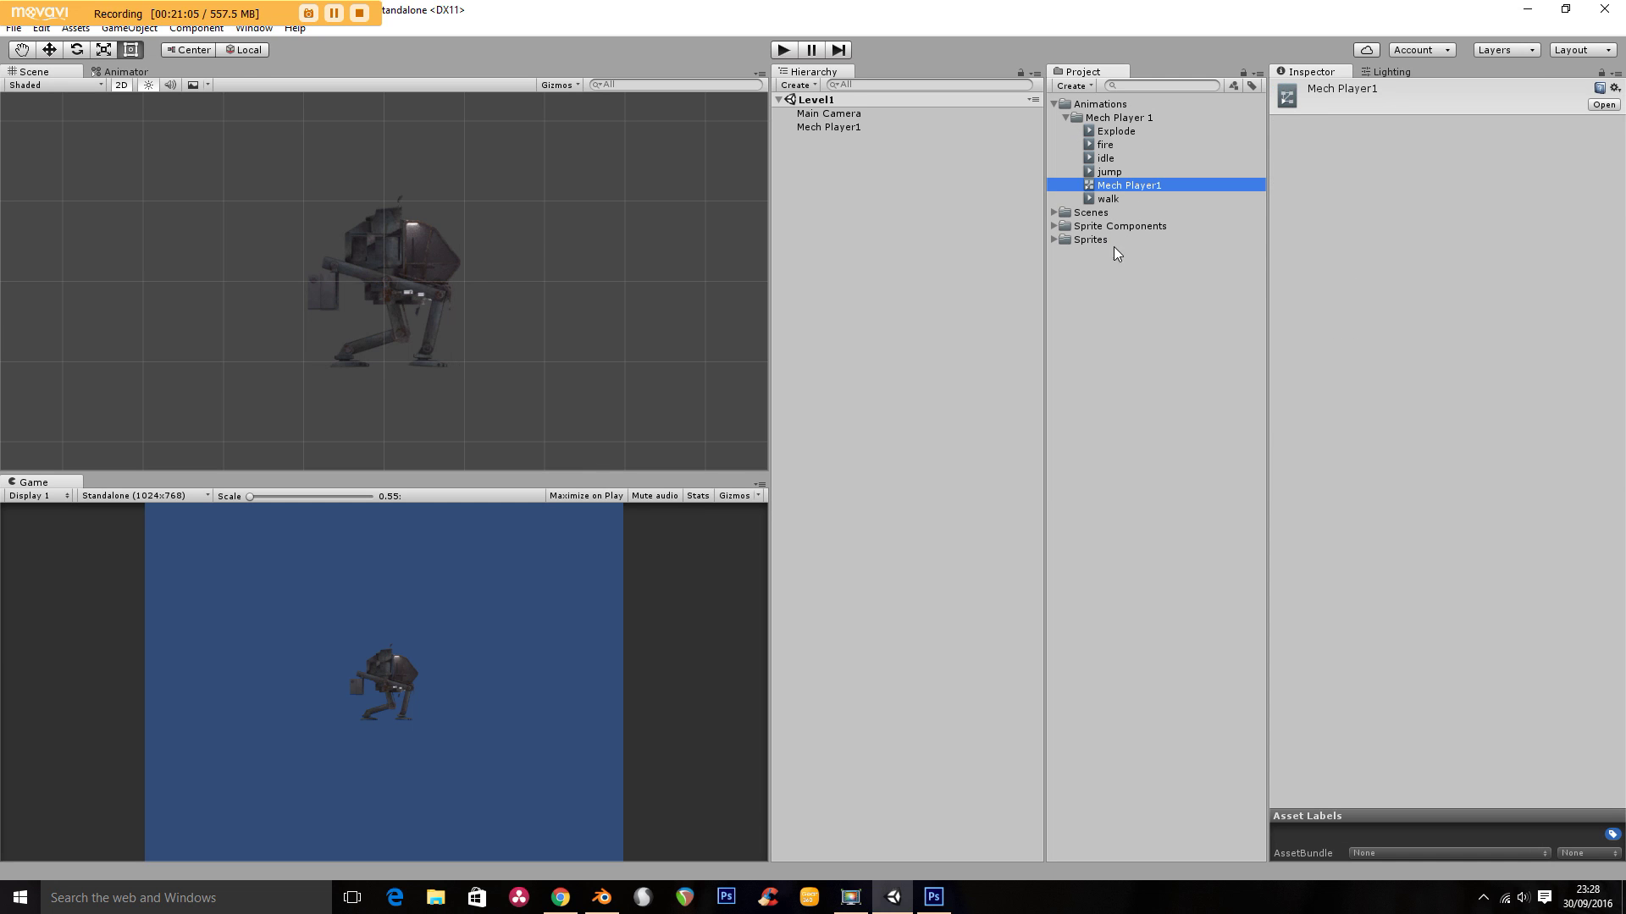
double_click(1092, 188)
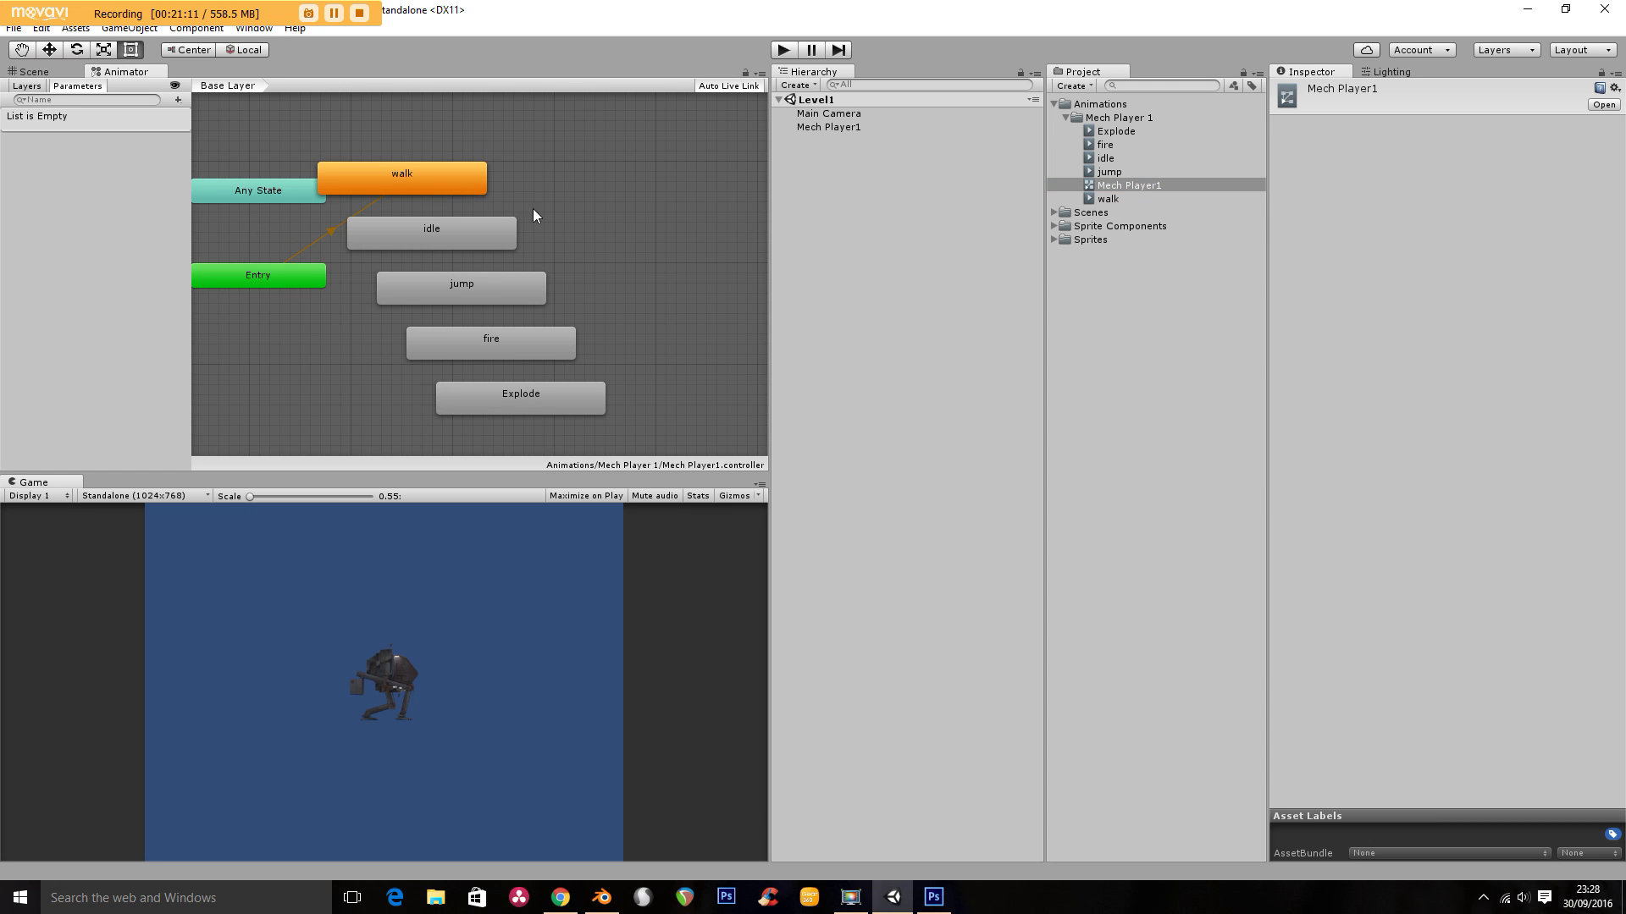
Detach the Animator as a floating window and enlarge it so the whole state graph, from Entry to Exit, fits
drag(127, 72, 419, 224)
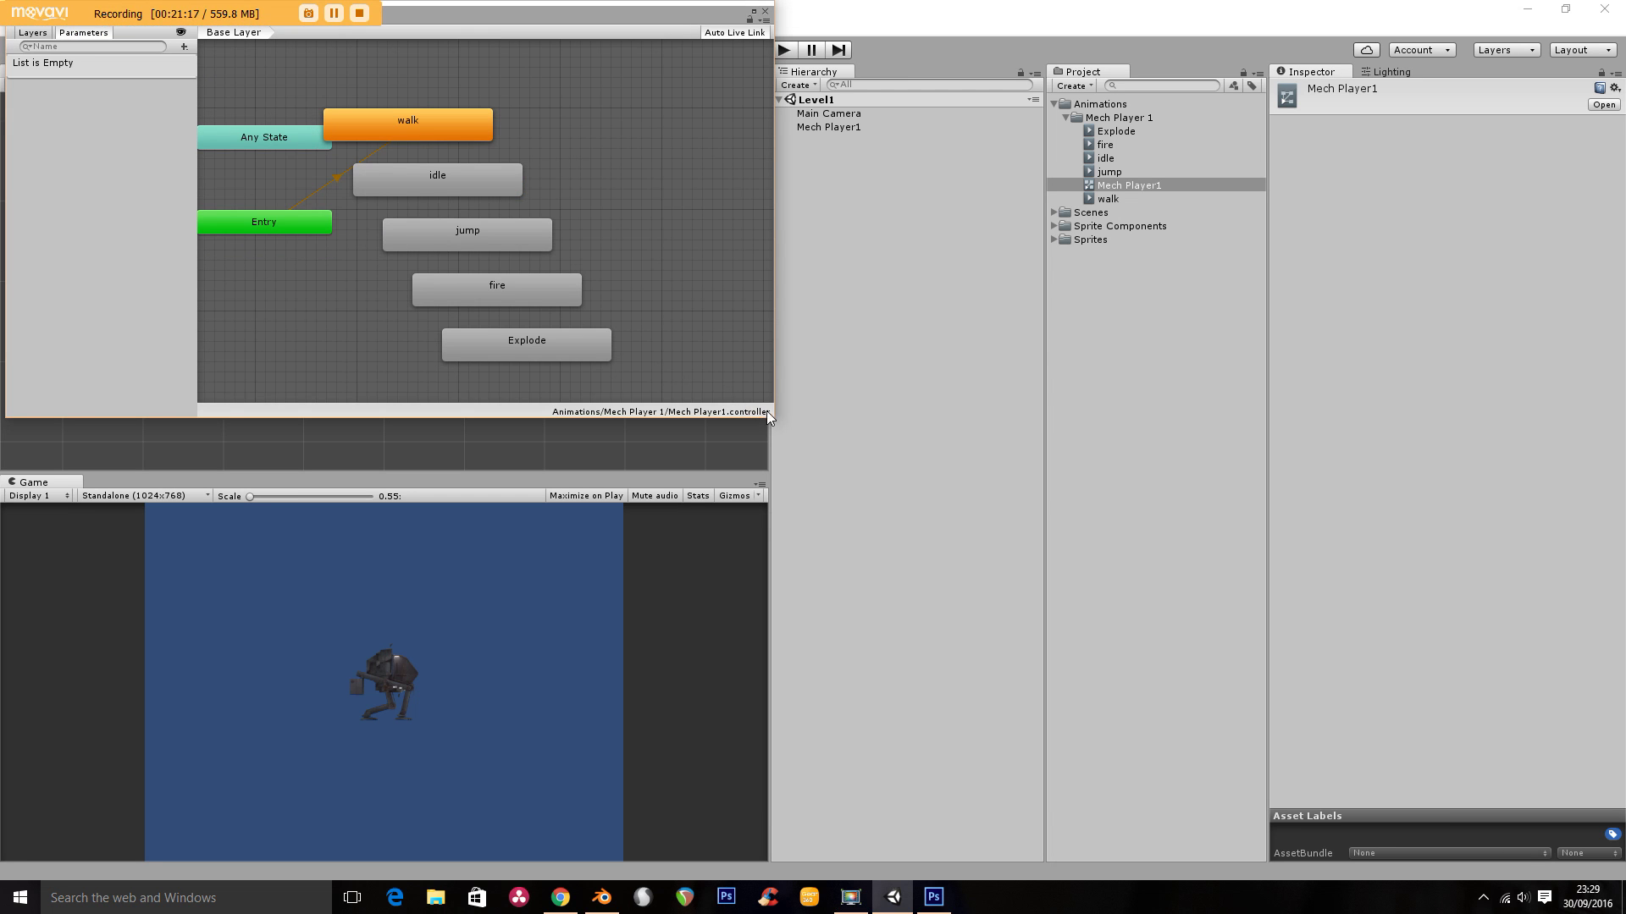
drag(774, 413, 1234, 849)
middle_drag(638, 550, 773, 691)
Move the idle state above the other animation states and set it as the layer default state
click(732, 310)
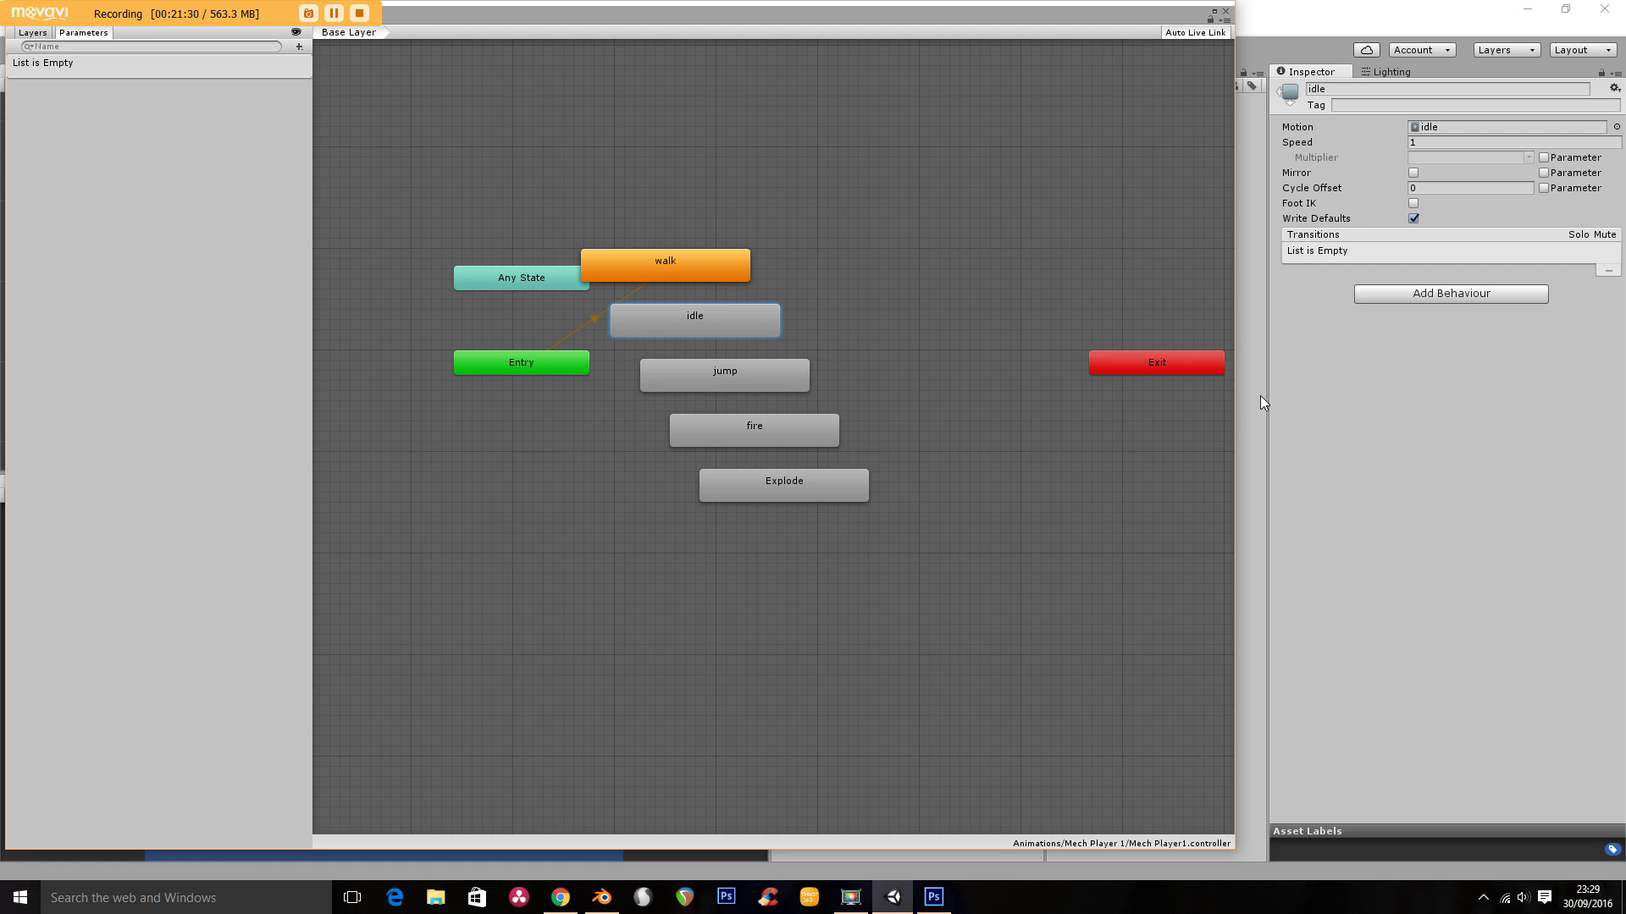
drag(709, 322, 855, 201)
right_click(855, 200)
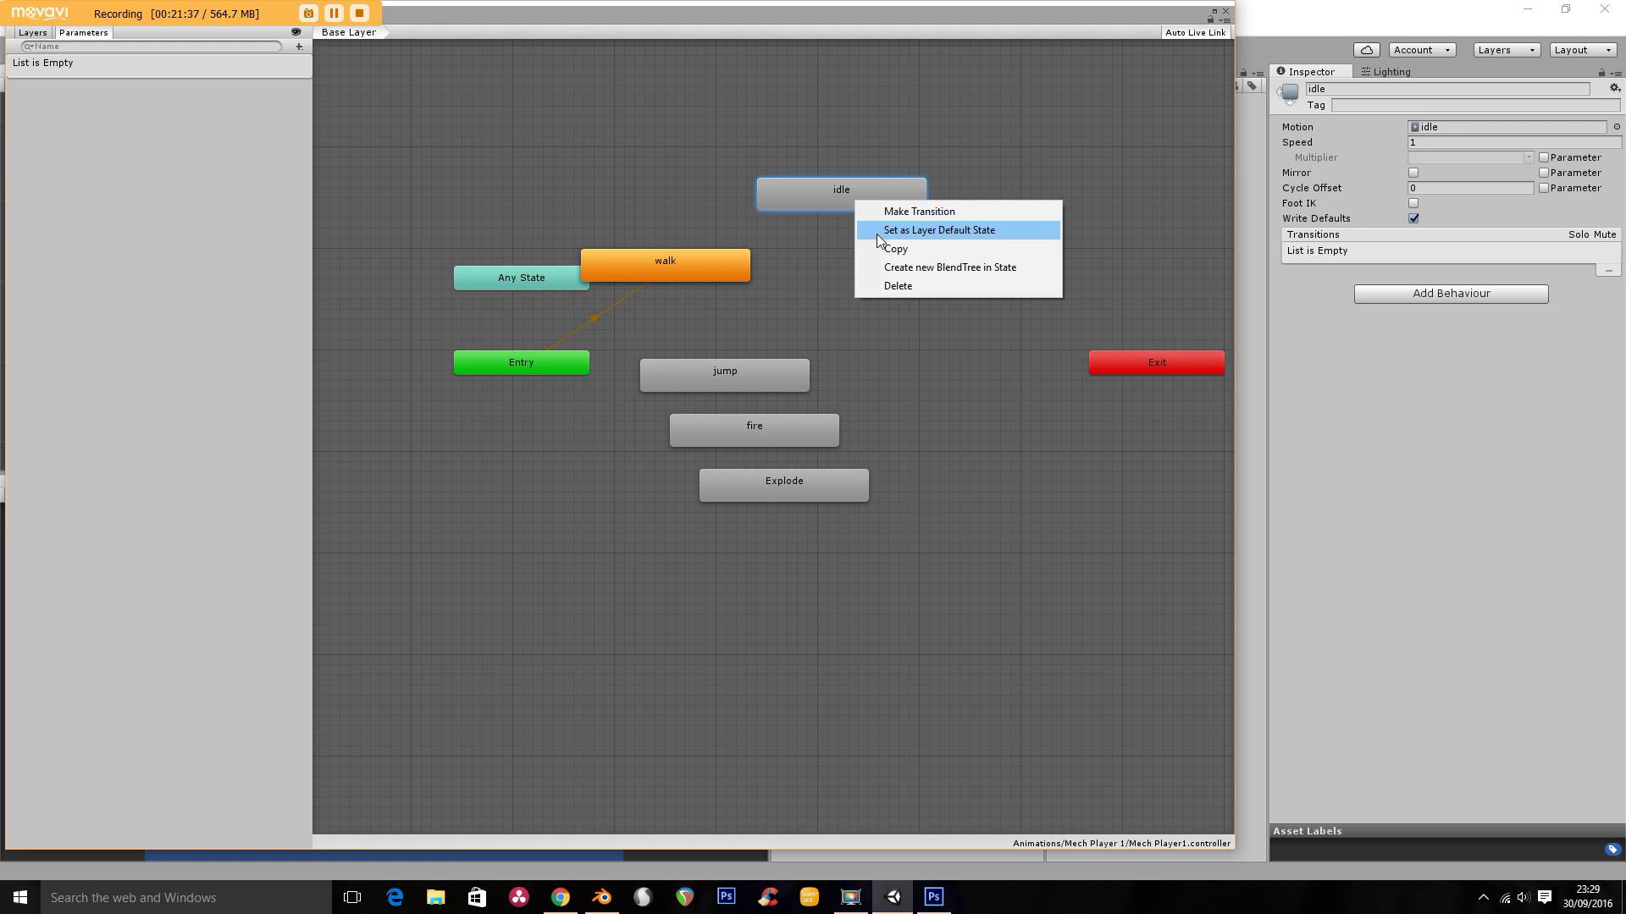
click(889, 231)
Spread the other states around idle: walk and fire on either side of jump beneath it, and Explode beside it
drag(664, 269, 847, 367)
drag(777, 437, 1033, 342)
drag(800, 494, 1090, 203)
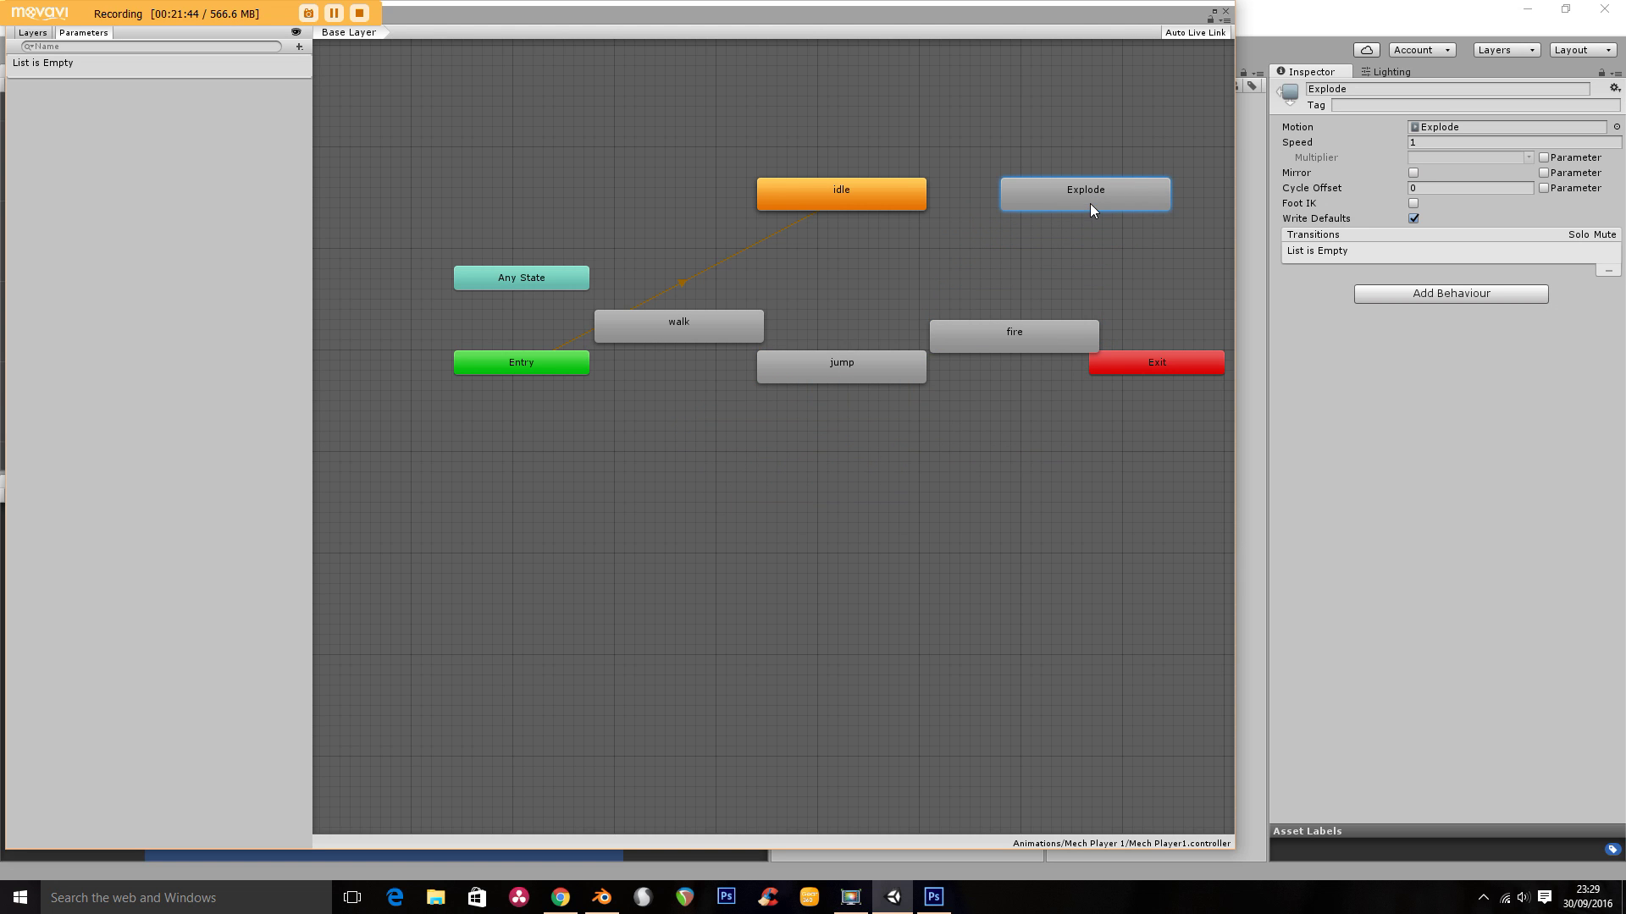
Rearrange the states around idle, with walk above jump on the Entry side and Explode above fire on the Exit side
drag(1003, 327, 1063, 286)
drag(1035, 181, 1006, 94)
drag(1040, 298, 1023, 292)
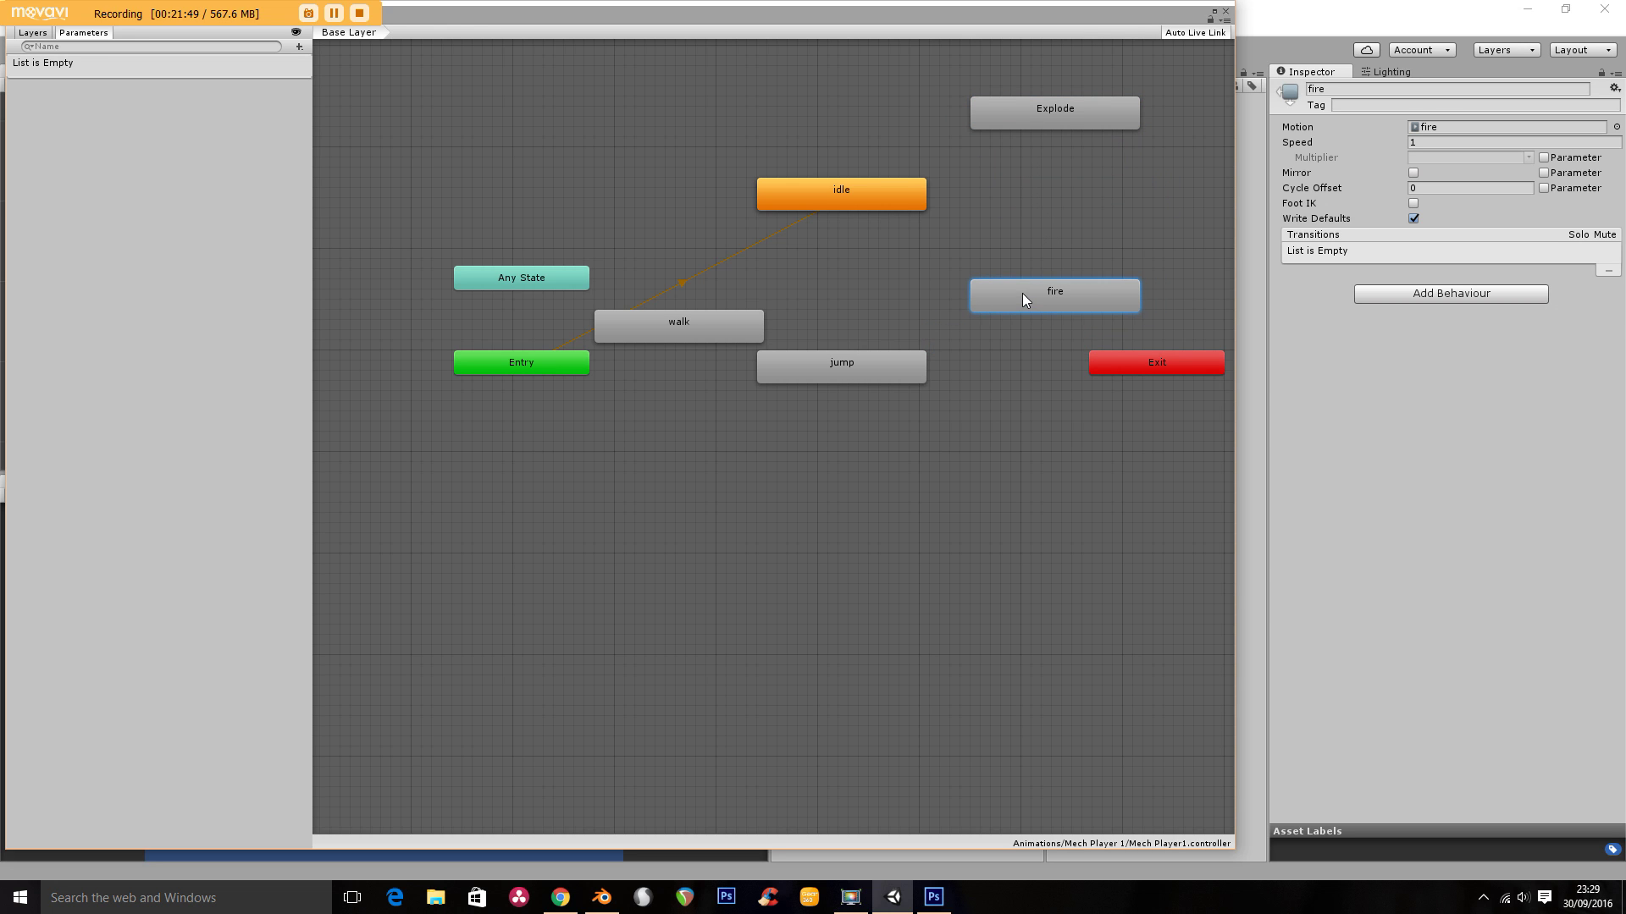
drag(703, 339, 669, 134)
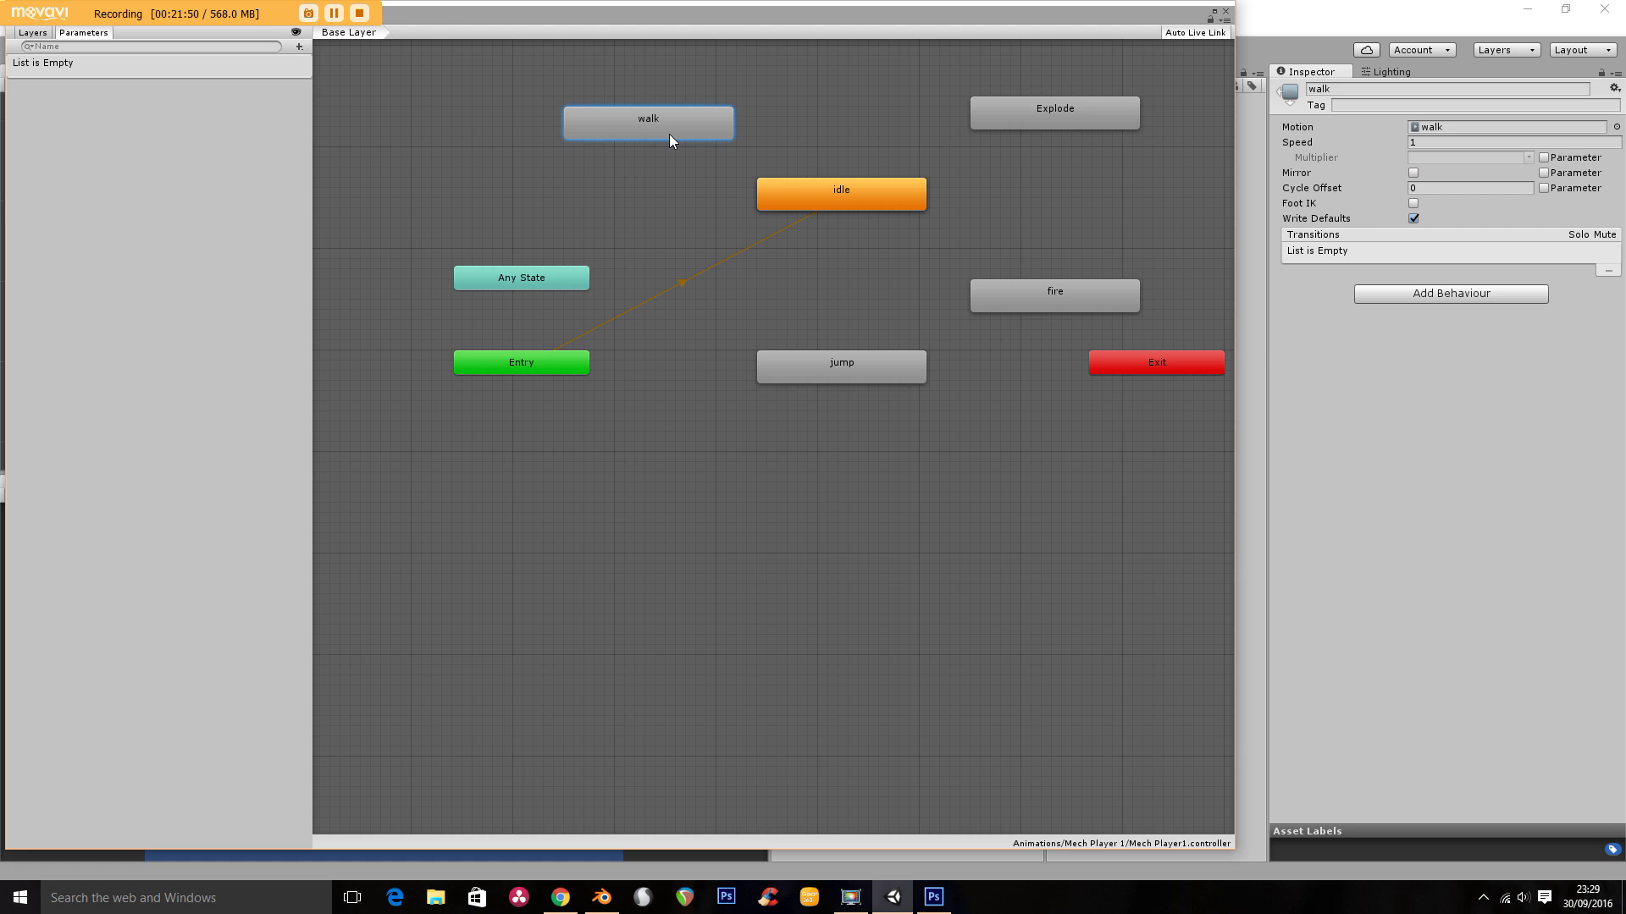
drag(809, 374, 638, 269)
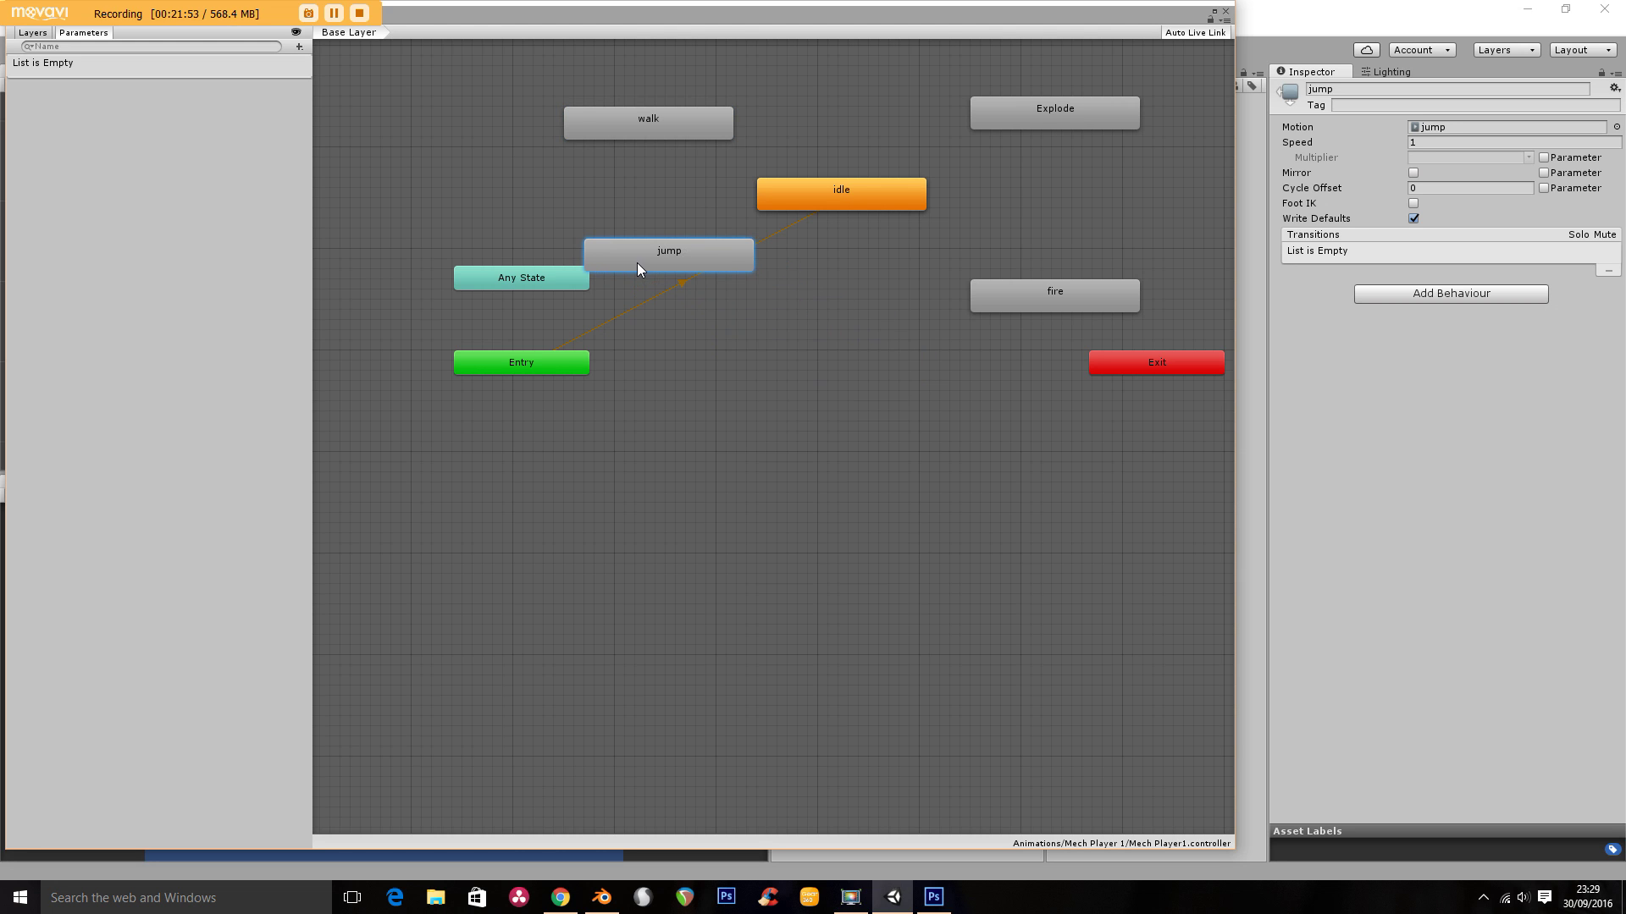
Move Entry well below idle, and place Any State and Exit lower down on opposite sides of the graph
drag(534, 368, 841, 677)
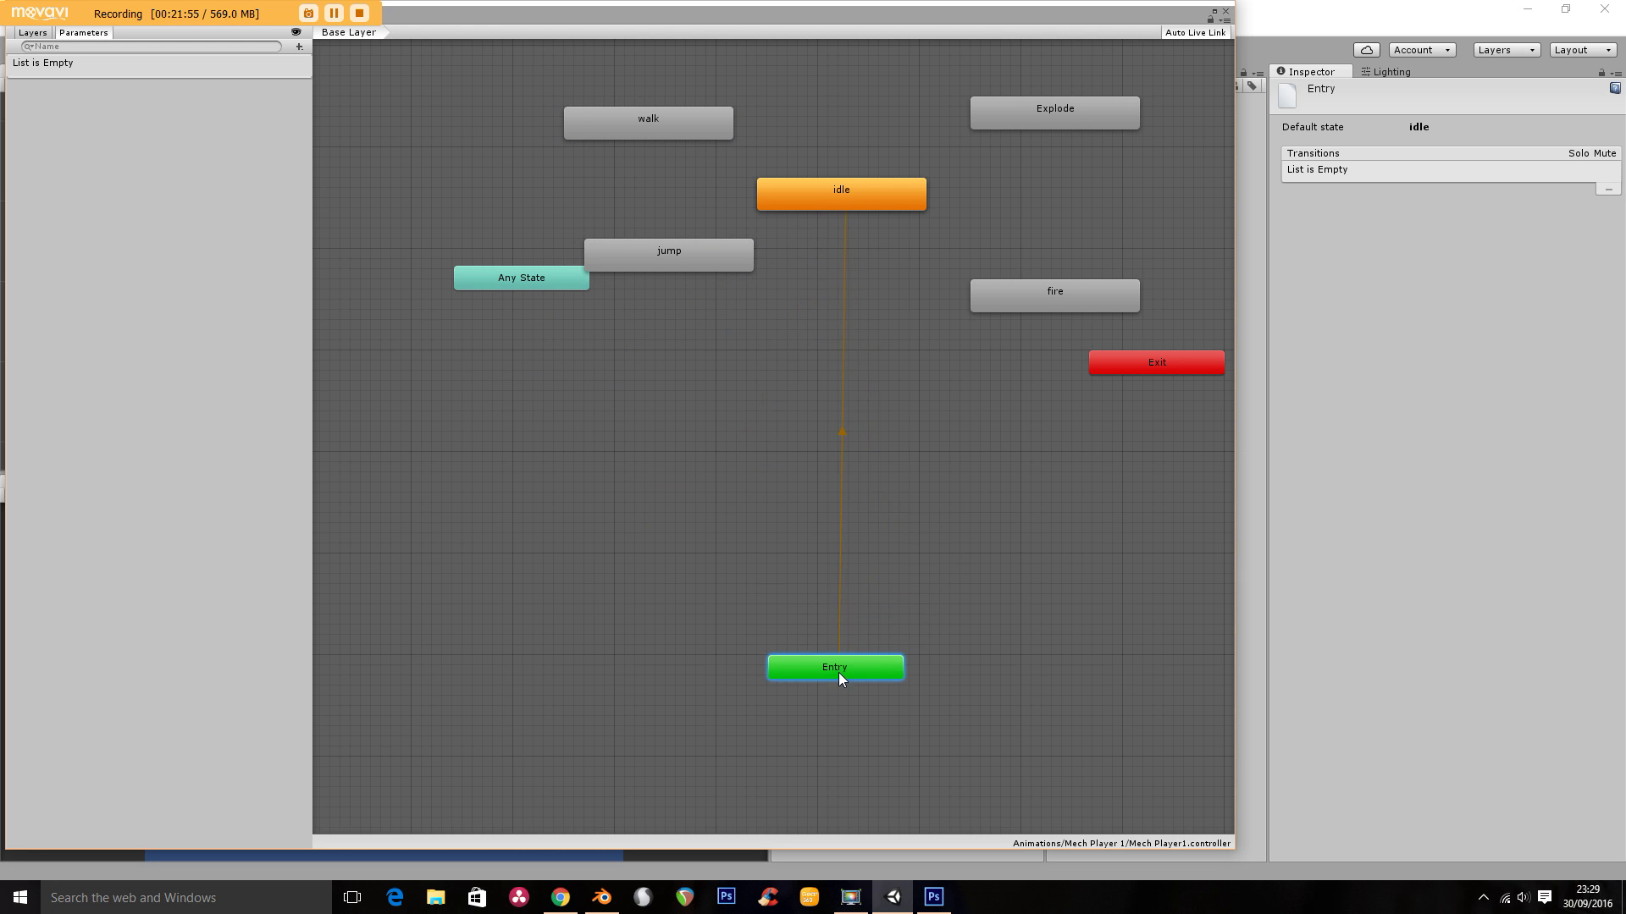
drag(511, 284, 439, 531)
drag(1143, 356, 1175, 528)
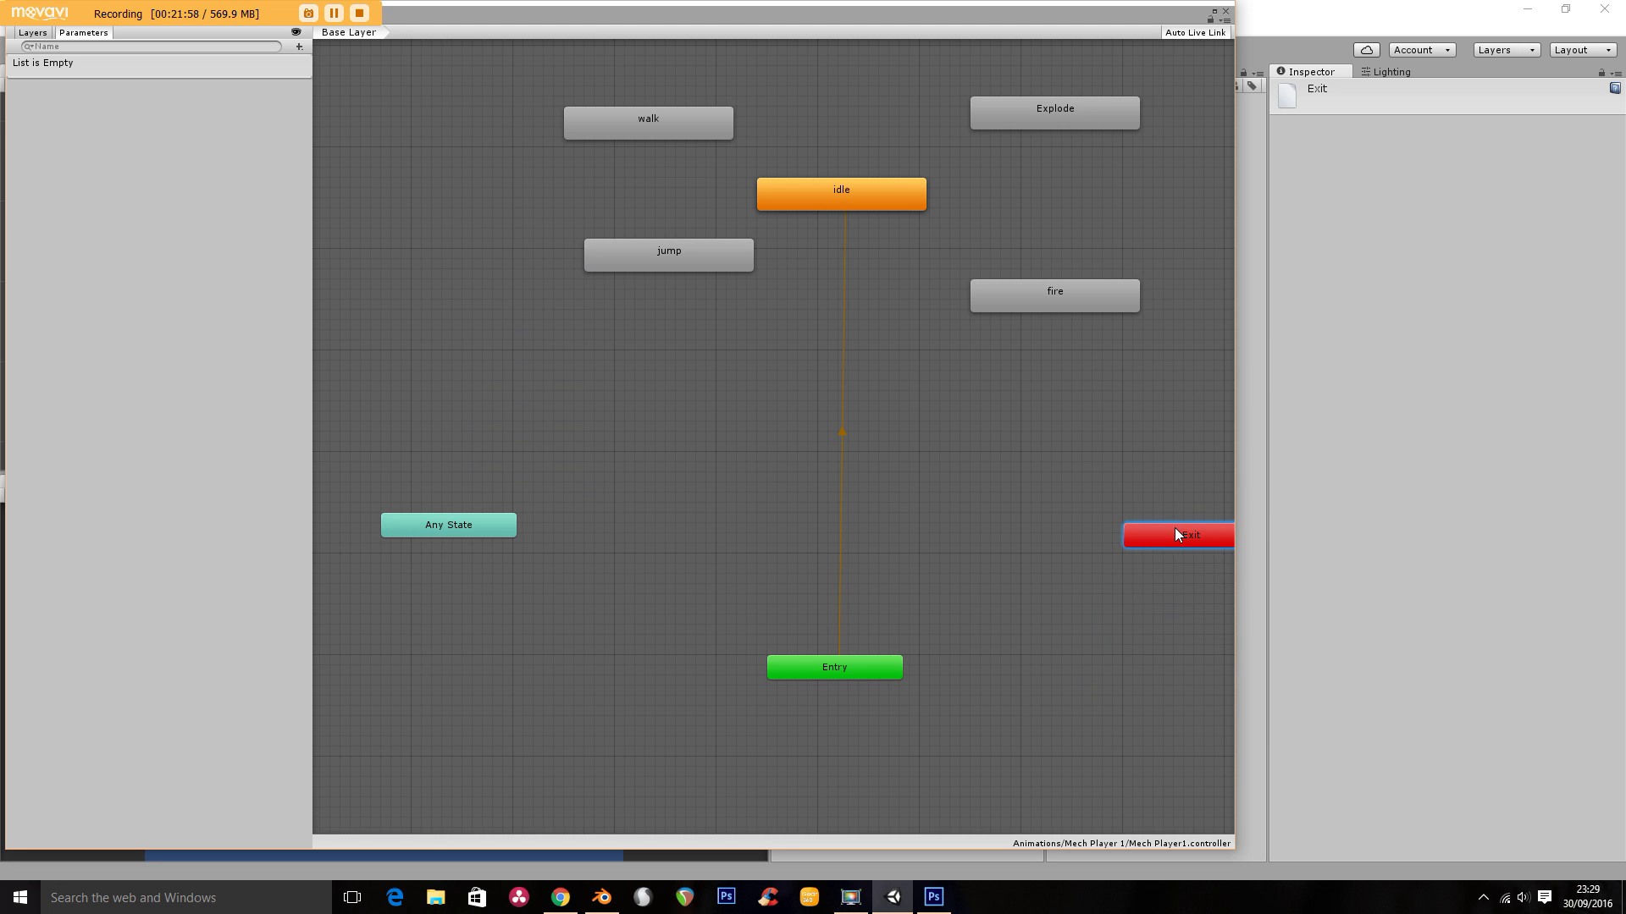
Even out the layout so walk, jump, Explode and fire form four corners with idle in the middle
drag(711, 252, 671, 324)
drag(692, 120, 674, 129)
drag(1104, 129, 1026, 132)
drag(1050, 292, 982, 349)
drag(829, 200, 793, 245)
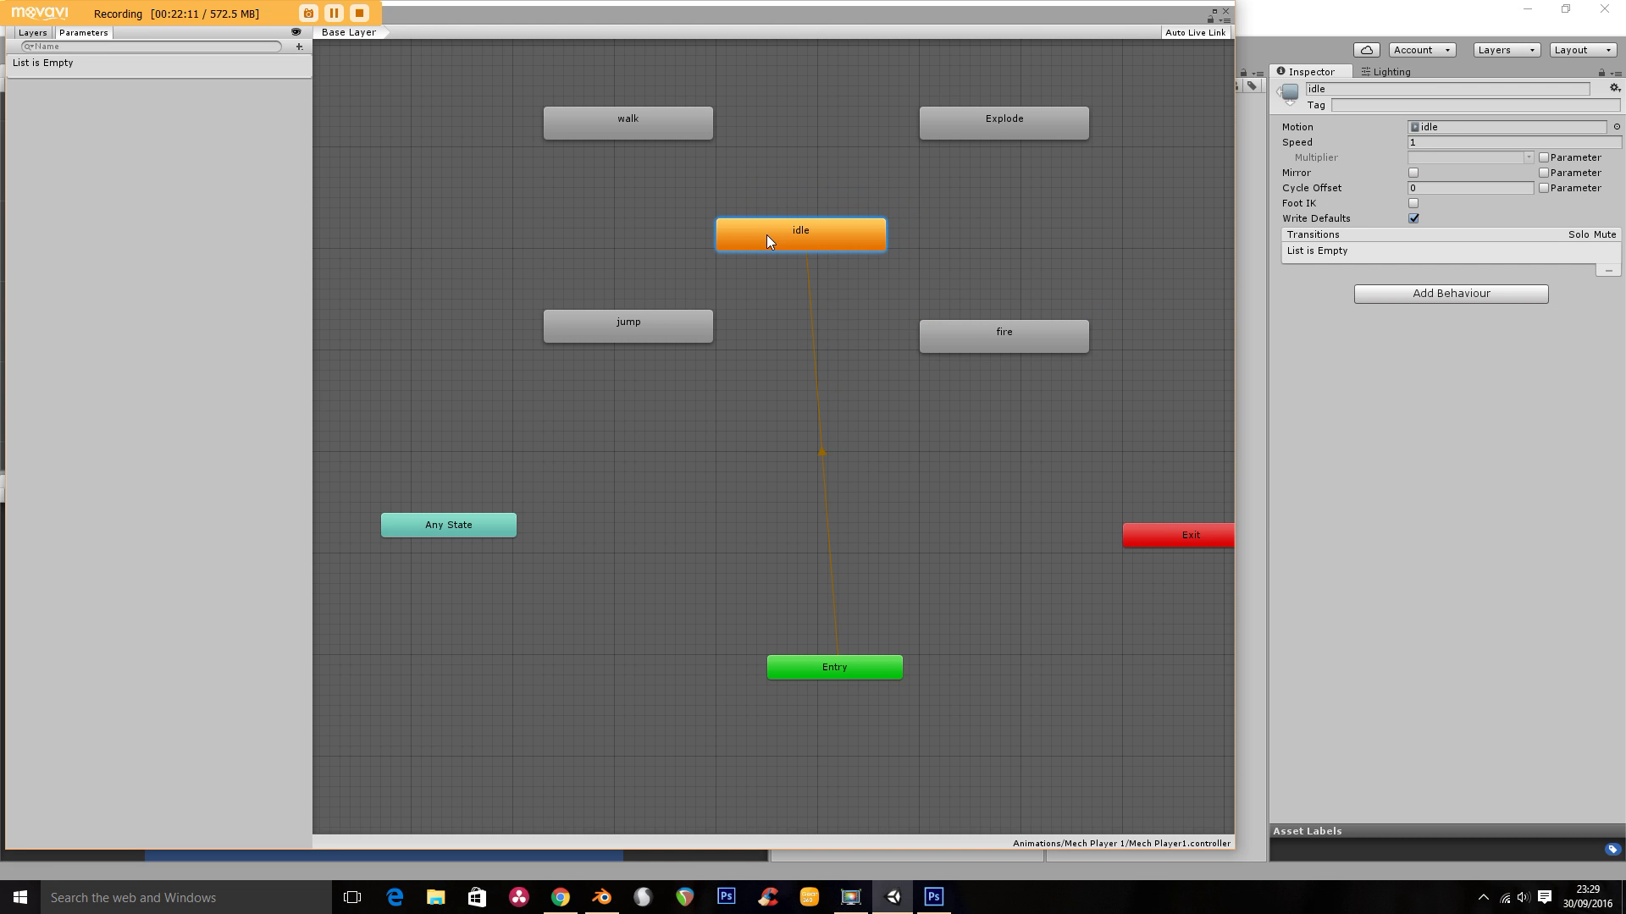
Create transitions from idle to walk and from idle to jump
right_click(765, 236)
click(814, 244)
click(667, 134)
right_click(772, 230)
click(813, 240)
click(662, 320)
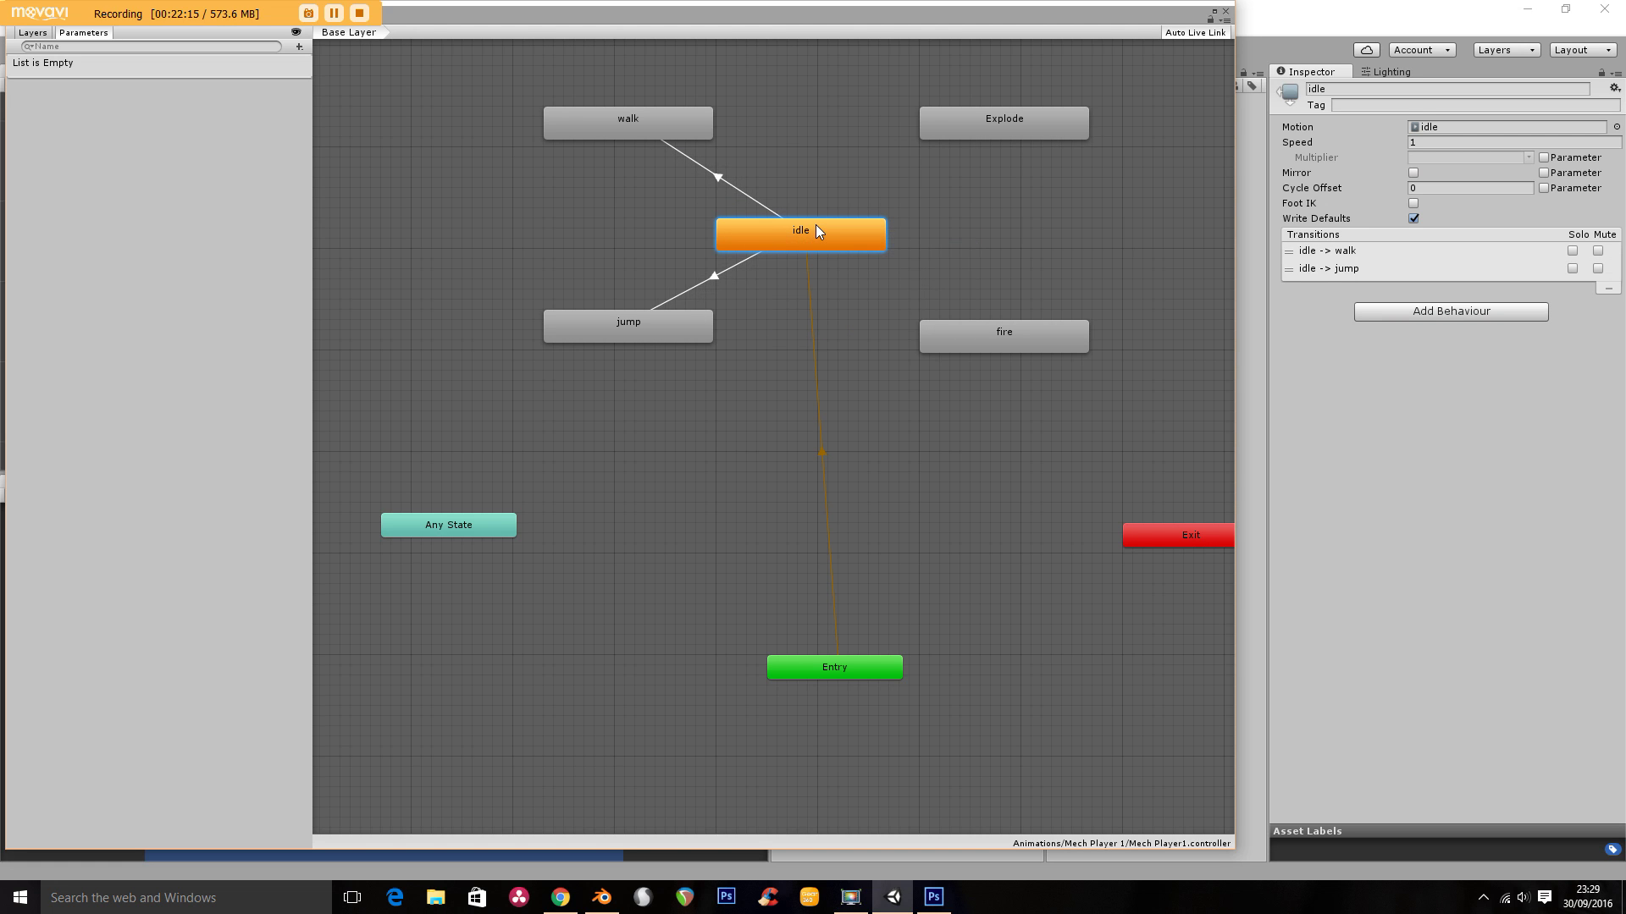
Create transitions from idle to Explode and from idle to fire
right_click(816, 227)
click(856, 237)
click(932, 137)
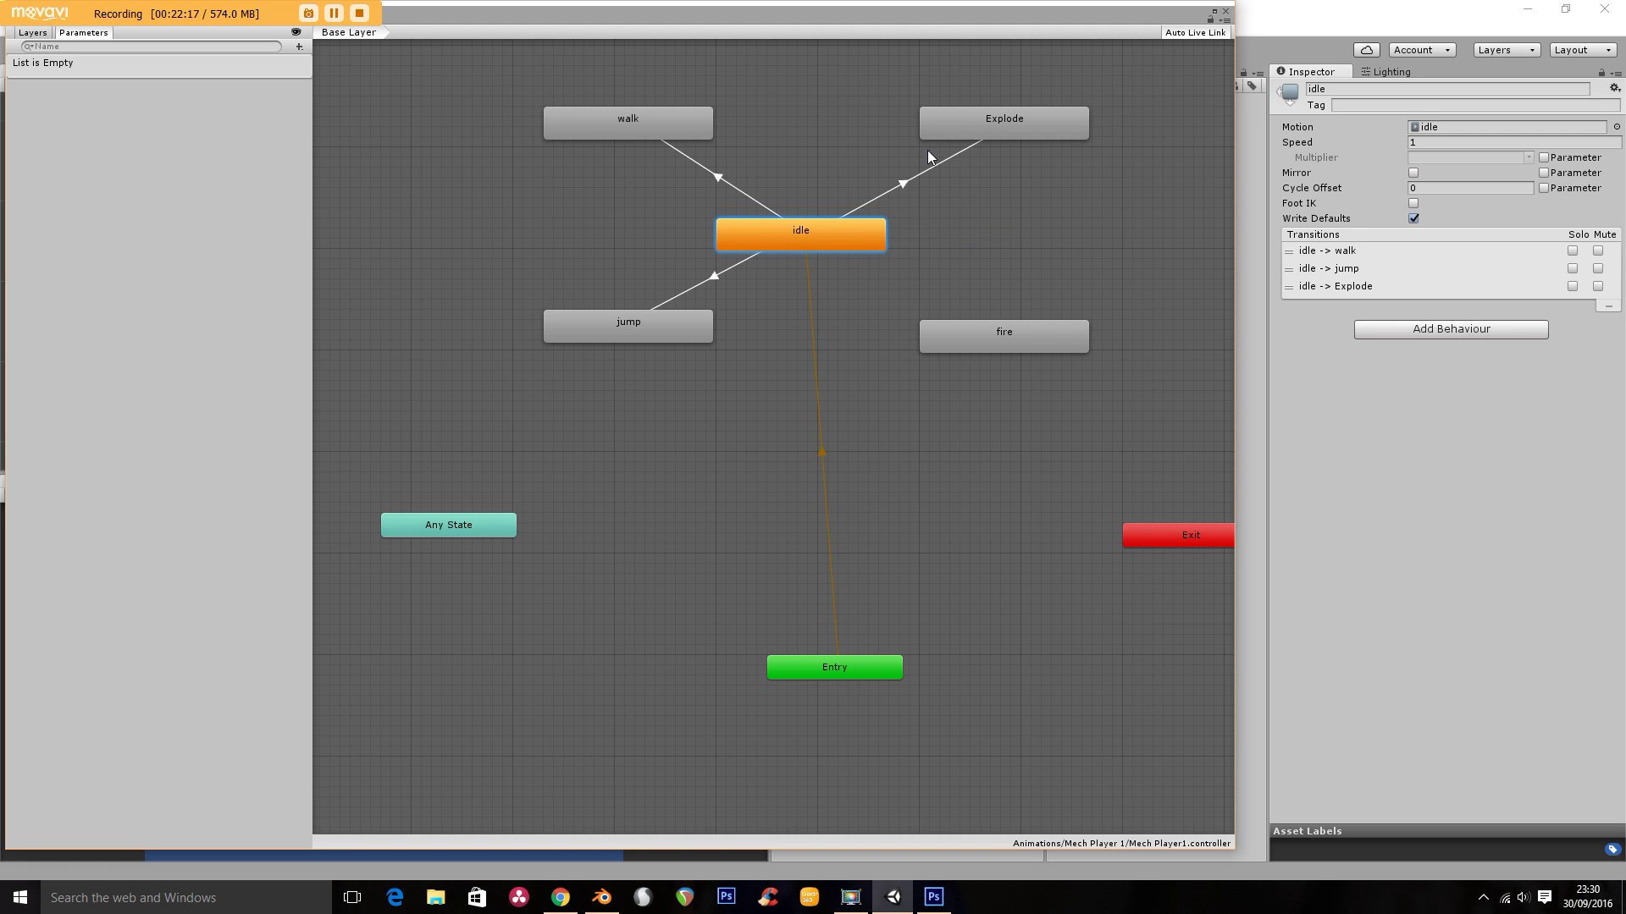
right_click(846, 237)
click(881, 240)
click(952, 333)
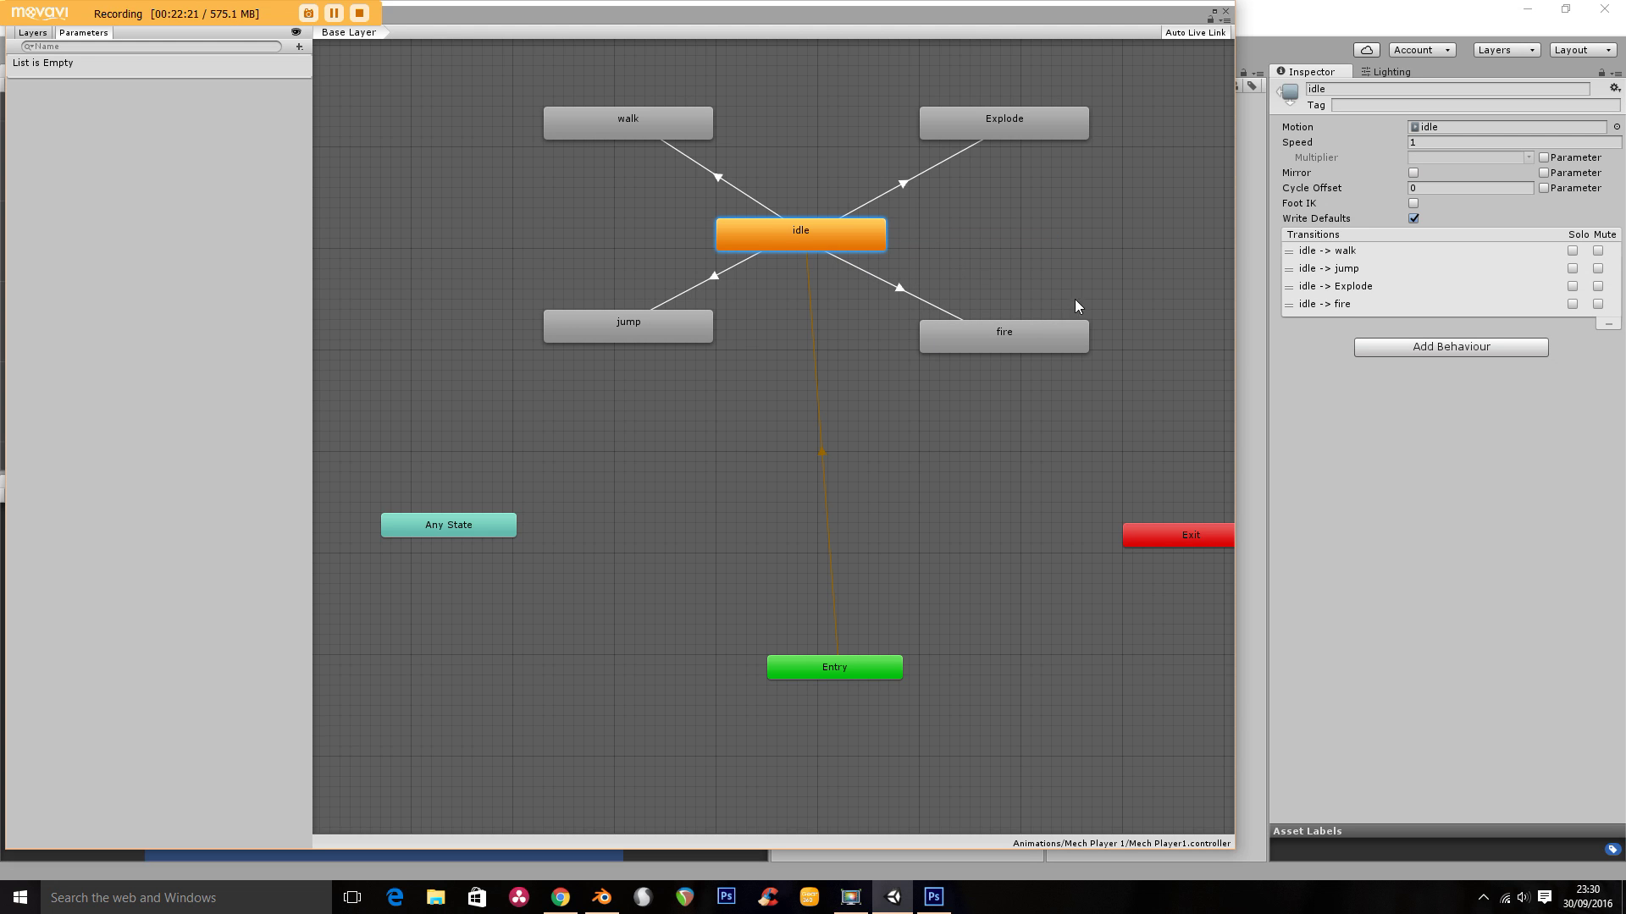
Create transitions from walk back to idle and from walk to fire
right_click(632, 119)
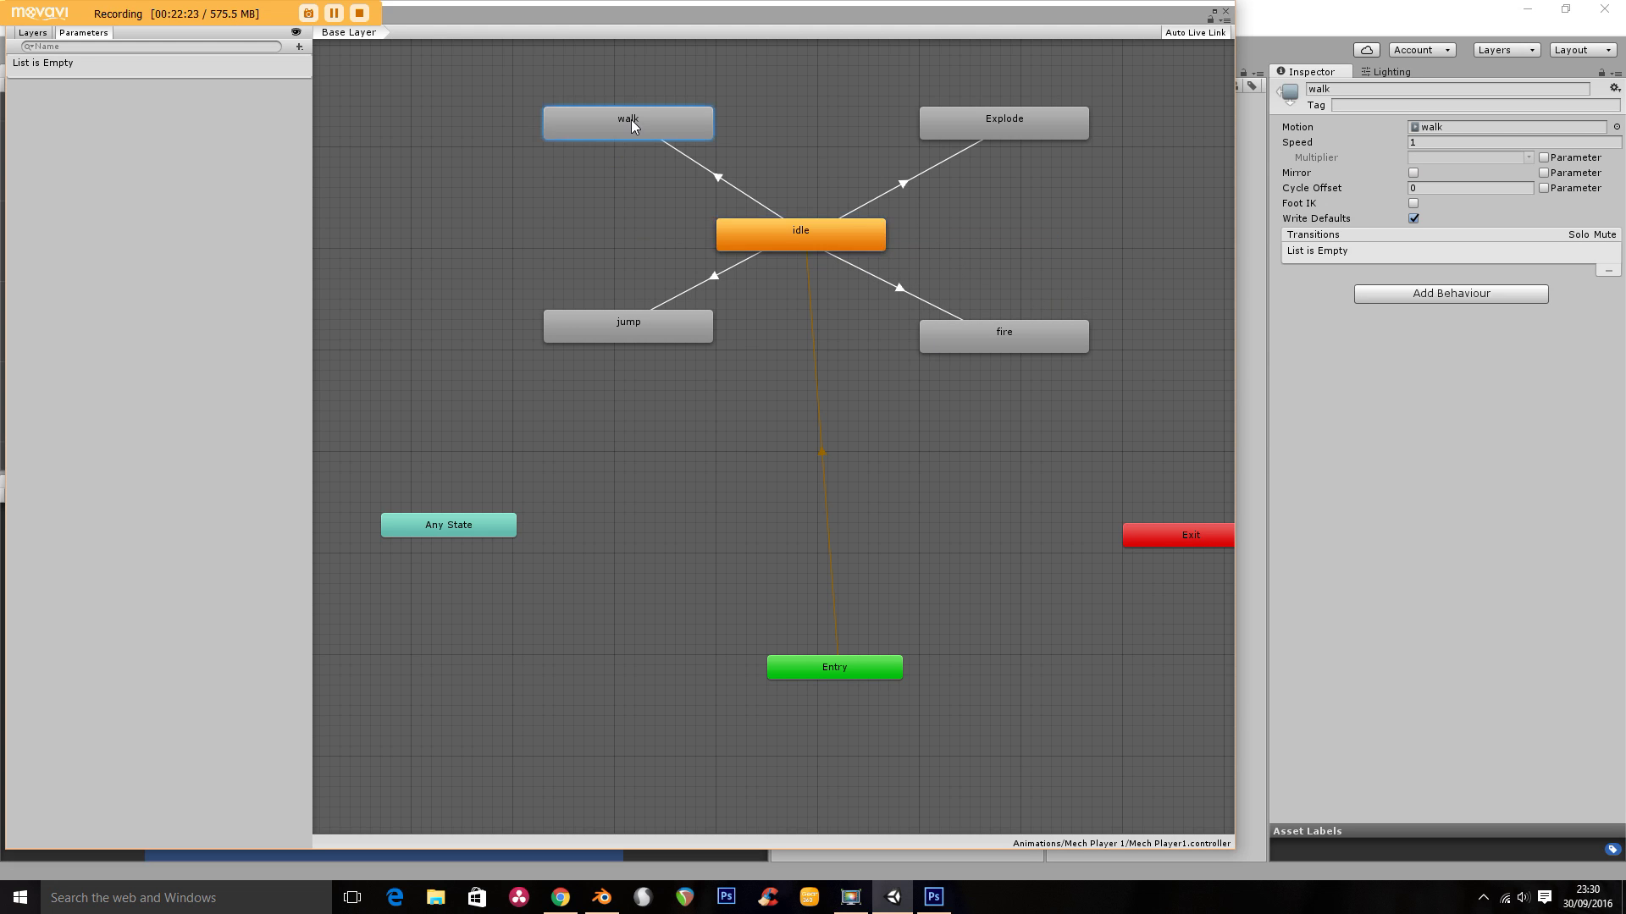
click(671, 131)
click(748, 225)
right_click(686, 114)
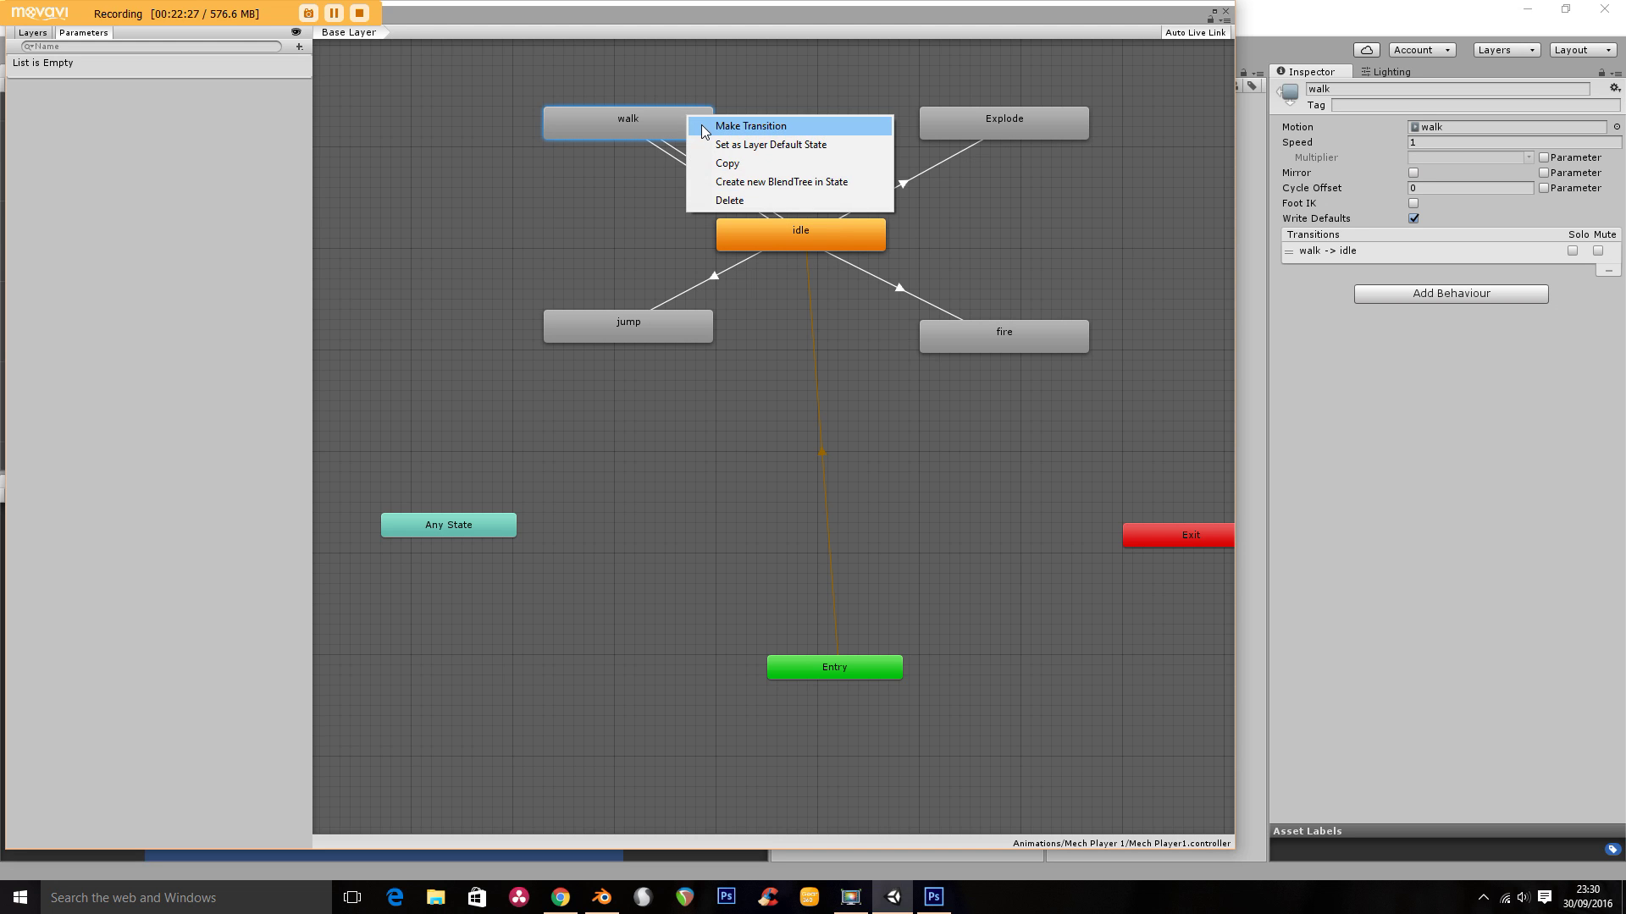
click(700, 127)
click(1025, 333)
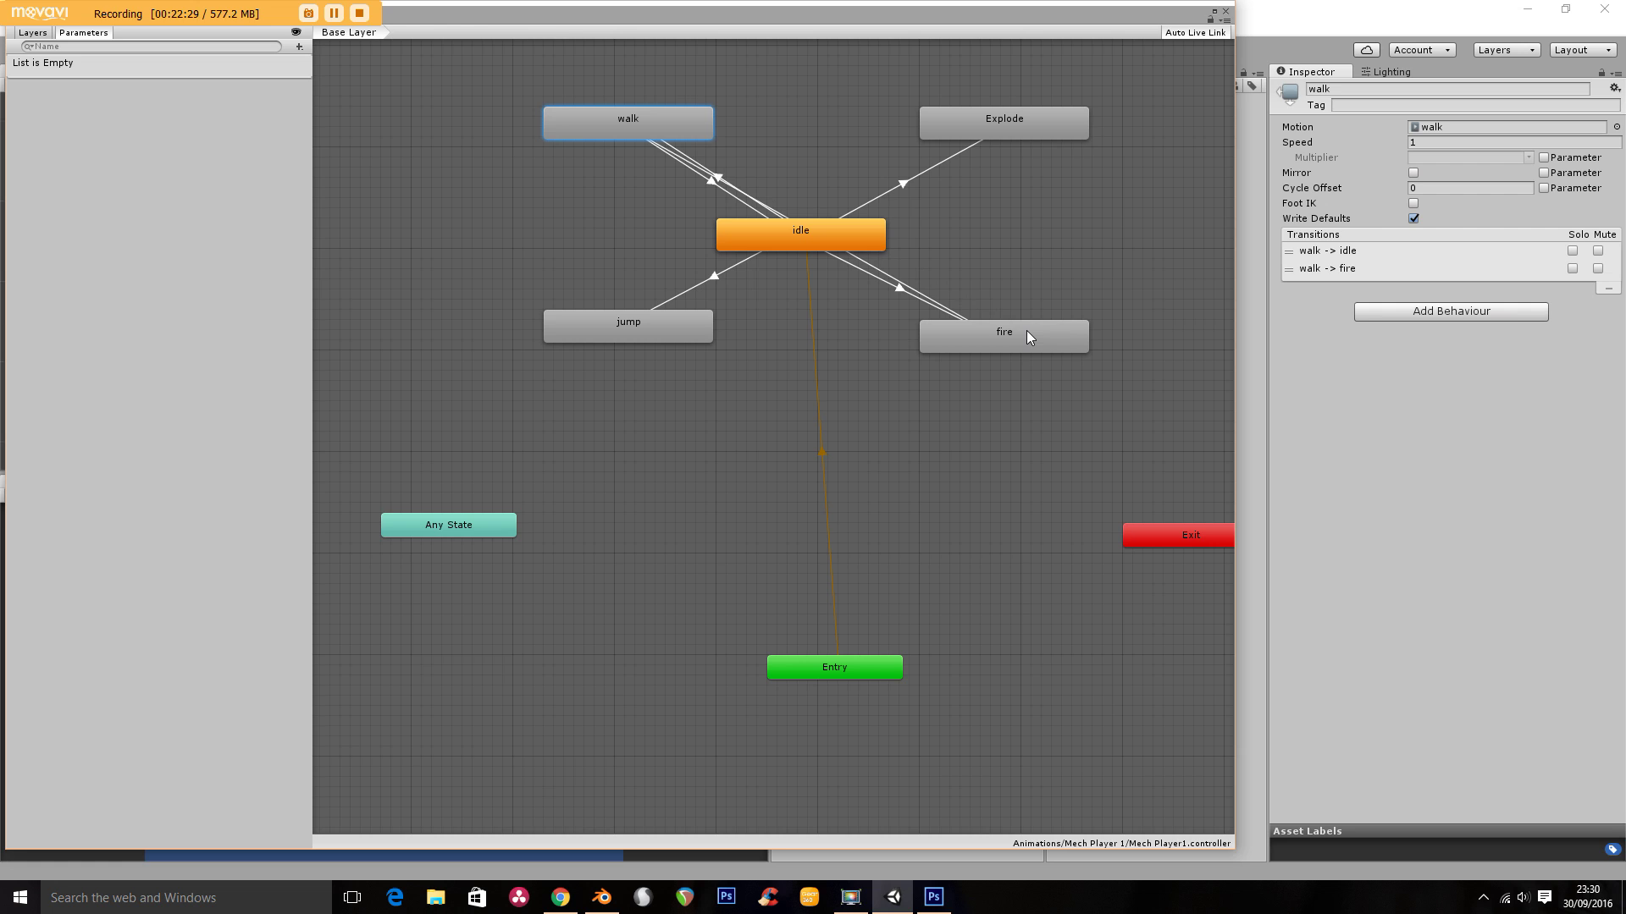
Move fire up beside idle, just below Explode, and create a transition from walk to Explode
drag(1024, 330, 1089, 223)
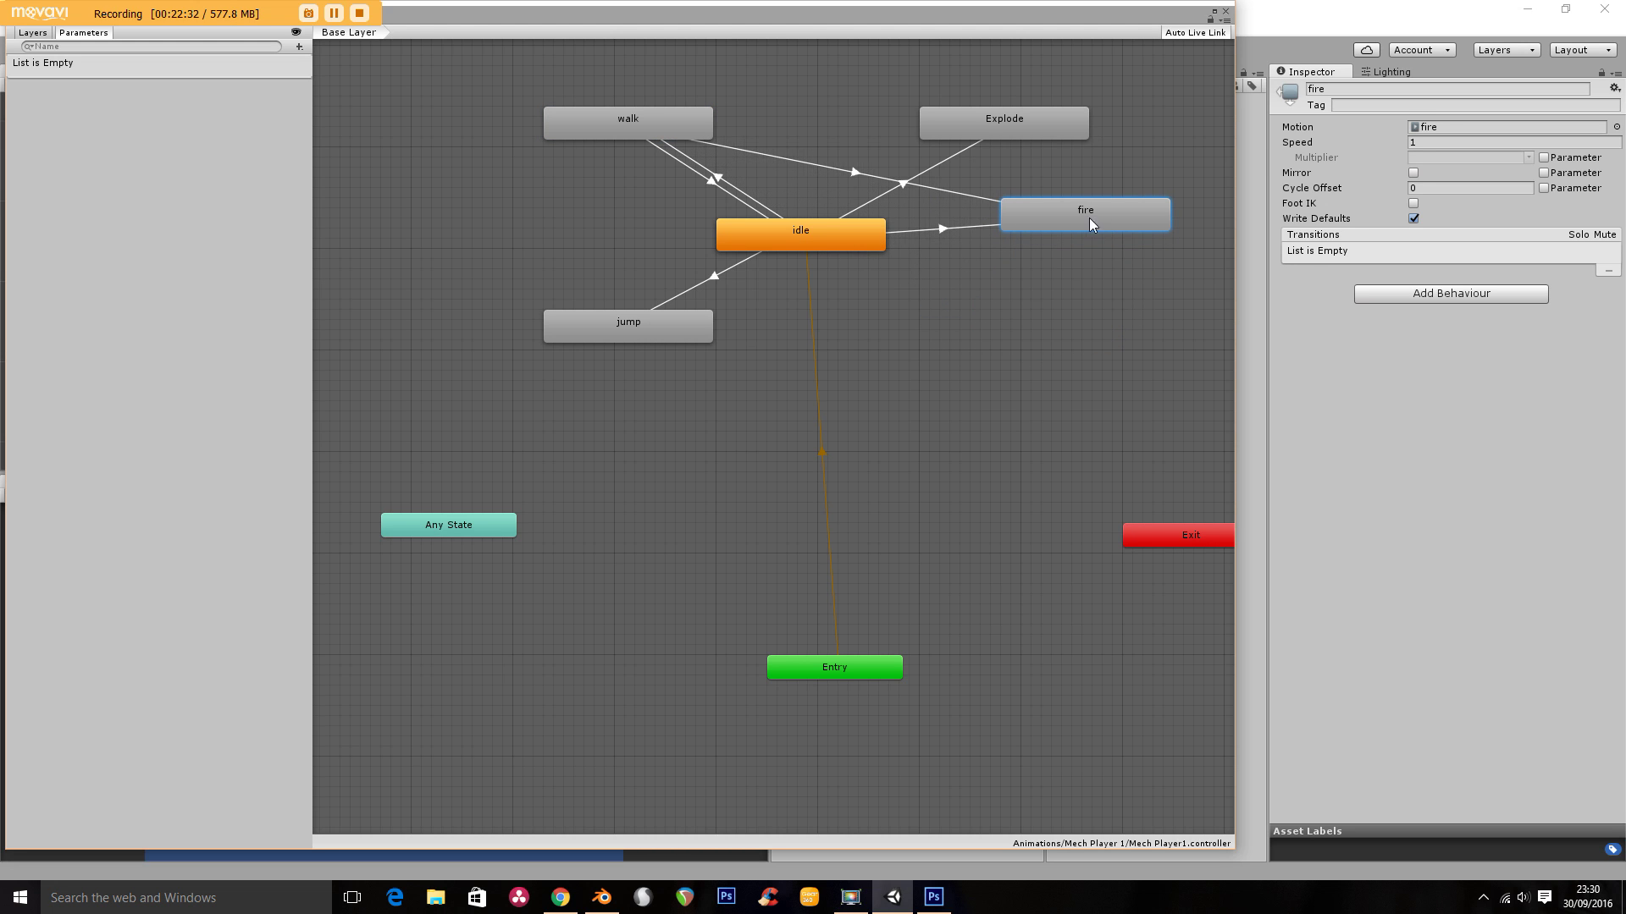
right_click(687, 129)
click(704, 140)
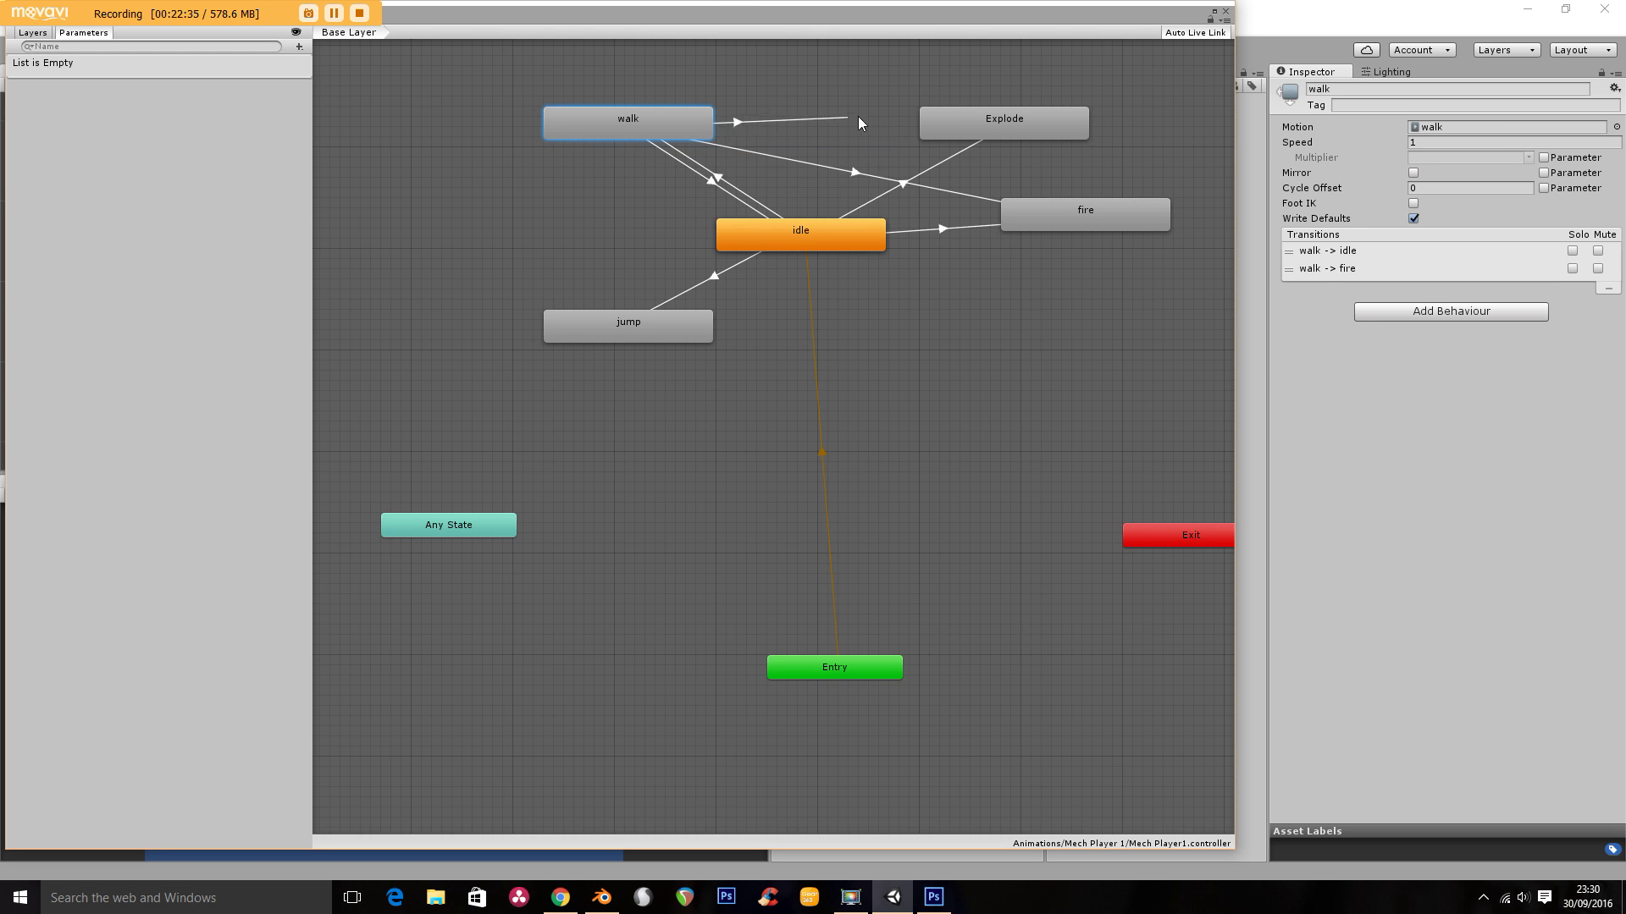
click(934, 127)
right_click(607, 125)
click(627, 132)
click(616, 346)
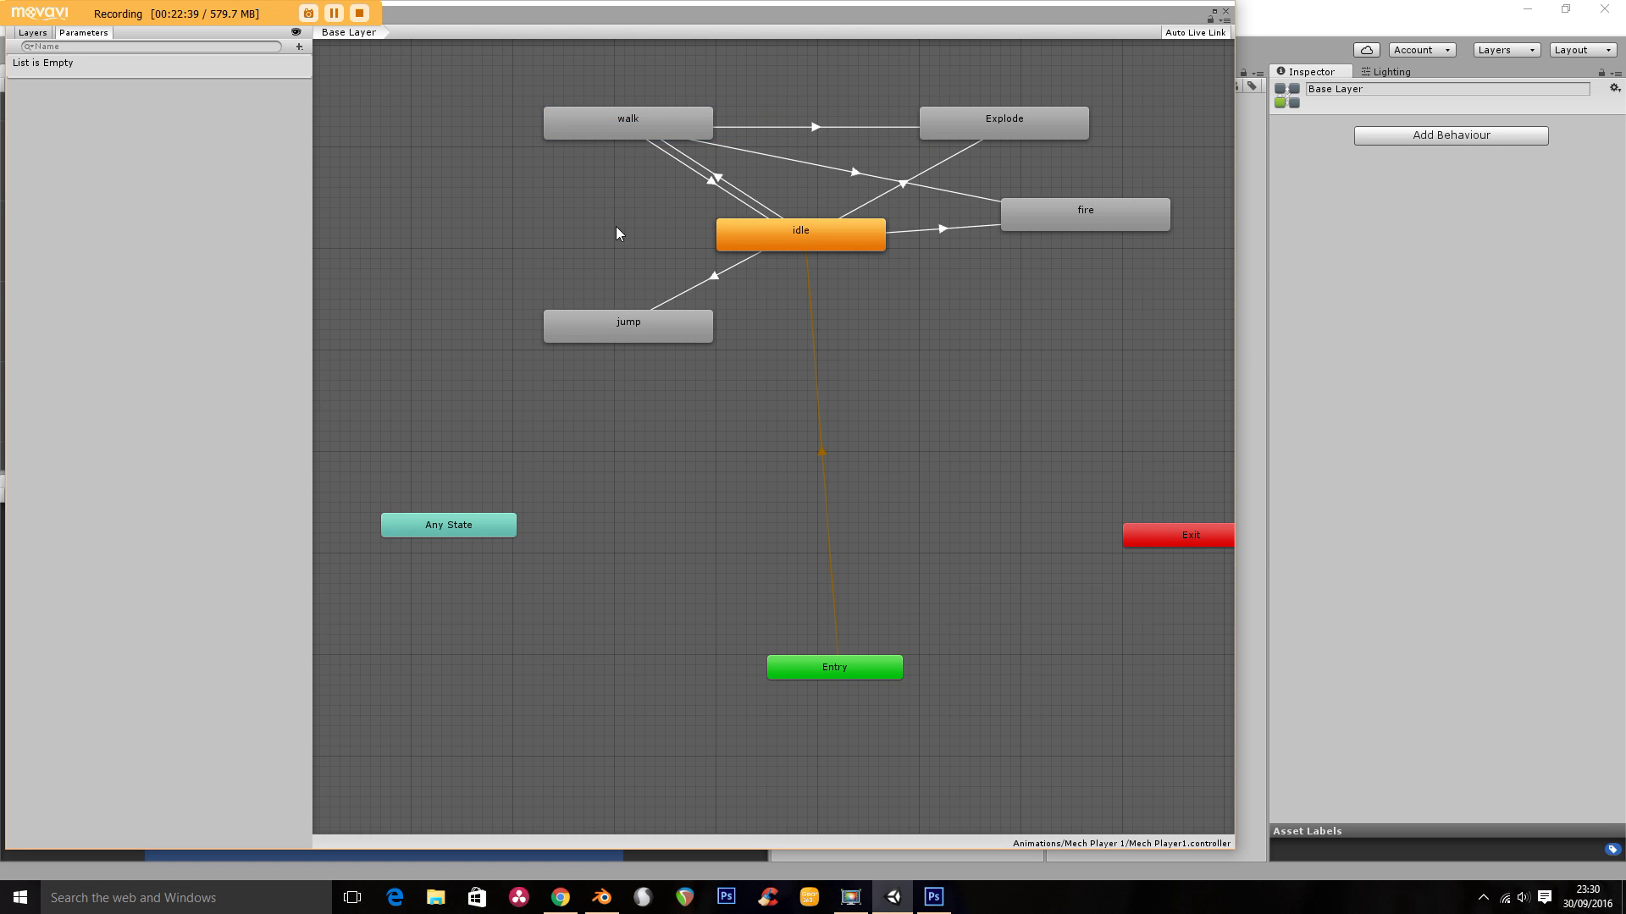
Create a transition from walk to jump
right_click(602, 121)
click(626, 132)
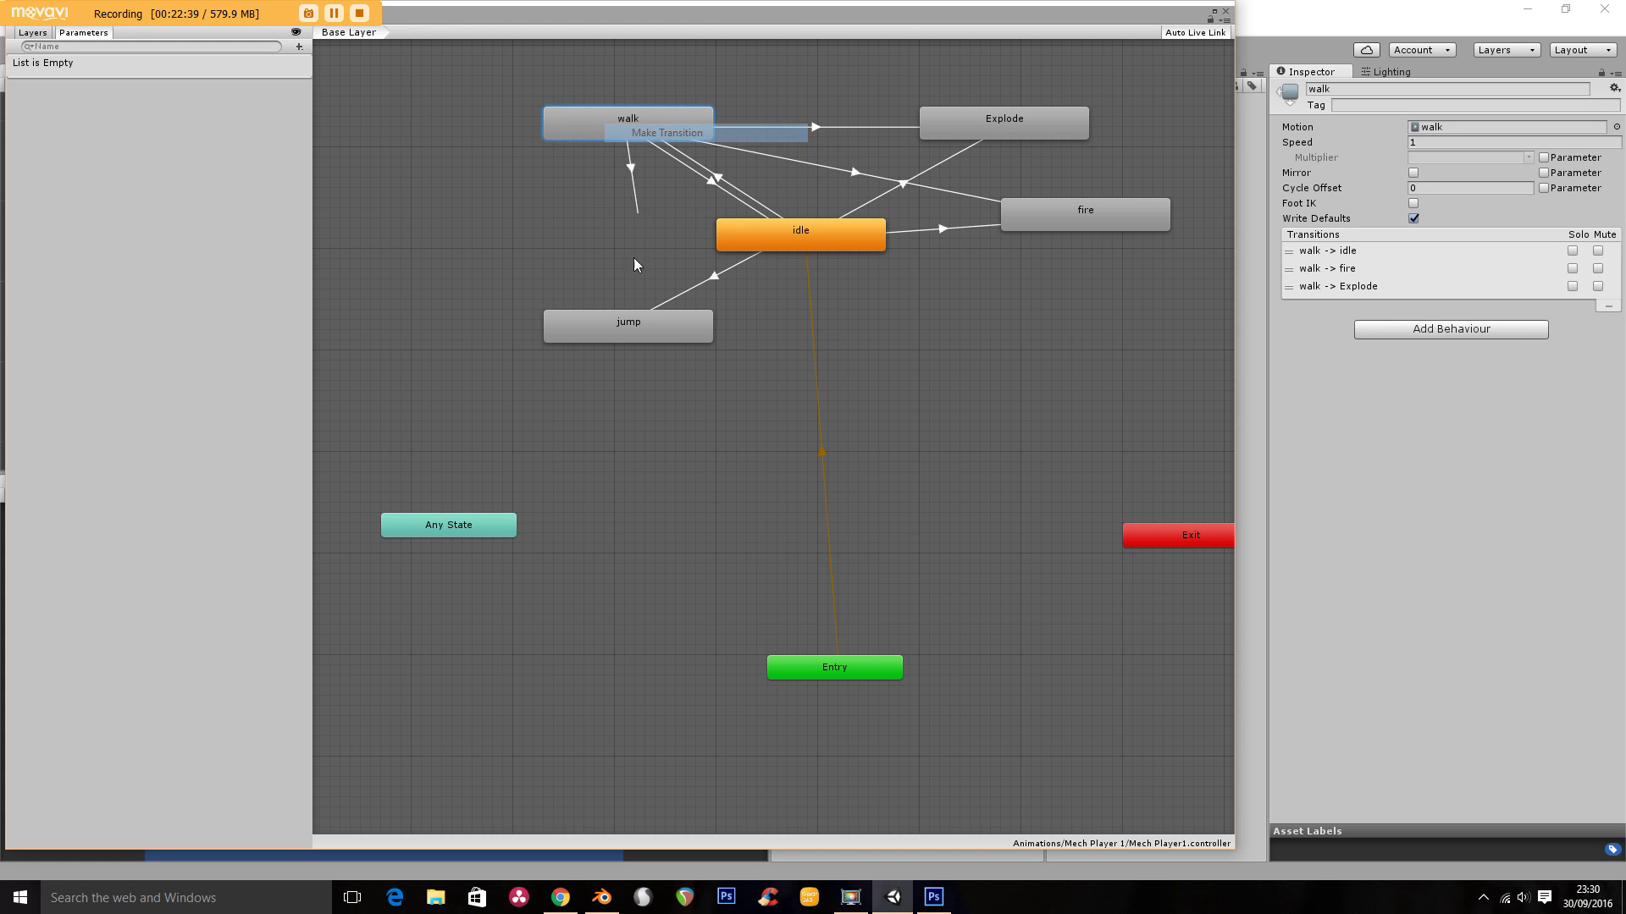
click(637, 332)
Create transitions from jump to walk and from jump to idle
right_click(637, 338)
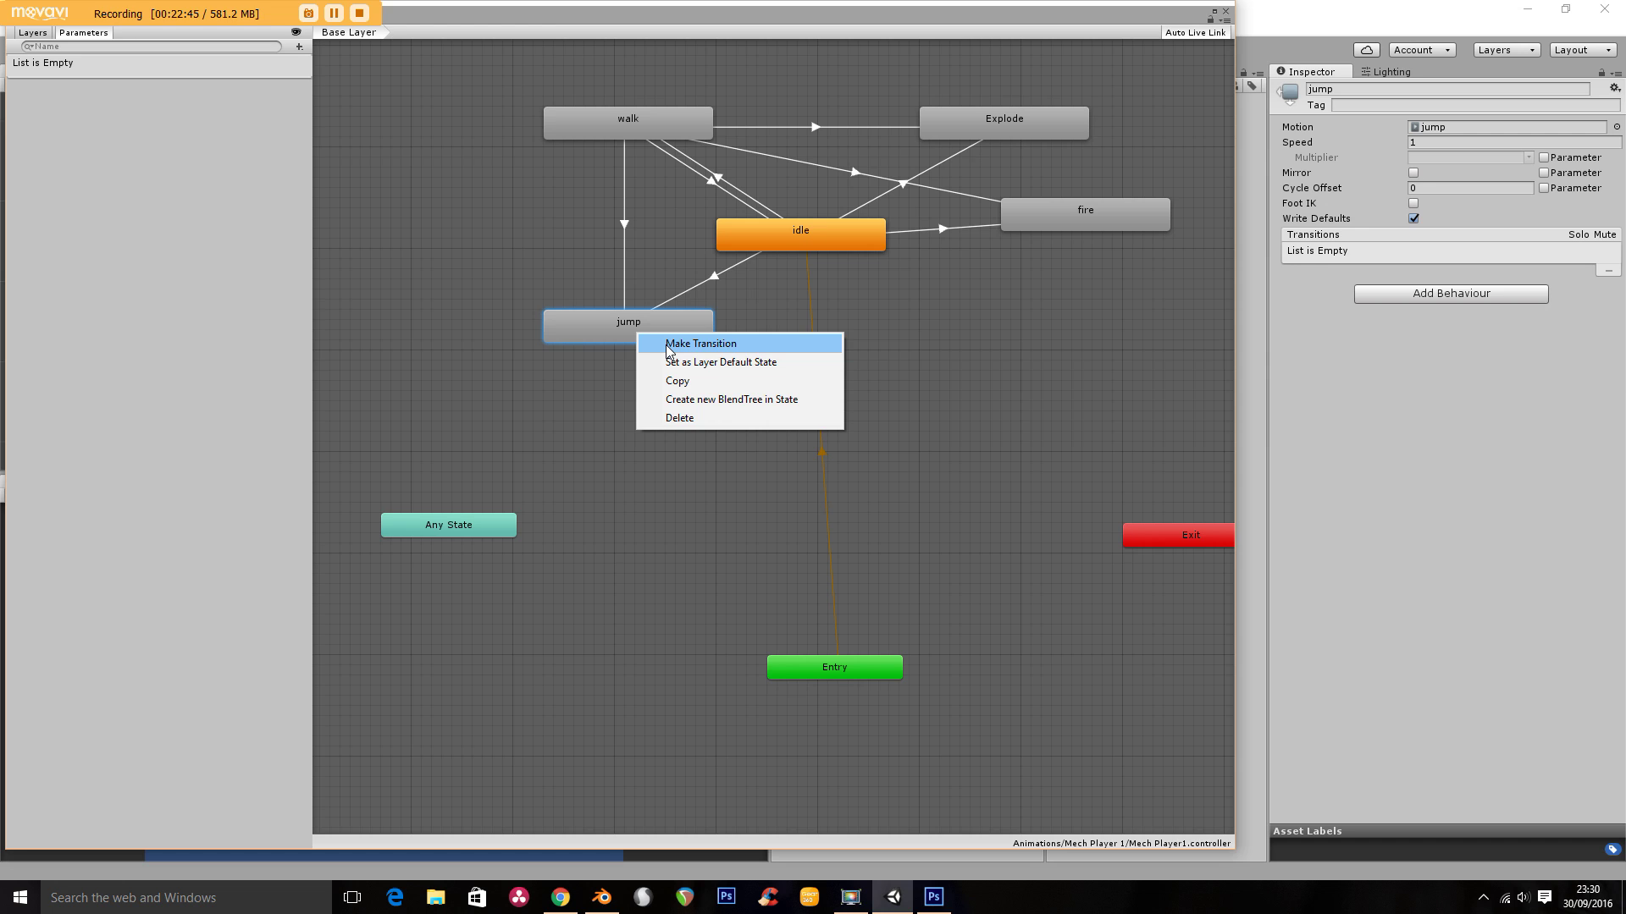
click(669, 344)
click(648, 125)
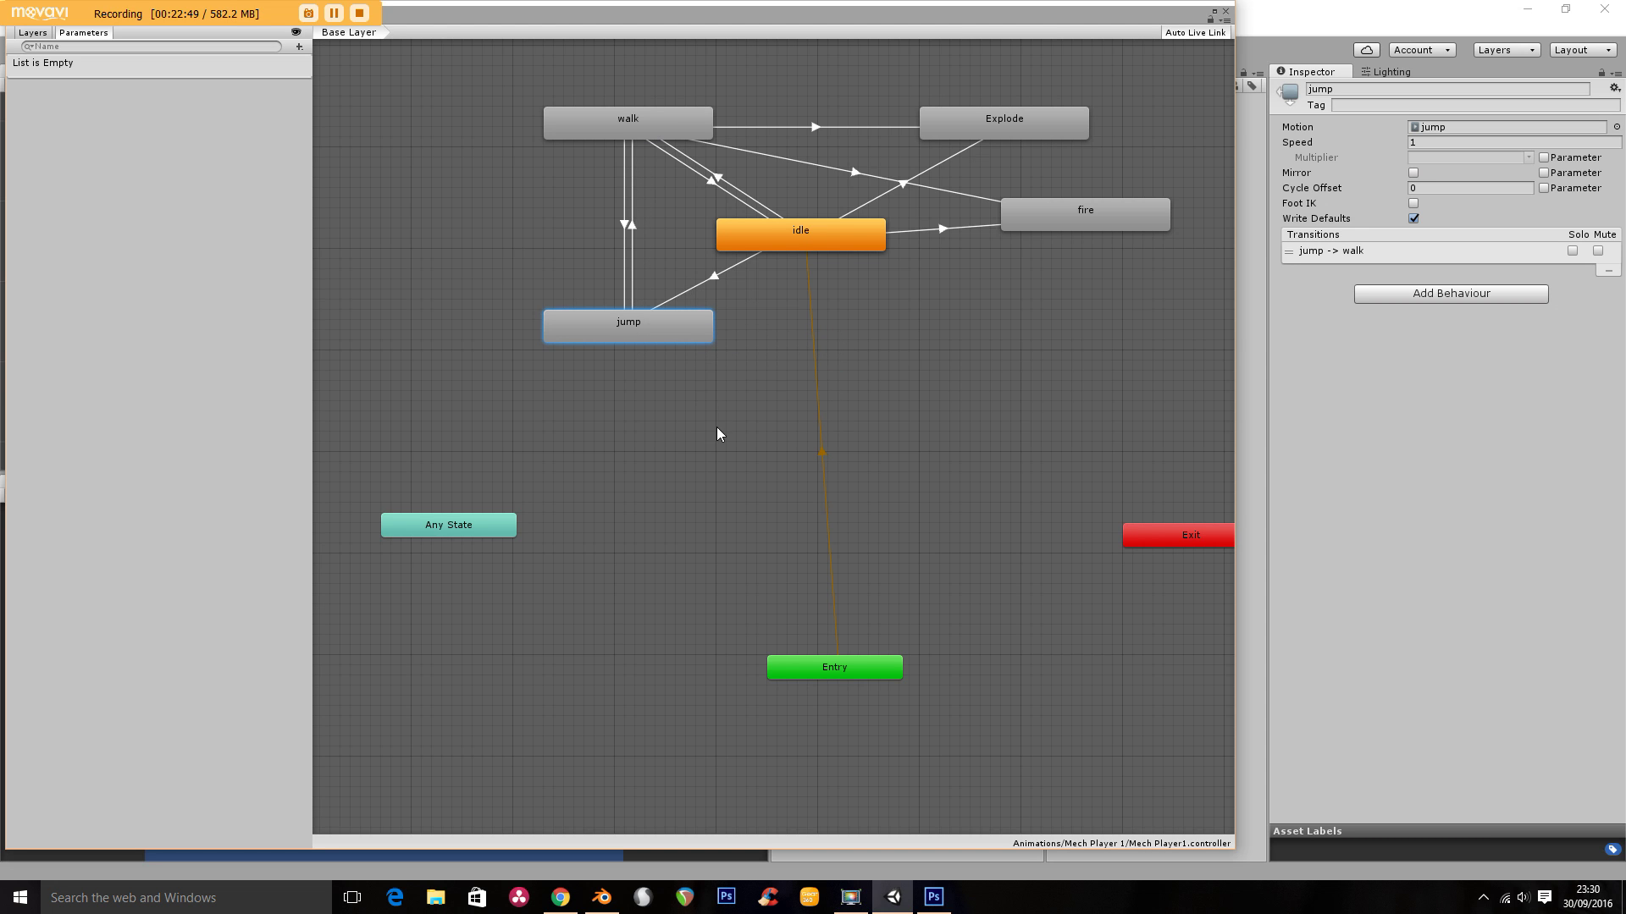
right_click(683, 327)
click(715, 336)
click(789, 230)
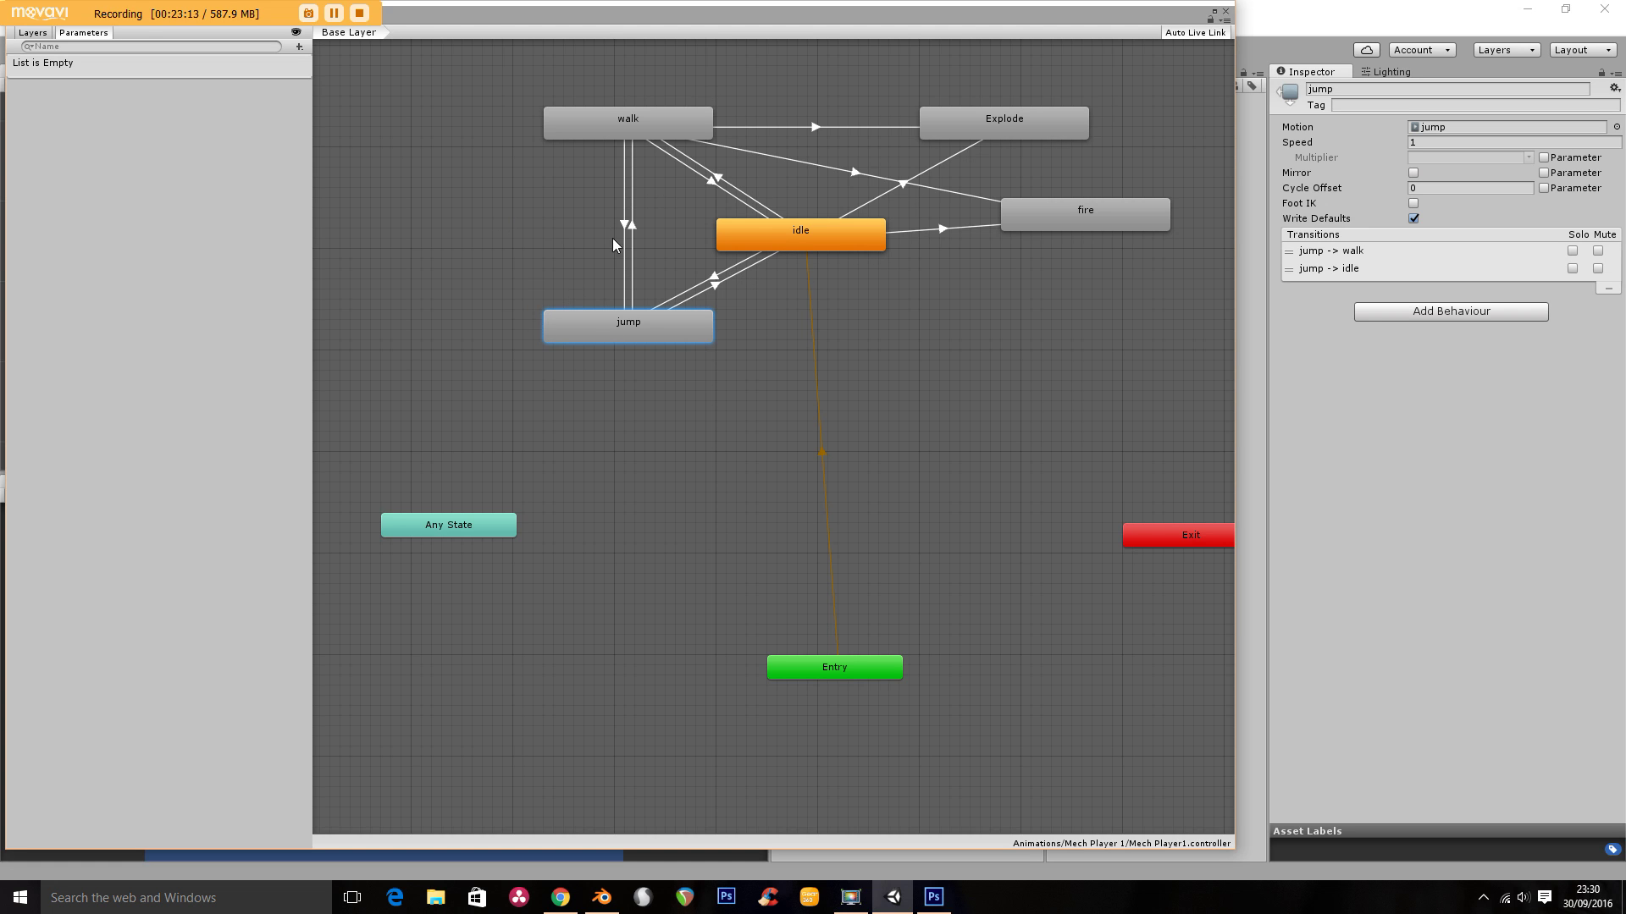
Shift Explode up and slightly toward walk, then create a transition from fire to Explode
drag(999, 115, 978, 94)
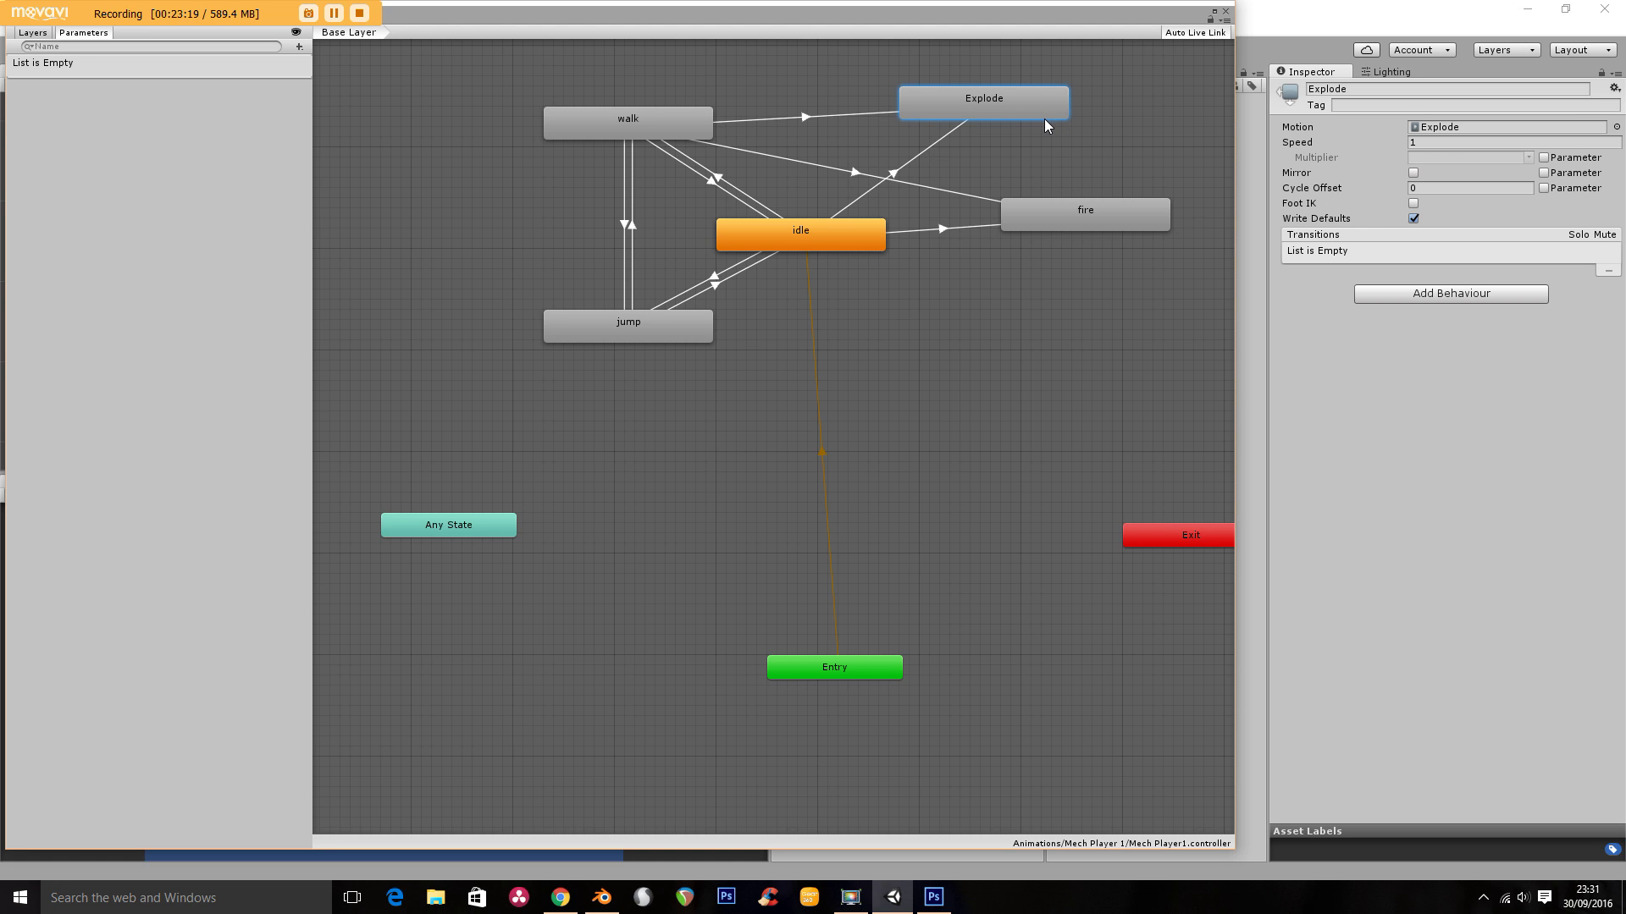
mouse_move(1023, 105)
mouse_down()
mouse_move(973, 84)
mouse_move(995, 100)
mouse_up()
right_click(1095, 210)
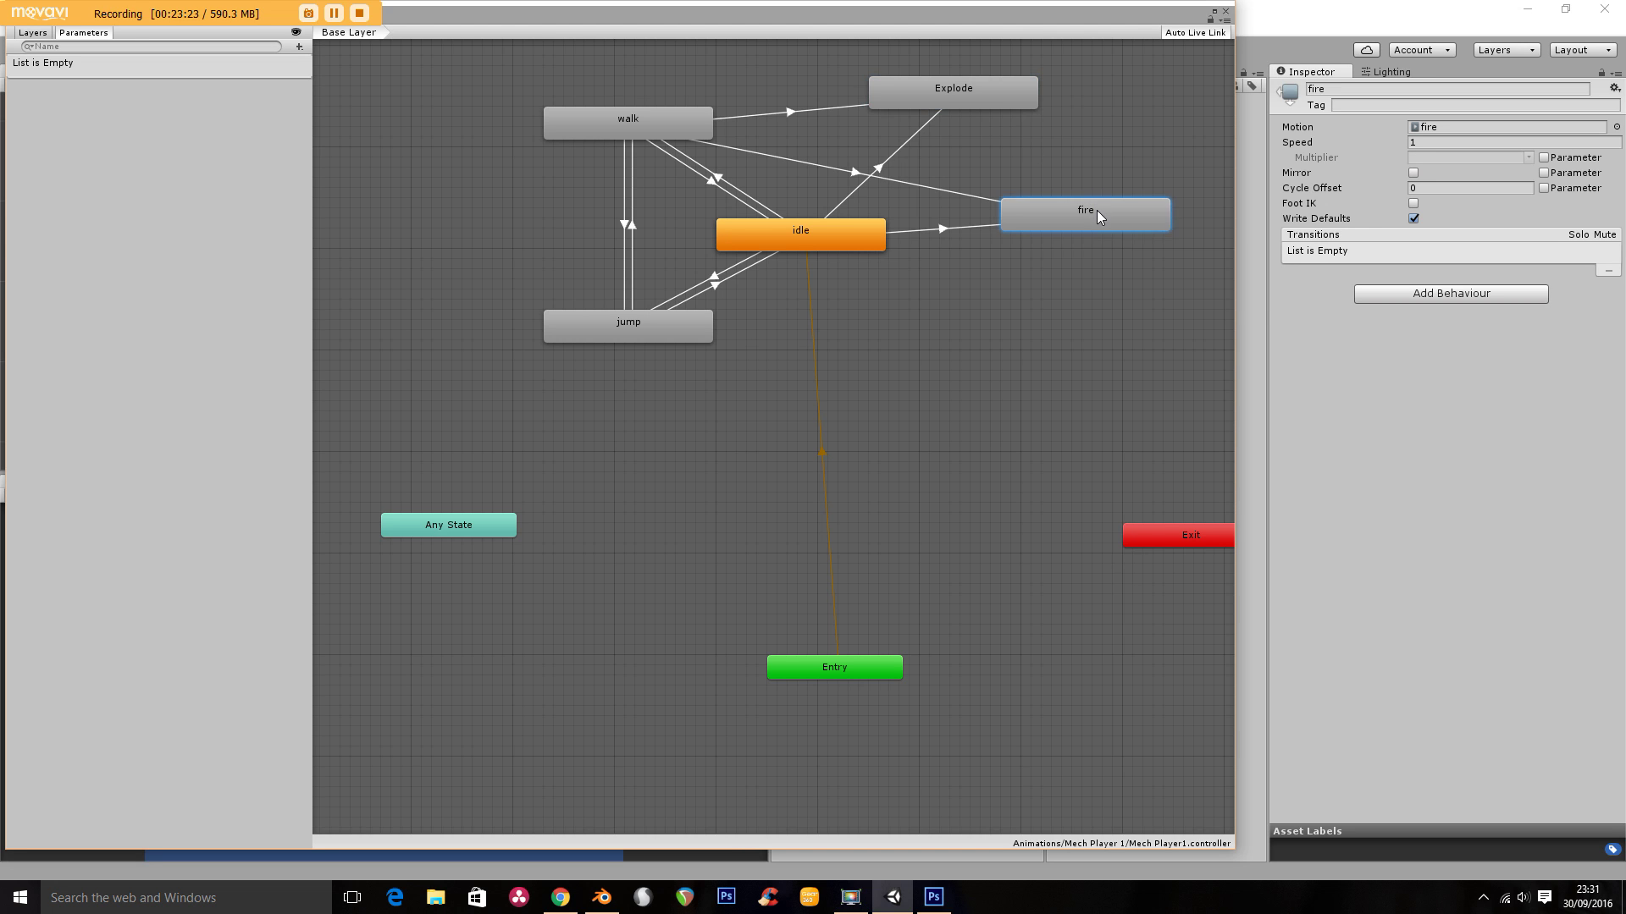
click(1118, 219)
click(998, 84)
Move jump farther out from idle and create a transition from jump to Explode
drag(650, 334, 560, 326)
right_click(559, 325)
click(593, 336)
click(950, 88)
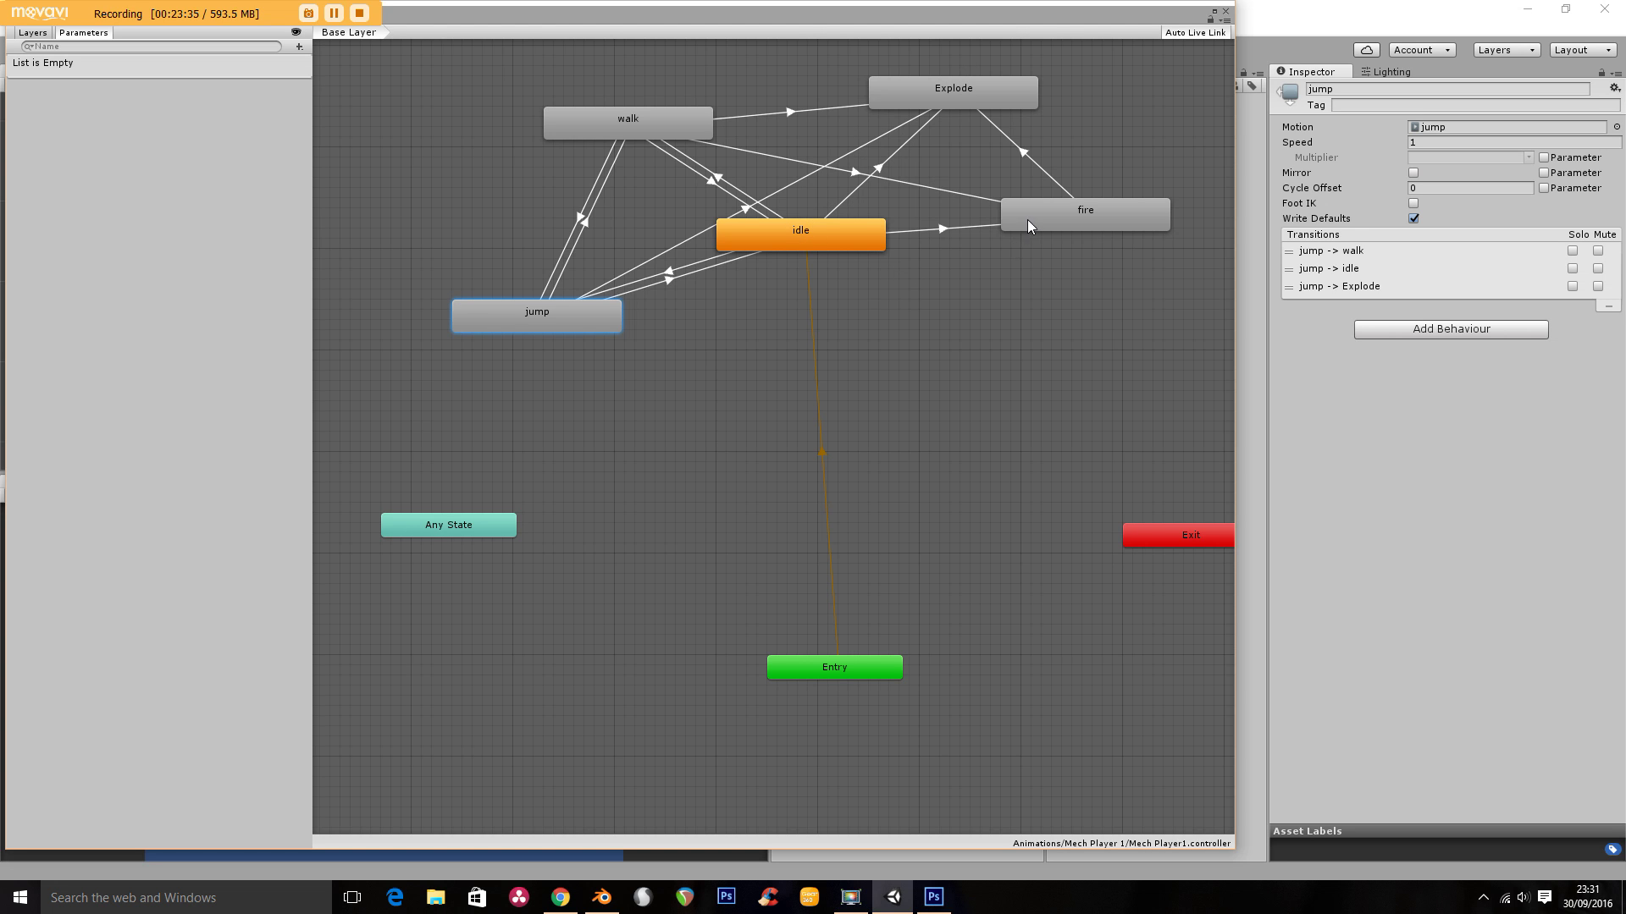
Create transitions from fire to walk and from fire to idle, and nudge jump farther away from idle
right_click(1073, 215)
click(1109, 225)
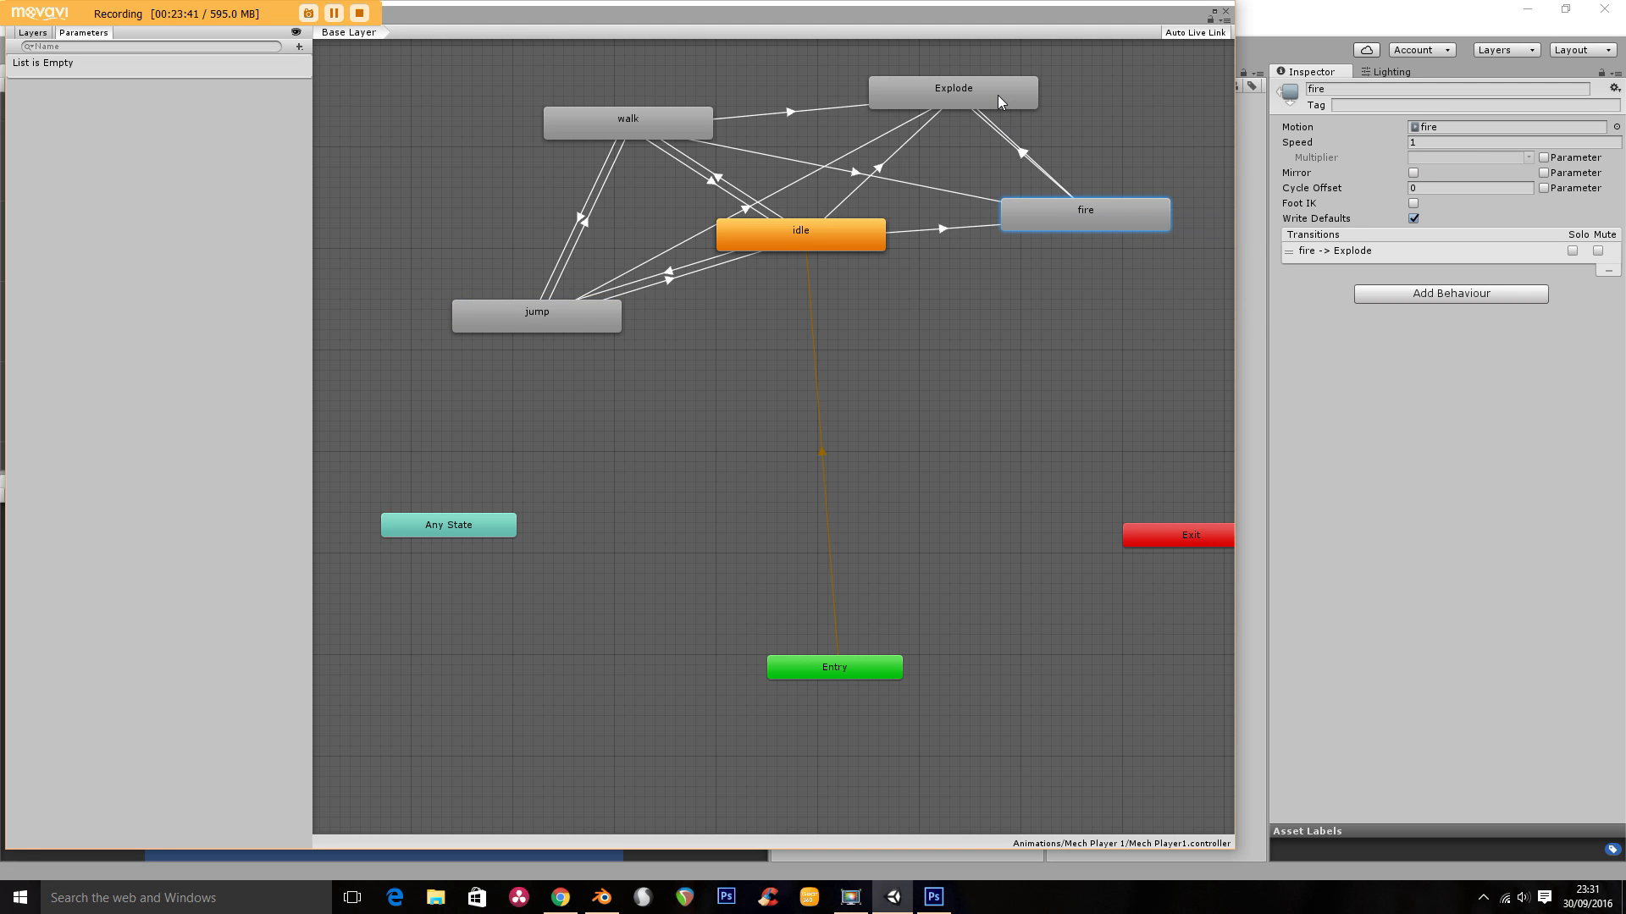
click(657, 118)
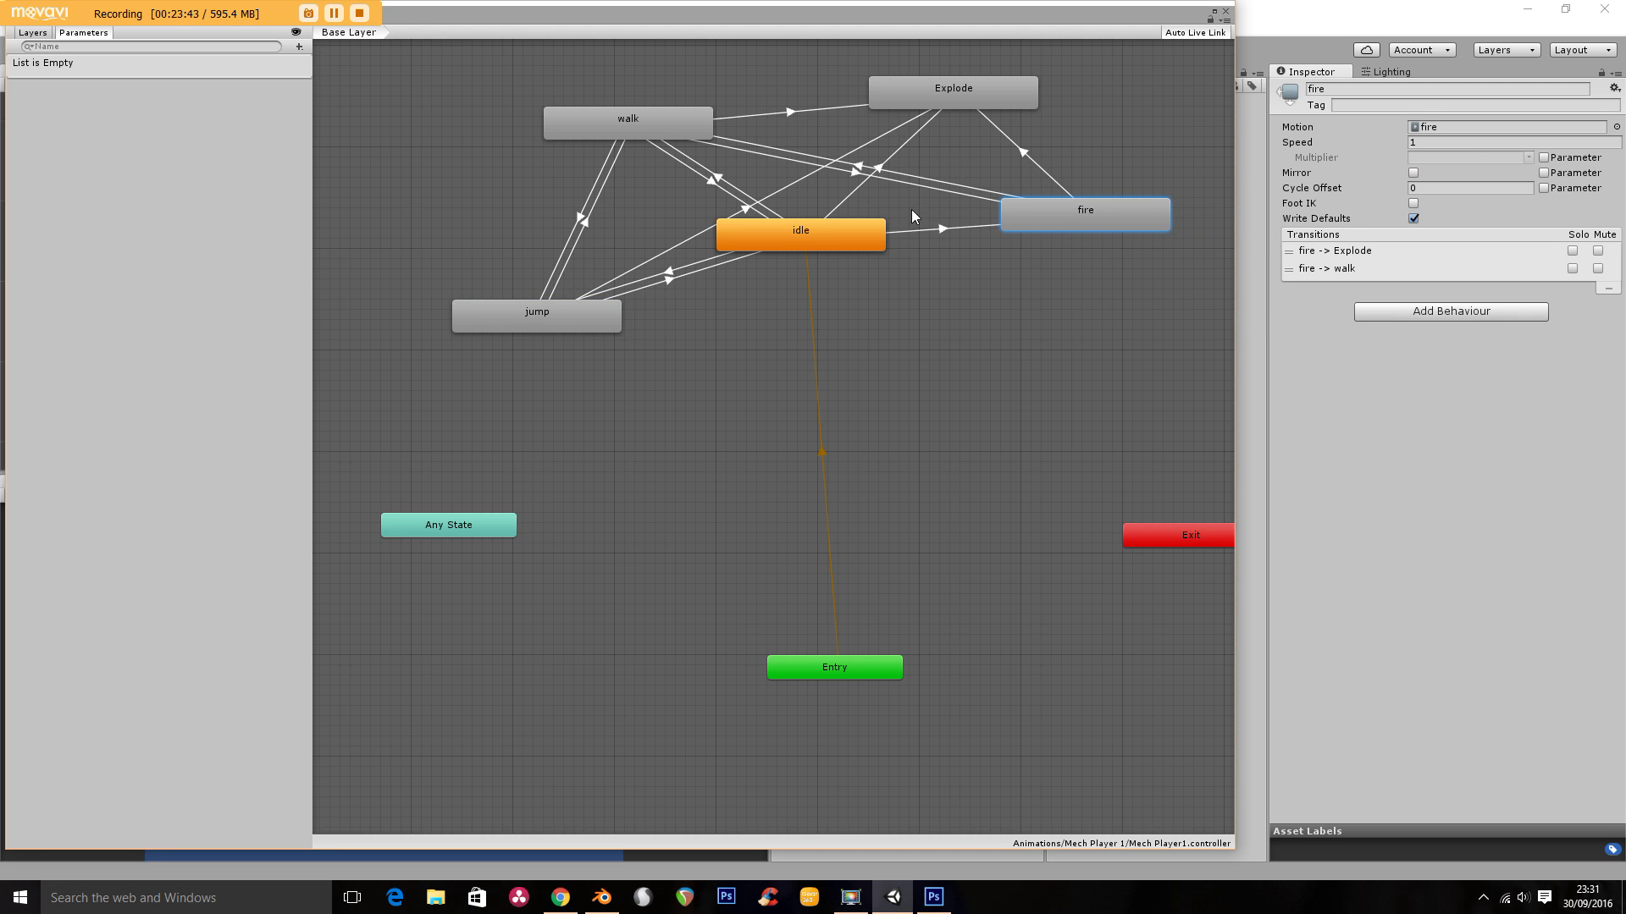
right_click(1043, 217)
click(1063, 223)
click(851, 227)
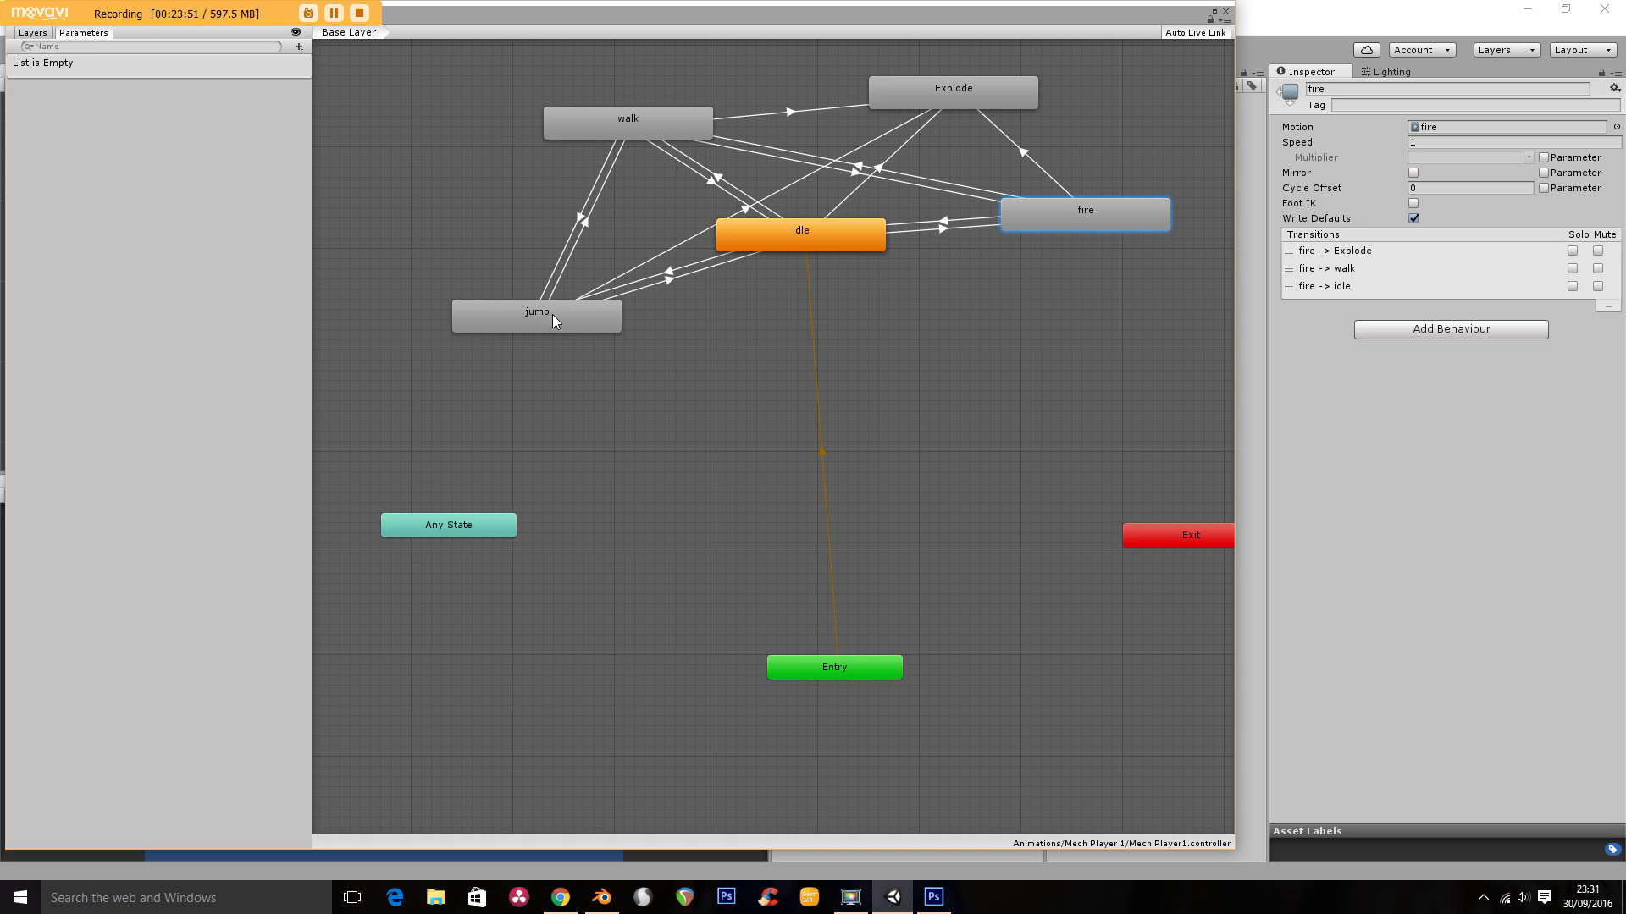
drag(550, 313, 500, 314)
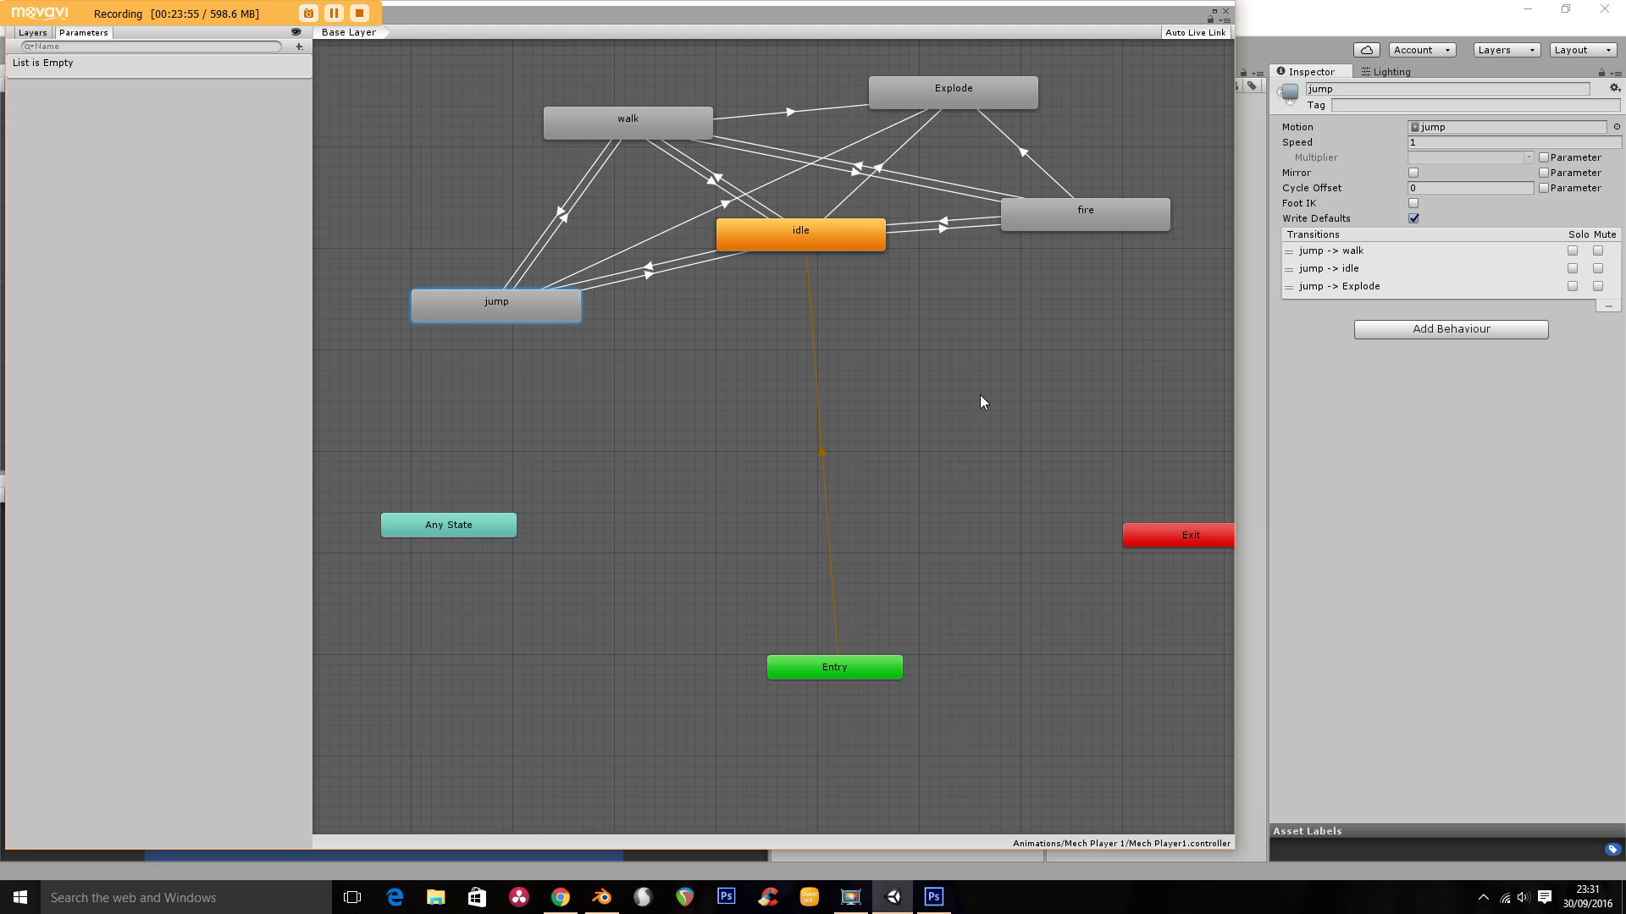
Add an Int parameter named States to the animator controller
middle_drag(886, 320, 871, 476)
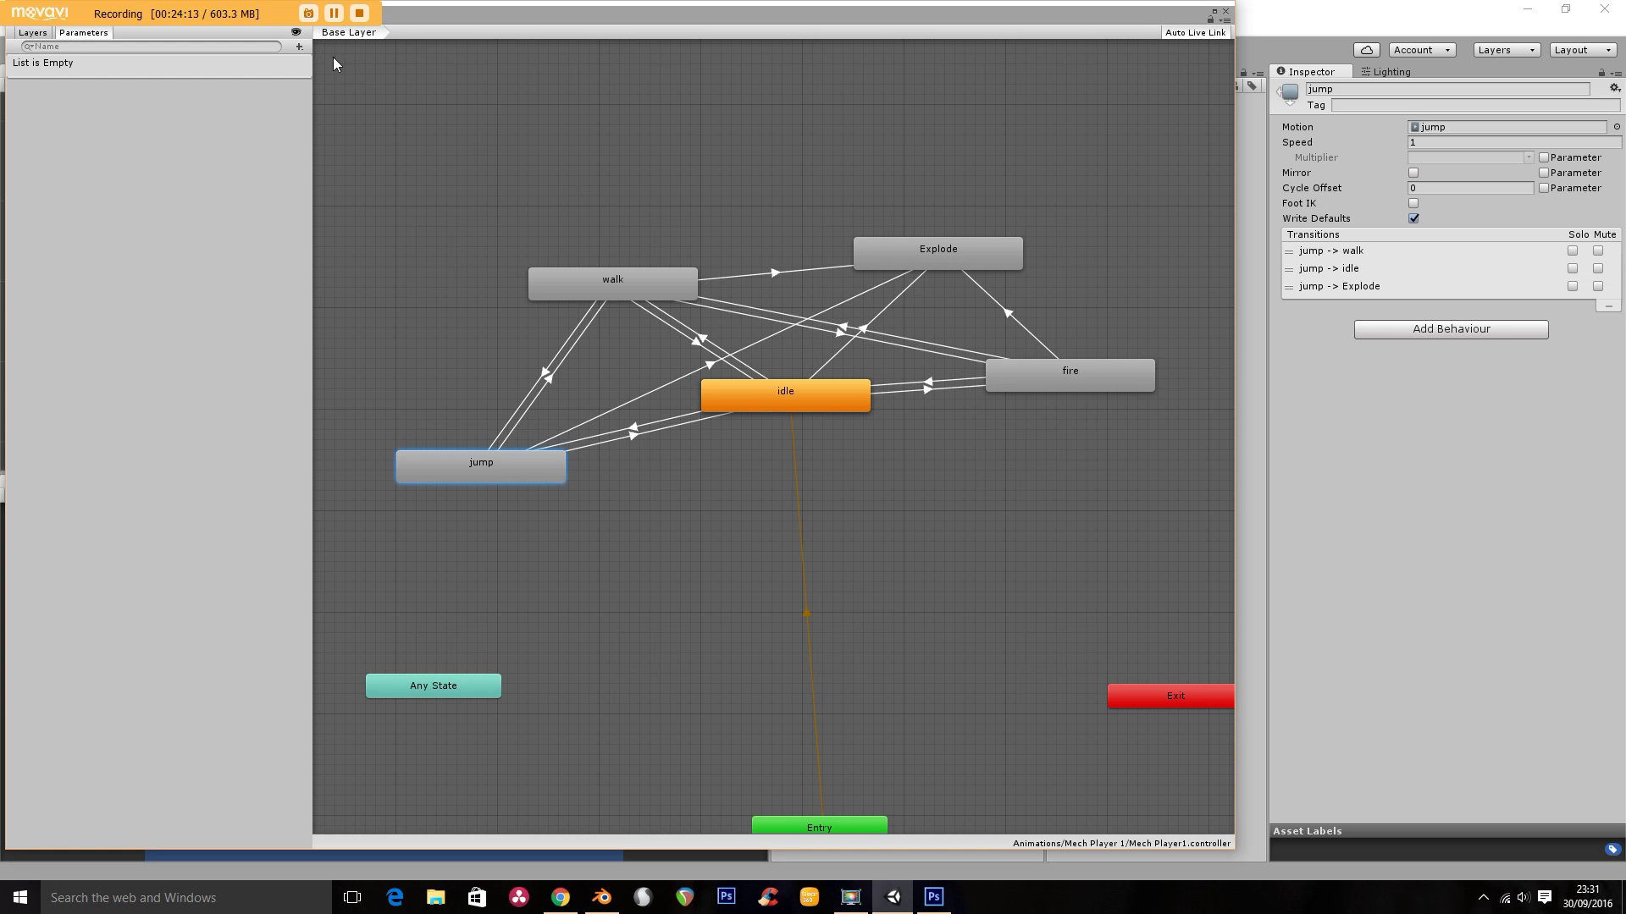
click(298, 46)
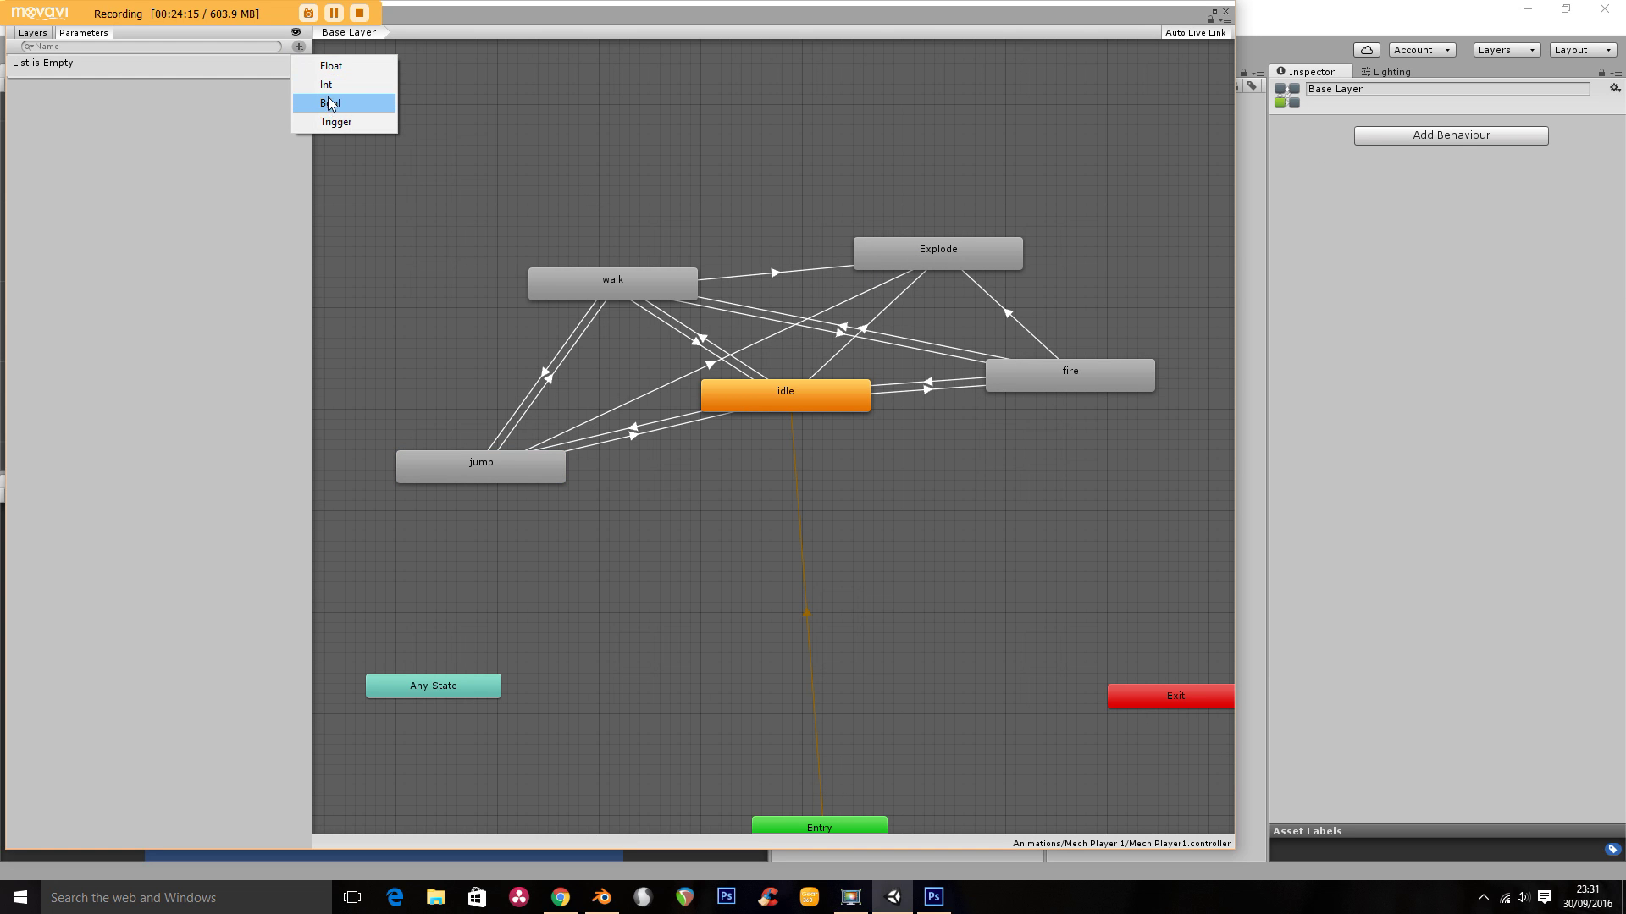
click(329, 85)
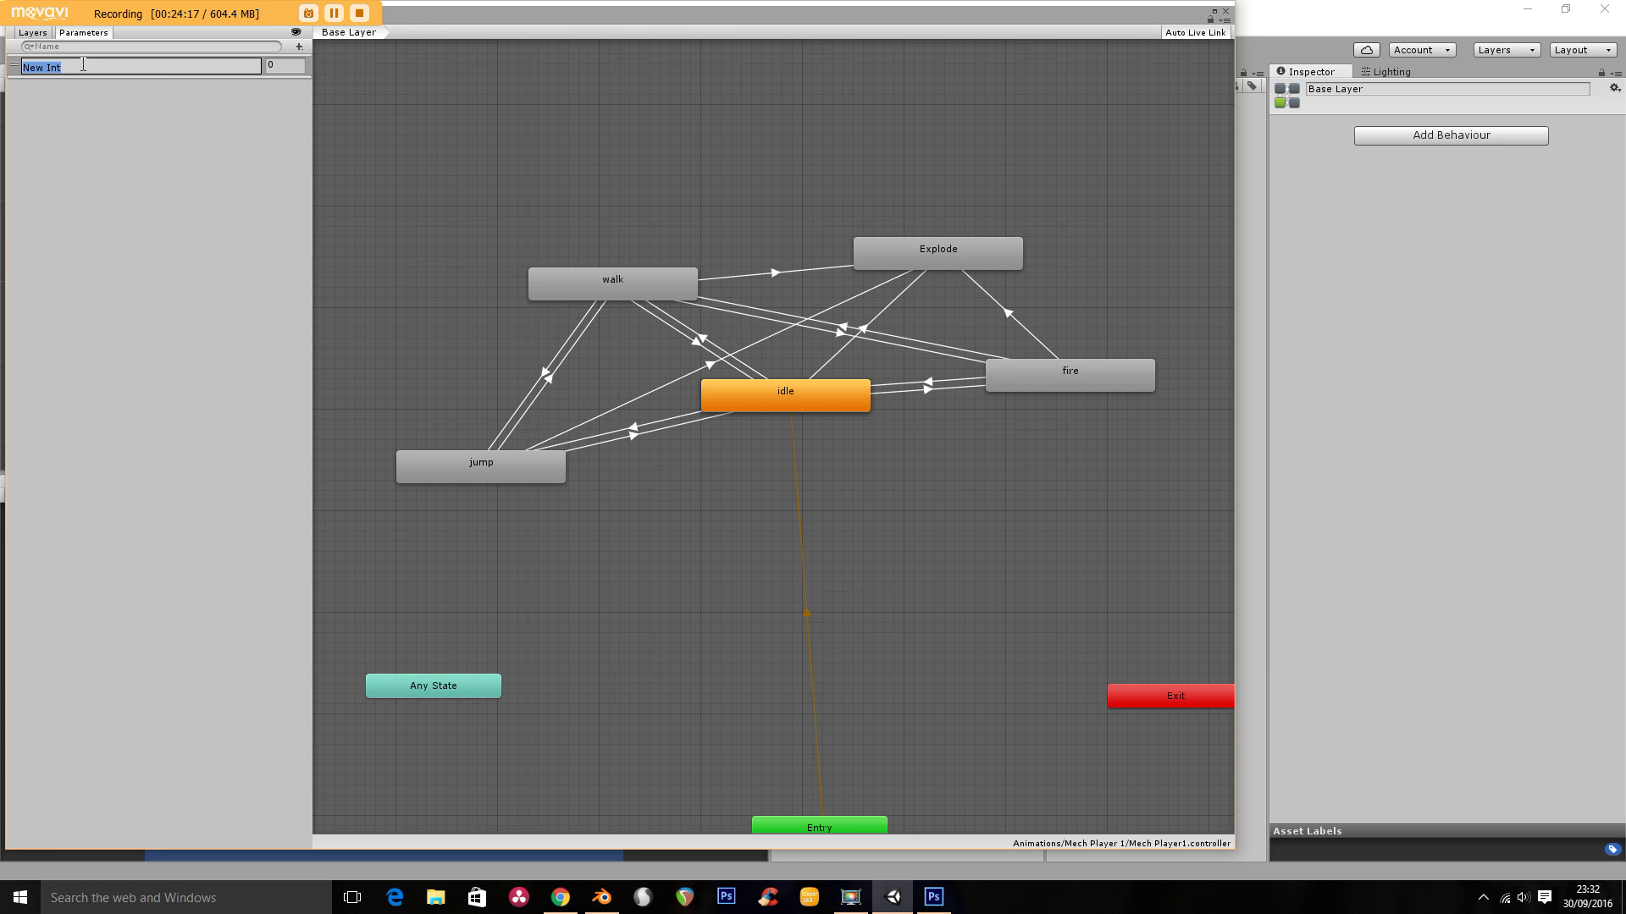
text(States)
key(Return)
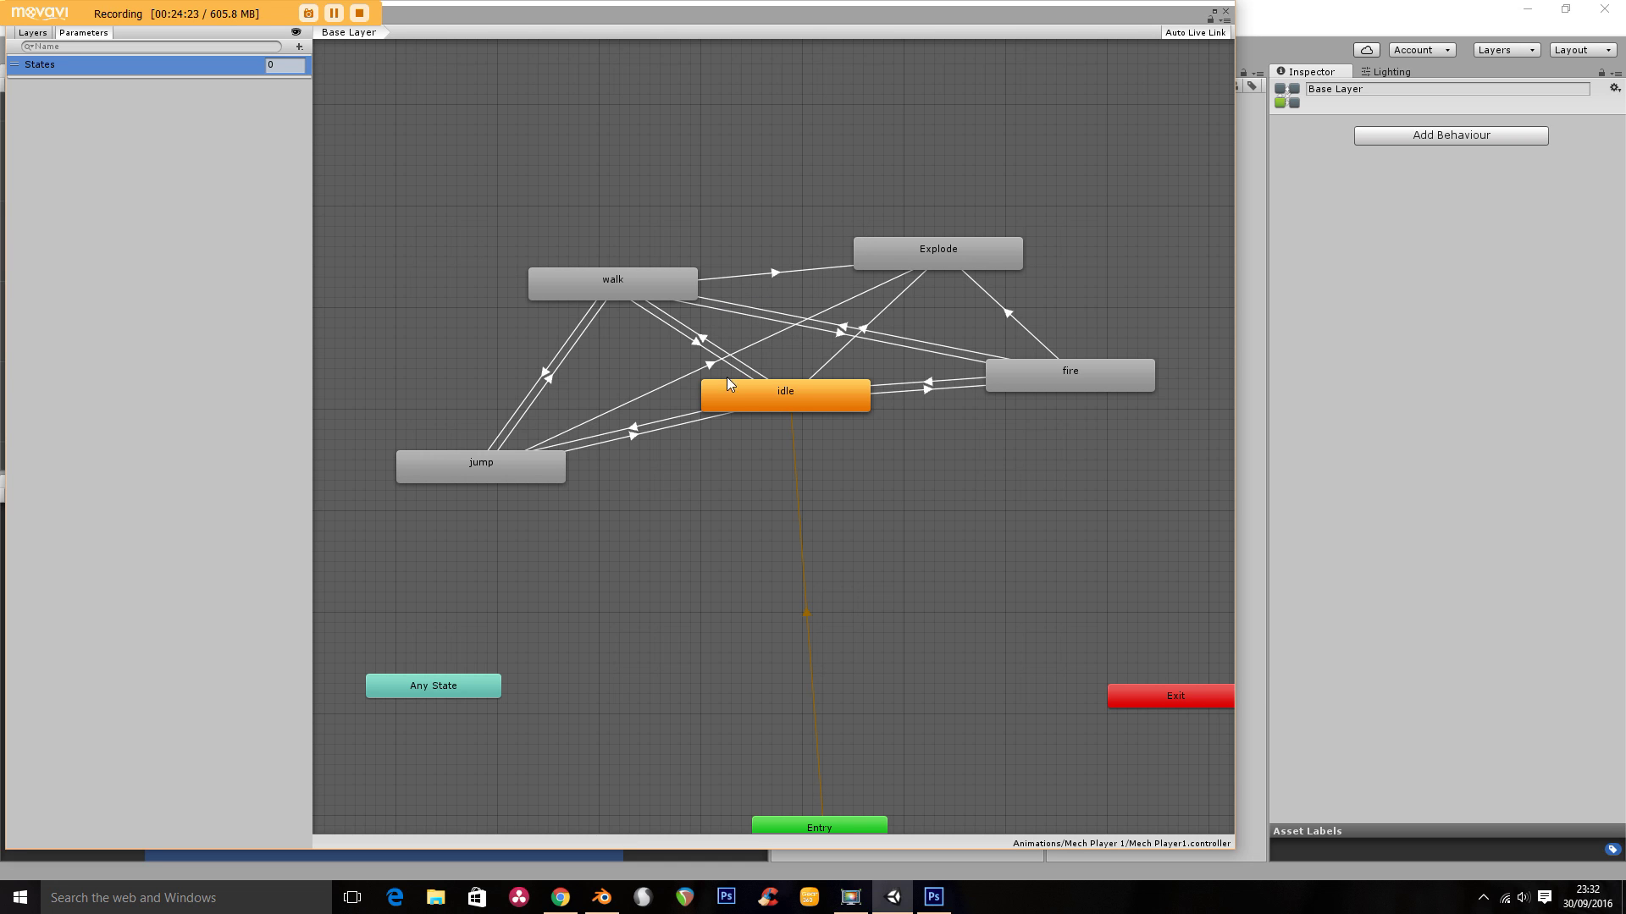
Give the jump to idle transition the condition States Equals 0
click(661, 437)
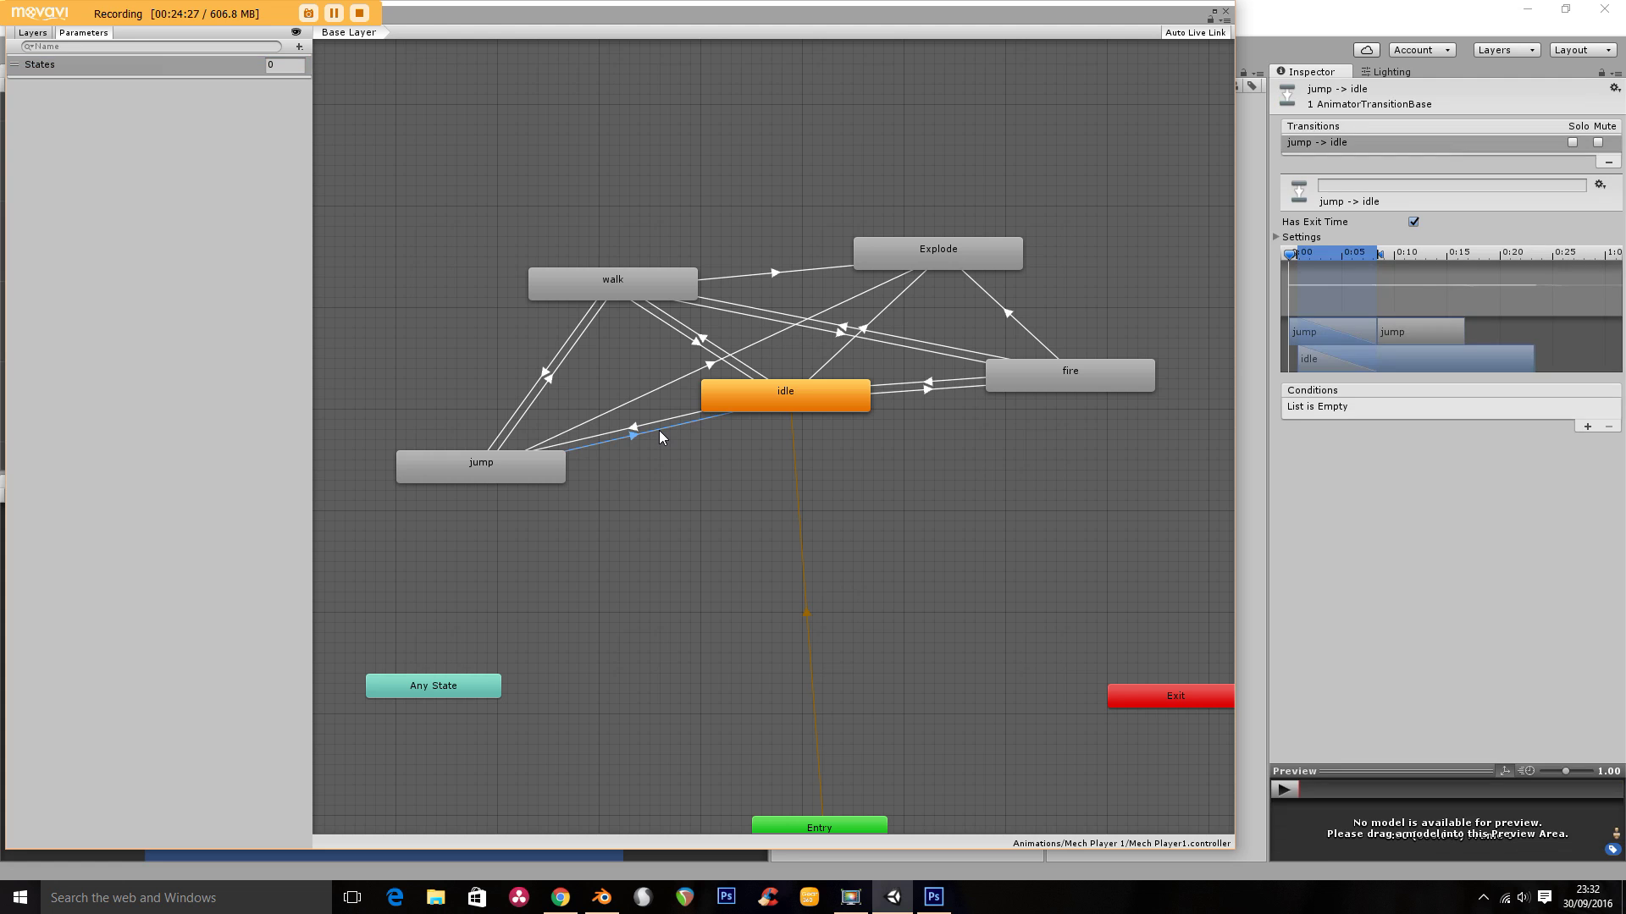
click(1588, 427)
click(1481, 410)
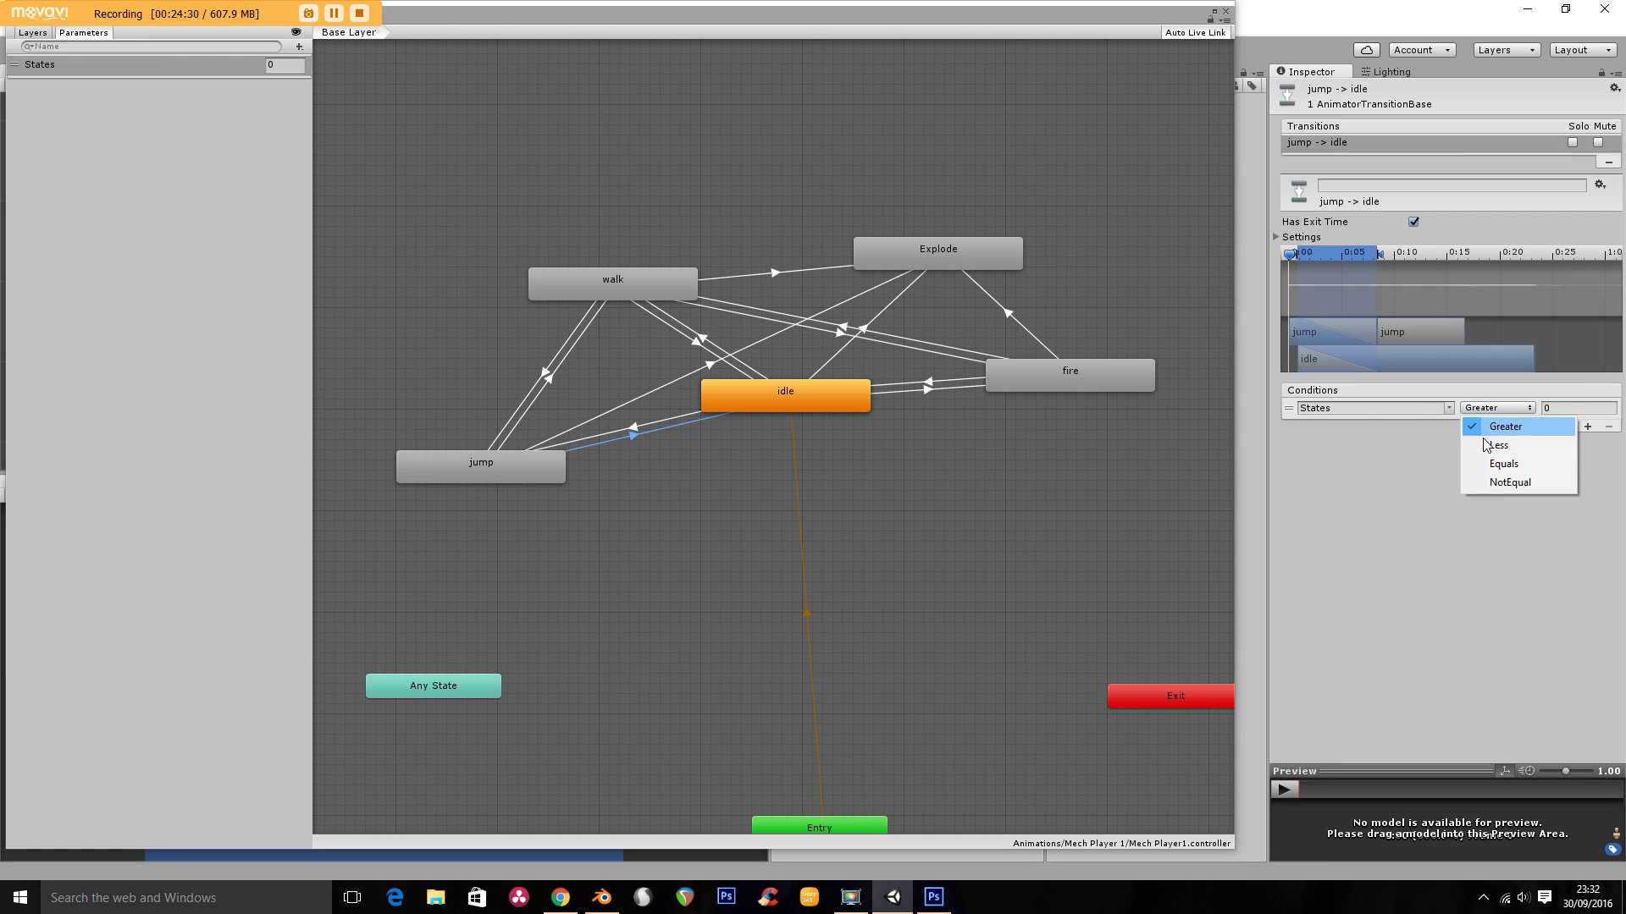
click(1503, 464)
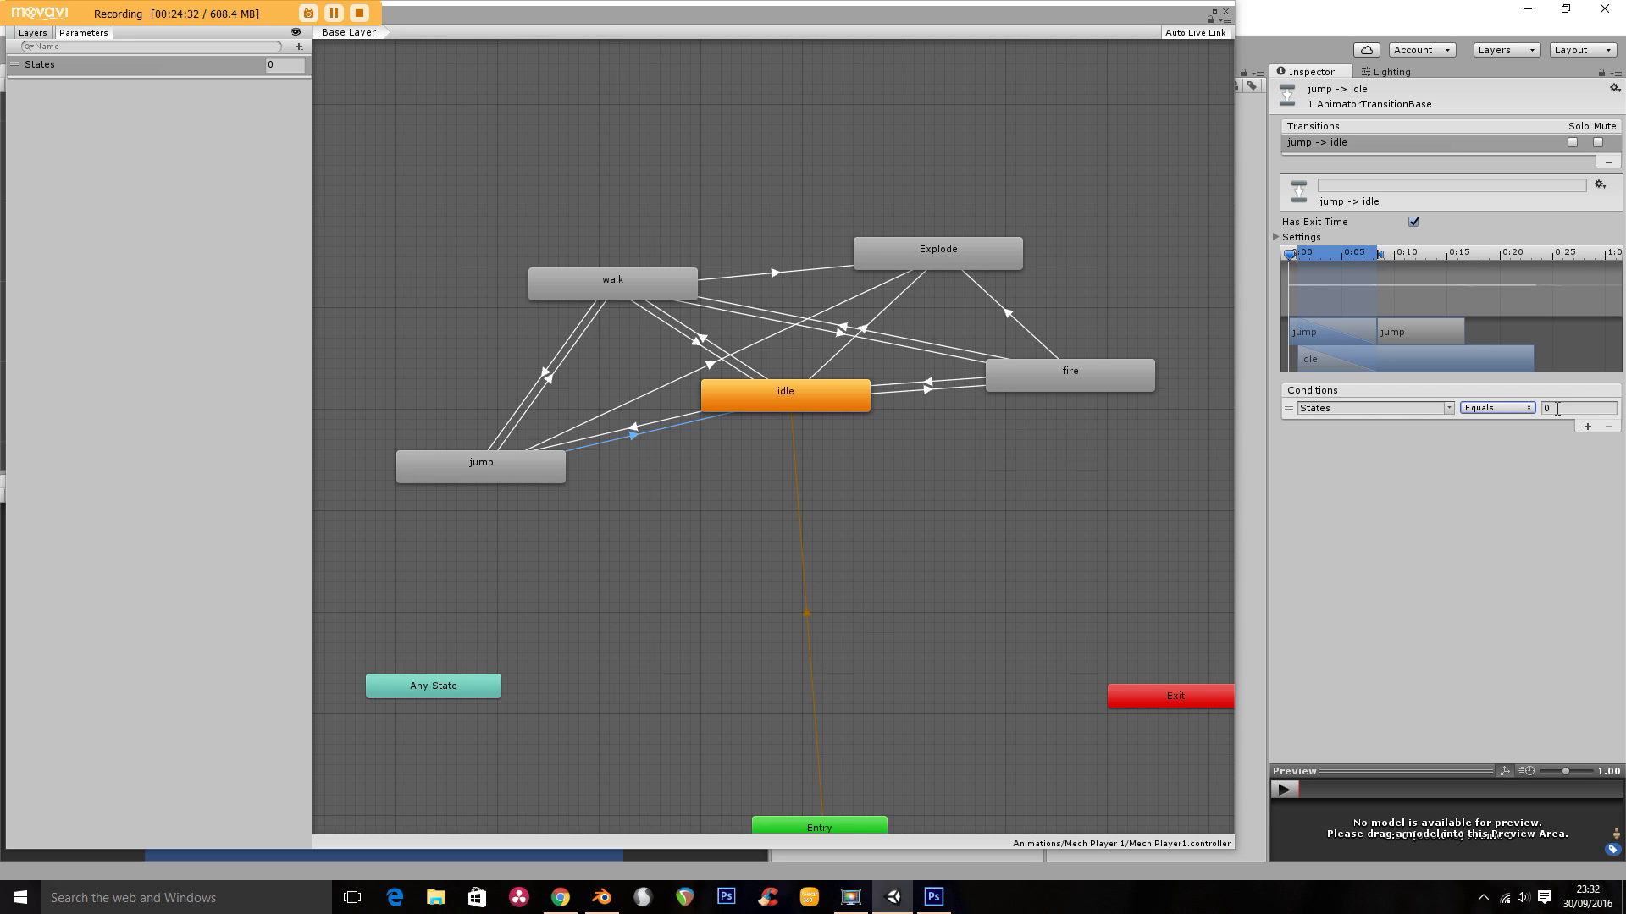
Give the walk to idle transition the condition States Equals 0
click(703, 356)
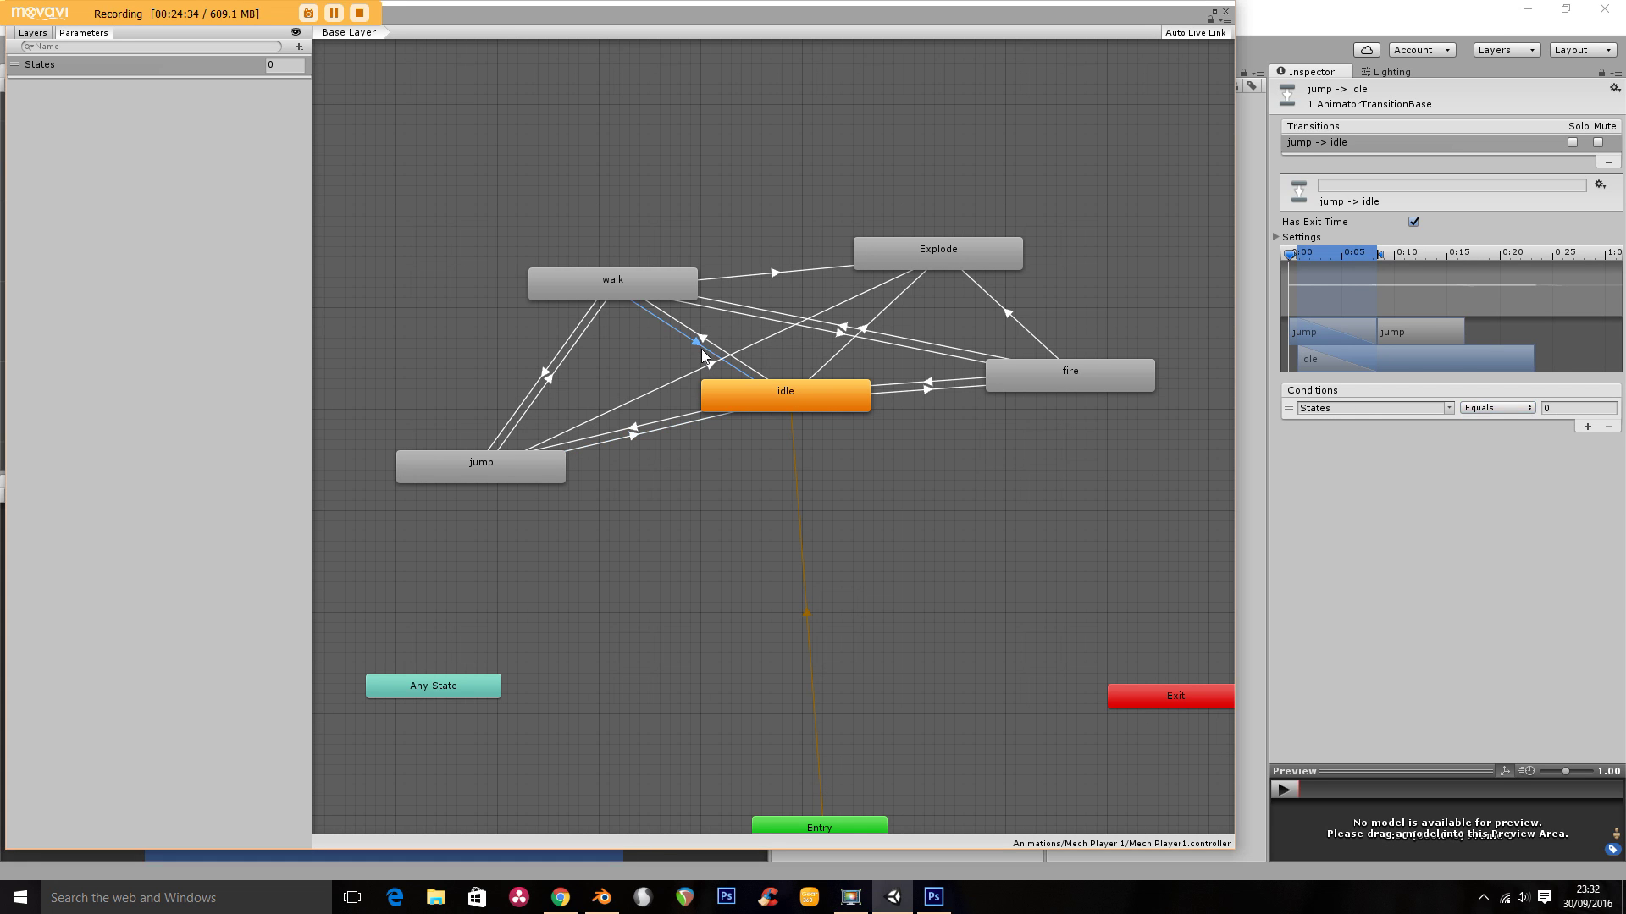
click(1588, 426)
click(1518, 408)
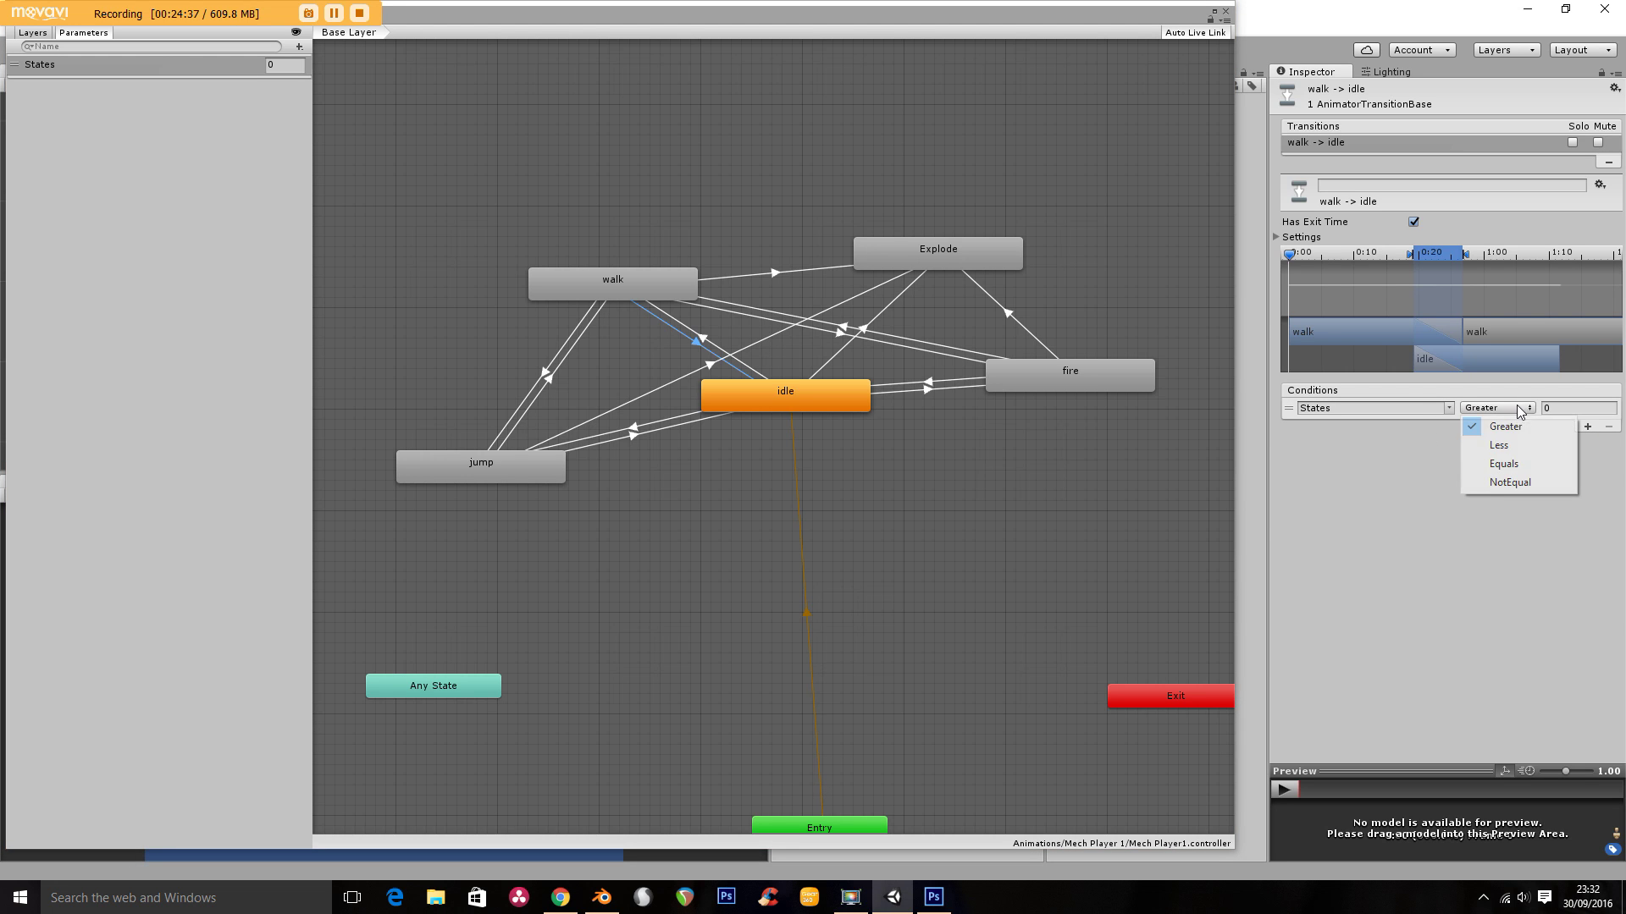
click(1515, 464)
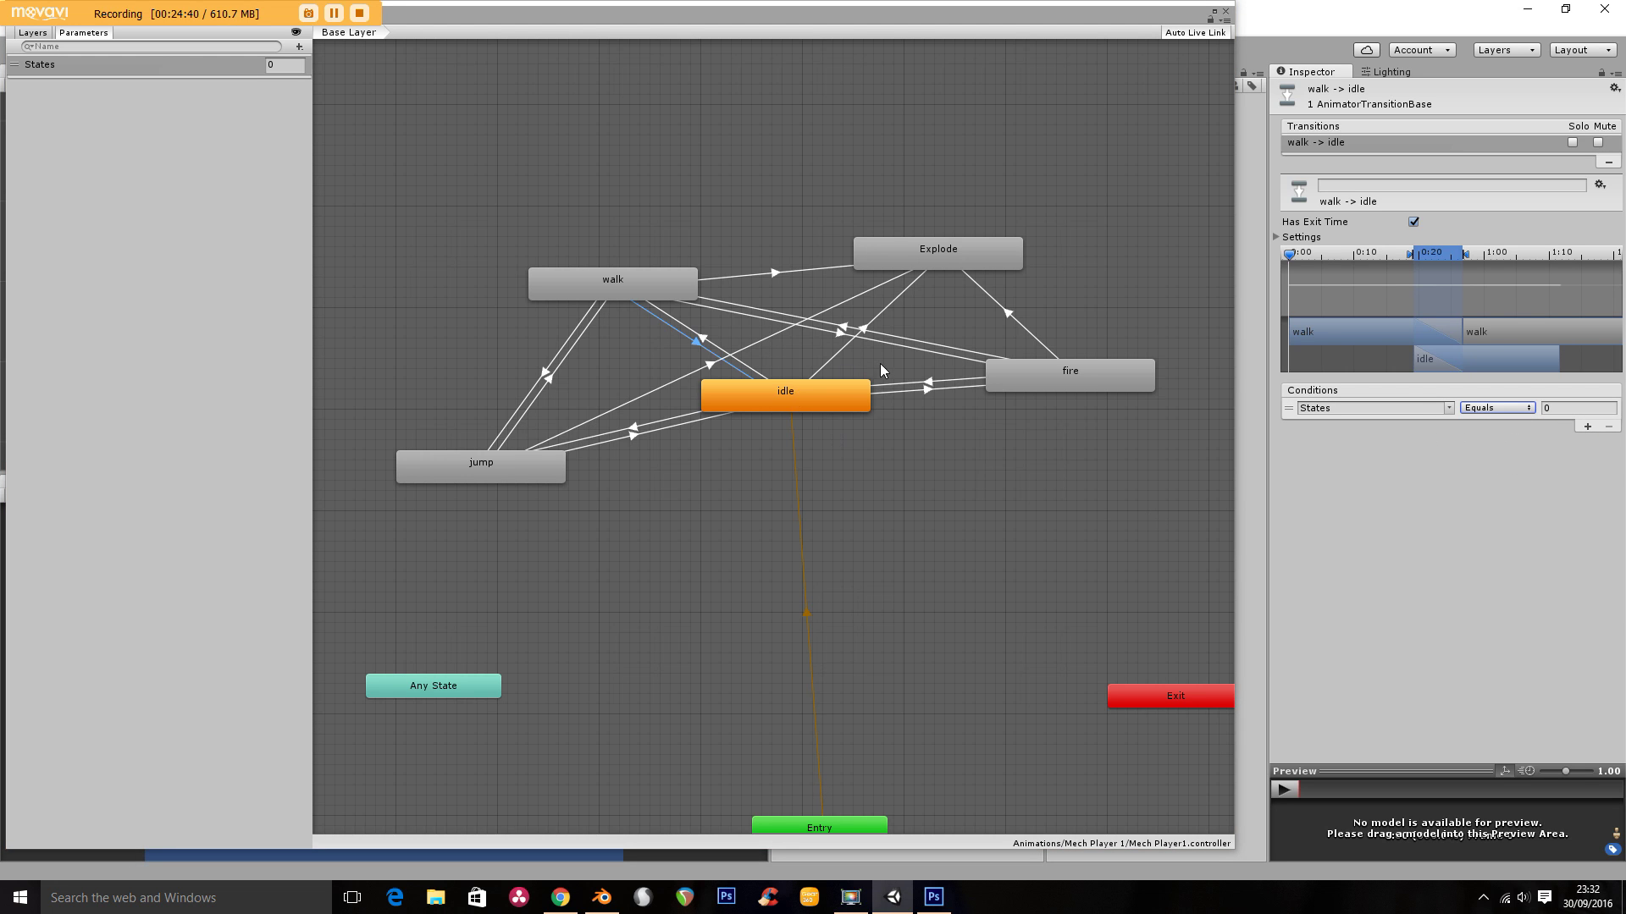
Give the fire to idle transition the condition States Equals 0 and check the conditions on the transitions into idle
click(896, 385)
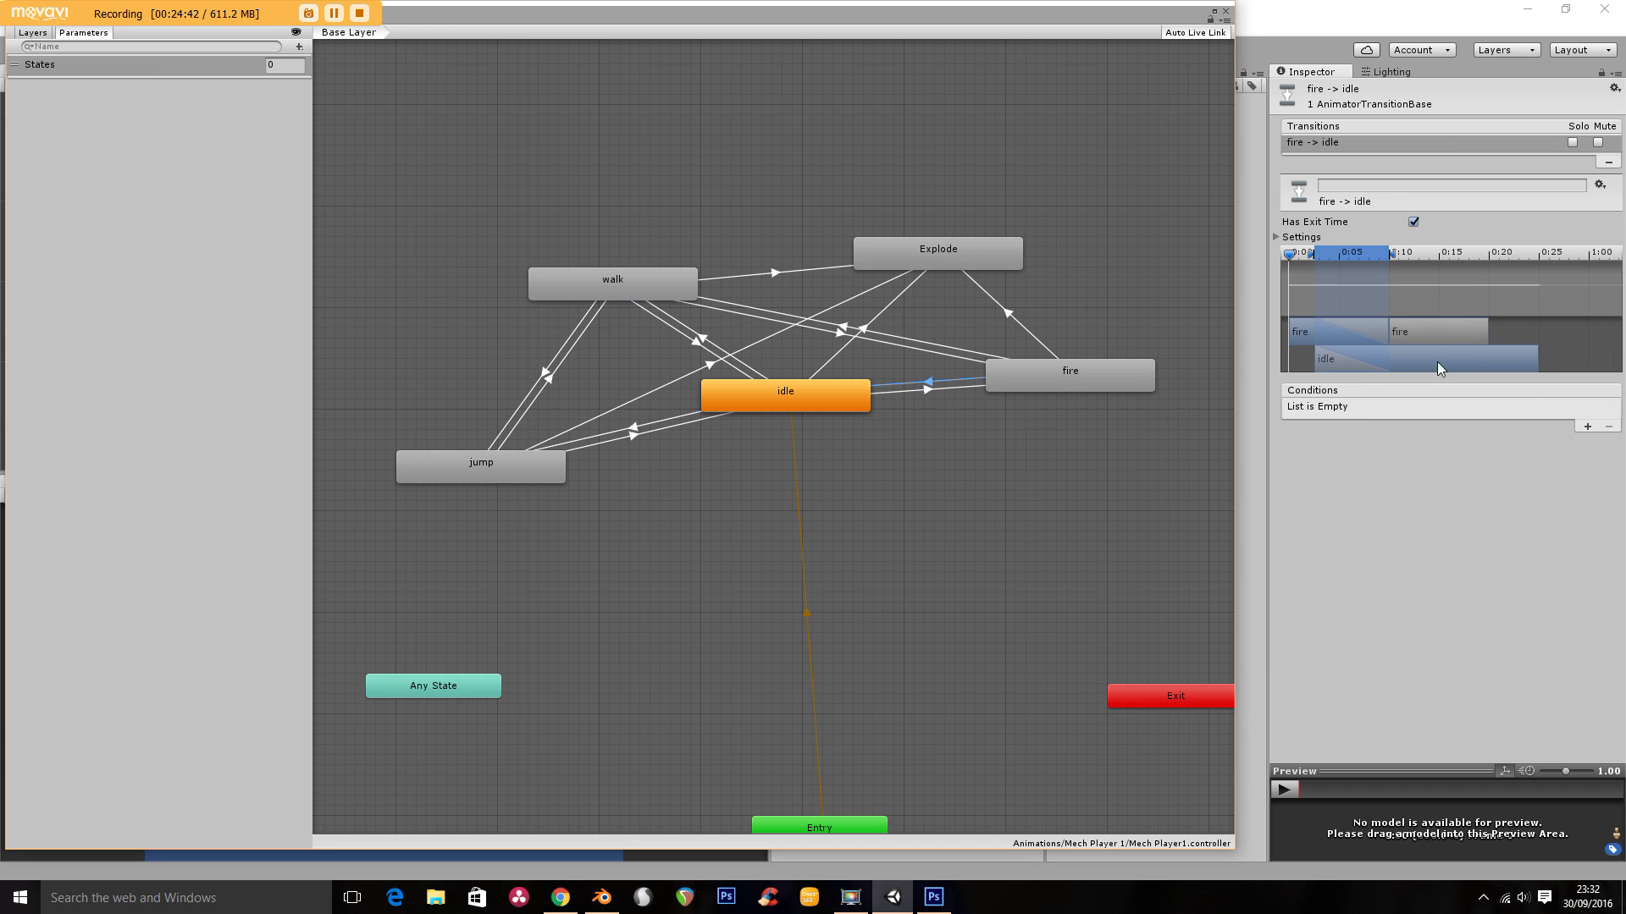
click(1586, 426)
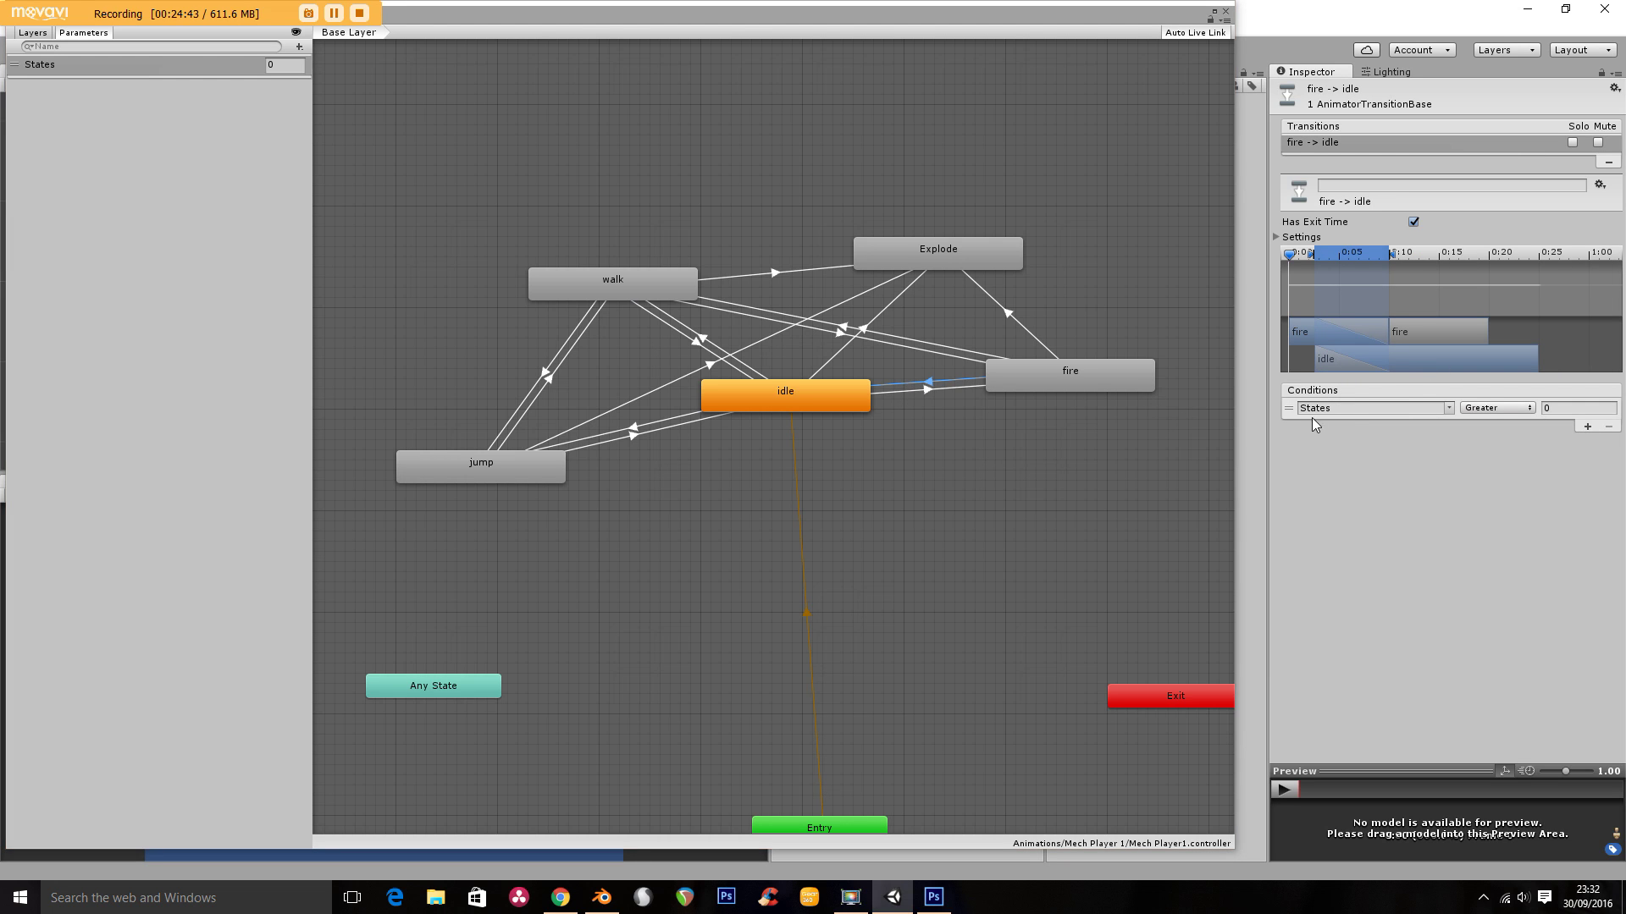
click(1497, 408)
click(1504, 464)
click(668, 327)
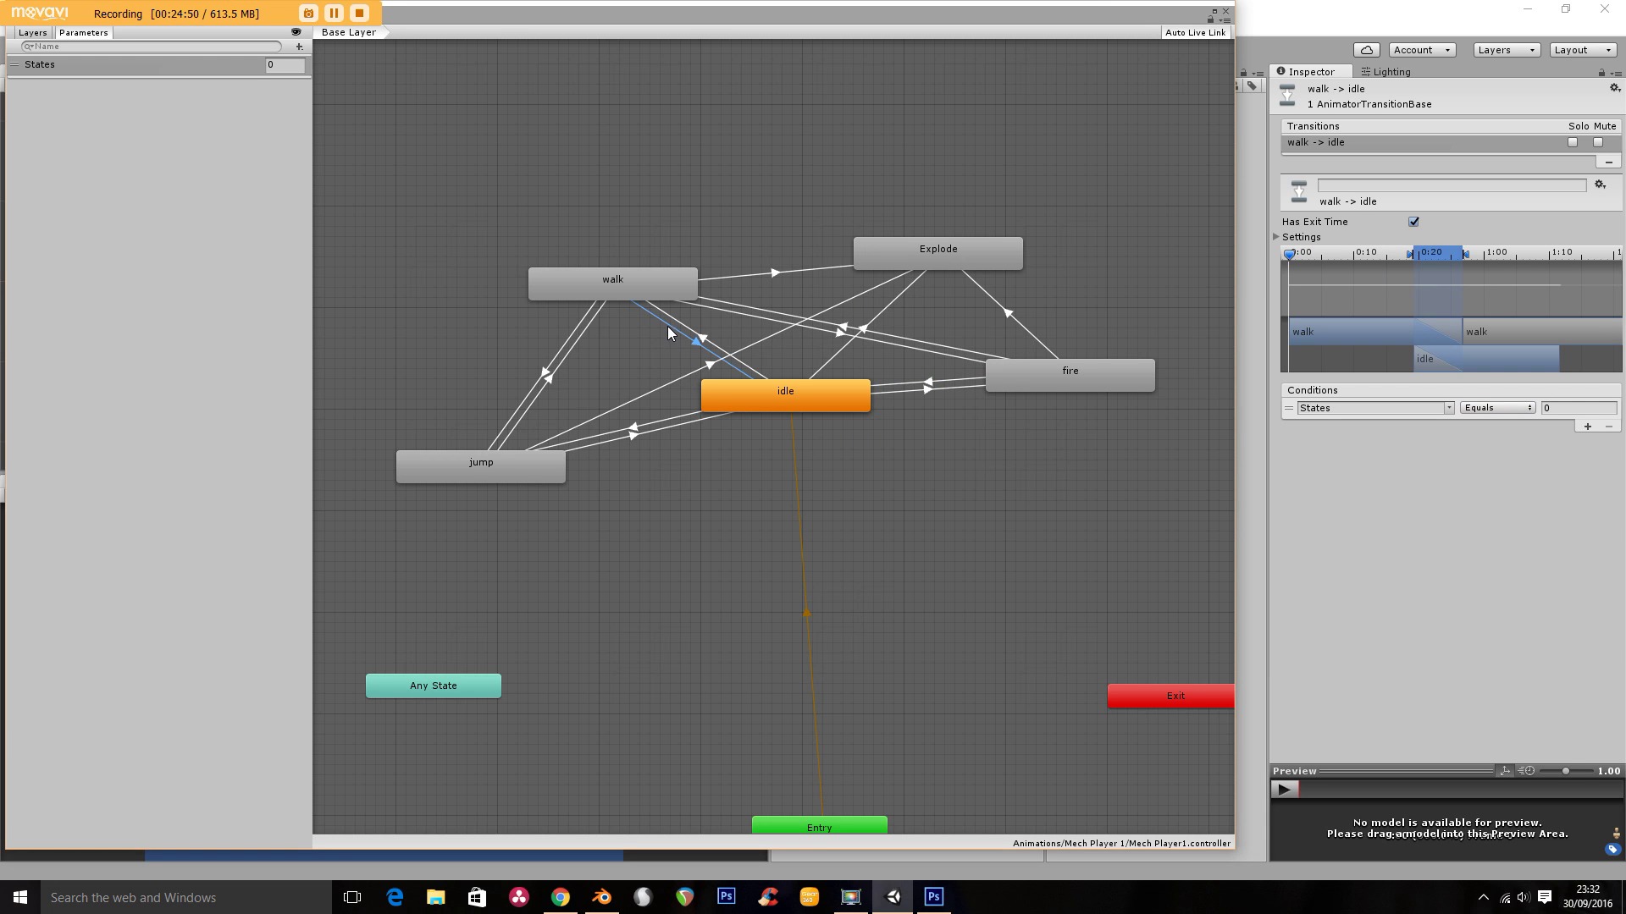
click(670, 430)
click(946, 379)
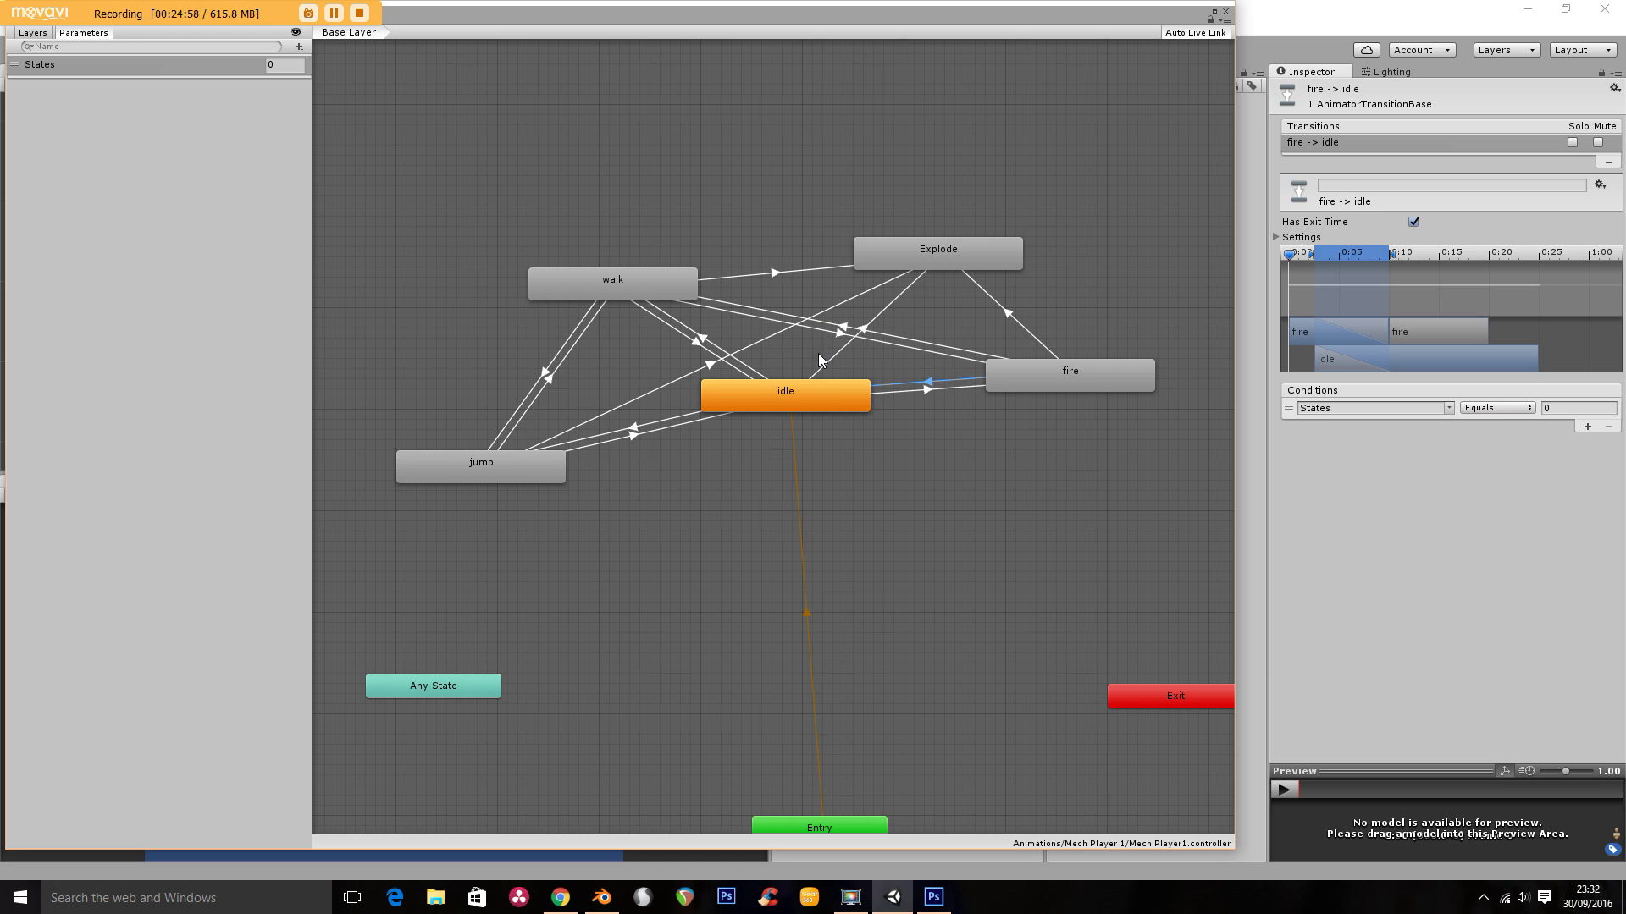
Give the fire to walk transition the condition States Equals 1
click(631, 280)
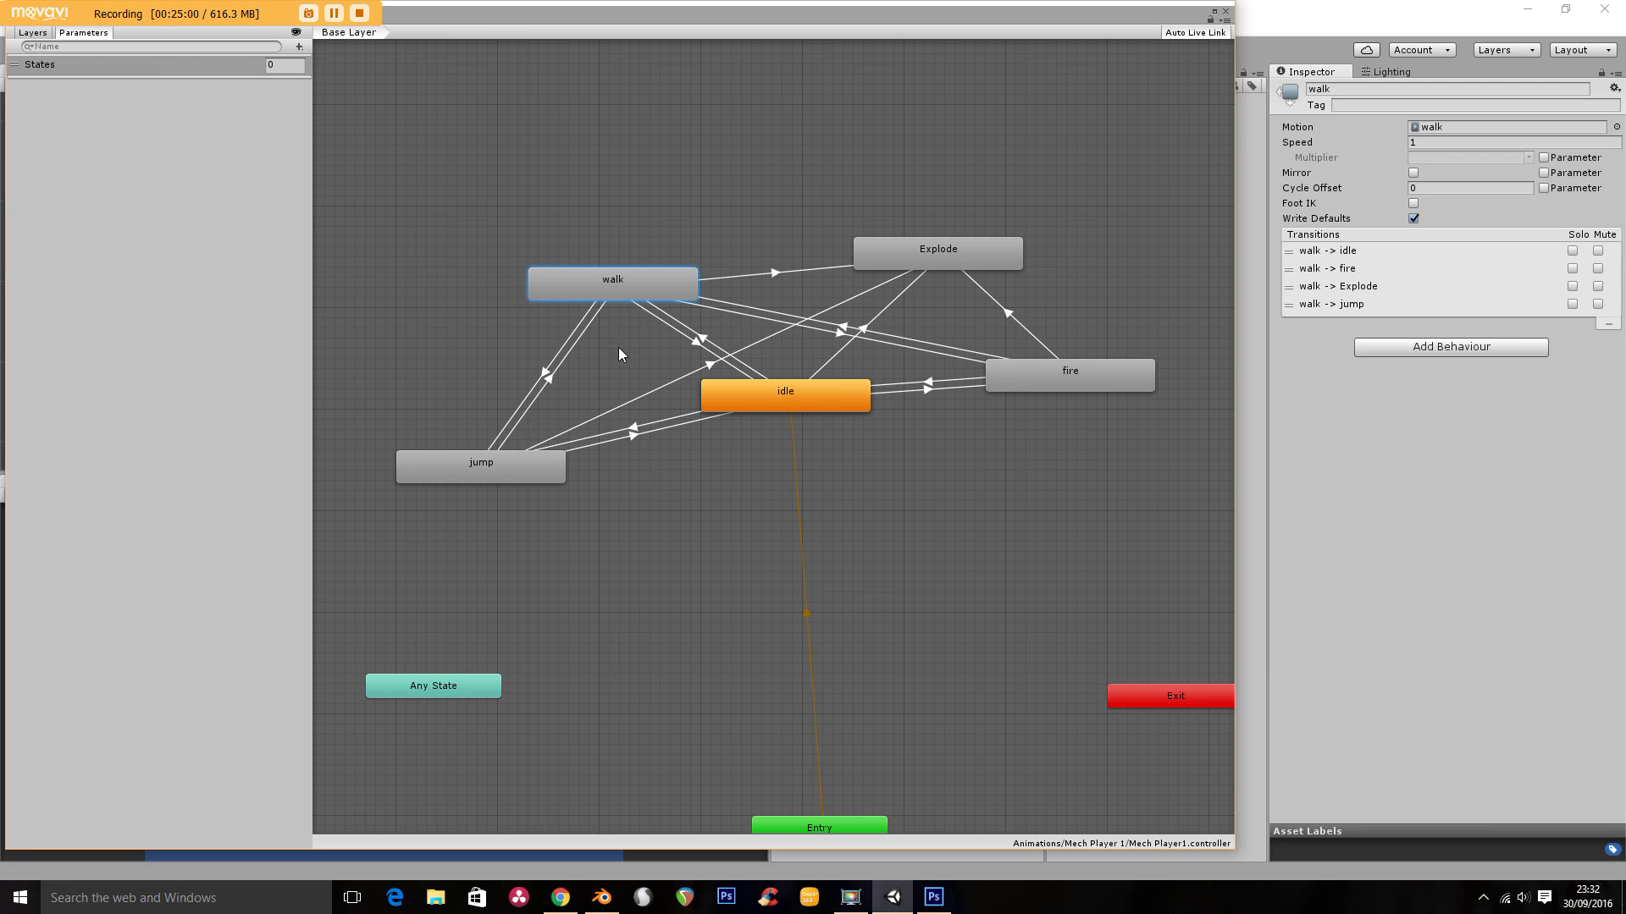
click(832, 324)
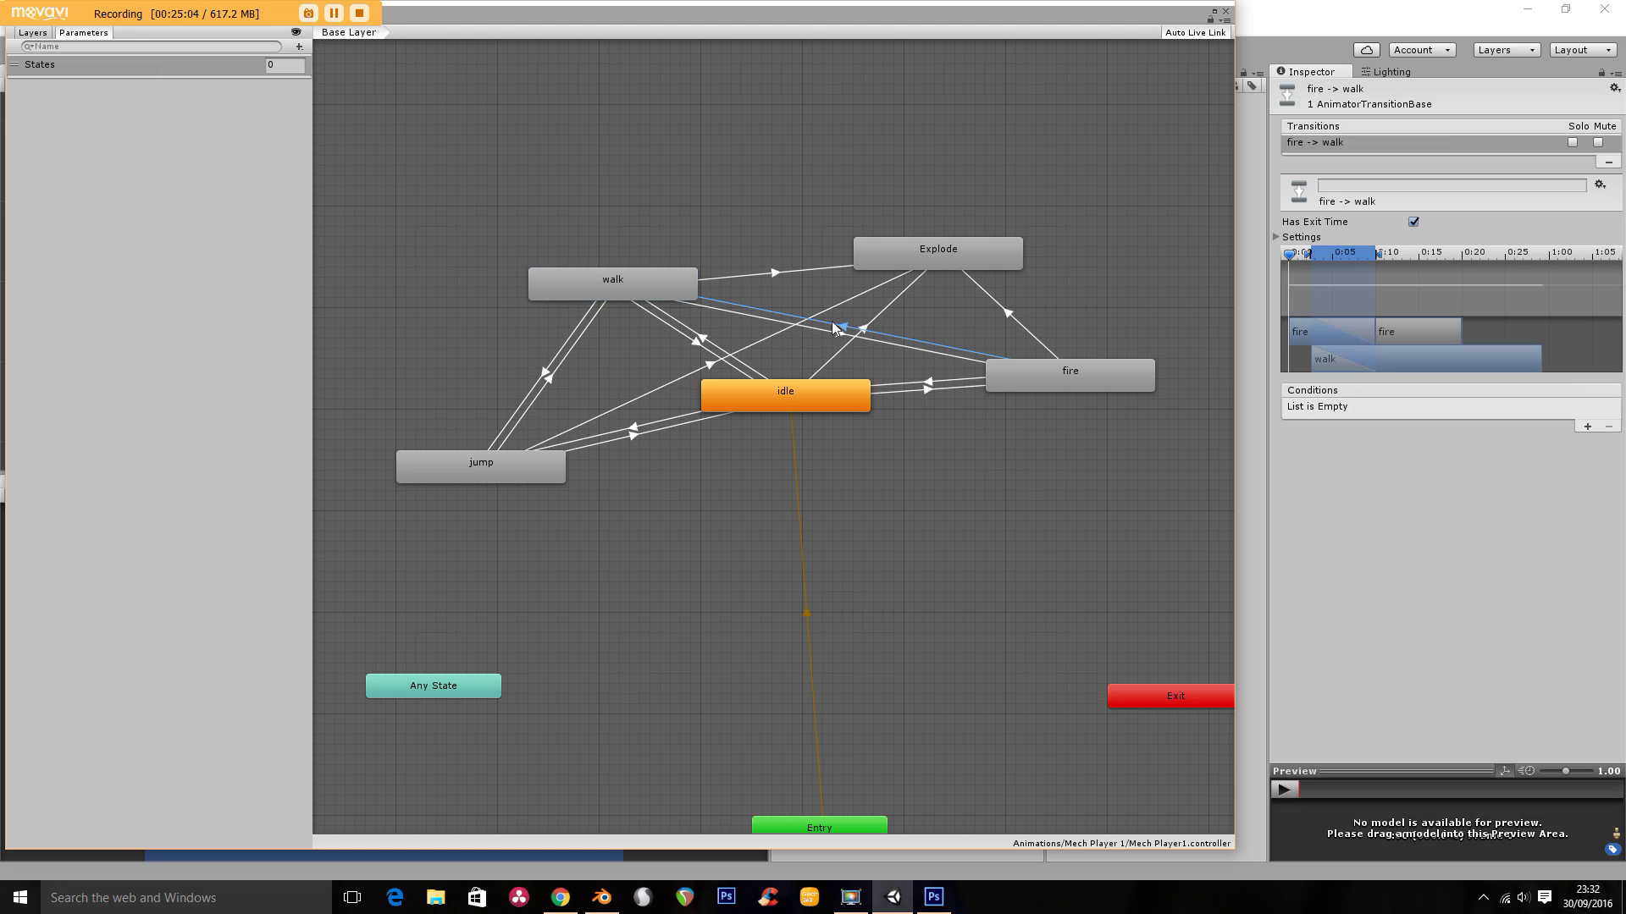
click(1586, 425)
click(1490, 408)
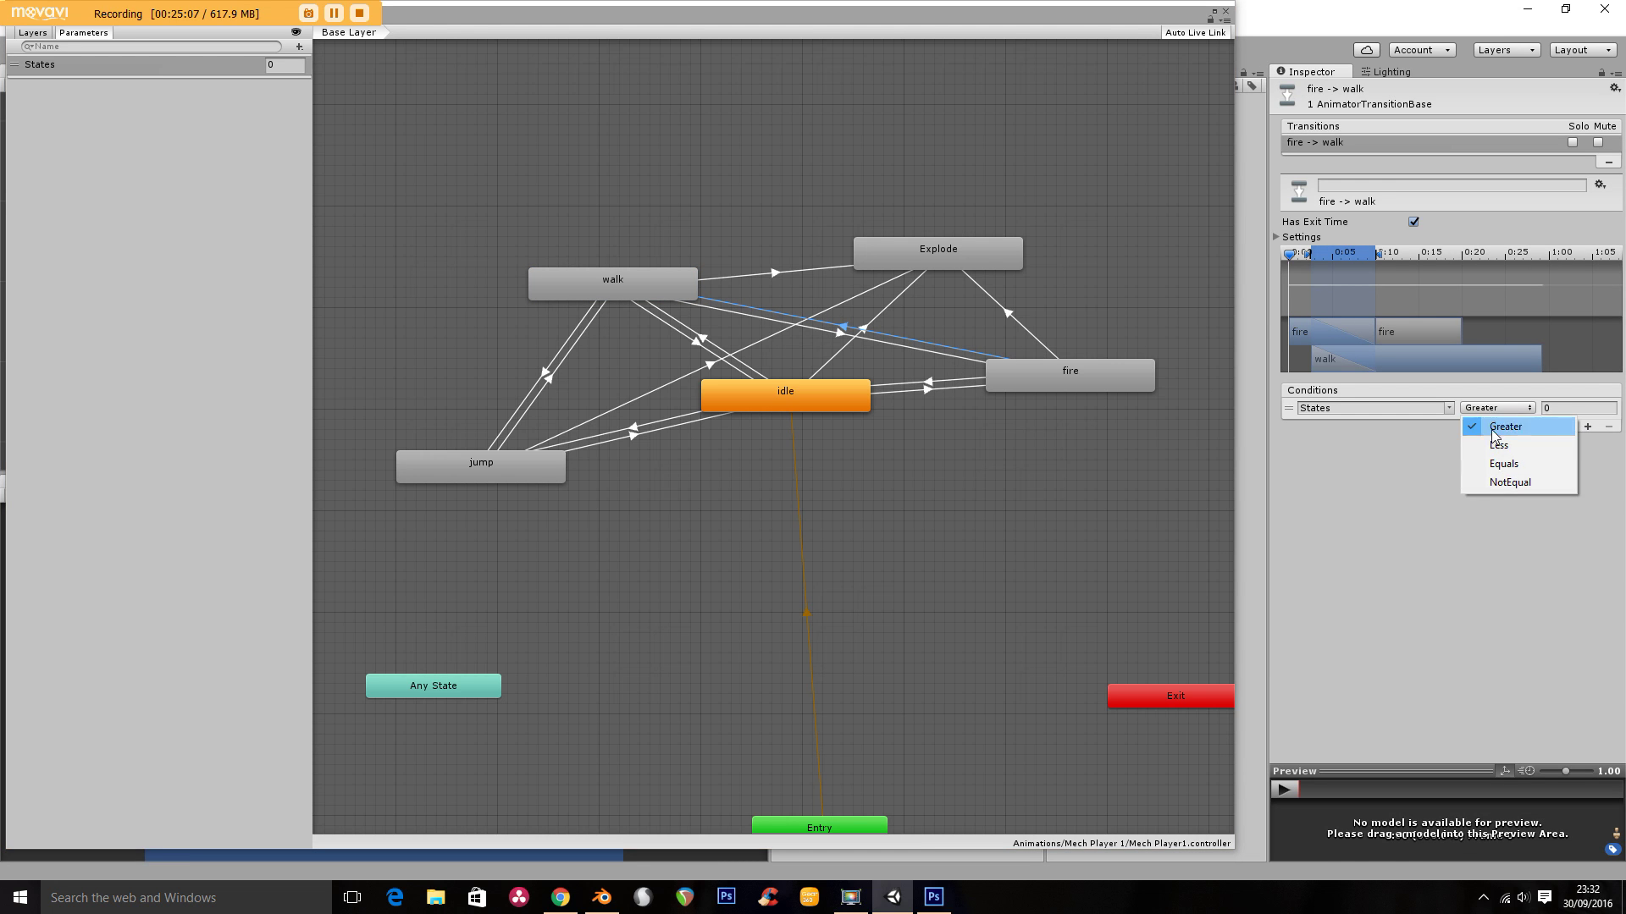
click(1504, 464)
click(1553, 408)
text(1)
key(Return)
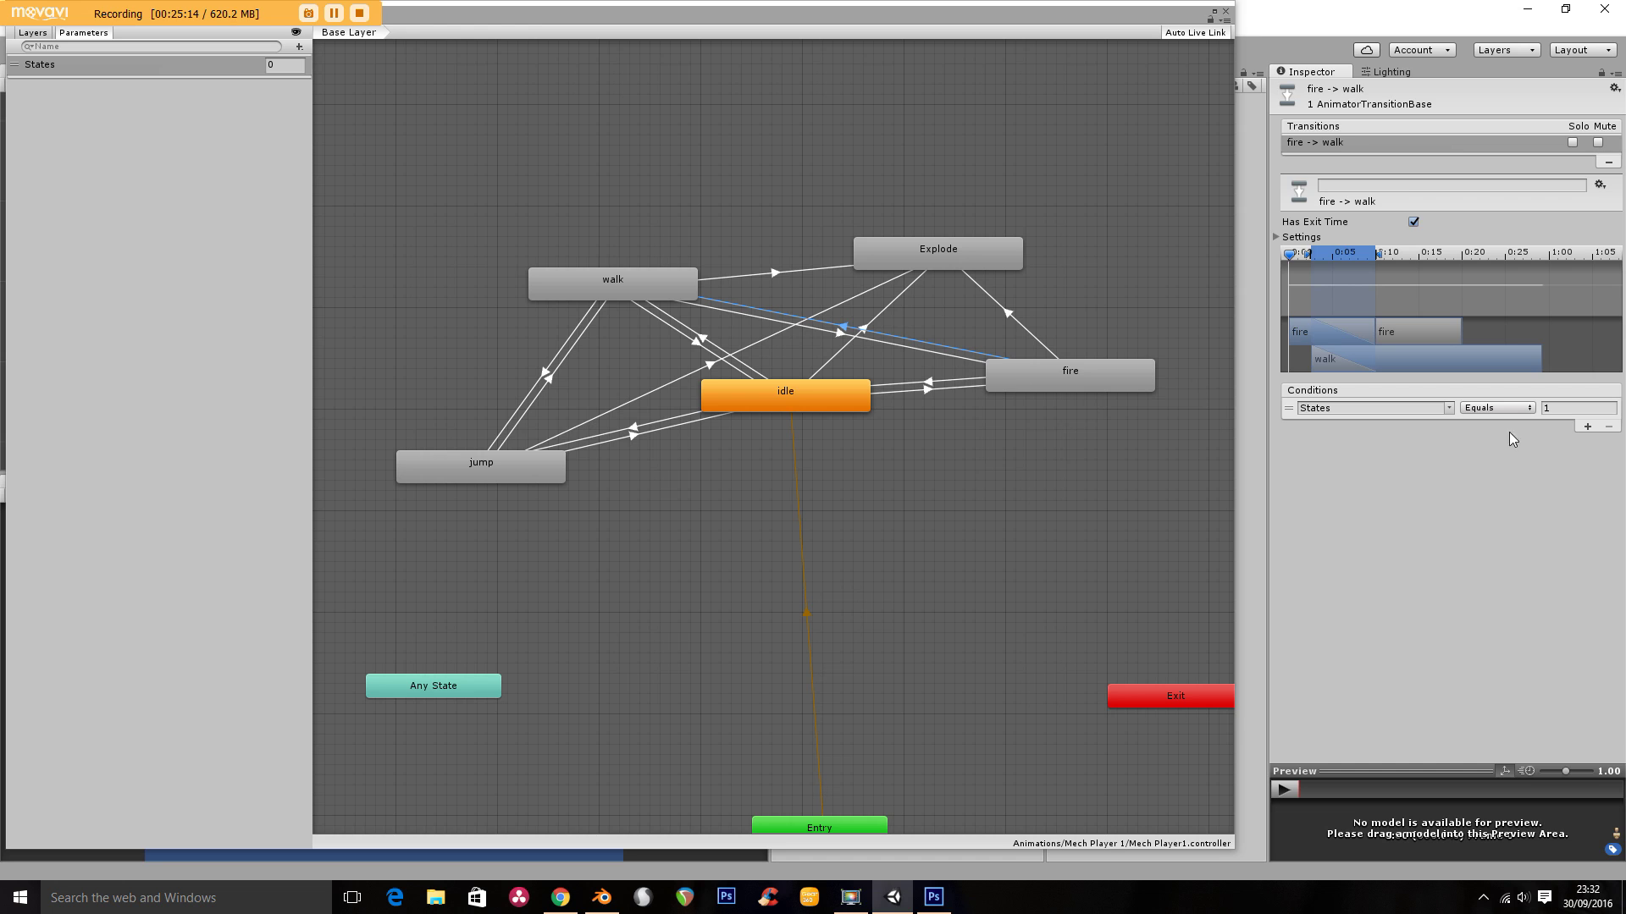
Give the idle to walk transition the condition States Equals 1
click(711, 344)
click(1587, 426)
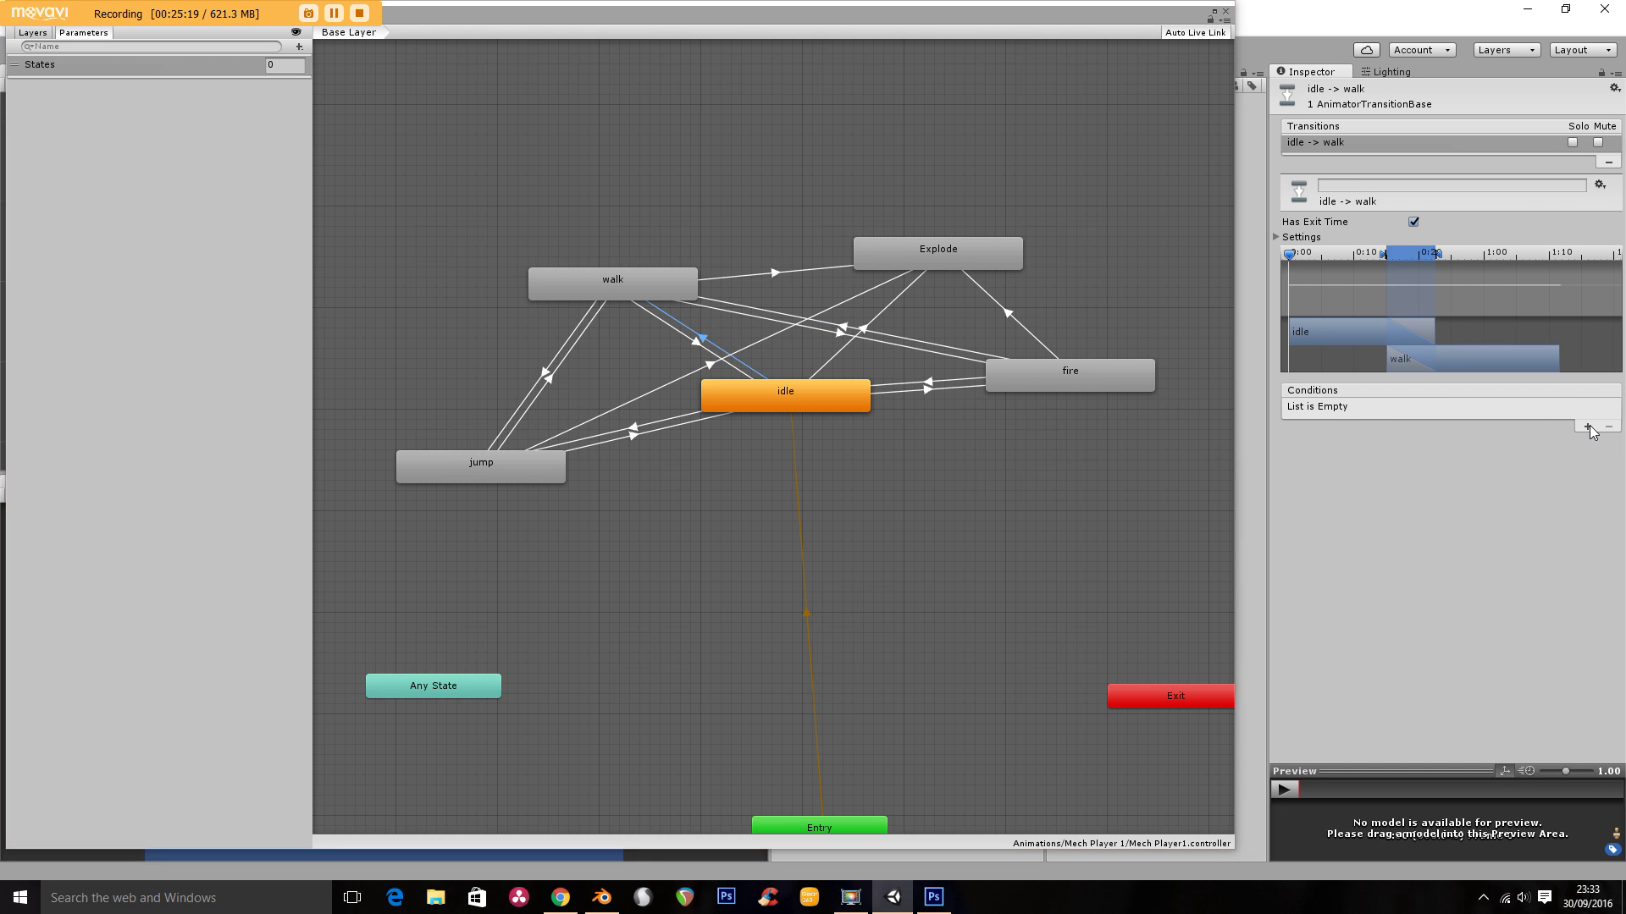
click(1502, 408)
click(1507, 458)
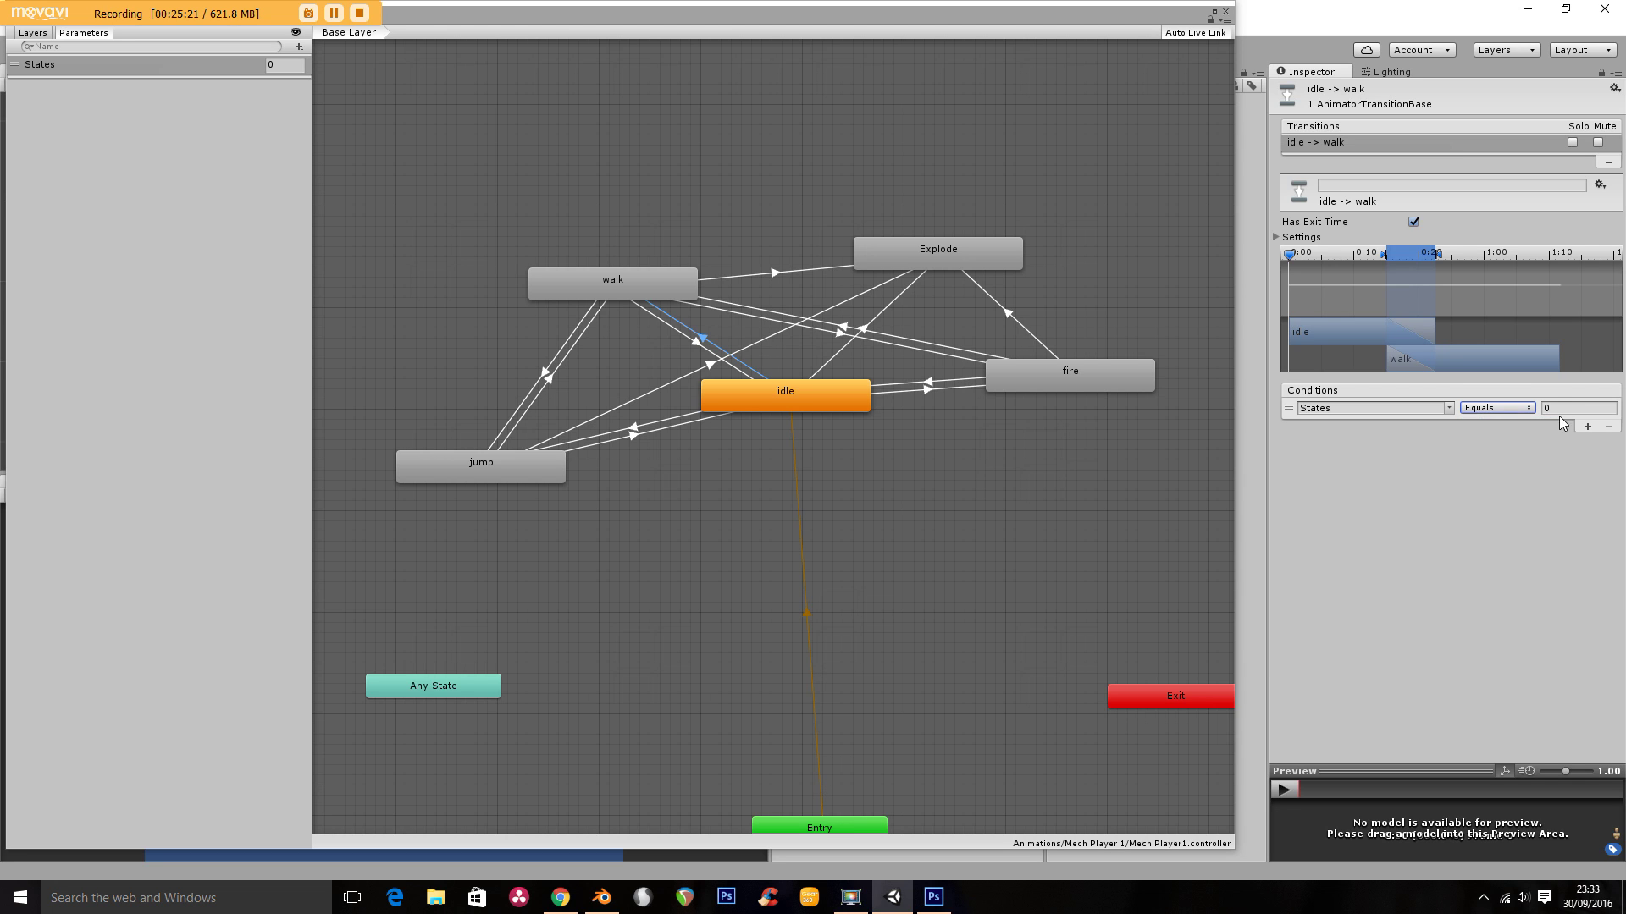
click(1492, 475)
Give the jump to walk transition the condition States Equals 1 and check the other transitions into walk
click(553, 374)
click(1588, 427)
click(1496, 407)
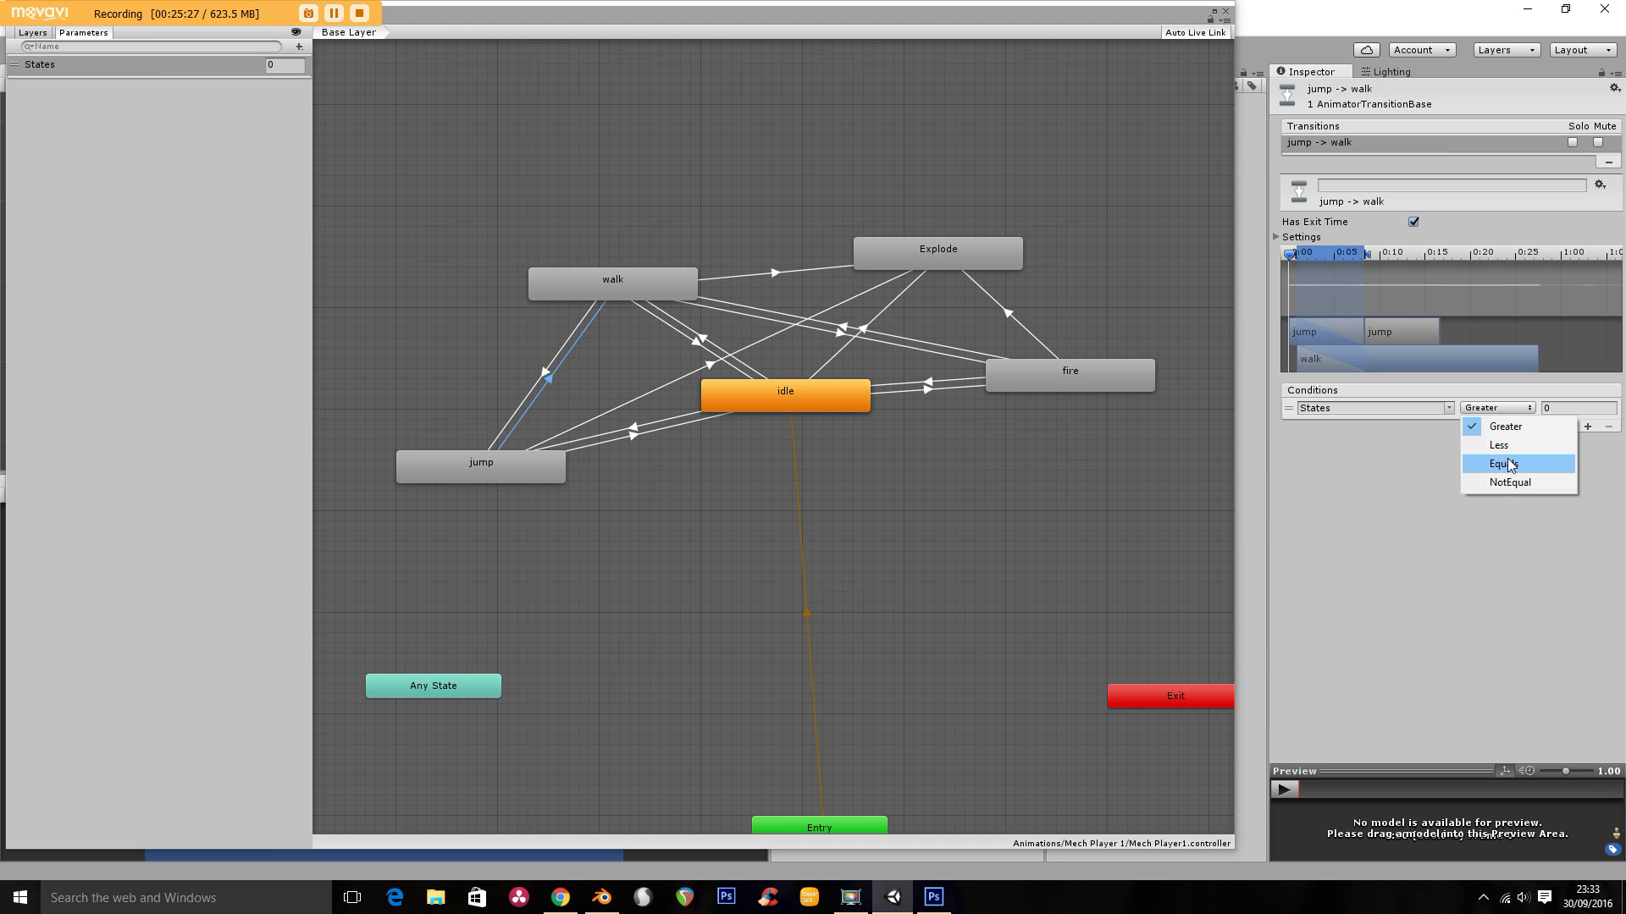
click(1508, 465)
text(1)
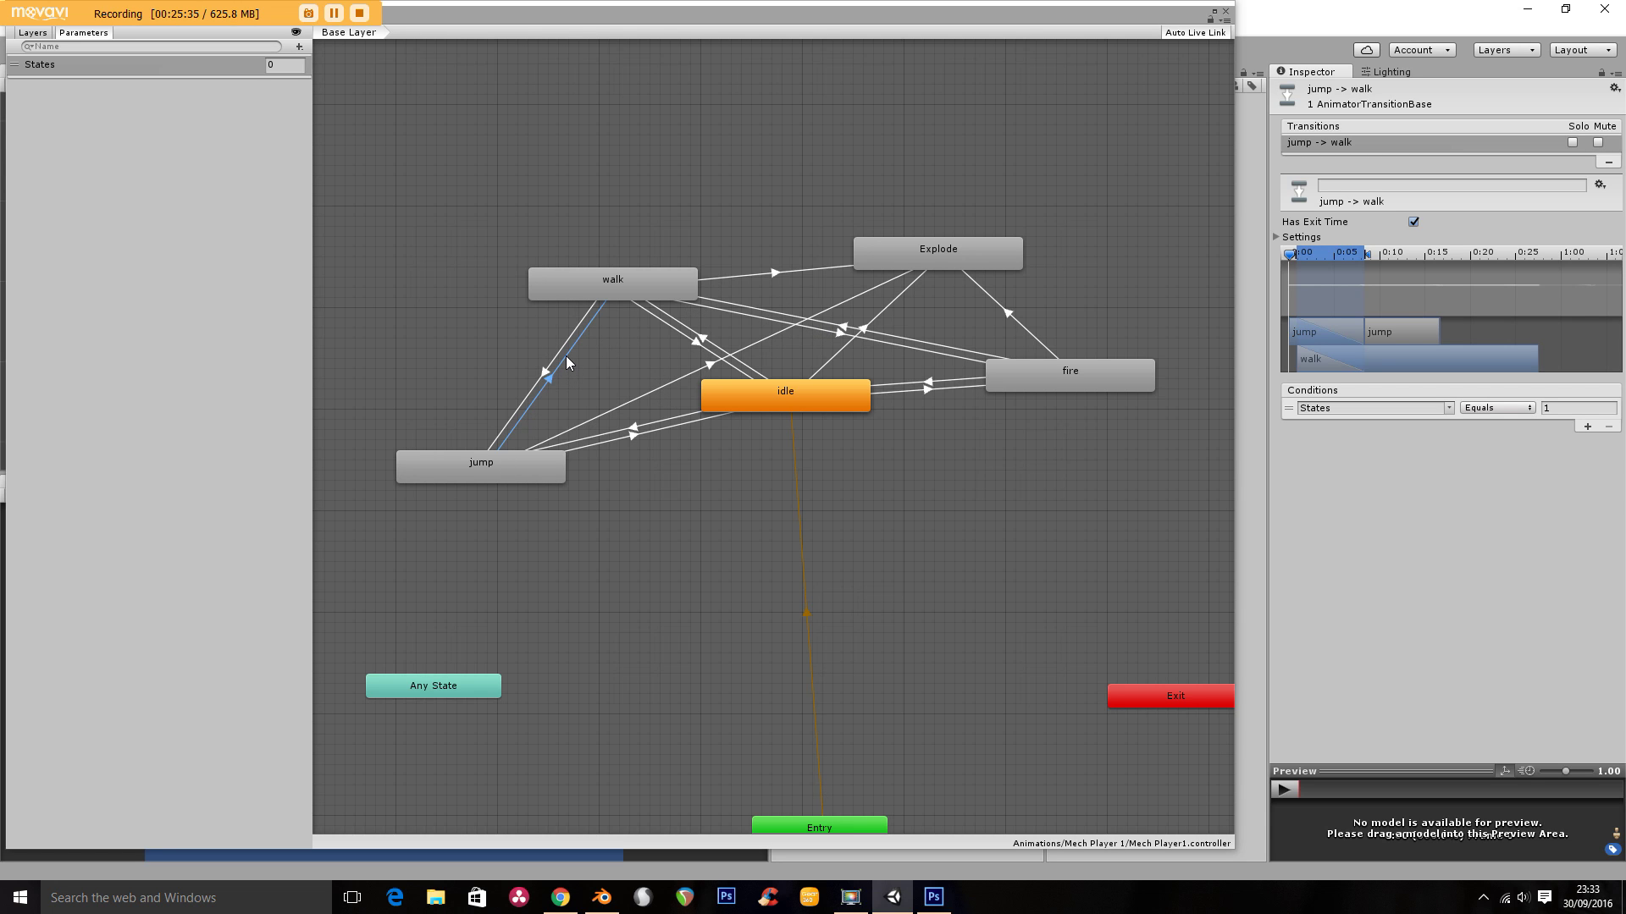
click(716, 352)
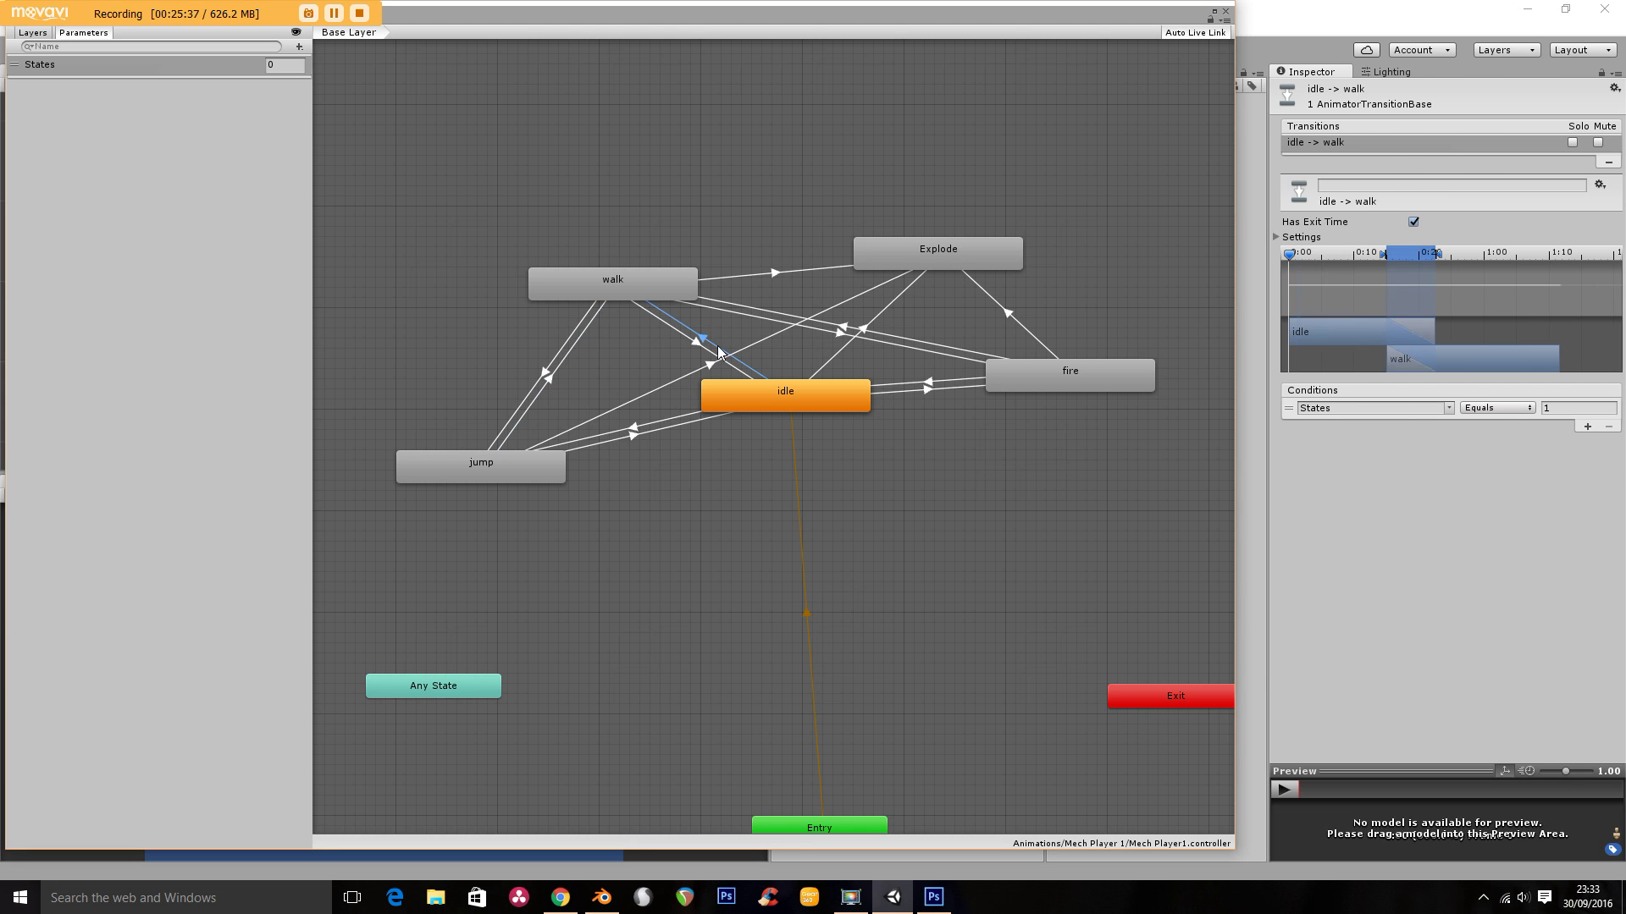
click(797, 318)
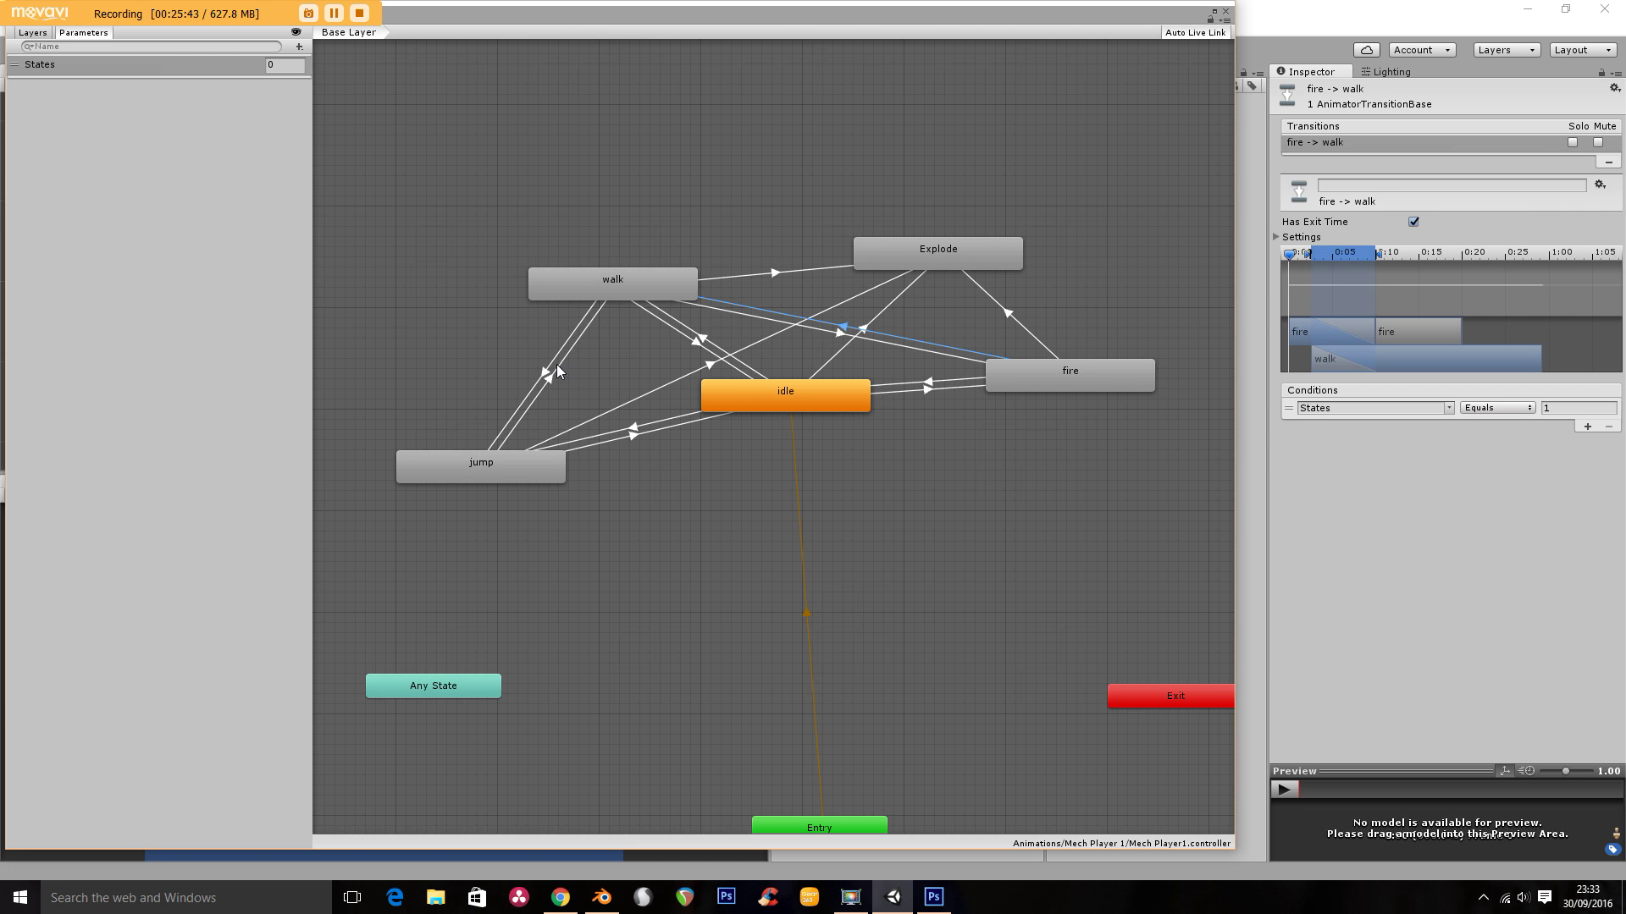
Give the walk to jump transition the condition States Equals 2
click(474, 474)
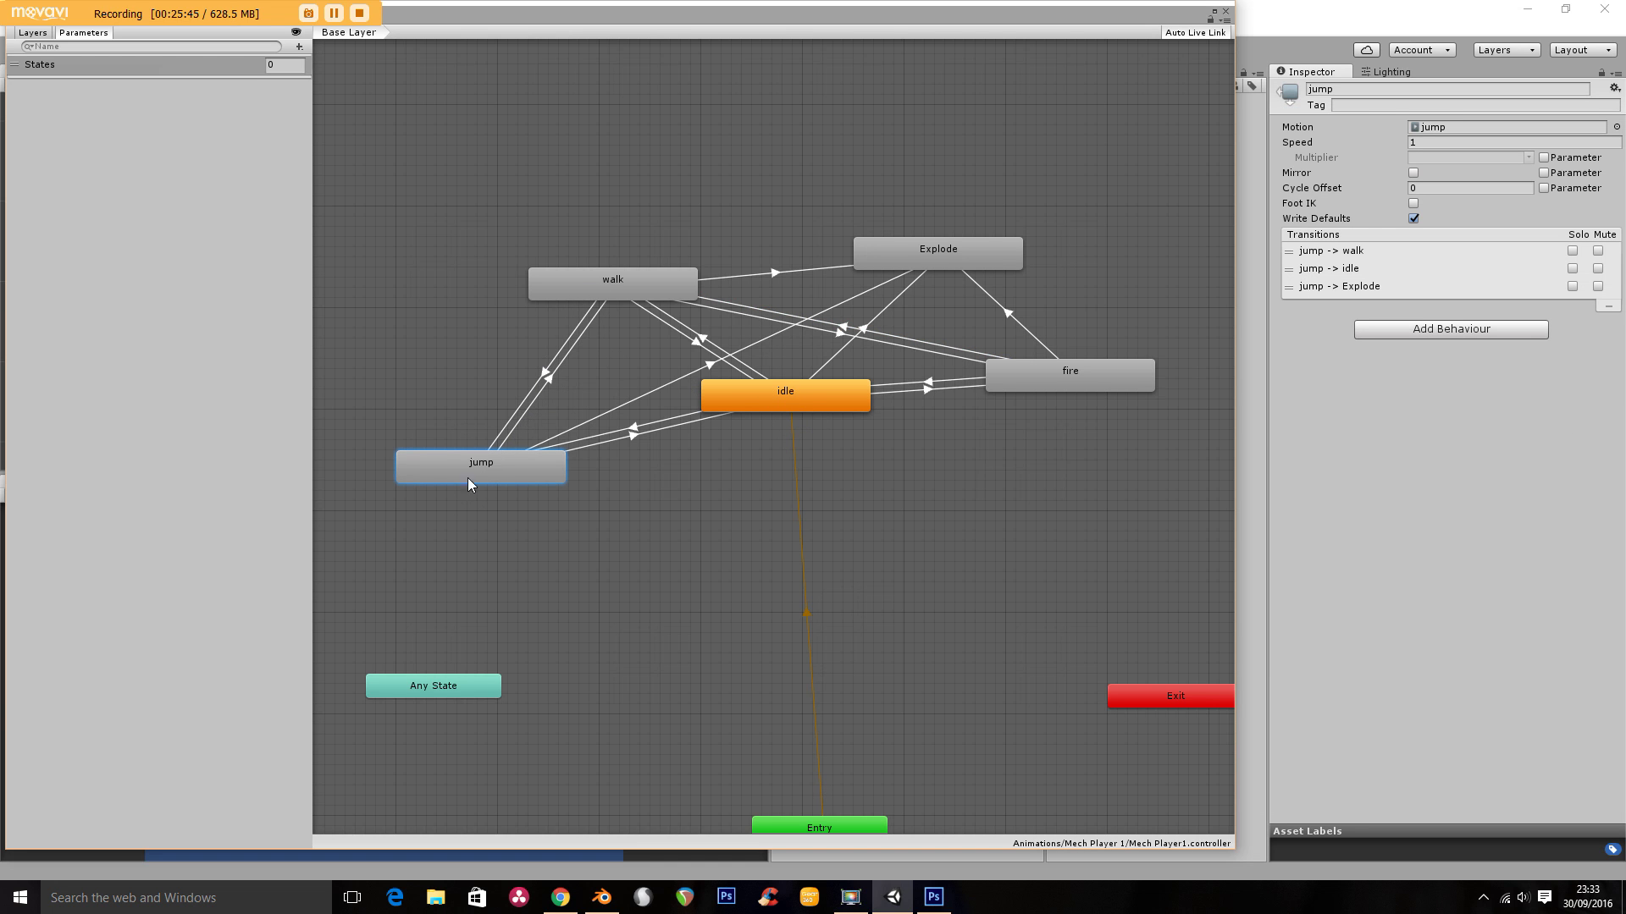
click(542, 373)
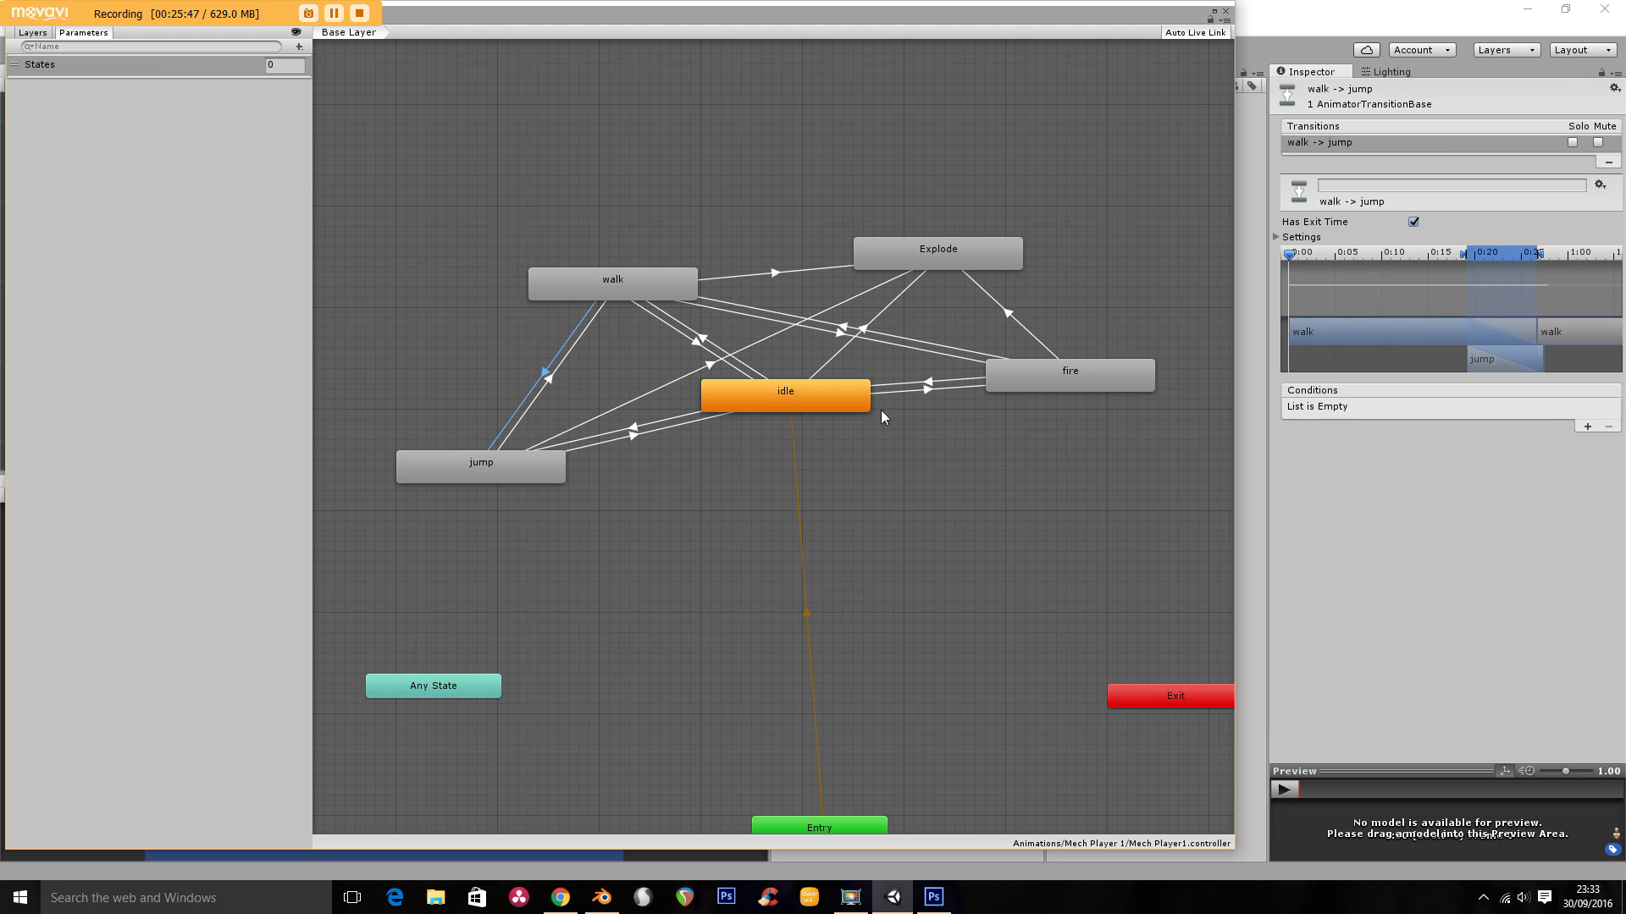
click(1587, 426)
click(1497, 409)
click(1518, 463)
drag(1558, 410, 1524, 413)
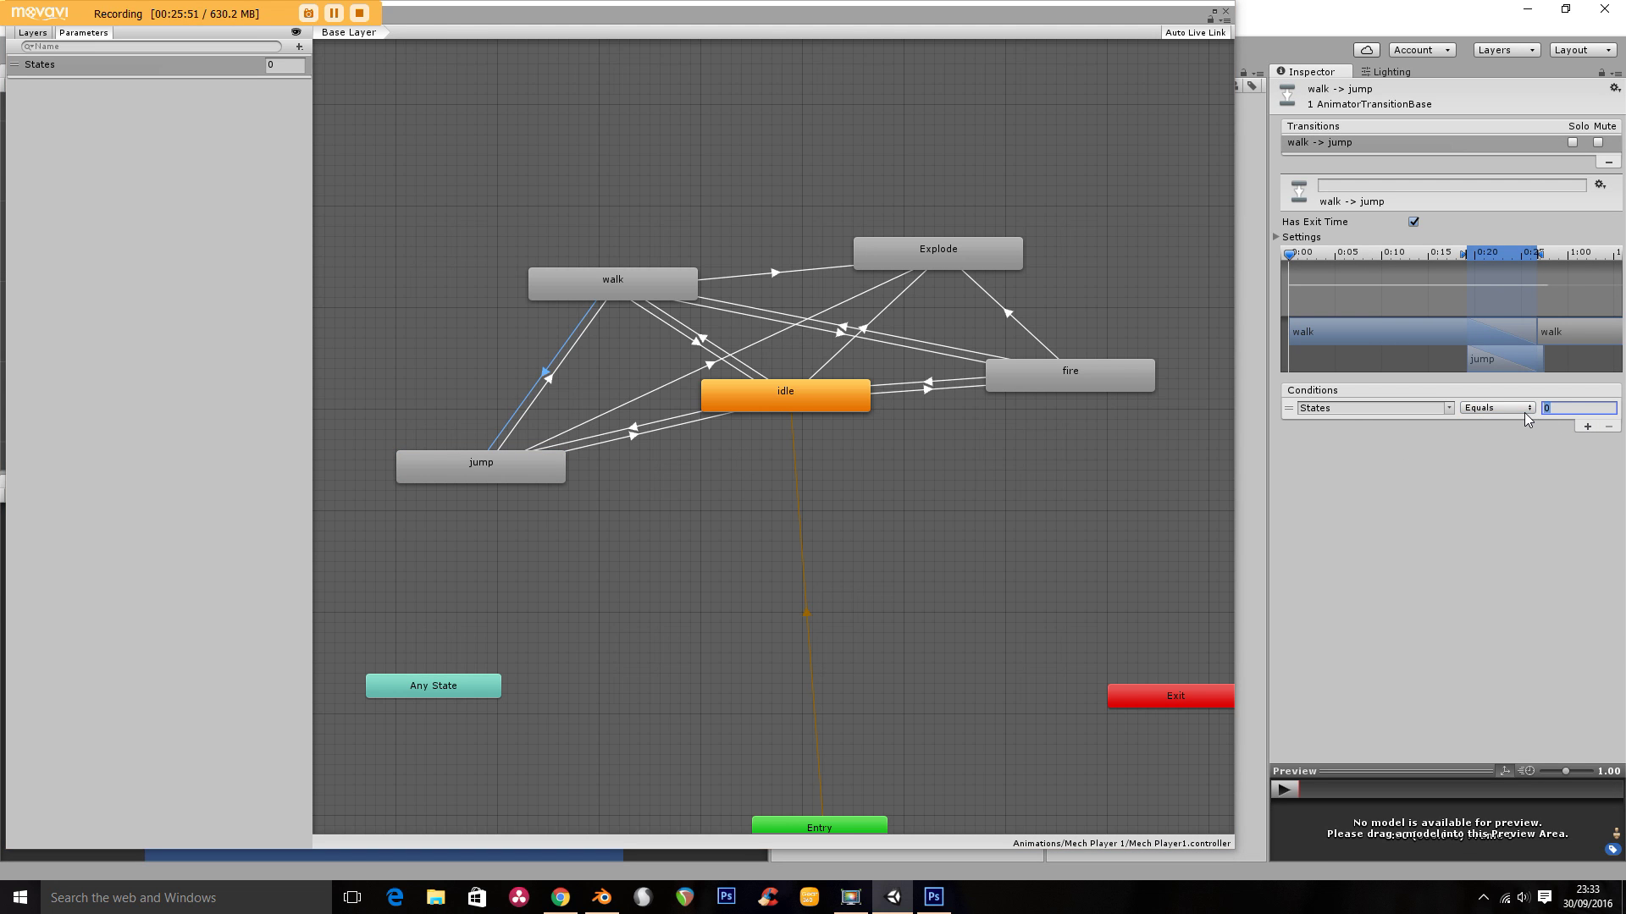
text(2)
key(Return)
Give the idle to jump transition the condition States Equals 2
click(664, 430)
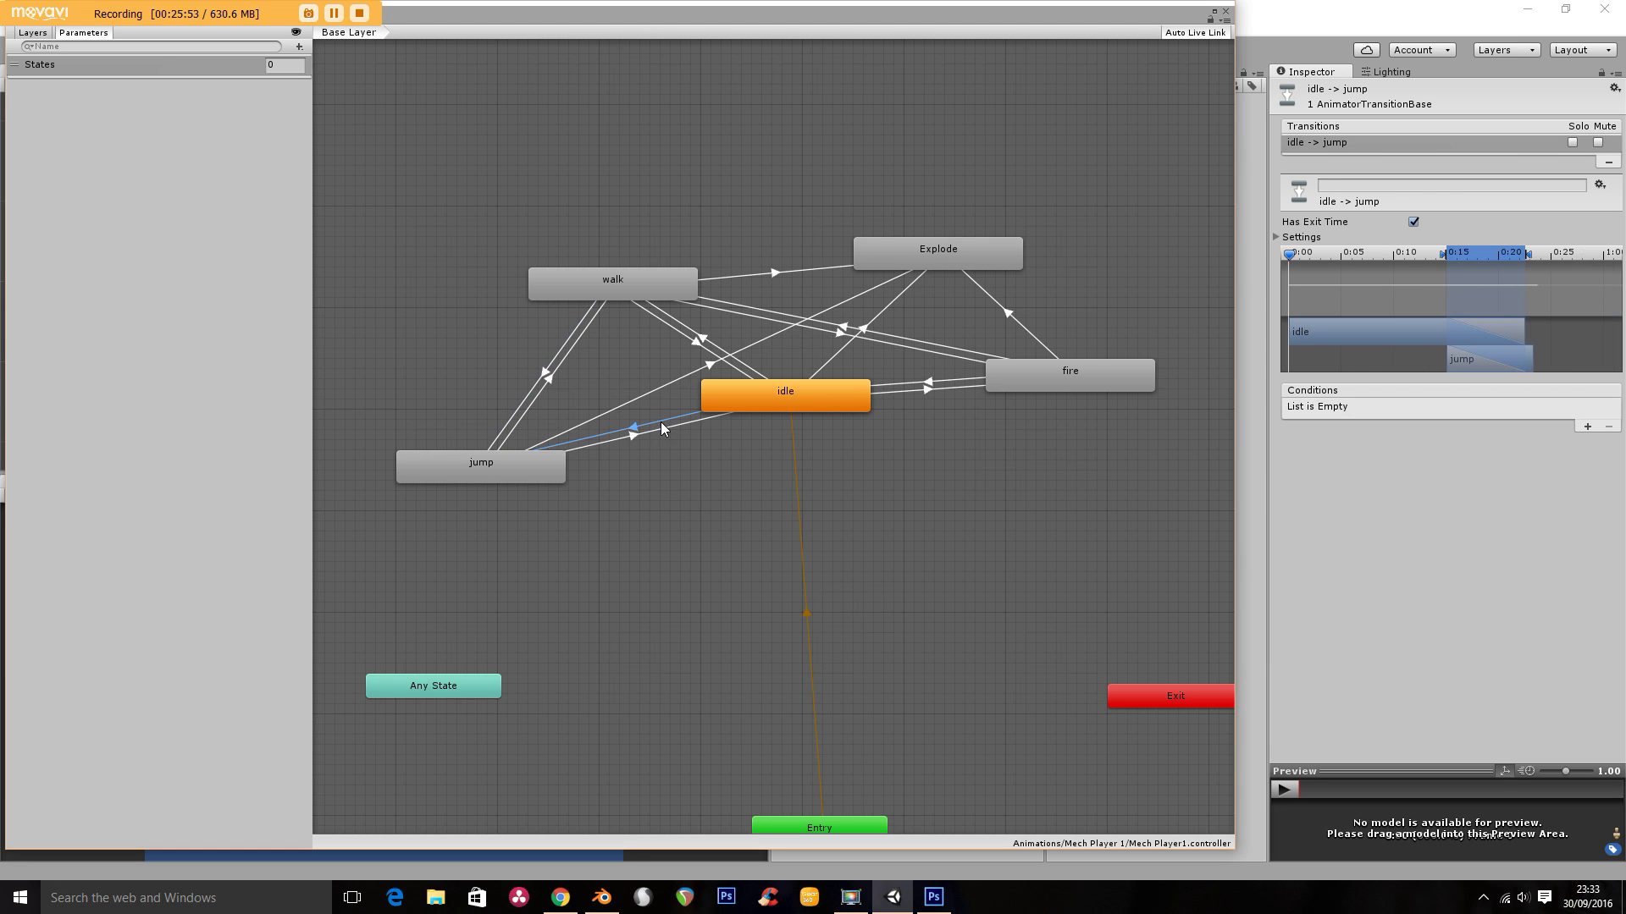
click(1587, 425)
click(1530, 409)
click(1513, 464)
click(1557, 411)
click(1481, 472)
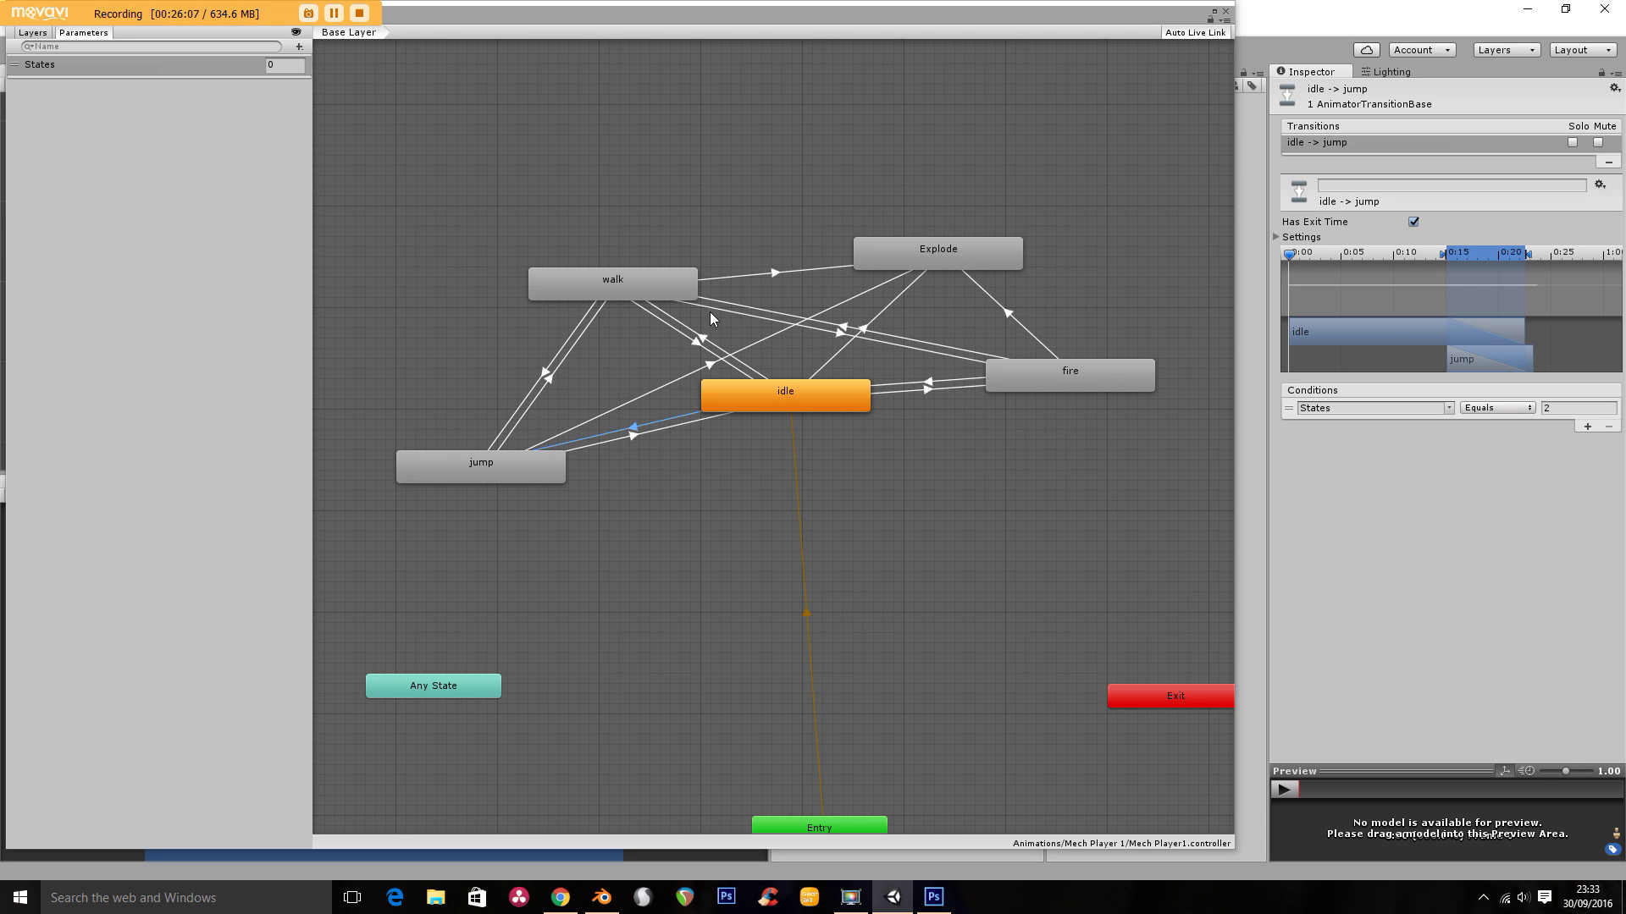
Give the walk to Explode transition the condition States Greater 4
click(737, 276)
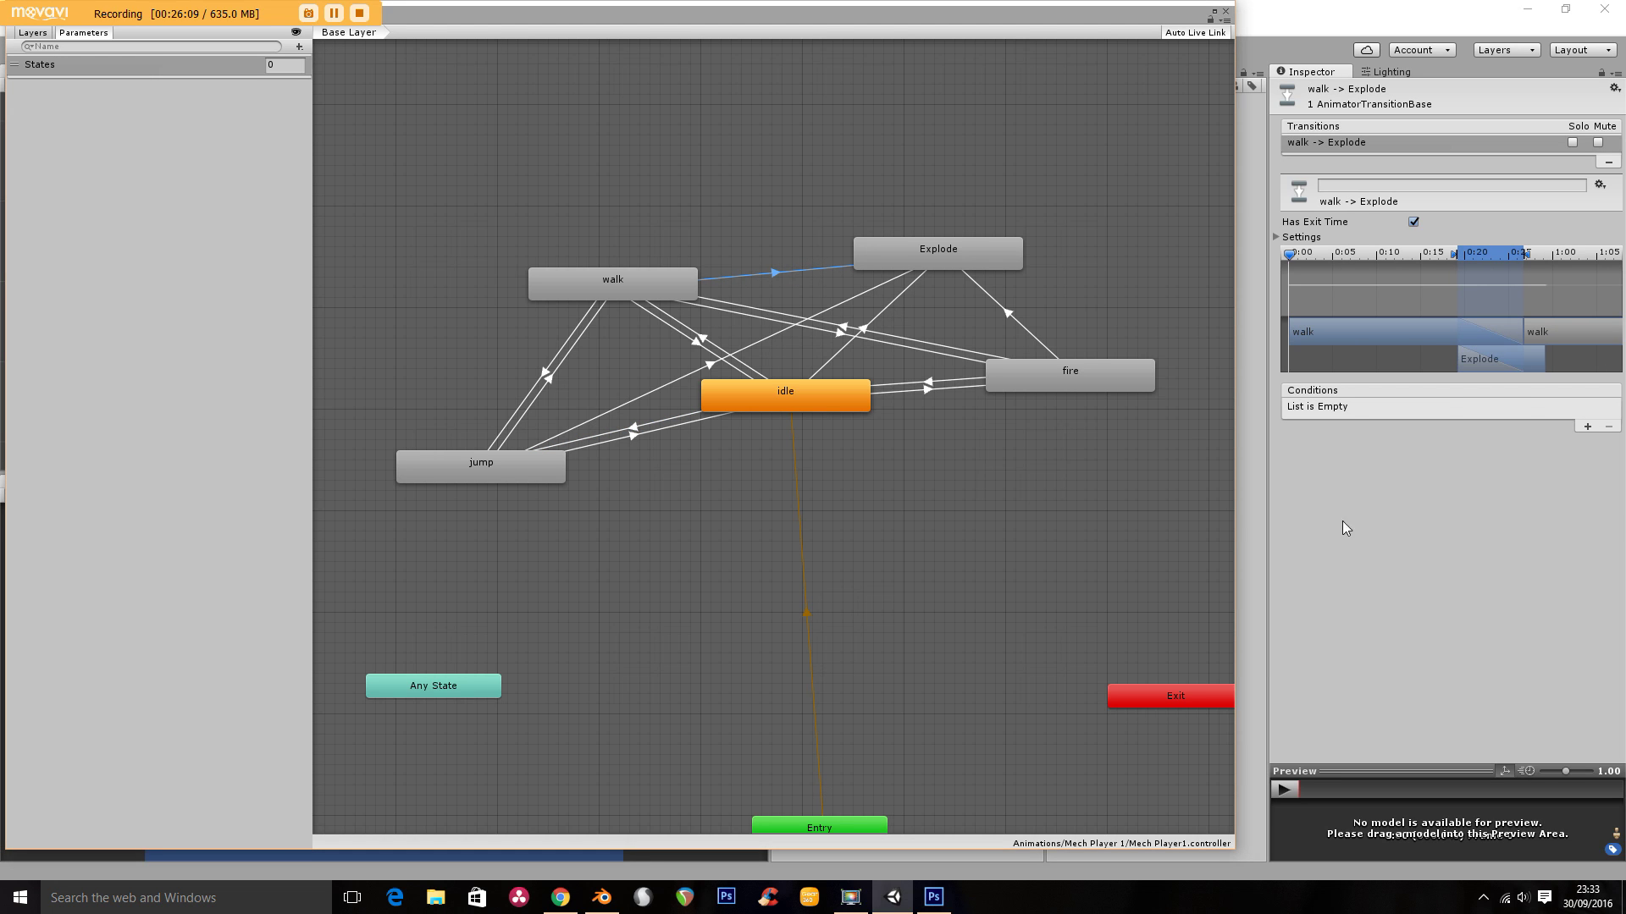
click(1587, 426)
click(1549, 410)
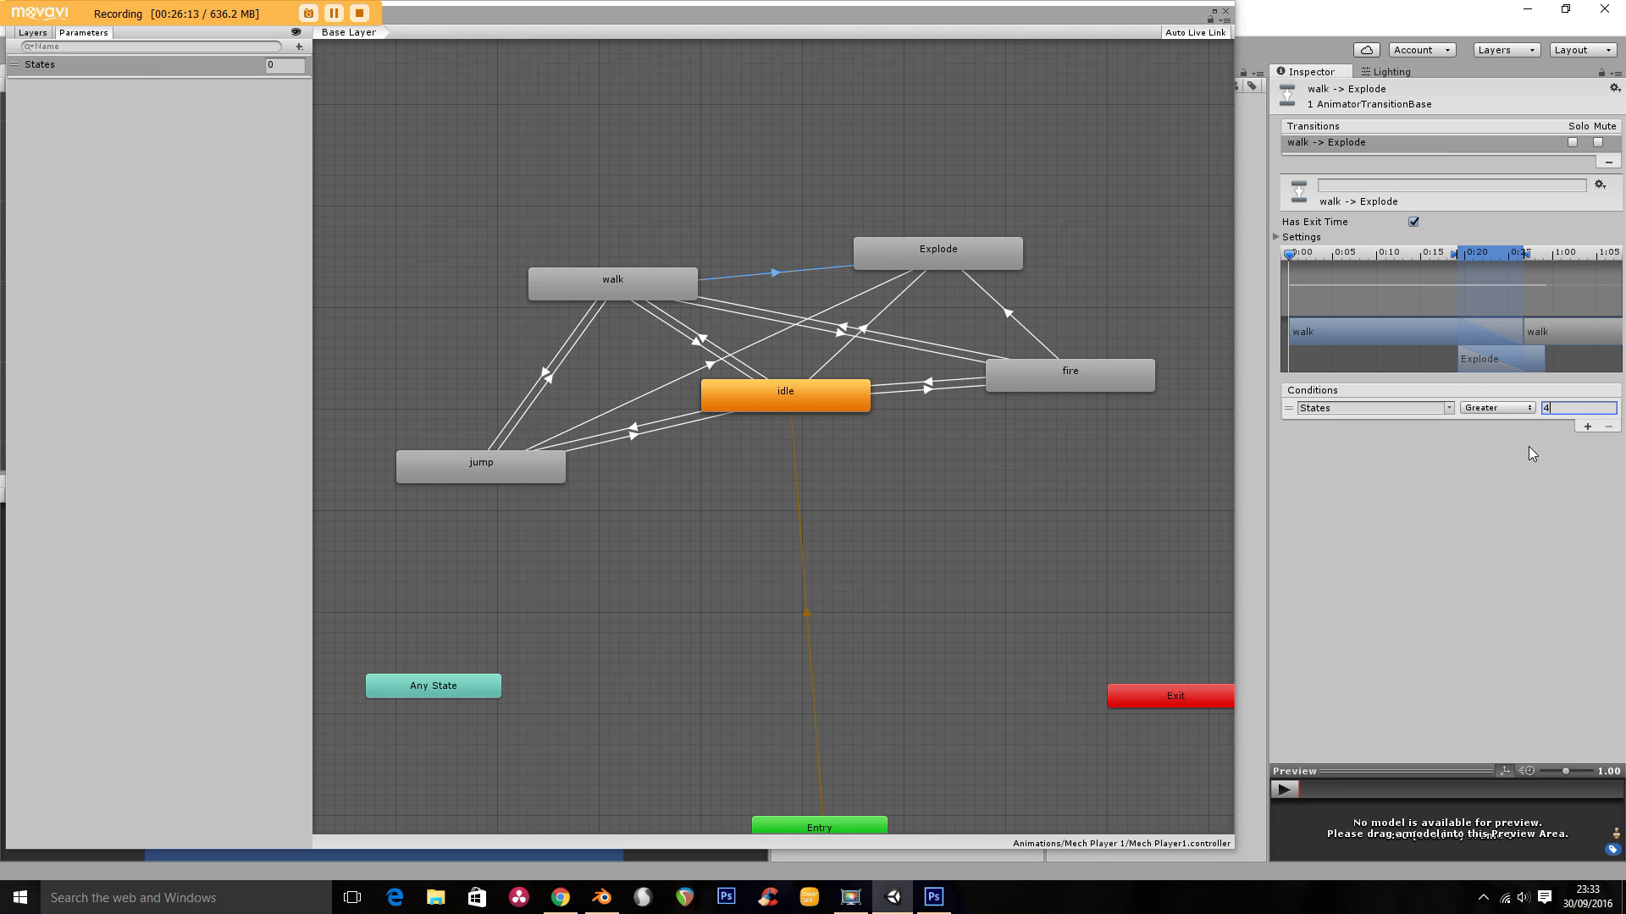
Give the jump to Explode transition the condition States Equals 4
click(782, 332)
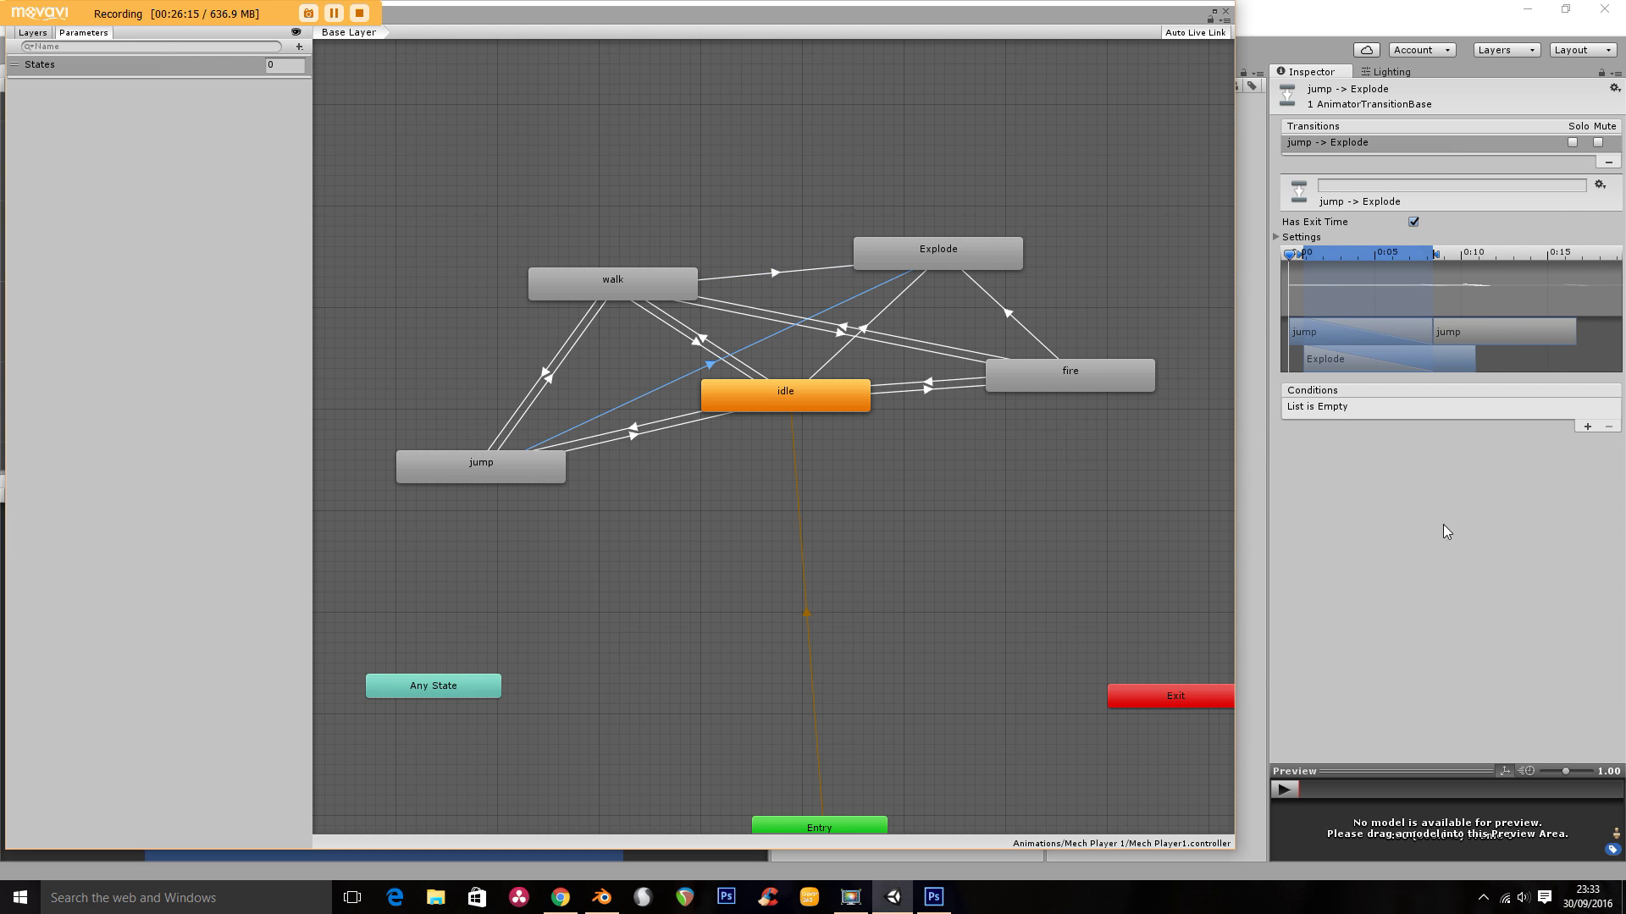
click(1587, 425)
click(1497, 408)
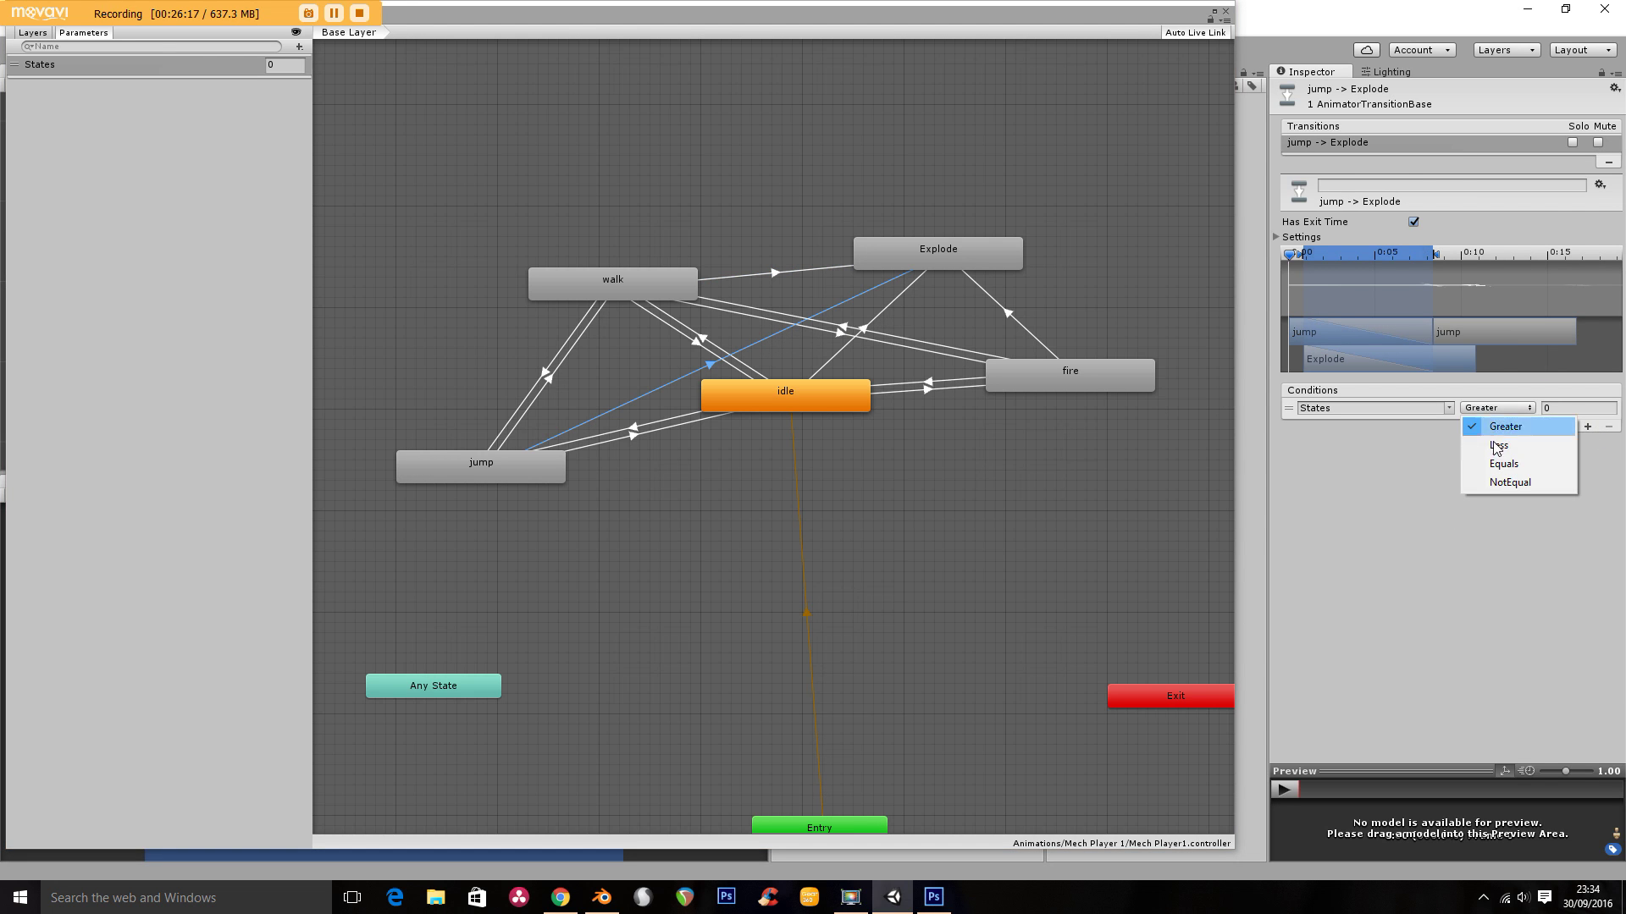
click(1504, 464)
click(1513, 466)
Give the idle to Explode transition the condition States Equals 4
click(827, 356)
click(828, 359)
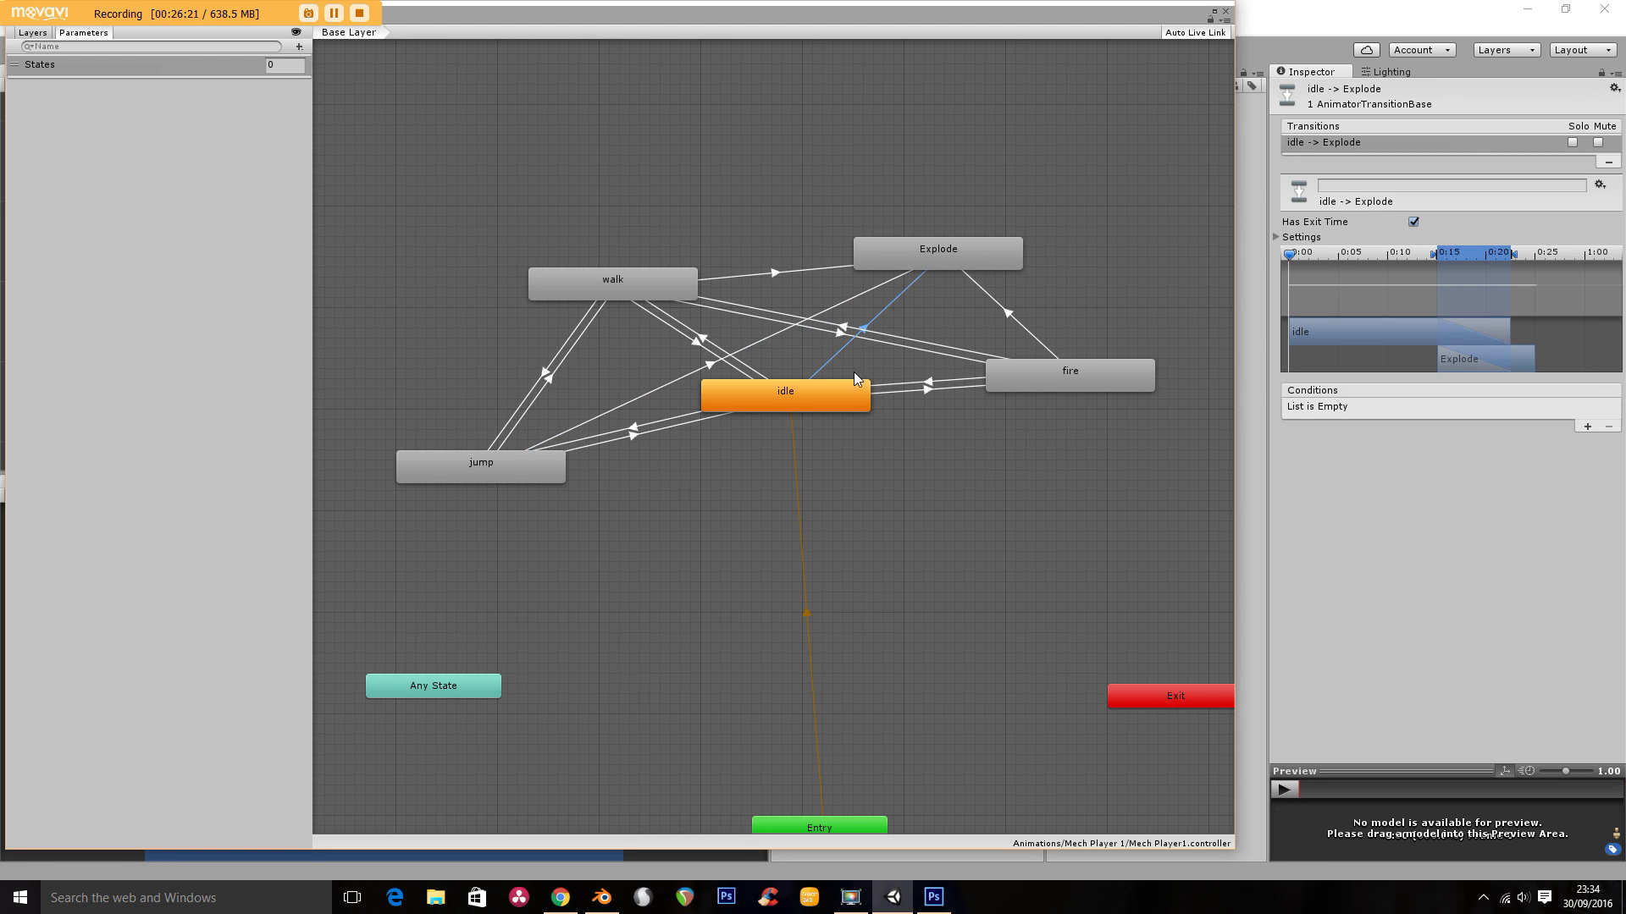
click(1588, 429)
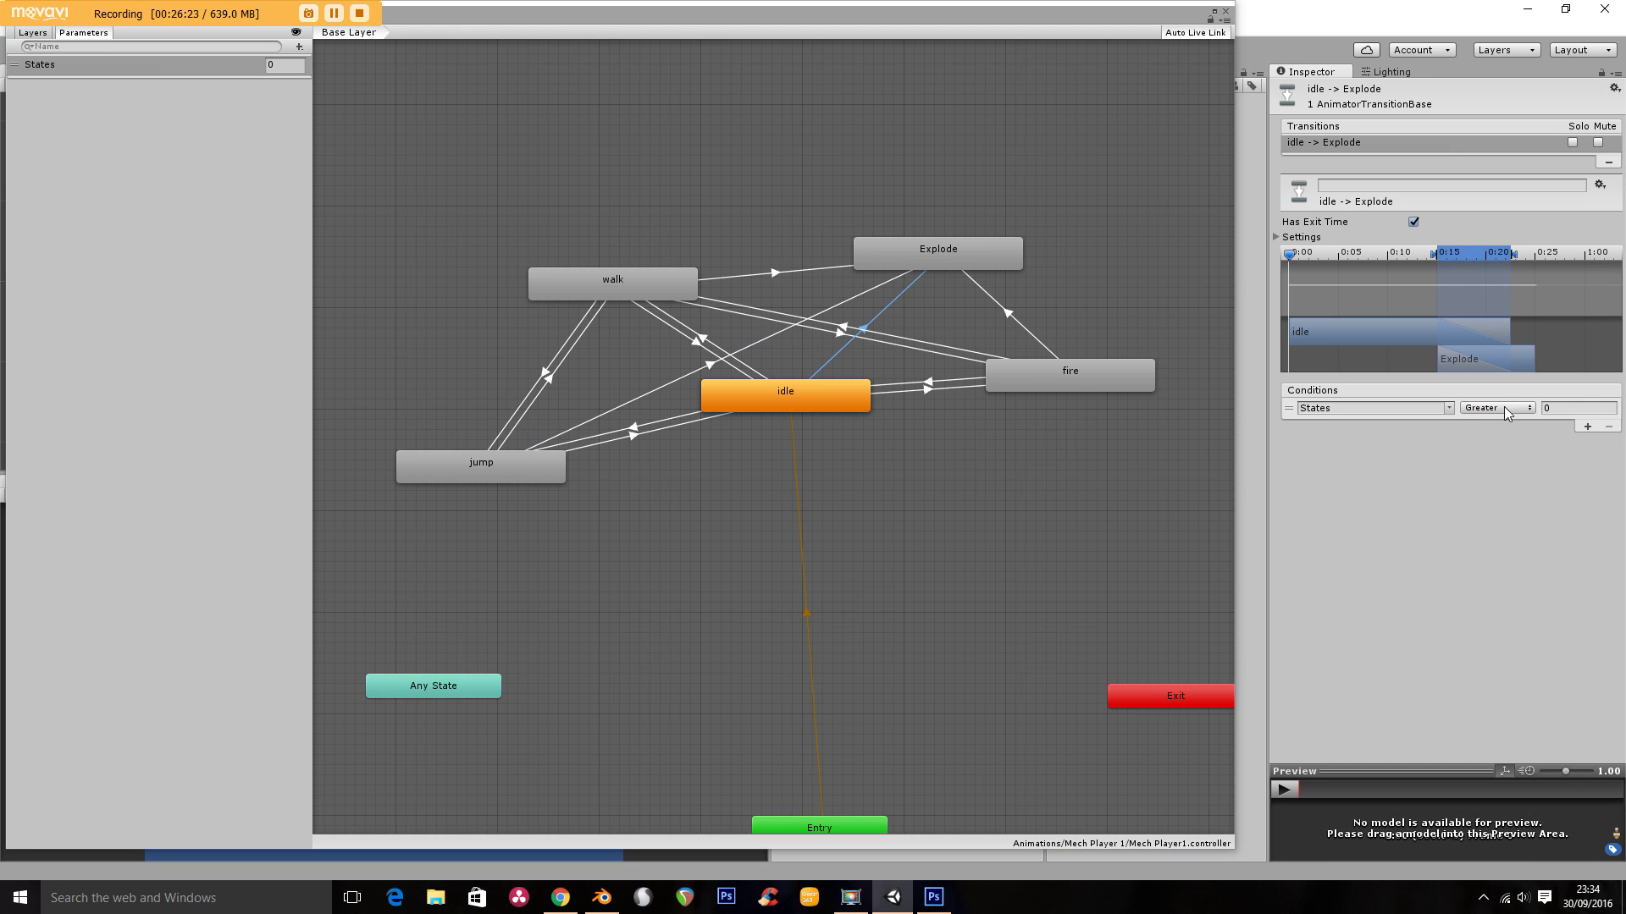
click(1510, 409)
click(1505, 463)
click(1578, 408)
text(4)
click(1475, 475)
Give the fire to Explode transition the condition States Equals 4 and check the conditions on the other transitions into Explode
click(1023, 322)
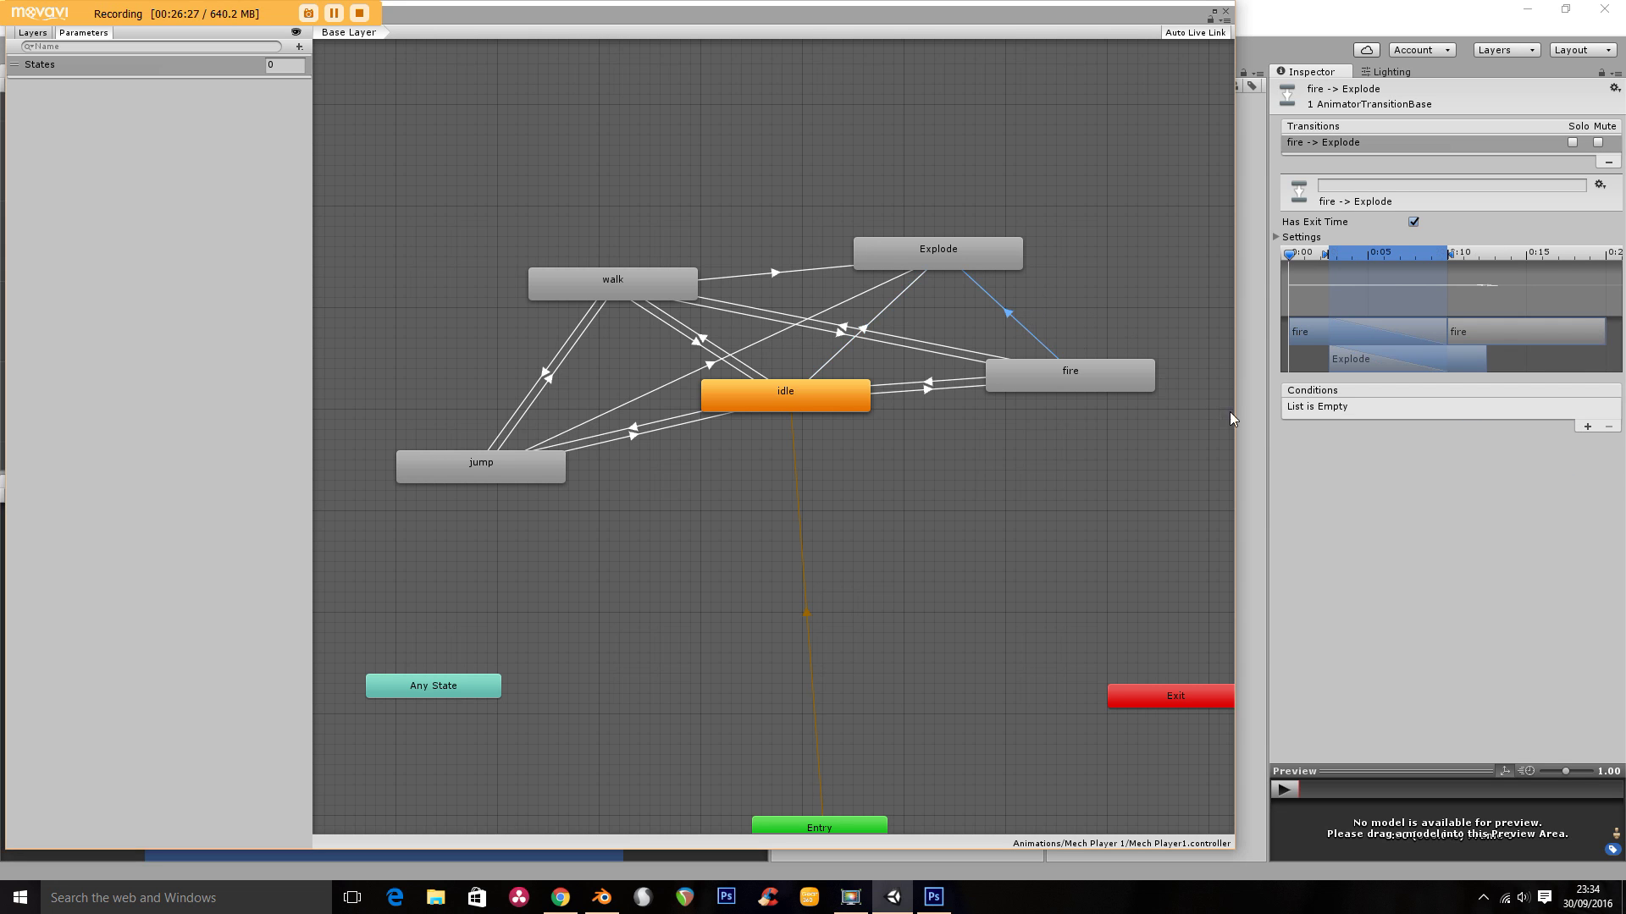
click(1587, 427)
click(1497, 408)
click(1515, 463)
click(1579, 408)
text(4)
click(1503, 490)
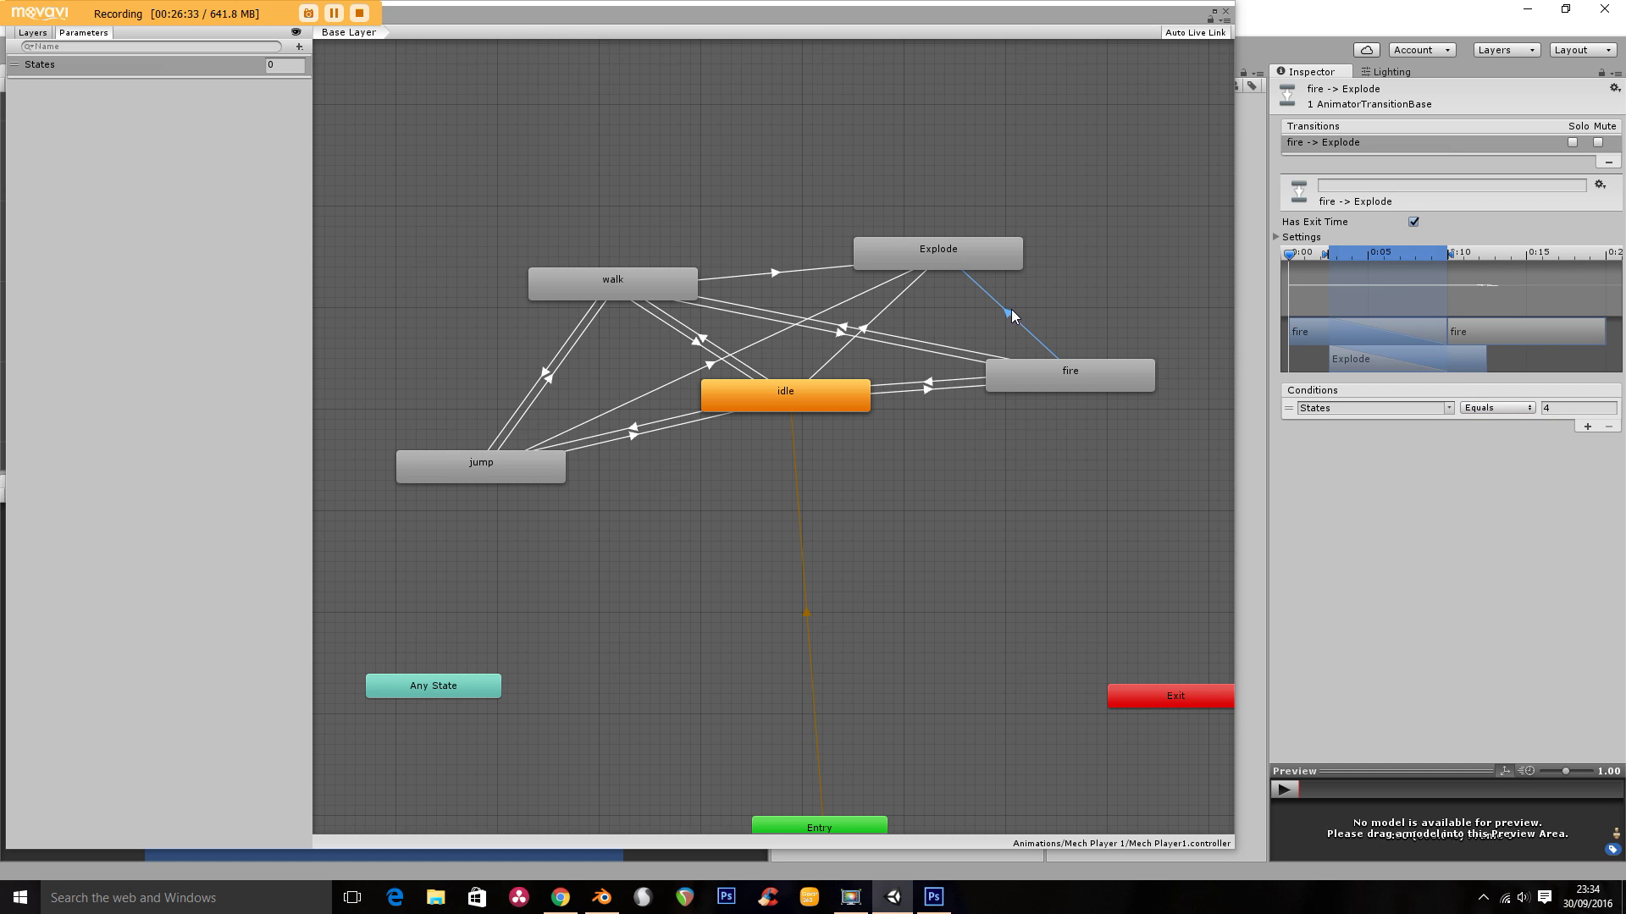
click(781, 272)
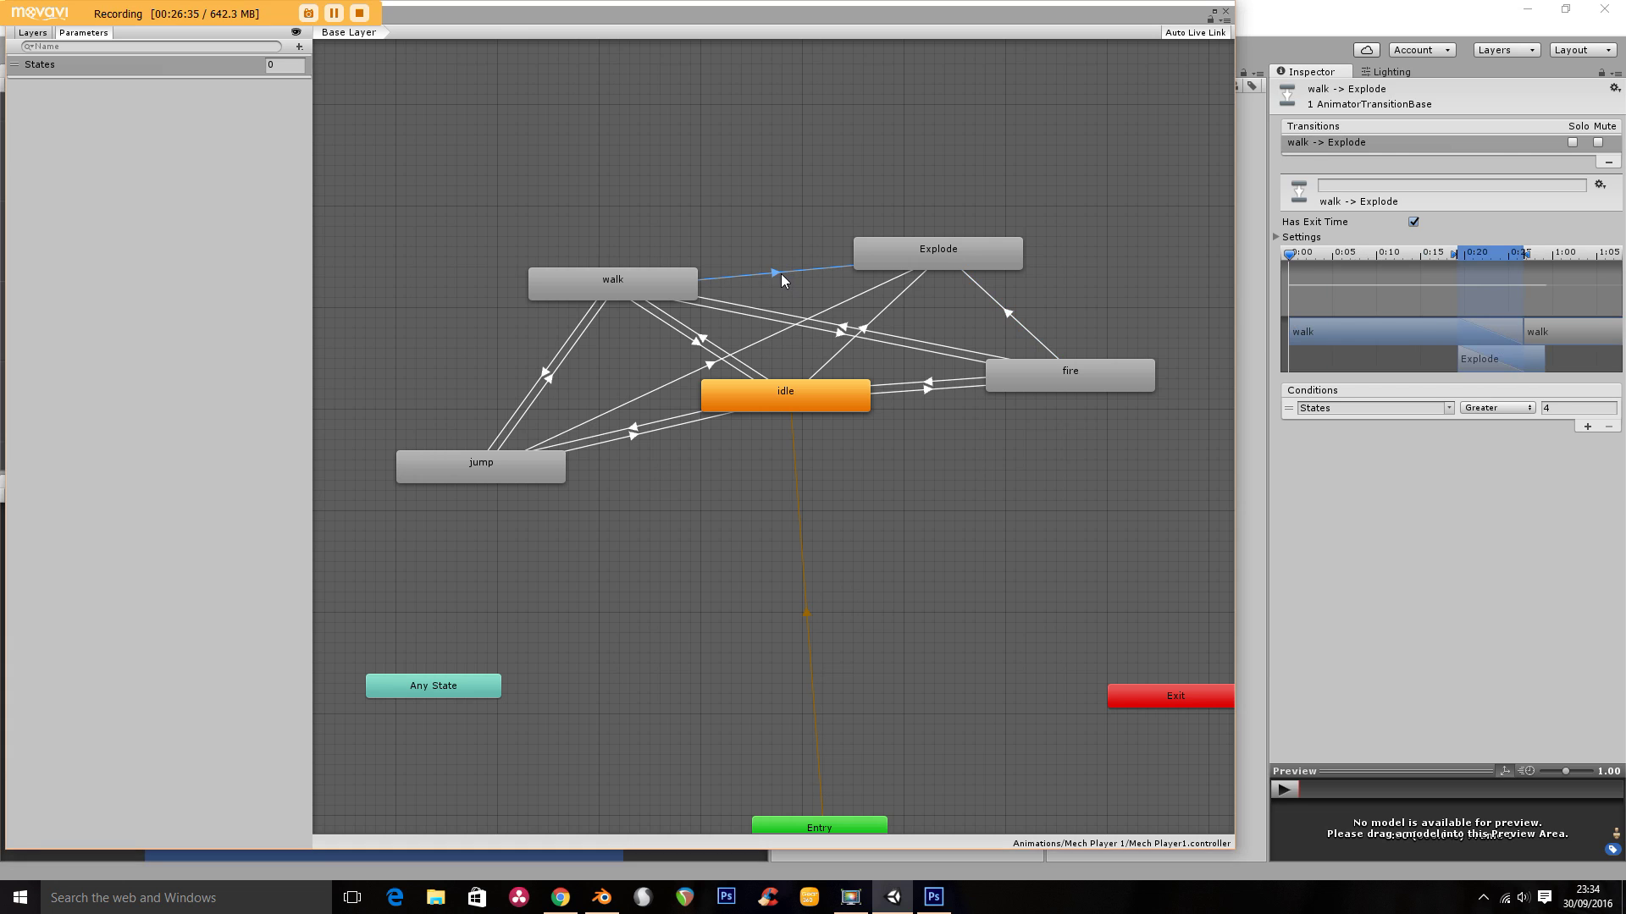
click(857, 328)
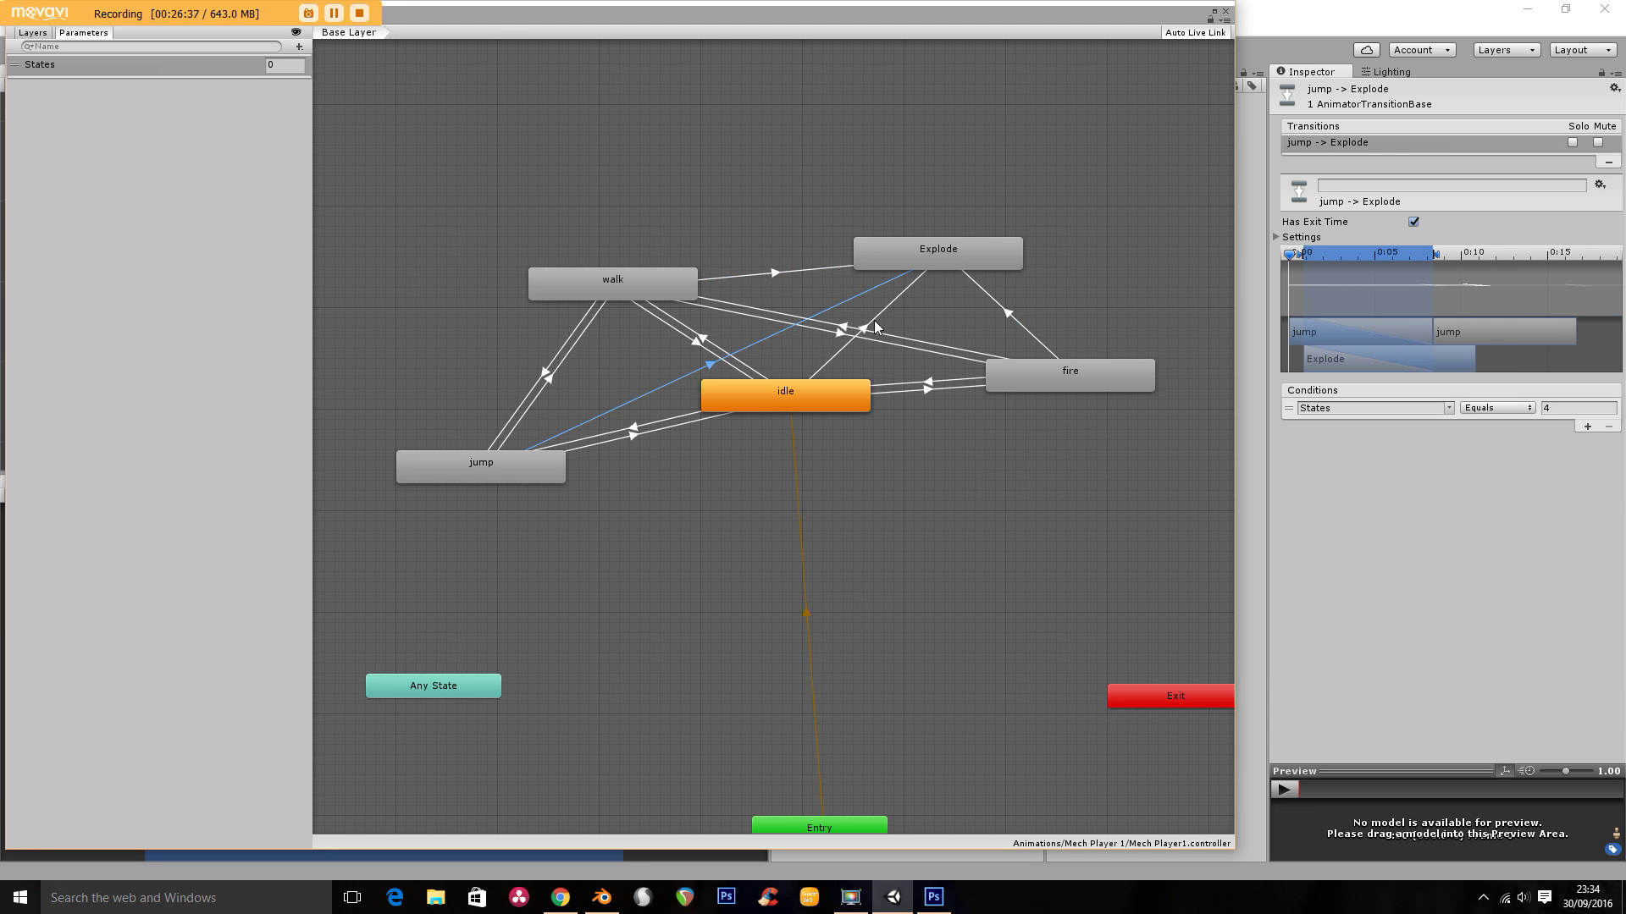
click(993, 297)
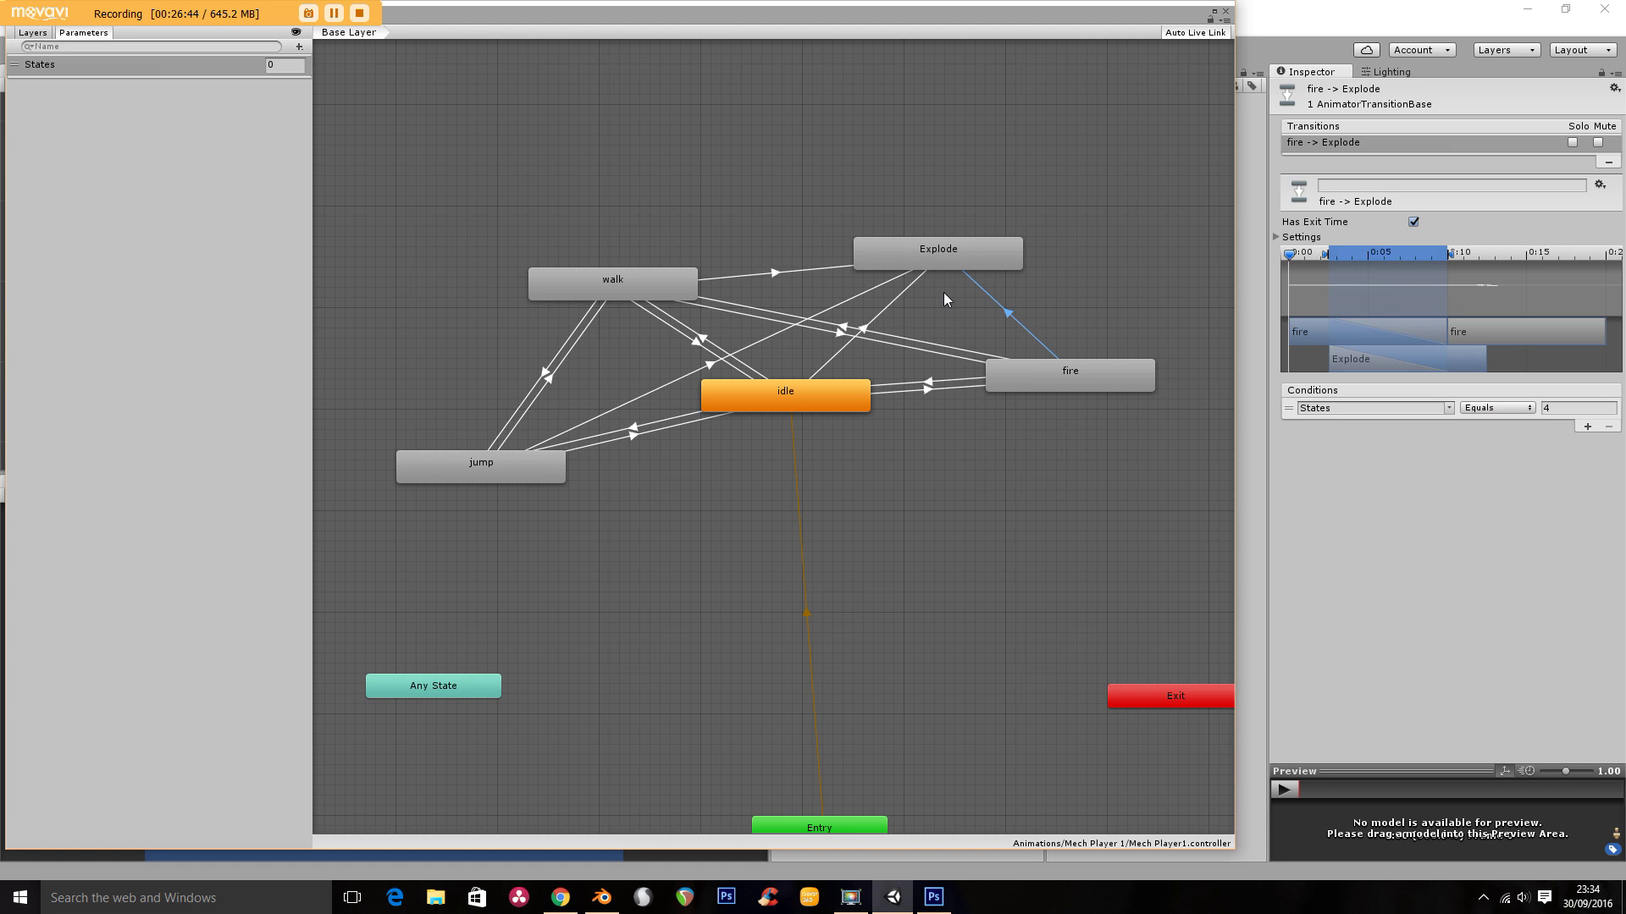
Move Any State to just below idle and create a transition from Any State to Explode
drag(442, 705, 887, 507)
drag(883, 532, 883, 563)
right_click(896, 554)
click(940, 564)
click(937, 267)
click(937, 267)
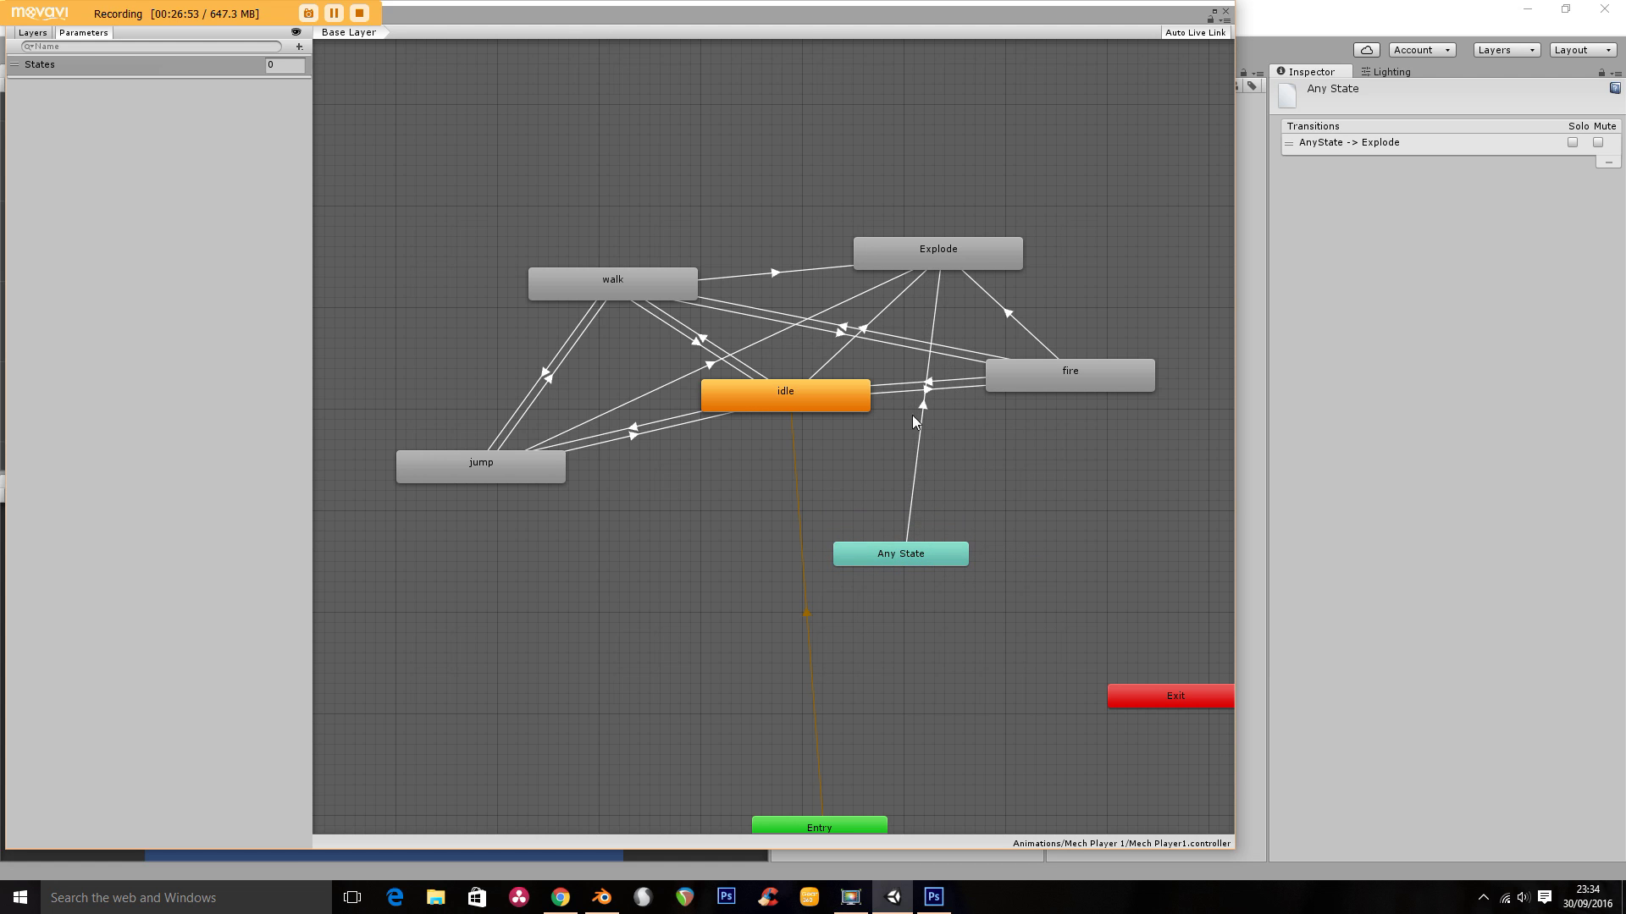
Delete the transitions from fire, idle, jump and walk to Explode, keeping only the one from Any State
click(674, 382)
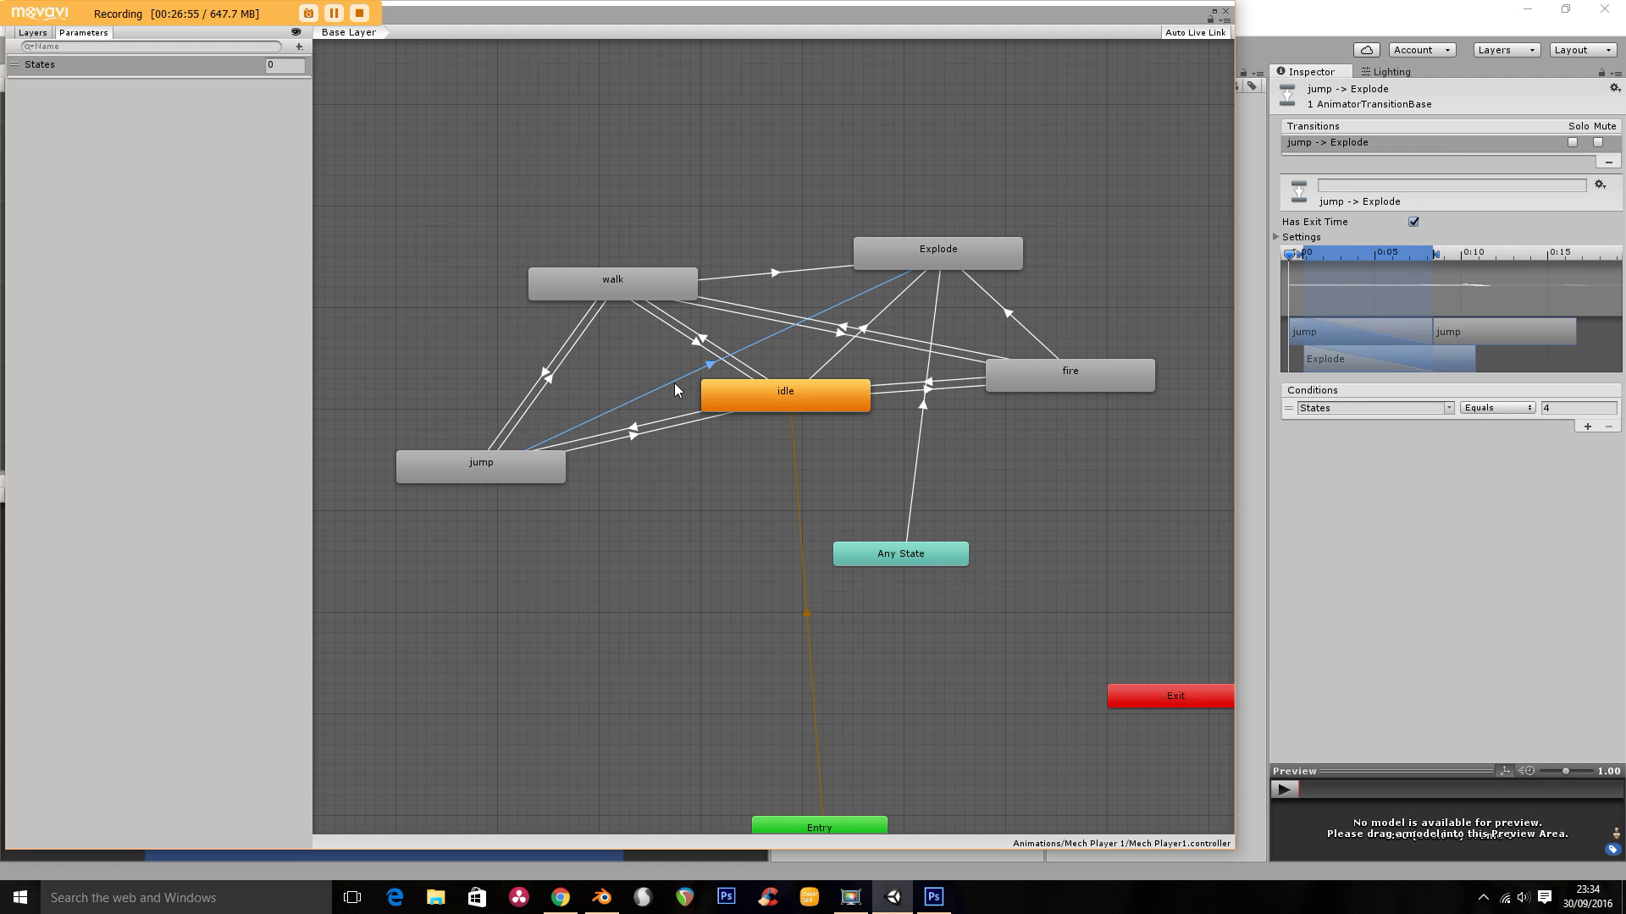
click(753, 276)
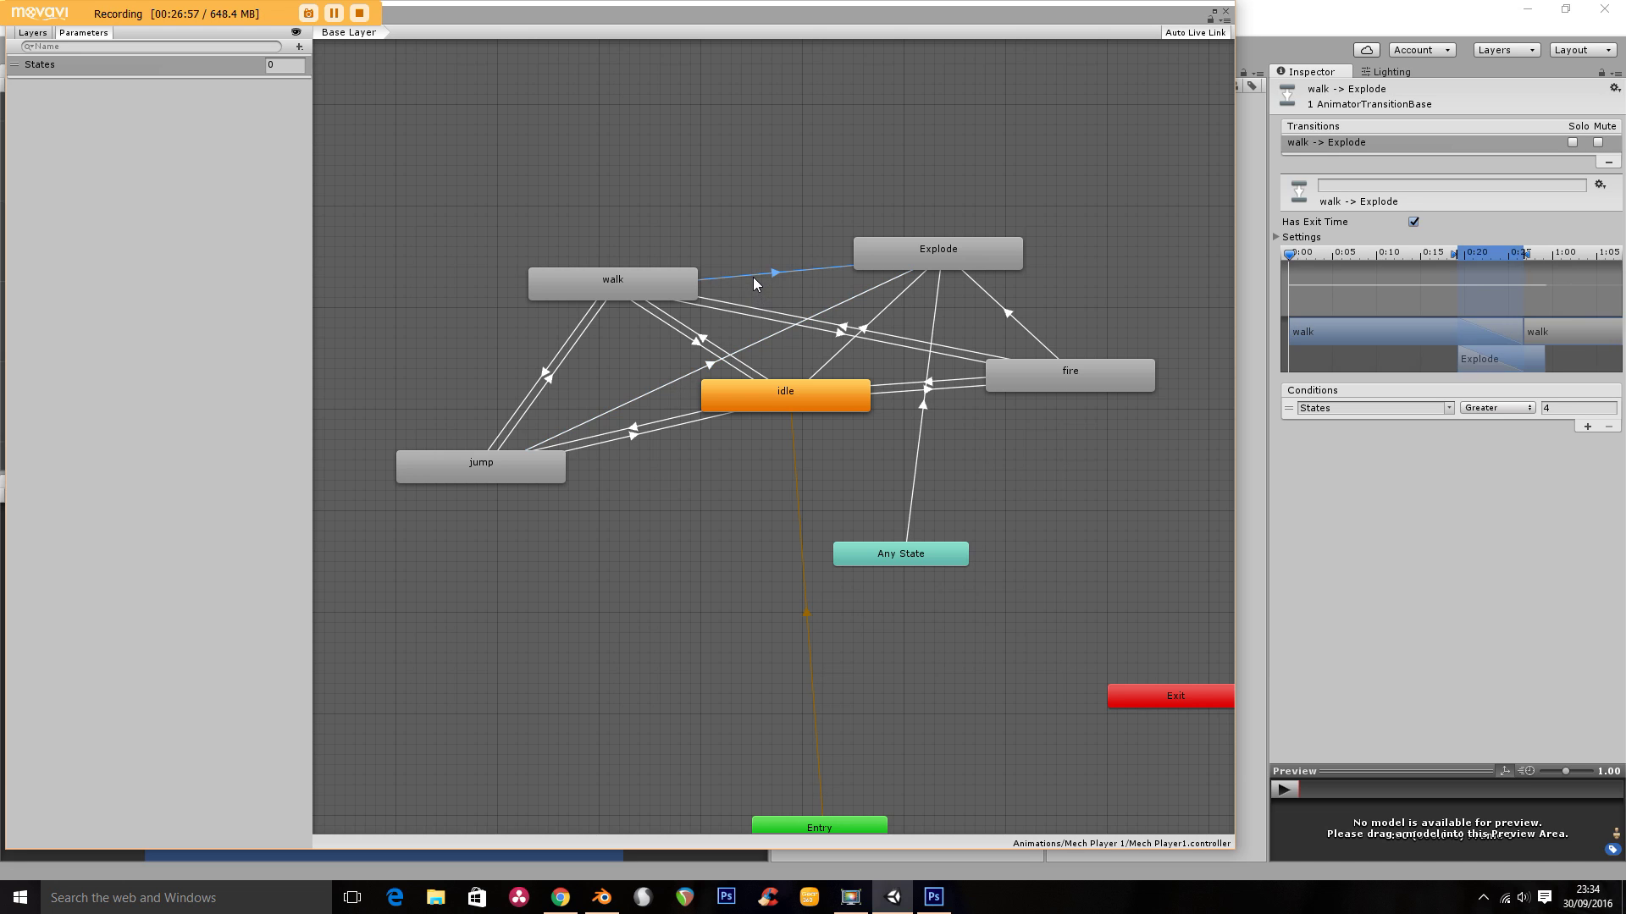
click(999, 307)
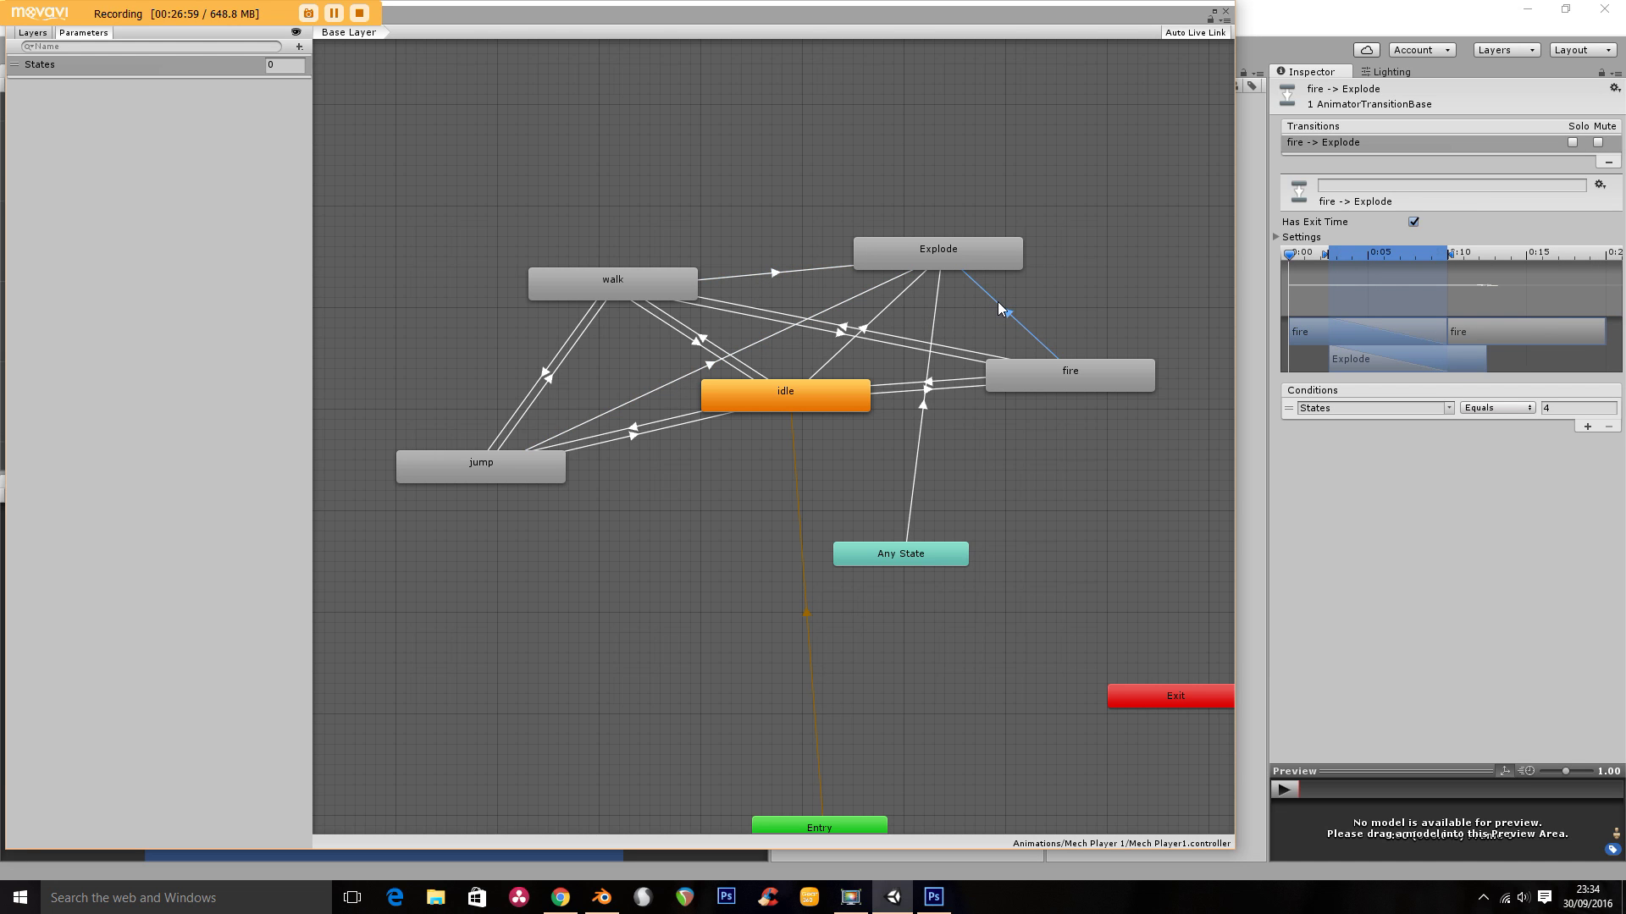
key(Delete)
click(876, 317)
key(Delete)
click(771, 333)
key(Delete)
click(785, 263)
click(785, 267)
key(Delete)
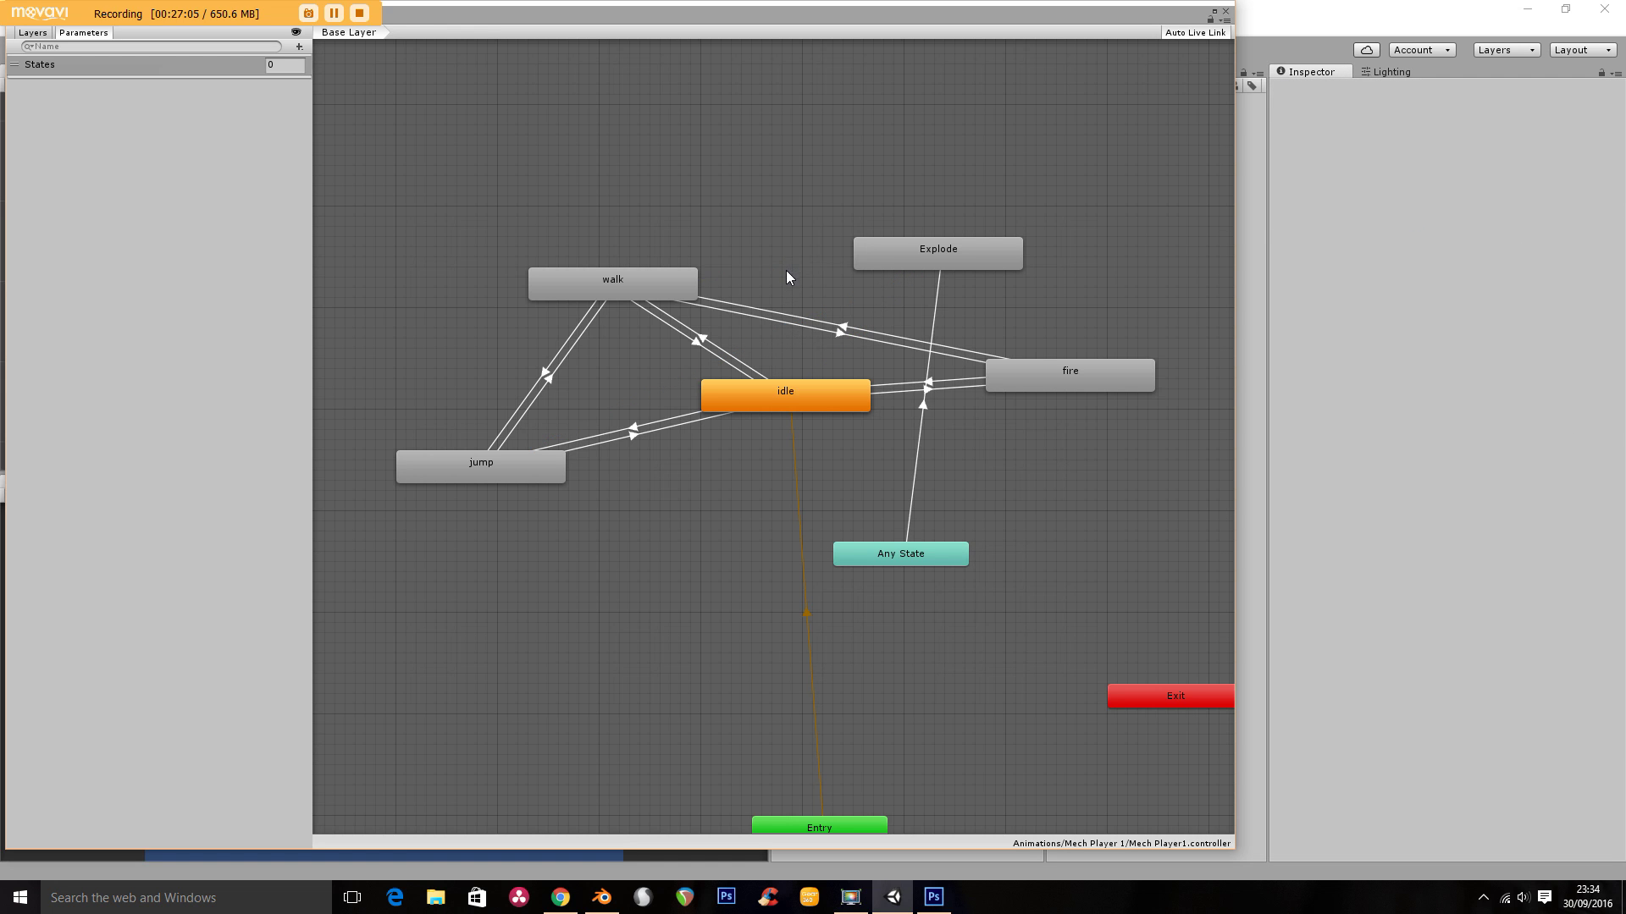
Move Any State above the other states and give its transition to Explode the condition States Equals 4
drag(919, 546, 766, 99)
click(791, 151)
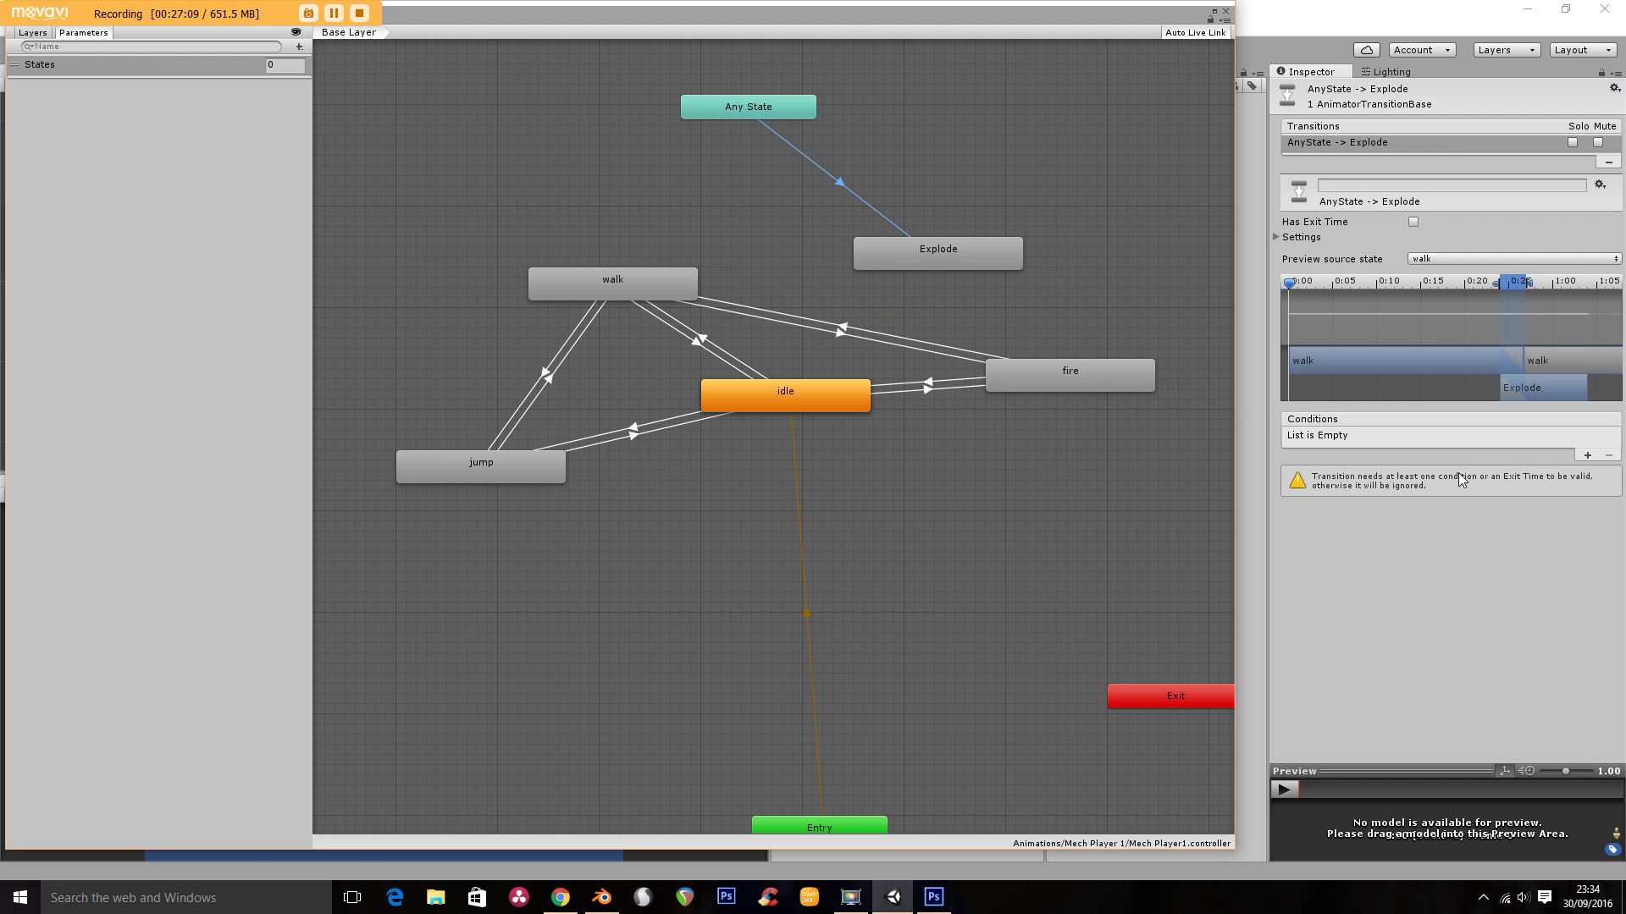
click(1587, 456)
click(1511, 437)
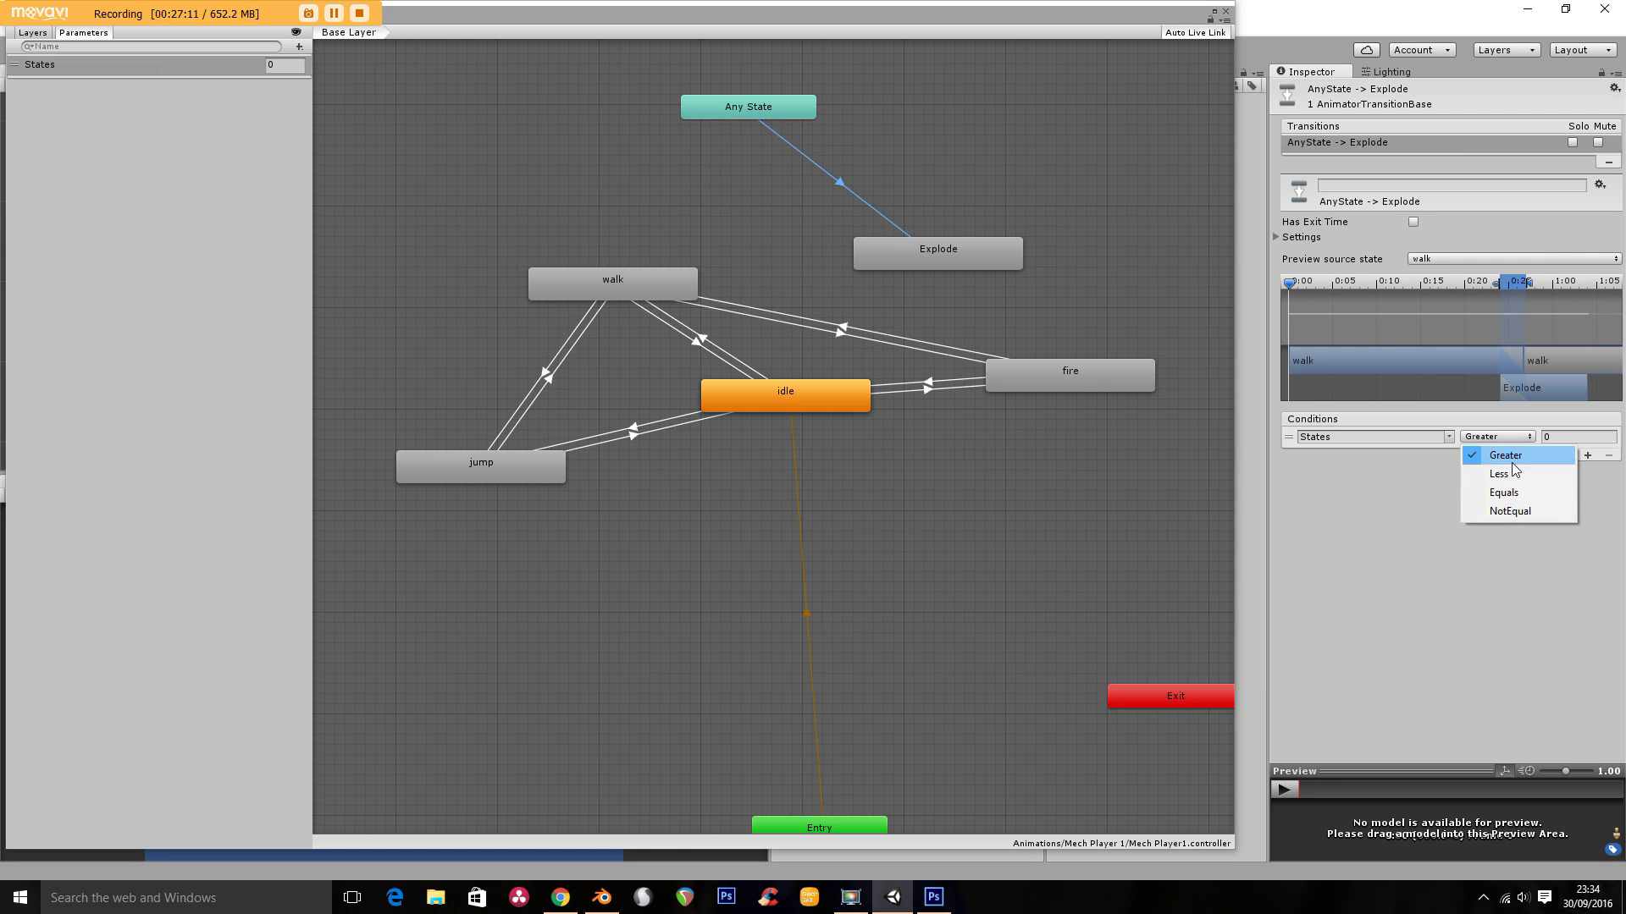
click(1515, 493)
click(1555, 437)
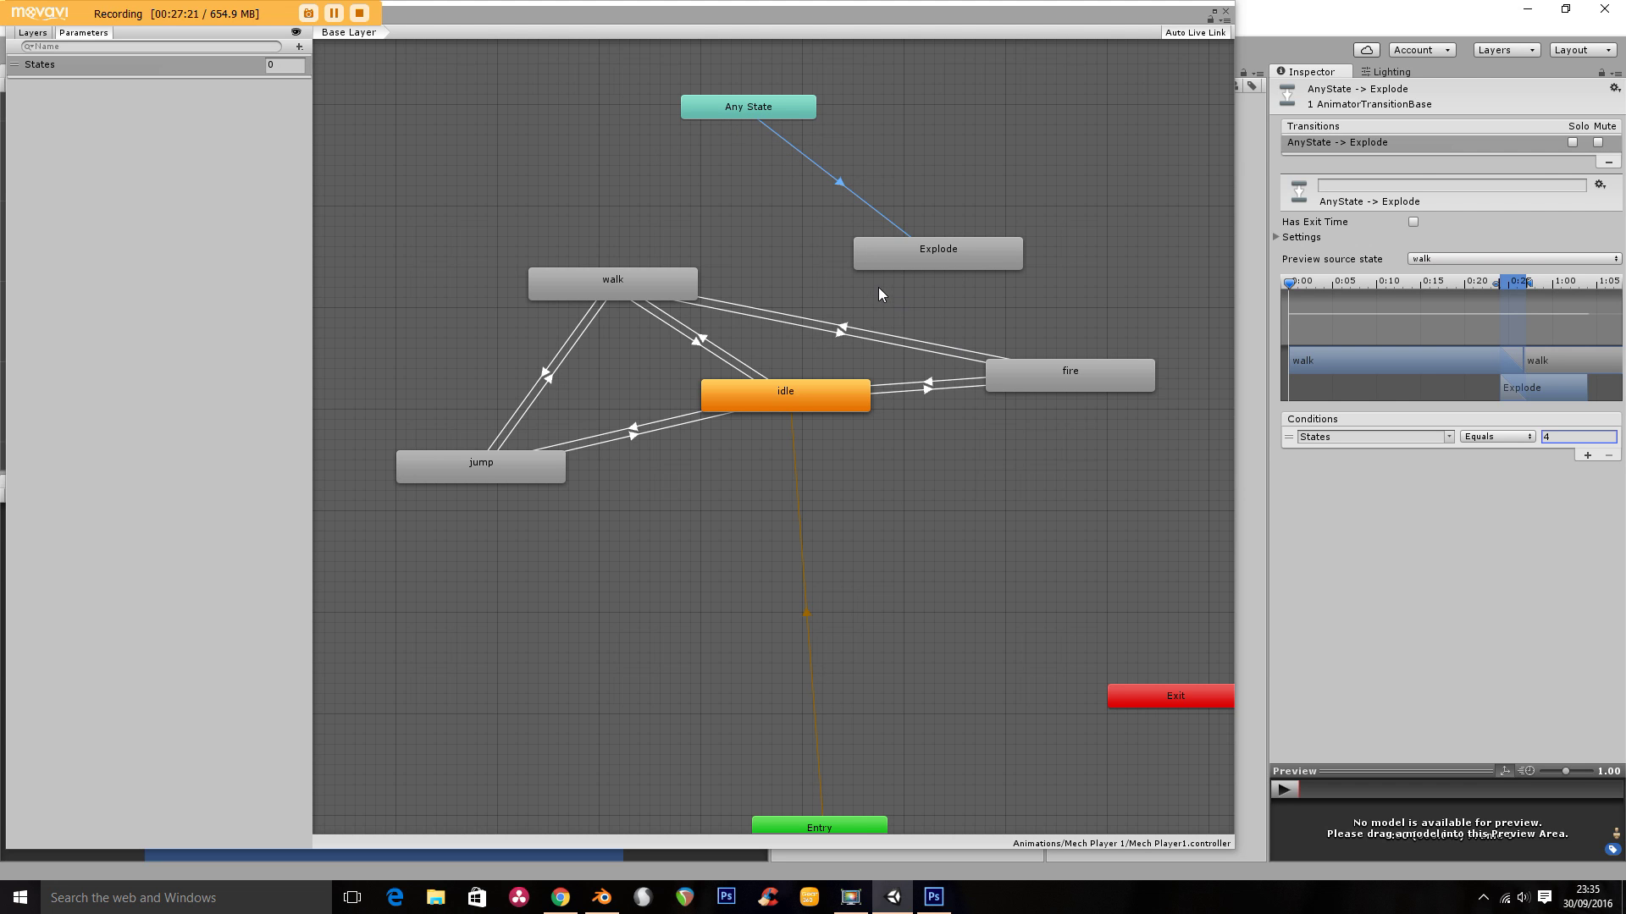
Shift Explode and Any State slightly to the right in the state graph and select the fire state
drag(912, 256, 997, 247)
drag(752, 115, 804, 130)
click(1050, 384)
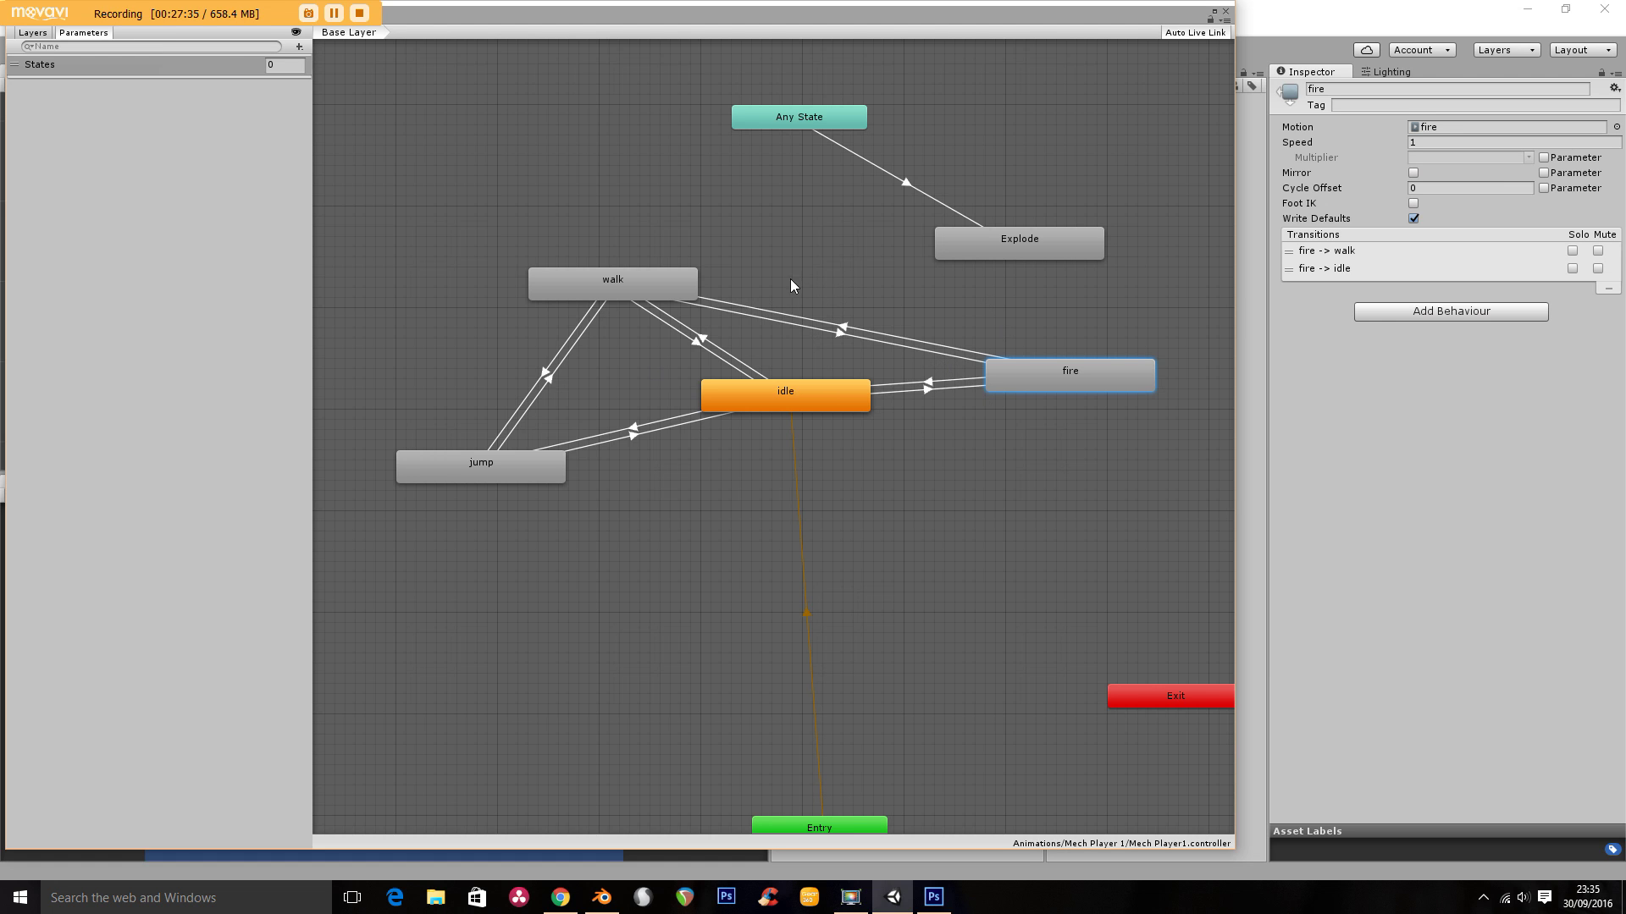
Give the walk to fire transition the condition States Equals 3
click(818, 336)
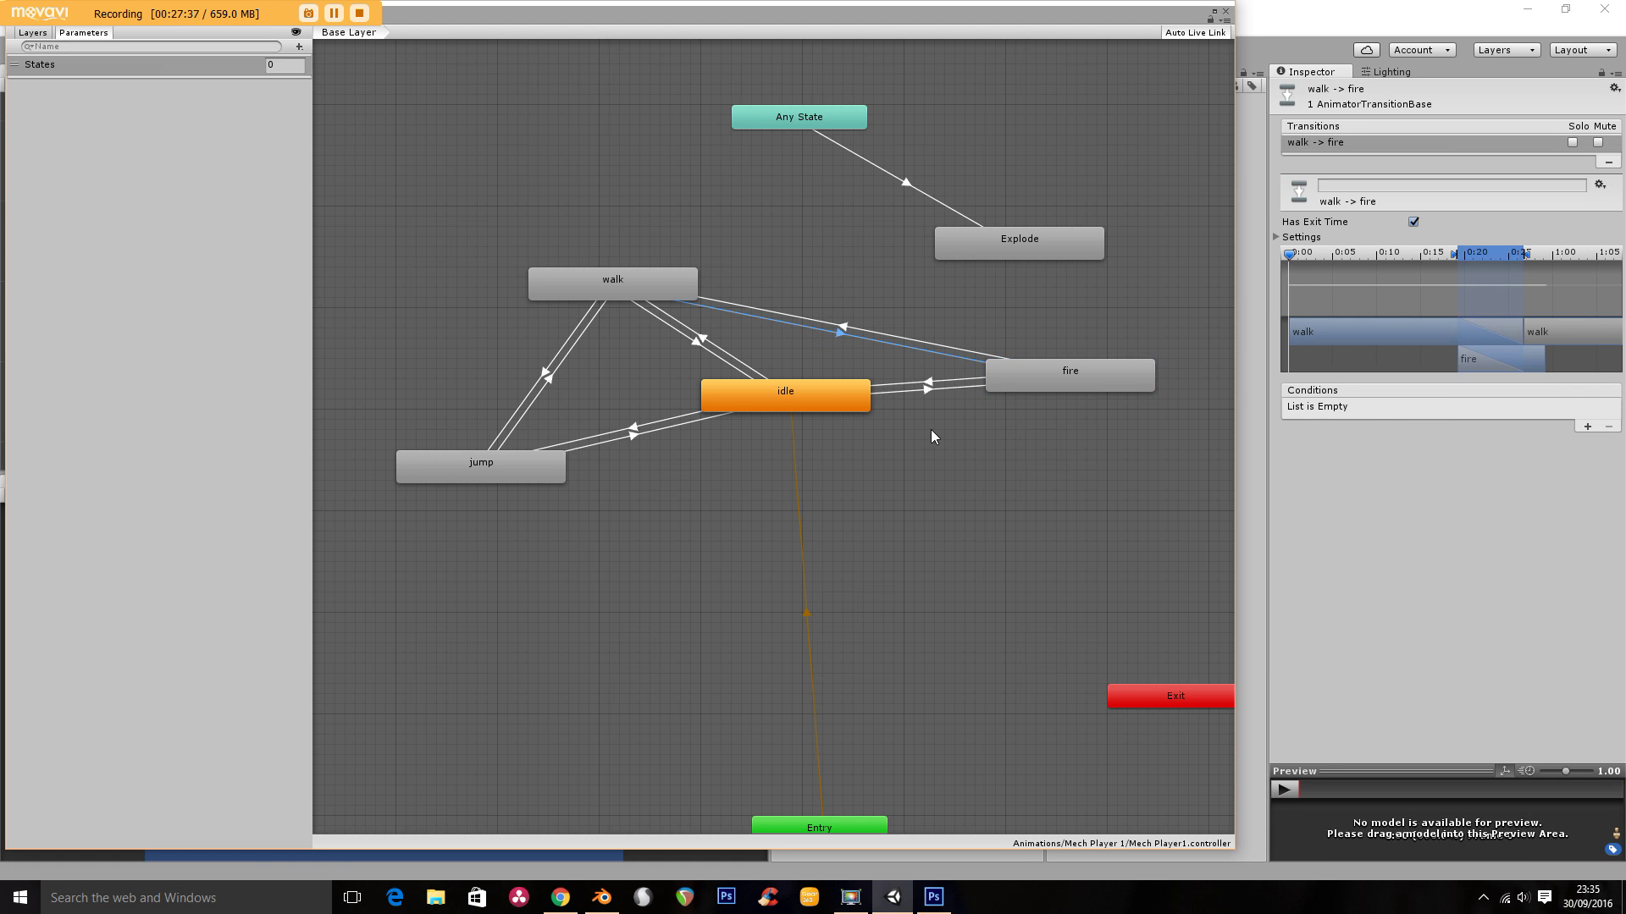
click(1587, 426)
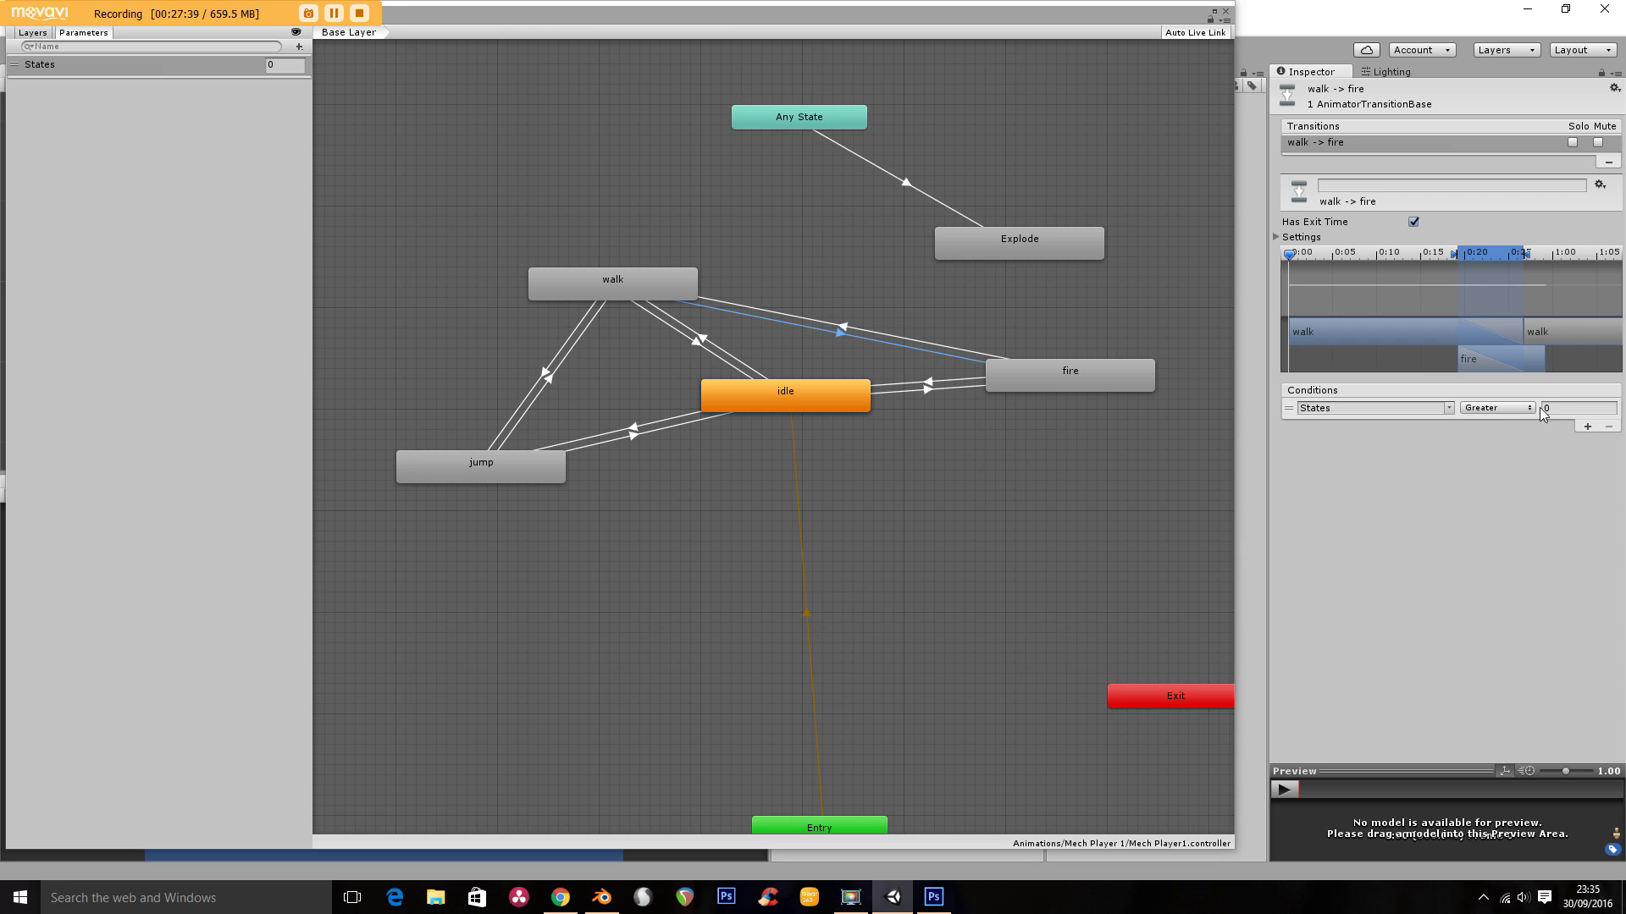
click(1517, 408)
click(1509, 463)
click(1541, 409)
text(3)
key(Return)
Give the idle to fire transition the condition States Equals 3
click(918, 392)
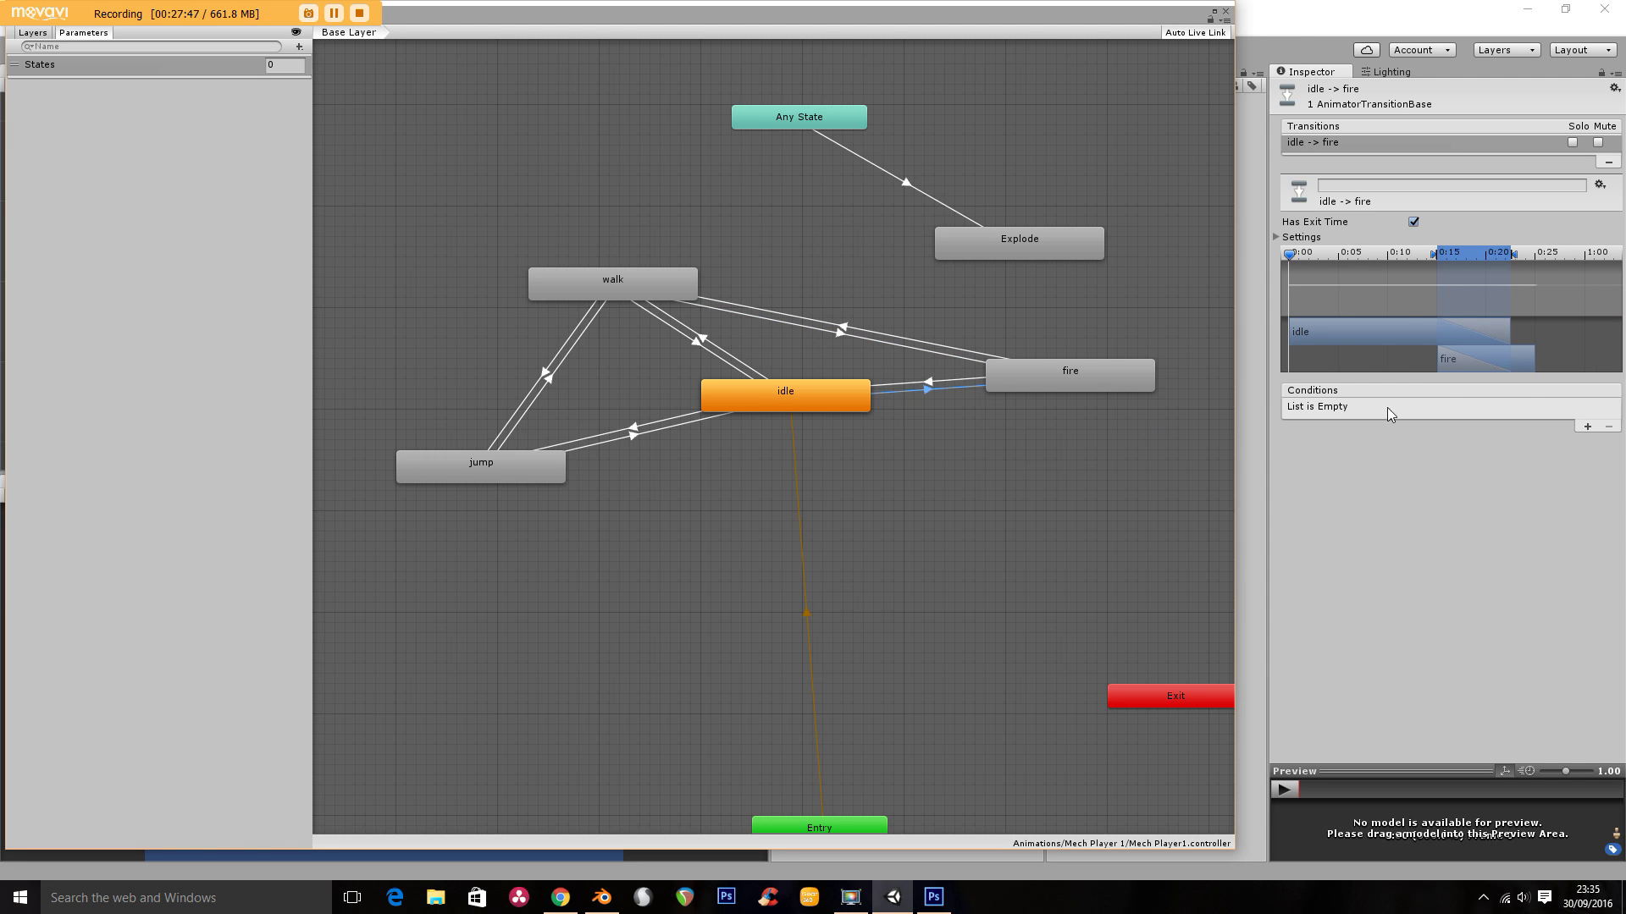
click(1586, 427)
click(1505, 409)
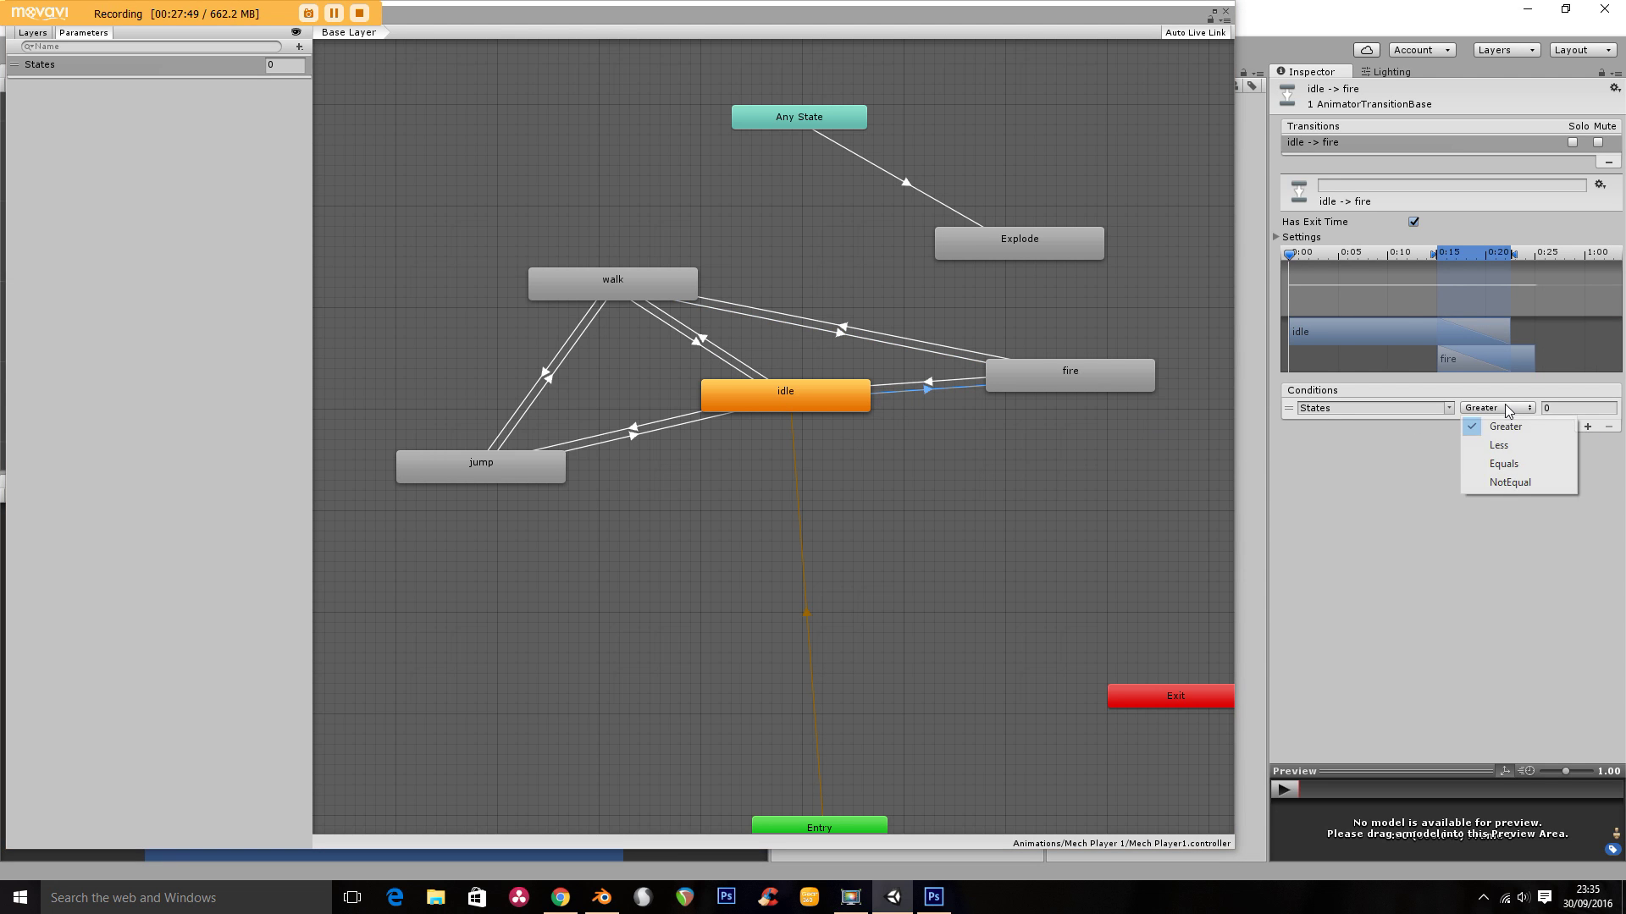
click(1512, 462)
click(1541, 410)
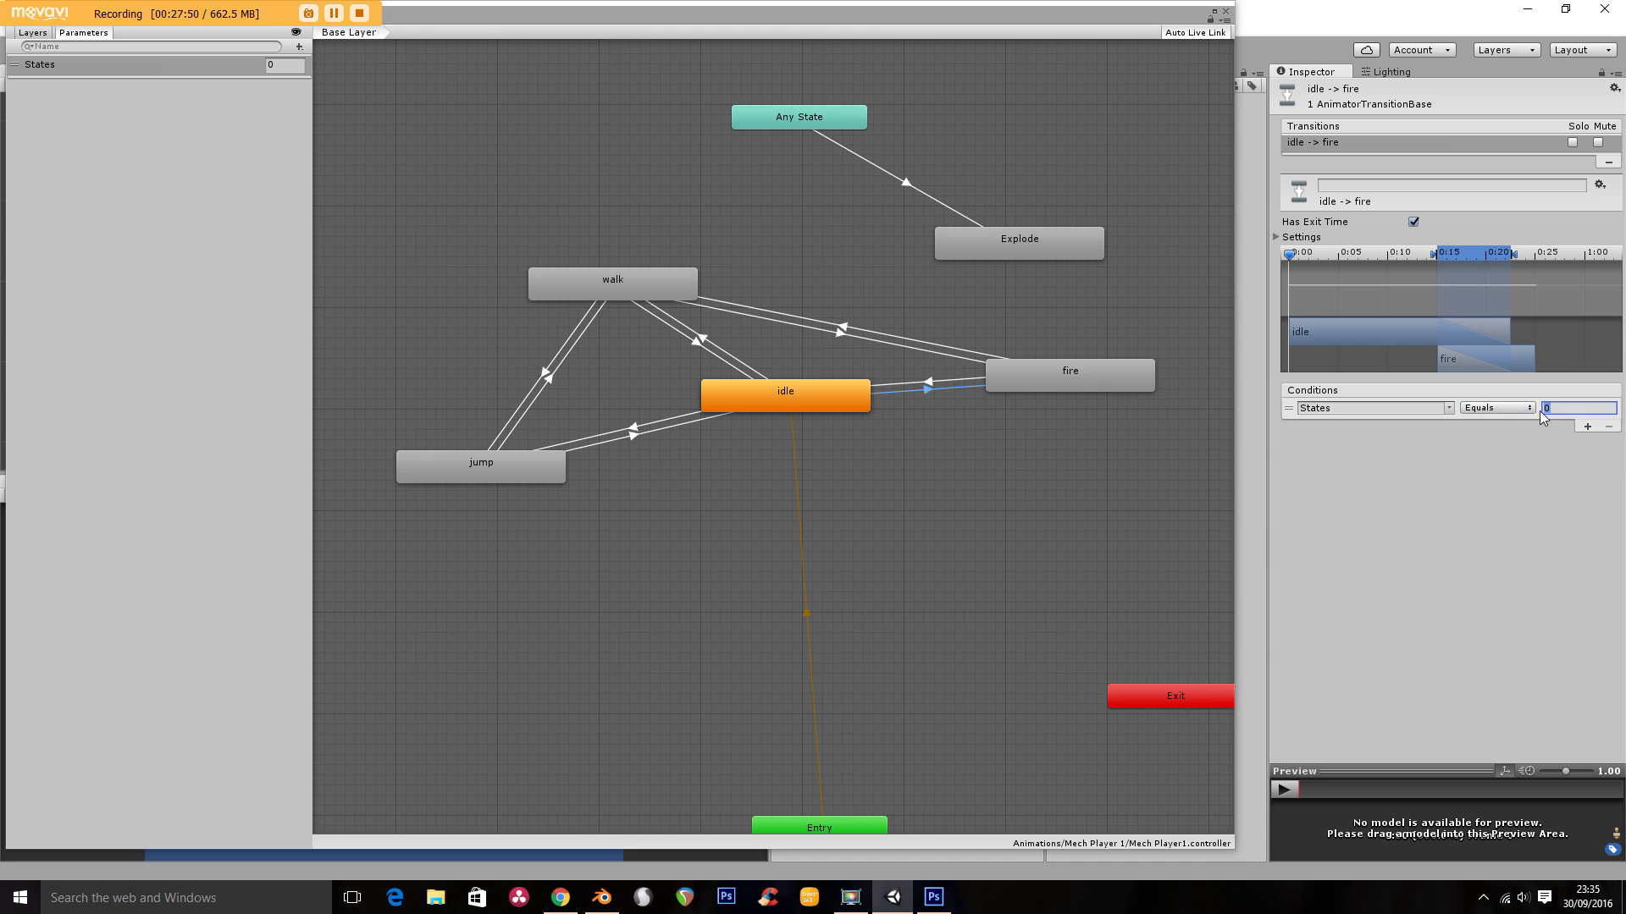
click(1470, 476)
Check the conditions on the transitions between the walk, idle, jump and fire states
click(875, 337)
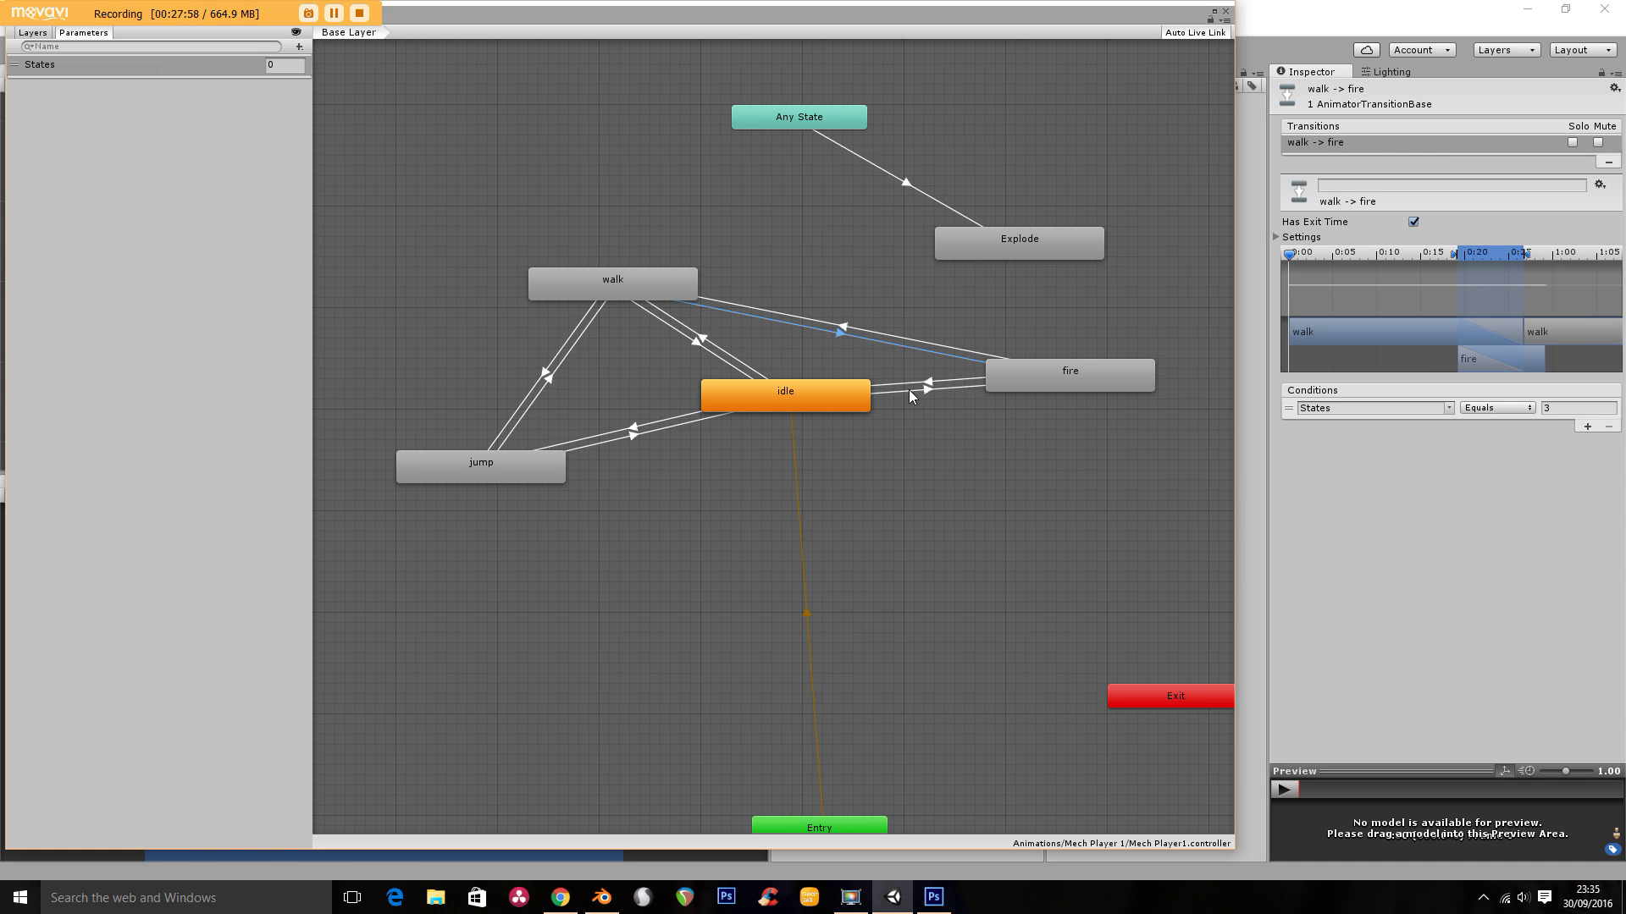
click(910, 396)
click(874, 329)
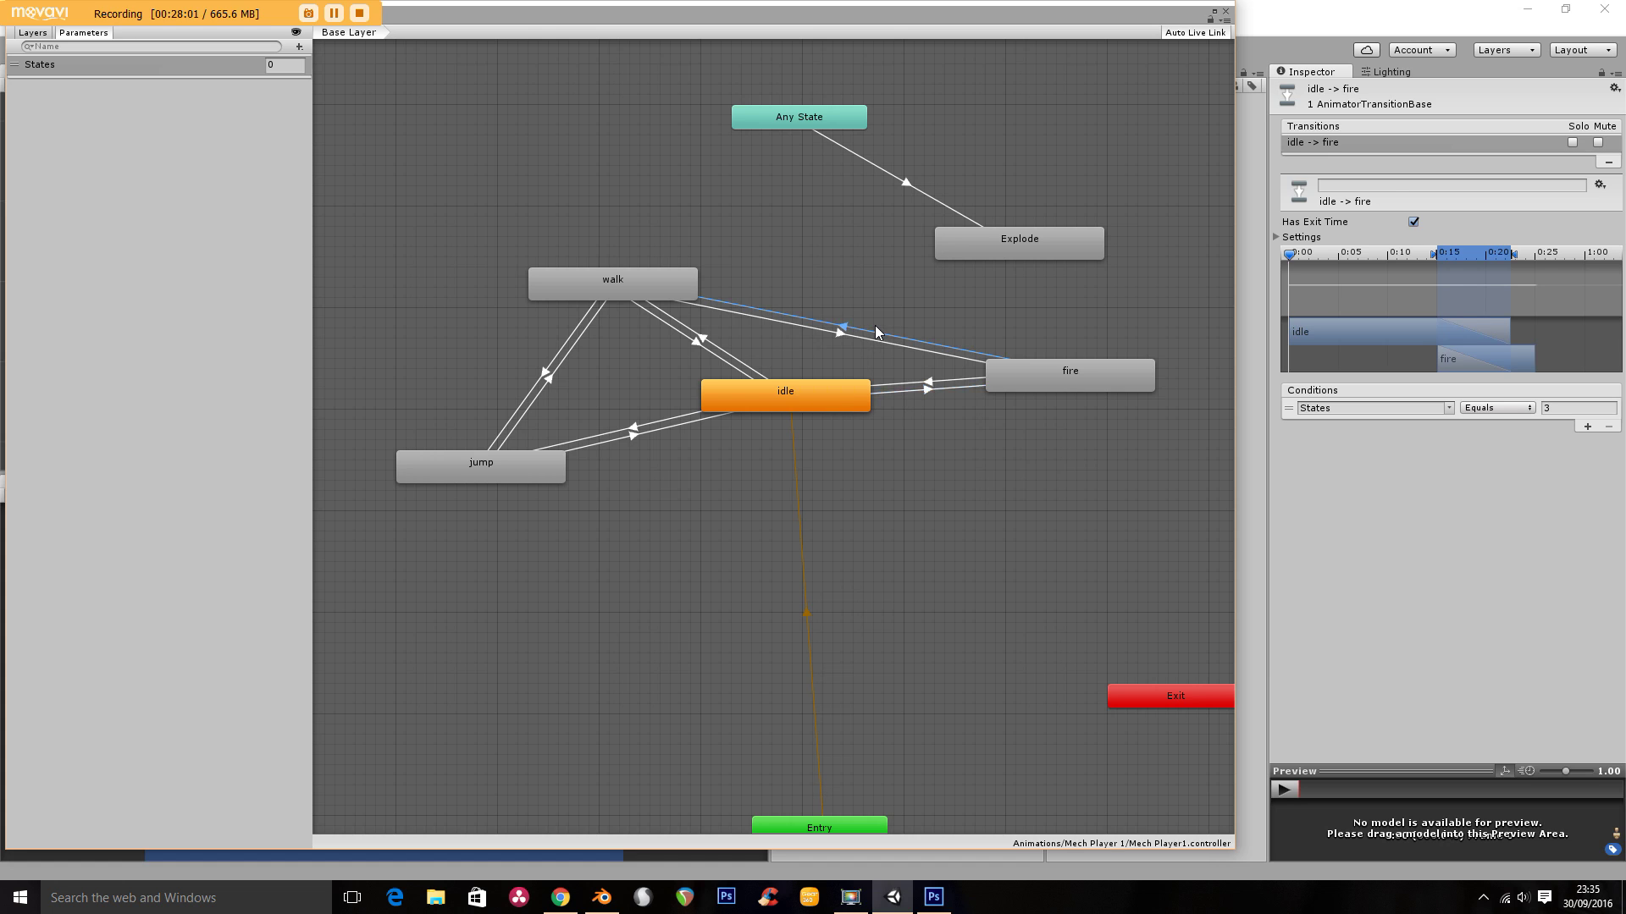
click(718, 352)
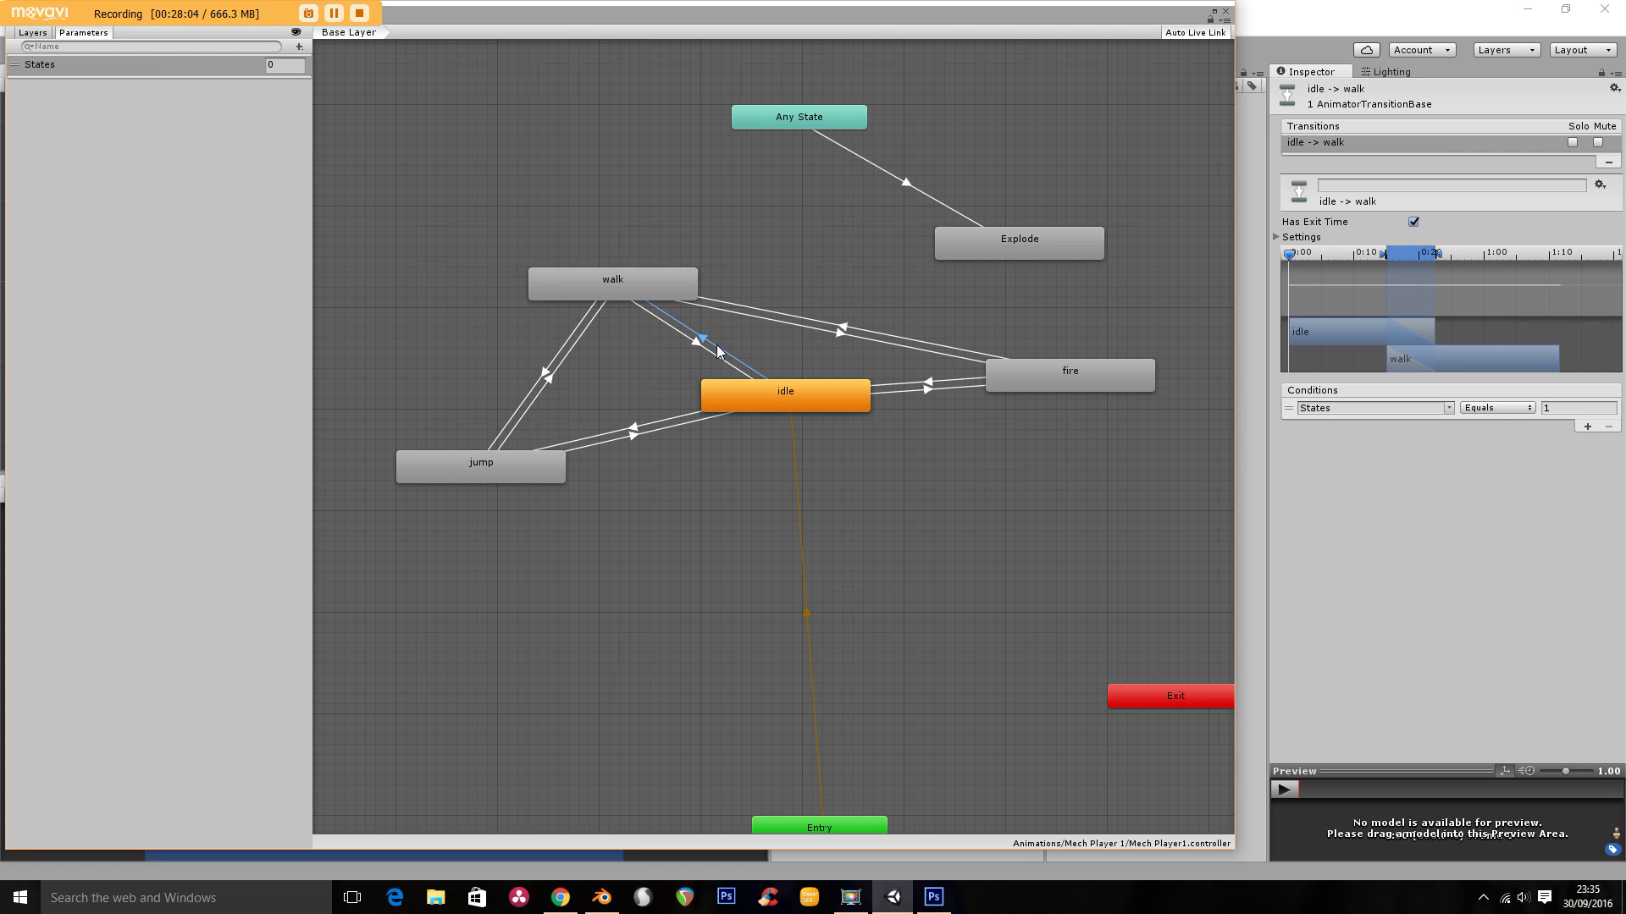
click(551, 379)
click(520, 391)
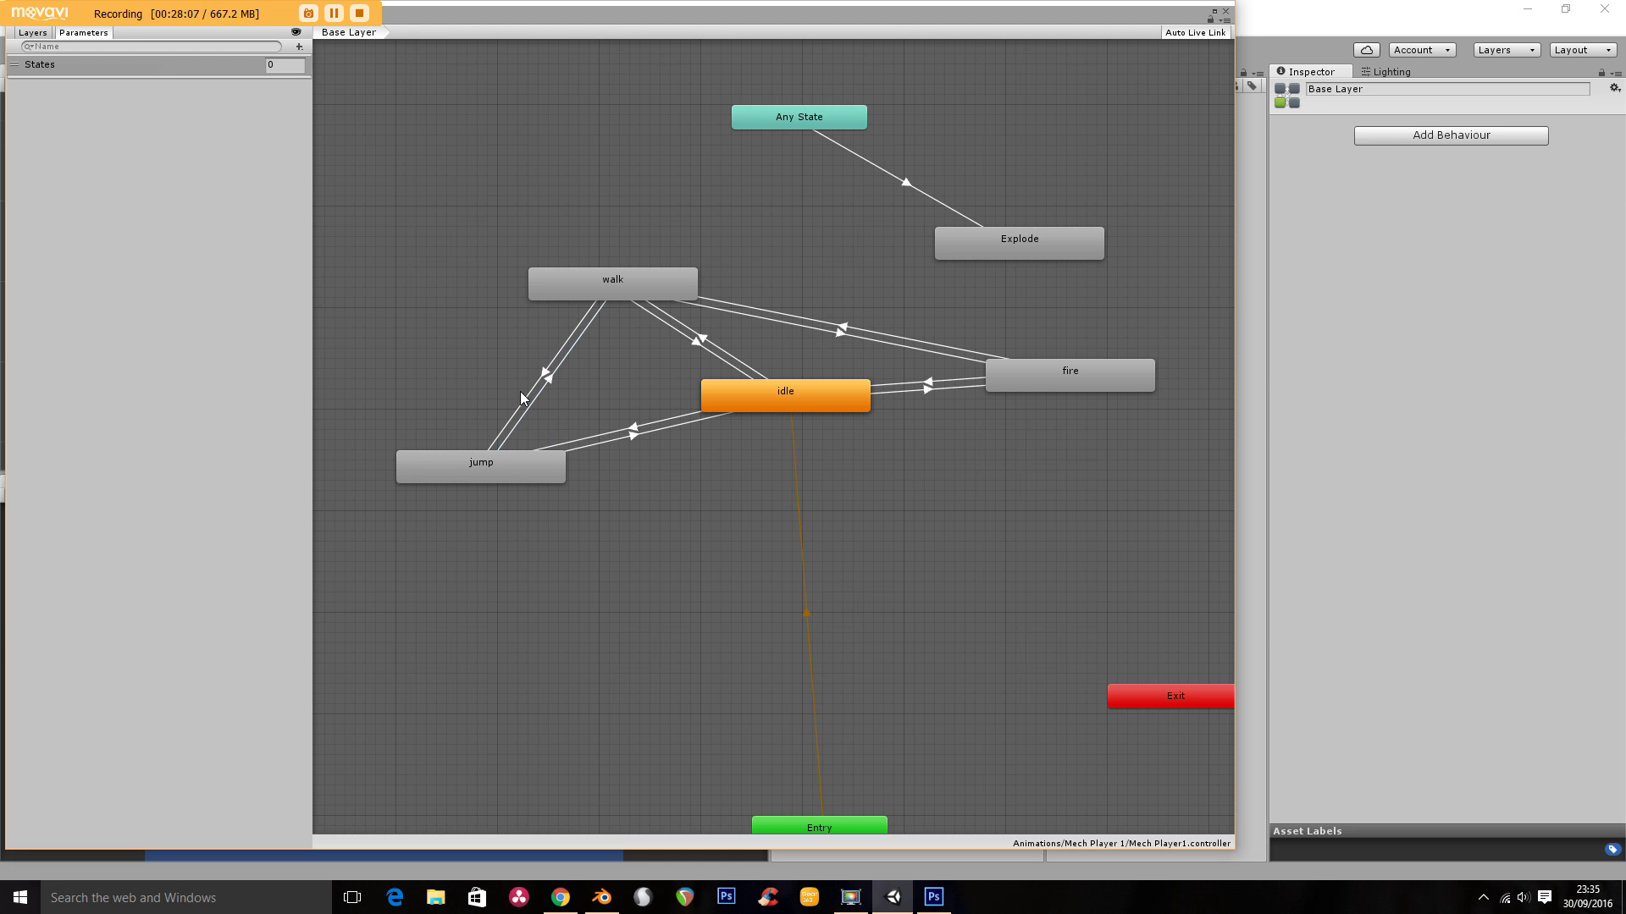
click(520, 412)
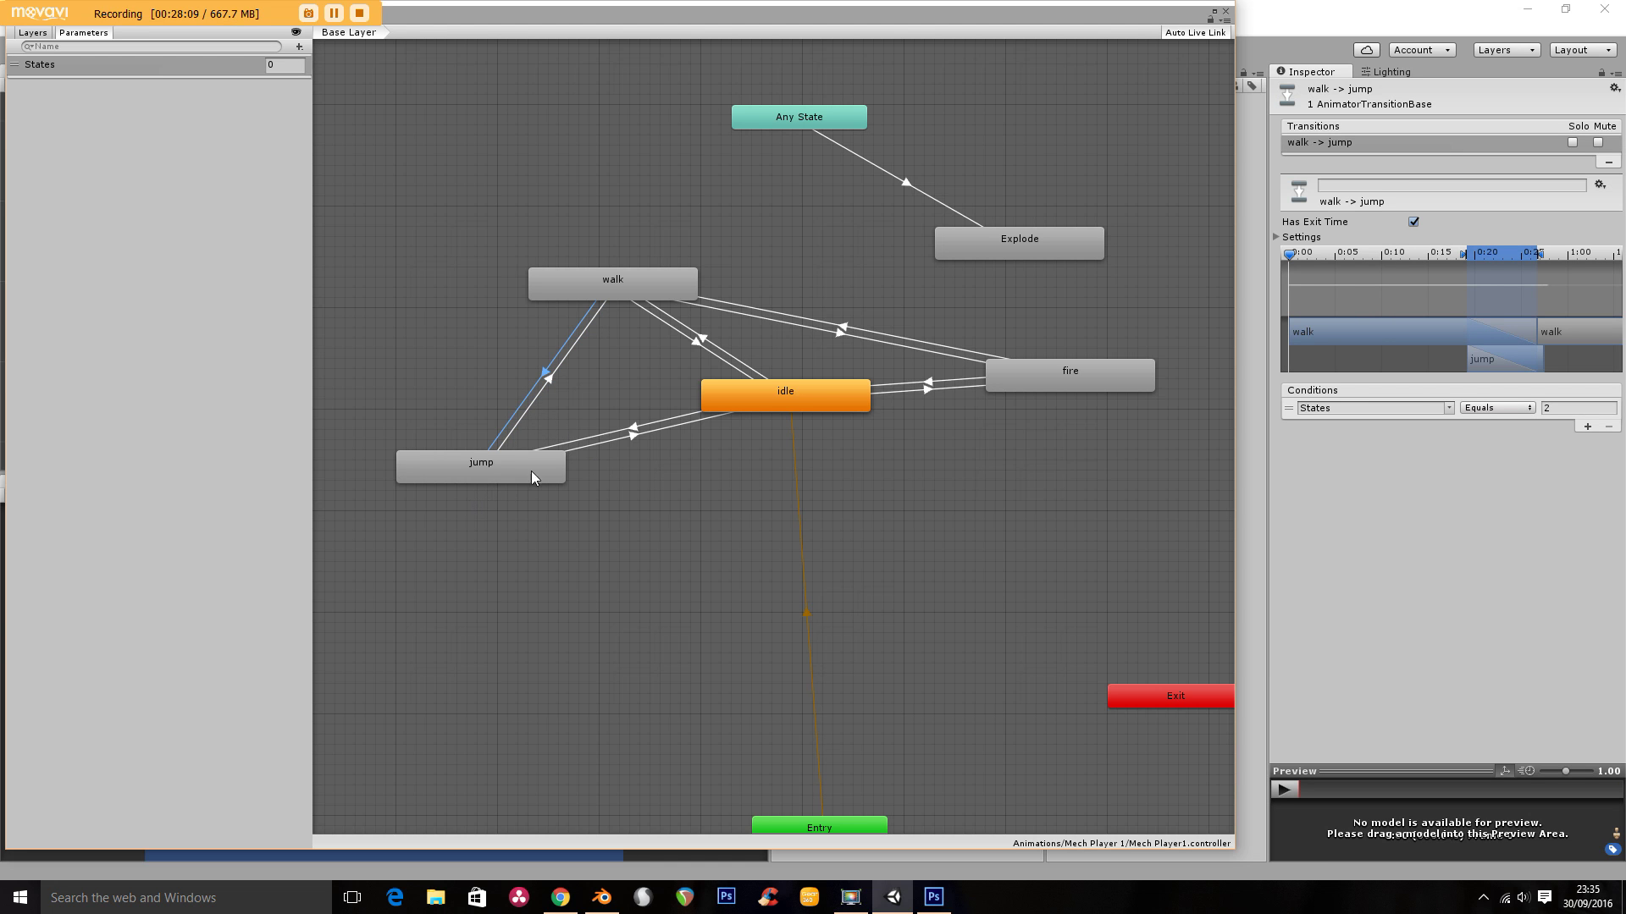
click(596, 442)
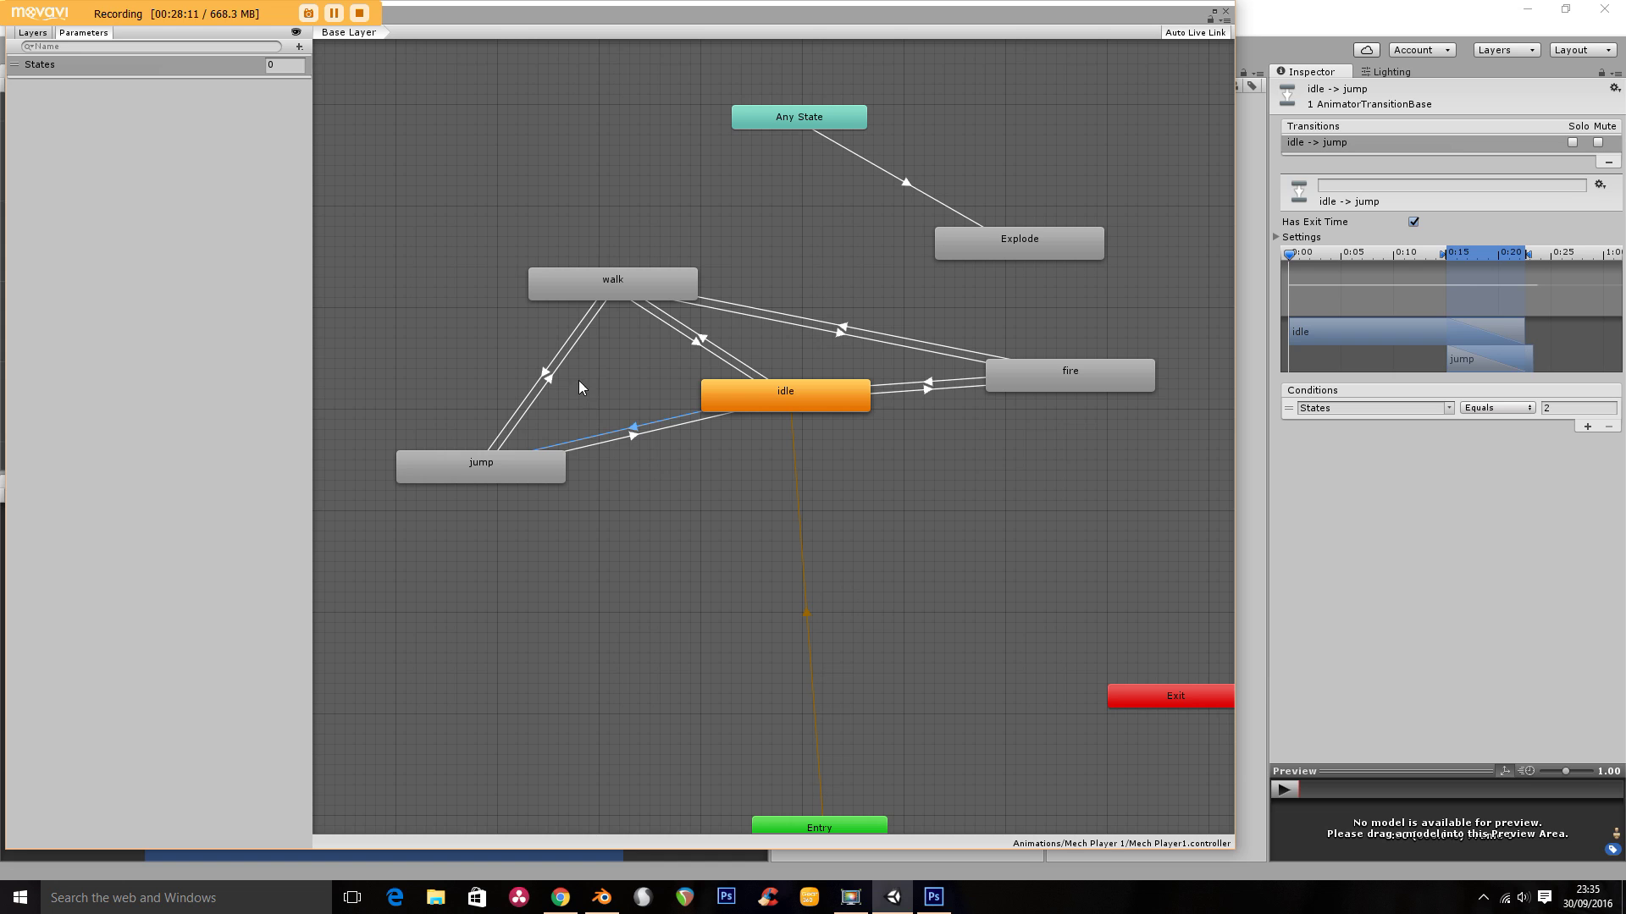
click(713, 362)
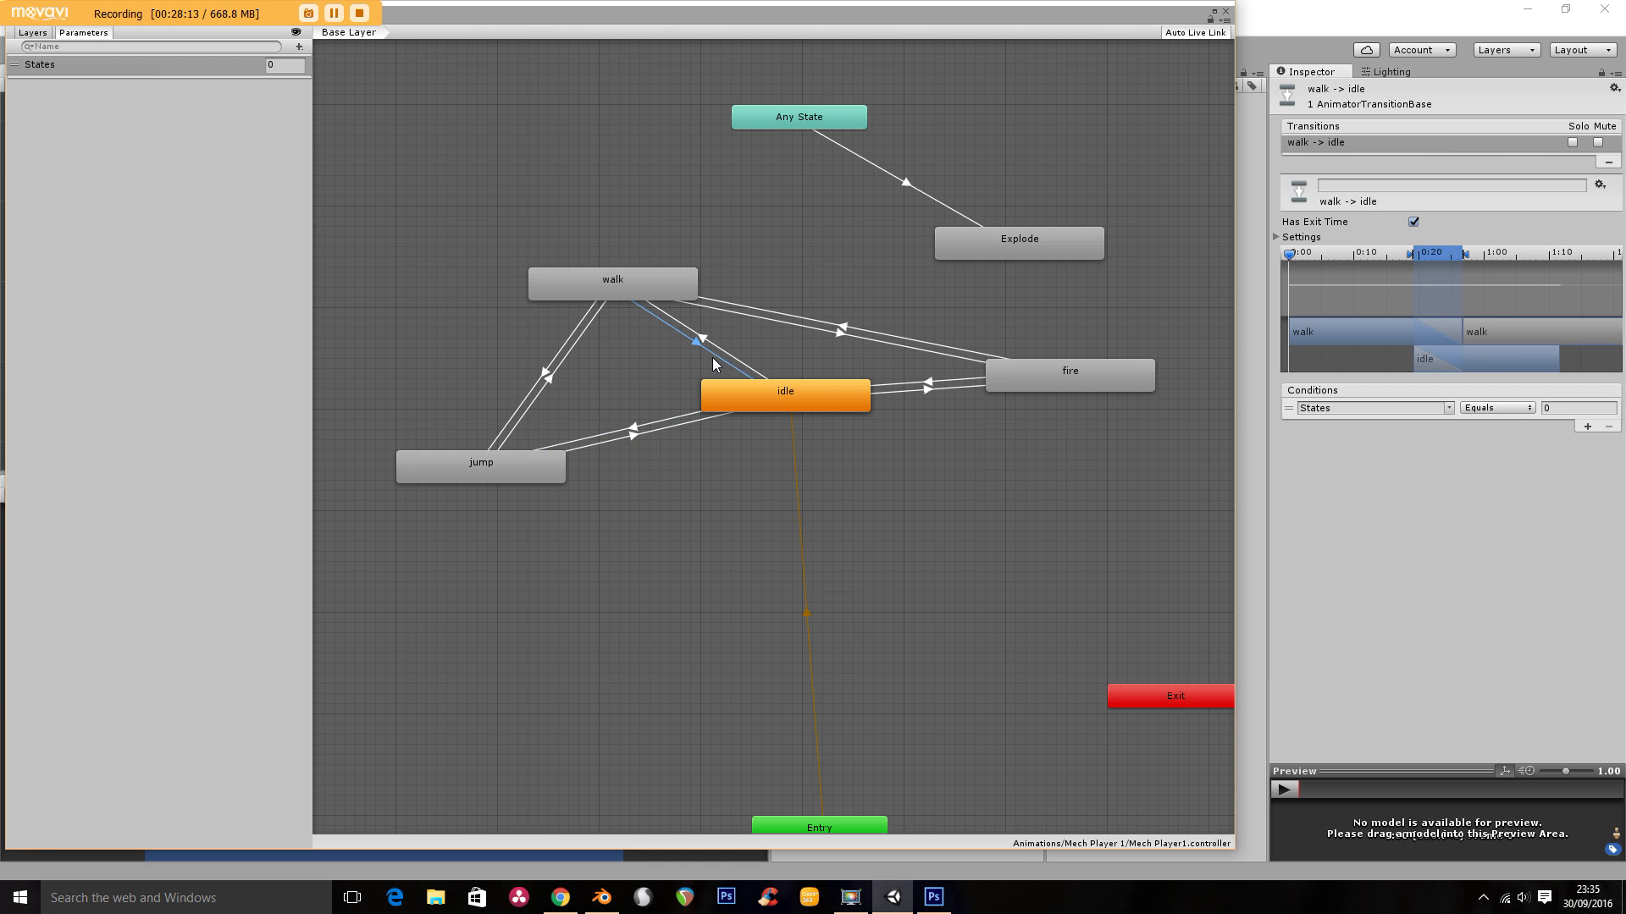
click(905, 383)
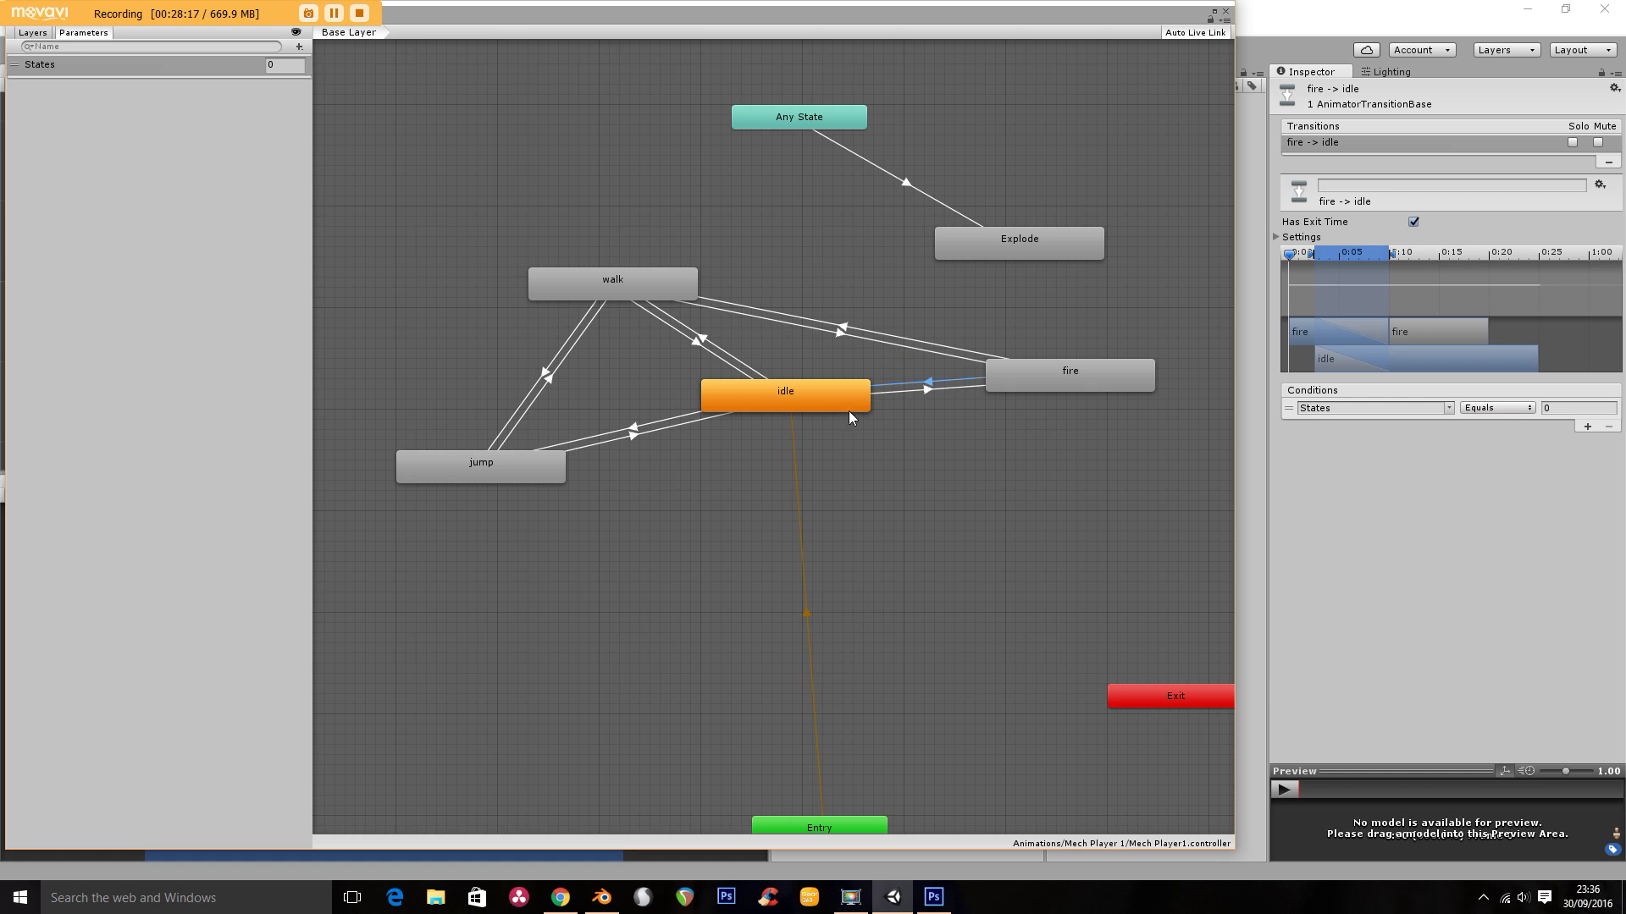
click(671, 427)
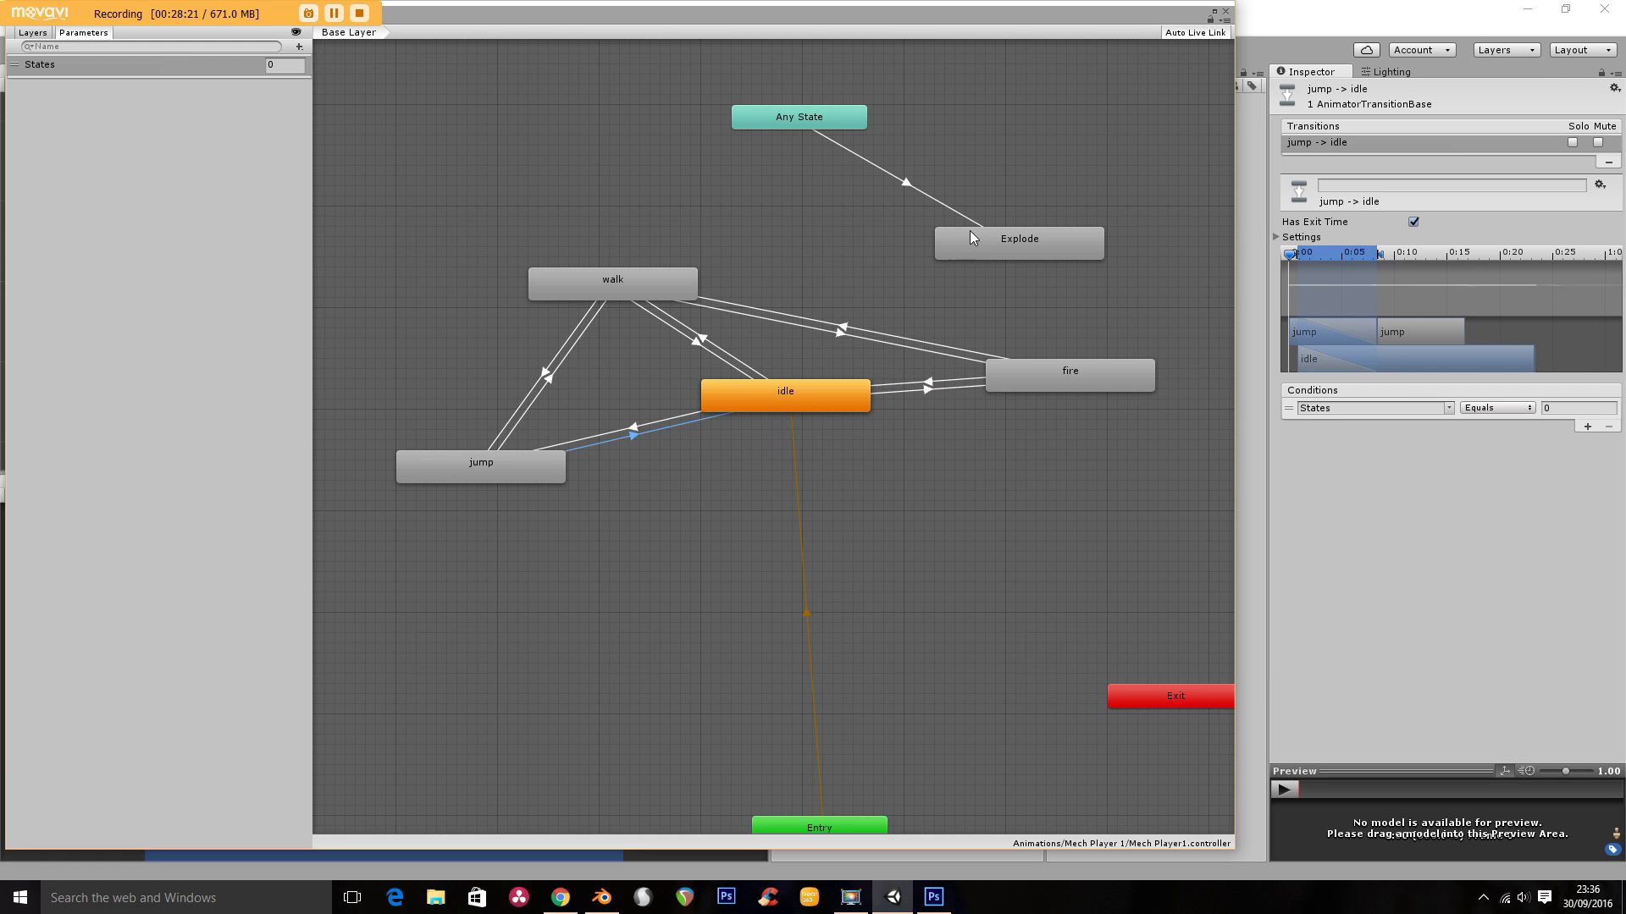
Shrink and reposition the Animator window so that the Scene and Game views are uncovered
drag(759, 14, 919, 181)
drag(1394, 174, 978, 415)
drag(866, 429, 1392, 256)
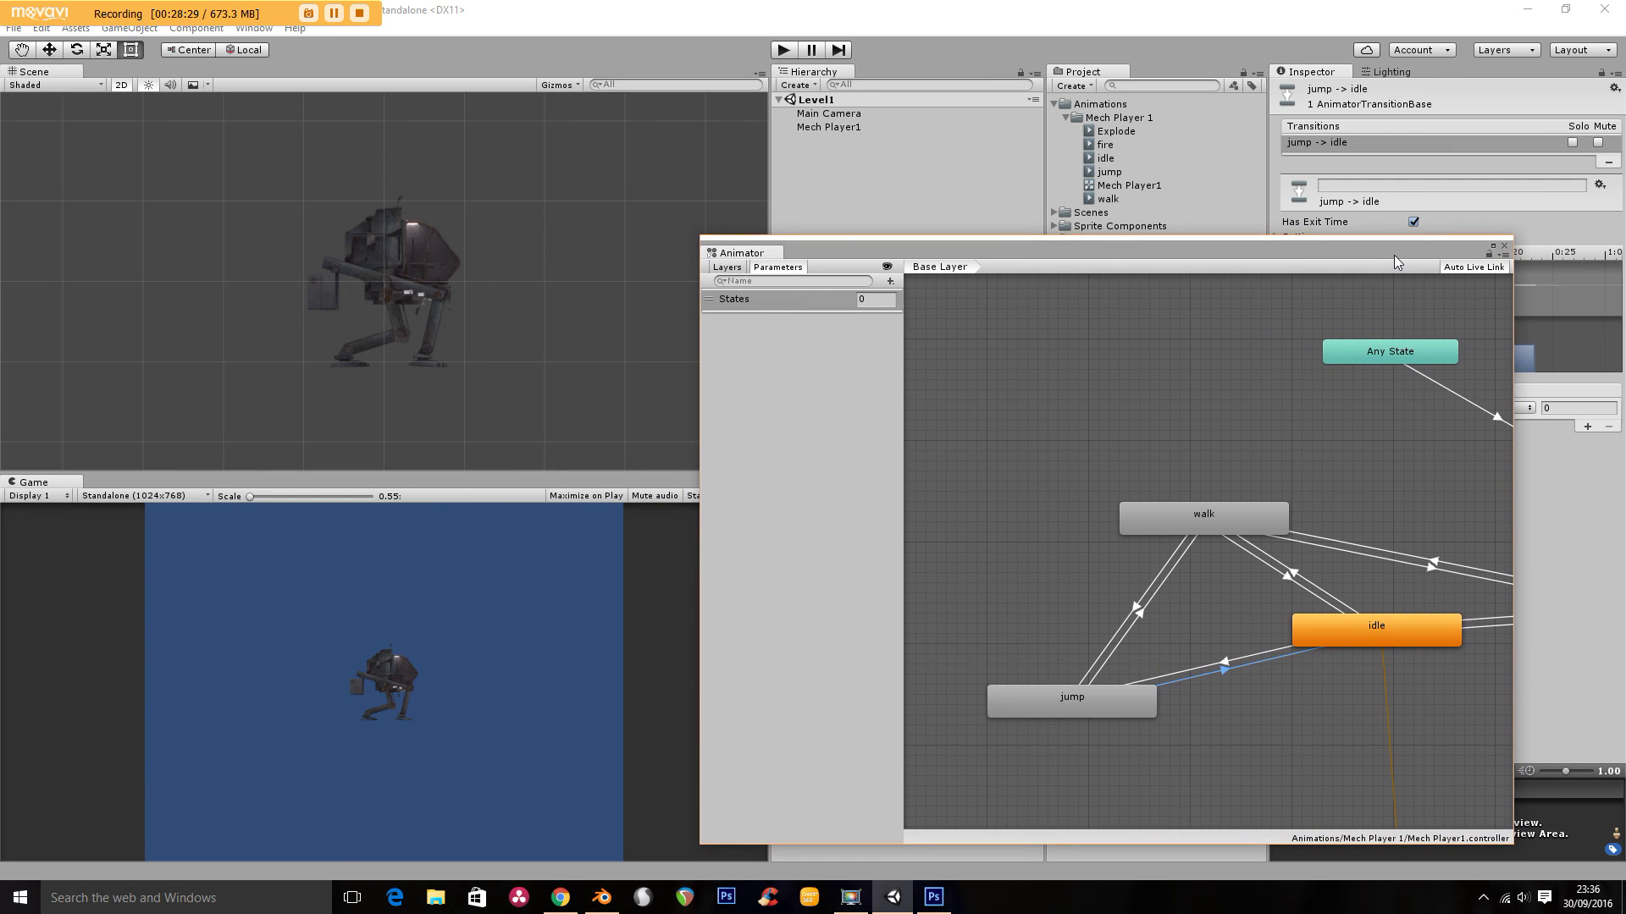
Test the animations in play mode by setting the States parameter to 1, 2, 3 and 4 in turn, and stop playback
click(784, 50)
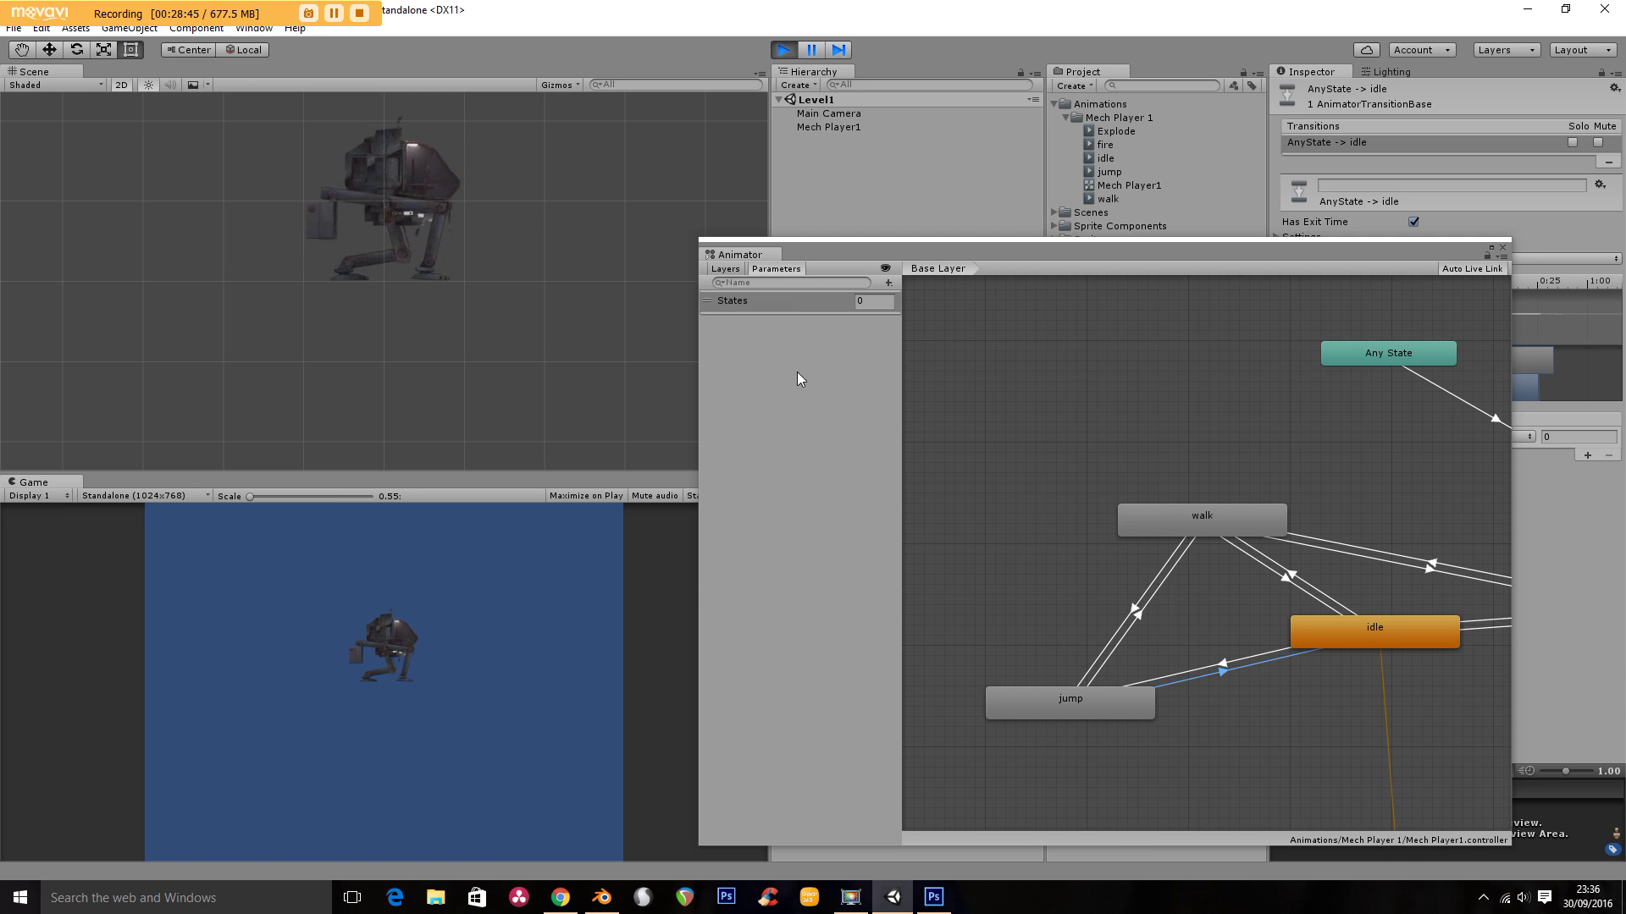
click(832, 304)
text(1)
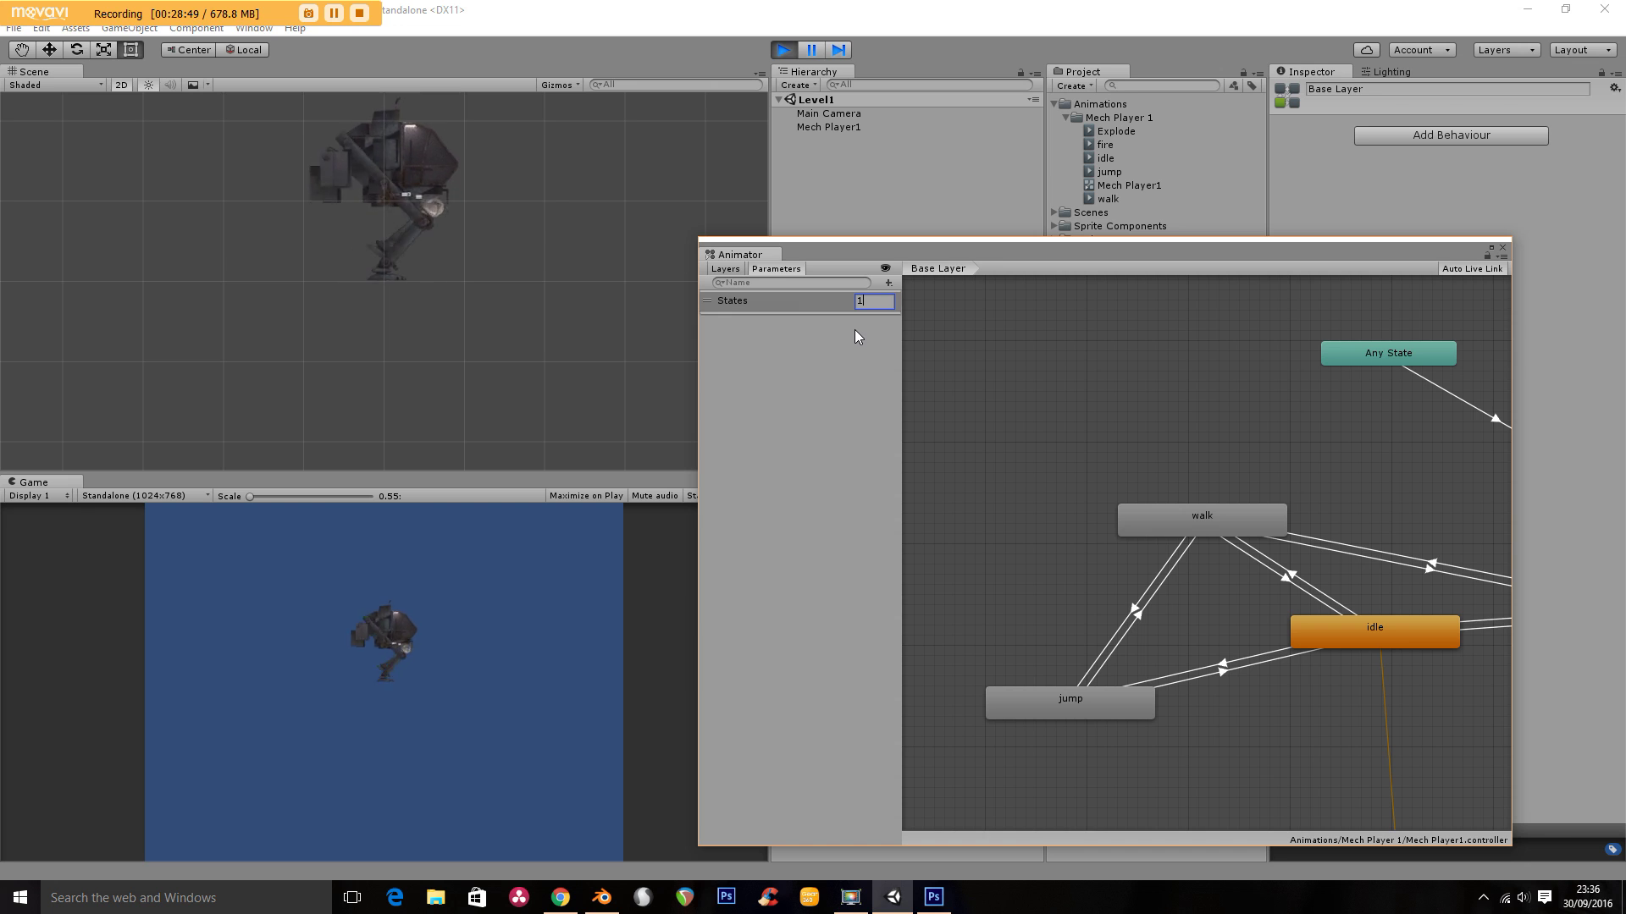
drag(872, 303, 850, 302)
text(2)
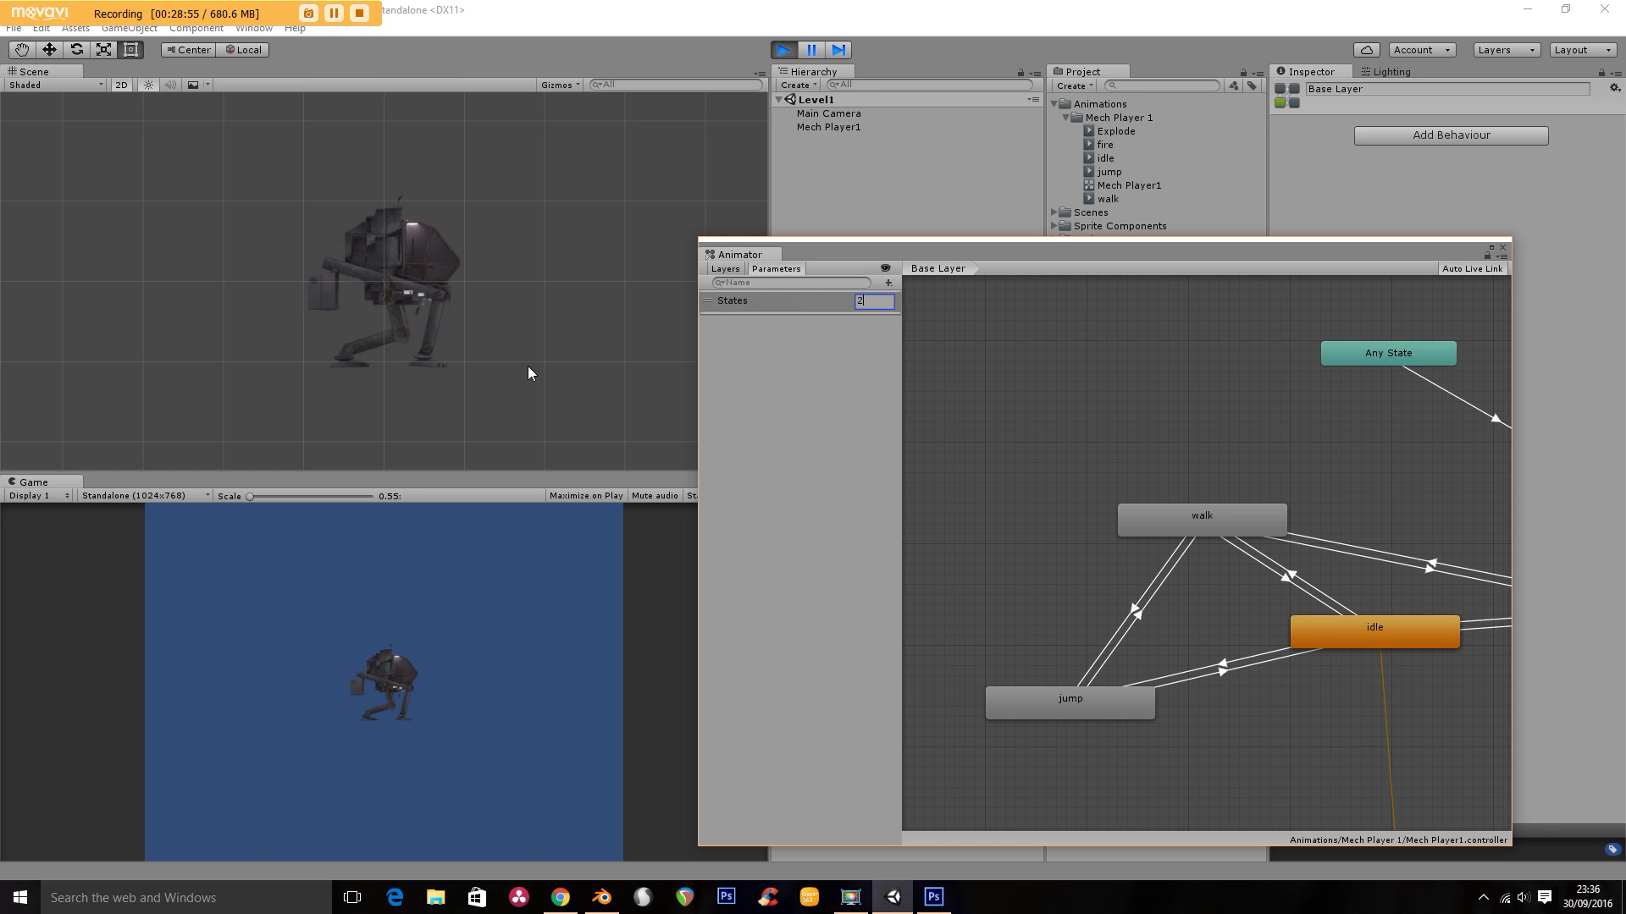
double_click(866, 300)
text(3)
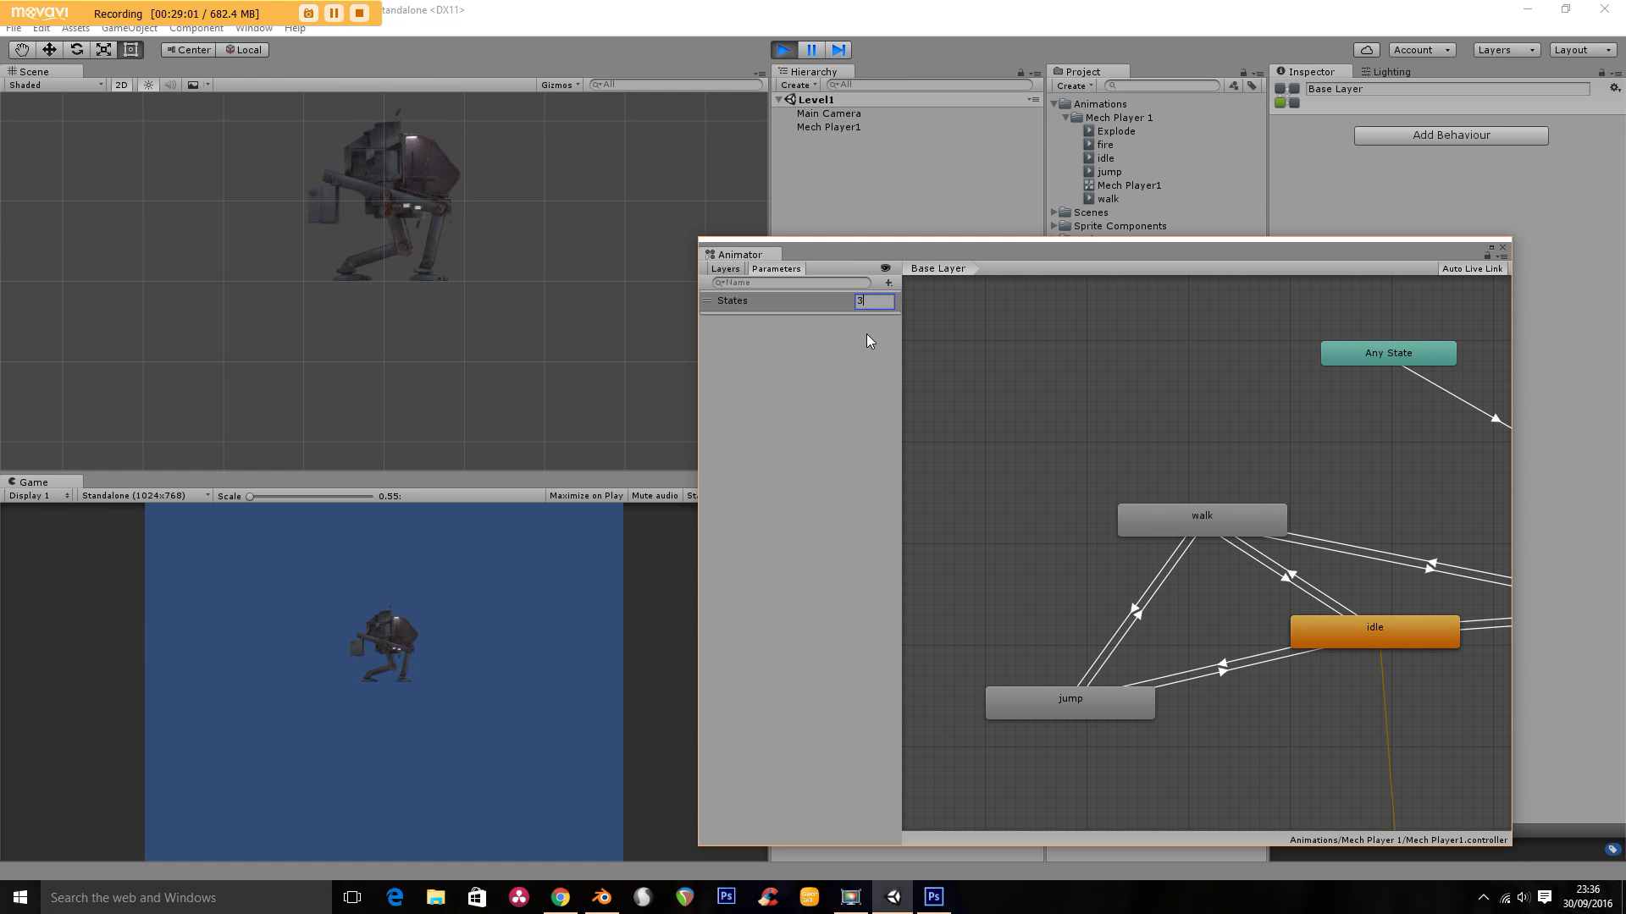
key(Return)
text(4)
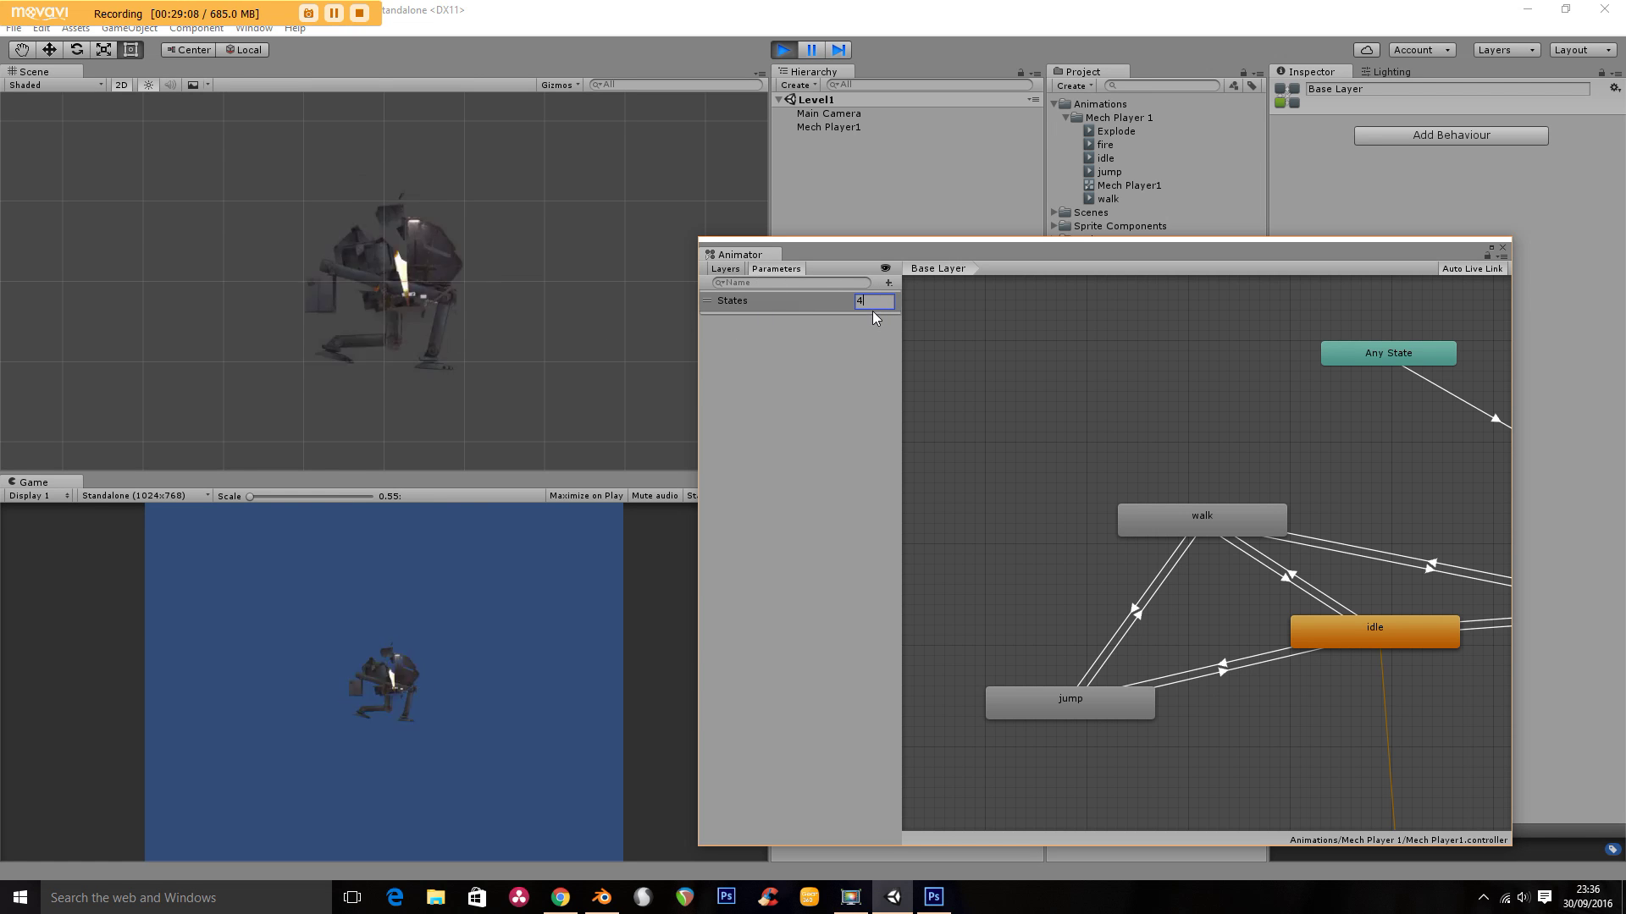
click(784, 50)
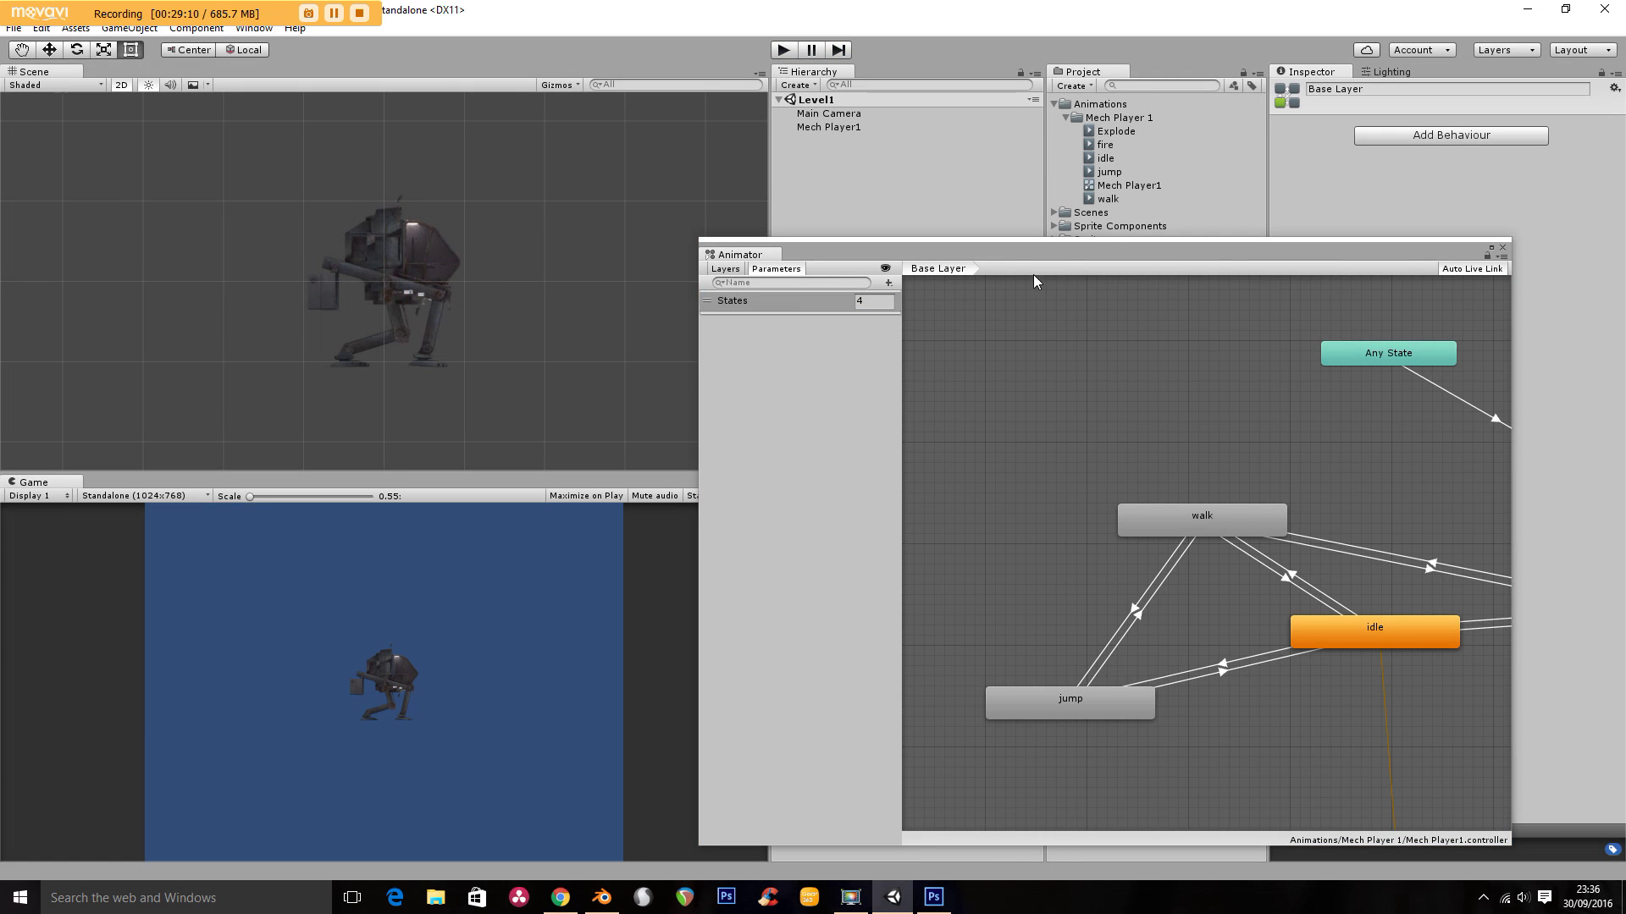
Close the Animator window and collapse the Animations folder in the project
click(1504, 248)
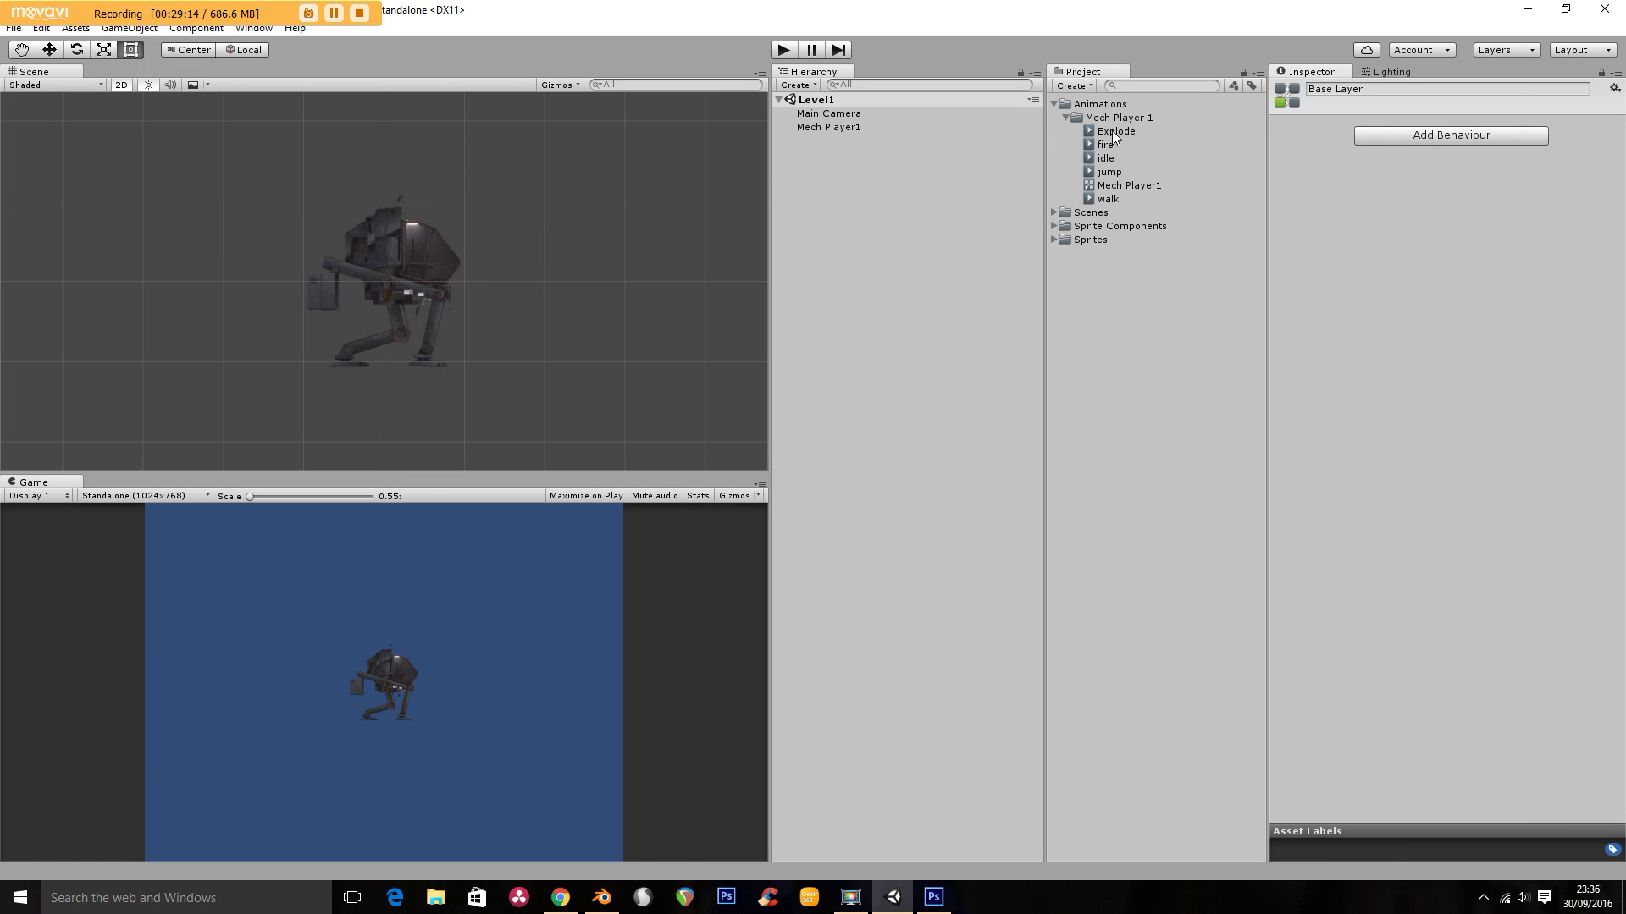
click(1053, 104)
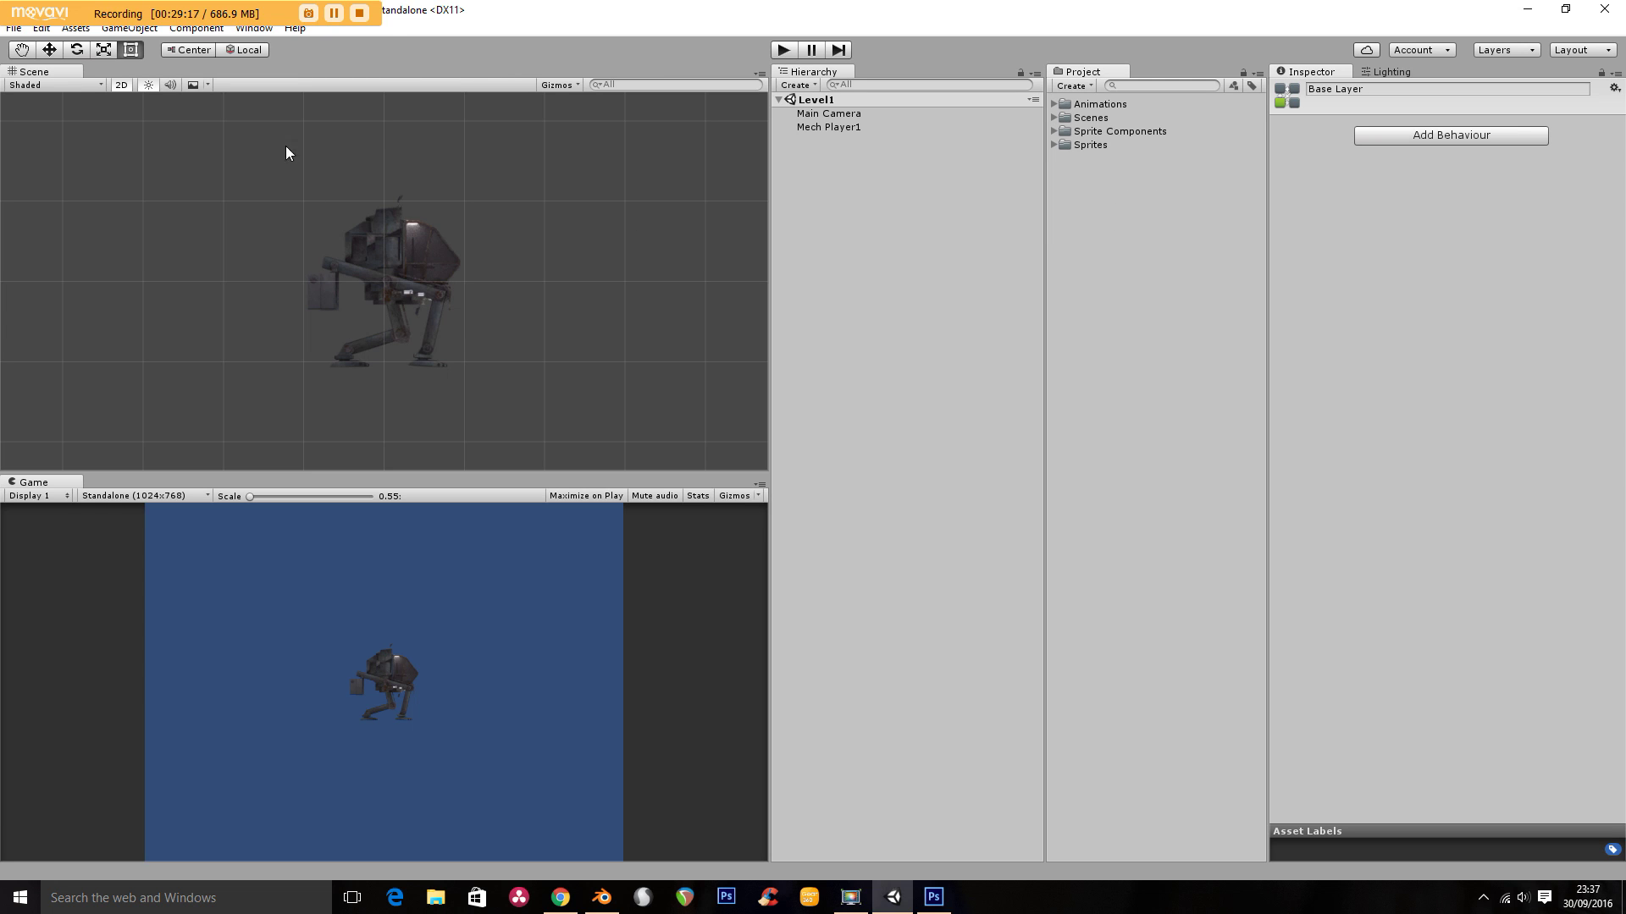